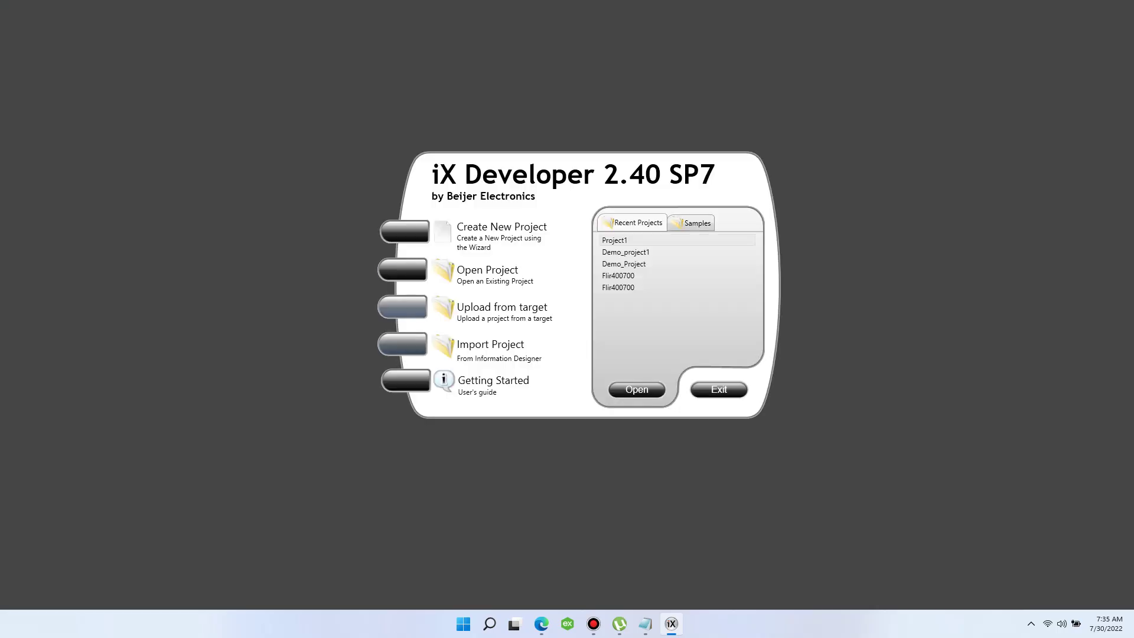
# Step: Start a new project for the PC target with a resolution of 1024x768
pyautogui.press('Escape')
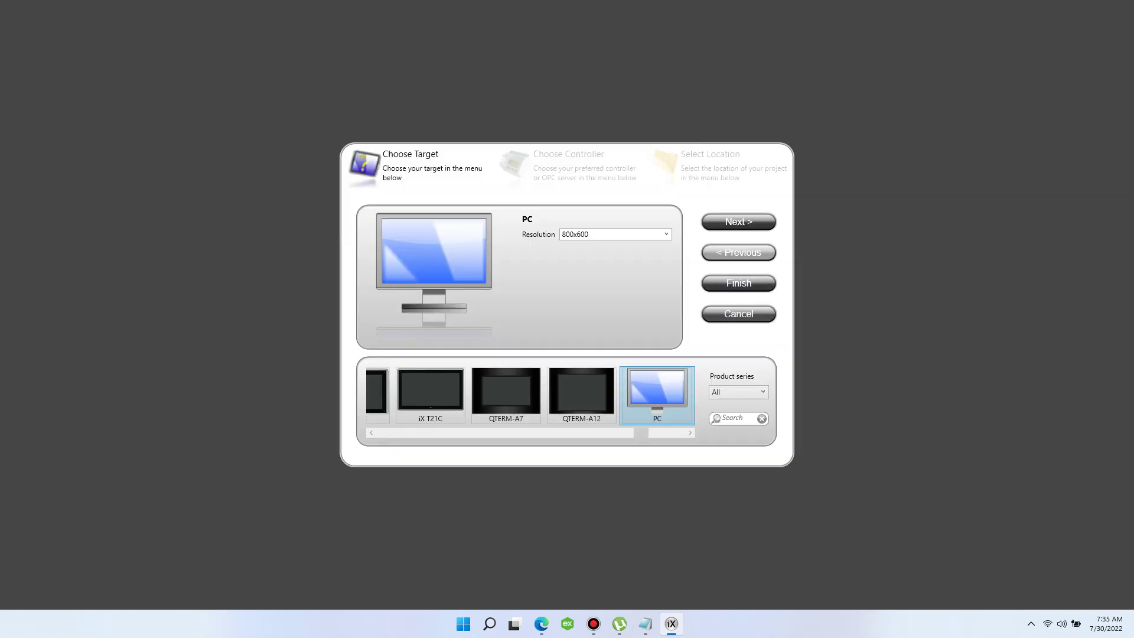
pyautogui.click(666, 234)
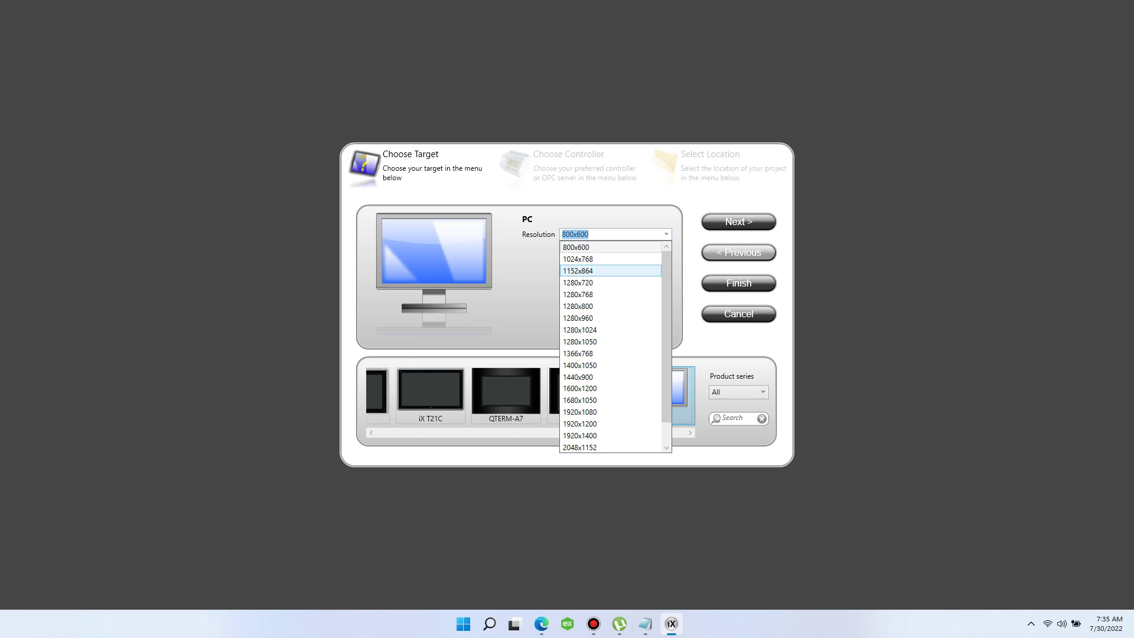
pyautogui.press('Up')
pyautogui.press('Return')
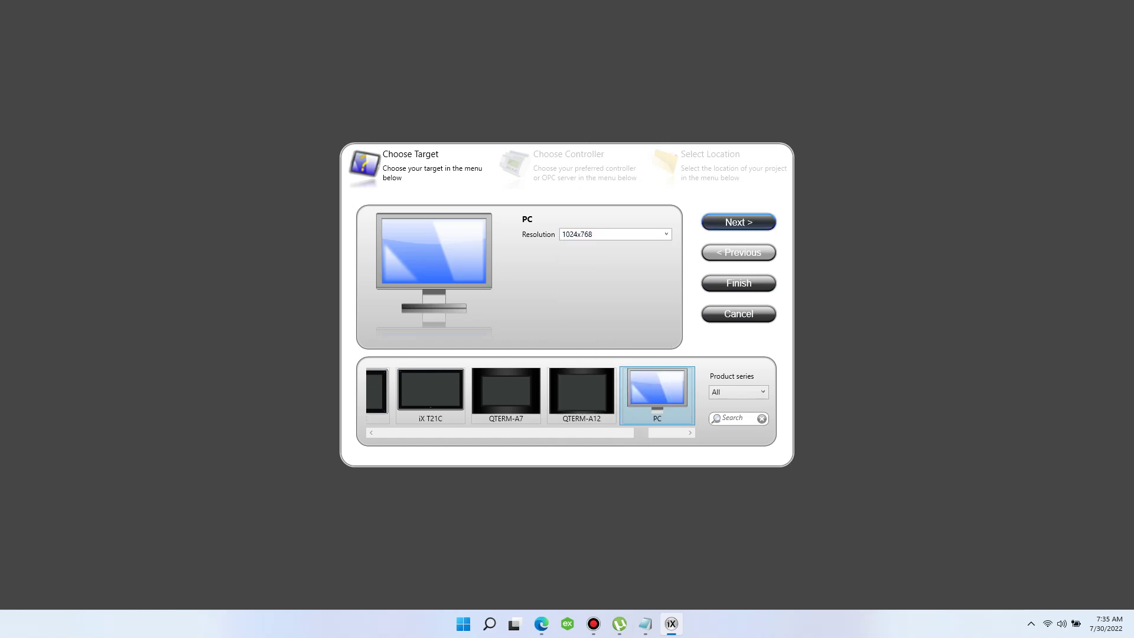
pyautogui.press('Return')
# Step: Choose the DEMO controller with the Demo protocol and finish creating the project under the name DemoArchie
pyautogui.press('Tab')
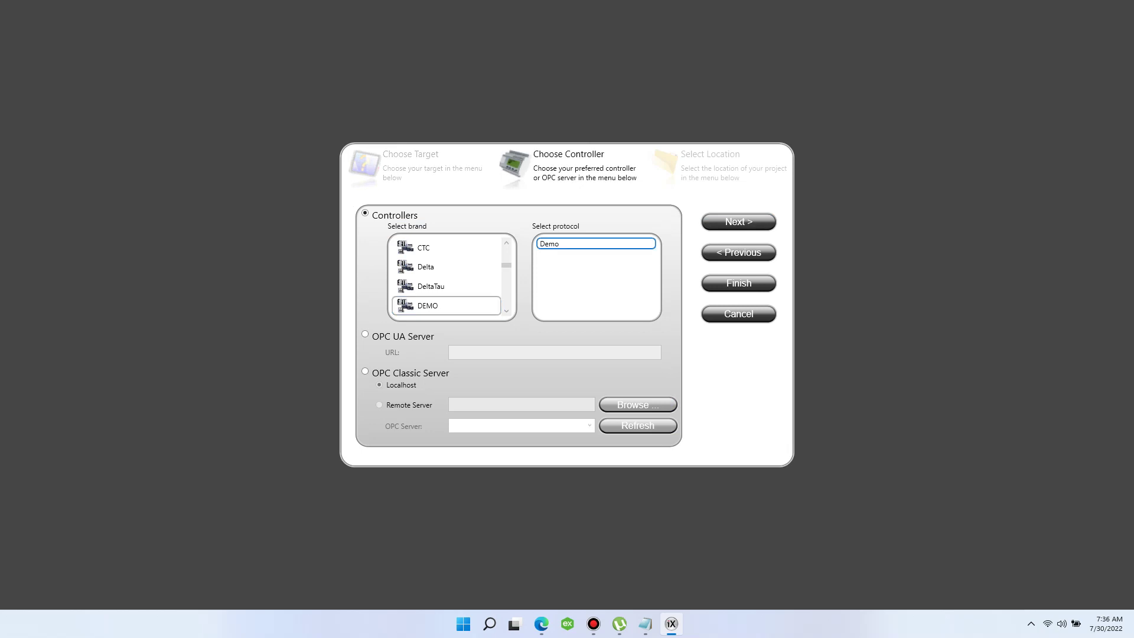
pyautogui.hotkey('shift', 'Tab')
pyautogui.press('Tab')
pyautogui.press('Tab')
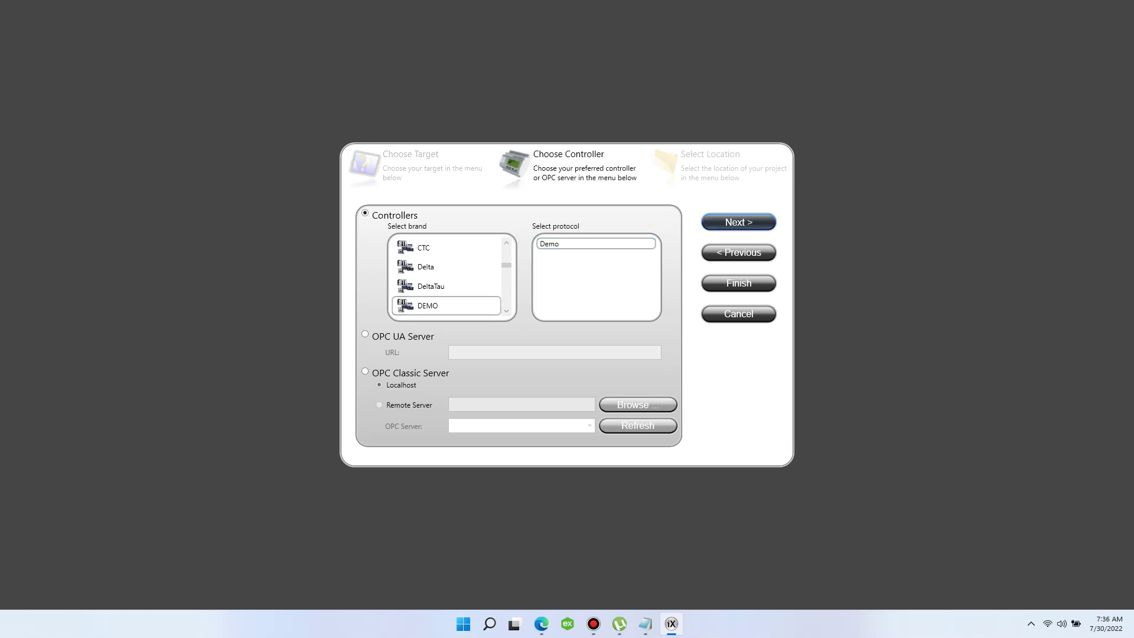
pyautogui.press('Return')
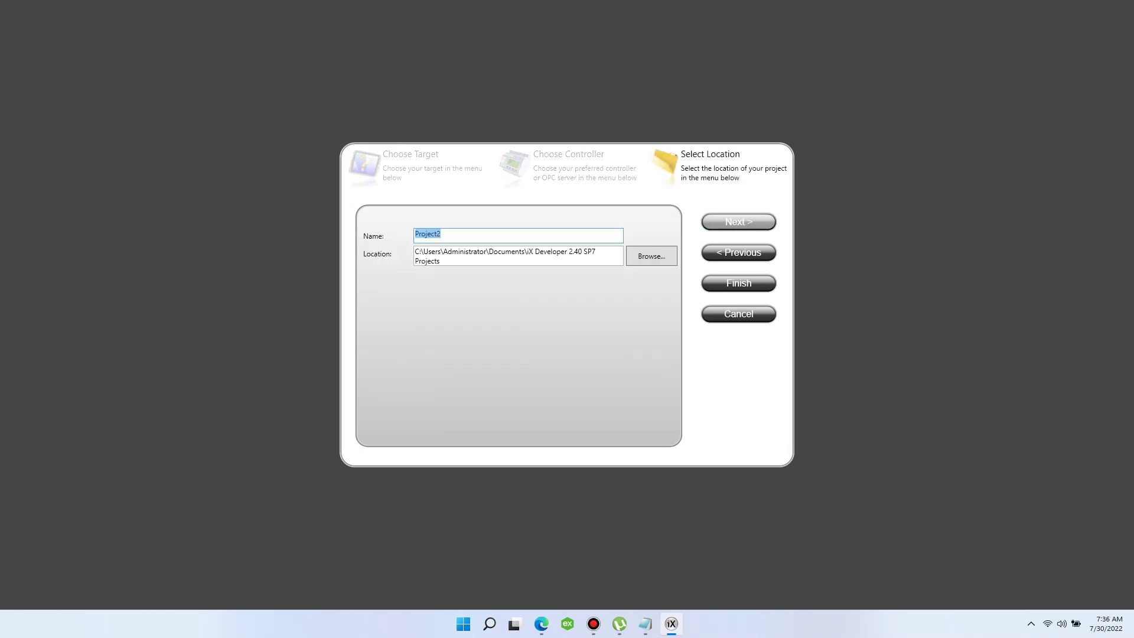
pyautogui.write('DemoArchie')
pyautogui.click(738, 283)
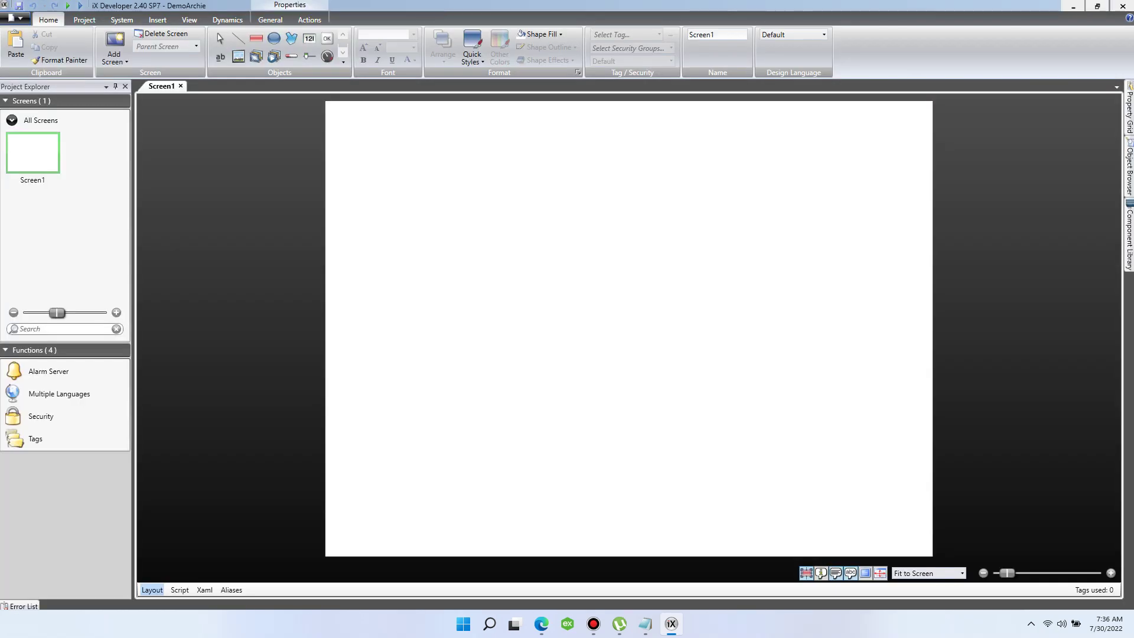
# Step: Switch to the Notepad task list, move it aside and highlight the item "8. Tag/database create"
pyautogui.moveTo(645, 623)
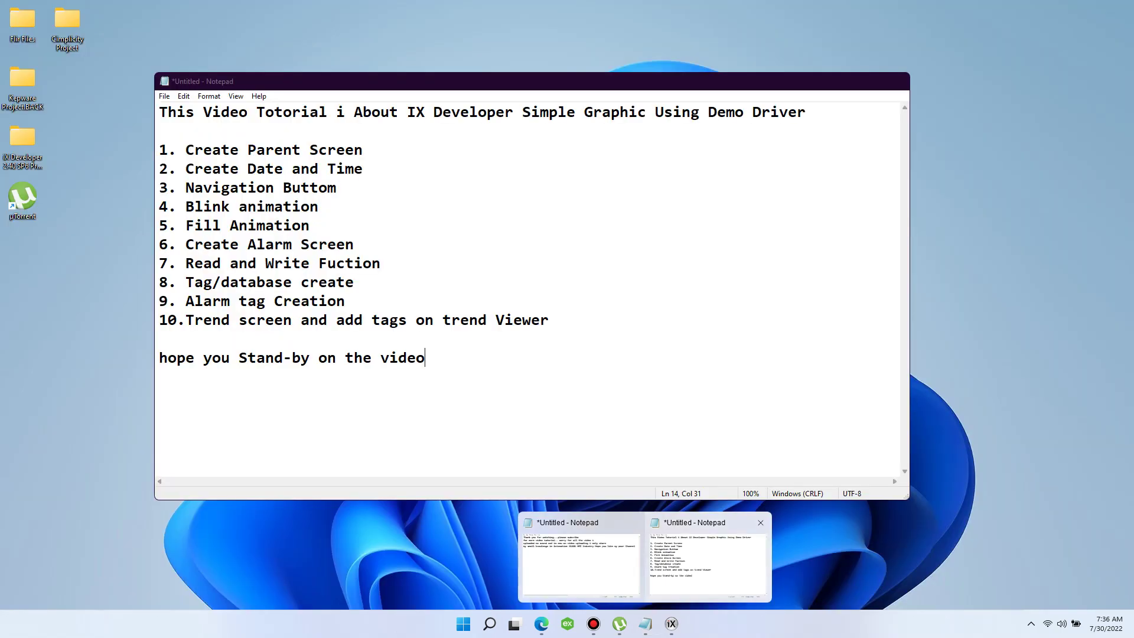
pyautogui.click(707, 564)
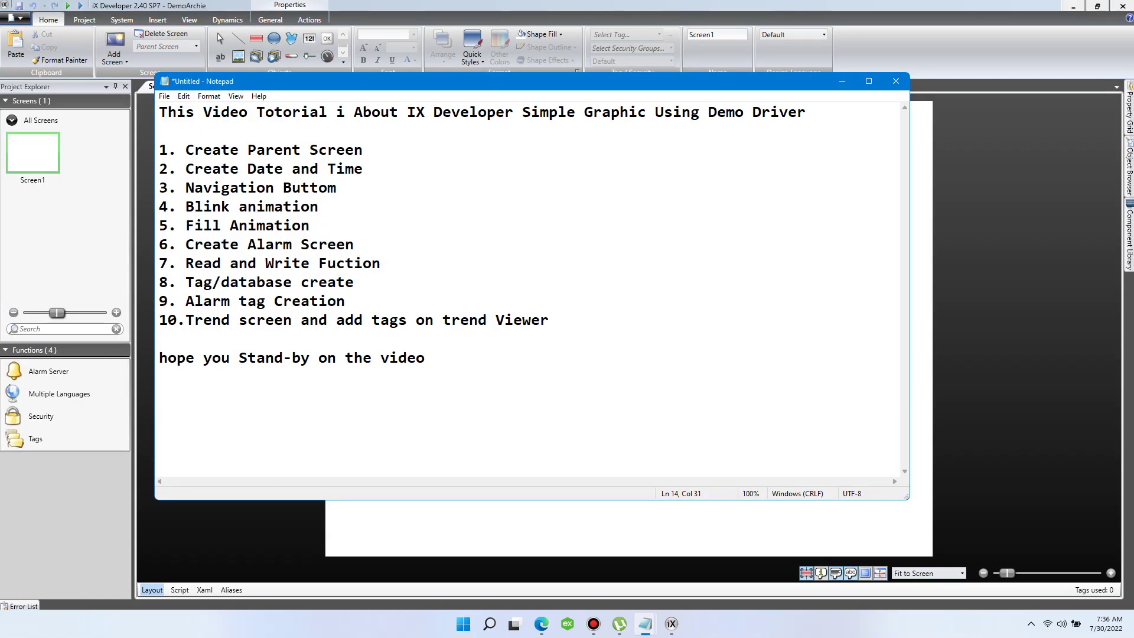
pyautogui.moveTo(449, 82); pyautogui.dragTo(908, 124)
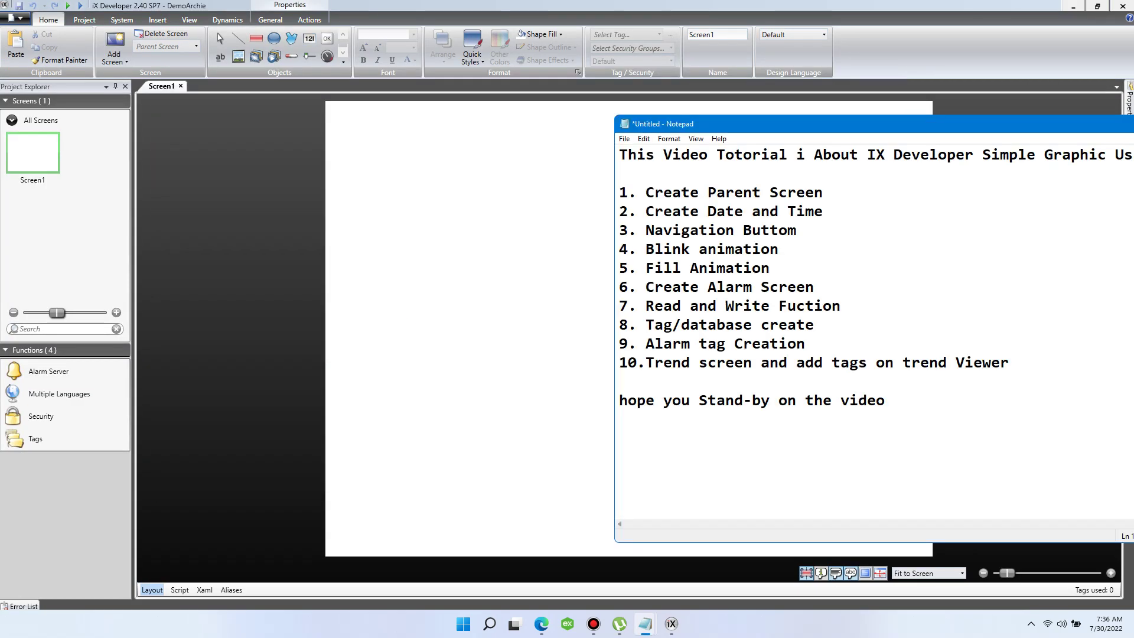
pyautogui.moveTo(619, 325); pyautogui.dragTo(814, 324)
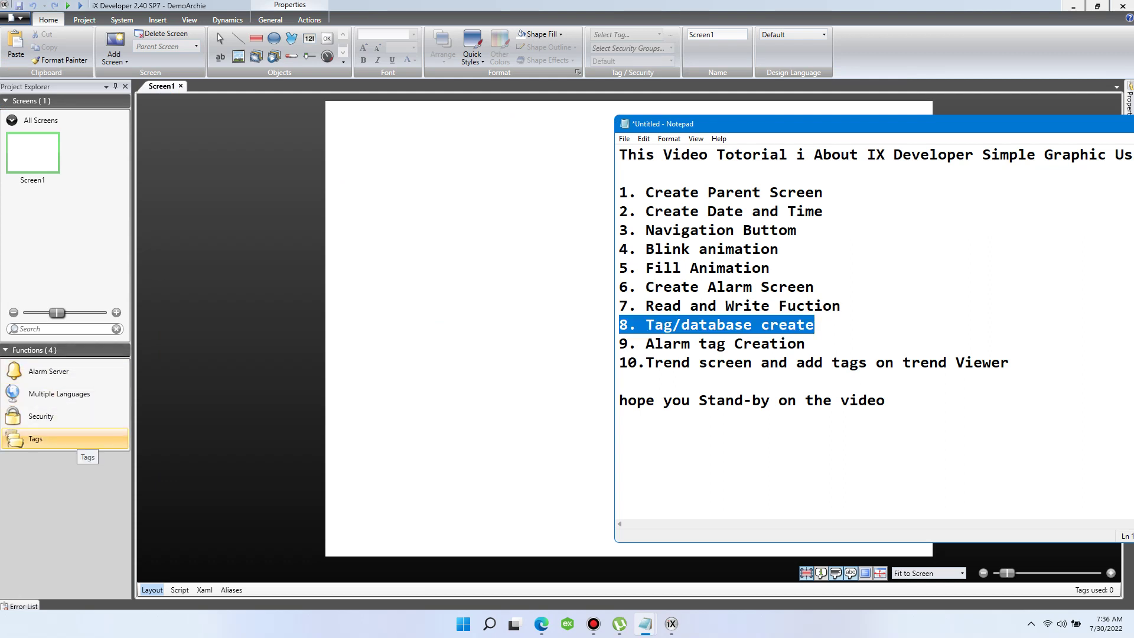
# Step: Open the project's tag configuration and view the DEMO driver settings of Controller1
pyautogui.click(75, 440)
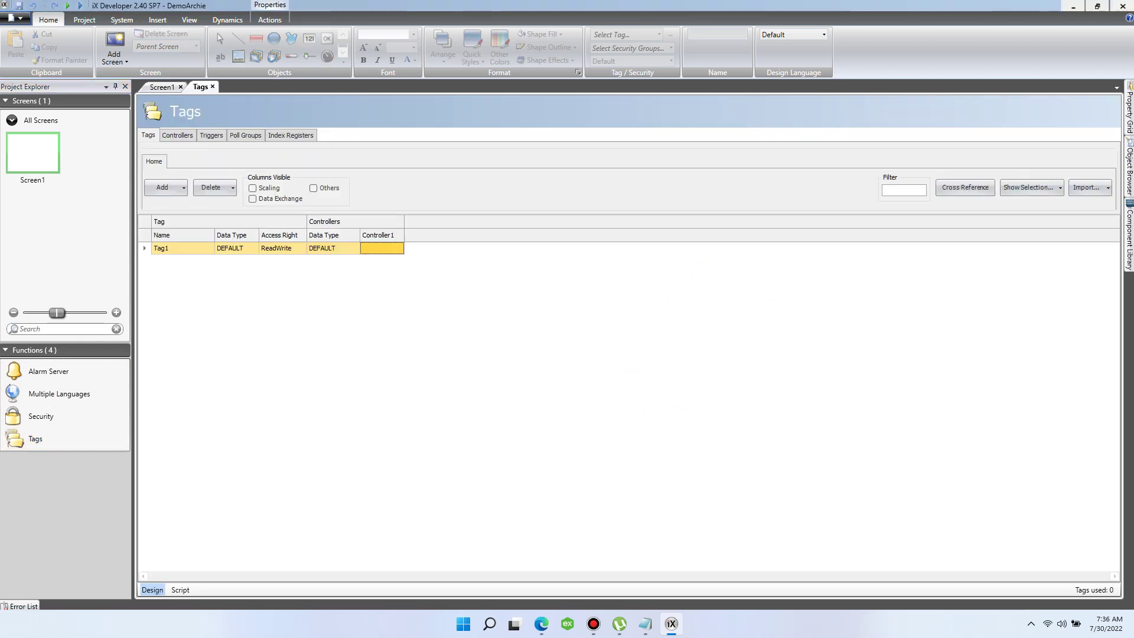
pyautogui.click(176, 135)
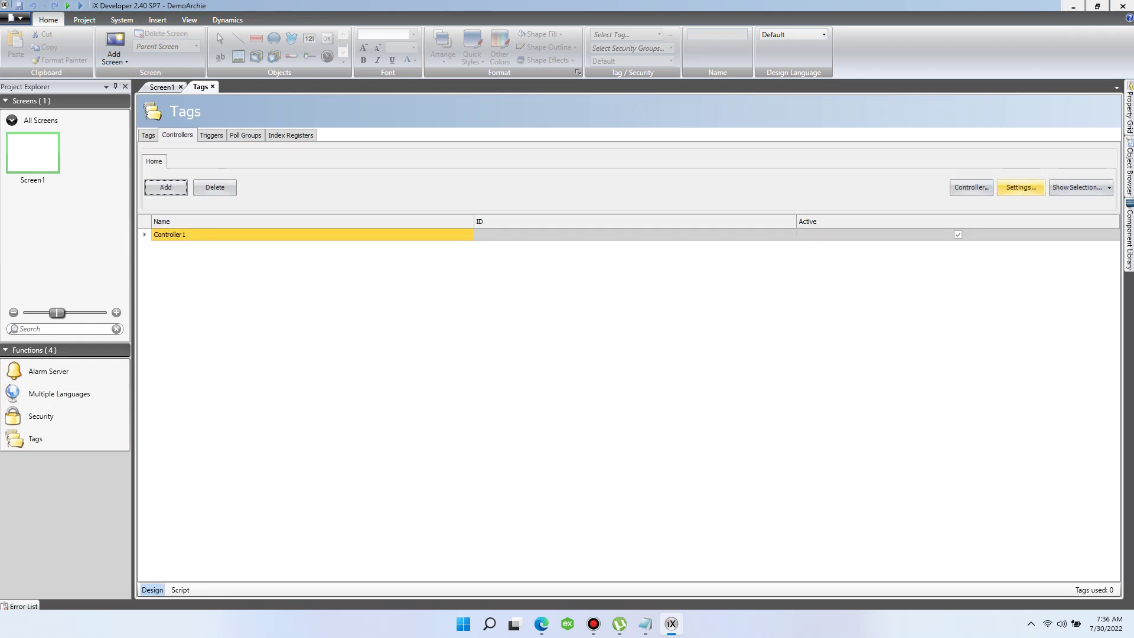
pyautogui.click(1020, 187)
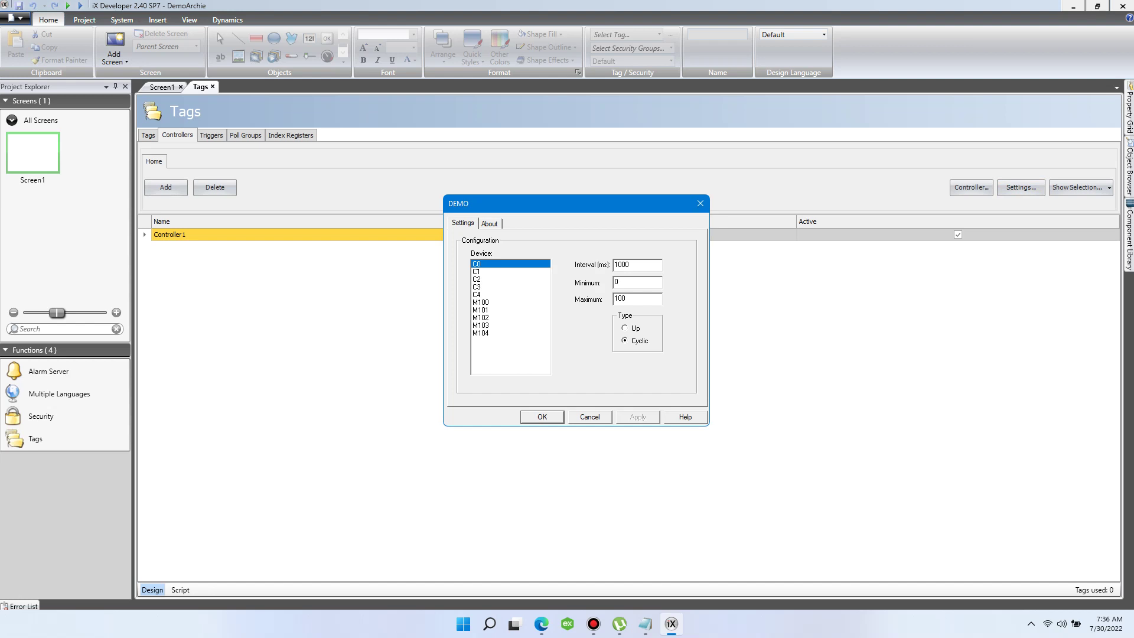
pyautogui.moveTo(644, 624)
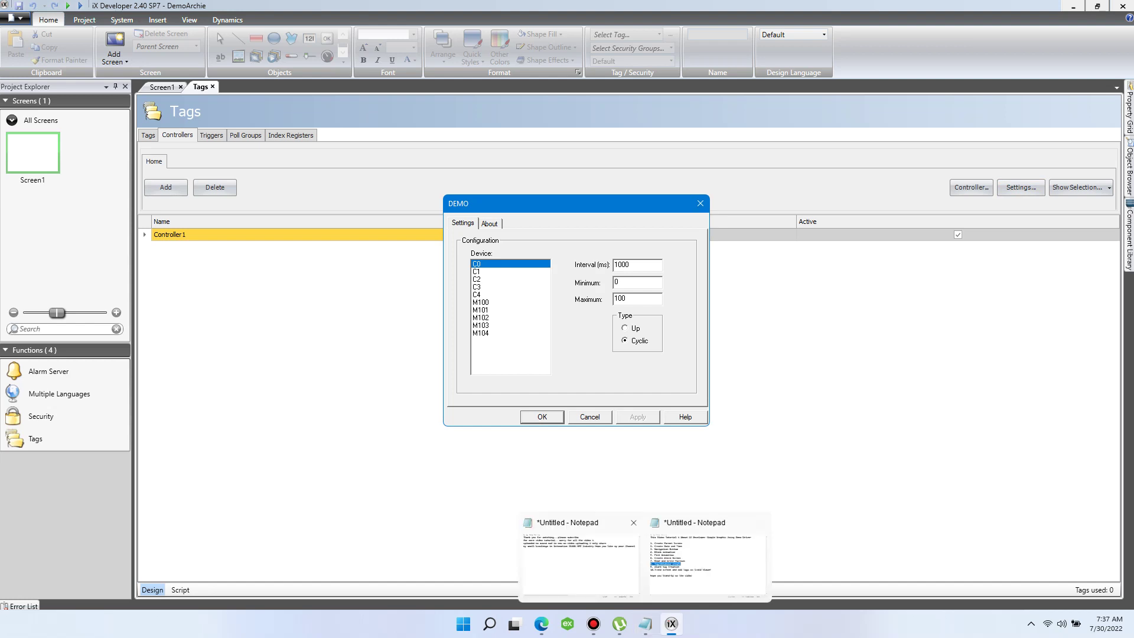
pyautogui.click(645, 624)
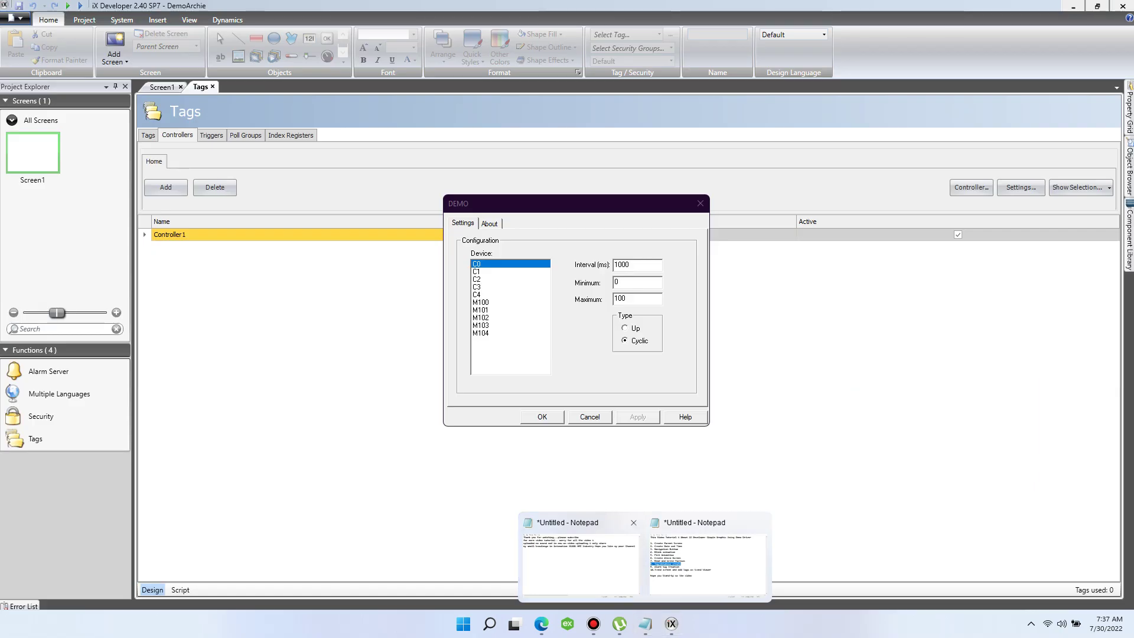
pyautogui.click(707, 561)
pyautogui.click(689, 399)
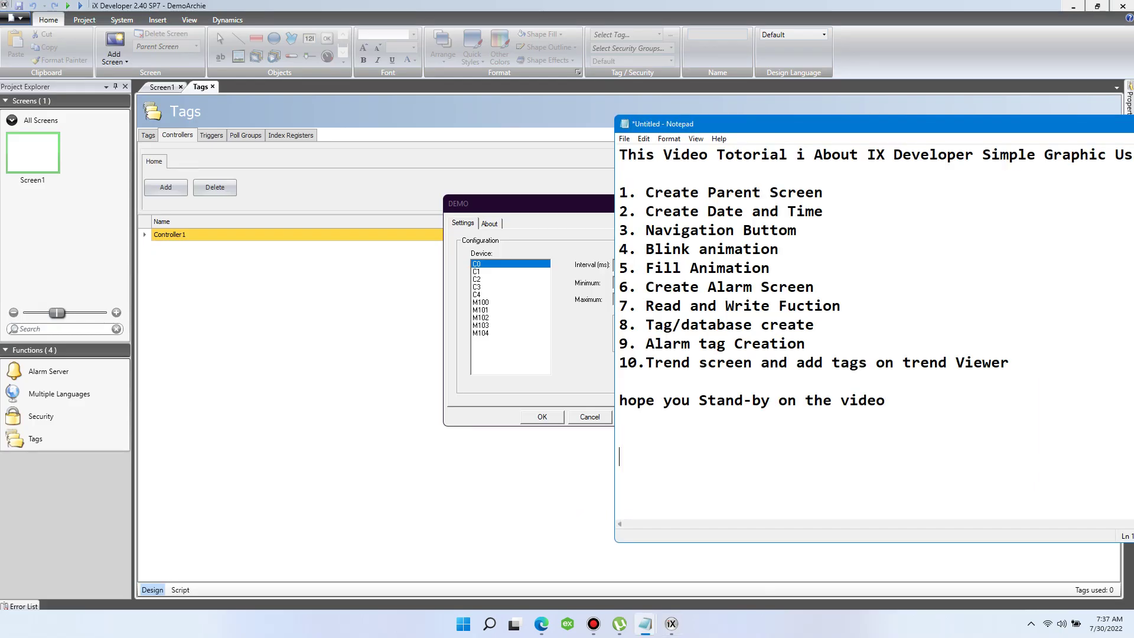
pyautogui.write('Demo tags Use')
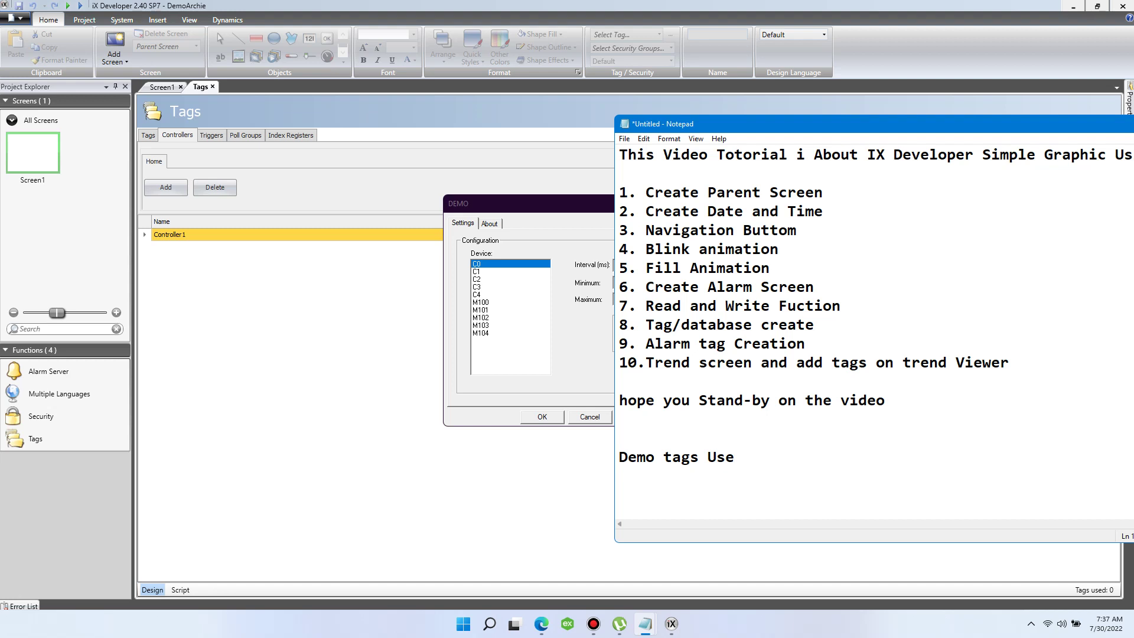
pyautogui.hotkey('shift', 'Up')
pyautogui.press('BackSpace')
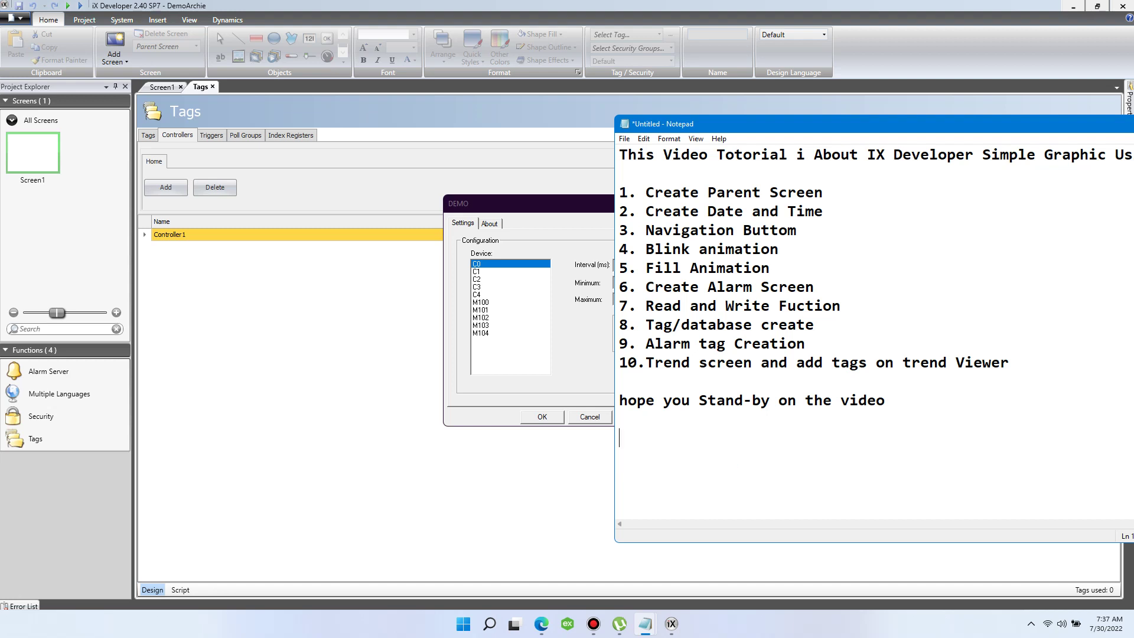
pyautogui.hotkey('alt', 'Tab')
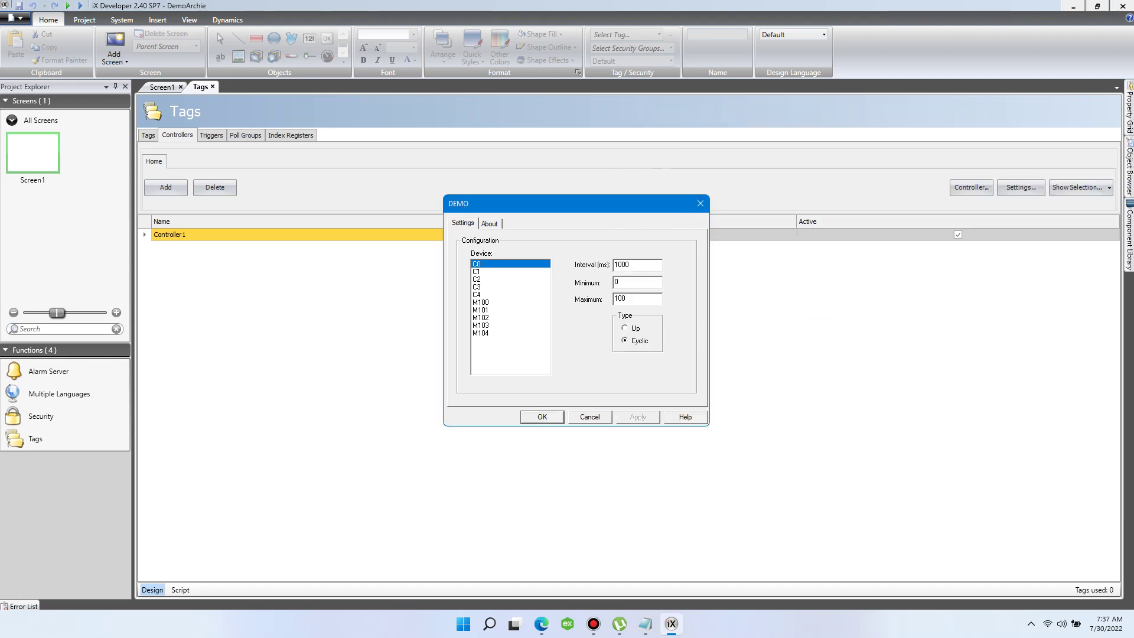
# Step: Dismiss the DEMO driver settings and assign controller address C0 to Tag1
pyautogui.click(589, 416)
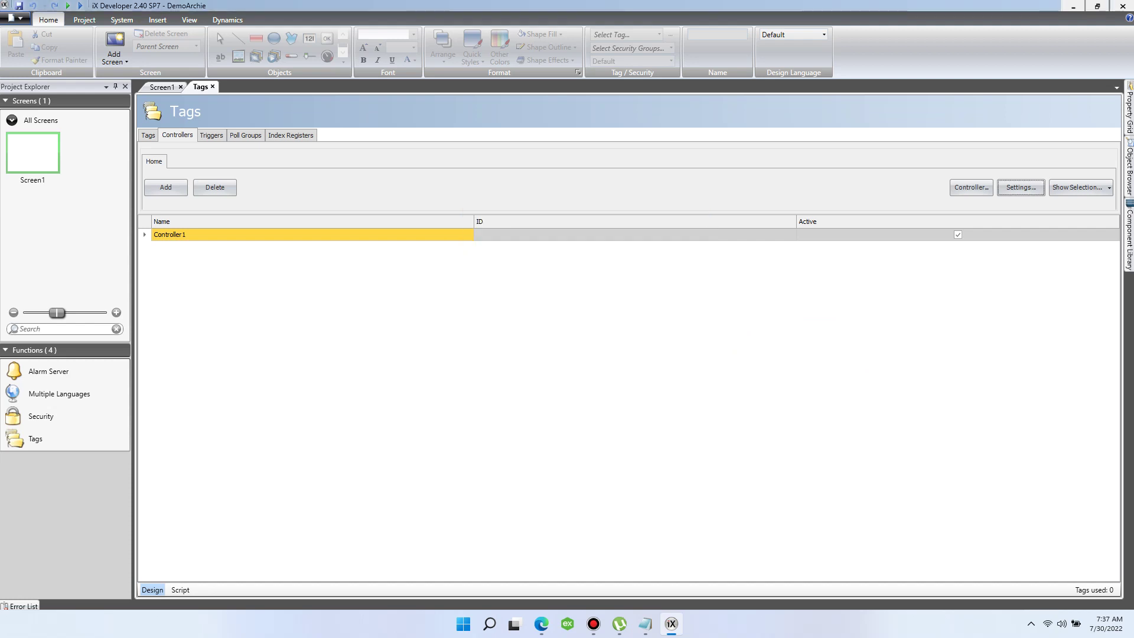
pyautogui.click(148, 135)
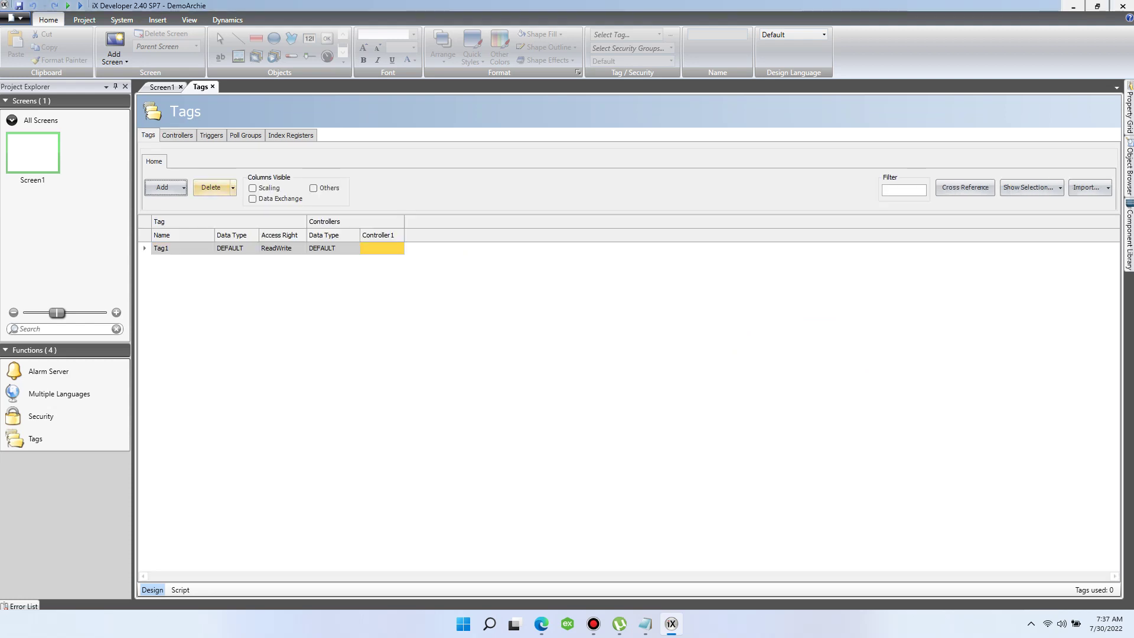
pyautogui.click(380, 248)
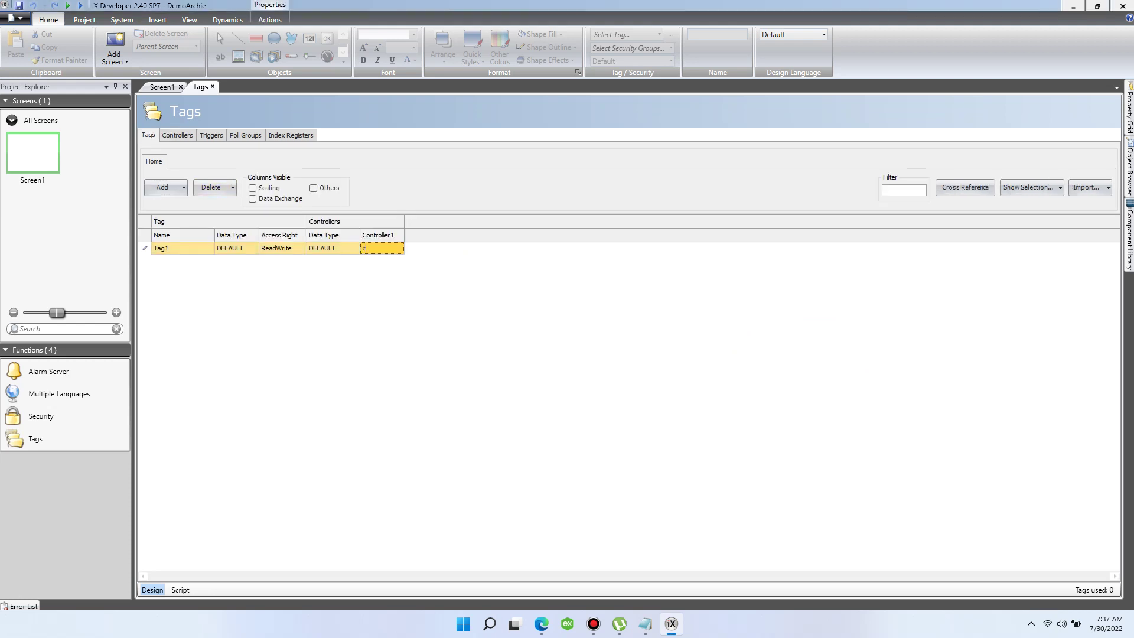
pyautogui.write('C0')
# Step: Rename the tag at address C0 as Register0
pyautogui.click(183, 248)
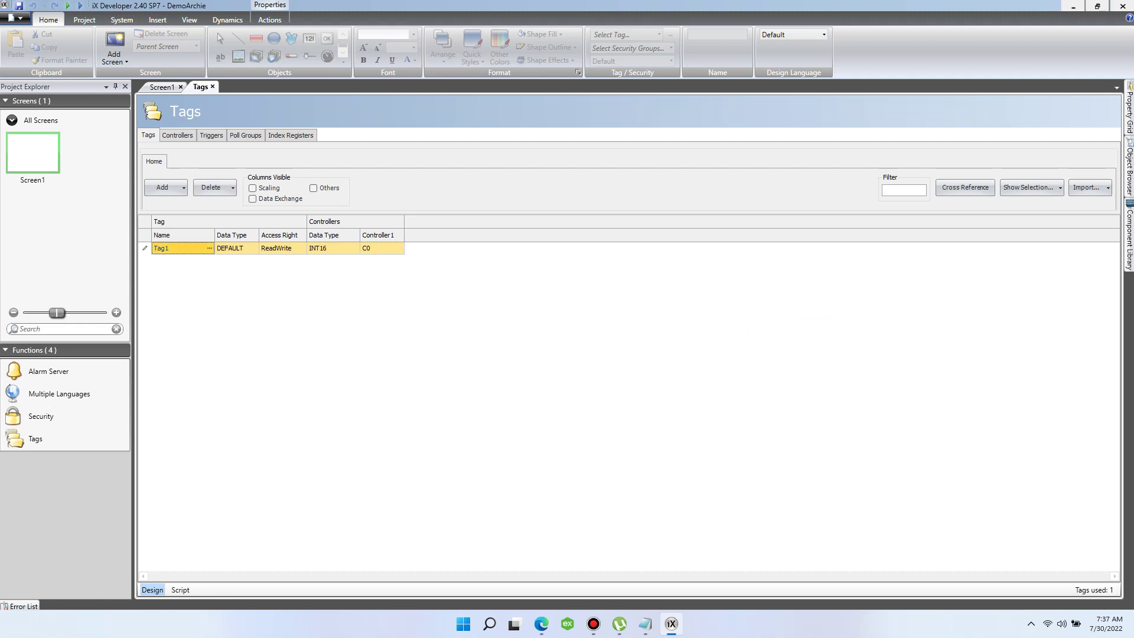
pyautogui.doubleClick(161, 248)
pyautogui.write('rEGITE')
pyautogui.press('BackSpace')
pyautogui.press('BackSpace')
pyautogui.press('BackSpace')
pyautogui.press('BackSpace')
pyautogui.press('BackSpace')
pyautogui.press('BackSpace')
pyautogui.write('ER')
pyautogui.write('gister ')
pyautogui.write('0')
pyautogui.press('Return')
pyautogui.write('0')
pyautogui.press('Return')
# Step: Add a second tag and assign it controller address C1
pyautogui.click(162, 188)
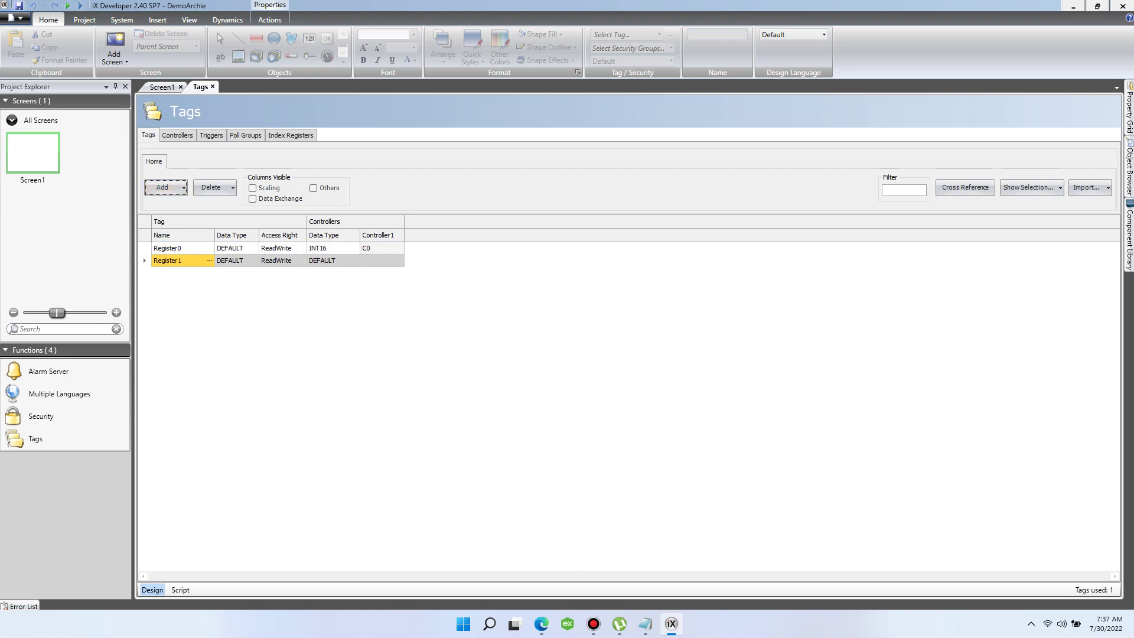
pyautogui.click(381, 261)
pyautogui.write('c1')
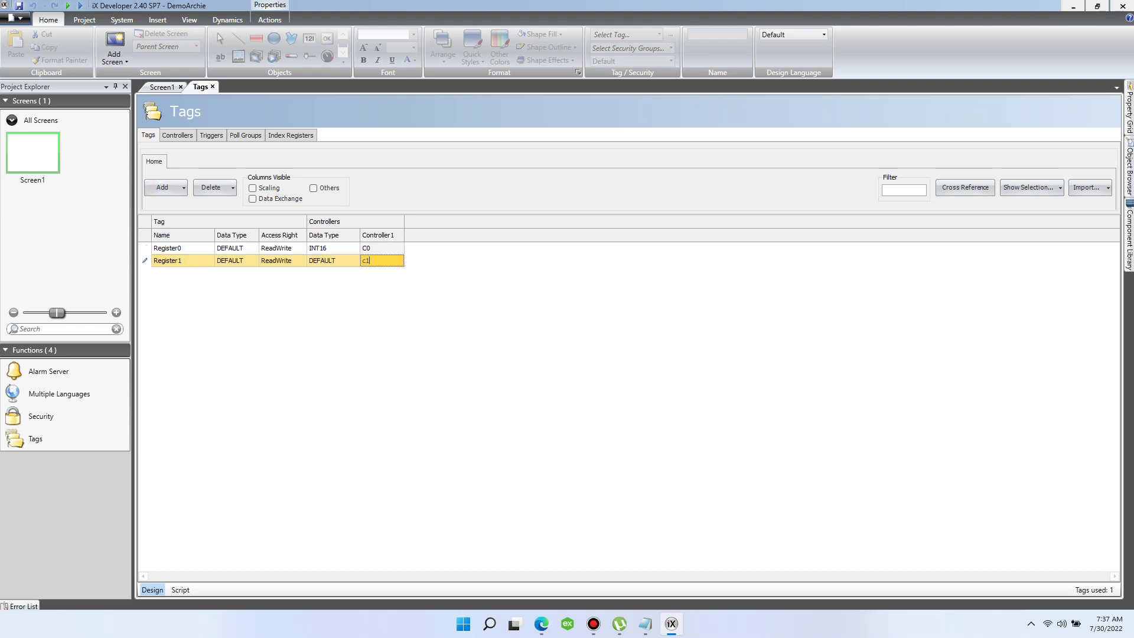
pyautogui.press('BackSpace')
pyautogui.write('C1')
# Step: Add a third tag and assign it controller address C2
pyautogui.click(162, 187)
pyautogui.click(381, 273)
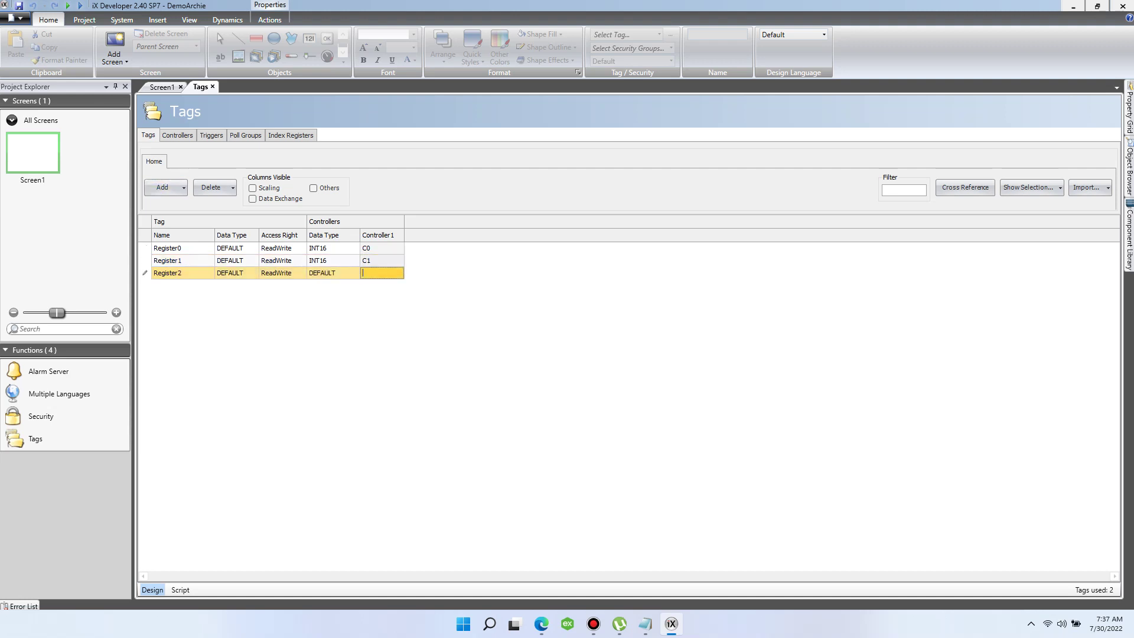
pyautogui.write('C2')
pyautogui.press('Return')
# Step: Add a fourth tag and assign it controller address C3
pyautogui.click(162, 187)
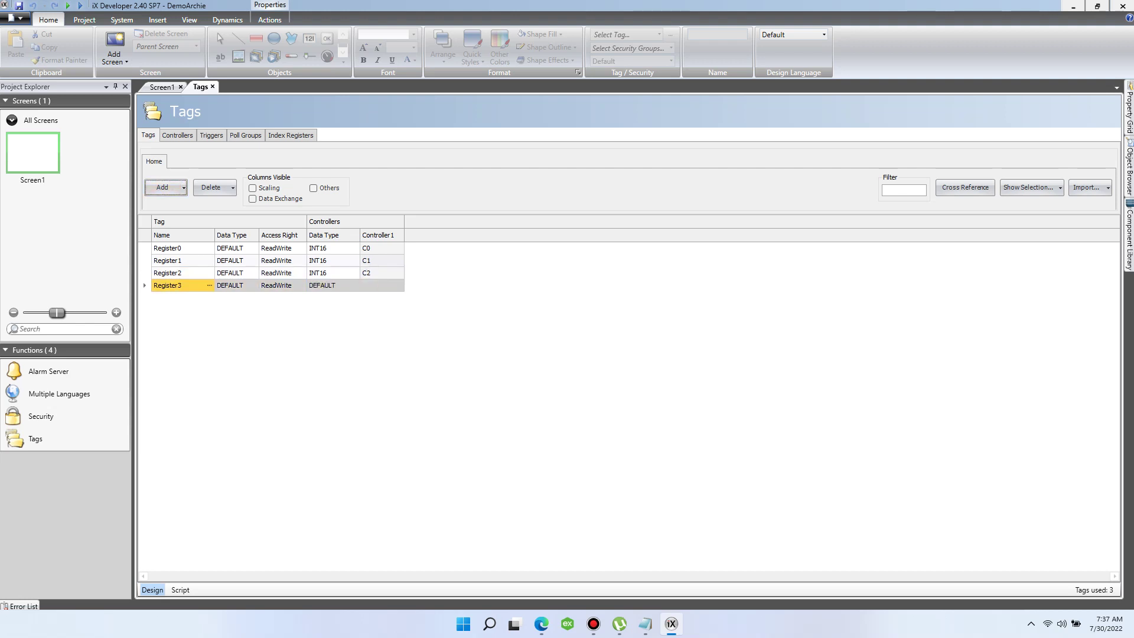
pyautogui.click(381, 285)
pyautogui.write('C3')
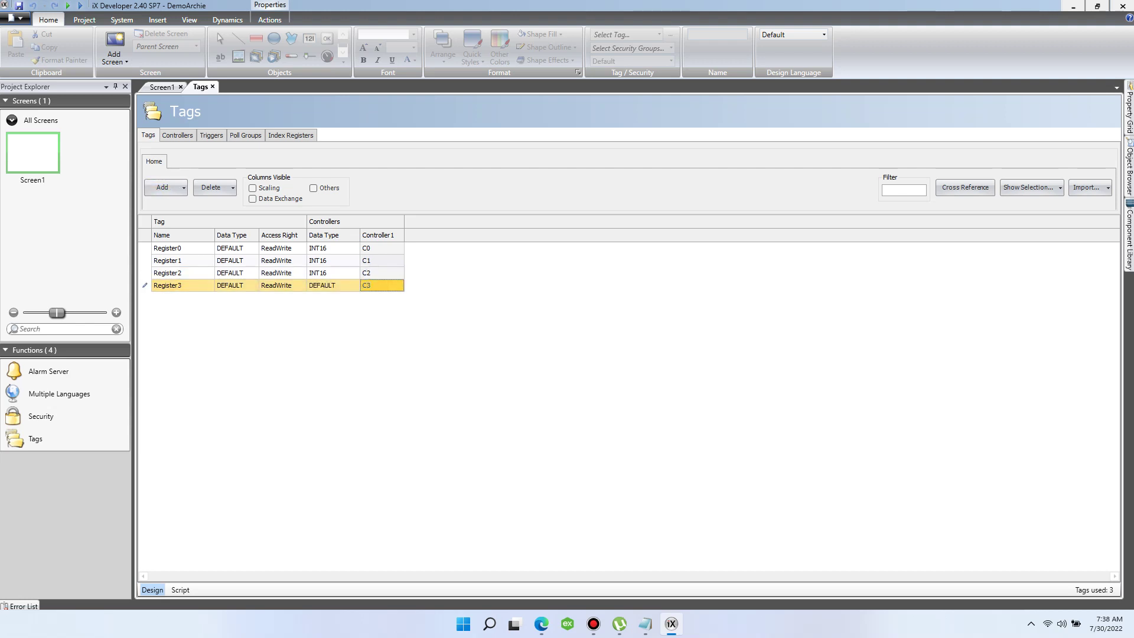
pyautogui.press('Return')
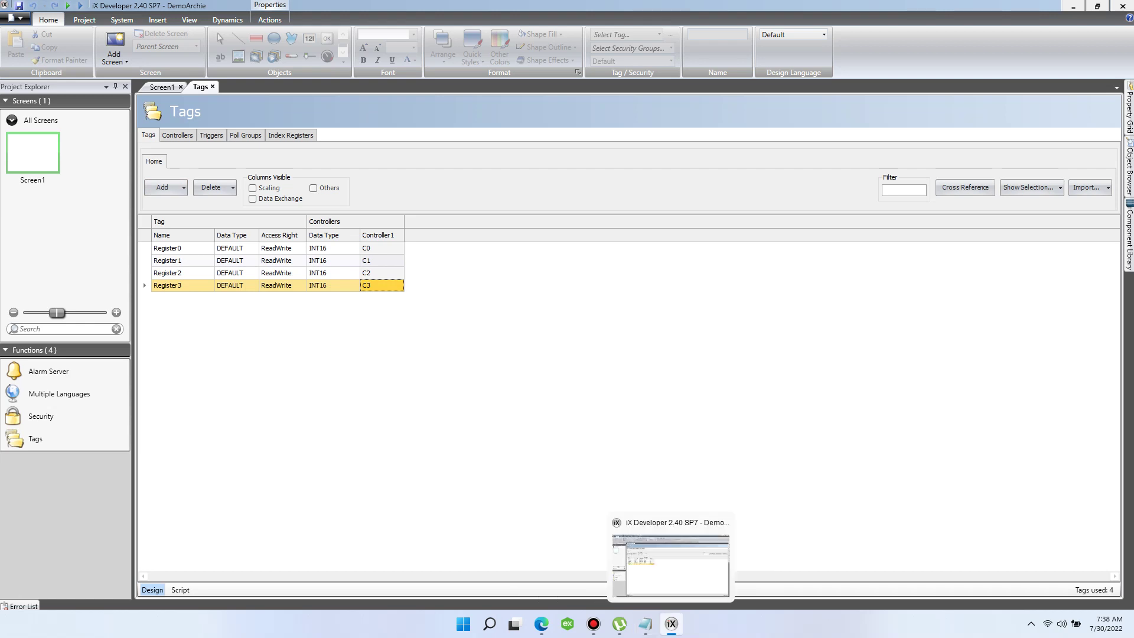
pyautogui.moveTo(645, 623)
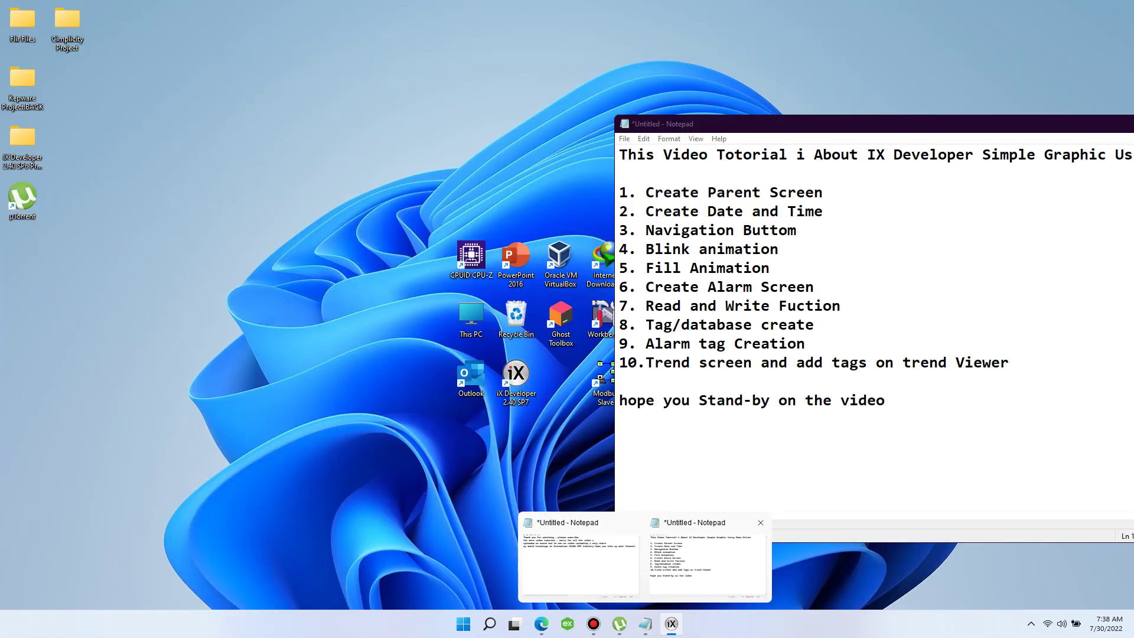
pyautogui.click(708, 564)
pyautogui.write('iNTEGER')
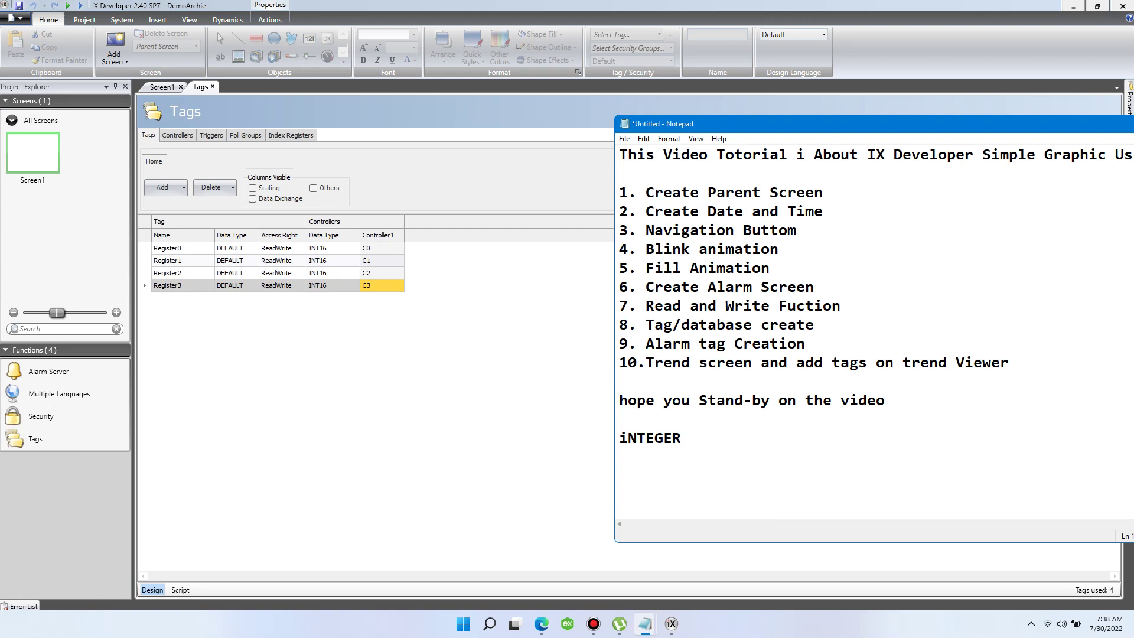
pyautogui.press('BackSpace')
pyautogui.press('BackSpace')
pyautogui.press('BackSpace')
pyautogui.press('BackSpace')
pyautogui.press('BackSpace')
pyautogui.press('BackSpace')
pyautogui.press('BackSpace')
pyautogui.press('BackSpace')
pyautogui.write('TAG ')
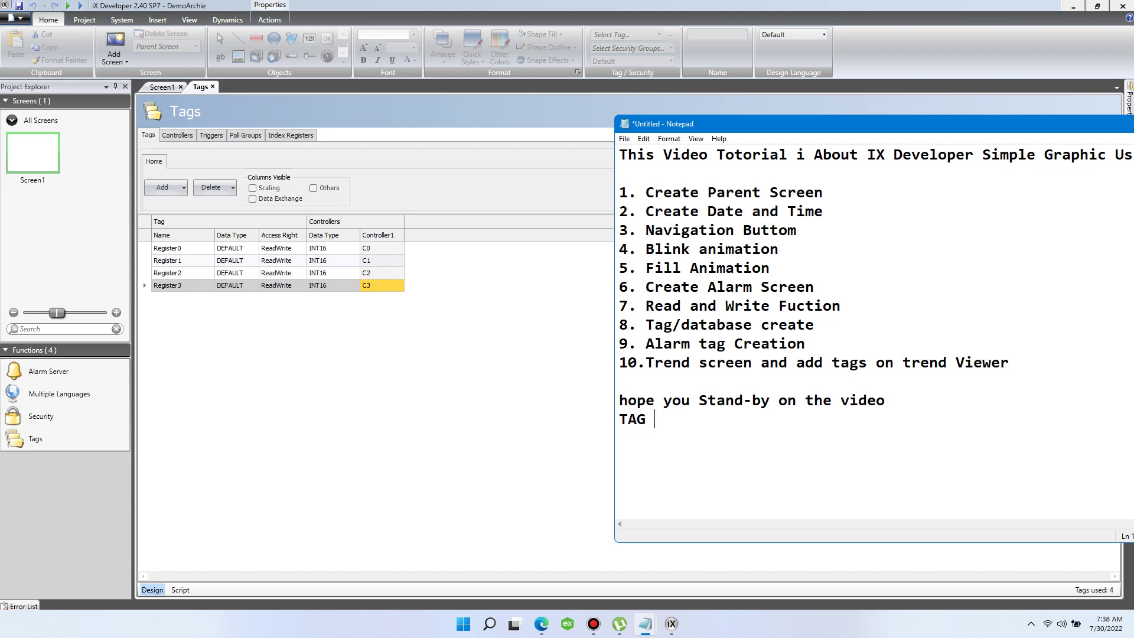
pyautogui.write('IS C')
pyautogui.hotkey('shift', 'Home')
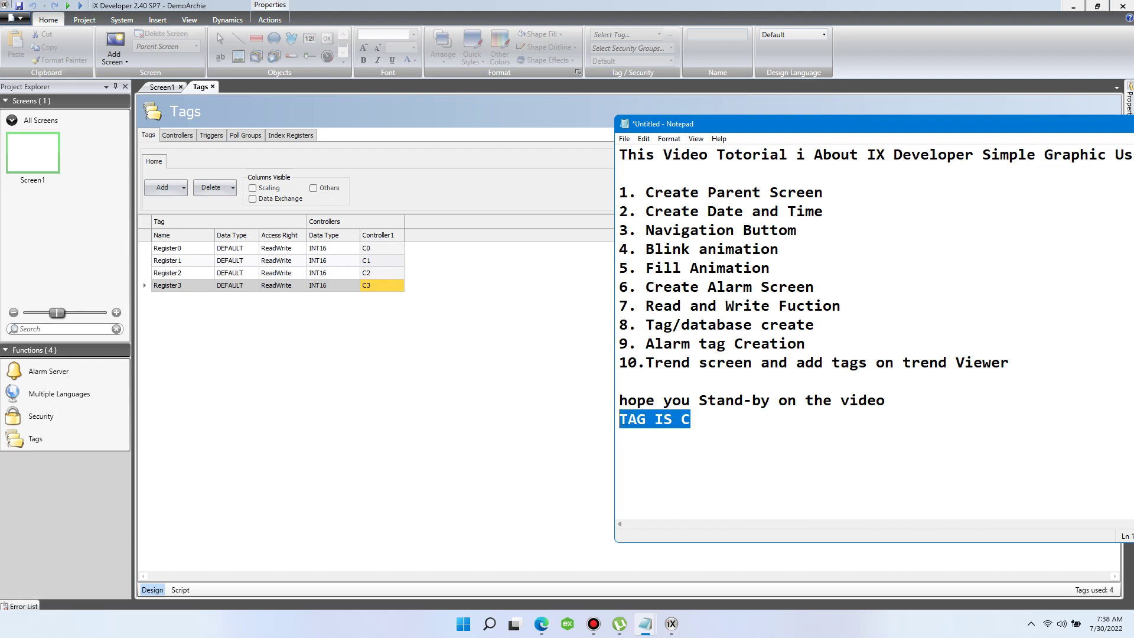
pyautogui.hotkey('ctrl', 'x')
pyautogui.hotkey('alt', 'Tab')
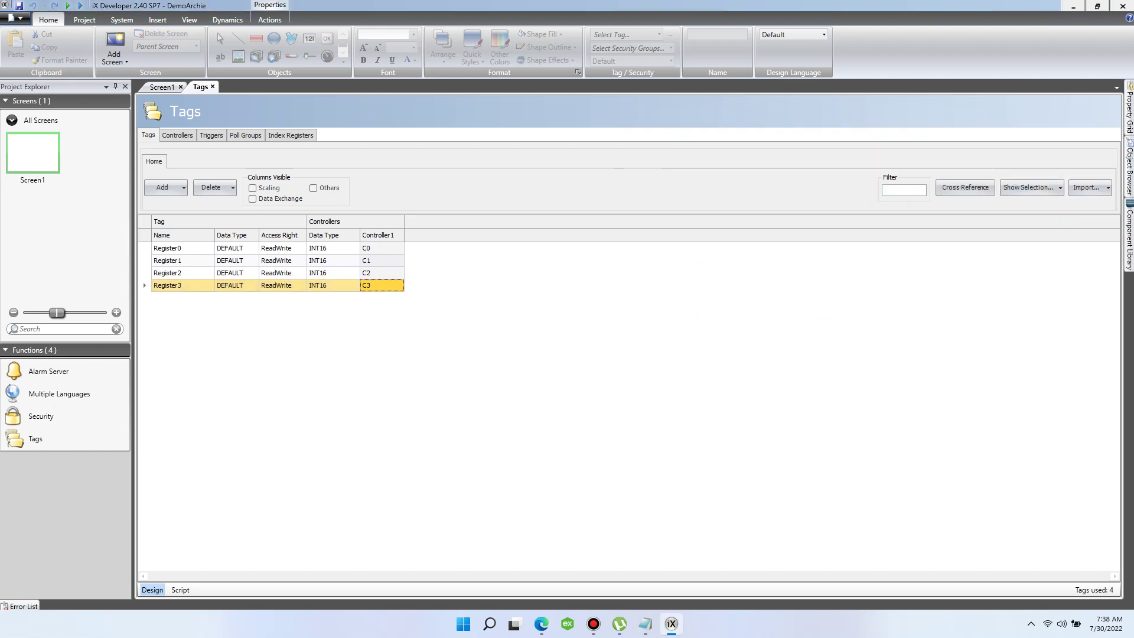
pyautogui.click(1028, 187)
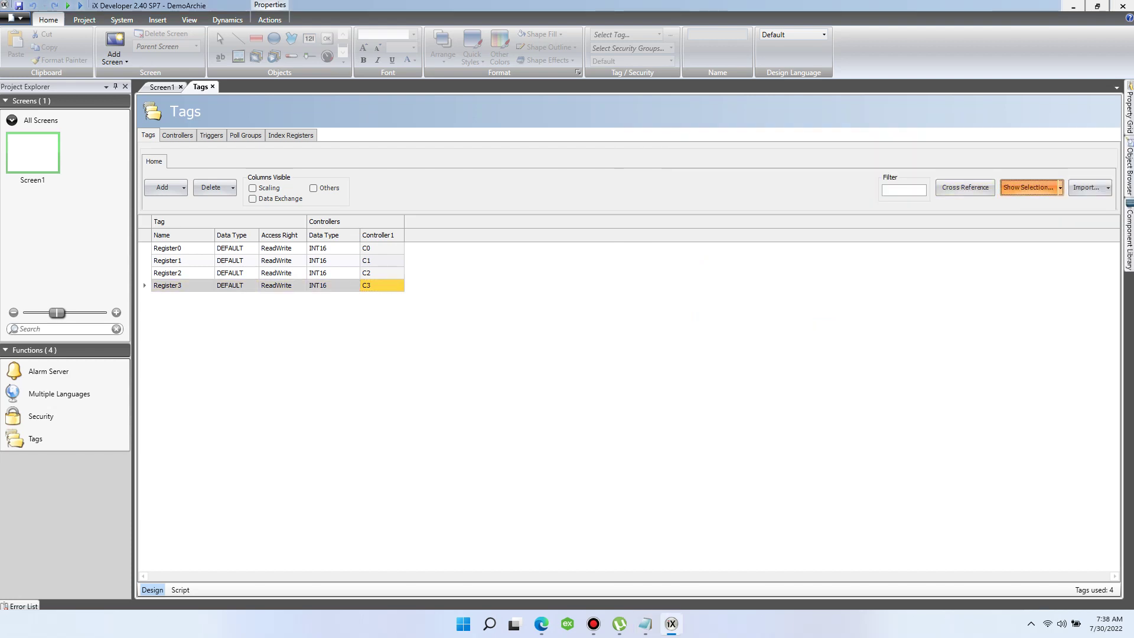
pyautogui.click(1027, 187)
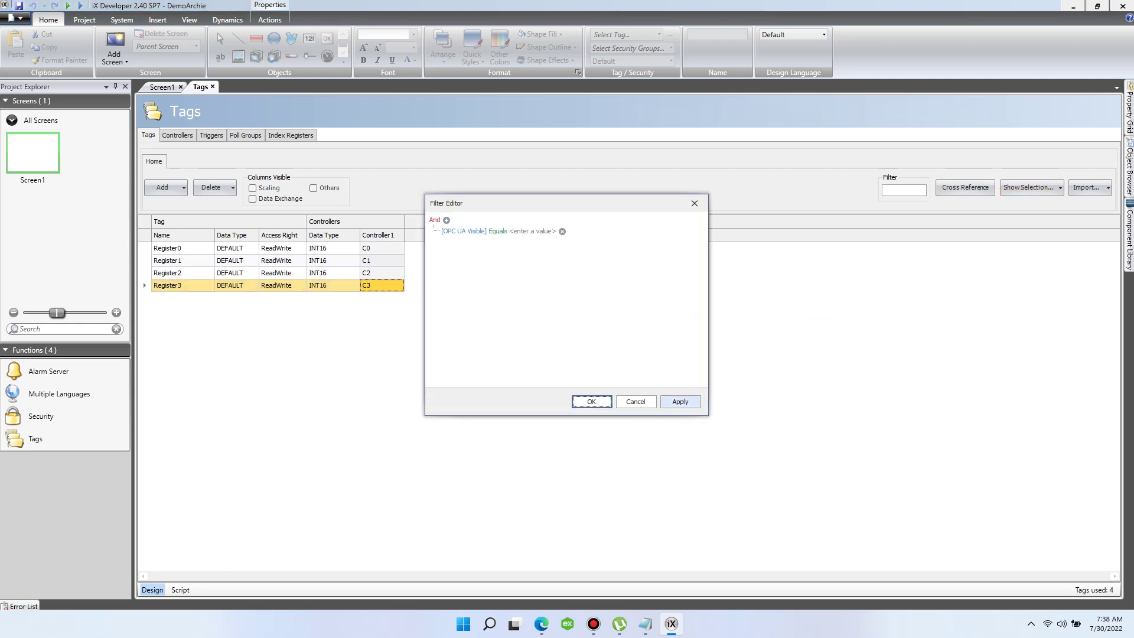
pyautogui.click(635, 402)
# Step: Open Controller1's Demo driver settings and go through the device list from C0 to M104
pyautogui.click(177, 135)
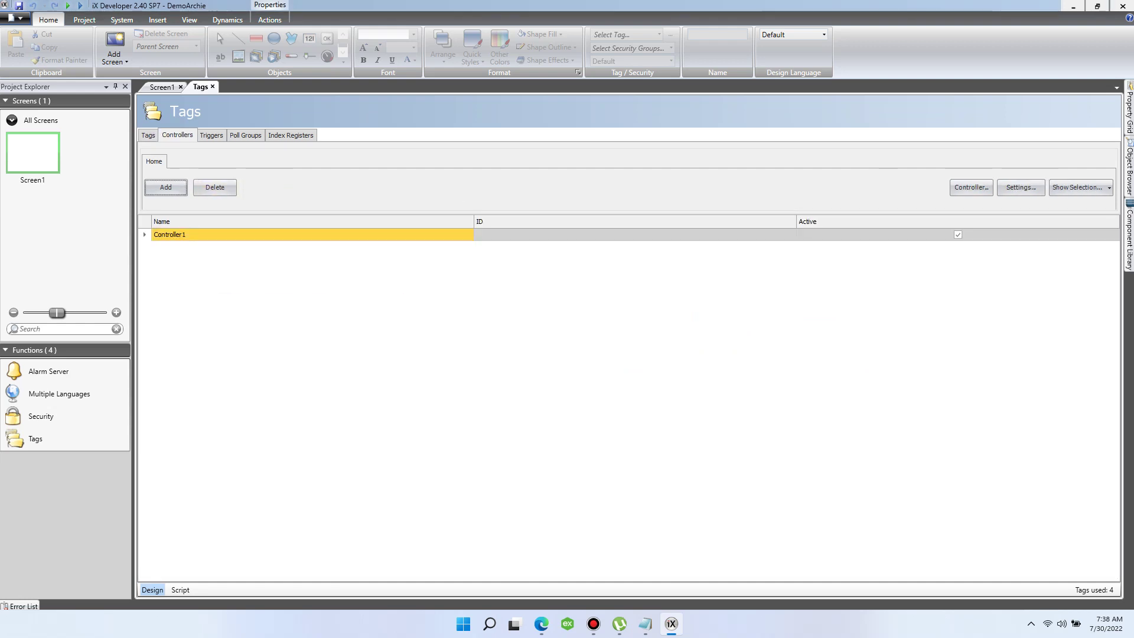
pyautogui.click(1020, 187)
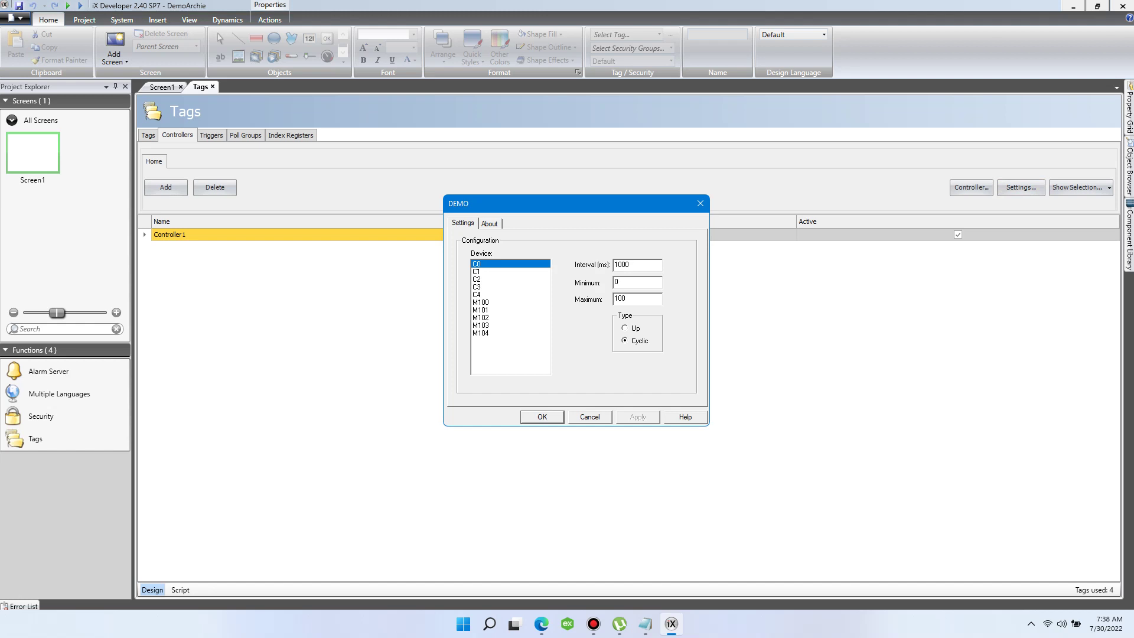
pyautogui.moveTo(481, 264); pyautogui.dragTo(482, 332)
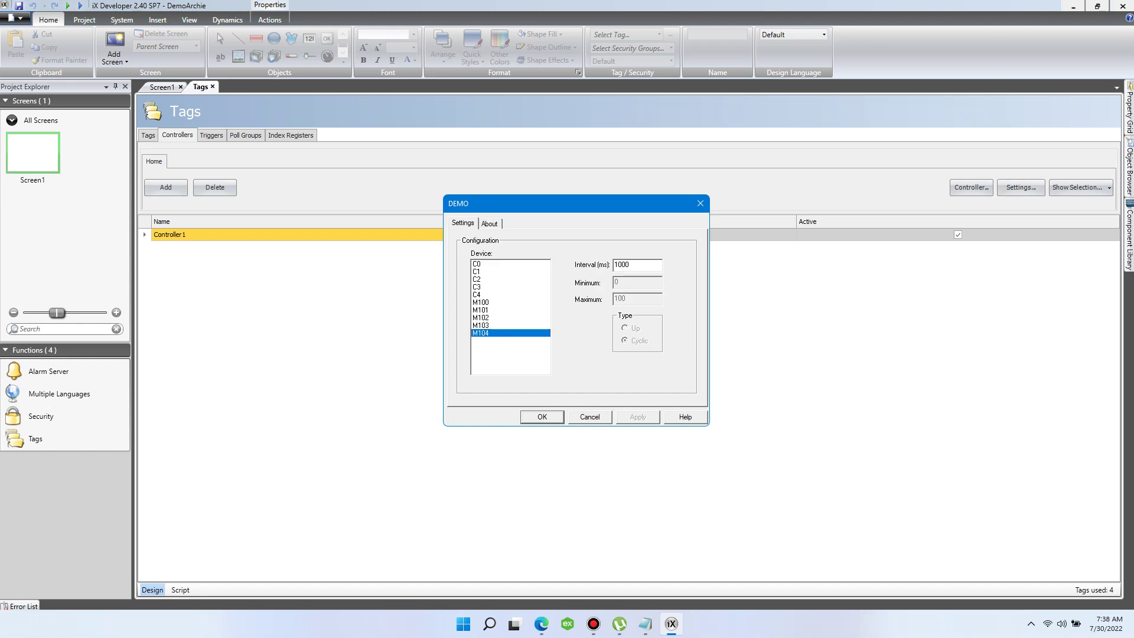
pyautogui.click(542, 416)
# Step: Switch to the Notepad checklist and add the line BOOLIAN beneath the closing sentence
pyautogui.moveTo(645, 623)
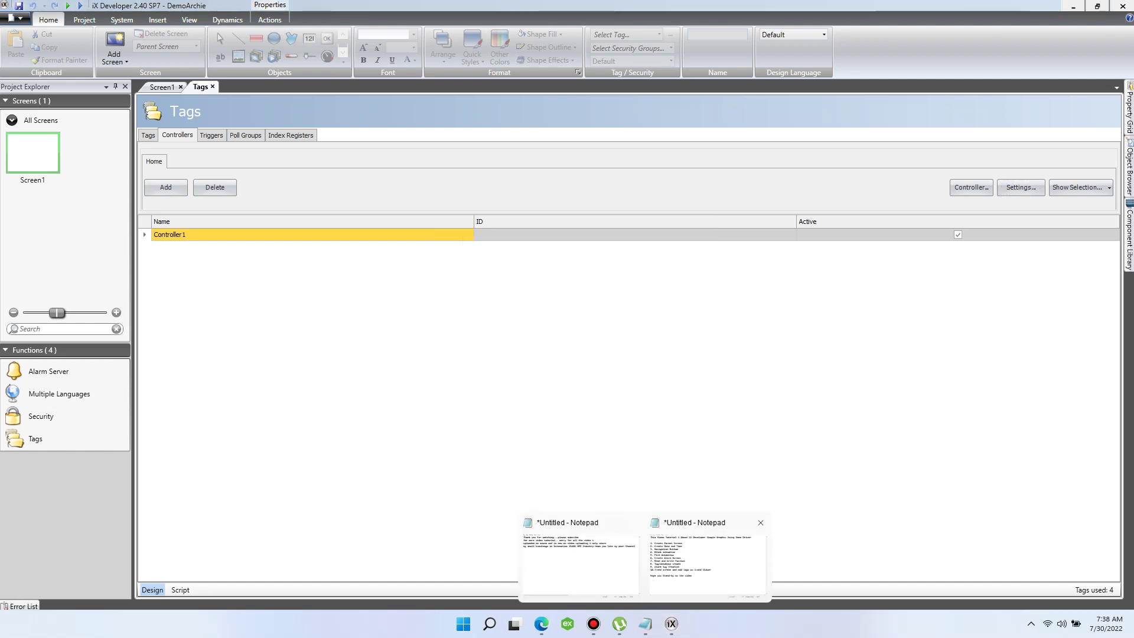
pyautogui.click(707, 558)
pyautogui.press('Return')
pyautogui.write('BOO')
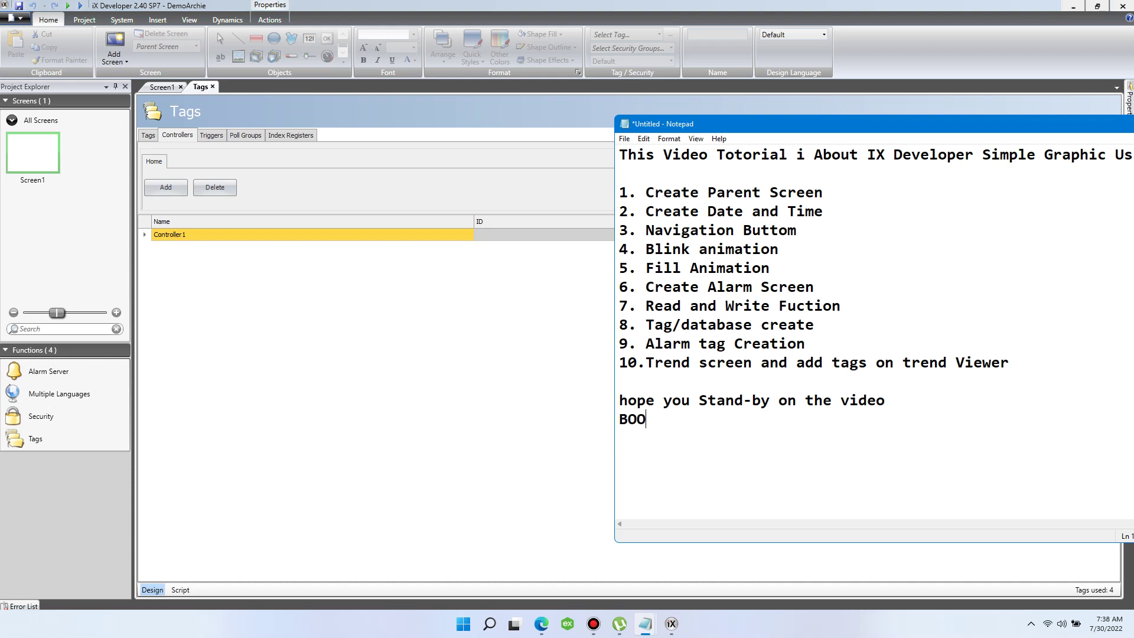
pyautogui.write('LIAN')
# Step: Return to iX Developer and examine devices M100 to M104 in Controller1's settings, comparing them with the tag list
pyautogui.click(312, 234)
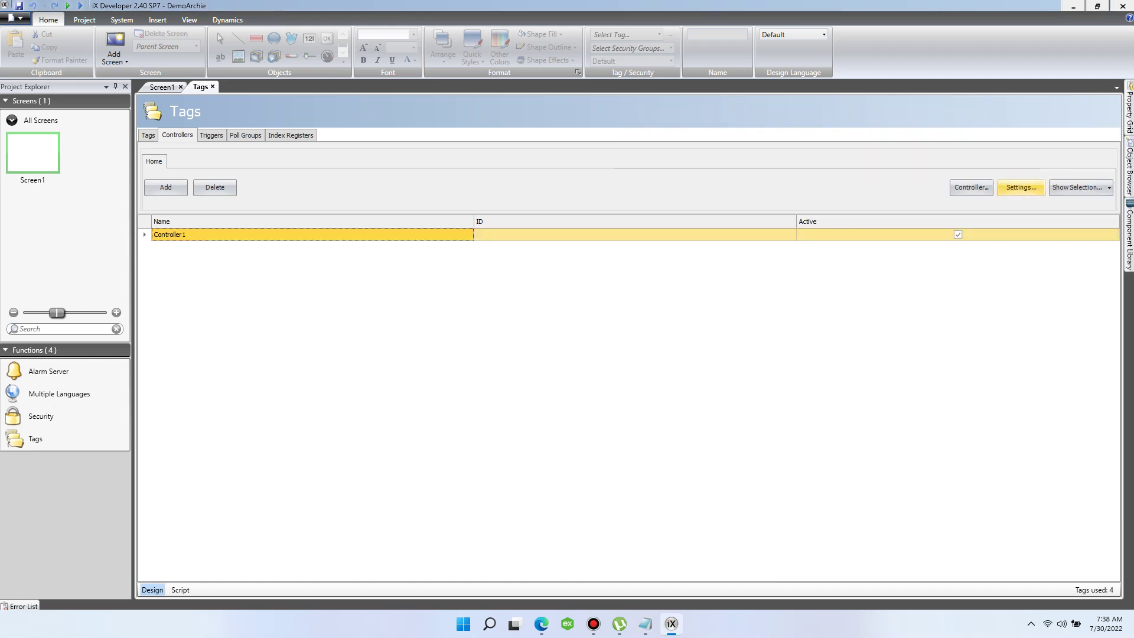
pyautogui.click(1019, 187)
pyautogui.moveTo(481, 309); pyautogui.dragTo(480, 332)
pyautogui.click(589, 417)
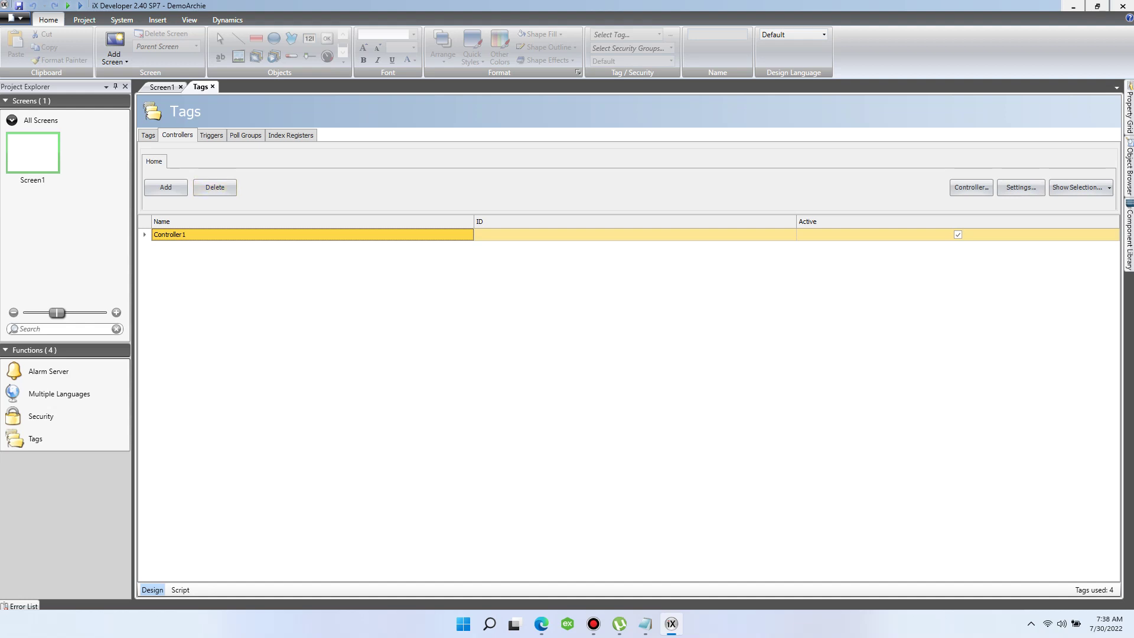
pyautogui.click(148, 135)
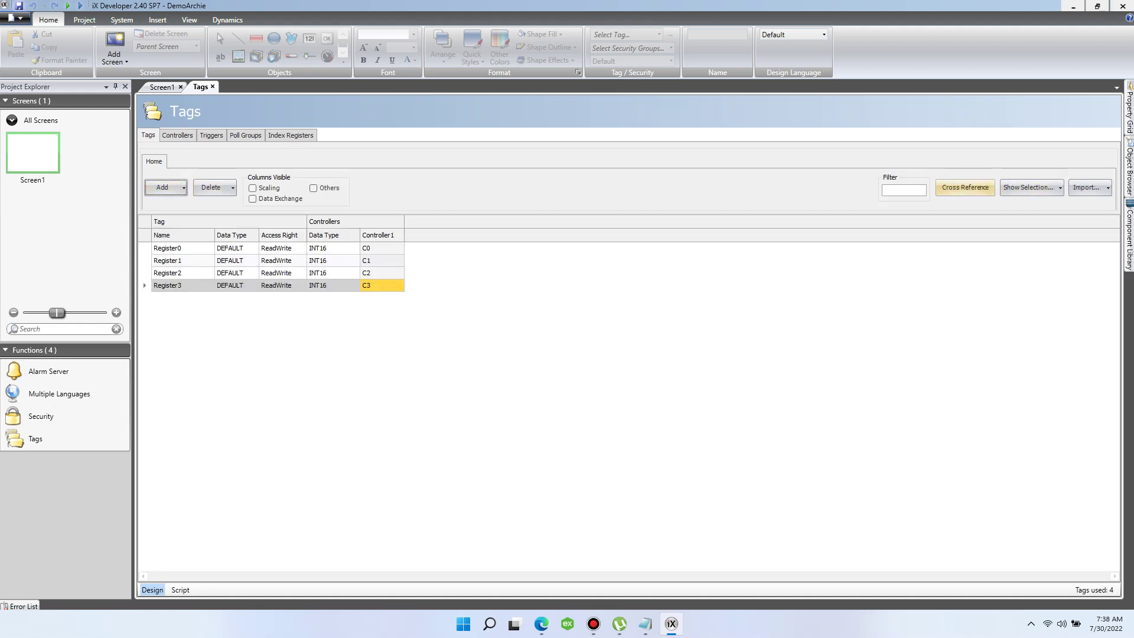
pyautogui.click(178, 134)
pyautogui.click(1020, 187)
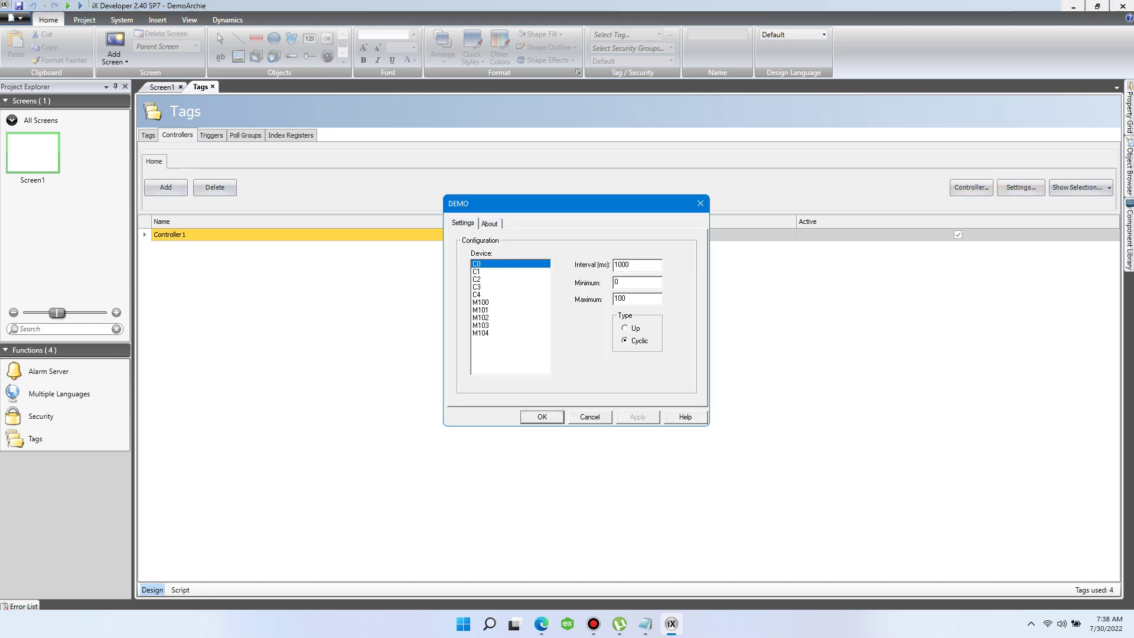
# Step: Add a fifth tag named Bool0 and assign it controller address M100
pyautogui.click(148, 134)
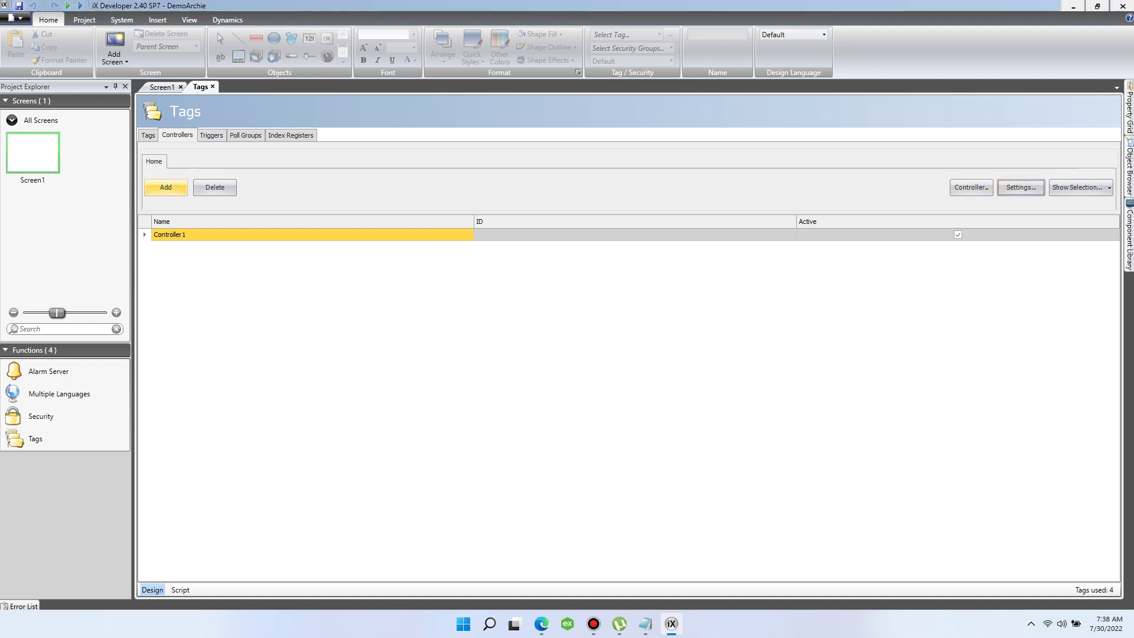
pyautogui.click(161, 187)
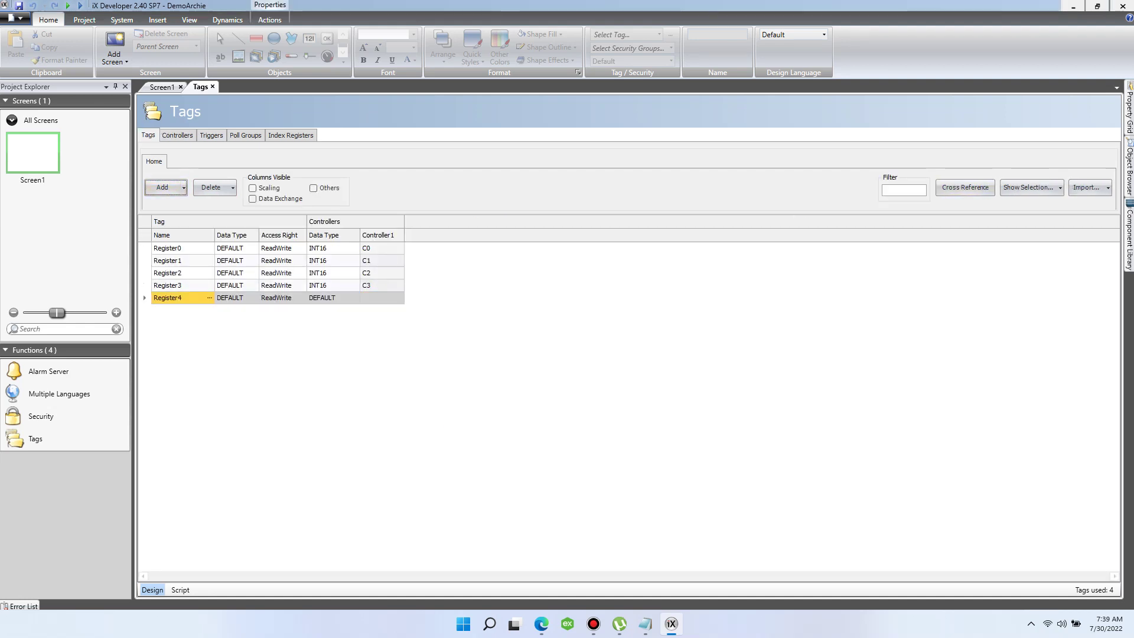
pyautogui.write('bO')
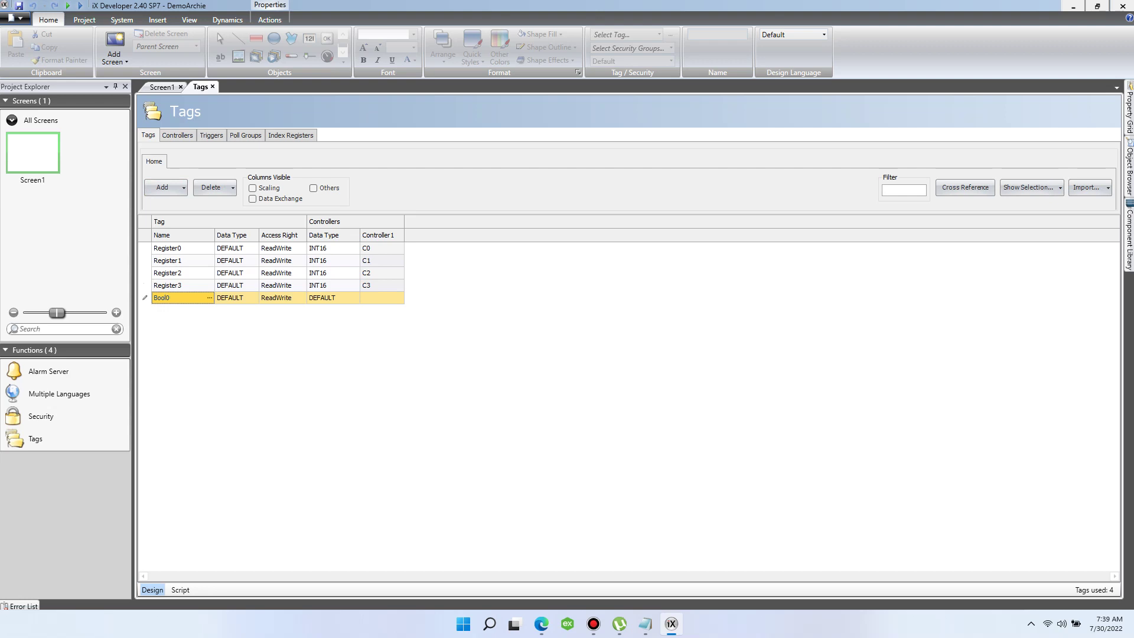
pyautogui.click(380, 297)
pyautogui.write('m100')
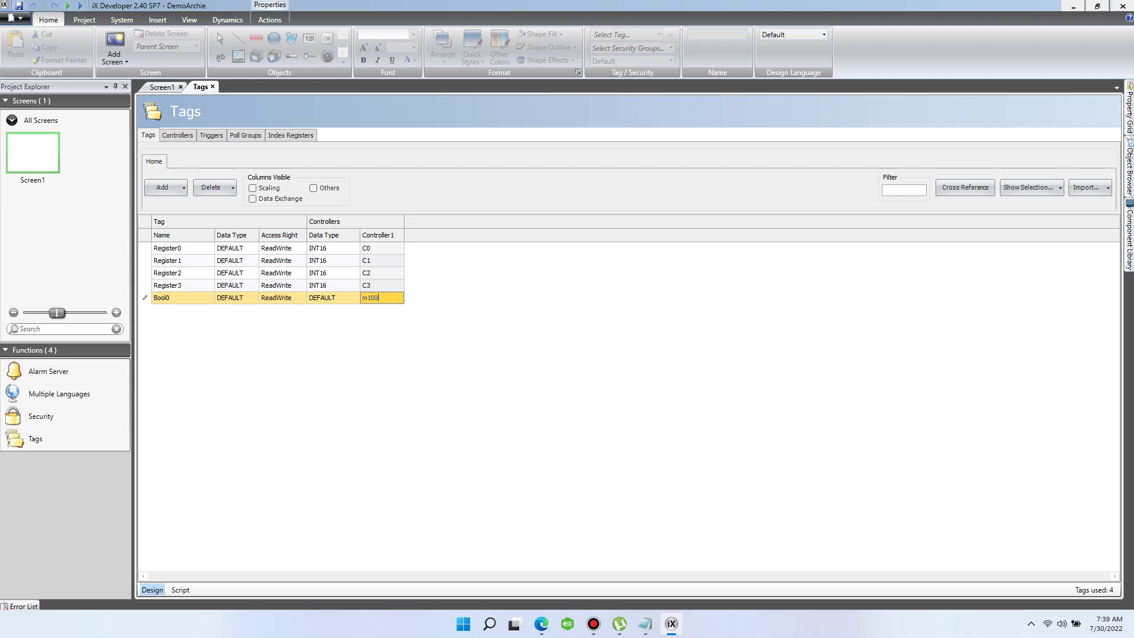
pyautogui.press('Return')
# Step: Add tags Bool1, Bool2 and Bool3 with controller addresses M101, M102 and M103
pyautogui.click(162, 187)
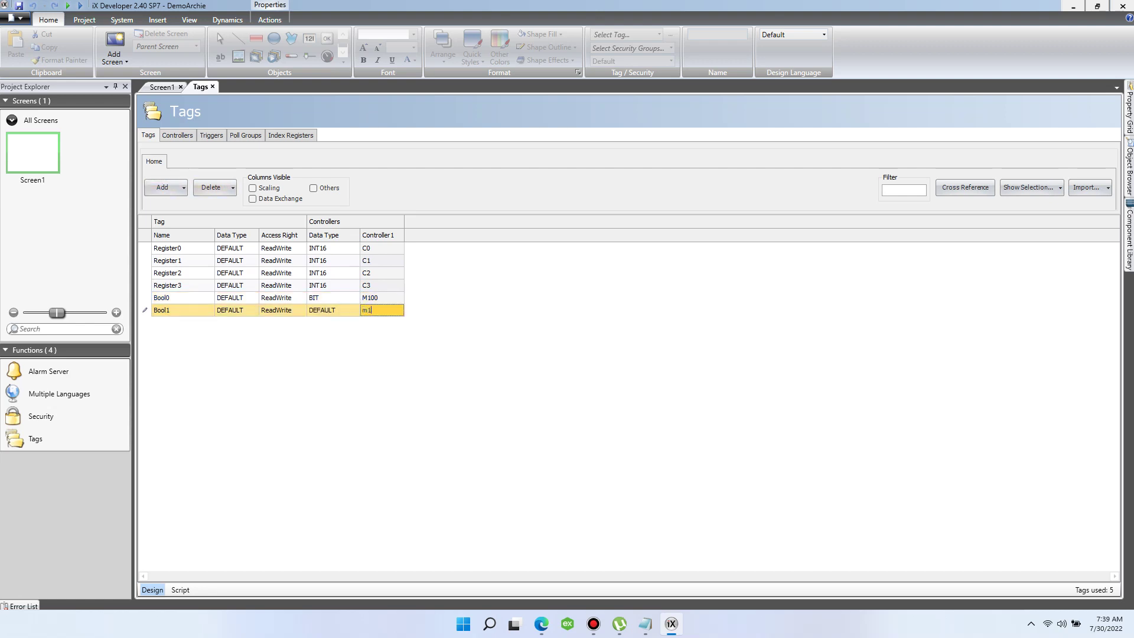
pyautogui.press('Return')
pyautogui.click(162, 188)
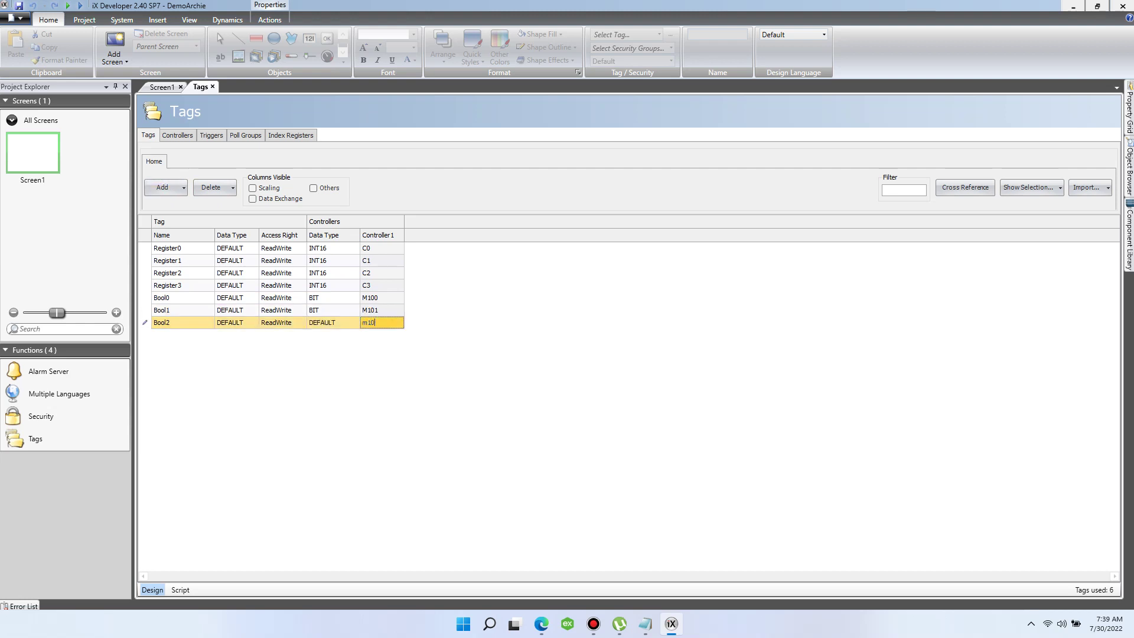
pyautogui.press('Return')
pyautogui.click(162, 187)
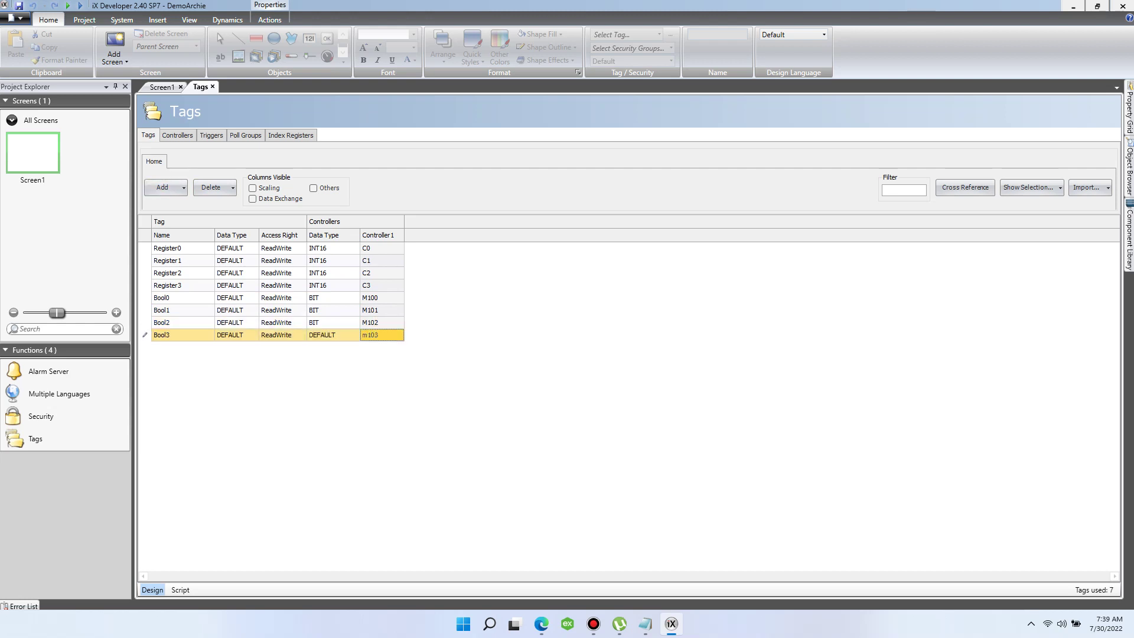
pyautogui.press('Return')
# Step: Switch to the Notepad checklist and delete the word BOOLIAN from its last line
pyautogui.moveTo(645, 623)
pyautogui.click(708, 558)
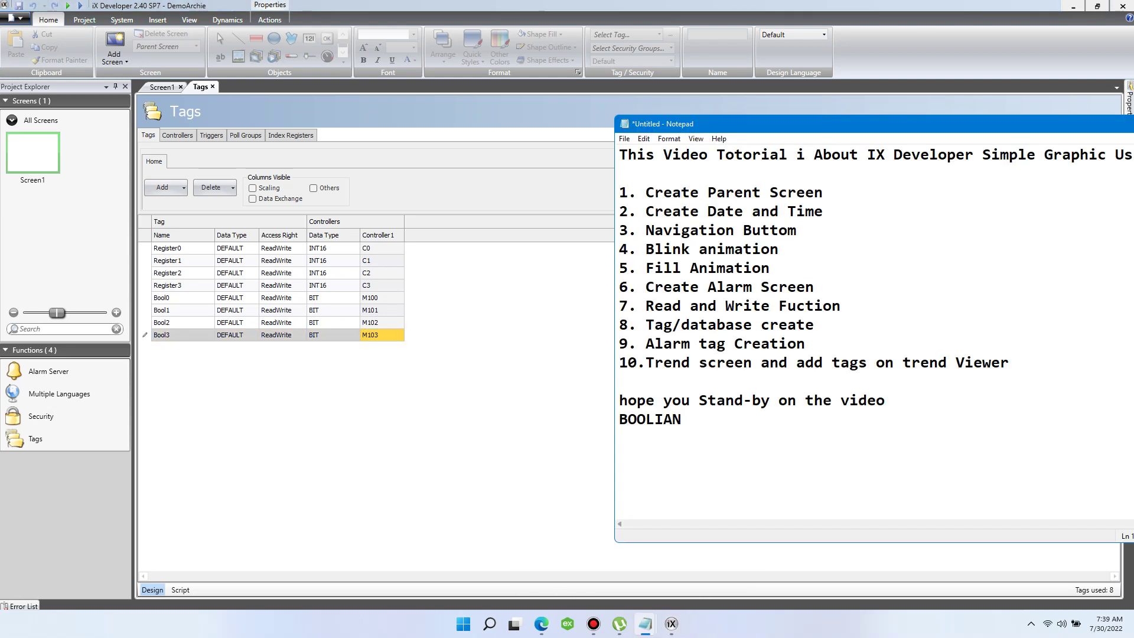
pyautogui.hotkey('shift', 'Left')
pyautogui.hotkey('shift', 'Left')
pyautogui.hotkey('shift', 'Left')
pyautogui.hotkey('shift', 'Left')
pyautogui.hotkey('shift', 'Left')
pyautogui.hotkey('shift', 'Left')
pyautogui.hotkey('shift', 'Left')
pyautogui.press('BackSpace')
# Step: Highlight the checklist item "8. Tag/database create" and return to iX Developer
pyautogui.moveTo(618, 324); pyautogui.dragTo(815, 325)
pyautogui.click(784, 333)
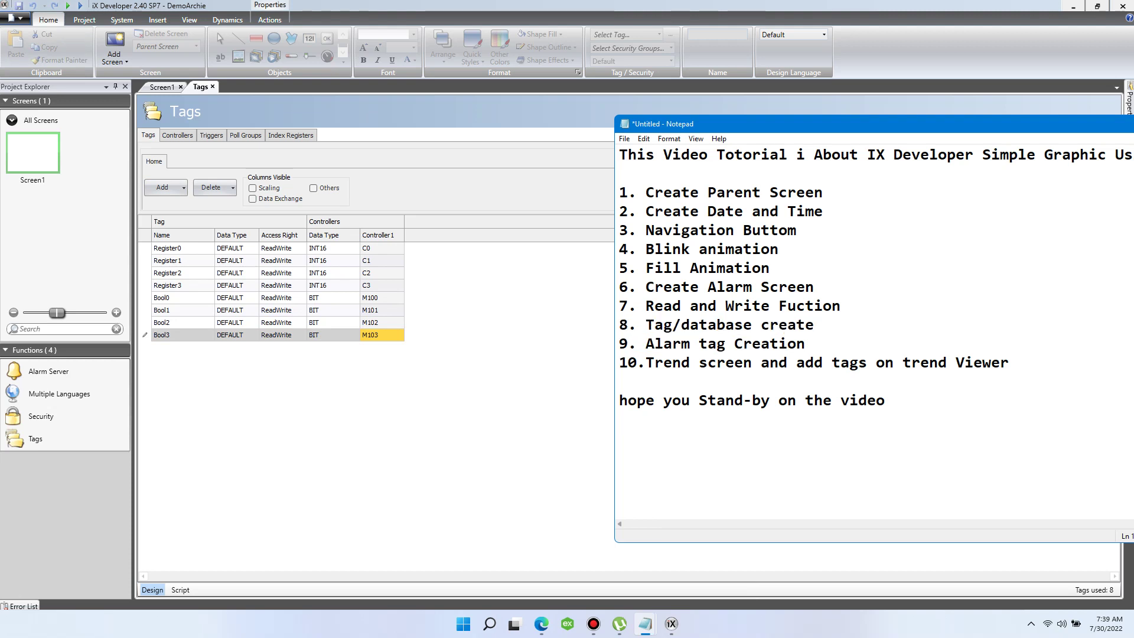
pyautogui.hotkey('alt', 'Tab')
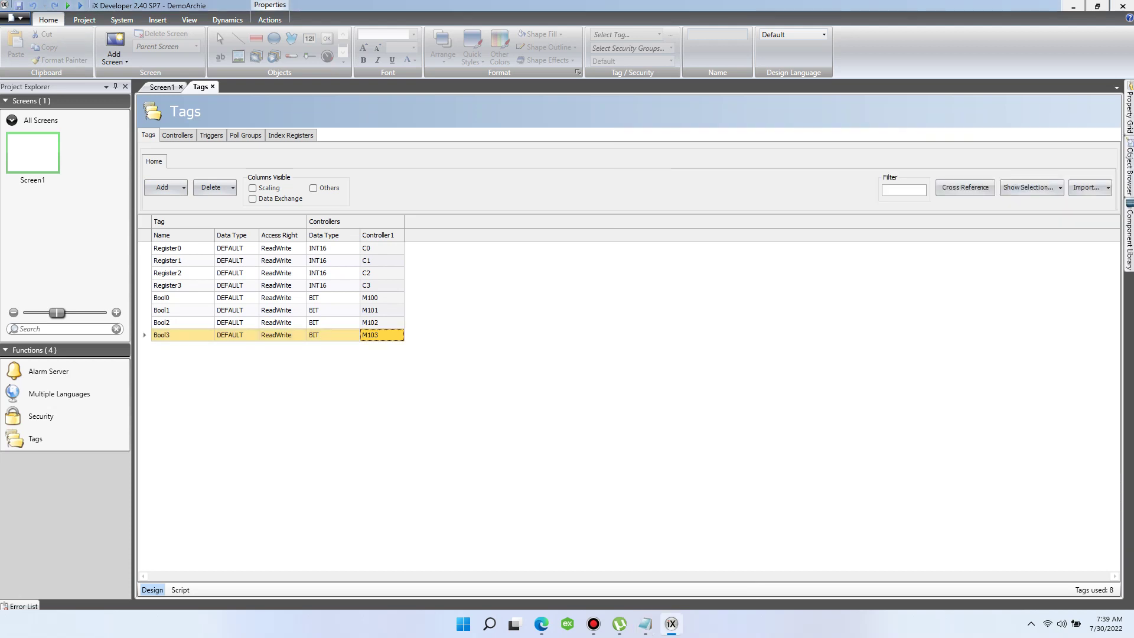
# Step: Switch to the Notepad checklist and highlight the item "1. Create Parent Screen"
pyautogui.rightClick(39, 158)
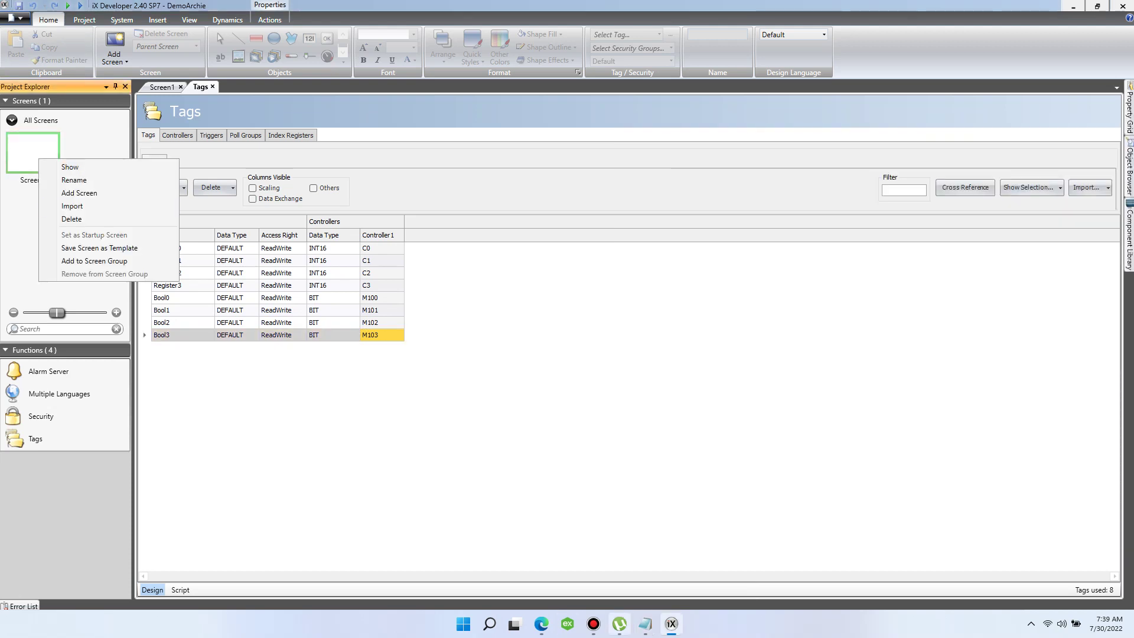
pyautogui.click(645, 623)
pyautogui.click(707, 555)
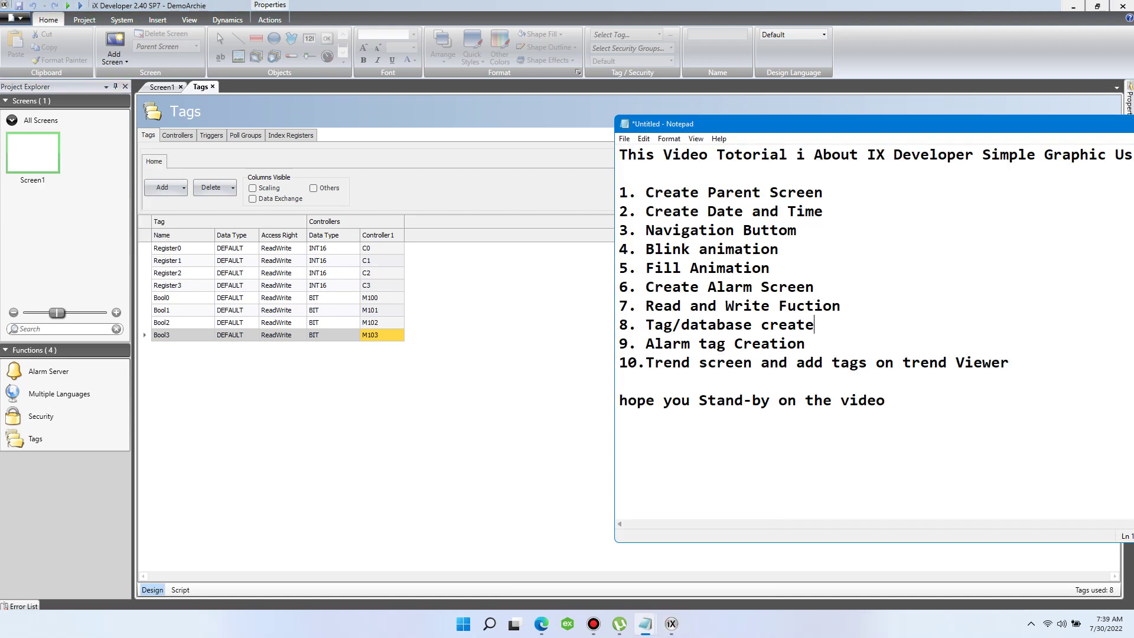
pyautogui.press('Down')
pyautogui.press('Down')
pyautogui.hotkey('shift', 'End')
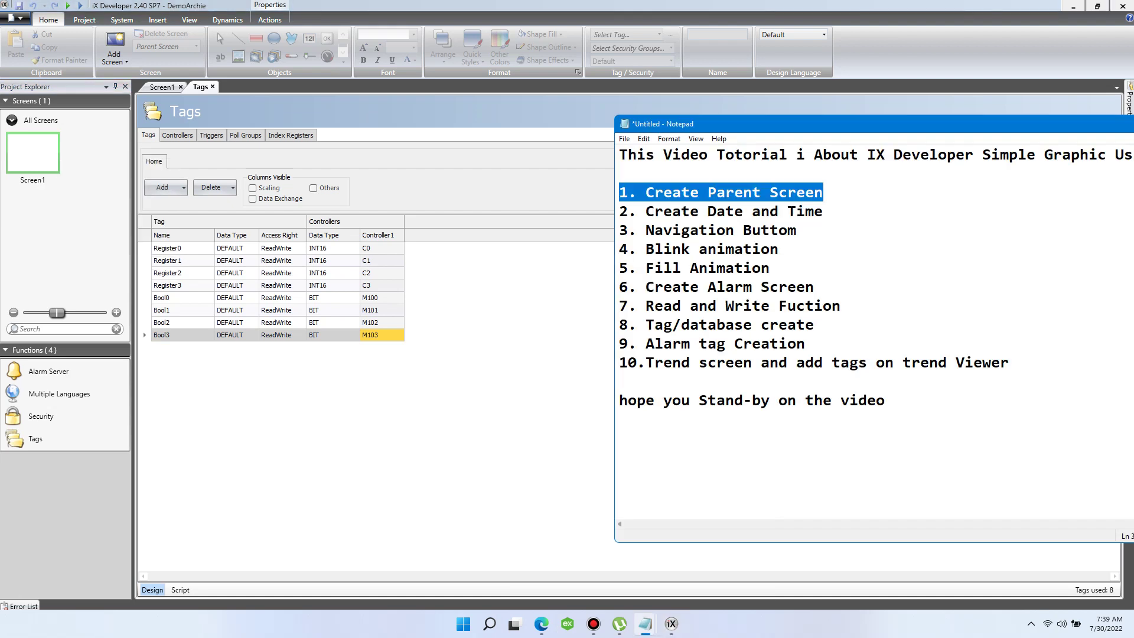
pyautogui.click(778, 249)
# Step: Open Screen1 in iX Developer and rename it as ParentSCreen
pyautogui.click(33, 152)
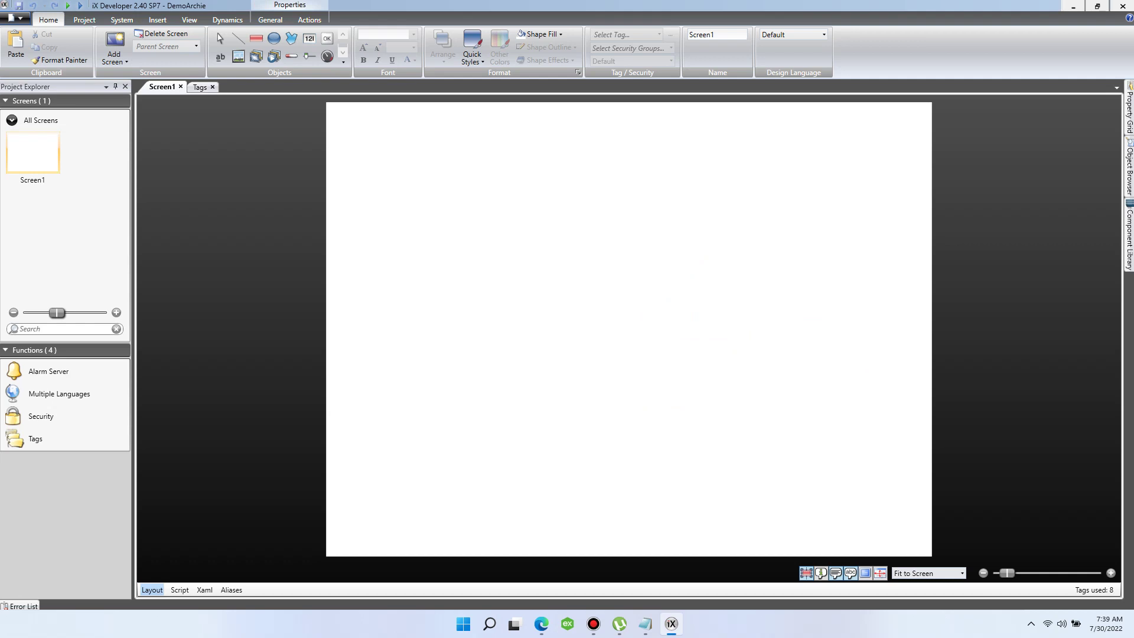
pyautogui.rightClick(34, 159)
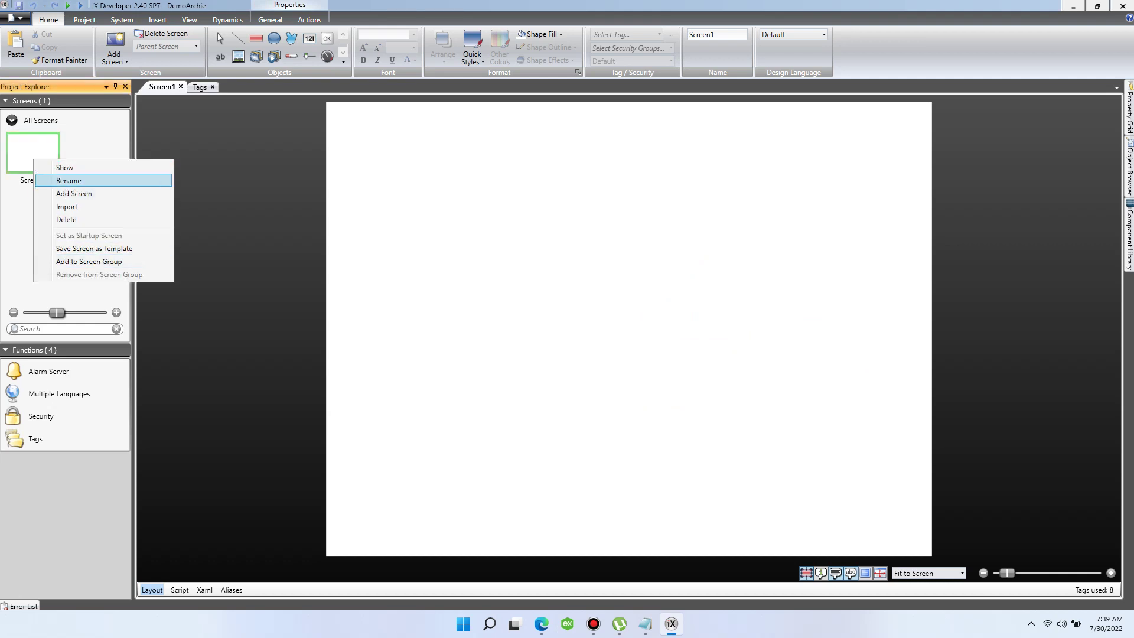
pyautogui.click(68, 180)
pyautogui.write('Pa')
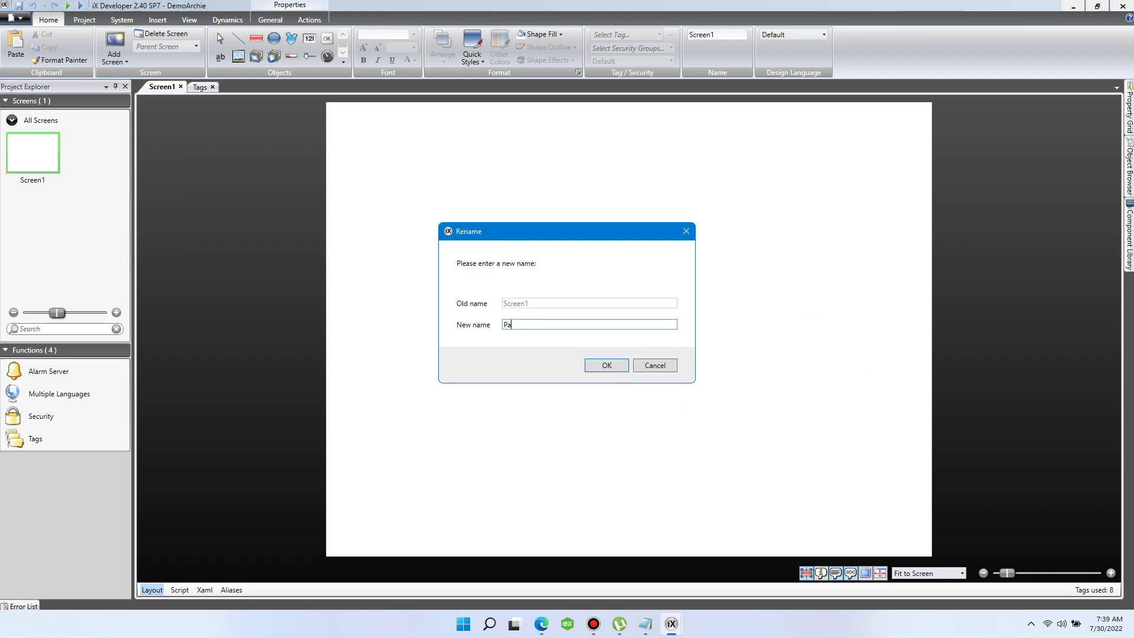
pyautogui.write('rentSCreen')
pyautogui.press('Return')
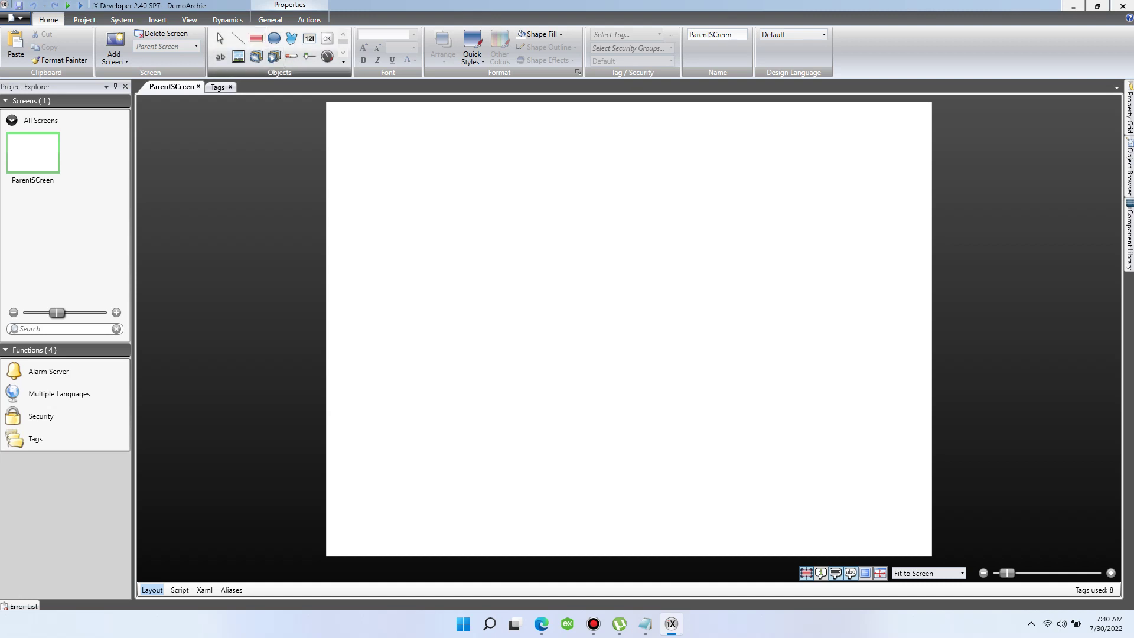
# Step: Draw a header rectangle about 1023 by 66 across the parent screen and nudge it against the upper edge
pyautogui.click(256, 39)
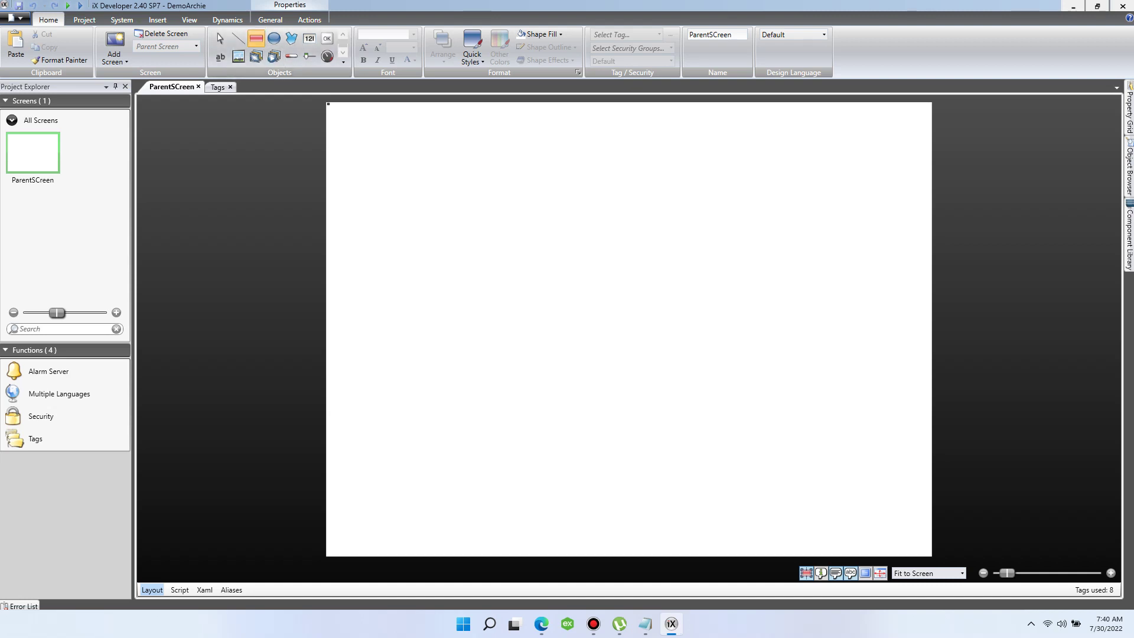
pyautogui.moveTo(327, 103); pyautogui.dragTo(932, 142)
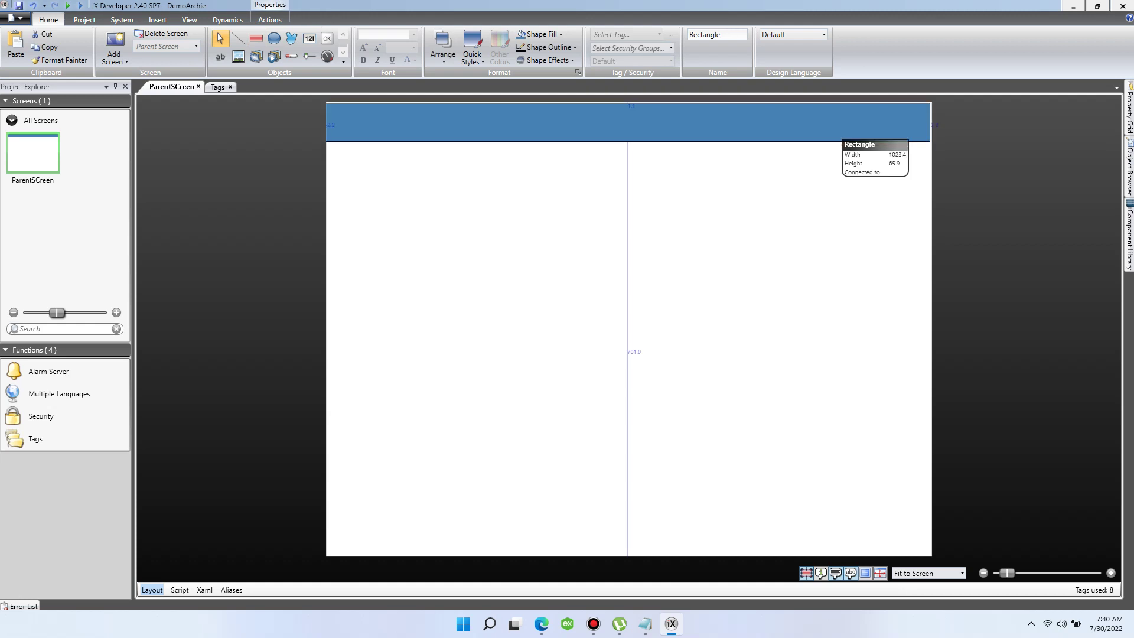
pyautogui.press('Up')
pyautogui.press('Up')
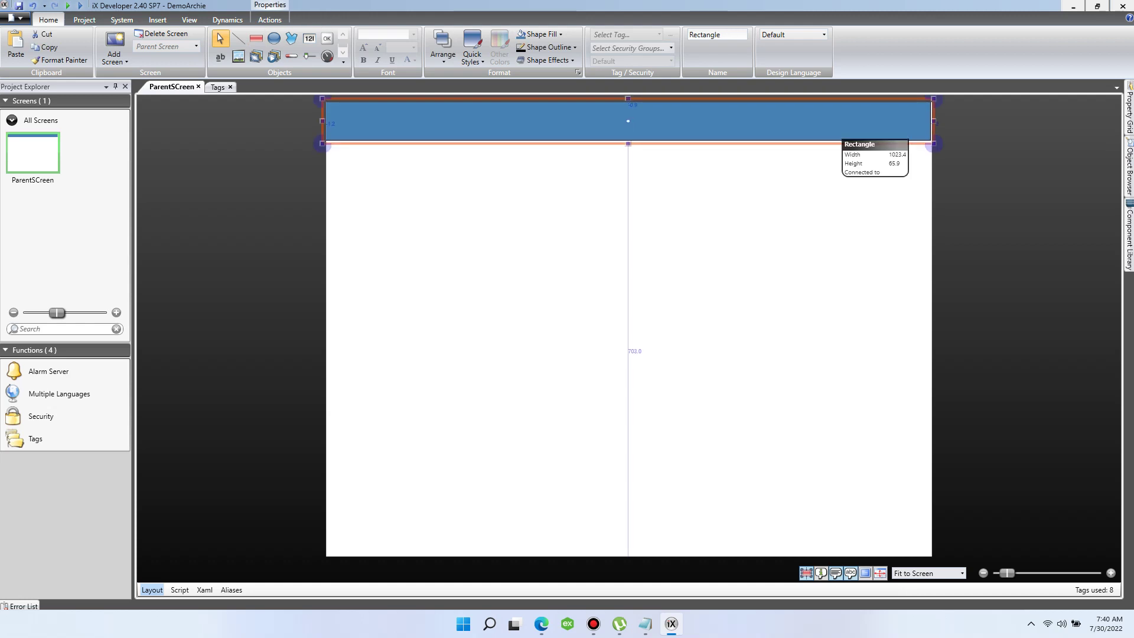
# Step: Widen the header rectangle to about 1032 so it covers the screen's full width, and reduce its height slightly
pyautogui.hotkey('shift', 'Right')
pyautogui.hotkey('shift', 'Right')
pyautogui.hotkey('shift', 'Right')
pyautogui.hotkey('shift', 'Right')
pyautogui.hotkey('shift', 'Right')
pyautogui.hotkey('shift', 'Right')
pyautogui.hotkey('shift', 'Right')
pyautogui.hotkey('shift', 'Right')
pyautogui.hotkey('shift', 'Right')
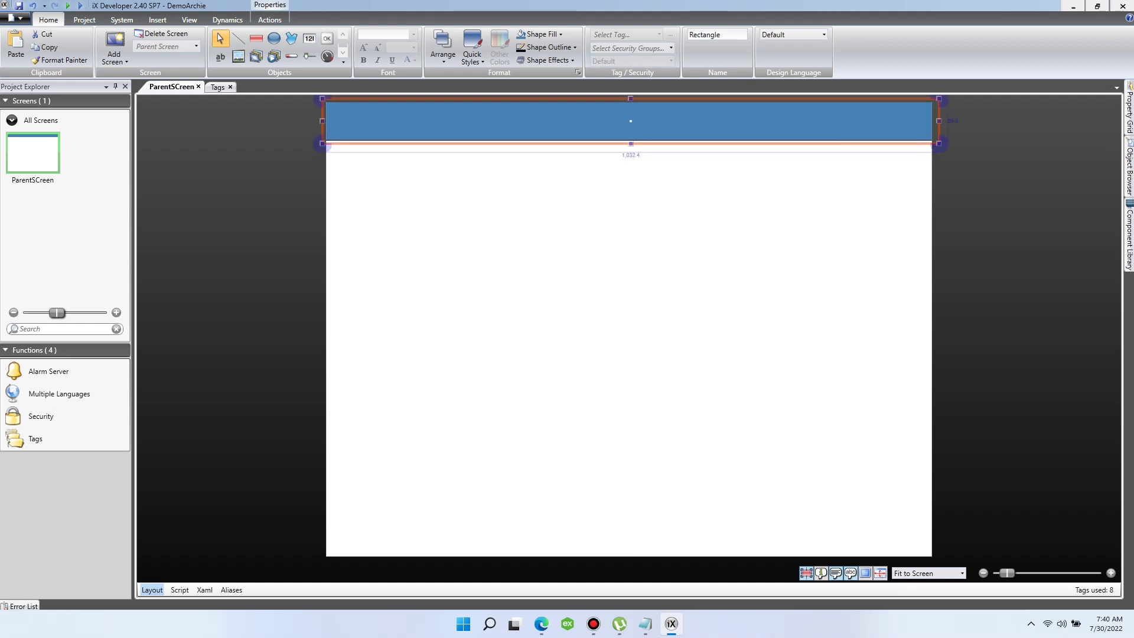
pyautogui.hotkey('shift', 'Up')
pyautogui.hotkey('shift', 'Up')
pyautogui.hotkey('shift', 'Up')
pyautogui.hotkey('shift', 'Up')
pyautogui.hotkey('shift', 'Up')
pyautogui.press('Escape')
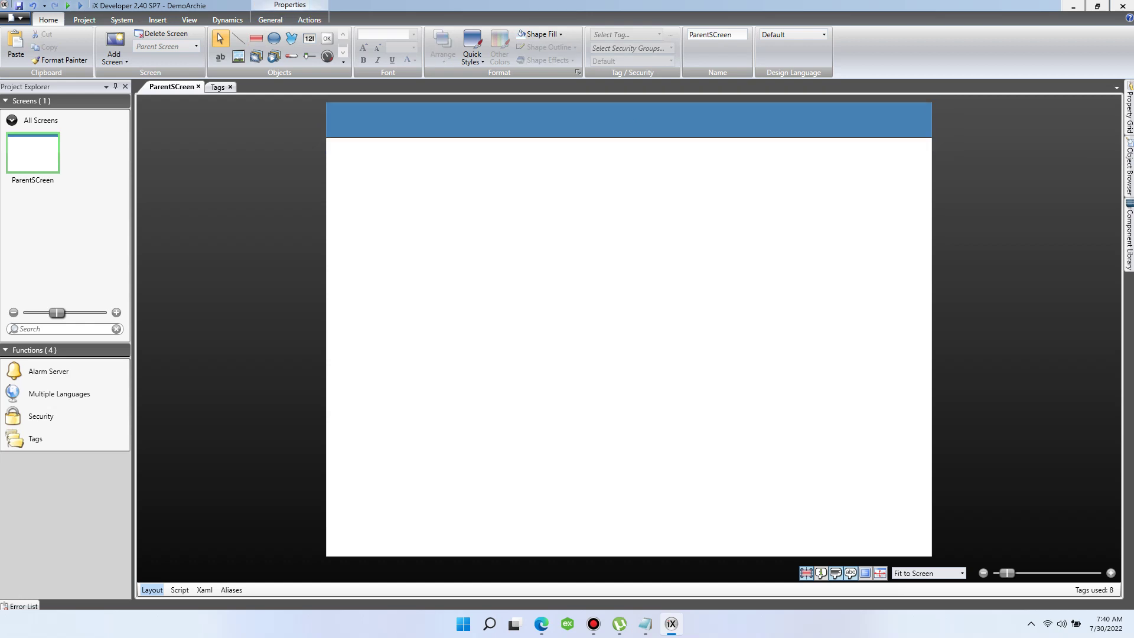
# Step: Place a digital clock about 261 by 75 below the header and set its display format to Date
pyautogui.click(342, 61)
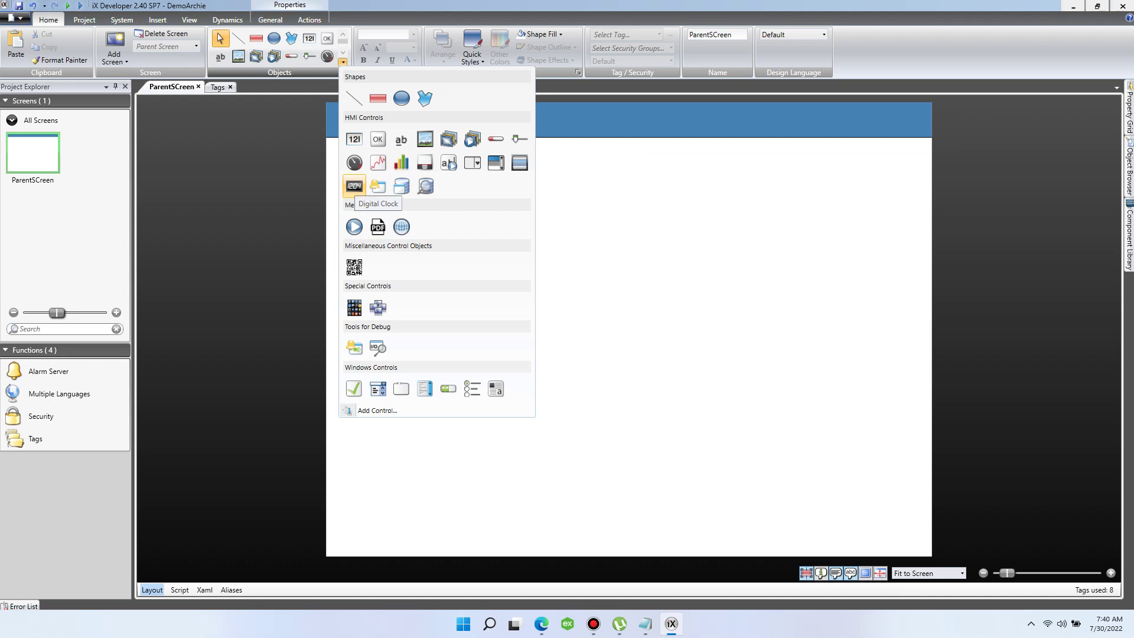
pyautogui.click(353, 186)
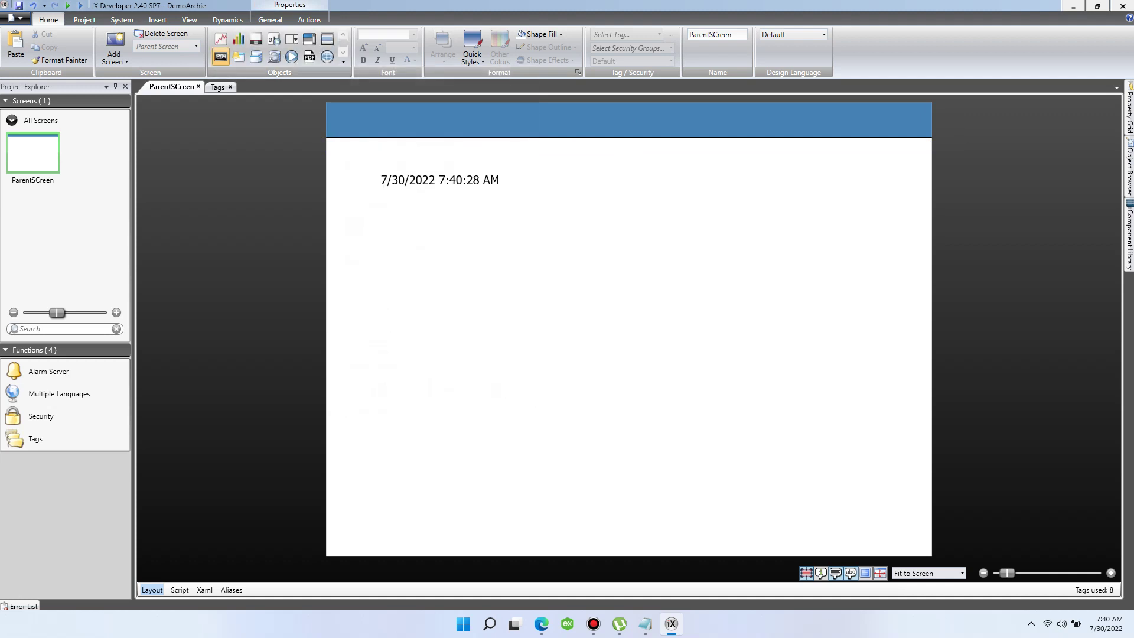
pyautogui.click(375, 169)
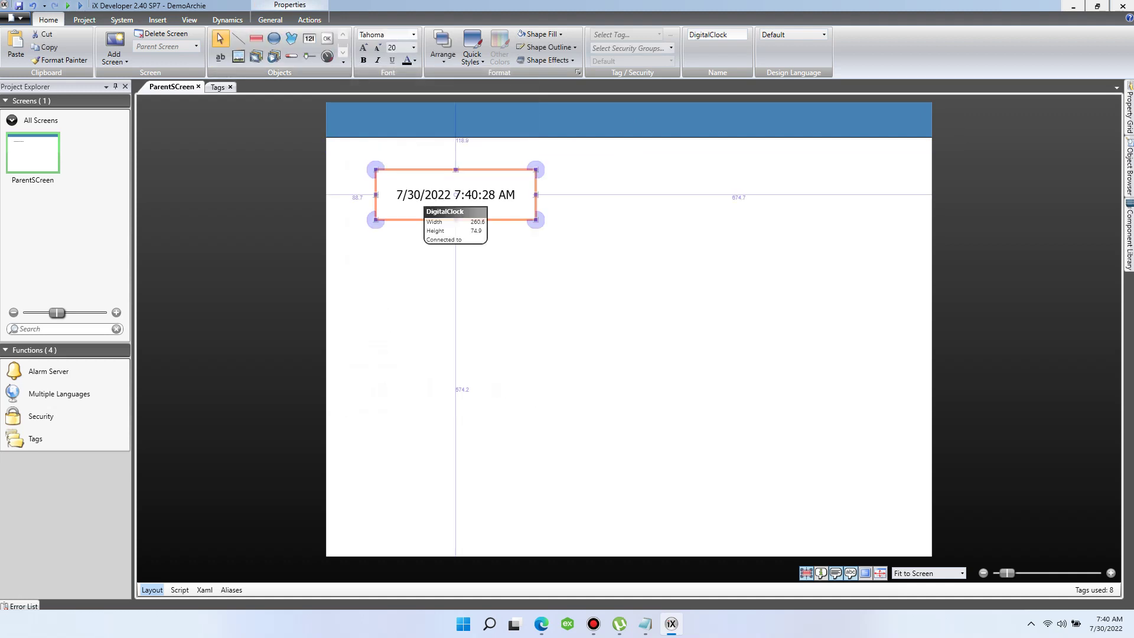
pyautogui.click(269, 20)
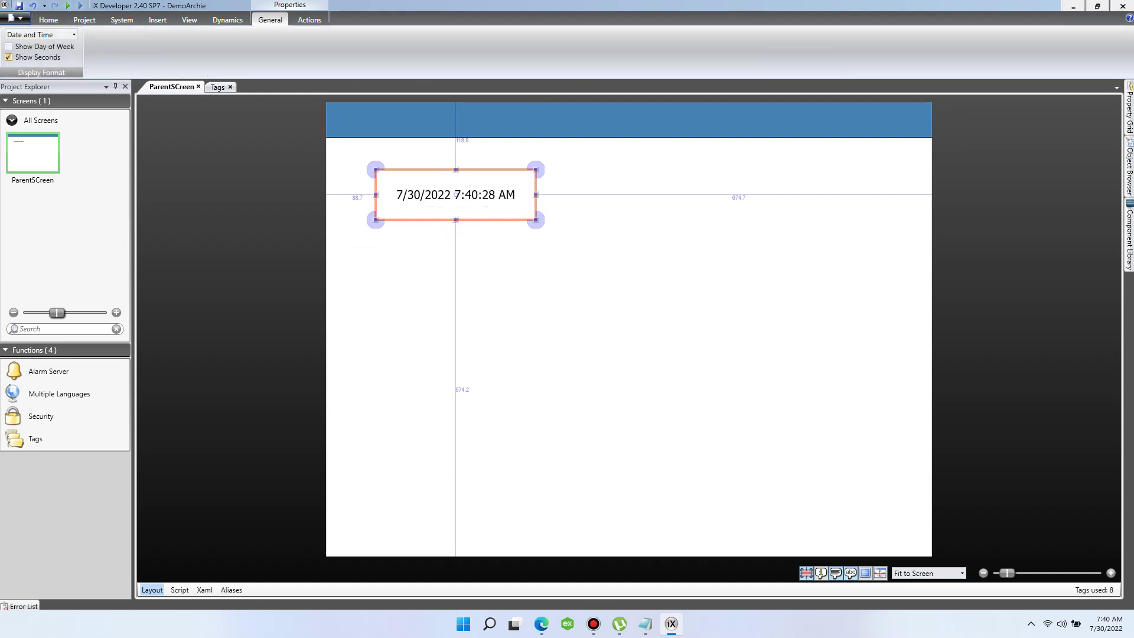
pyautogui.click(39, 34)
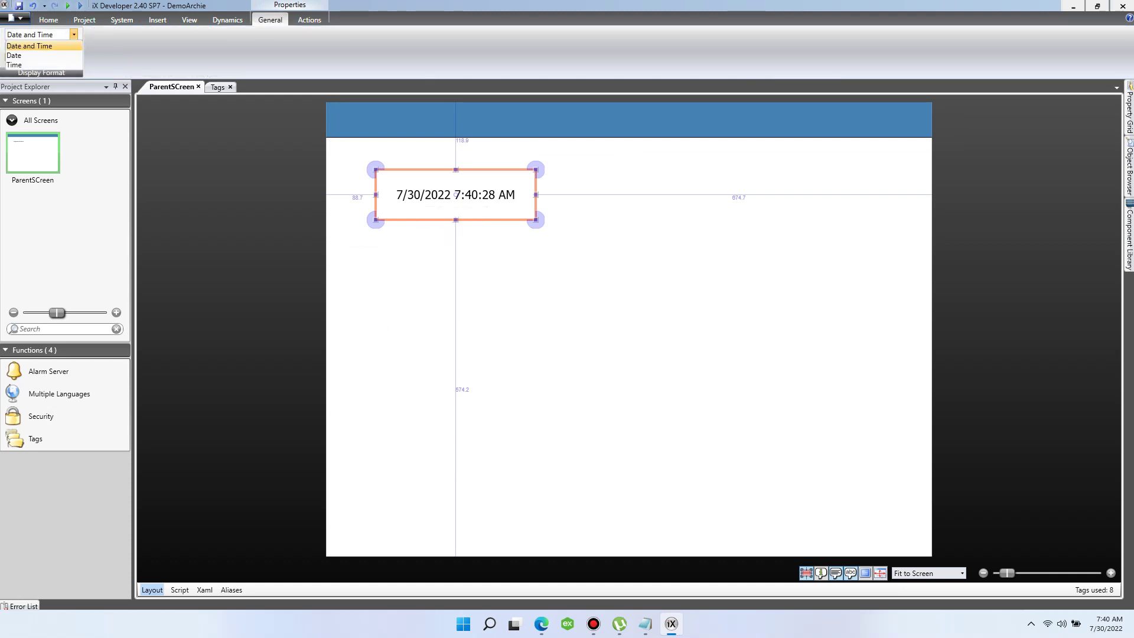
pyautogui.click(15, 55)
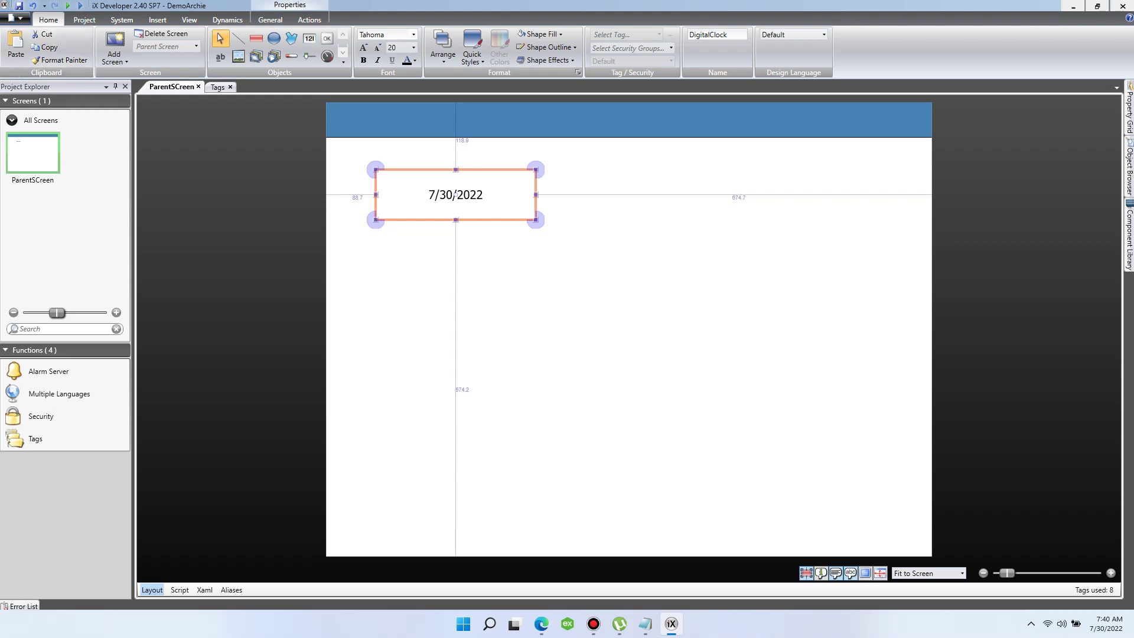
# Step: Duplicate the date clock directly below the original and set the copy's display format to Time
pyautogui.rightClick(489, 253)
pyautogui.click(511, 286)
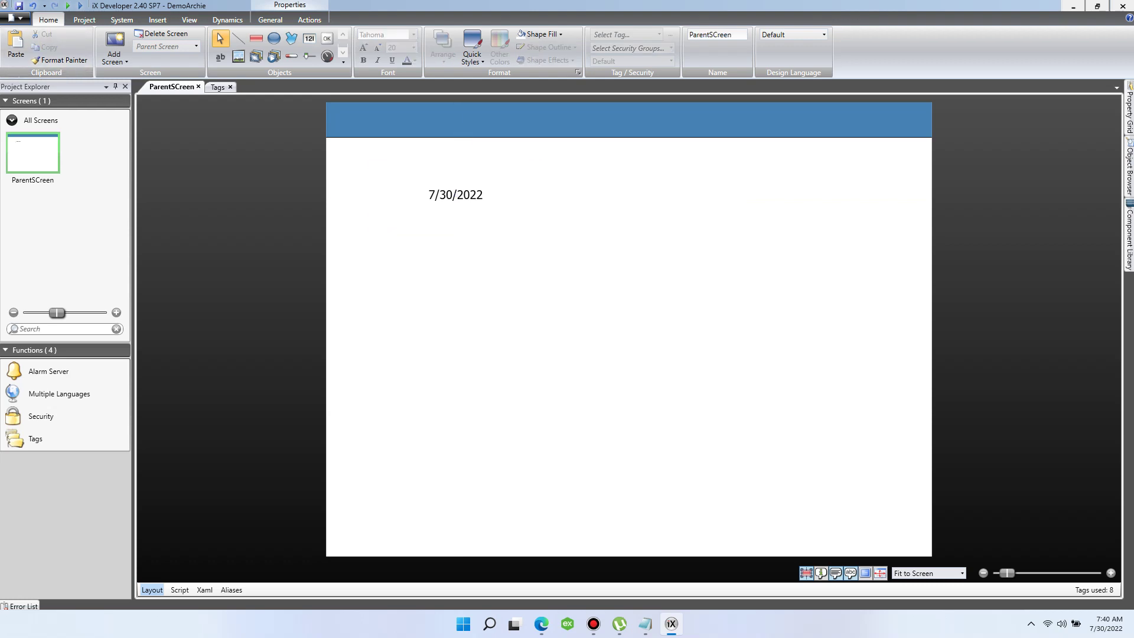
pyautogui.moveTo(471, 206); pyautogui.dragTo(469, 248)
pyautogui.click(269, 19)
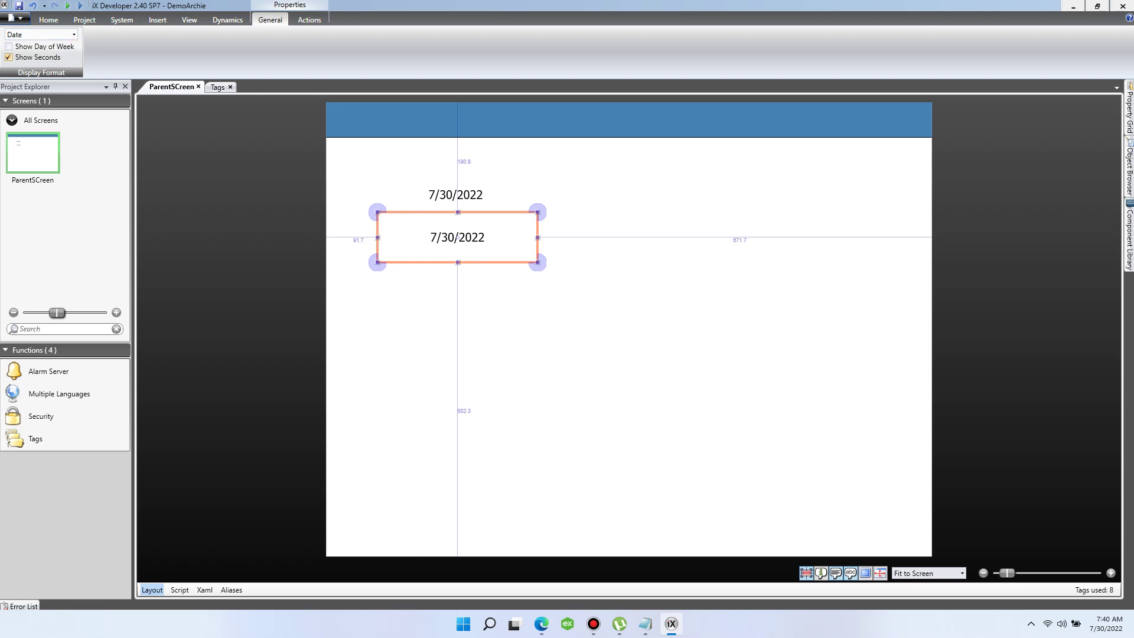
pyautogui.click(74, 34)
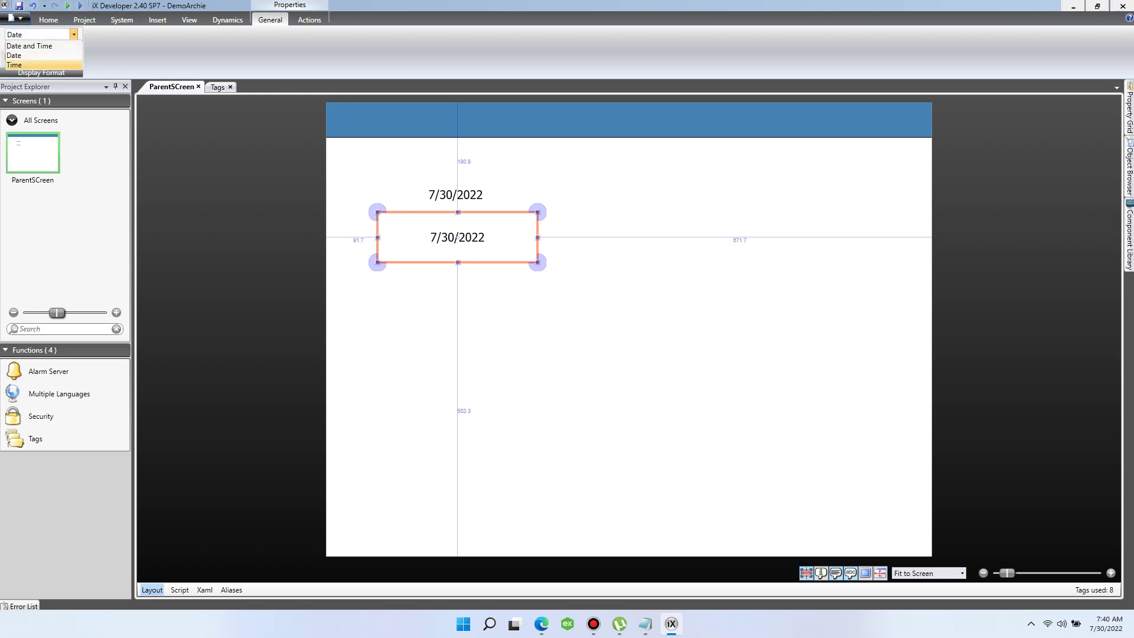
pyautogui.click(23, 65)
pyautogui.press('Escape')
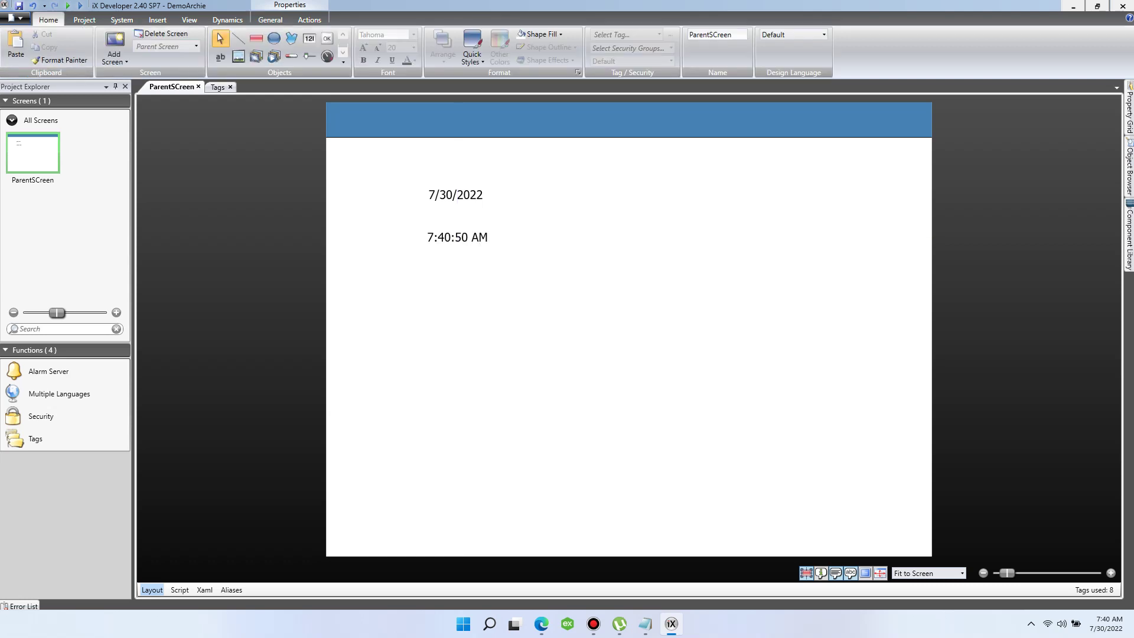
# Step: Move the time clock close beneath the date, then shrink its frame to about 132 by 54 and reduce the date clock's frame
pyautogui.moveTo(456, 246); pyautogui.dragTo(455, 222)
pyautogui.moveTo(388, 275); pyautogui.dragTo(571, 152)
pyautogui.moveTo(345, 289); pyautogui.dragTo(670, 143)
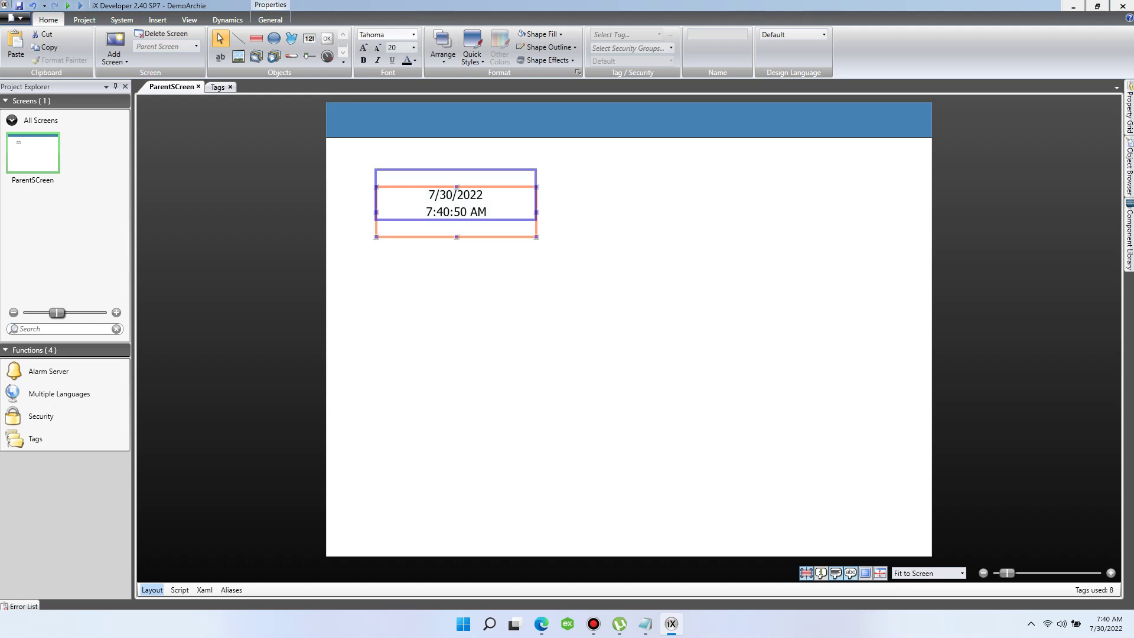
pyautogui.moveTo(536, 236); pyautogui.dragTo(460, 224)
pyautogui.click(496, 195)
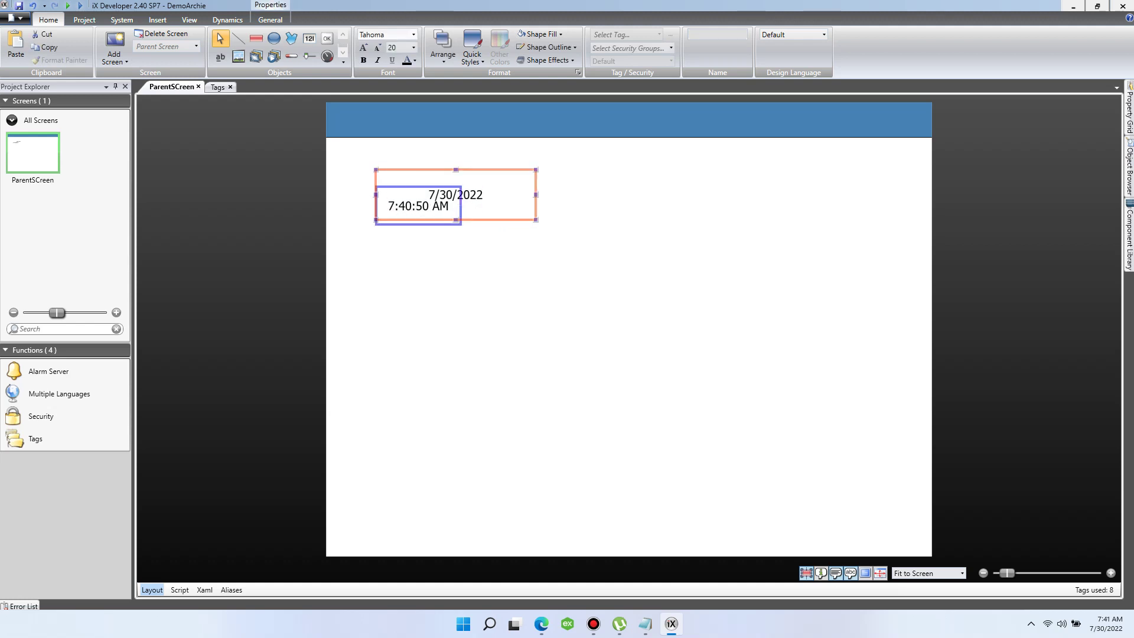
pyautogui.moveTo(535, 219); pyautogui.dragTo(449, 204)
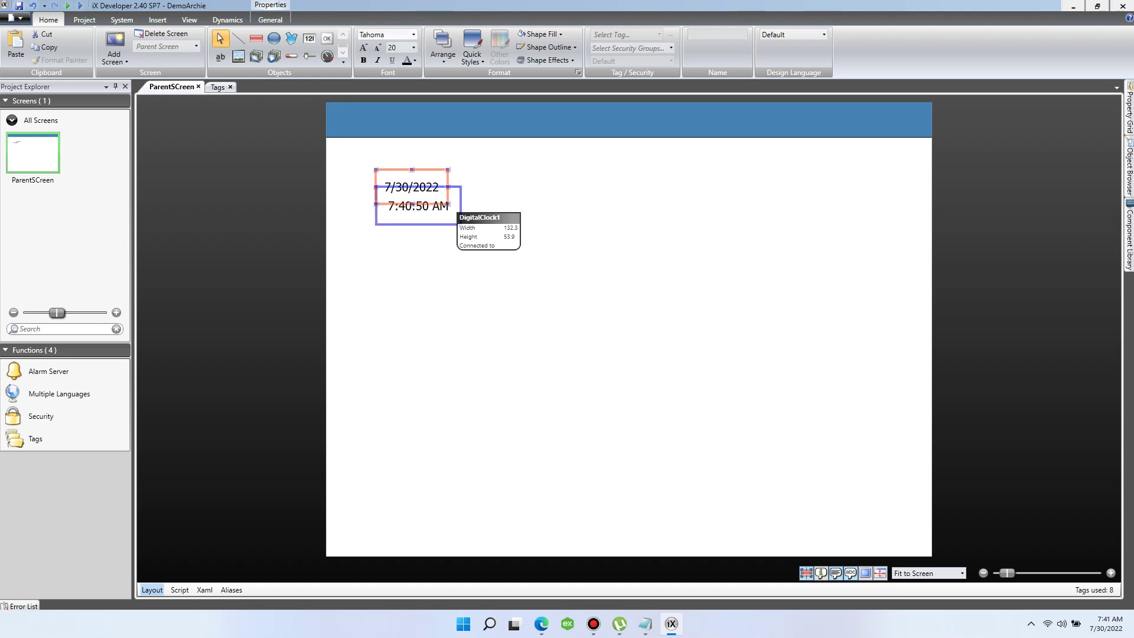
# Step: Set the font size of both the date and time clocks to 18
pyautogui.moveTo(352, 276); pyautogui.dragTo(547, 137)
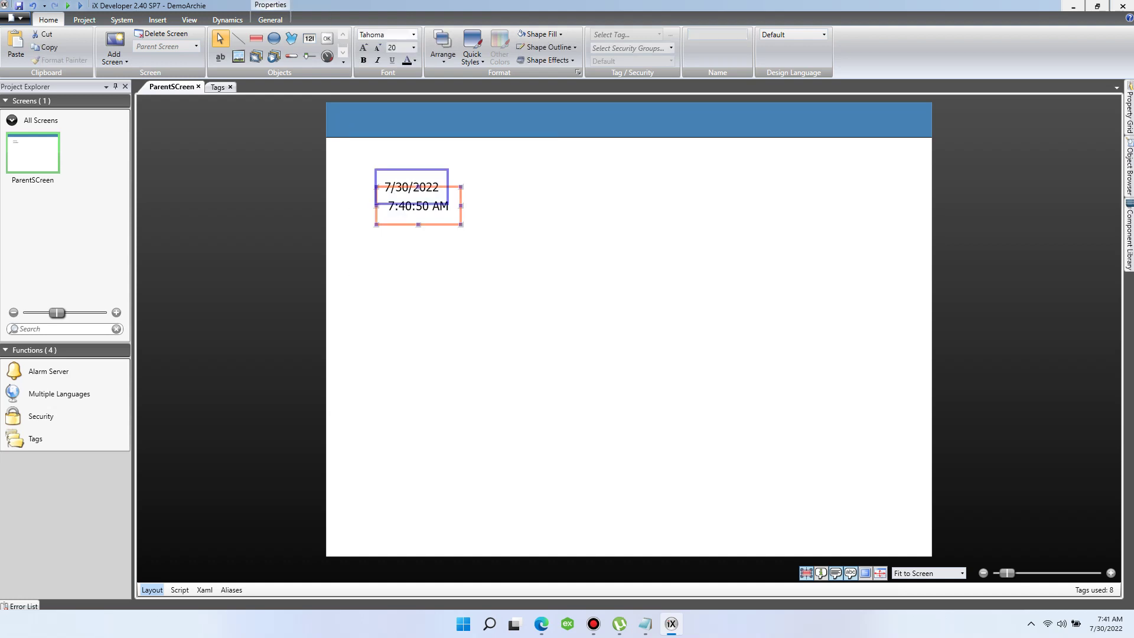
pyautogui.click(413, 48)
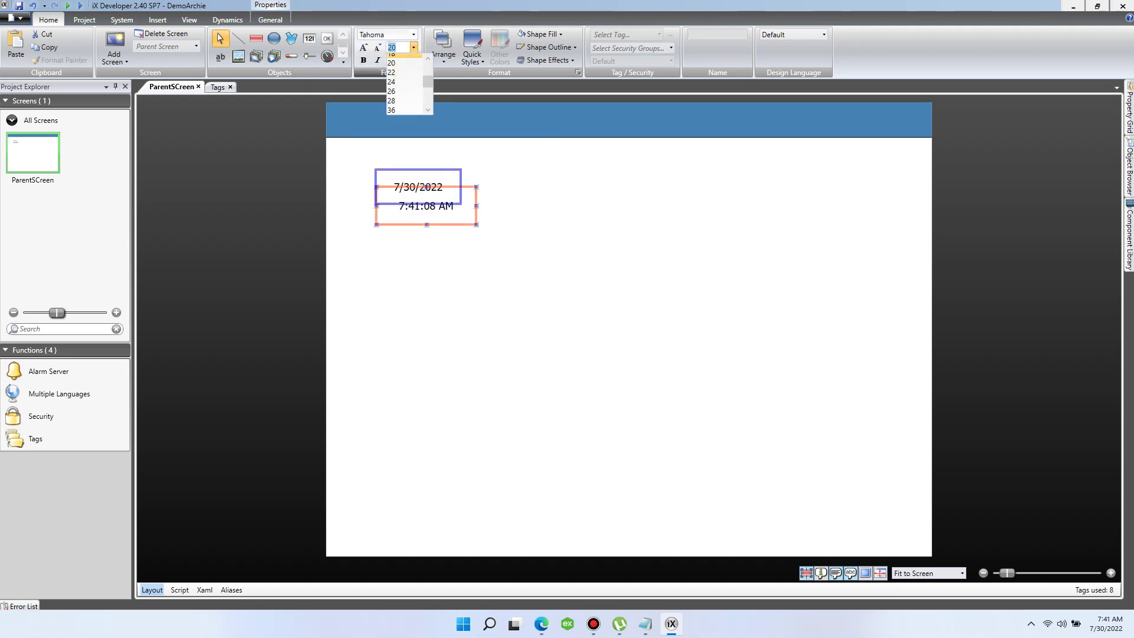
pyautogui.click(402, 56)
pyautogui.click(520, 206)
# Step: Shrink the time clock's frame further so its text sits just beneath the date
pyautogui.click(426, 207)
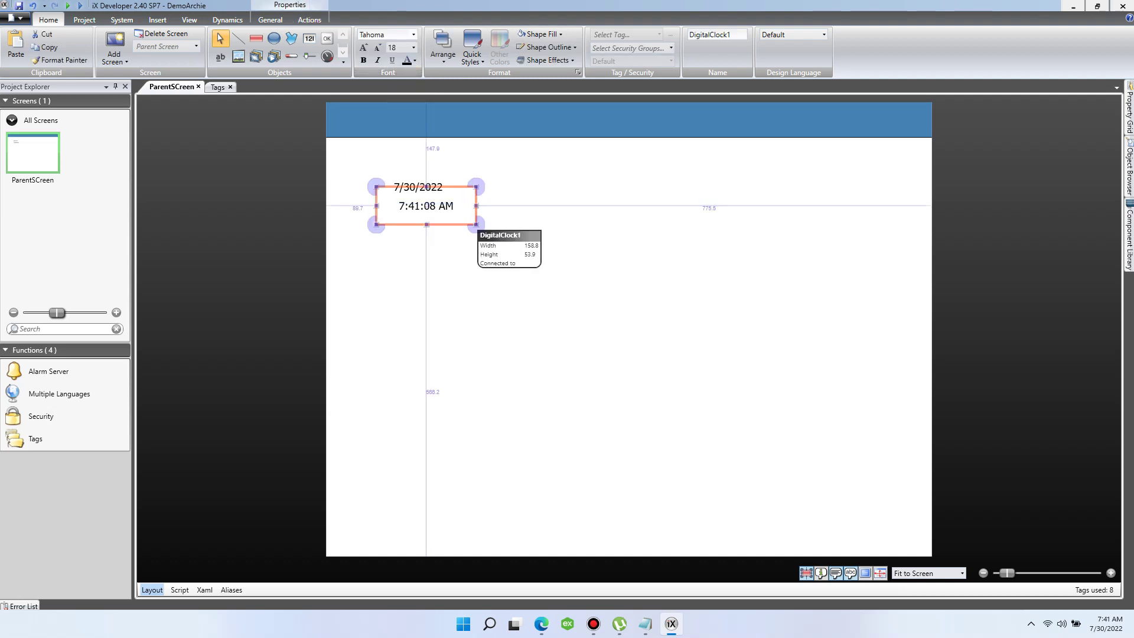
pyautogui.moveTo(476, 224); pyautogui.dragTo(430, 200)
pyautogui.click(497, 202)
# Step: Move both clocks together into the right end of the header and nudge the date slightly upward to space the two lines
pyautogui.moveTo(485, 159); pyautogui.dragTo(326, 240)
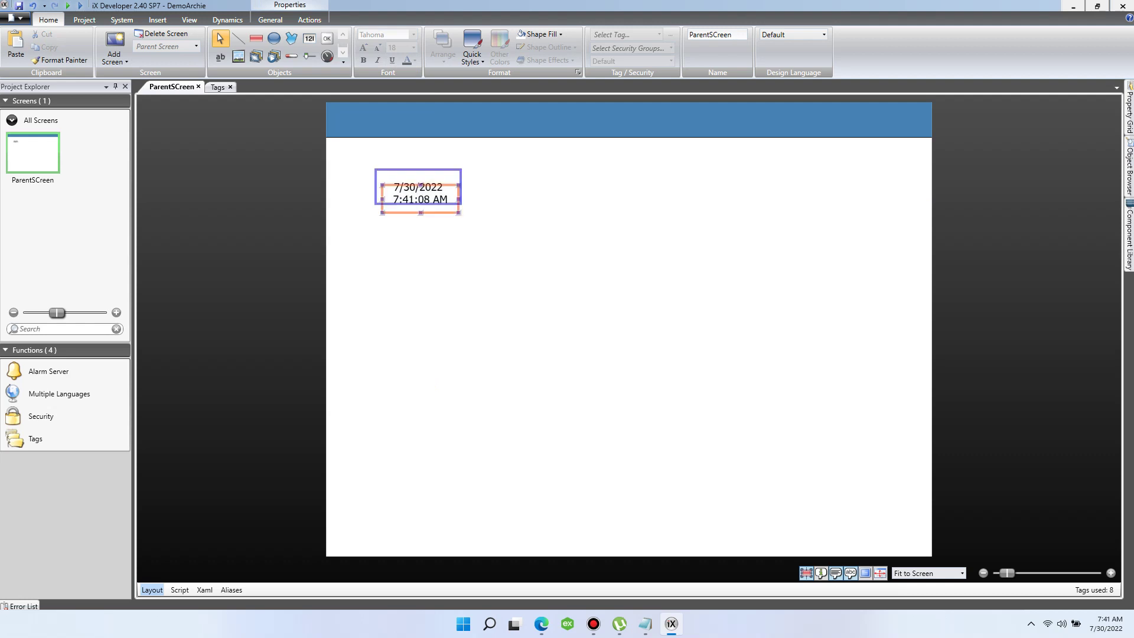
pyautogui.moveTo(423, 196); pyautogui.dragTo(903, 124)
pyautogui.press('Escape')
pyautogui.click(912, 127)
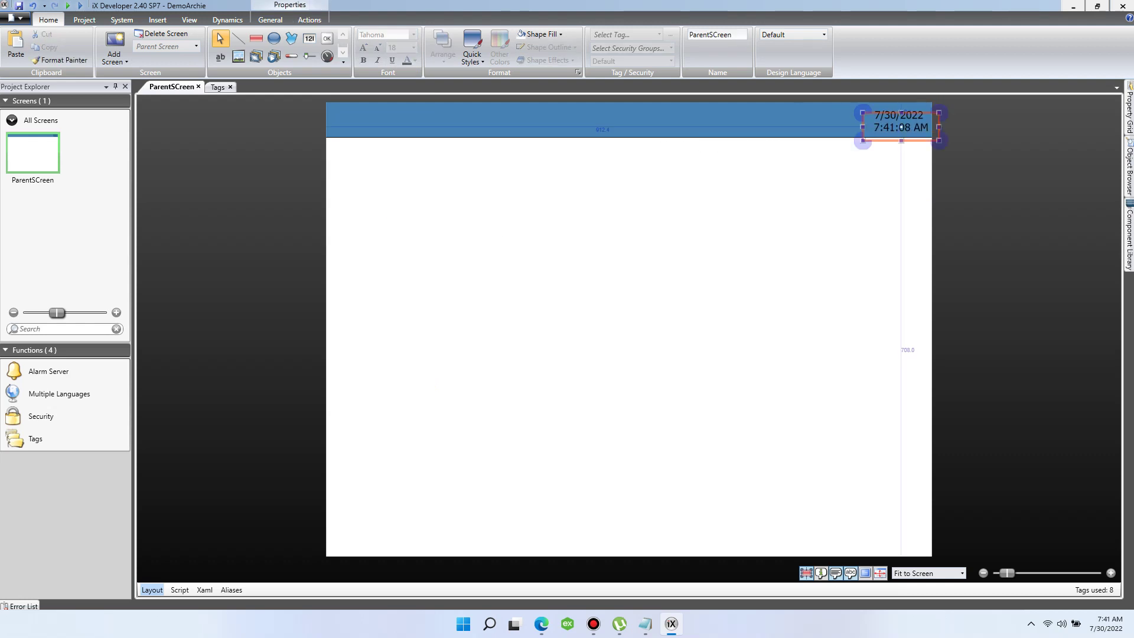
pyautogui.click(909, 114)
pyautogui.press('Up')
pyautogui.press('Up')
pyautogui.press('Up')
pyautogui.moveTo(898, 113); pyautogui.dragTo(898, 113)
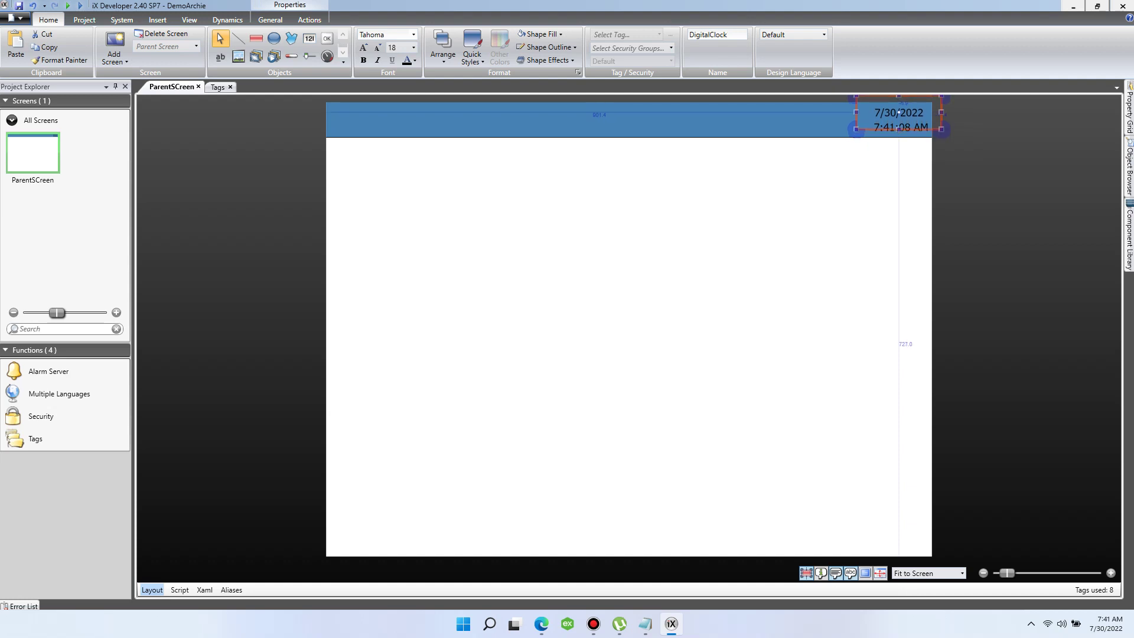
pyautogui.press('Escape')
# Step: Add a text label reading "Date" in the blank area of the parent screen
pyautogui.click(220, 57)
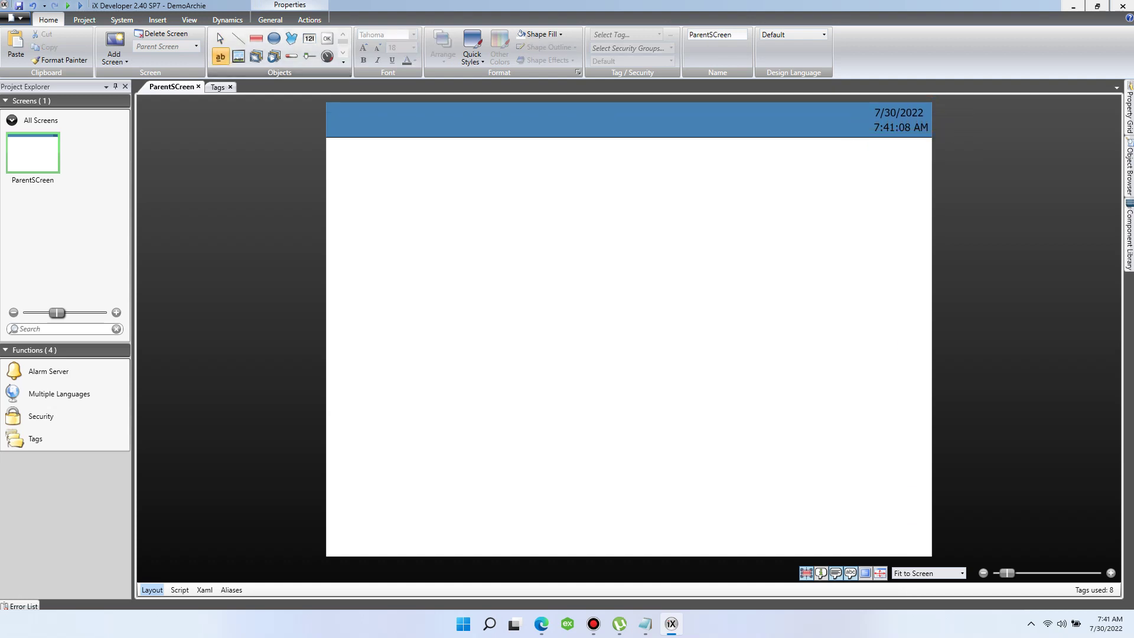
pyautogui.click(460, 286)
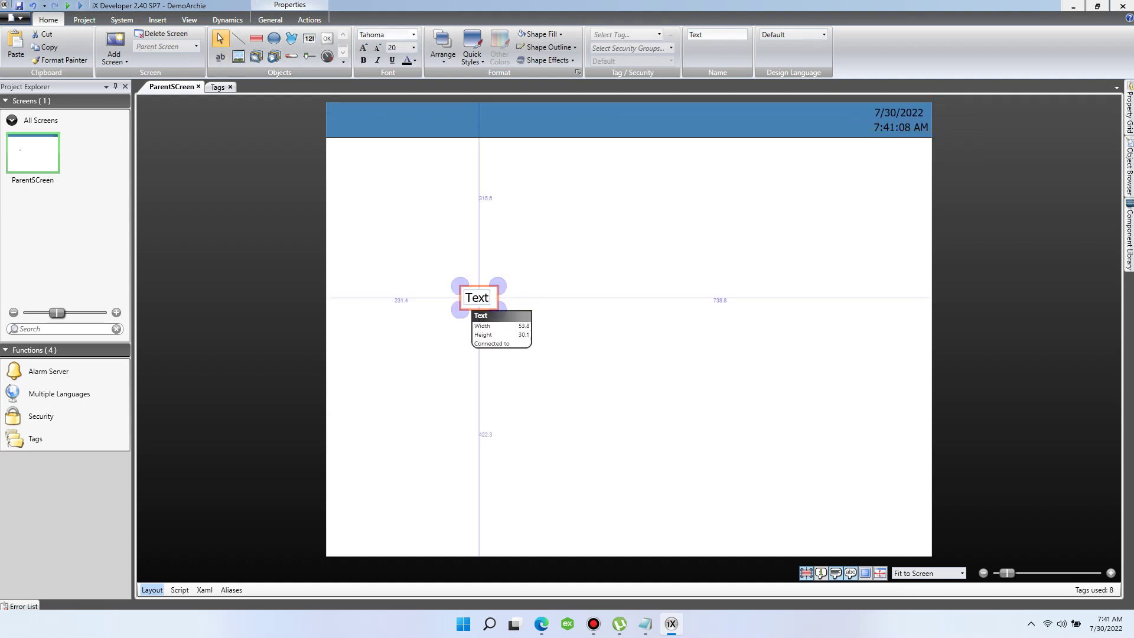
pyautogui.doubleClick(477, 297)
pyautogui.press('BackSpace')
pyautogui.write('Date')
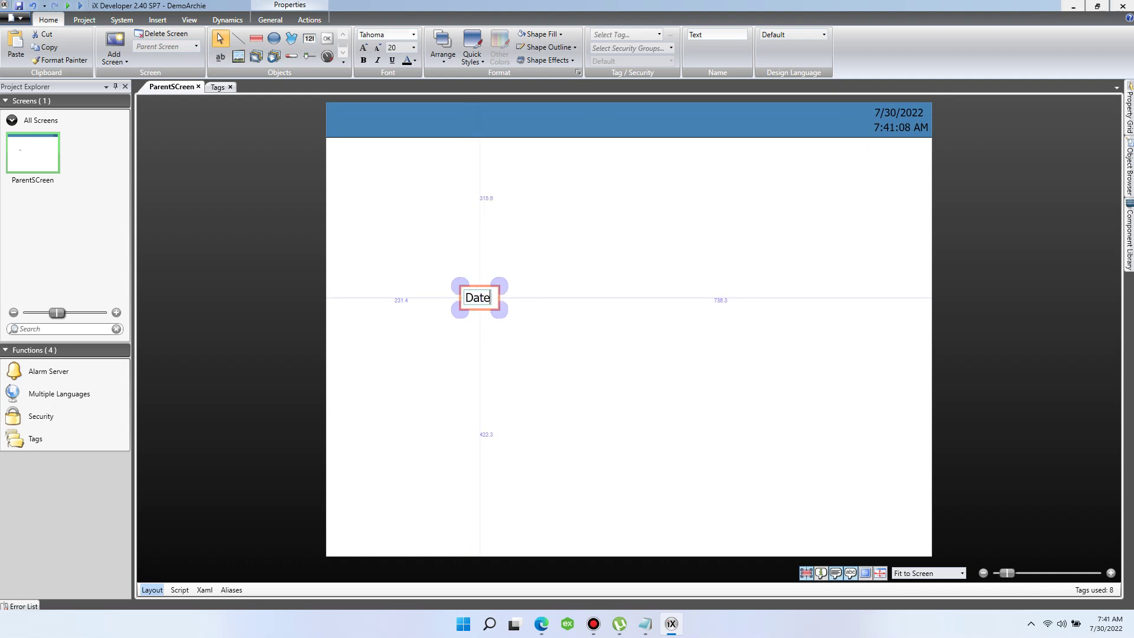
pyautogui.press('Escape')
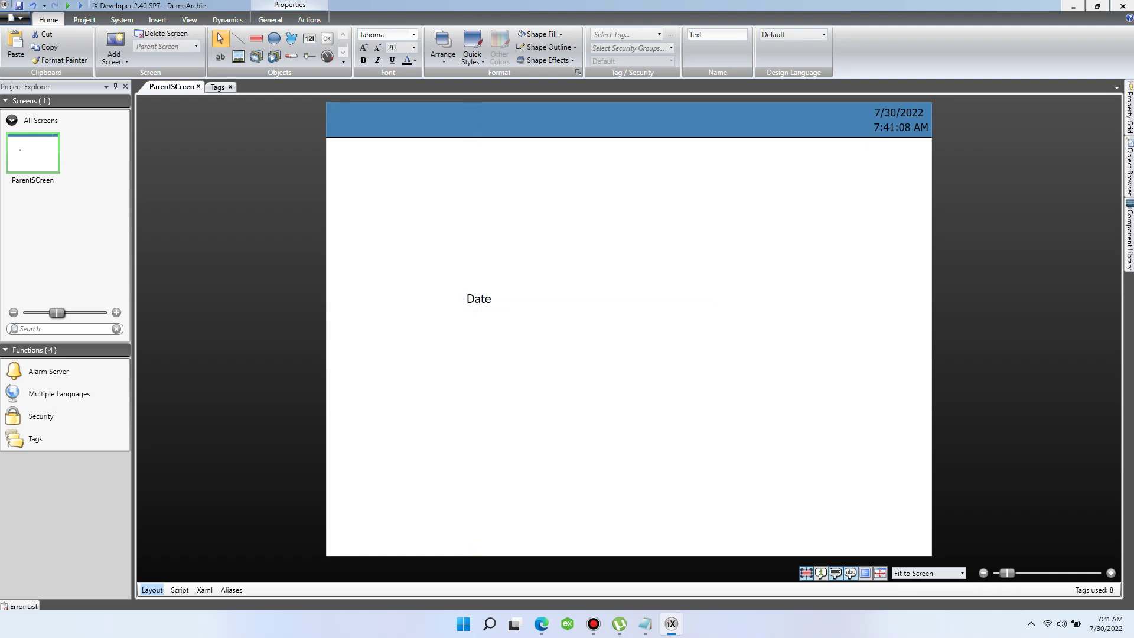
# Step: Duplicate the "Date" label just below the original and change the copy's text to "Time:"
pyautogui.doubleClick(483, 297)
pyautogui.press('Escape')
pyautogui.click(480, 297)
pyautogui.hotkey('ctrl', 'v')
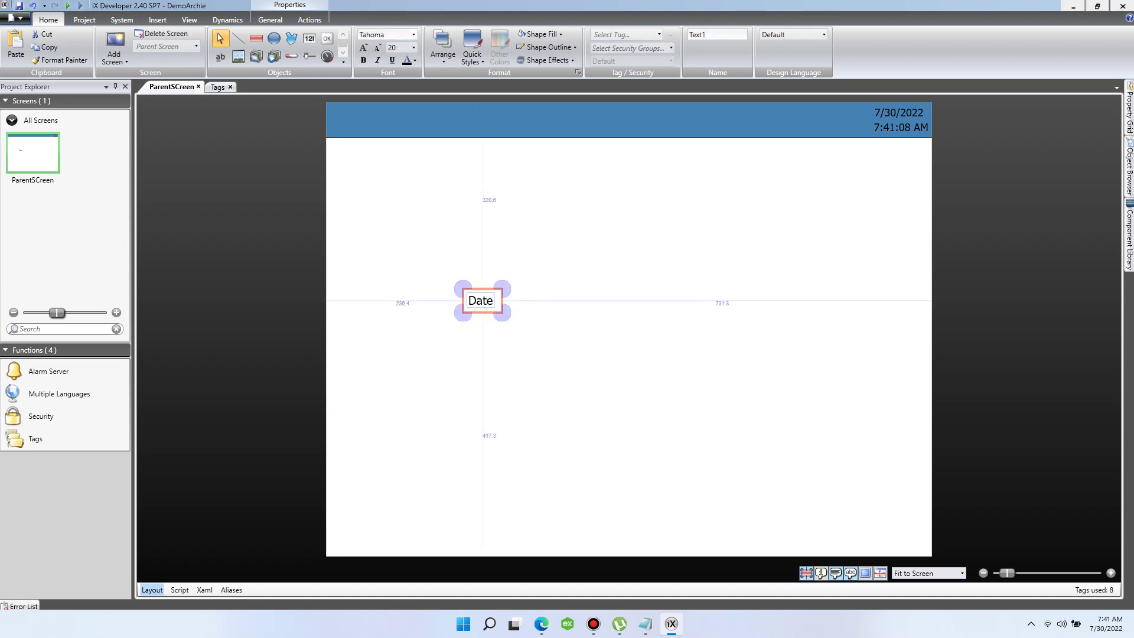
pyautogui.moveTo(482, 301); pyautogui.dragTo(476, 323)
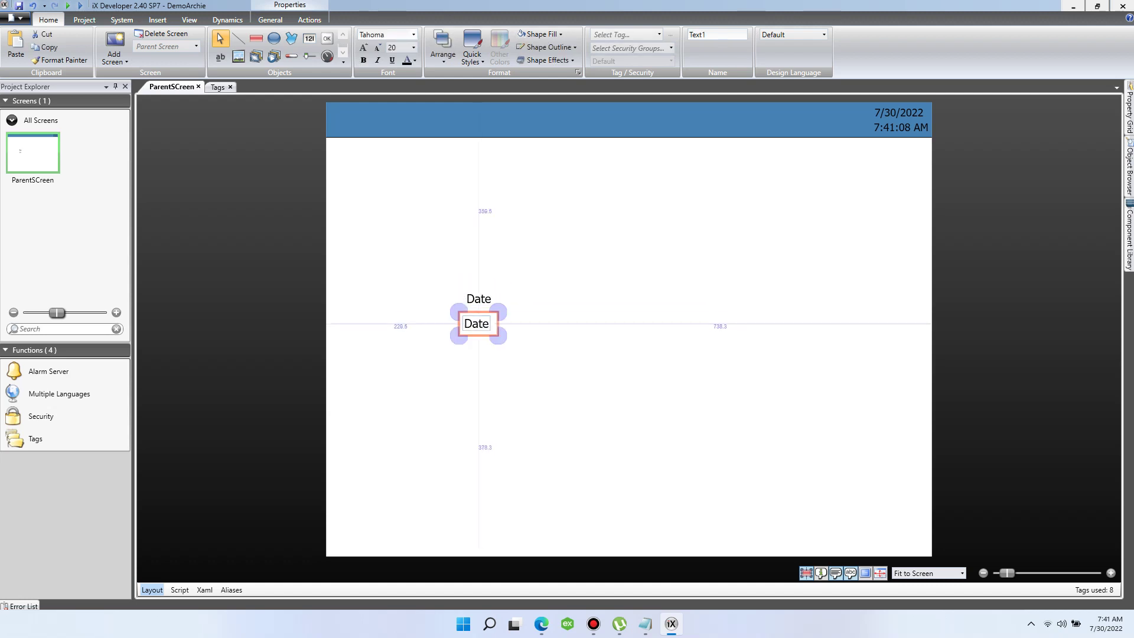
pyautogui.doubleClick(476, 324)
pyautogui.write('Time')
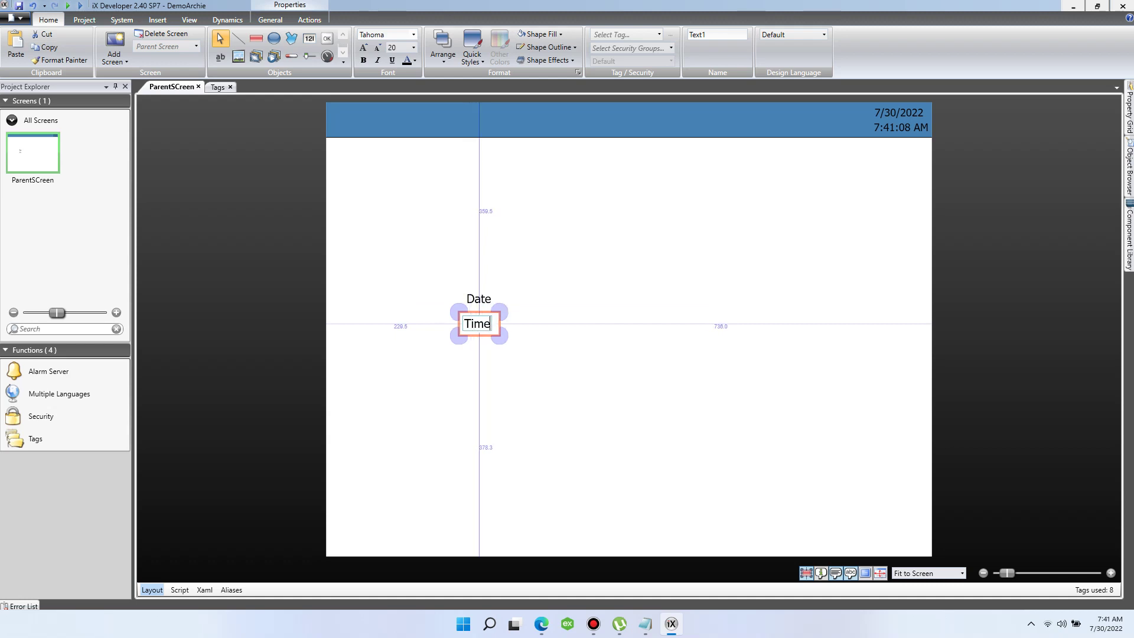
pyautogui.write(':')
# Step: Append a colon to the "Date" label so it reads "Date:"
pyautogui.doubleClick(485, 299)
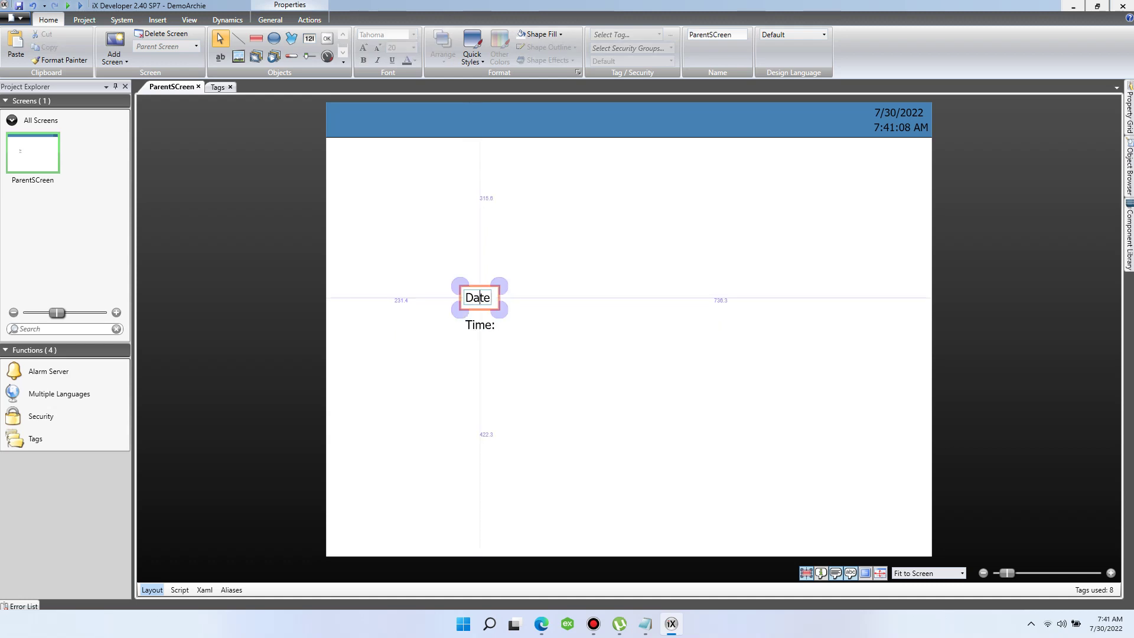
pyautogui.write(':')
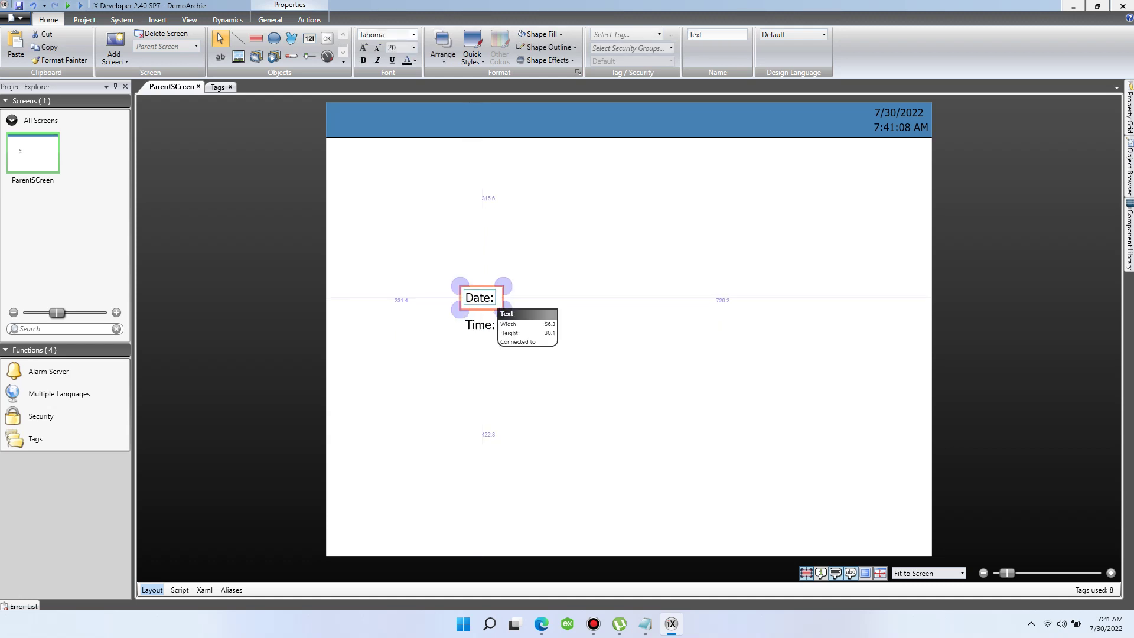
pyautogui.press('Escape')
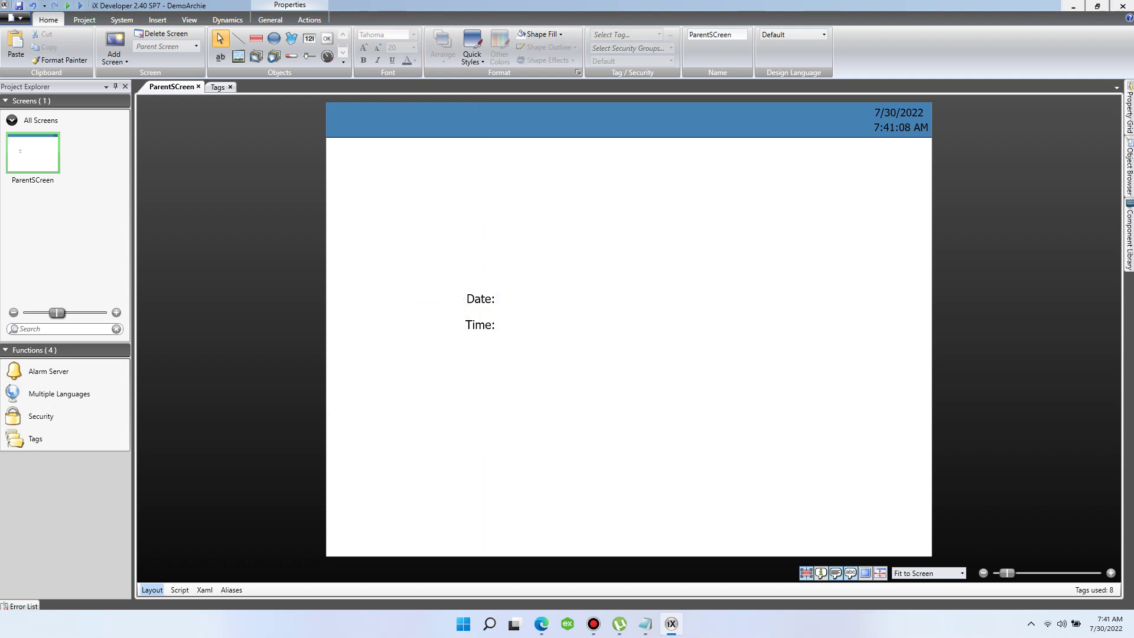
# Step: Move the "Date:" and "Time:" labels into the header, each beside its matching clock
pyautogui.moveTo(480, 297); pyautogui.dragTo(849, 113)
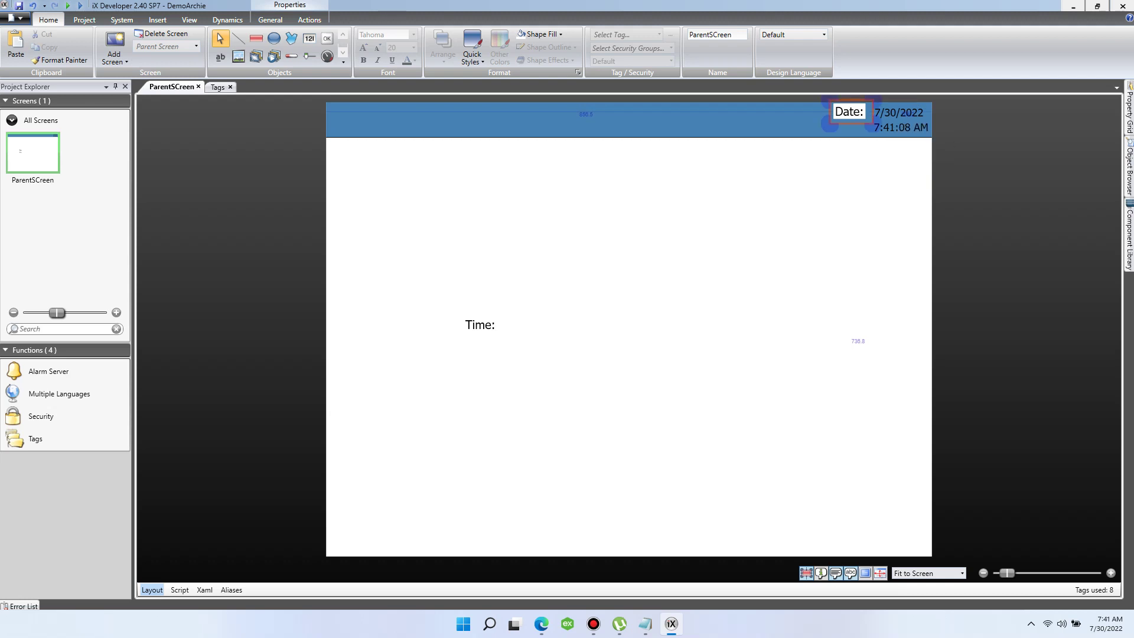
pyautogui.press('Escape')
pyautogui.moveTo(479, 325); pyautogui.dragTo(849, 127)
pyautogui.press('Escape')
pyautogui.press('Escape')
# Step: Add a text label reading "Barrier Software Automation Services" and place it centred in the blue header
pyautogui.click(220, 56)
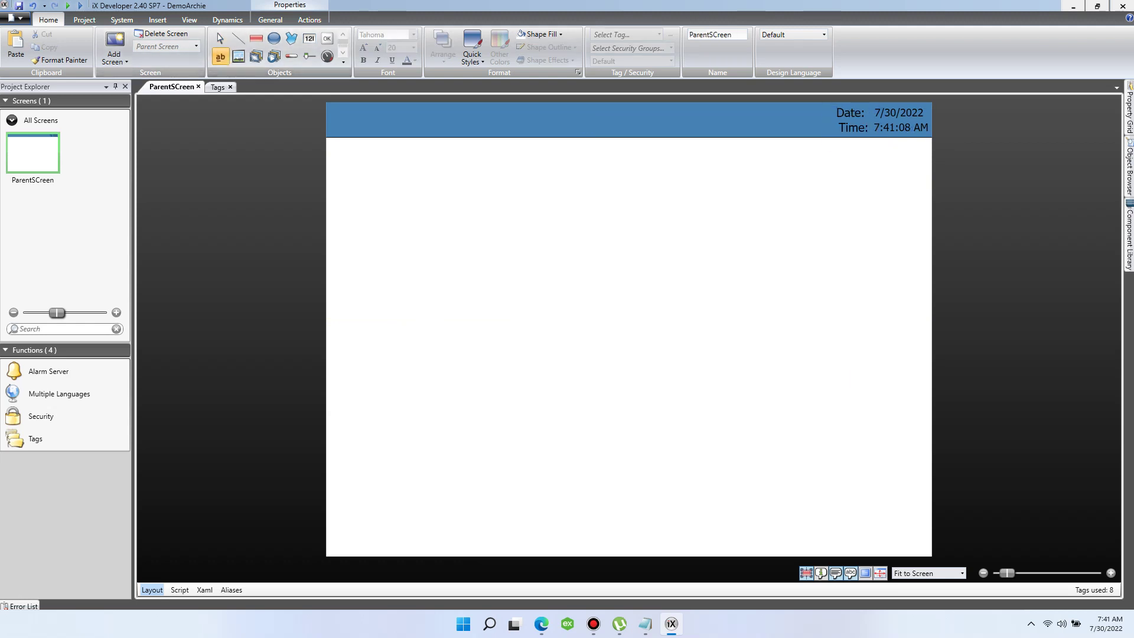
pyautogui.click(549, 258)
pyautogui.doubleClick(566, 270)
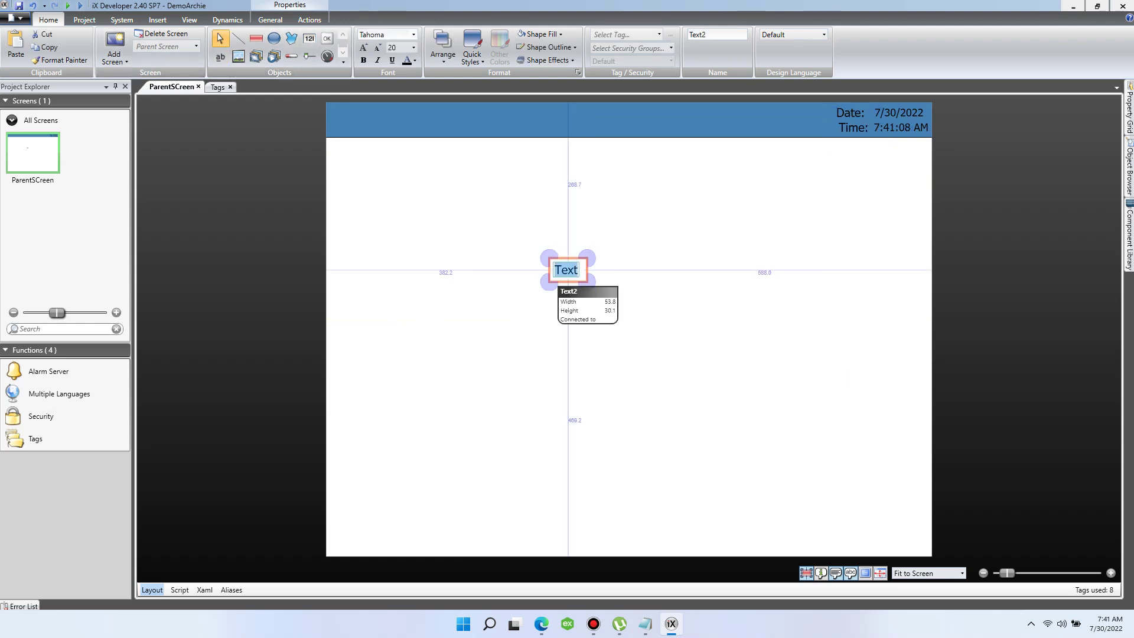
pyautogui.write('Barrier')
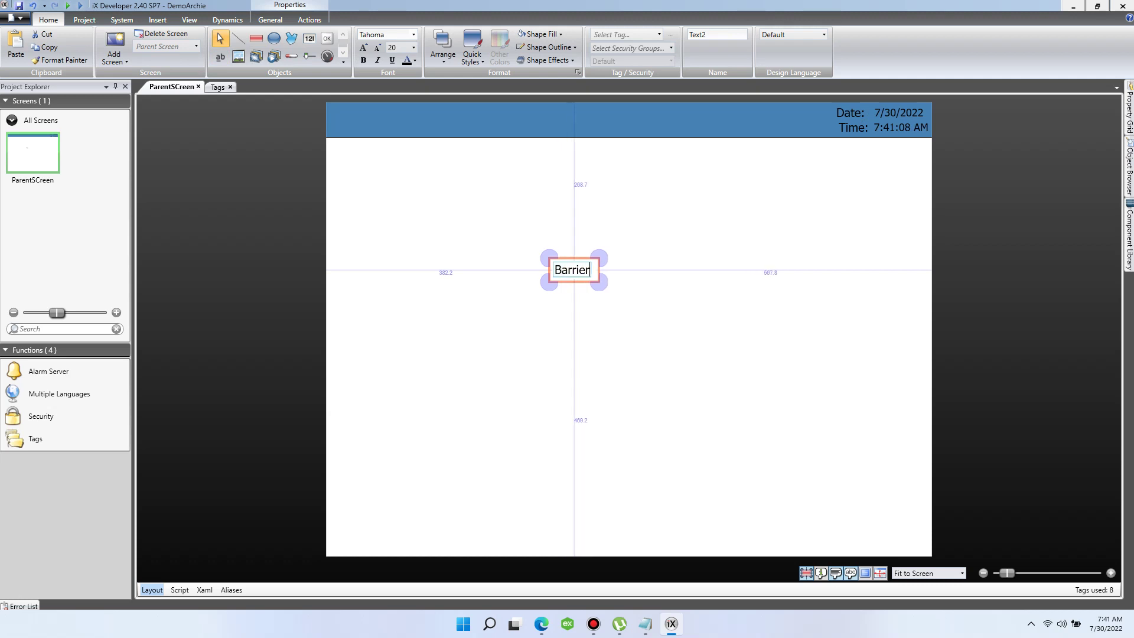
pyautogui.write(' Softwar')
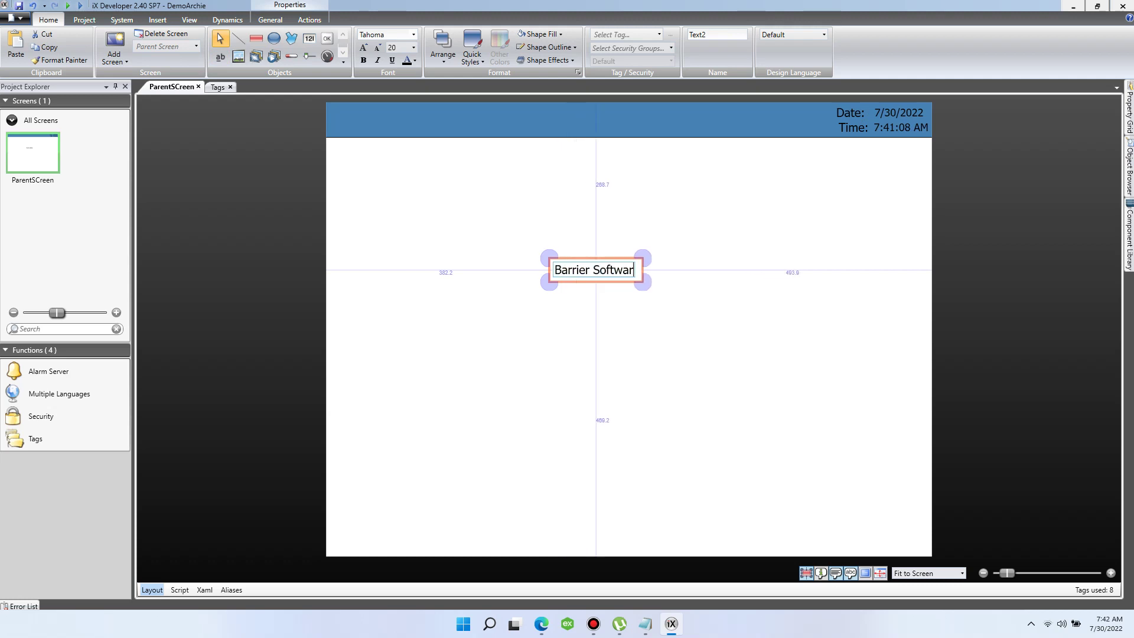
pyautogui.write('e Automatio')
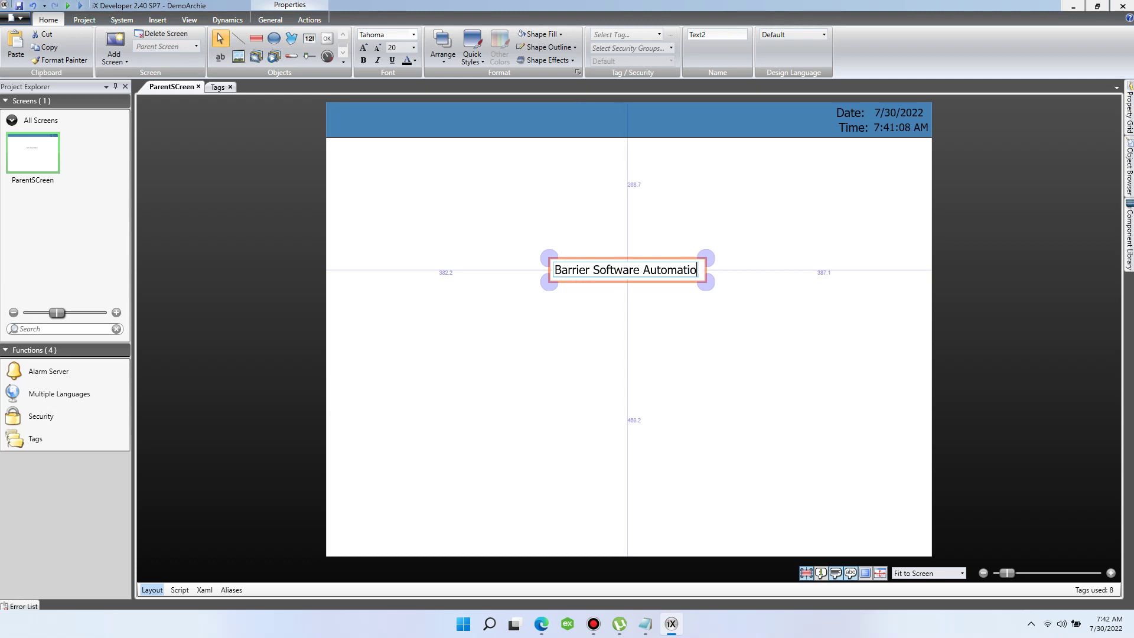
pyautogui.write('n Services')
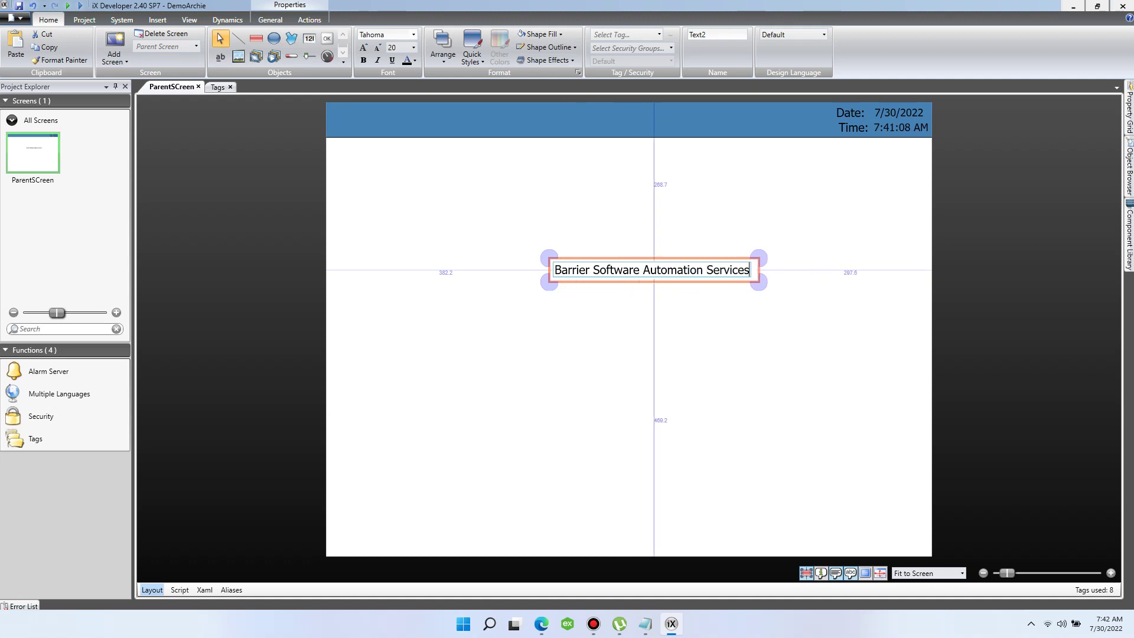
pyautogui.press('Escape')
pyautogui.moveTo(652, 270); pyautogui.dragTo(627, 122)
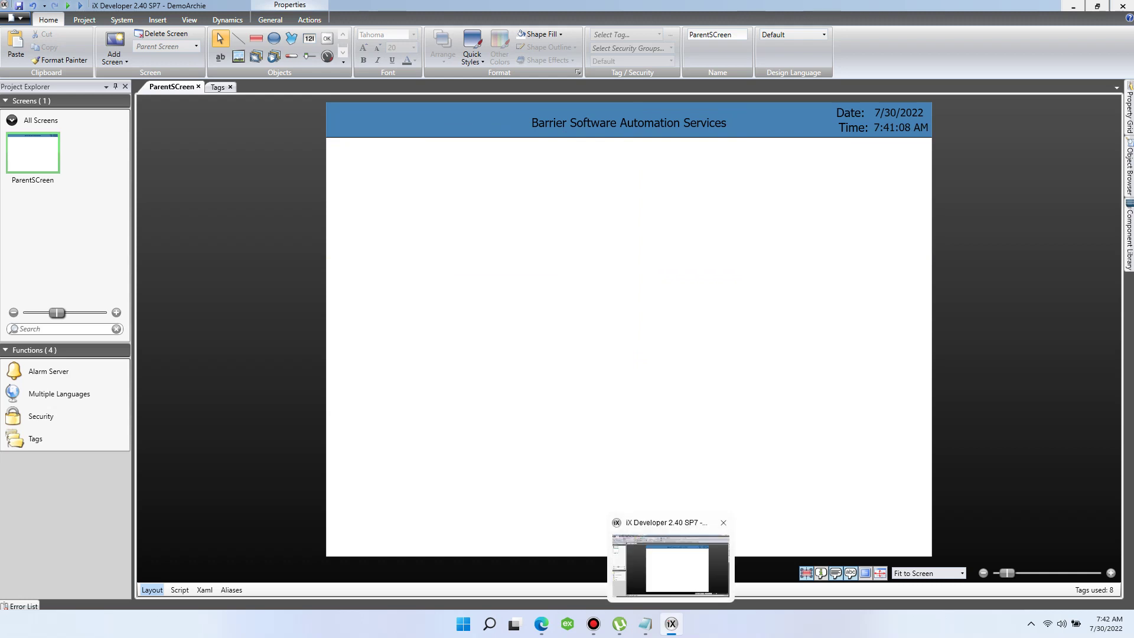
# Step: Switch to Notepad to review the list of tutorial topics, and return to iX Developer
pyautogui.moveTo(672, 624)
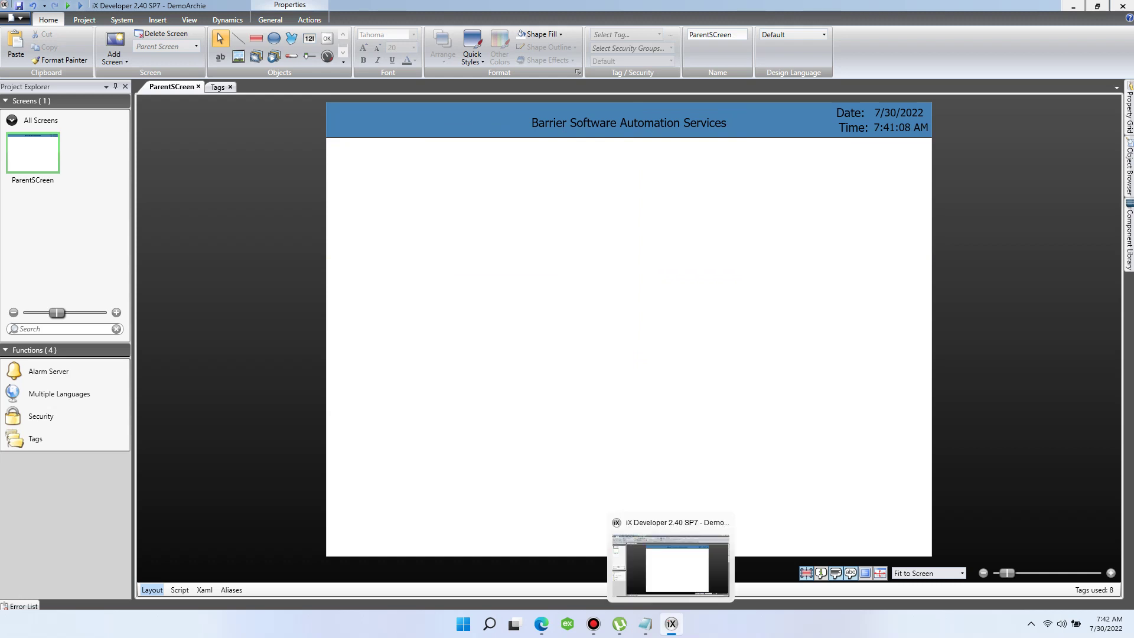
pyautogui.click(706, 564)
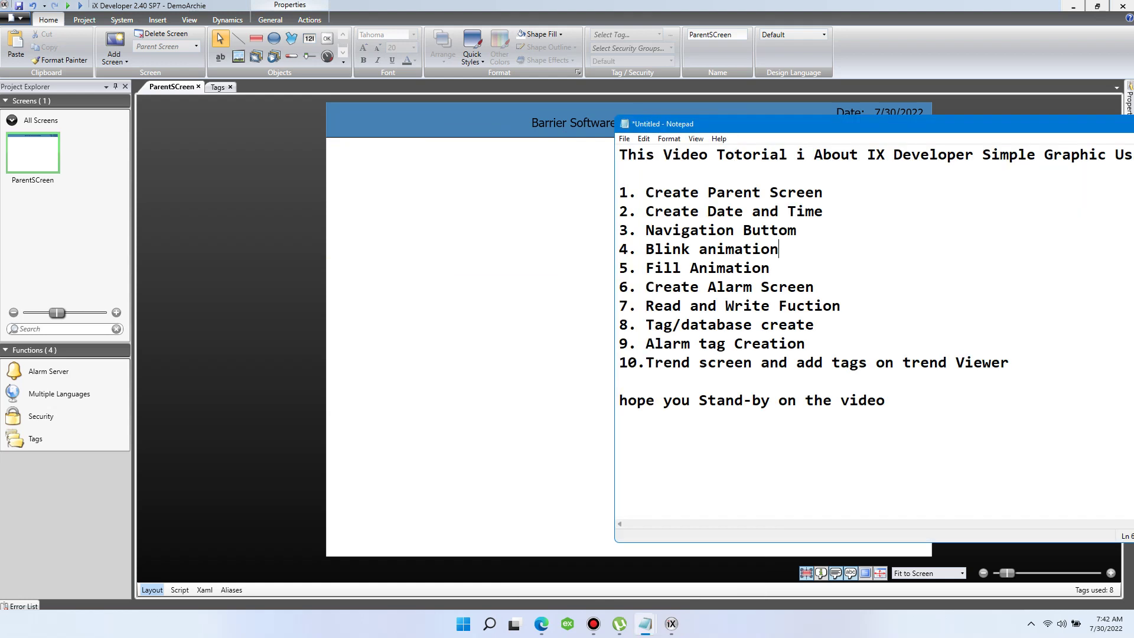
pyautogui.moveTo(796, 126); pyautogui.dragTo(809, 130)
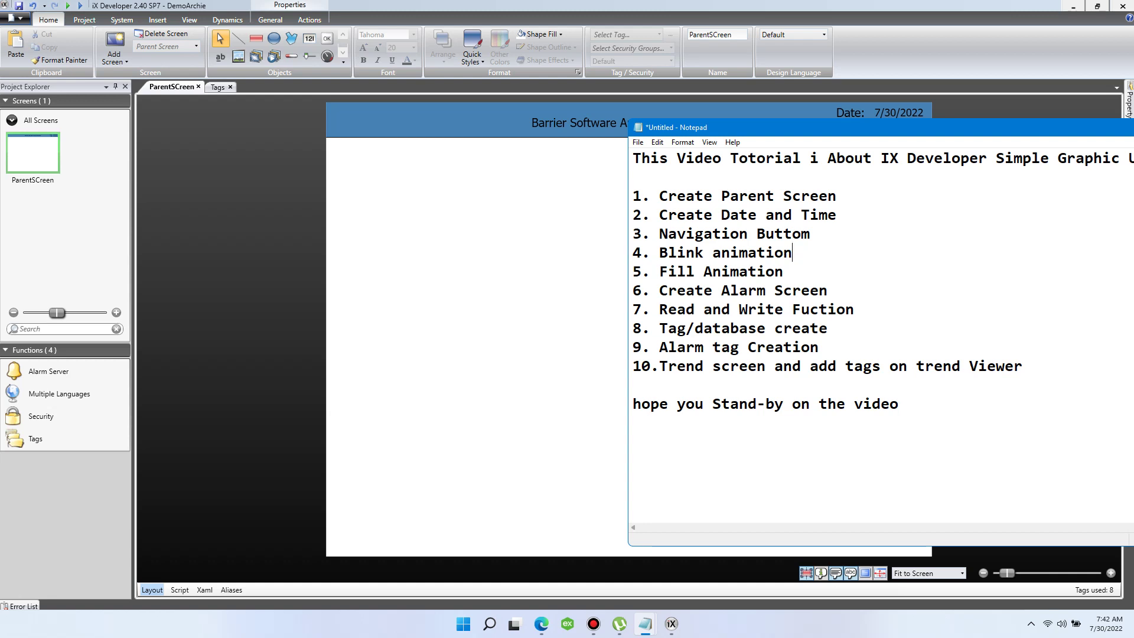
pyautogui.hotkey('alt', 'Tab')
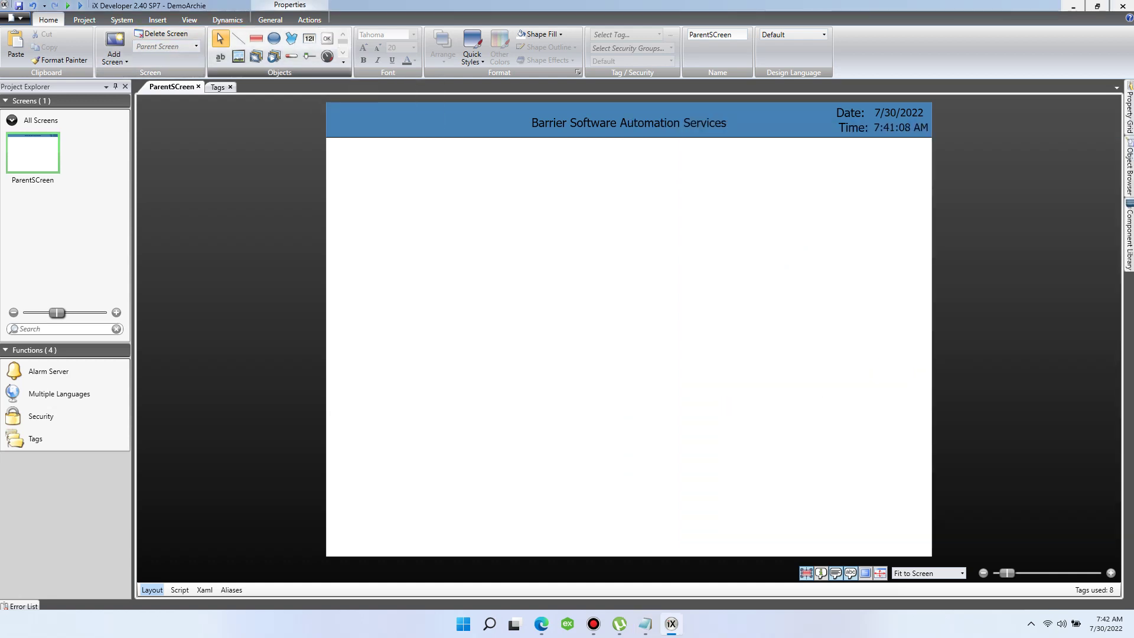
# Step: Draw a narrow full-height rectangle below the header along the parent screen's left edge and widen it slightly
pyautogui.click(327, 38)
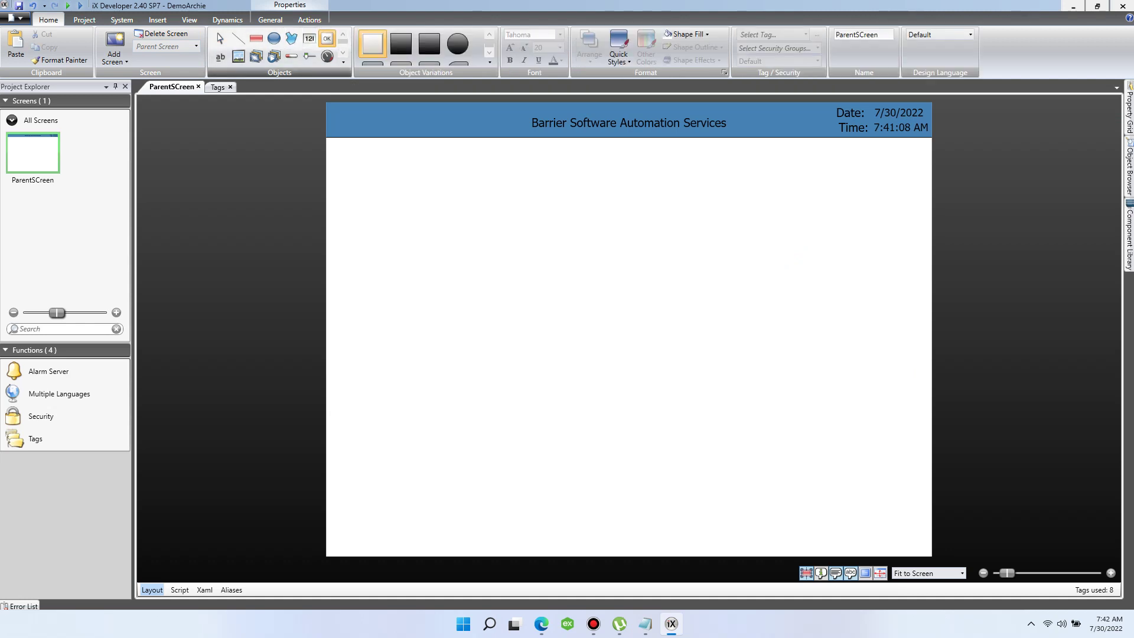
pyautogui.click(256, 38)
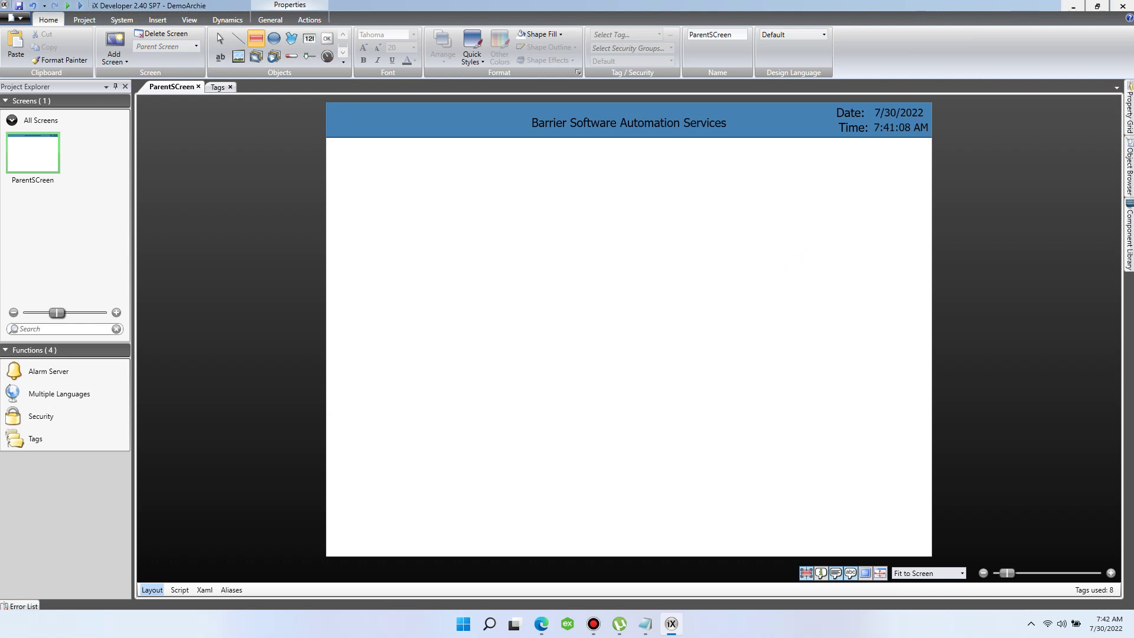
pyautogui.moveTo(326, 140); pyautogui.dragTo(369, 555)
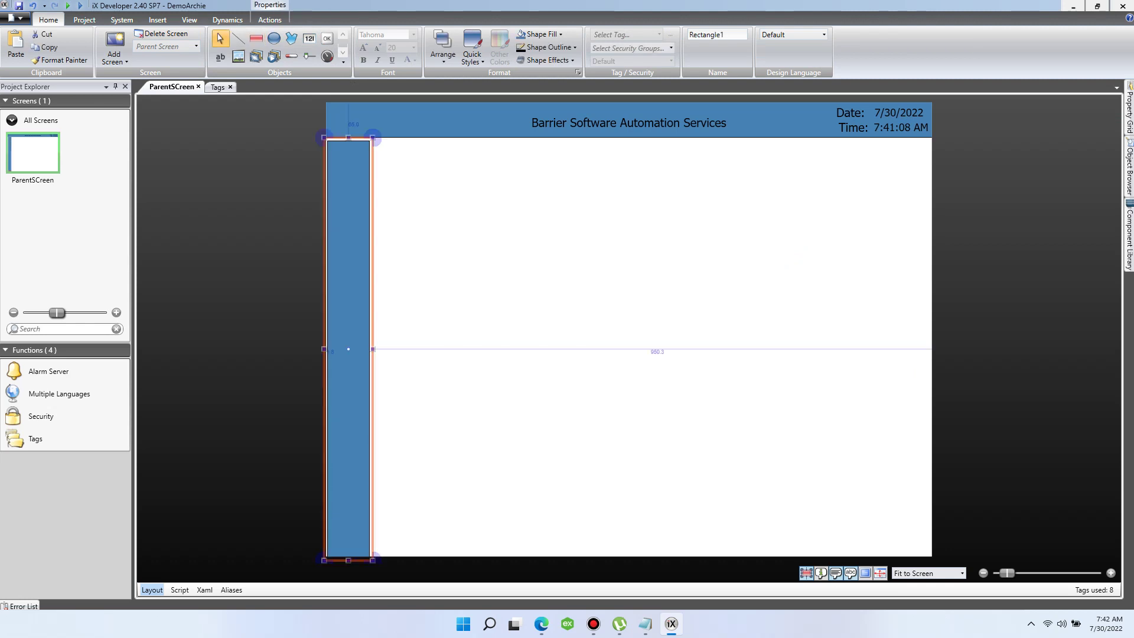
pyautogui.moveTo(372, 349); pyautogui.dragTo(375, 349)
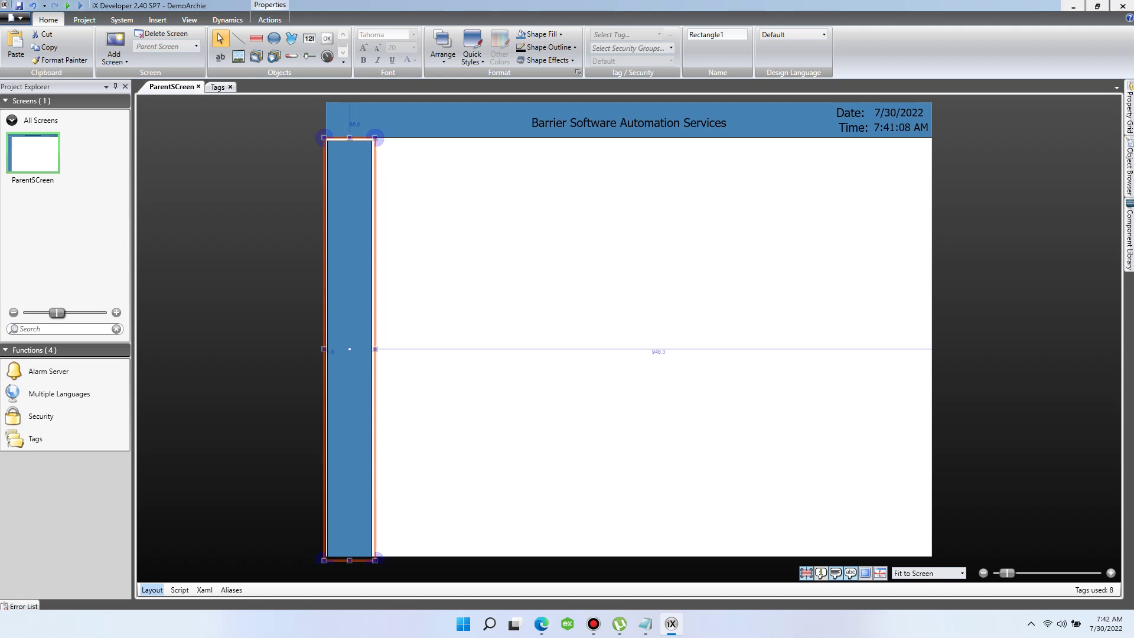
# Step: Nudge the vertical rectangle up and left until it sits flush with the header and the screen's left edge
pyautogui.press('Left')
pyautogui.press('Up')
pyautogui.press('Up')
pyautogui.press('Left')
pyautogui.press('Left')
pyautogui.press('Up')
pyautogui.press('Up')
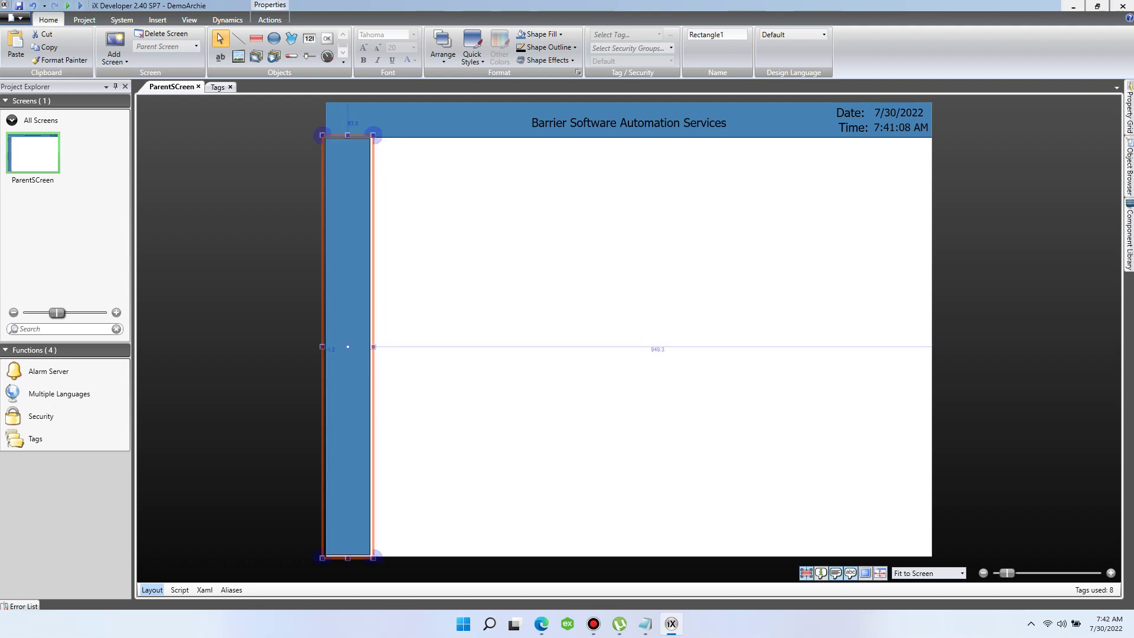
pyautogui.press('Escape')
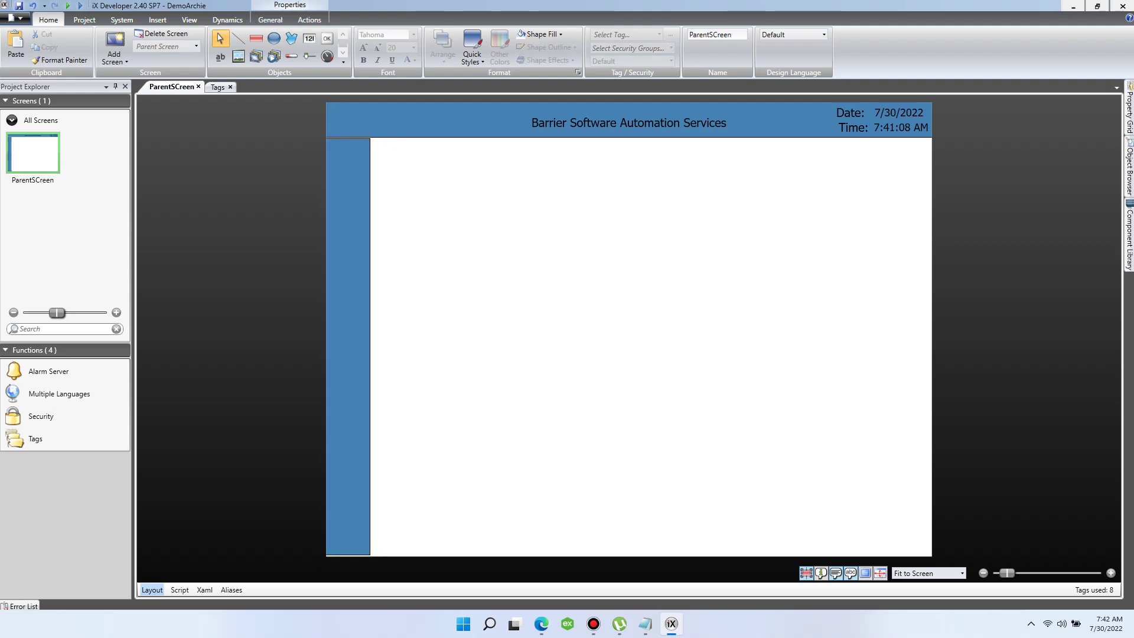
# Step: Add a button labelled "Home" in the blank area beside the sidebar and resize it to about 58 by 48
pyautogui.click(327, 38)
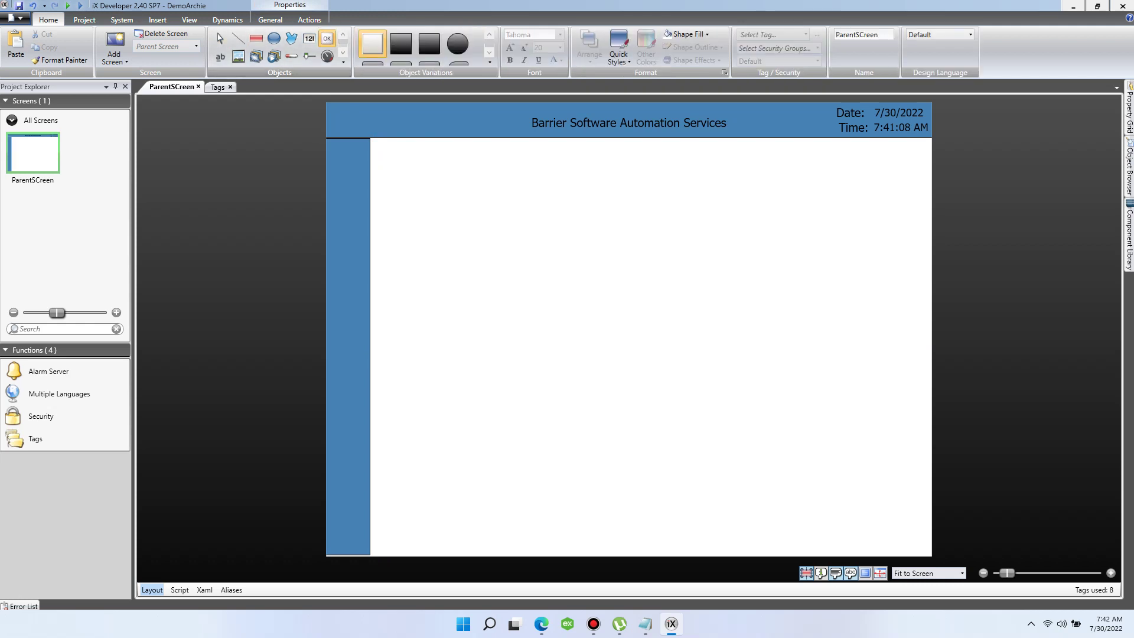
pyautogui.moveTo(388, 163)
pyautogui.mouseDown()
pyautogui.moveTo(419, 207)
pyautogui.moveTo(432, 203)
pyautogui.moveTo(425, 195)
pyautogui.mouseUp()
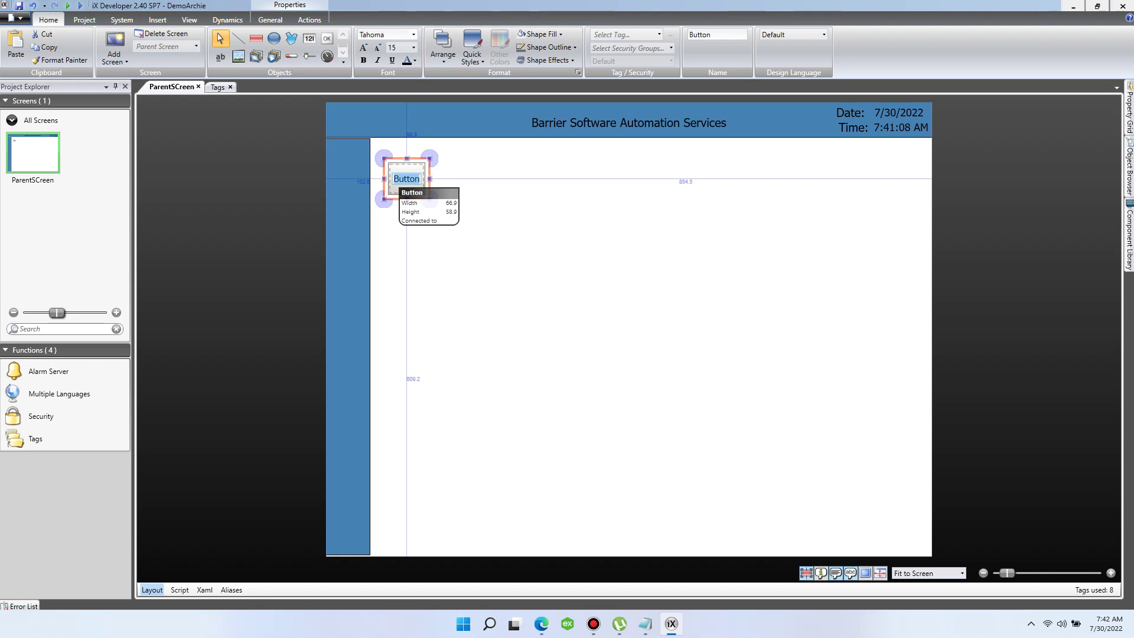
pyautogui.write('Home')
pyautogui.press('Return')
pyautogui.click(406, 178)
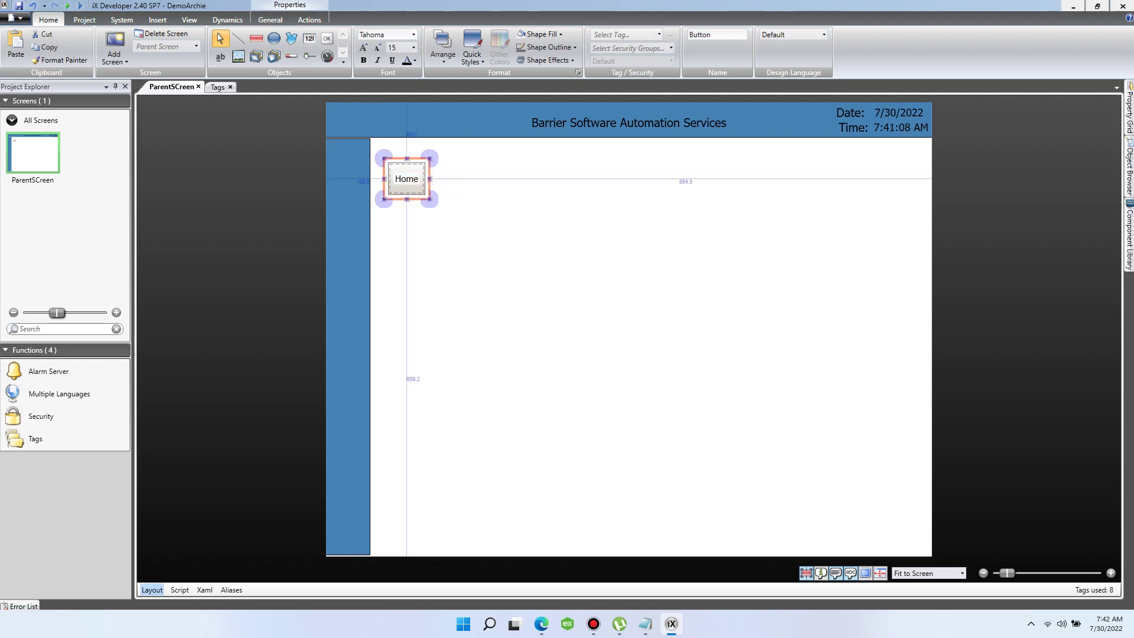
pyautogui.moveTo(429, 199); pyautogui.dragTo(424, 193)
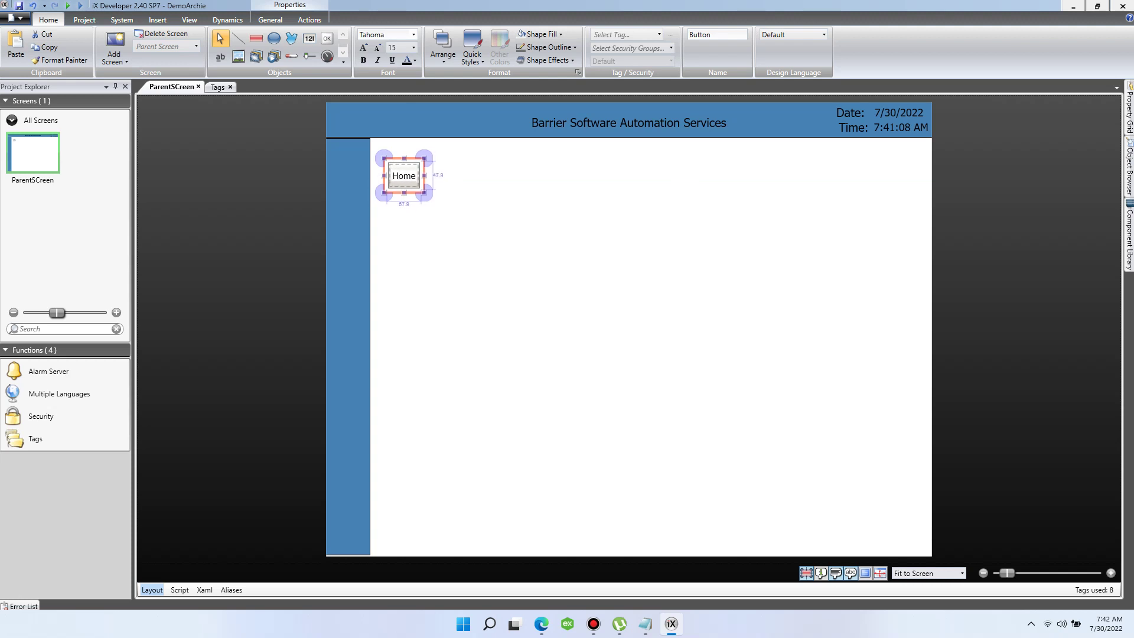
pyautogui.press('Escape')
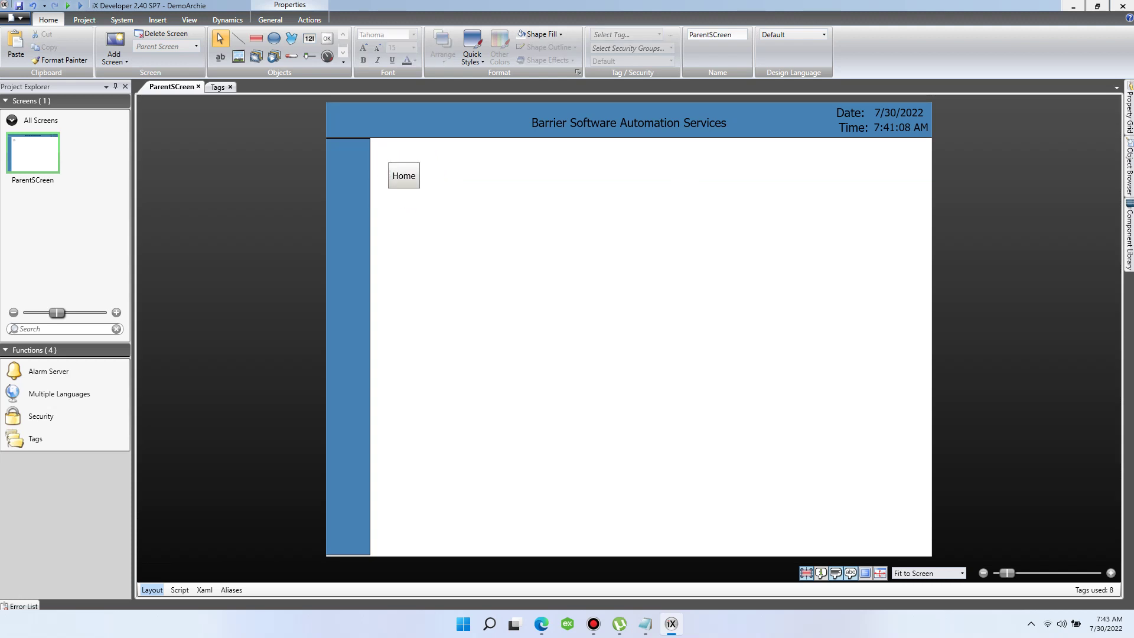
# Step: Move the "Home" button to the top of the blue sidebar and place a copy directly below it
pyautogui.moveTo(404, 175); pyautogui.dragTo(349, 160)
pyautogui.hotkey('ctrl', 'c')
pyautogui.hotkey('ctrl', 'v')
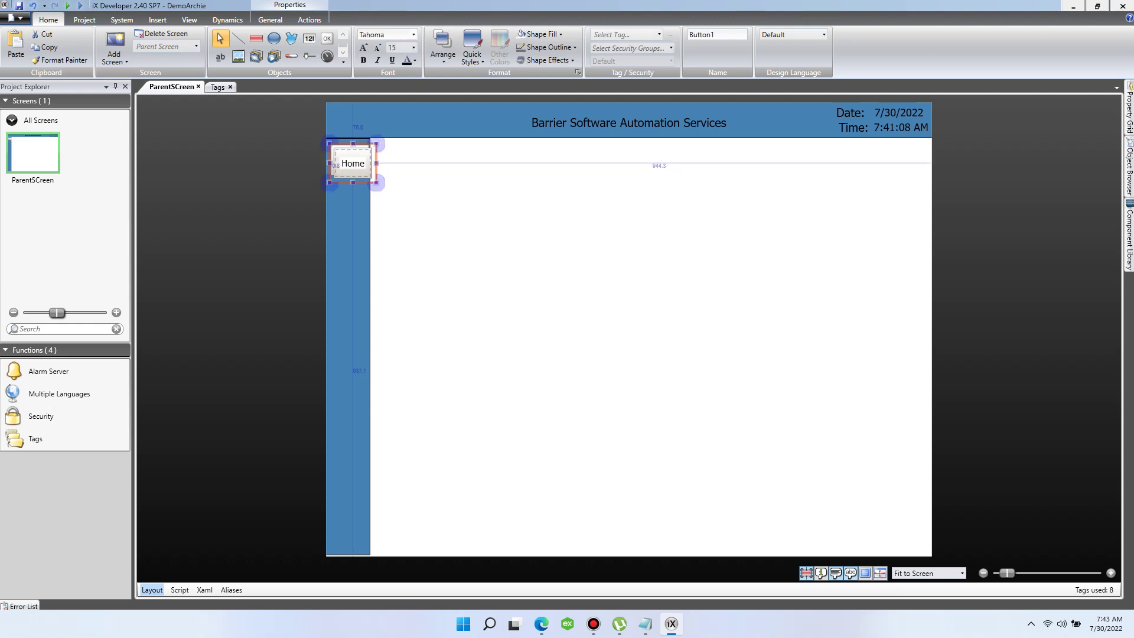
pyautogui.moveTo(353, 163); pyautogui.dragTo(350, 199)
# Step: Nudge both "Home" buttons left so they line up centred within the sidebar
pyautogui.click(350, 160)
pyautogui.press('Left')
pyautogui.press('Left')
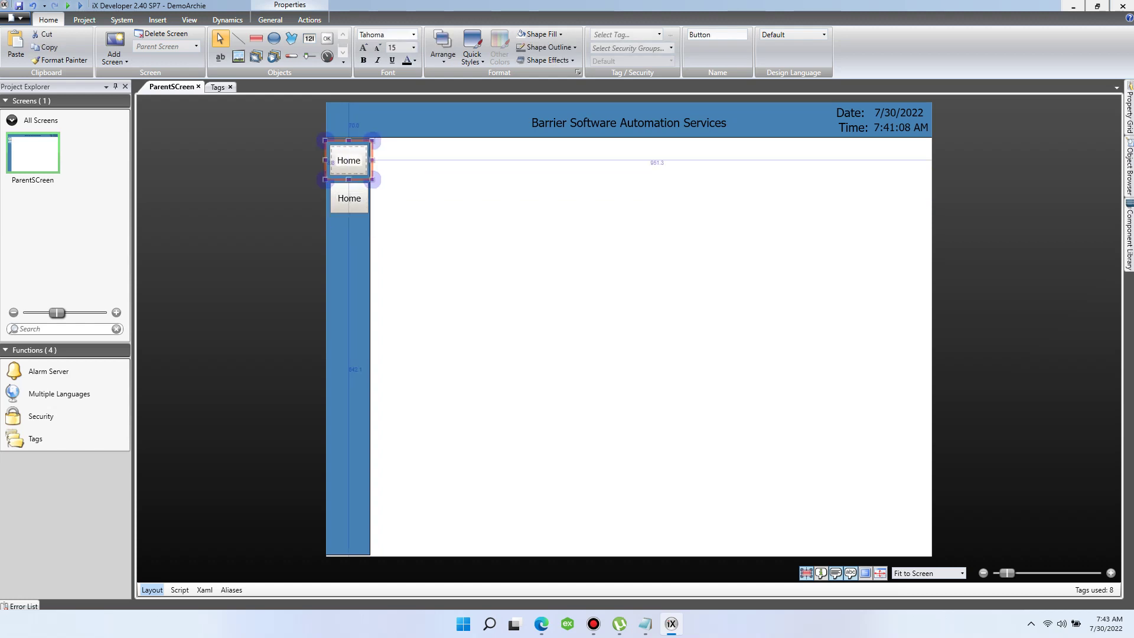
pyautogui.press('Escape')
pyautogui.click(349, 198)
pyautogui.press('Escape')
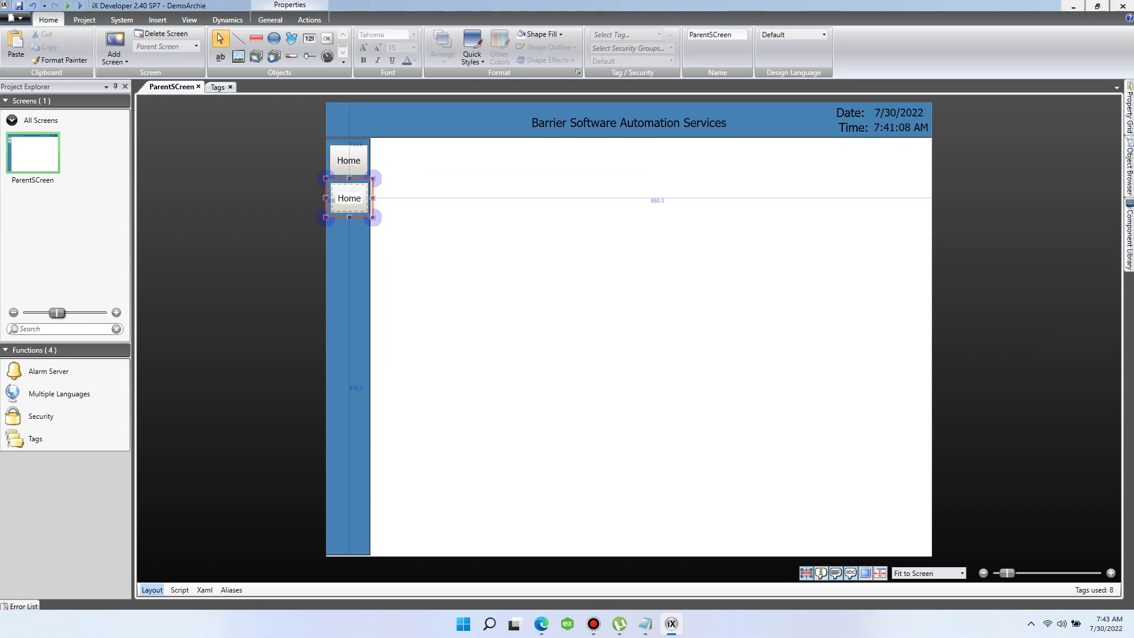
pyautogui.press('Left')
# Step: Change the lower "Home" button's text to "System"
pyautogui.click(355, 198)
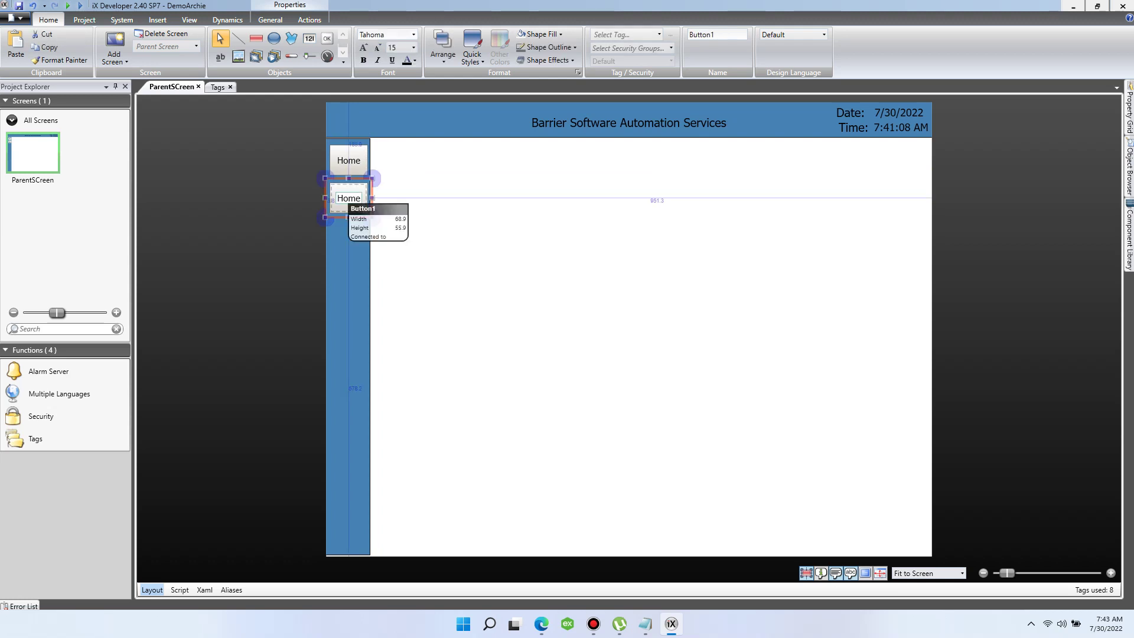
pyautogui.moveTo(336, 198); pyautogui.dragTo(360, 198)
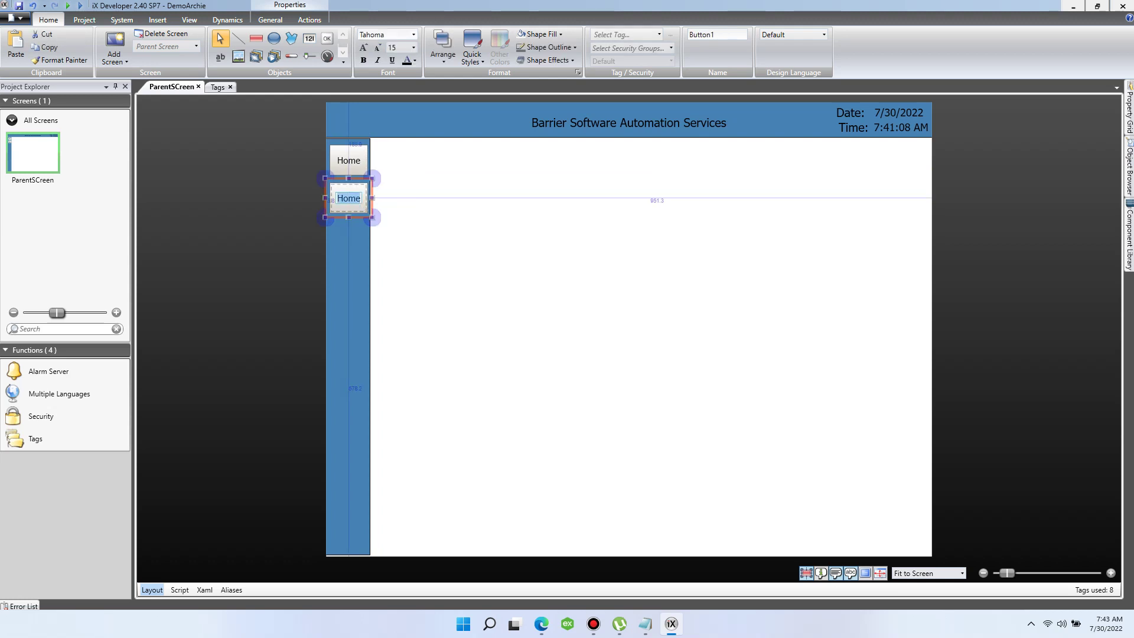
pyautogui.write('Syt')
pyautogui.press('BackSpace')
pyautogui.write('stem')
pyautogui.press('Return')
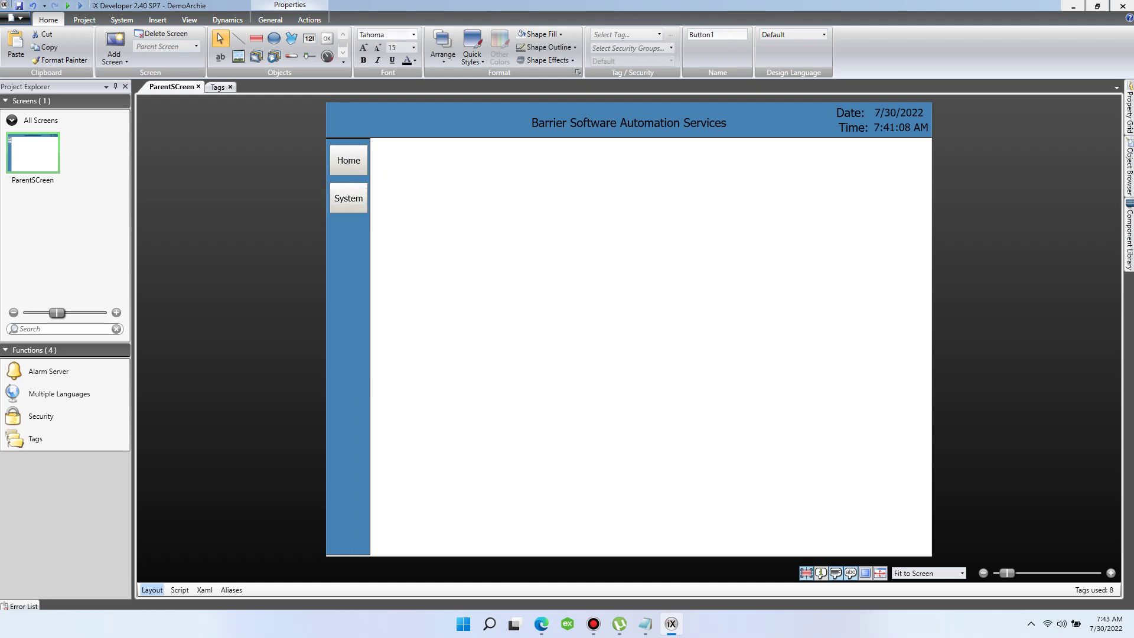
# Step: Check the topic list in Notepad and replace the second sidebar button's text with "Blink"
pyautogui.click(672, 623)
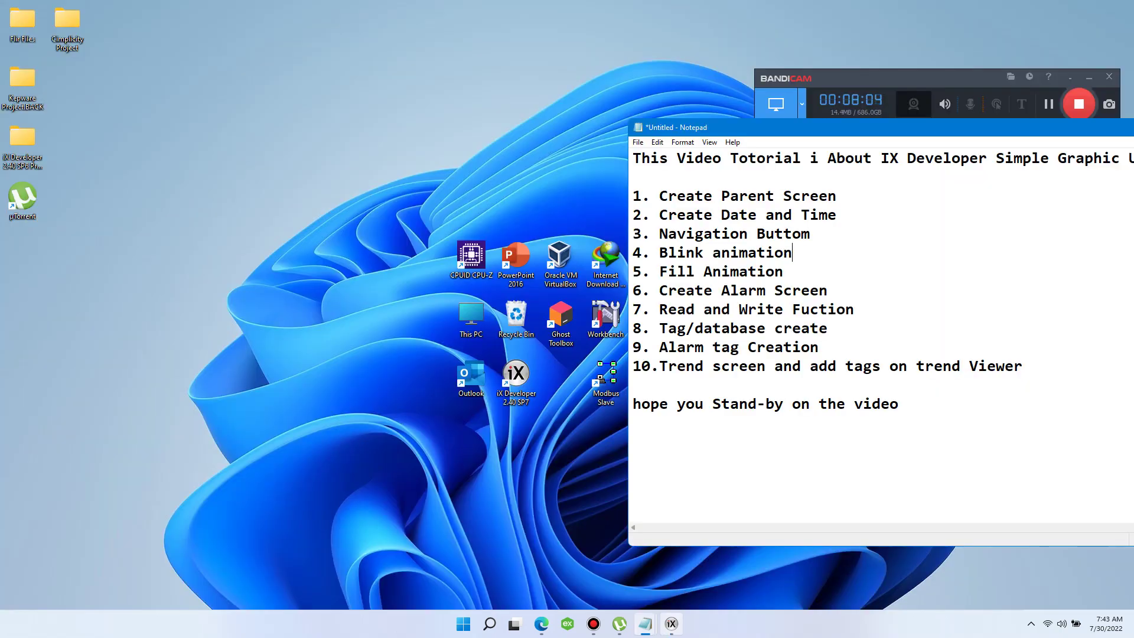
pyautogui.click(672, 624)
pyautogui.click(348, 198)
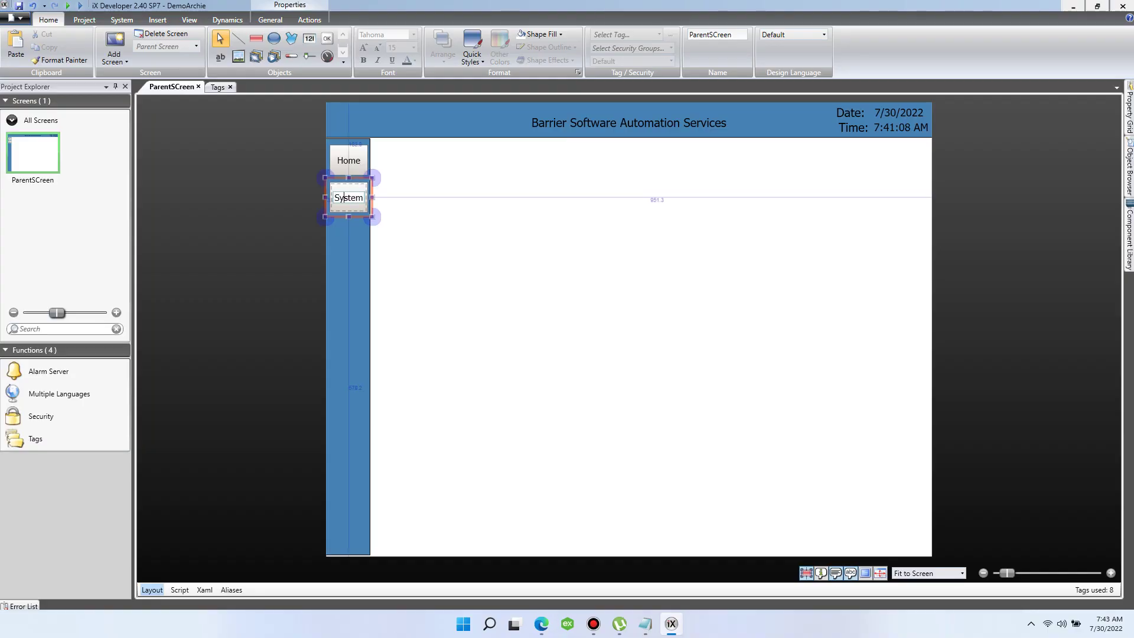
pyautogui.write('Blink')
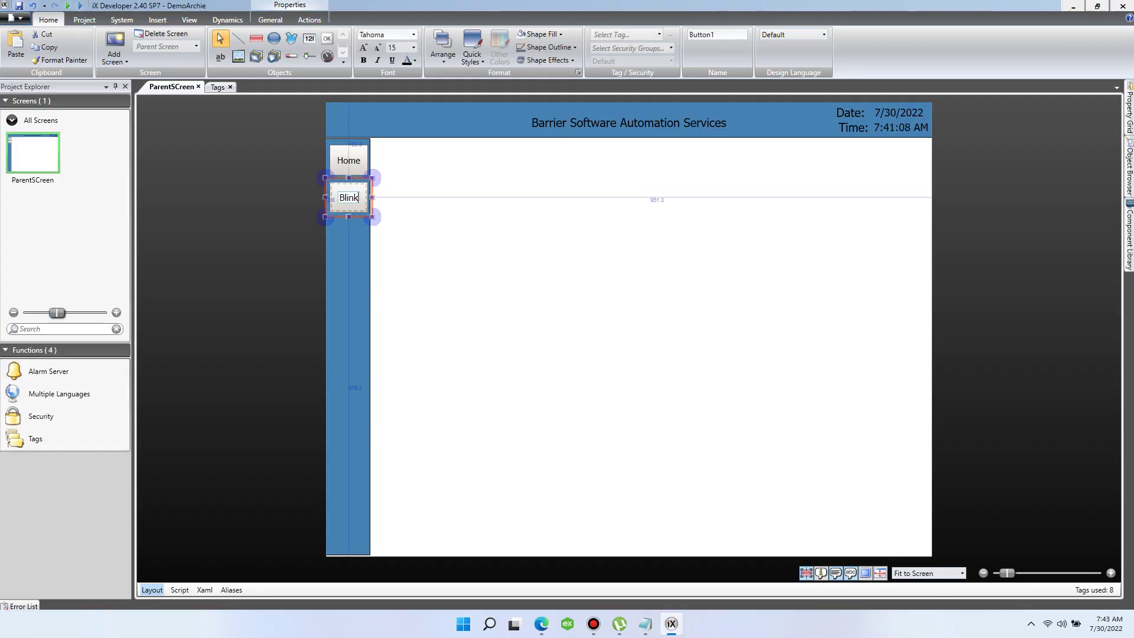
pyautogui.press('Escape')
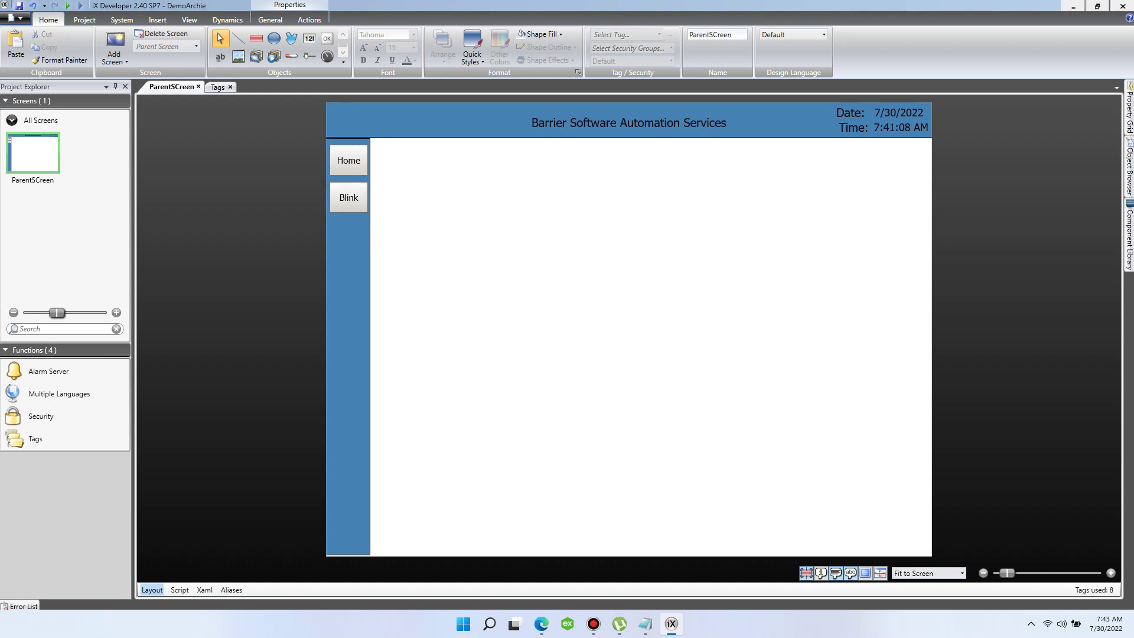
# Step: Duplicate the "Blink" button directly below the original and change the copy's text to "Fill"
pyautogui.click(354, 206)
pyautogui.hotkey('ctrl', 'v')
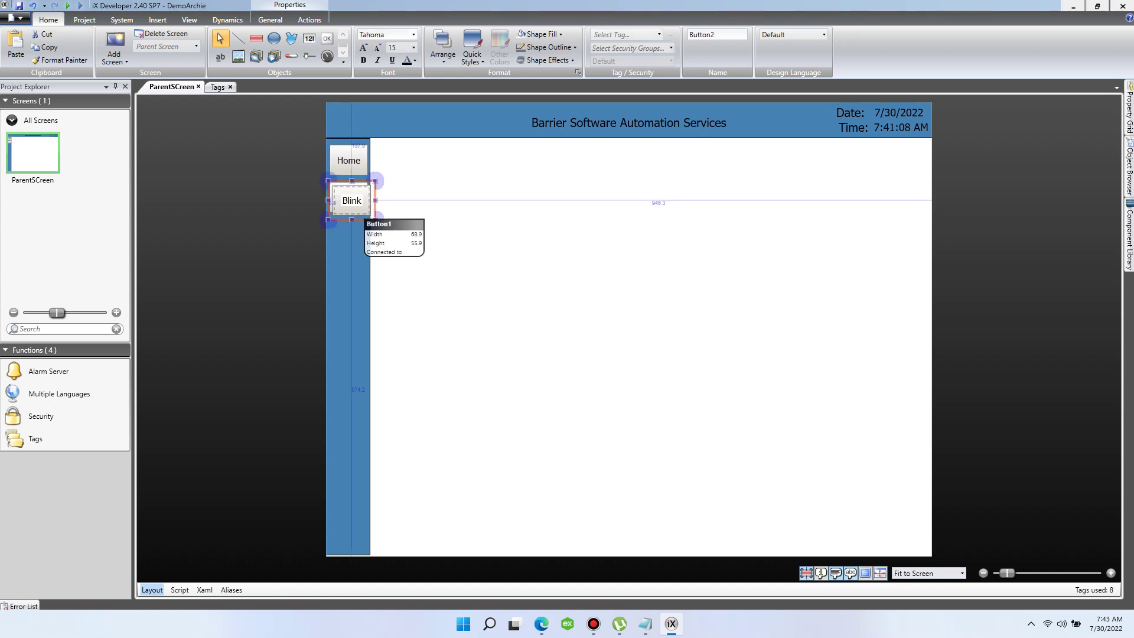
pyautogui.moveTo(354, 202); pyautogui.dragTo(349, 237)
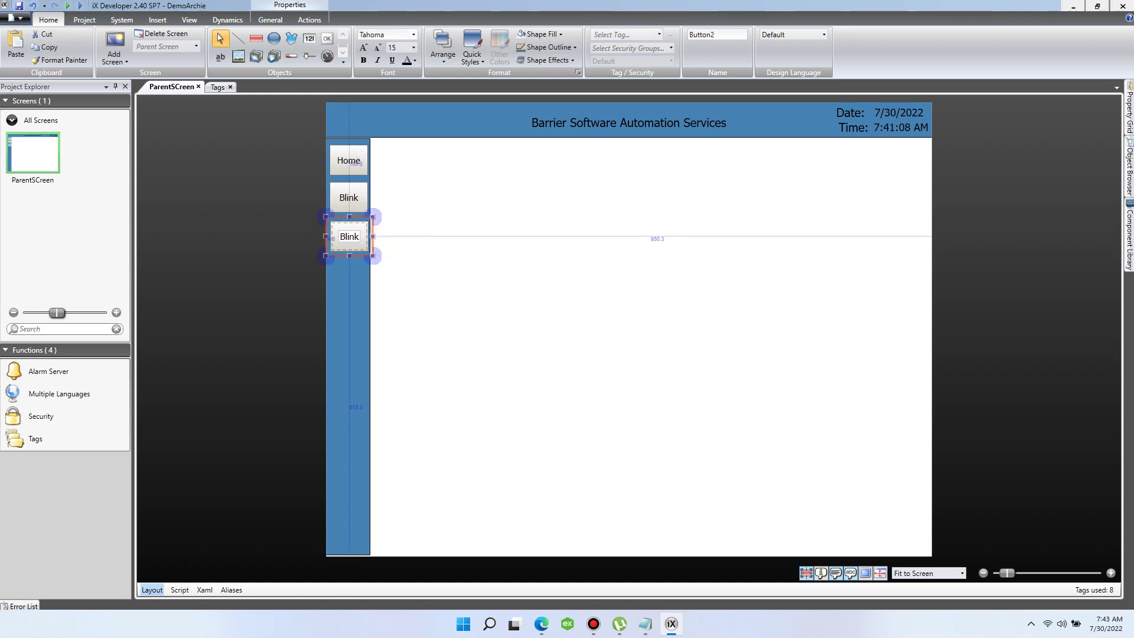
pyautogui.doubleClick(349, 236)
pyautogui.write('Fill')
pyautogui.press('Escape')
pyautogui.click(353, 240)
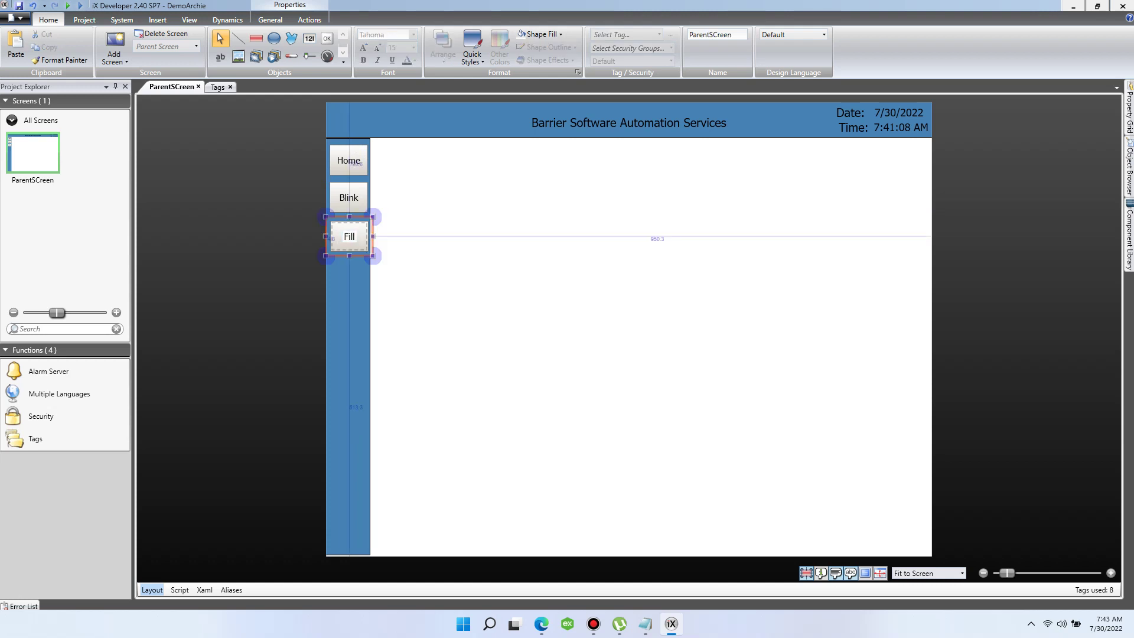
# Step: Duplicate the "Fill" button directly below the original and change the copy's text to "Alarm"
pyautogui.moveTo(349, 236); pyautogui.dragTo(351, 274)
pyautogui.doubleClick(350, 275)
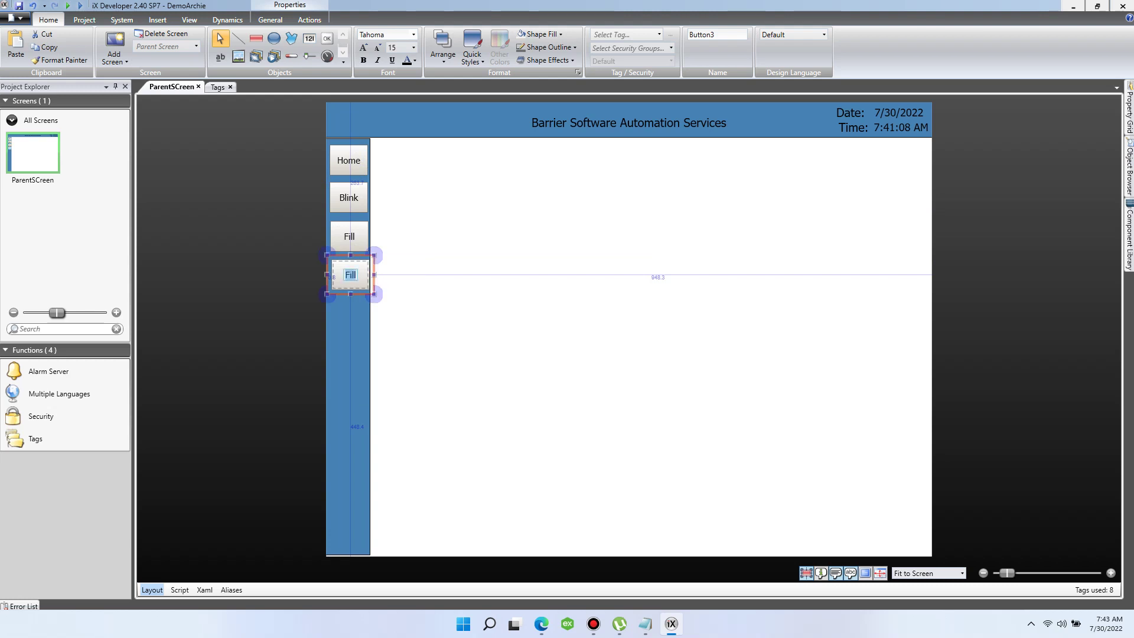
pyautogui.write('Alarm')
pyautogui.press('Return')
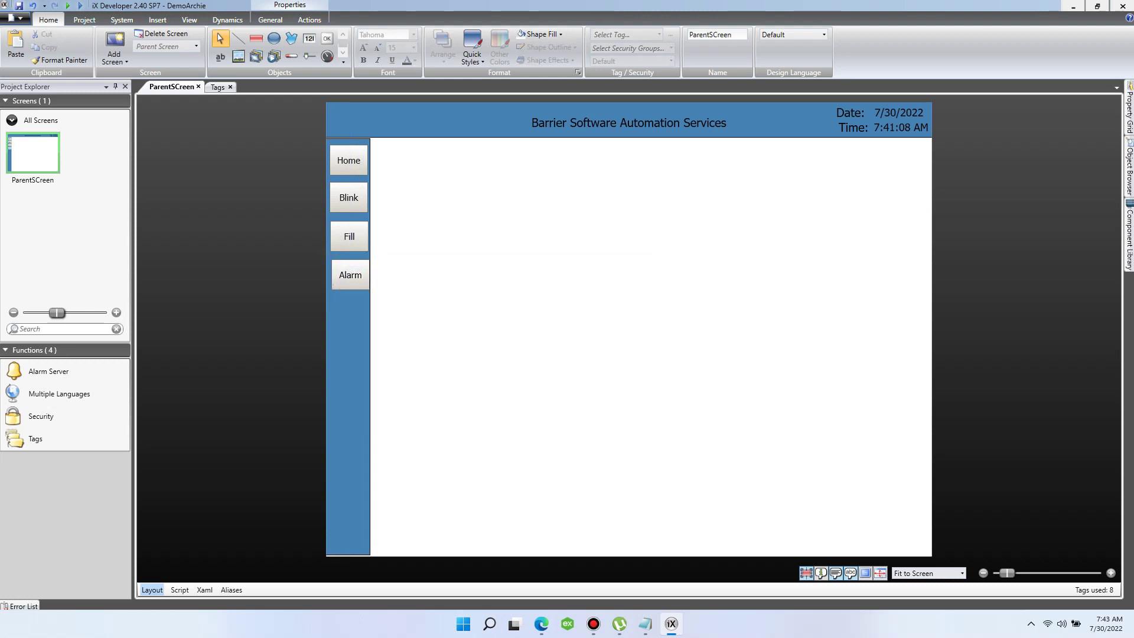
# Step: Duplicate the "Alarm" button directly below the original and change the copy's text to "Trend"
pyautogui.click(357, 275)
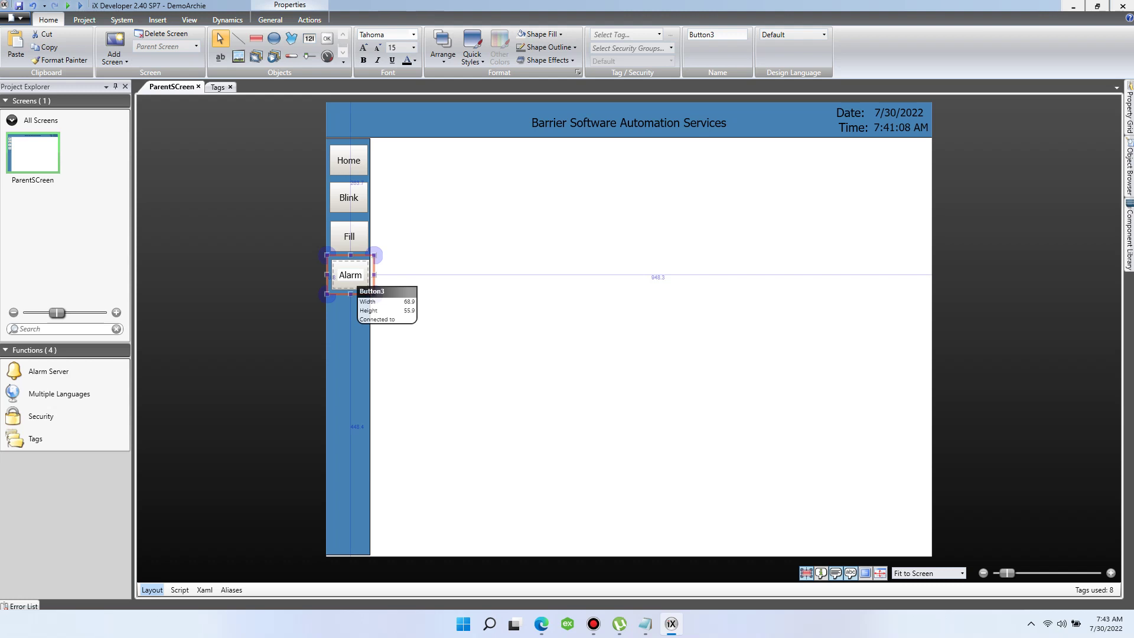
pyautogui.moveTo(353, 282); pyautogui.dragTo(353, 324)
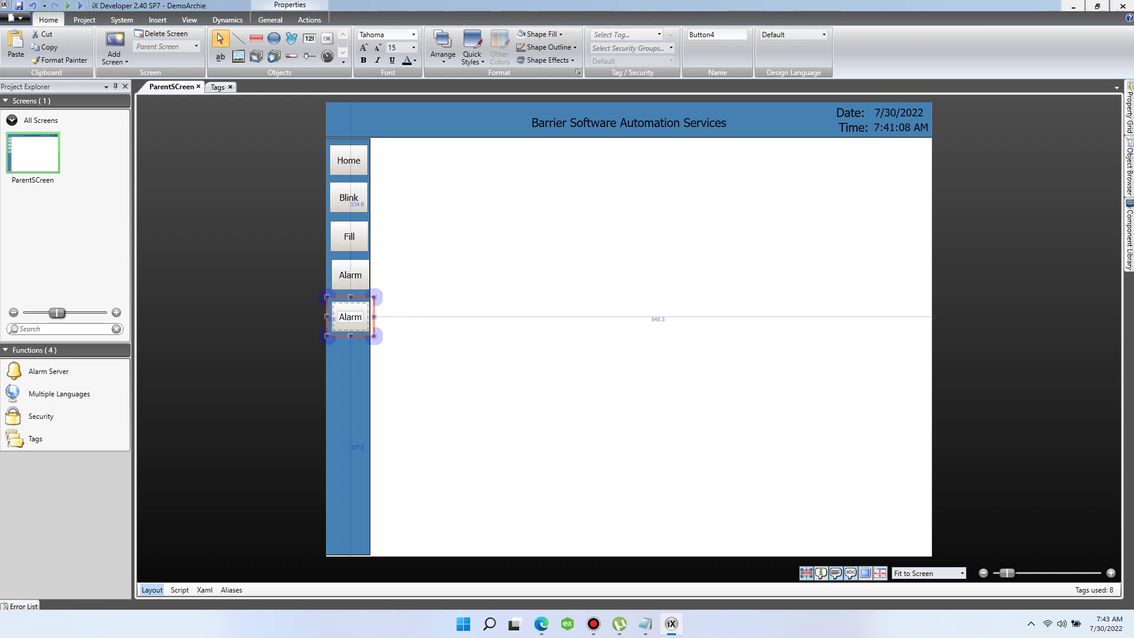
pyautogui.hotkey('ctrl', 'a')
pyautogui.write('Trend')
pyautogui.press('Escape')
# Step: Align all five sidebar buttons, from "Home" to "Trend", to their left edges
pyautogui.click(350, 317)
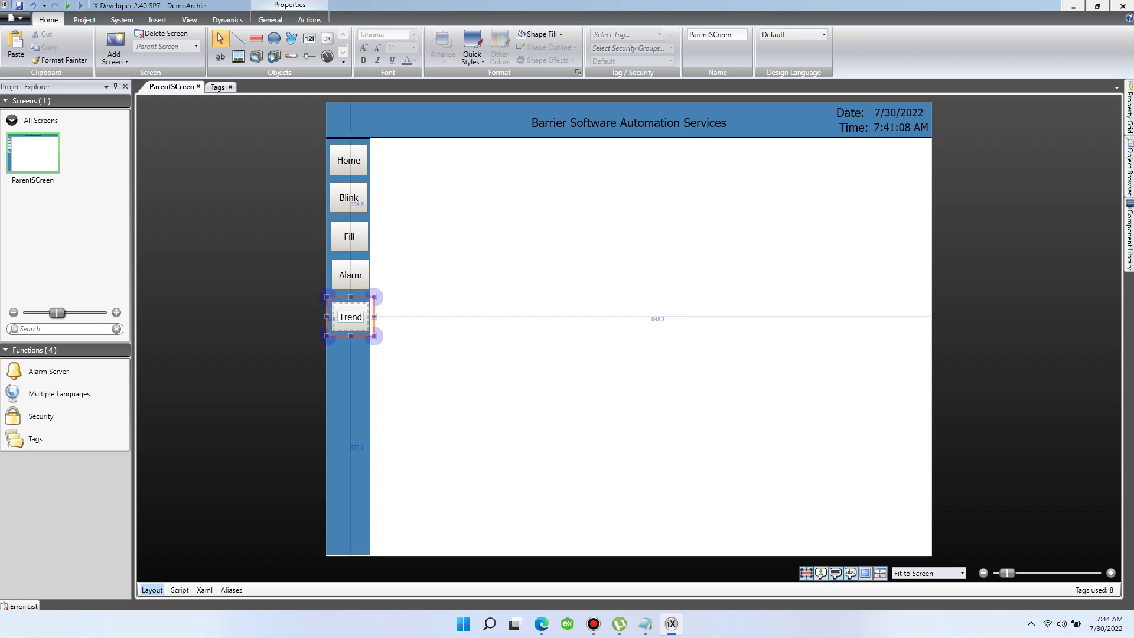
pyautogui.keyDown('ctrl'); pyautogui.click(349, 236); pyautogui.keyUp('ctrl')
pyautogui.keyDown('ctrl'); pyautogui.click(348, 197); pyautogui.keyUp('ctrl')
pyautogui.keyDown('ctrl'); pyautogui.click(349, 160); pyautogui.keyUp('ctrl')
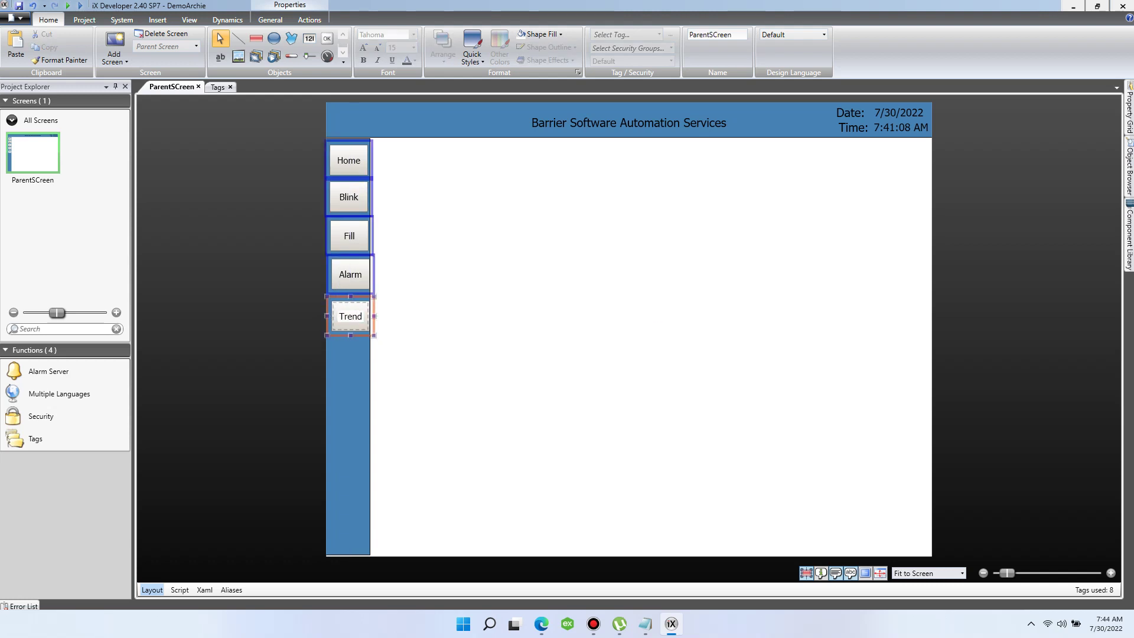
pyautogui.rightClick(348, 169)
pyautogui.moveTo(402, 329)
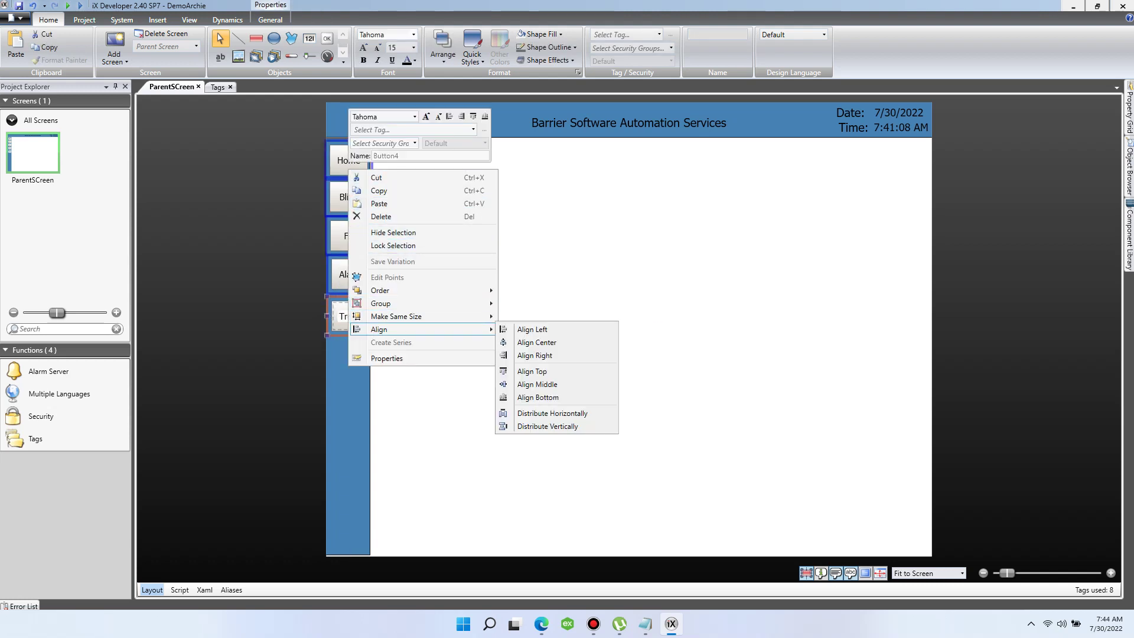
pyautogui.click(531, 329)
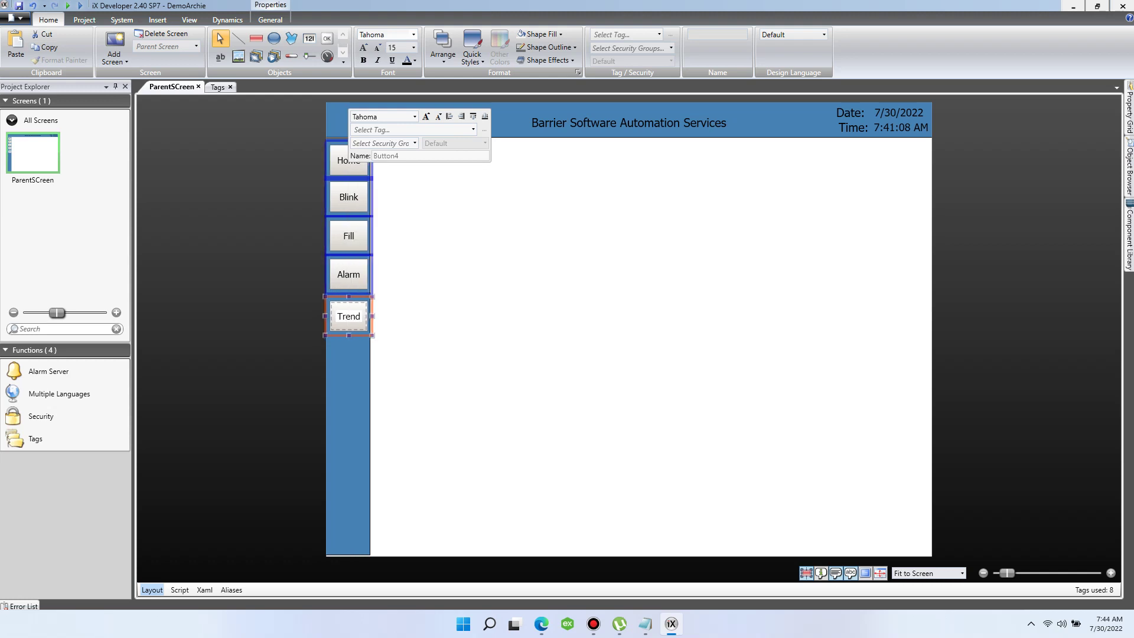
pyautogui.press('Escape')
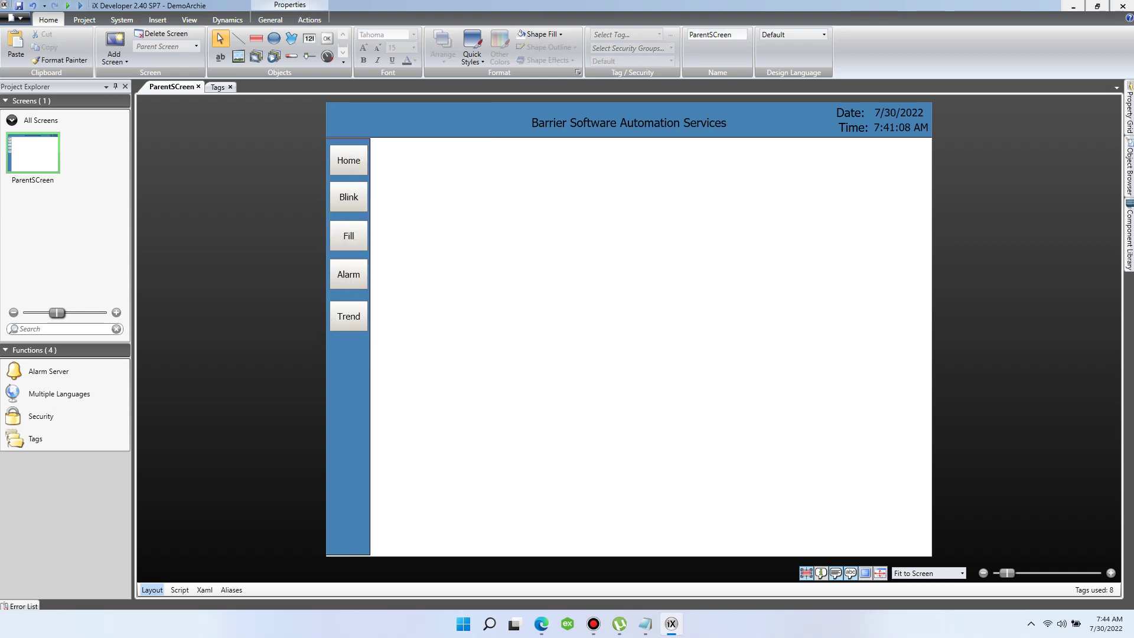
# Step: Nudge all five sidebar buttons slightly left together to centre them in the sidebar, and save the project
pyautogui.click(348, 316)
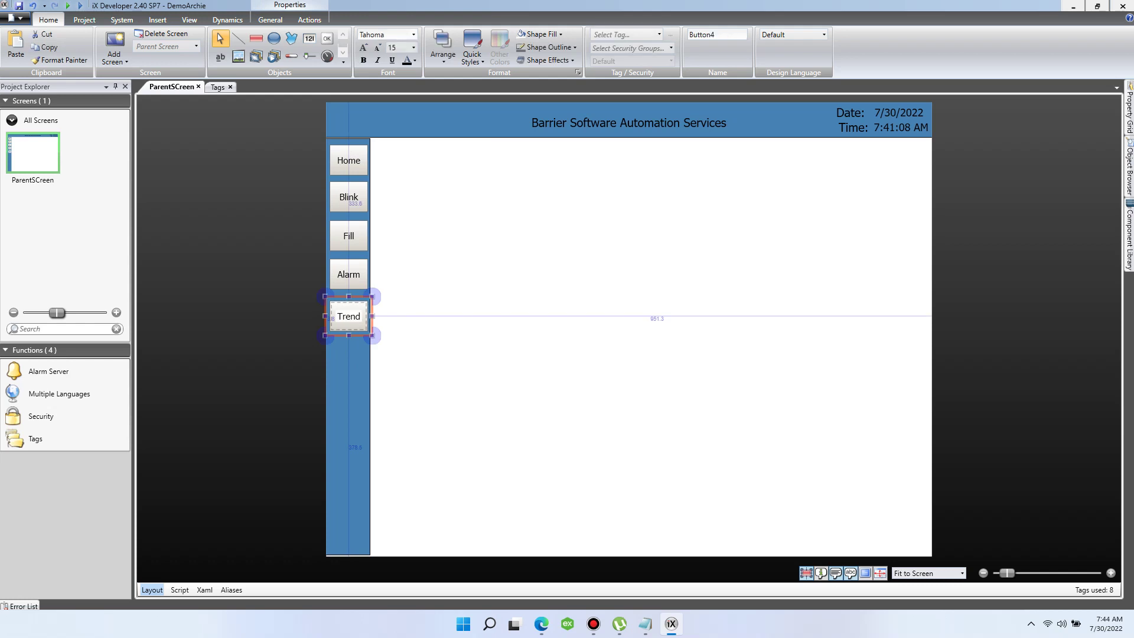
pyautogui.keyDown('ctrl'); pyautogui.click(348, 274); pyautogui.keyUp('ctrl')
pyautogui.keyDown('ctrl'); pyautogui.click(348, 236); pyautogui.keyUp('ctrl')
pyautogui.keyDown('ctrl'); pyautogui.click(348, 196); pyautogui.keyUp('ctrl')
pyautogui.keyDown('ctrl'); pyautogui.click(348, 160); pyautogui.keyUp('ctrl')
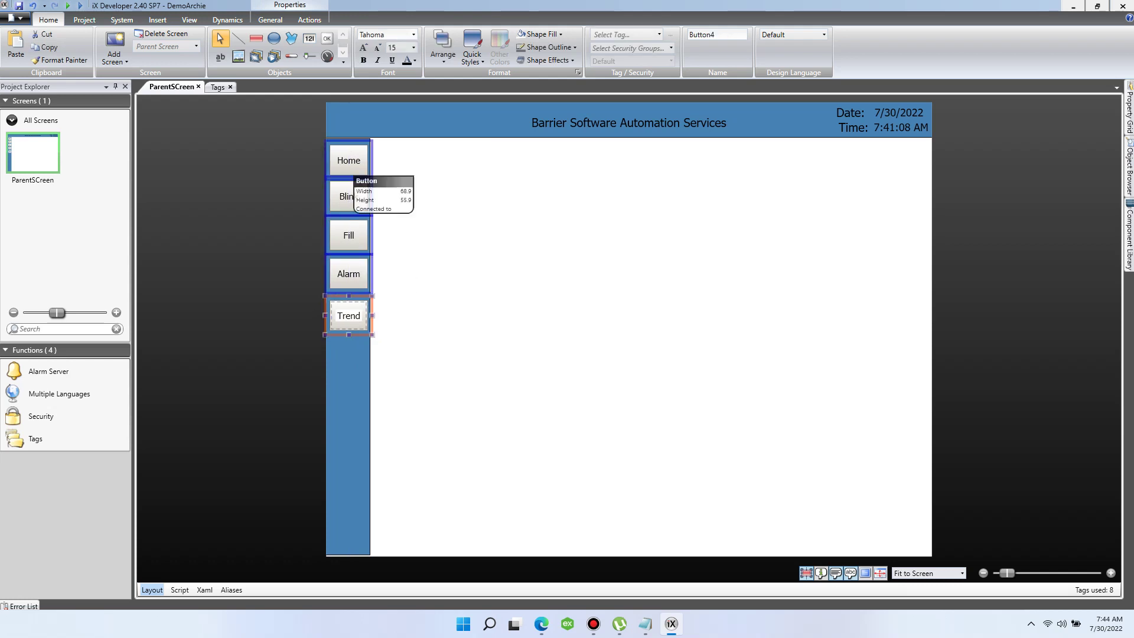
pyautogui.press('Left')
pyautogui.press('Escape')
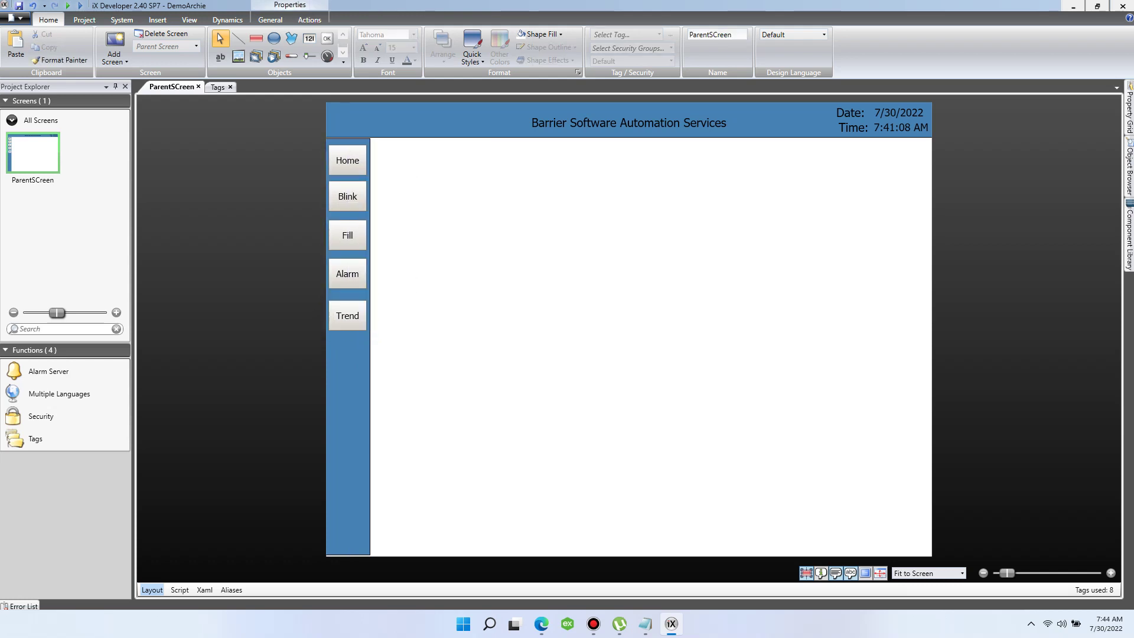
pyautogui.hotkey('ctrl', 's')
# Step: Add a new screen to the project and assign ParentSCreen as its background parent screen
pyautogui.rightClick(59, 218)
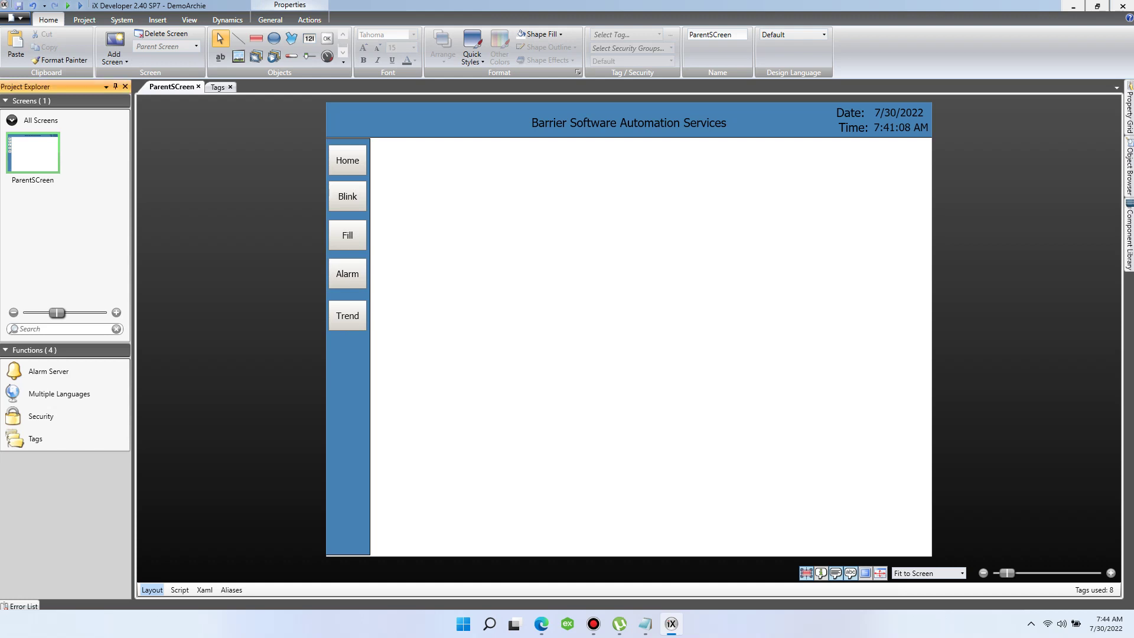
pyautogui.click(101, 227)
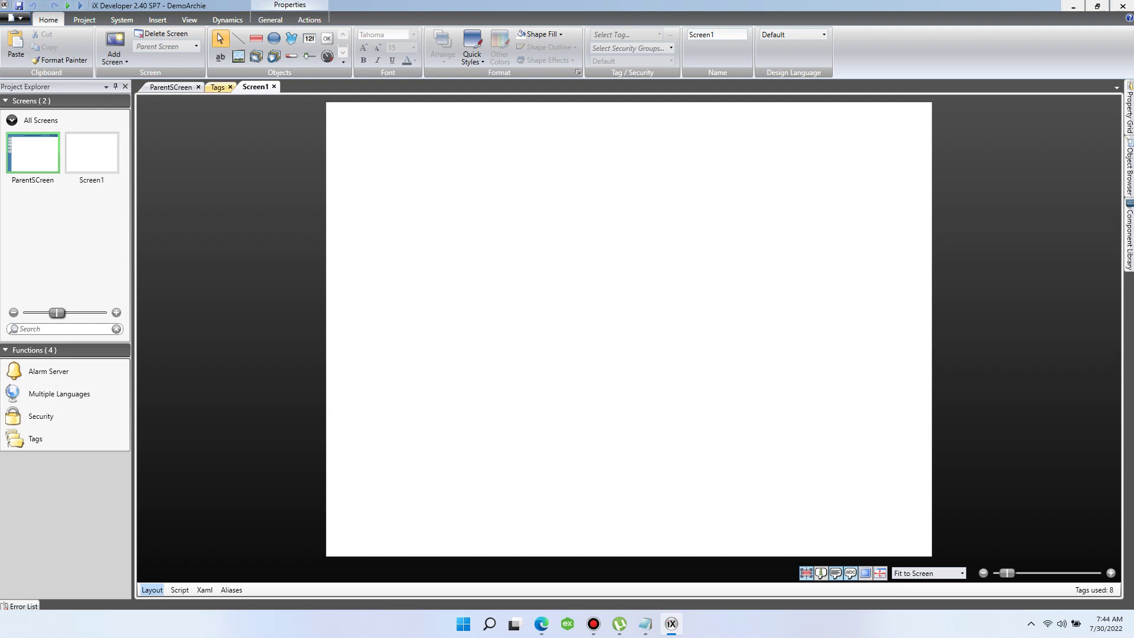
pyautogui.click(196, 46)
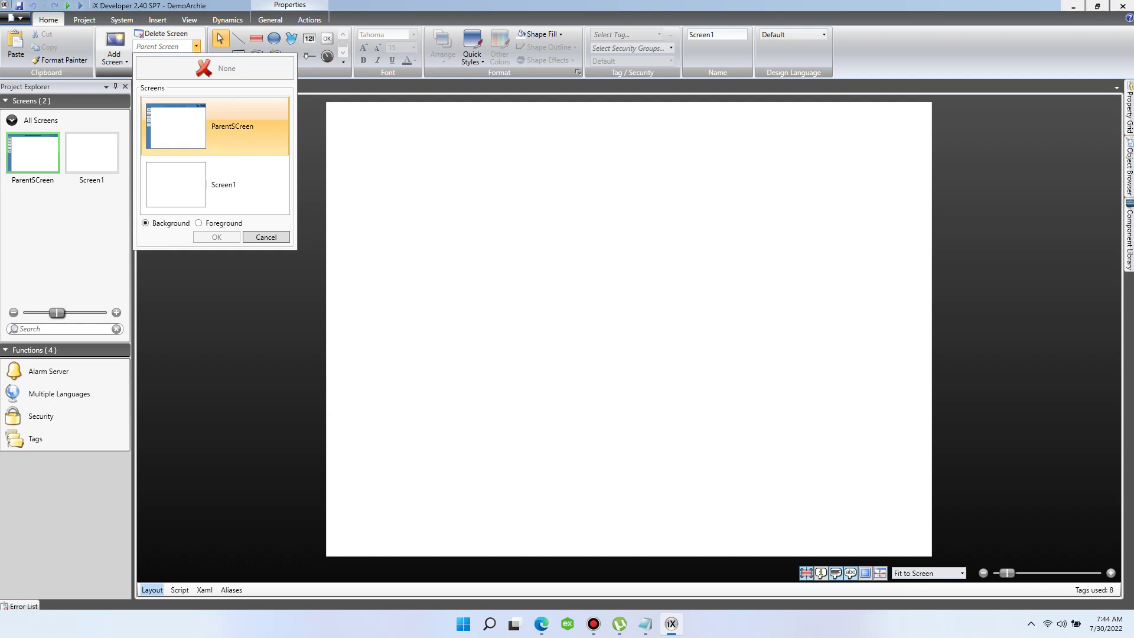
pyautogui.doubleClick(177, 125)
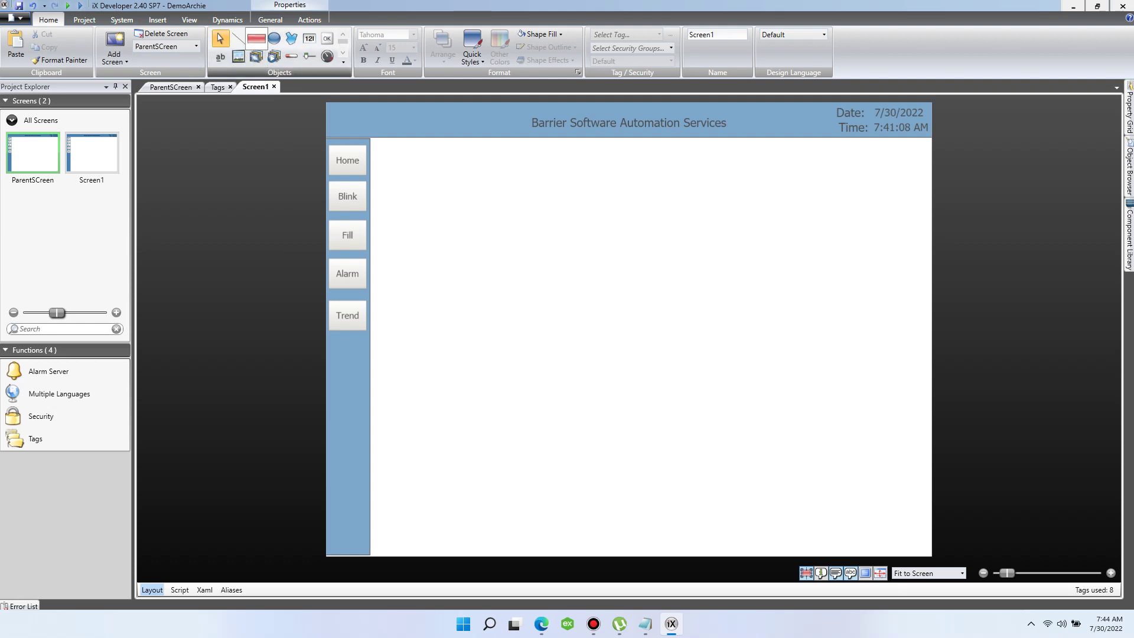
# Step: Rename Screen1 as "Home" and accept saving the project
pyautogui.rightClick(92, 158)
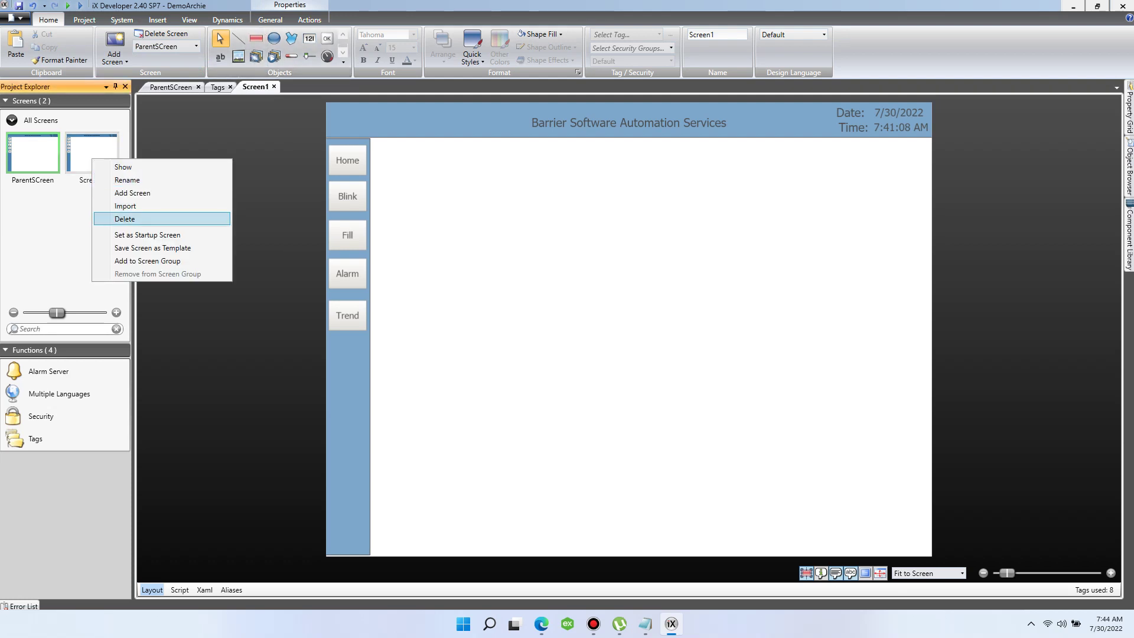
pyautogui.click(127, 179)
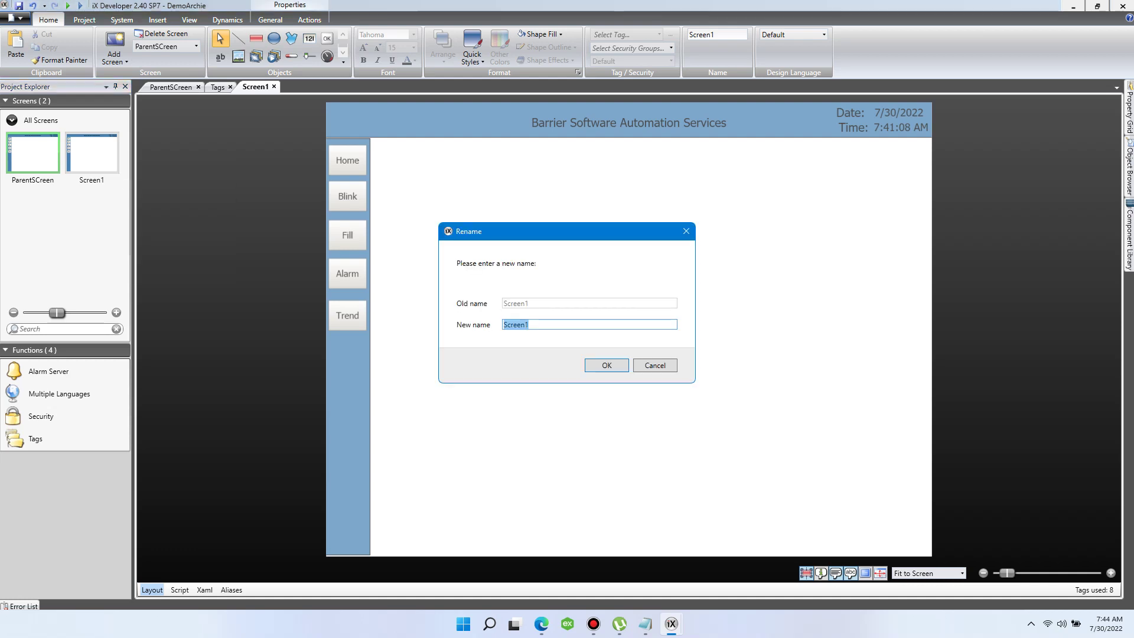
pyautogui.write('Home')
pyautogui.press('Return')
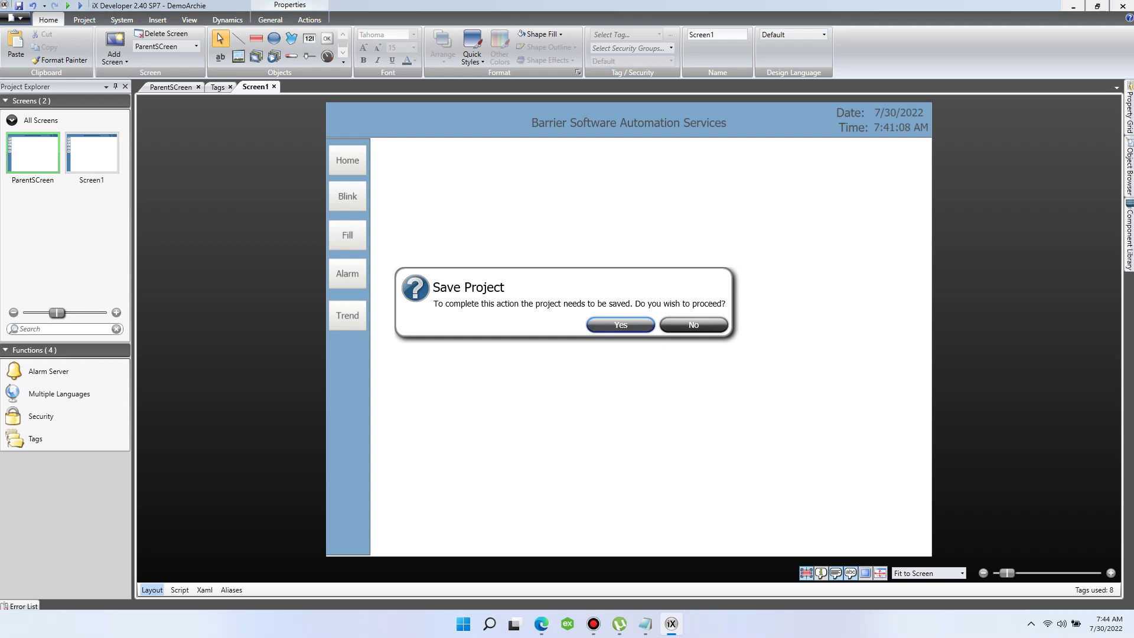
pyautogui.press('Return')
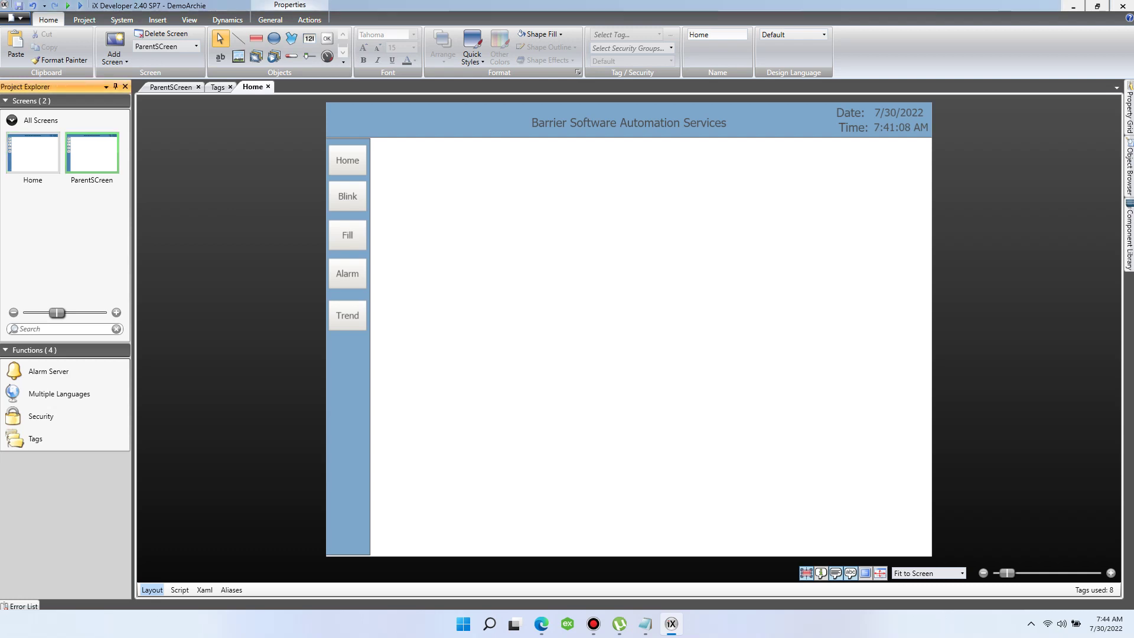
# Step: Add a second content screen beside Home and assign ParentSCreen as its parent screen
pyautogui.rightClick(48, 223)
pyautogui.click(88, 231)
pyautogui.rightClick(41, 216)
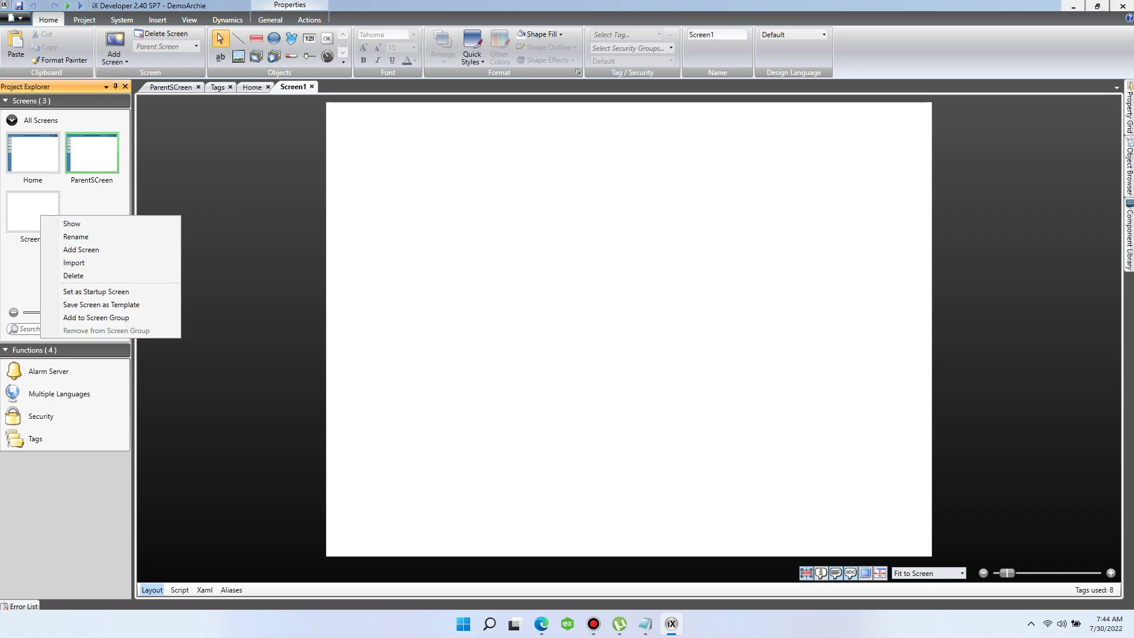
pyautogui.press('Escape')
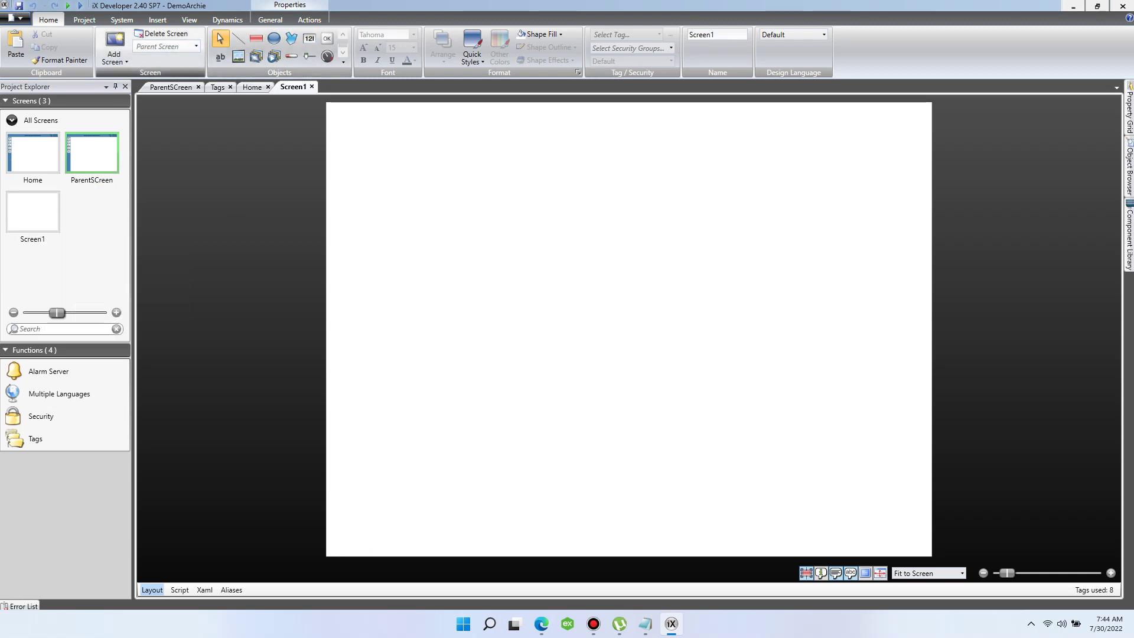
pyautogui.click(196, 46)
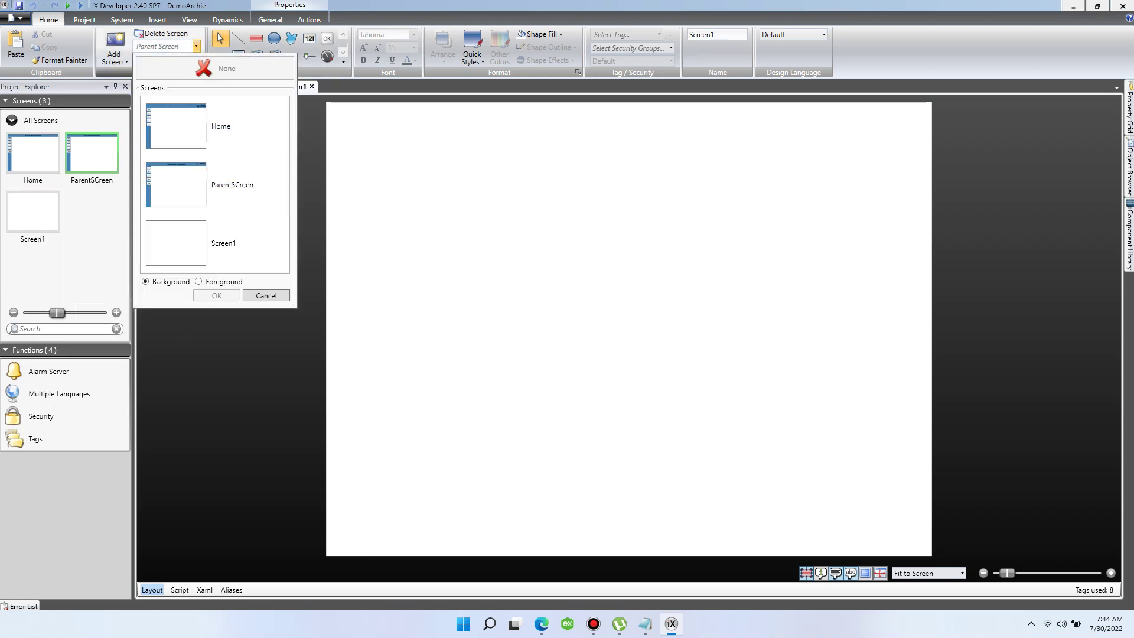
pyautogui.click(171, 186)
pyautogui.press('Return')
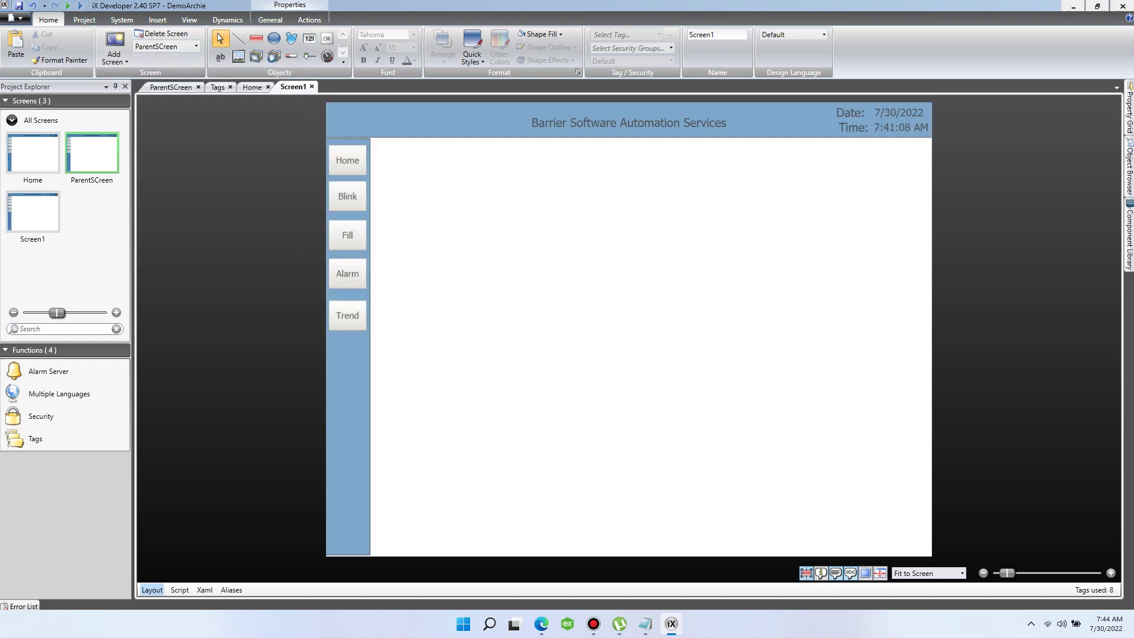
# Step: Rename the second content screen, Screen1, as "Blink" and accept saving the project
pyautogui.rightClick(40, 221)
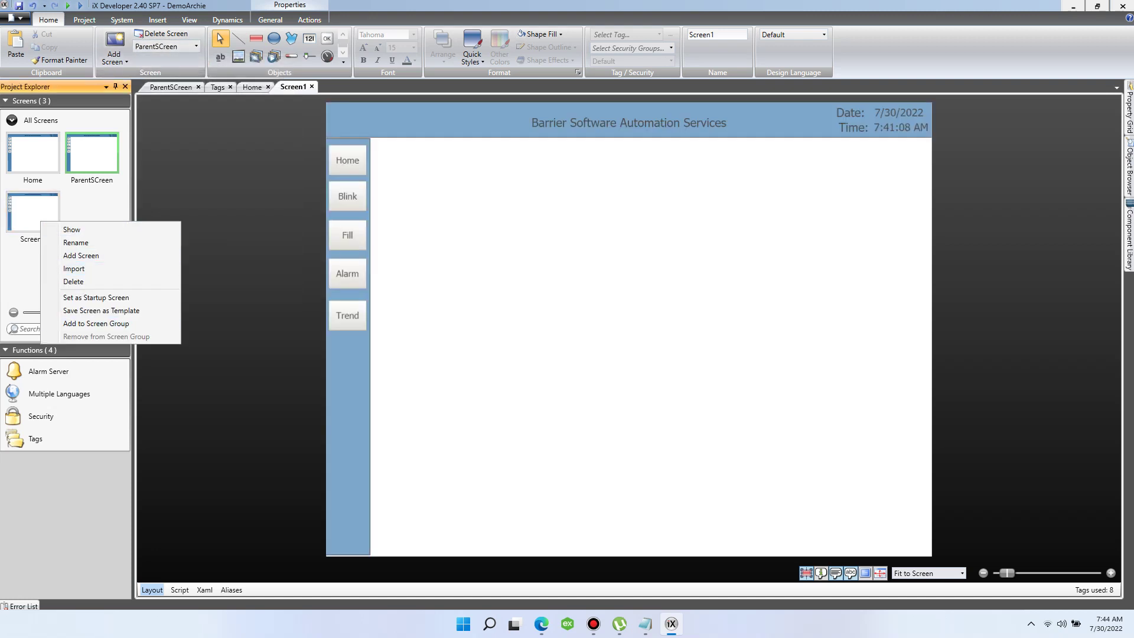
pyautogui.click(76, 242)
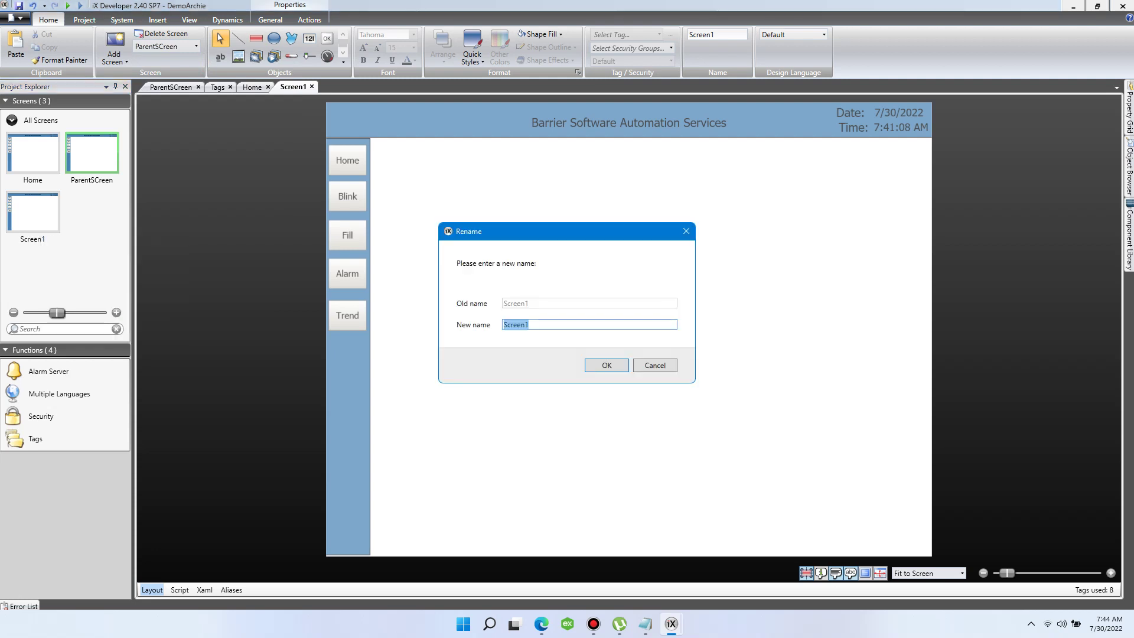
pyautogui.write('Blink')
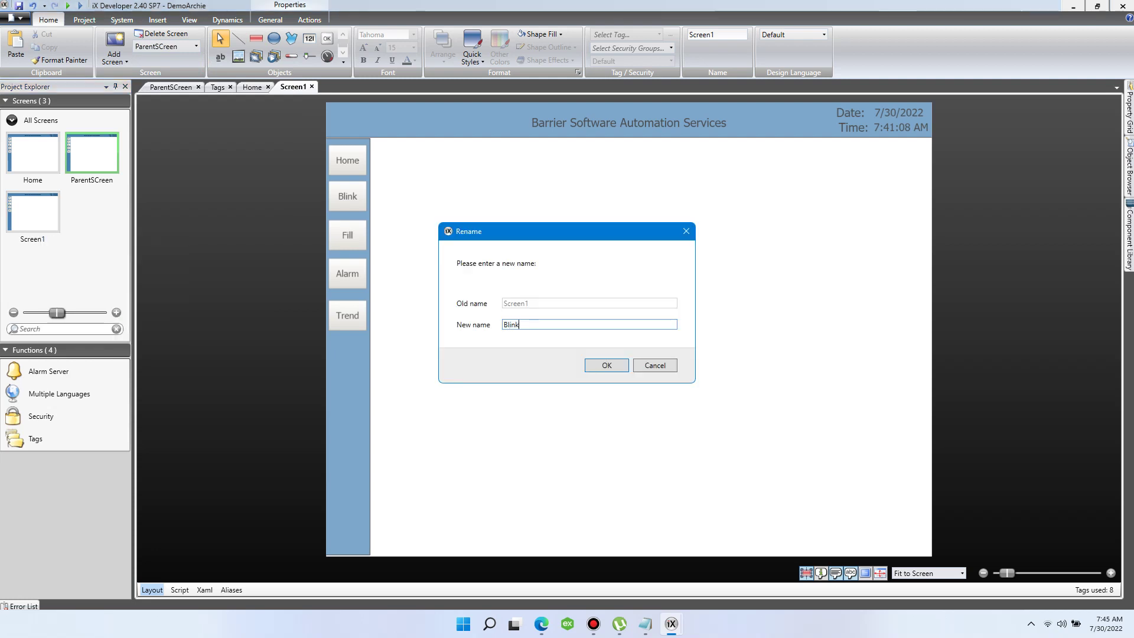
pyautogui.click(606, 365)
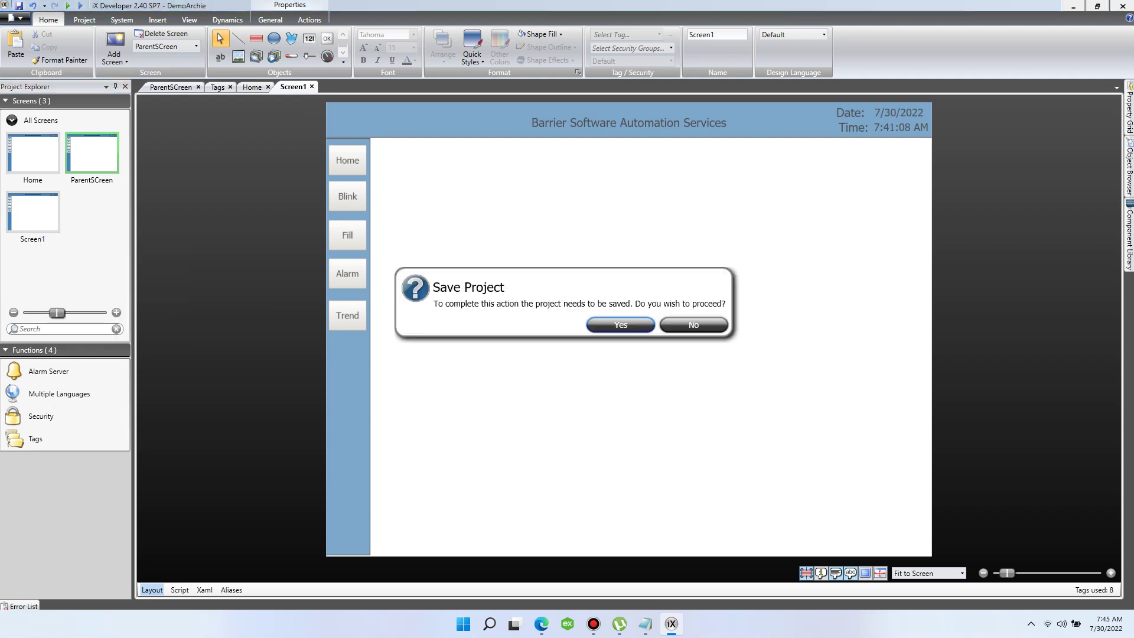
pyautogui.click(620, 326)
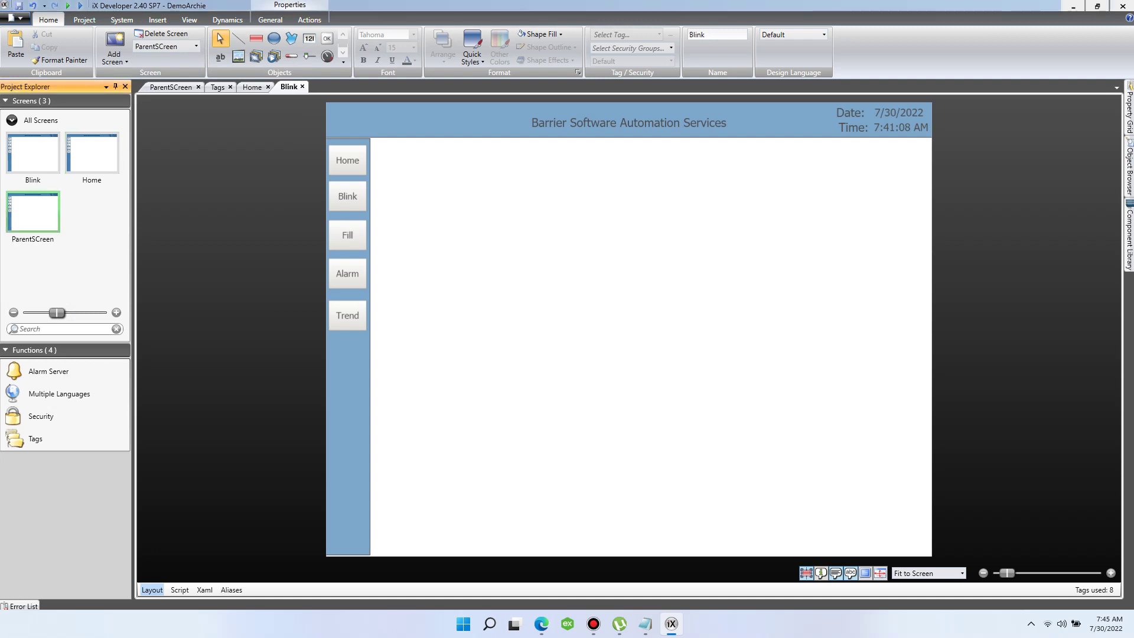
# Step: Add a third content screen after Blink and Home, with ParentSCreen as its background parent screen
pyautogui.rightClick(83, 244)
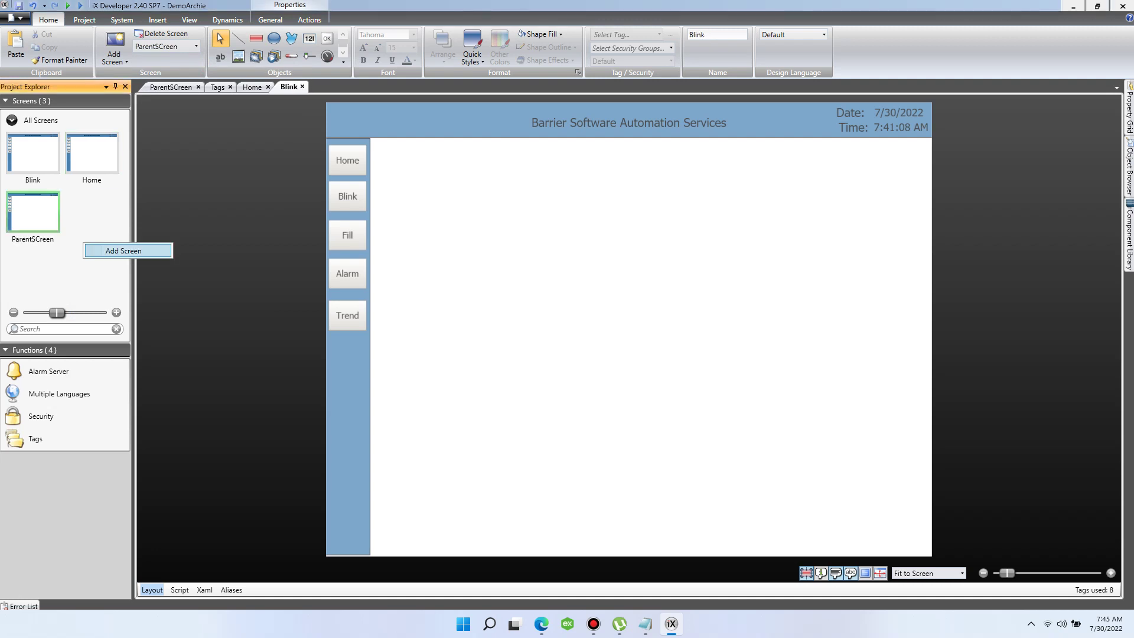
pyautogui.click(123, 250)
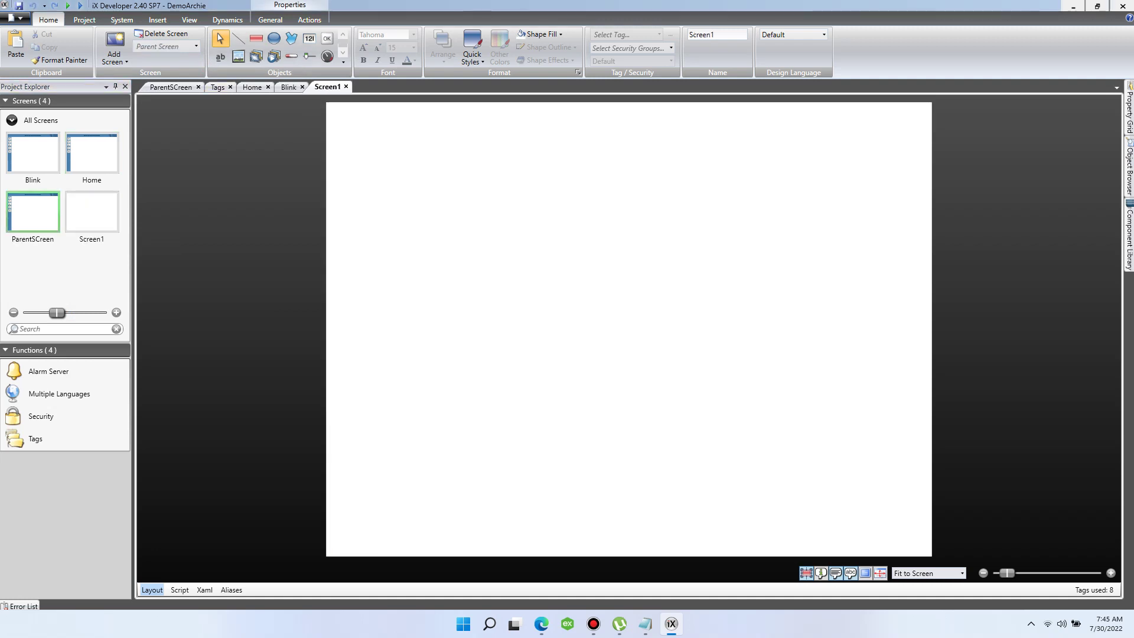
pyautogui.click(196, 46)
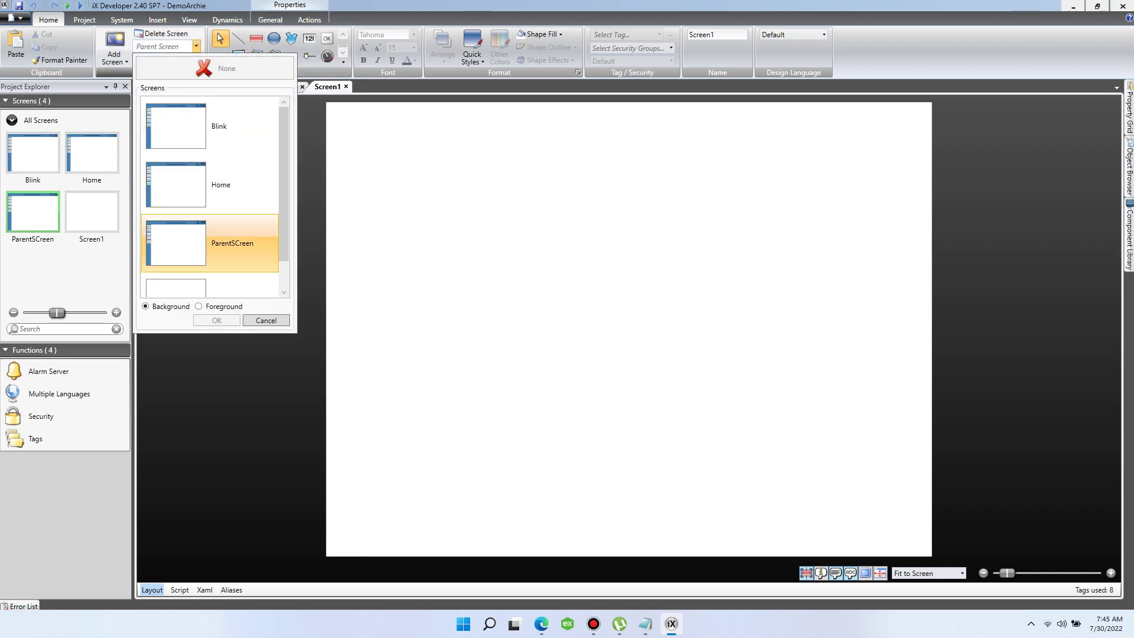
pyautogui.click(209, 243)
pyautogui.click(216, 320)
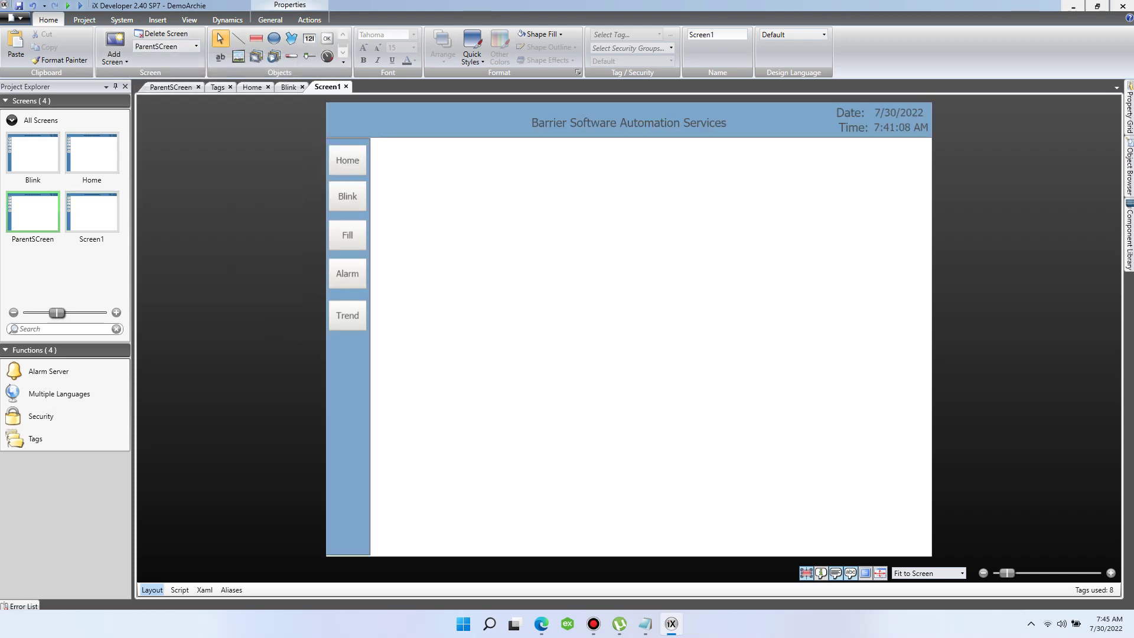
# Step: Rename the third content screen, Screen1, as "Fill" and accept saving the project
pyautogui.rightClick(469, 248)
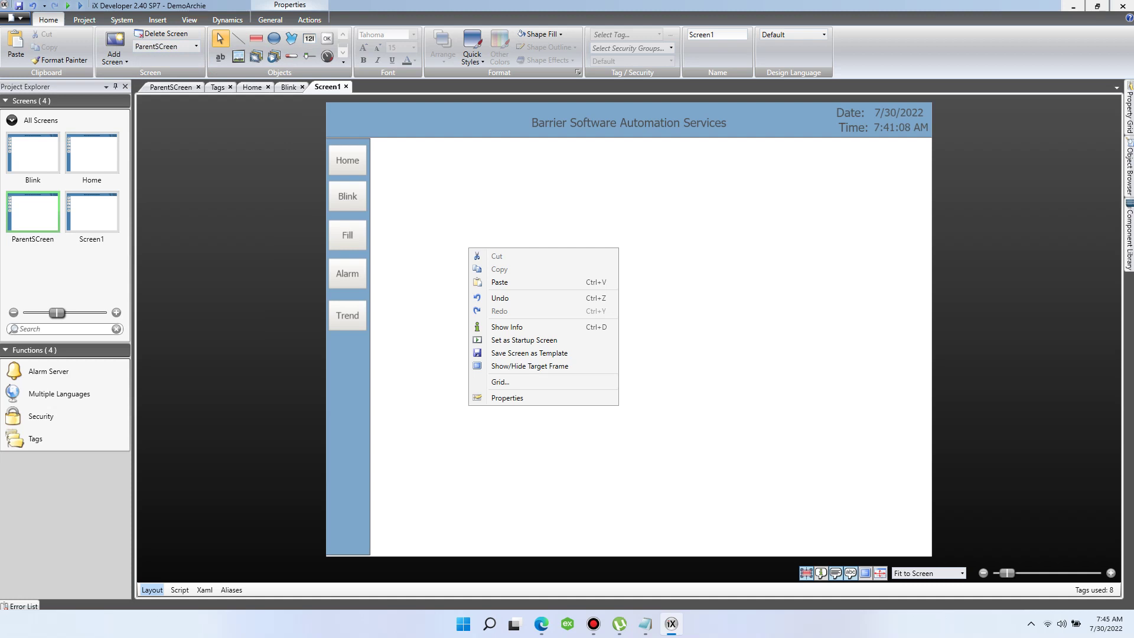
pyautogui.rightClick(93, 210)
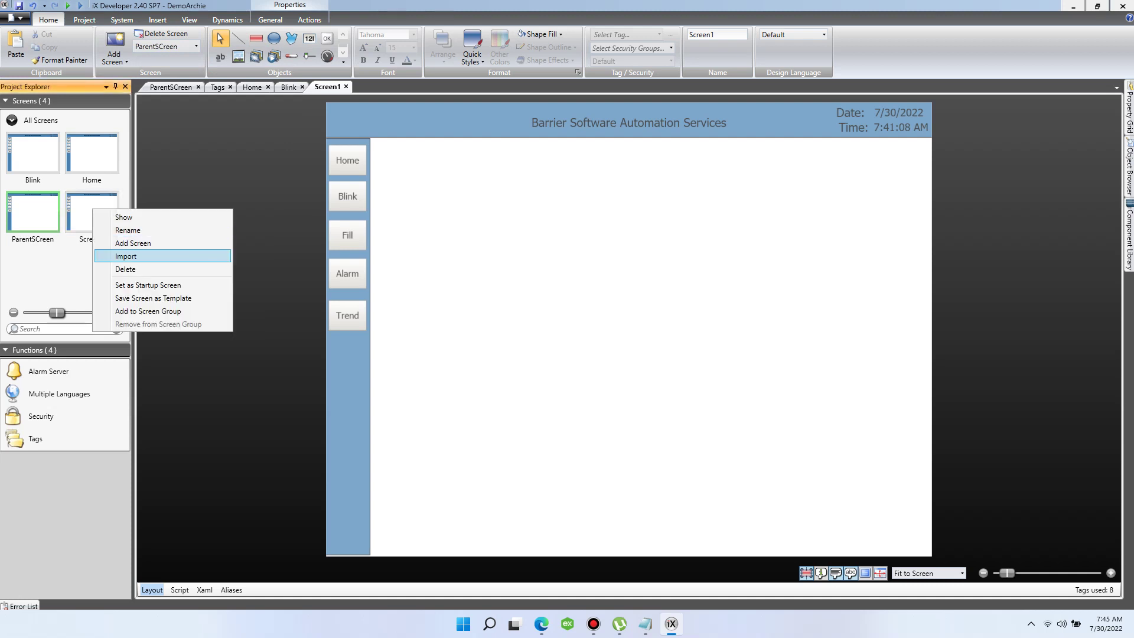
pyautogui.click(128, 230)
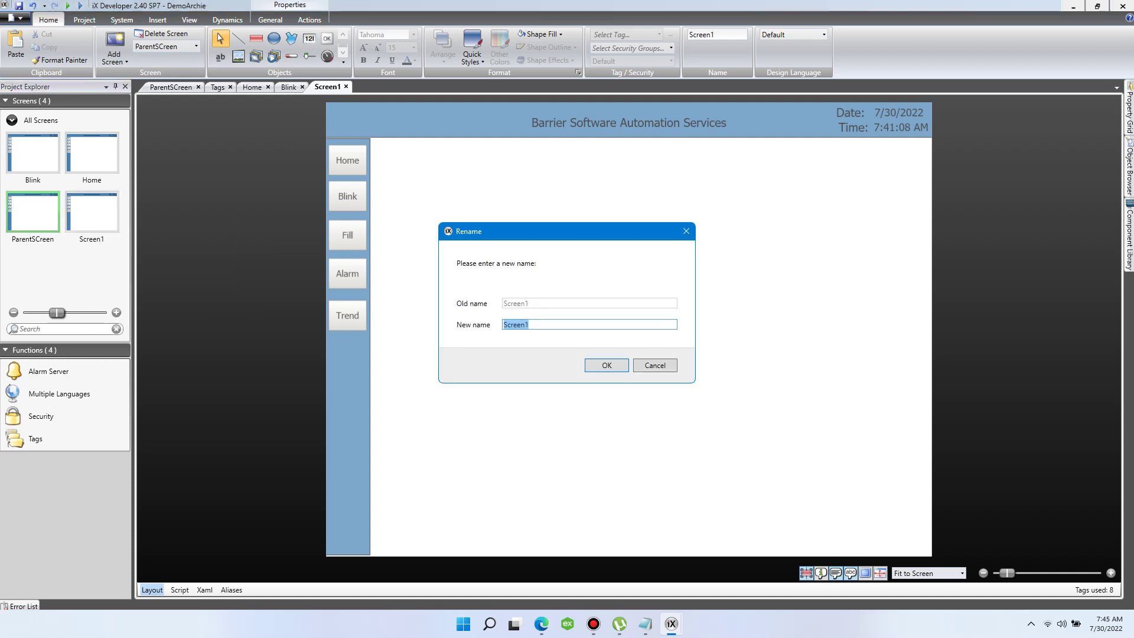
pyautogui.write('Gi')
pyautogui.press('BackSpace')
pyautogui.press('BackSpace')
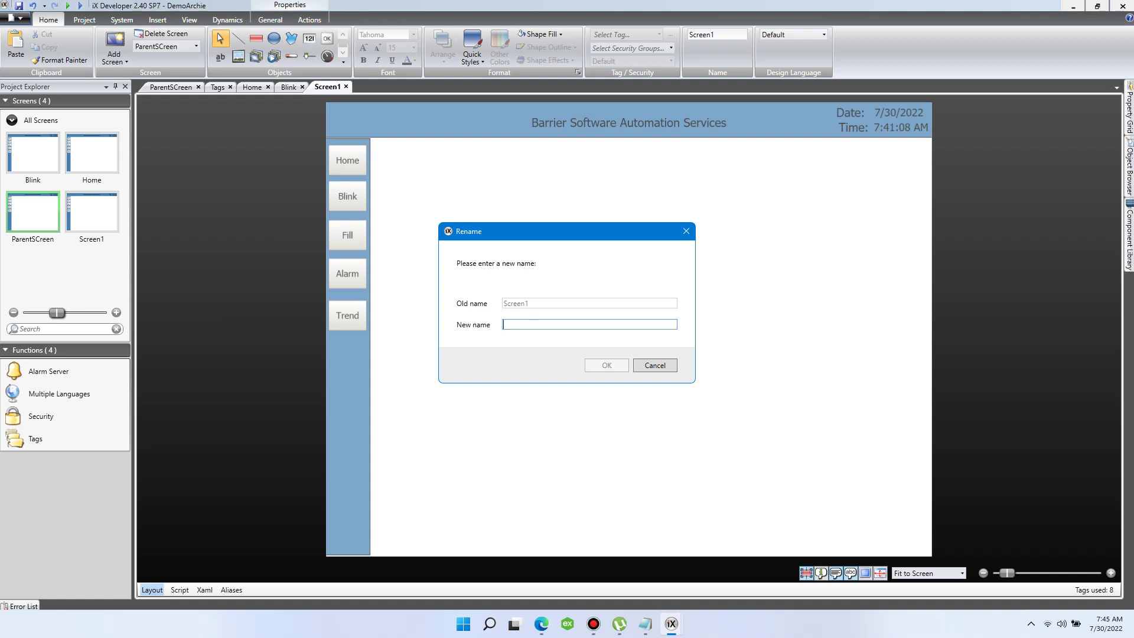
pyautogui.write('Fill')
pyautogui.press('Return')
pyautogui.press('Return')
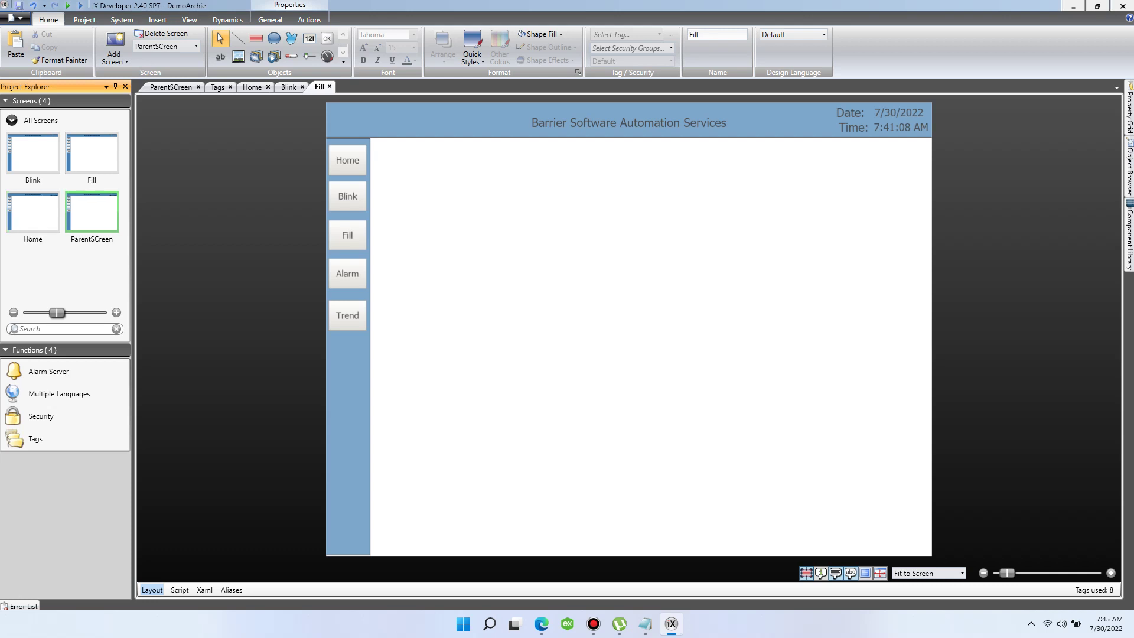
# Step: Add a fourth content screen to the project and assign ParentSCreen as its background parent screen
pyautogui.rightClick(58, 264)
pyautogui.click(100, 271)
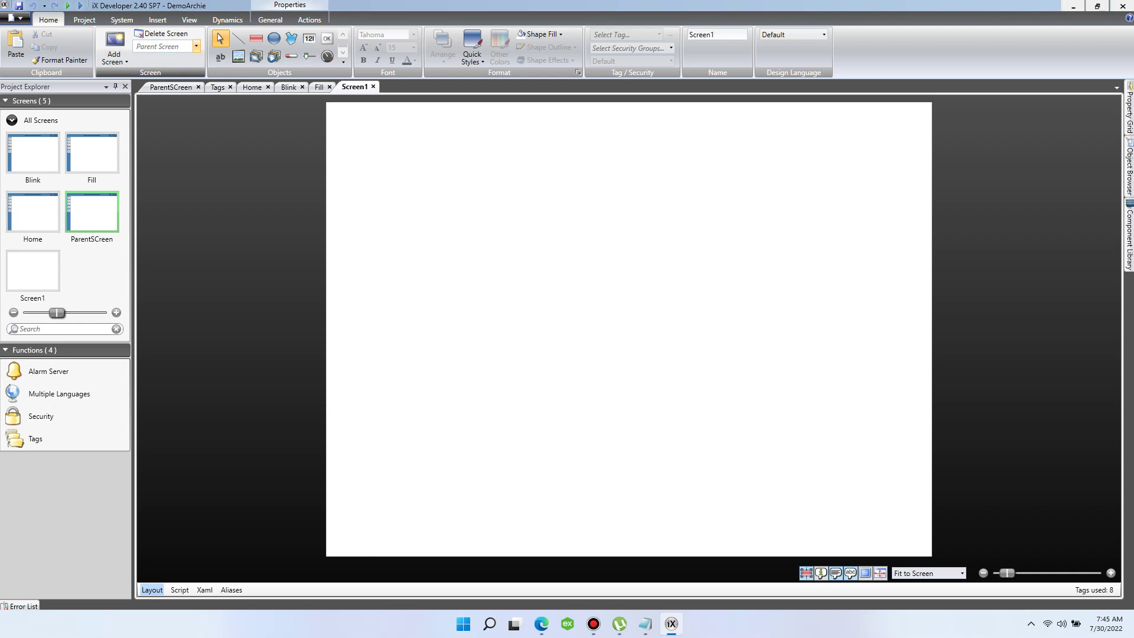
pyautogui.click(196, 46)
pyautogui.scroll(-1, 212, 196)
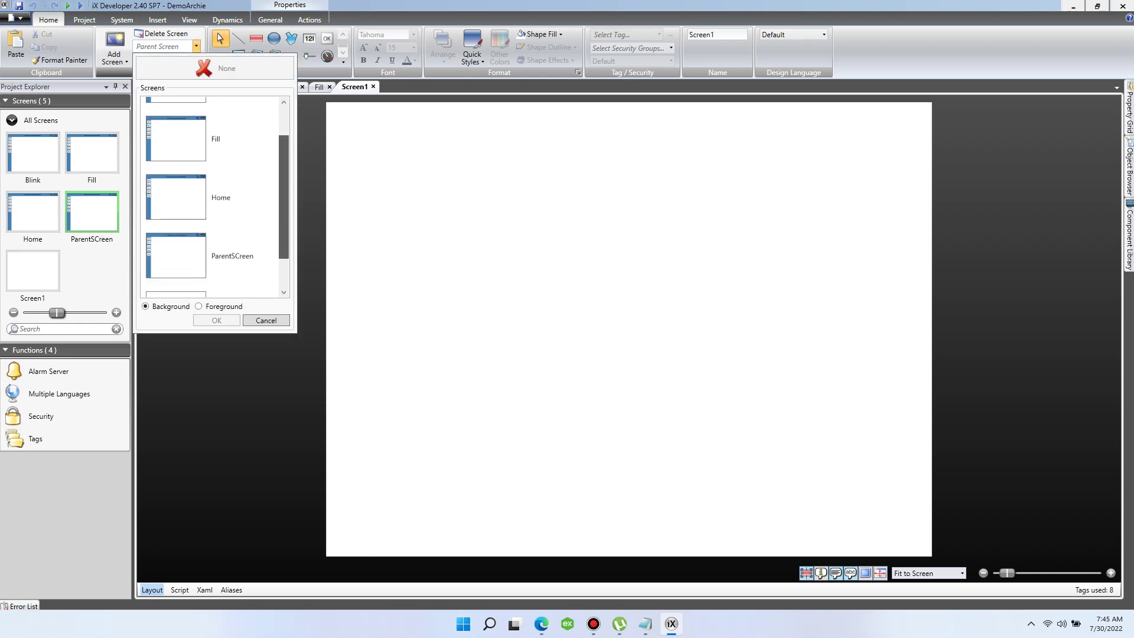
pyautogui.click(212, 256)
pyautogui.click(216, 320)
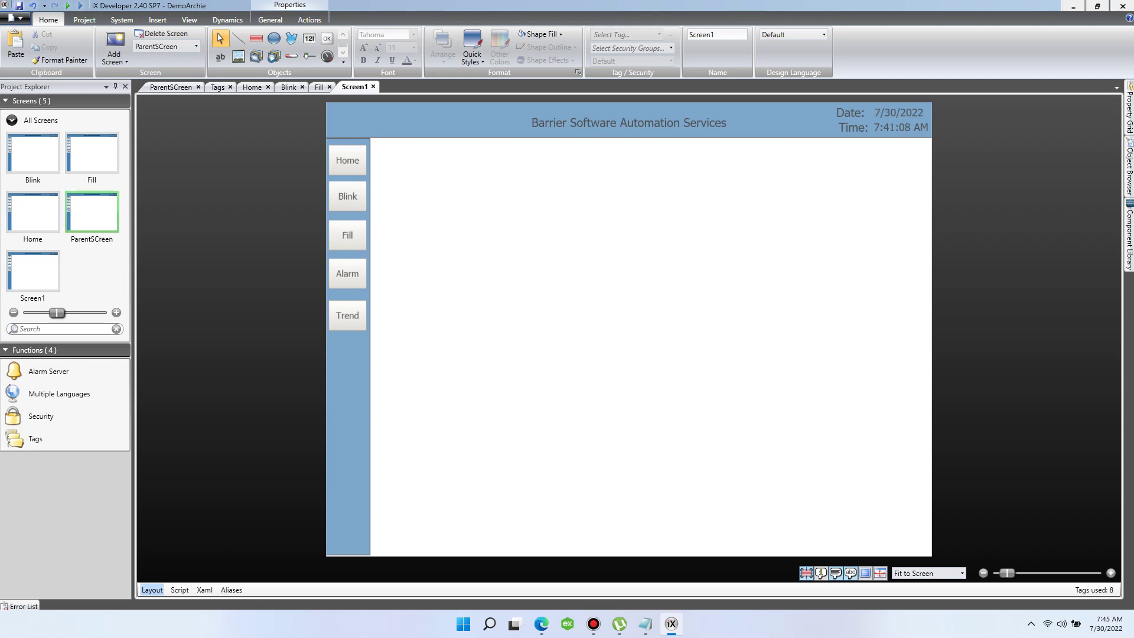
# Step: Rename the fourth content screen, Screen1, as "Alarm" and accept saving the project
pyautogui.rightClick(42, 263)
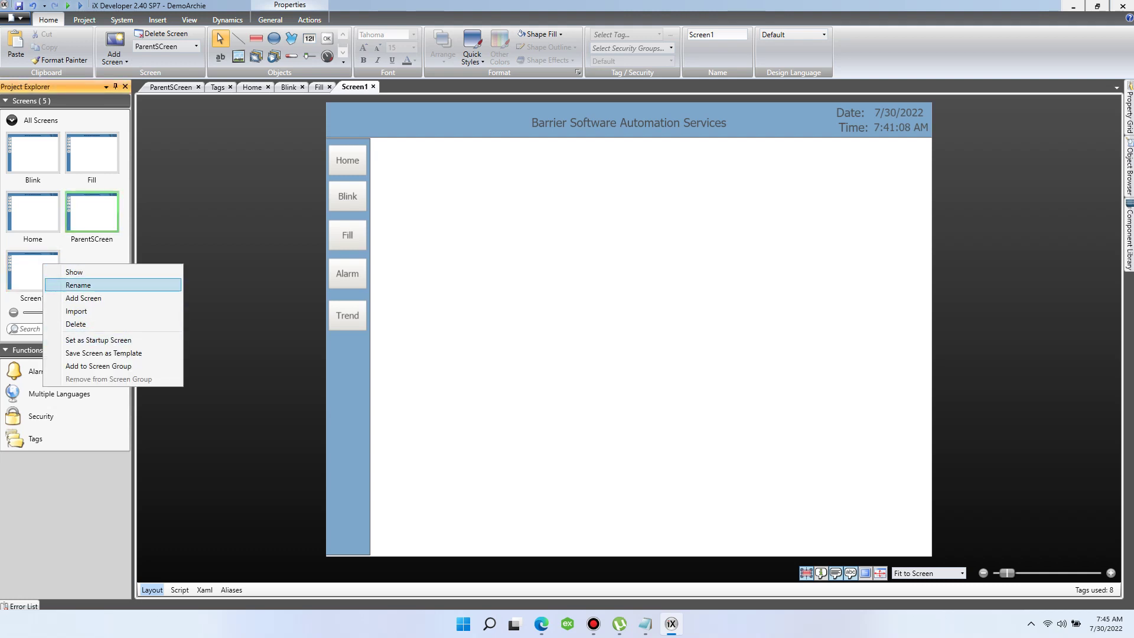
pyautogui.press('Return')
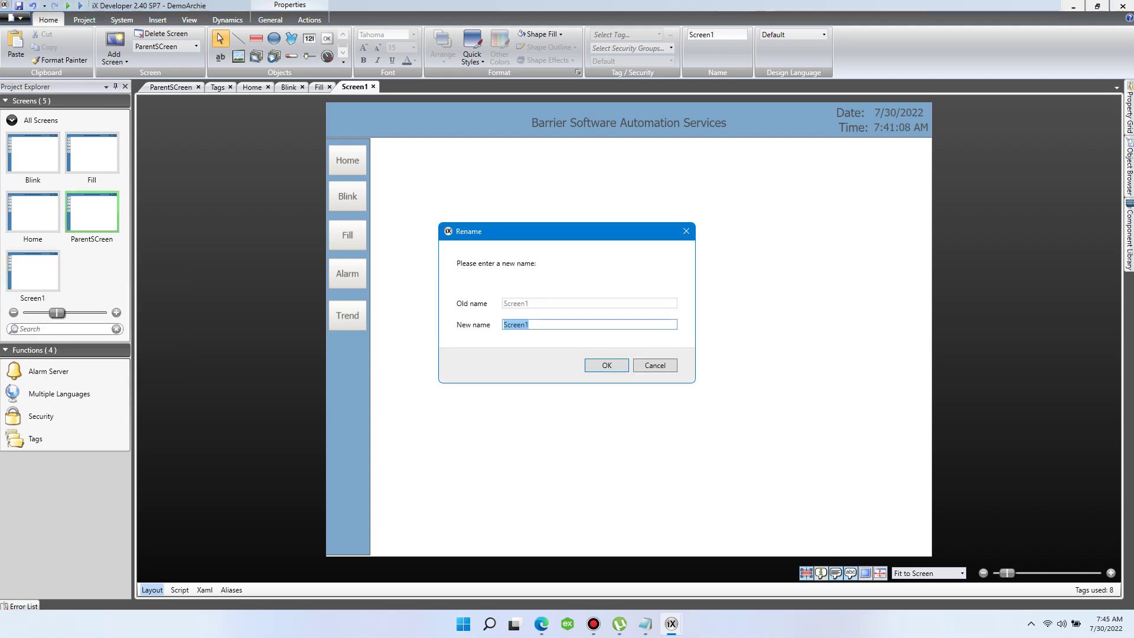
pyautogui.write('Alarm')
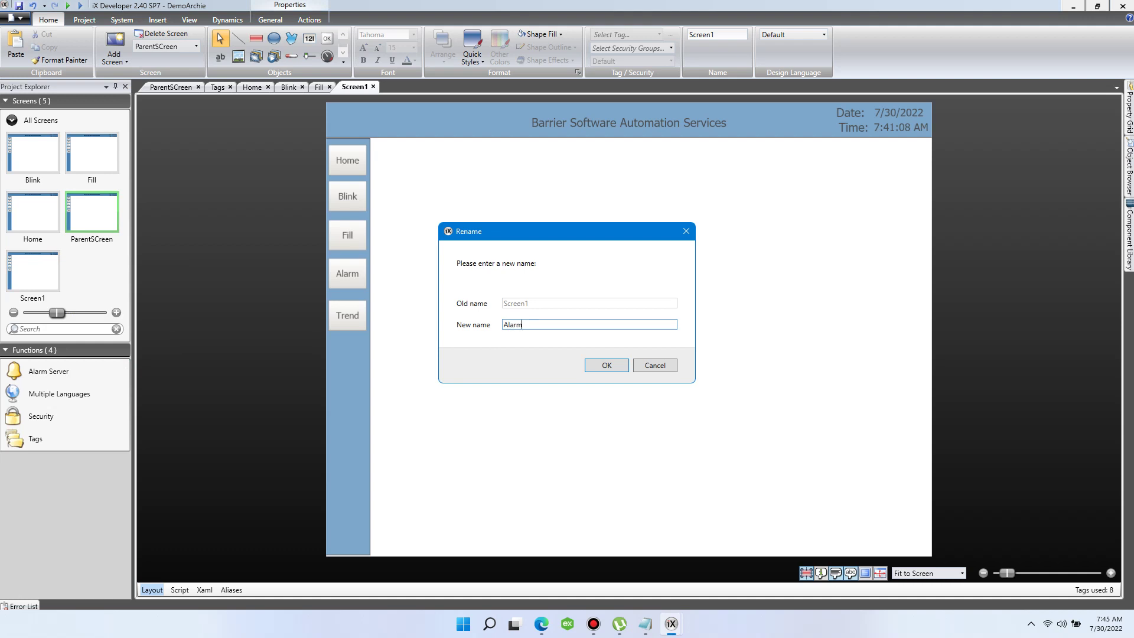
pyautogui.press('Return')
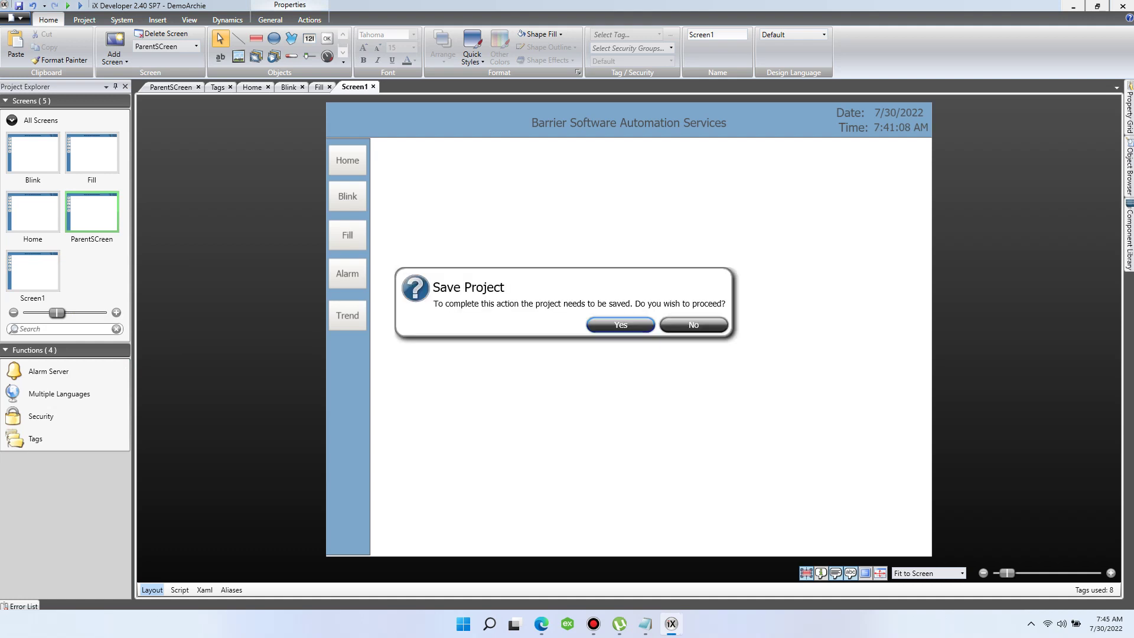
pyautogui.press('Return')
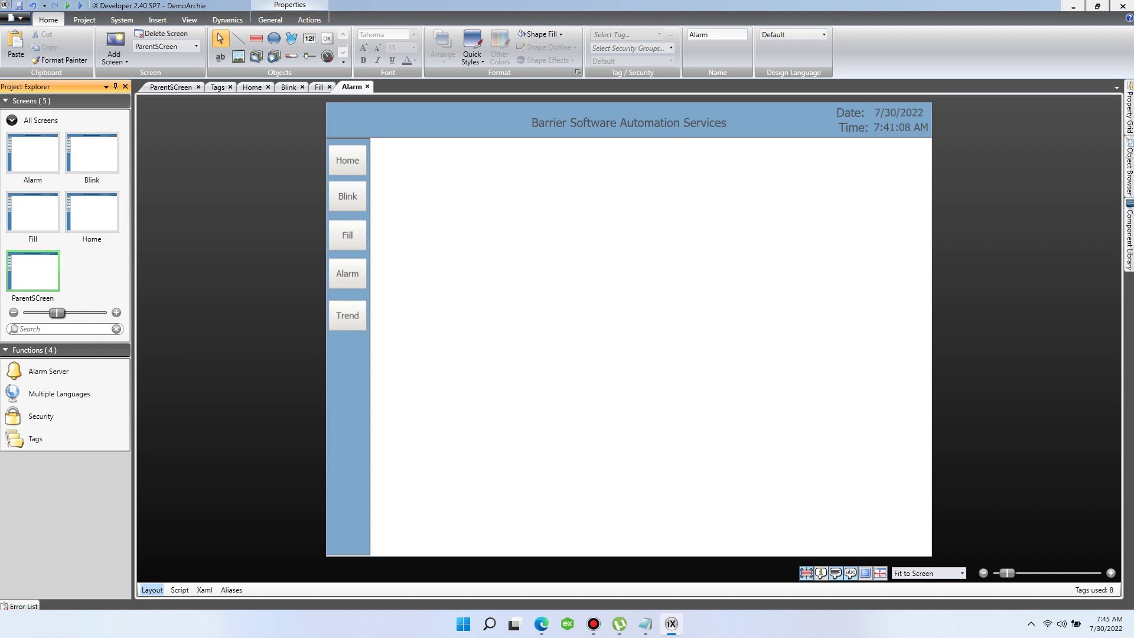
# Step: Add a fifth content screen to the project with ParentSCreen as its background parent screen
pyautogui.rightClick(81, 265)
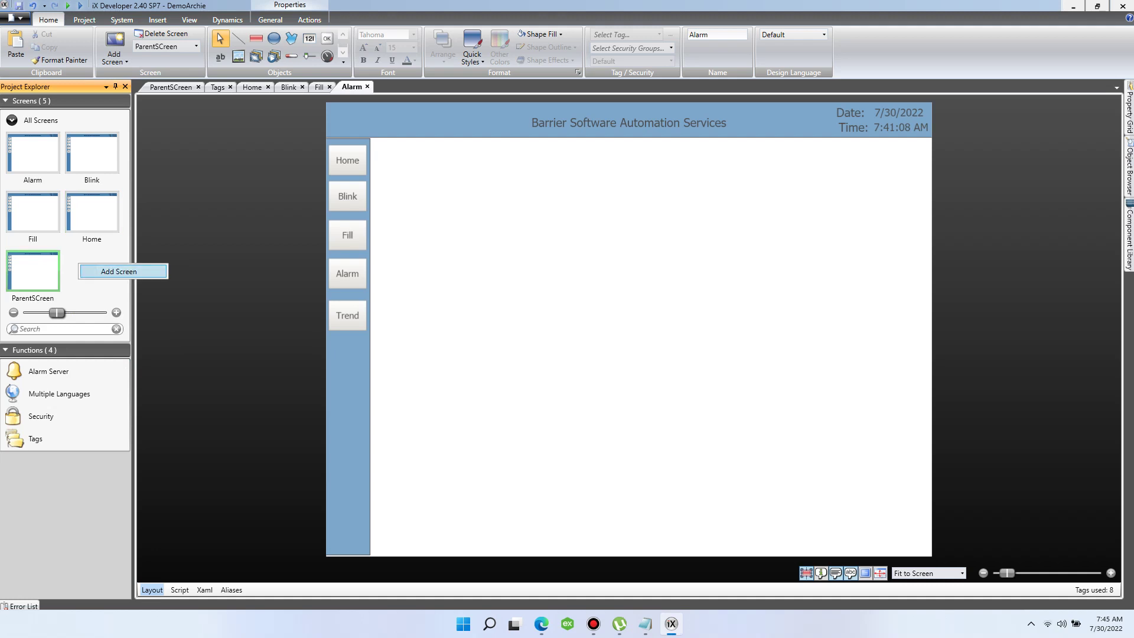
pyautogui.click(118, 271)
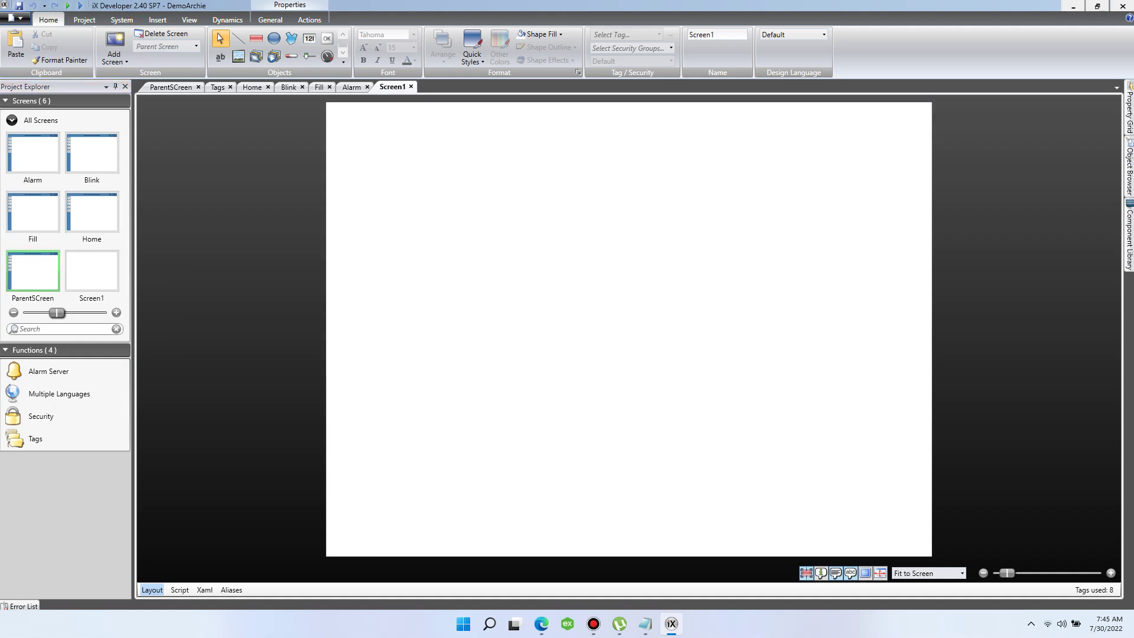
pyautogui.click(196, 46)
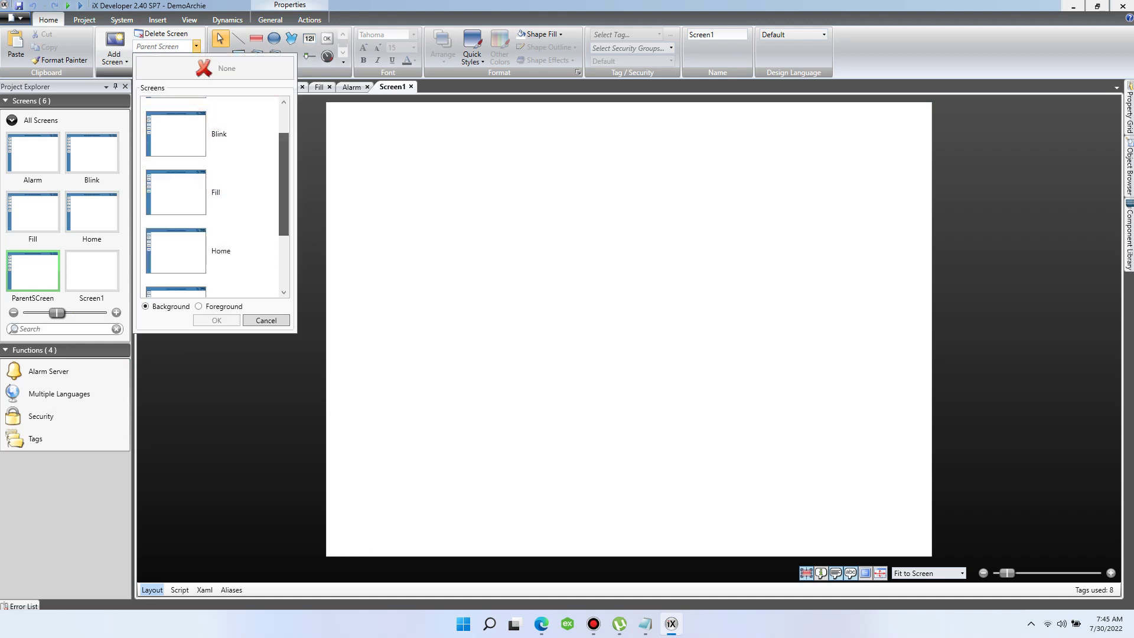
pyautogui.scroll(-3, 212, 197)
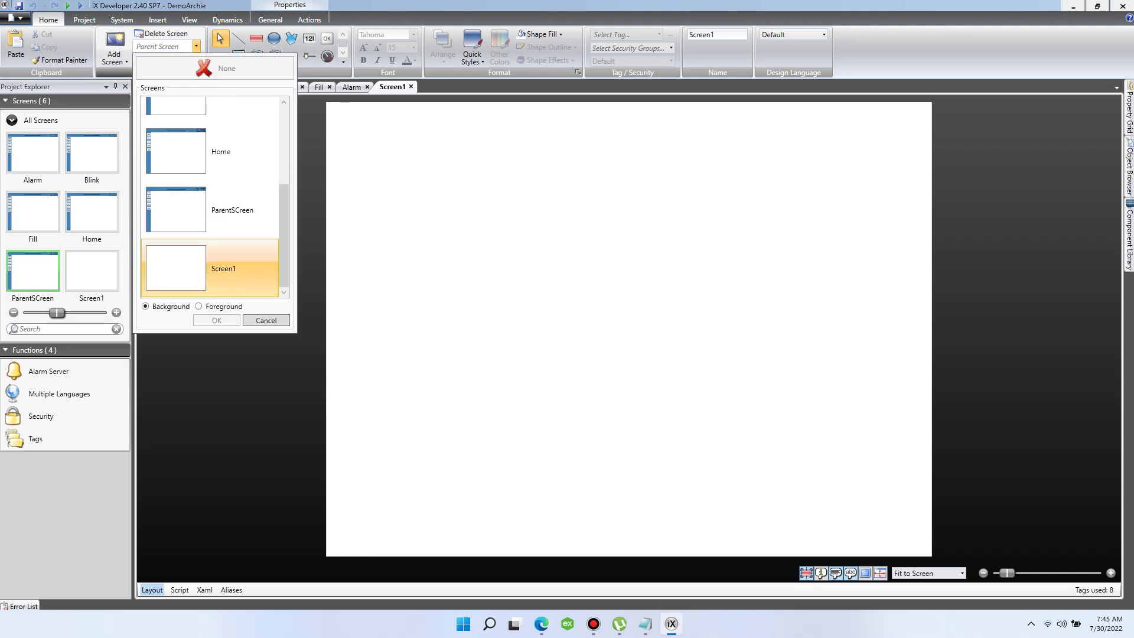
pyautogui.doubleClick(210, 210)
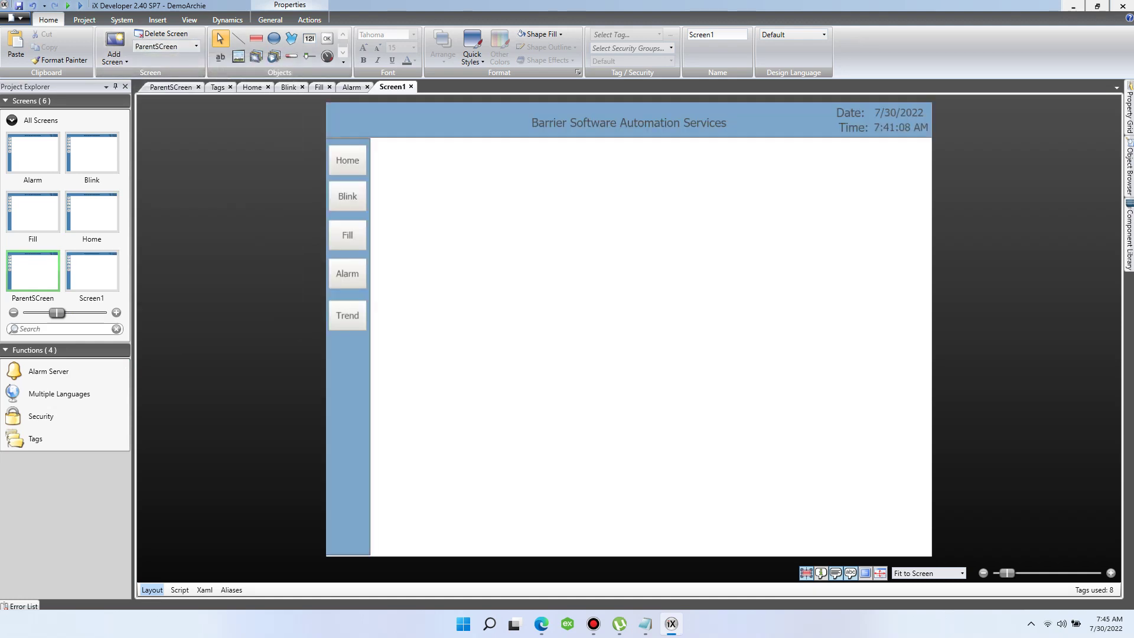
# Step: Rename the fifth content screen, Screen1, as "Trend" and accept saving the project
pyautogui.rightClick(578, 271)
pyautogui.rightClick(92, 266)
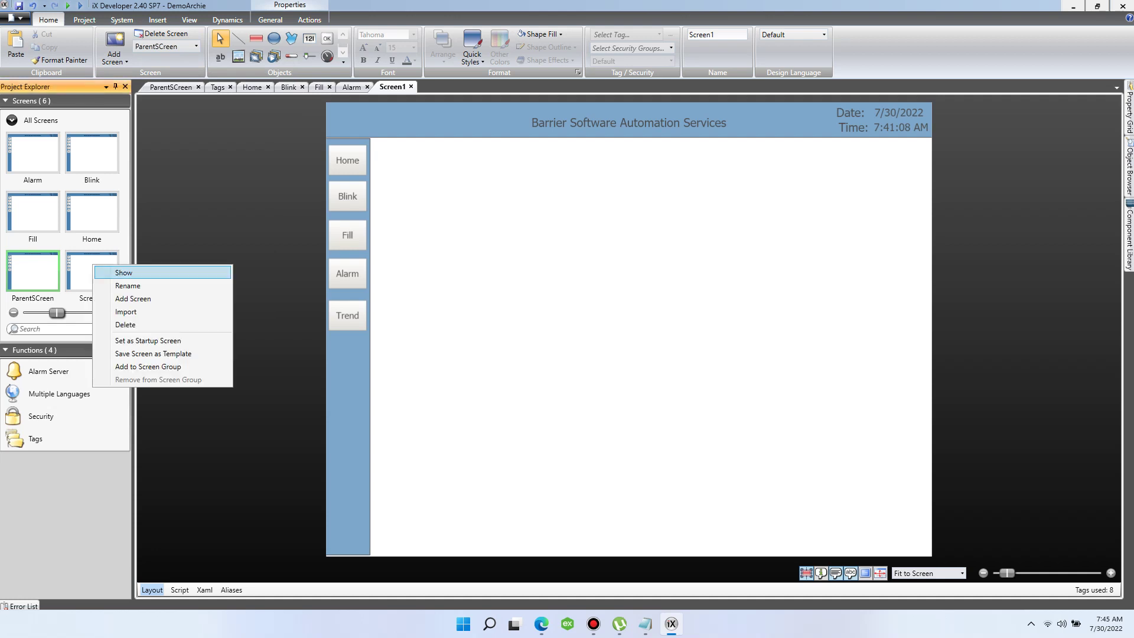
pyautogui.click(128, 285)
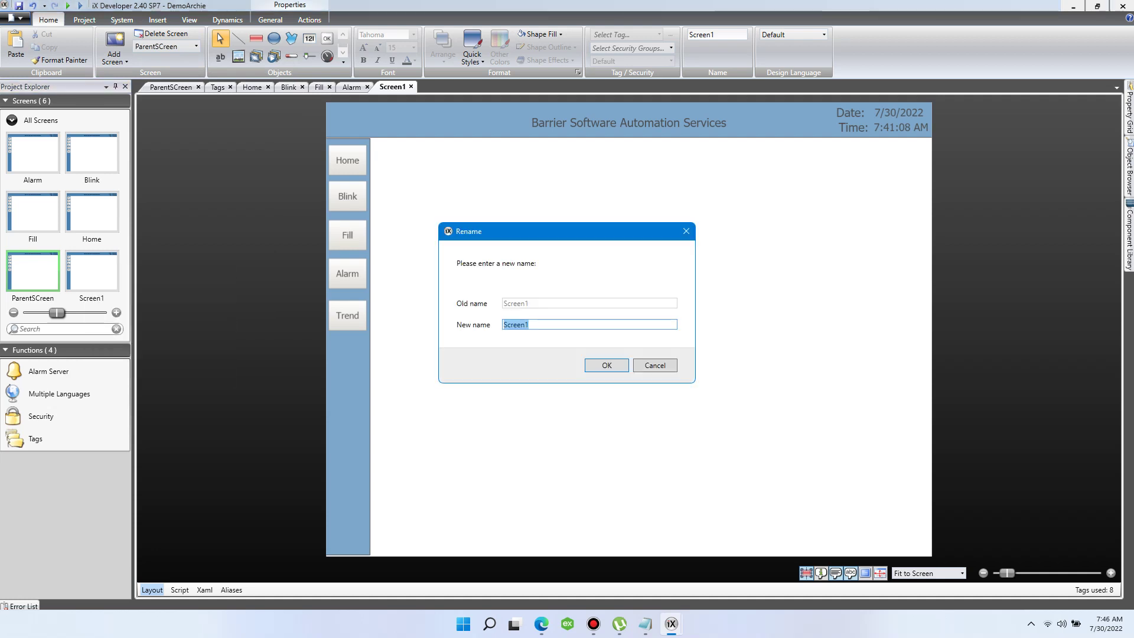
pyautogui.write('Tren')
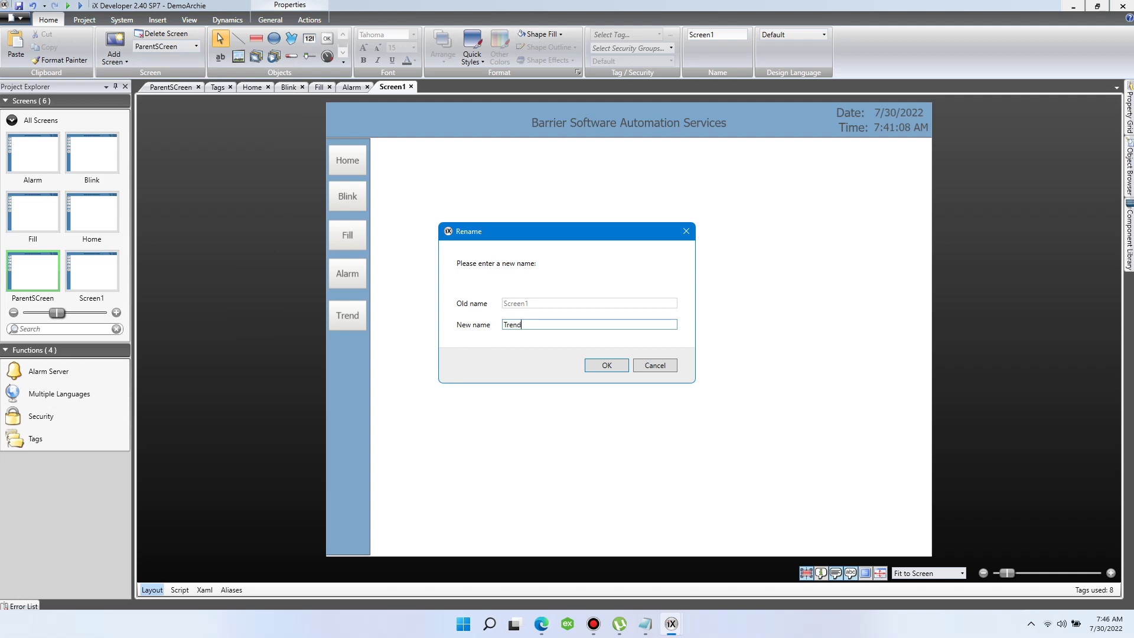
pyautogui.write('d')
pyautogui.press('Return')
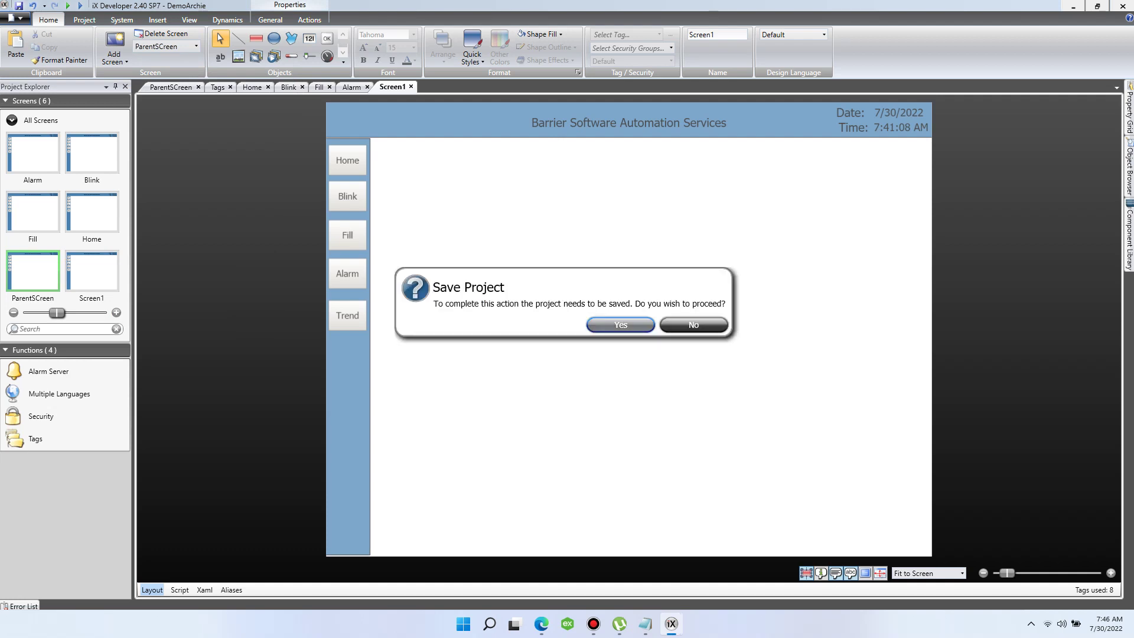
pyautogui.press('Return')
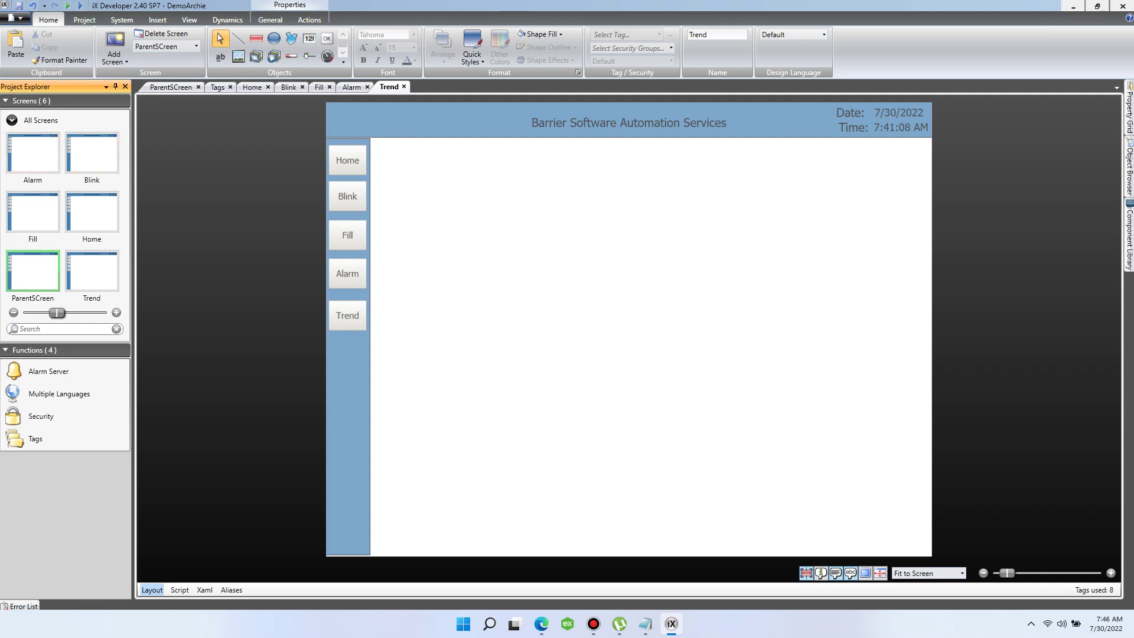
# Step: On ParentSCreen, give the Home button a Mouse Down action of Show Screen with Home as the target screen
pyautogui.click(32, 270)
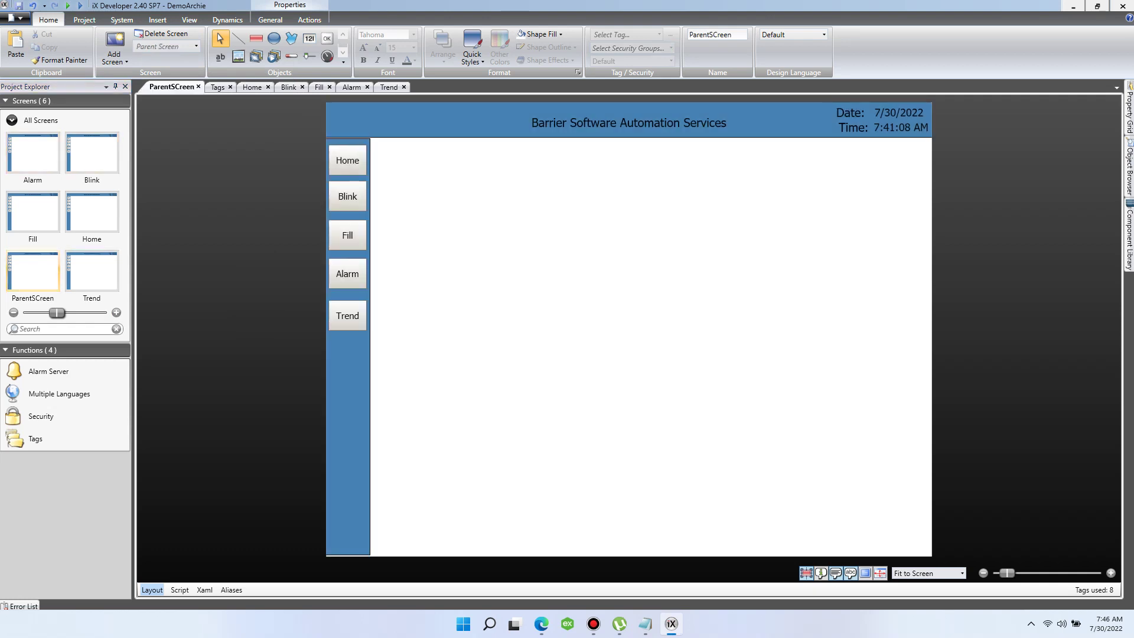
pyautogui.click(348, 161)
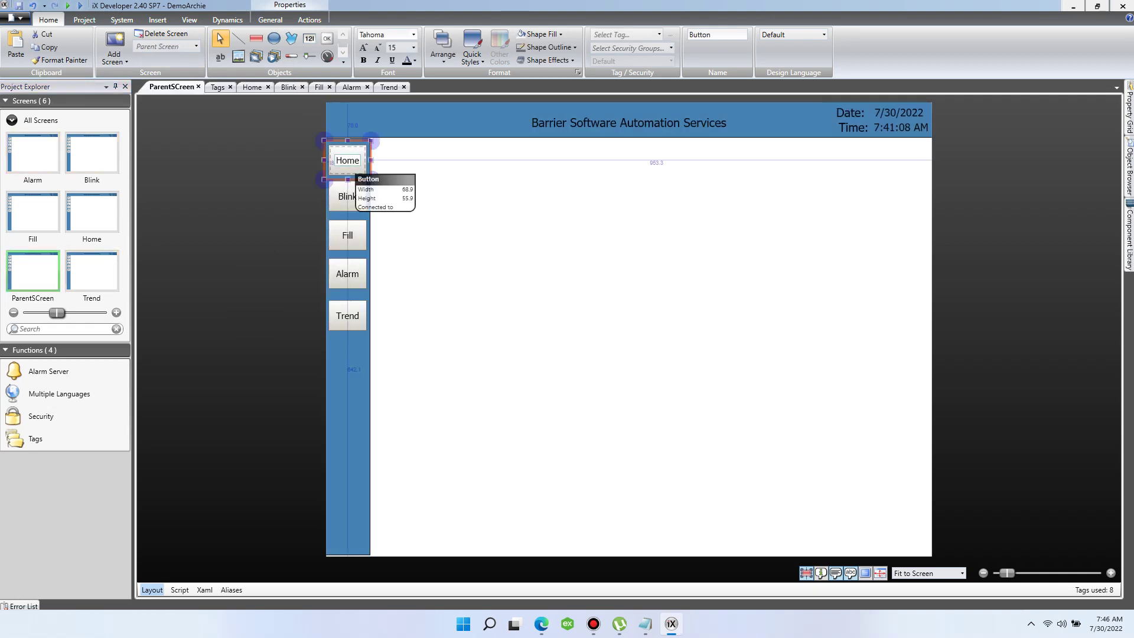
pyautogui.doubleClick(348, 160)
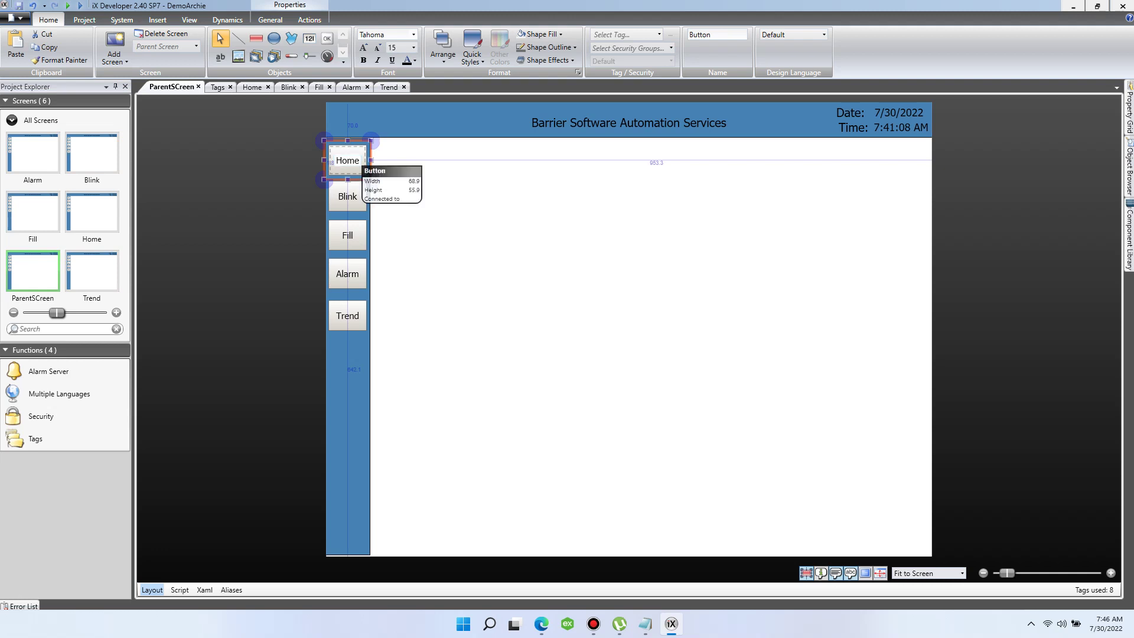
pyautogui.click(270, 20)
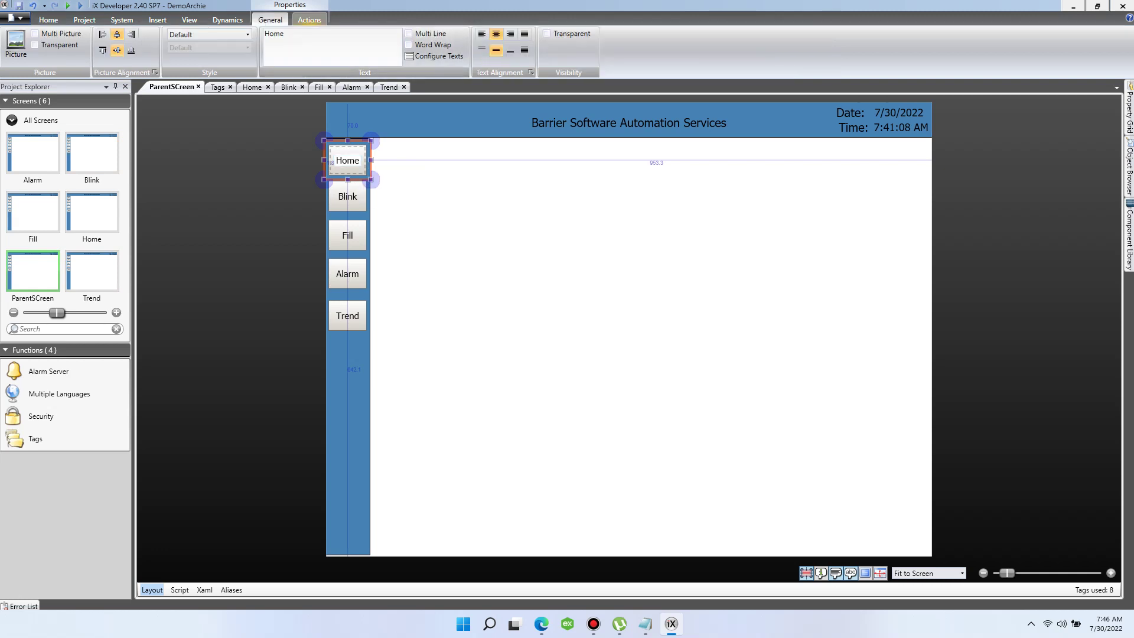
pyautogui.click(310, 19)
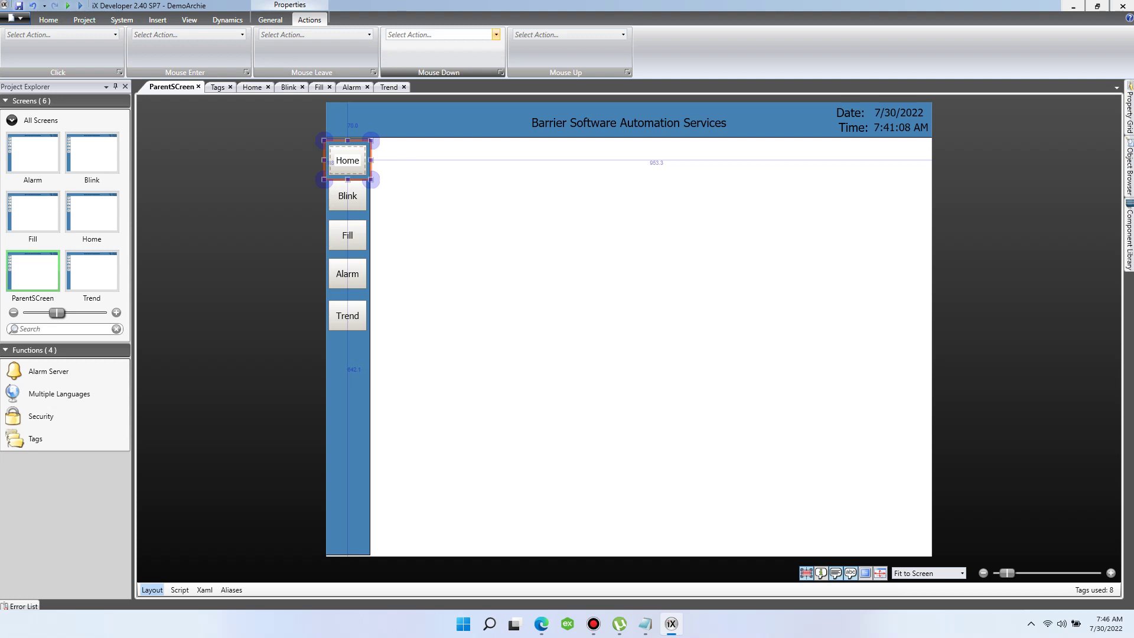
pyautogui.click(496, 35)
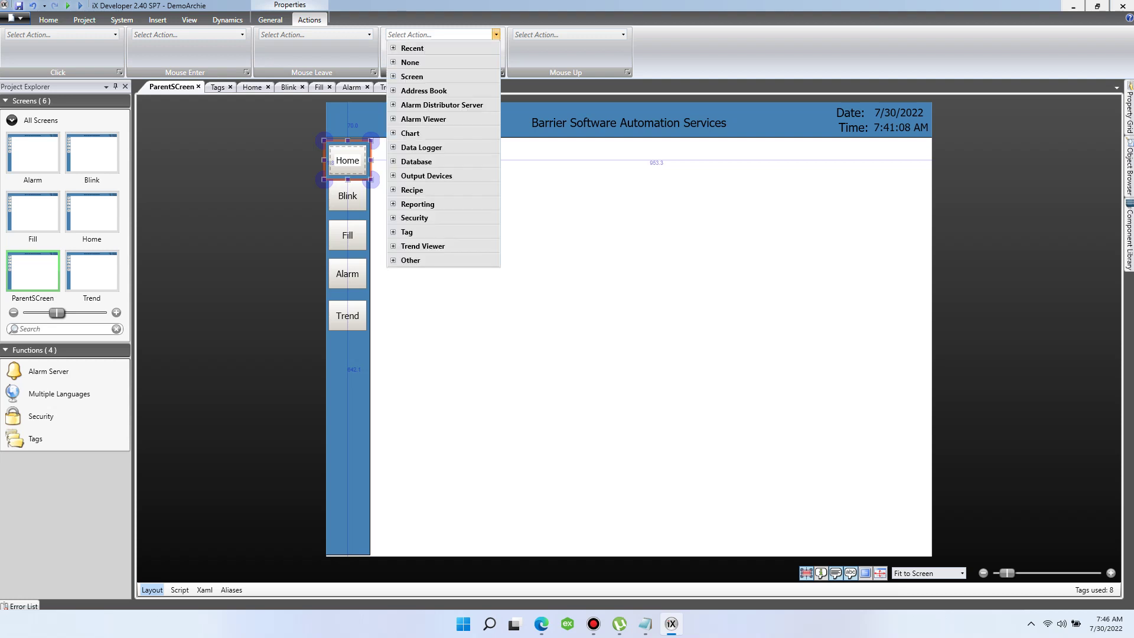
pyautogui.click(412, 77)
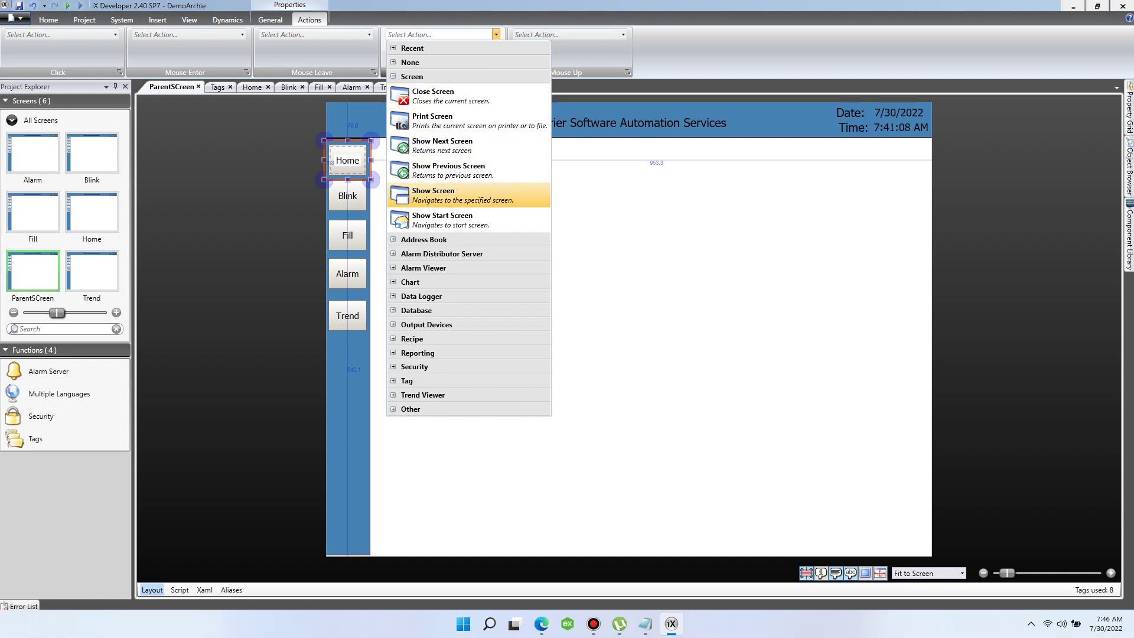
pyautogui.click(437, 195)
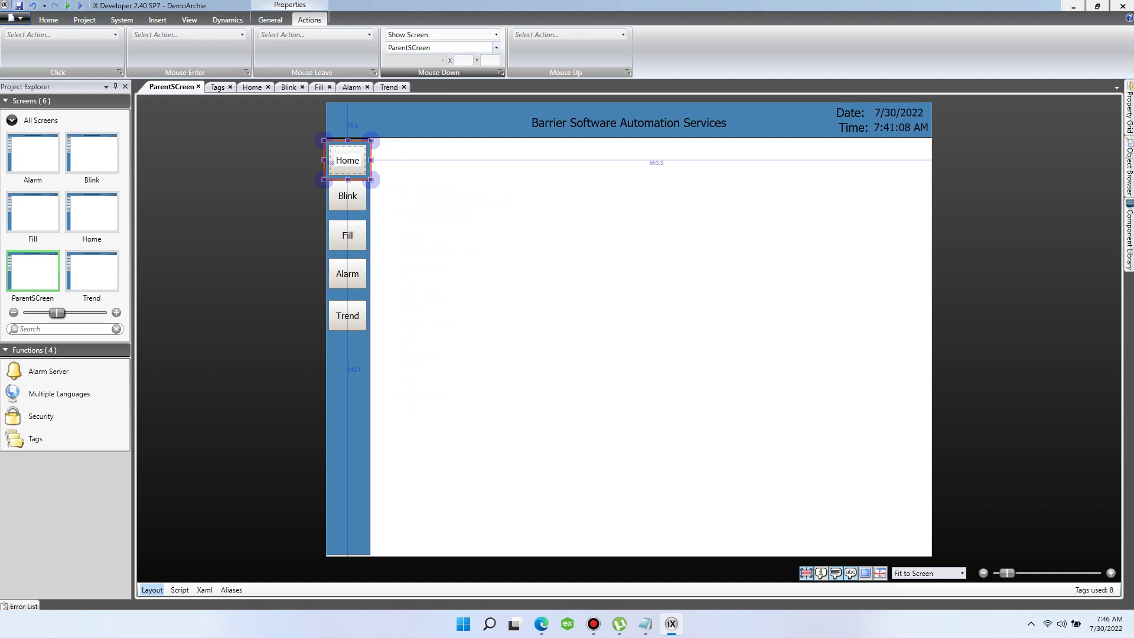
pyautogui.click(495, 47)
pyautogui.scroll(1, 442, 156)
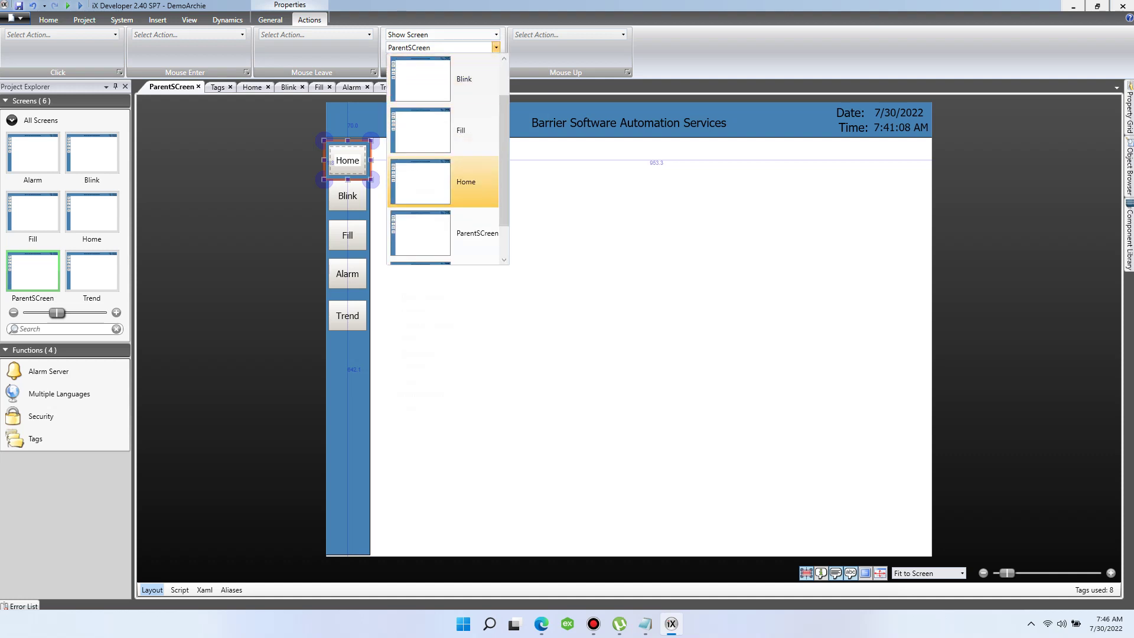
pyautogui.click(443, 181)
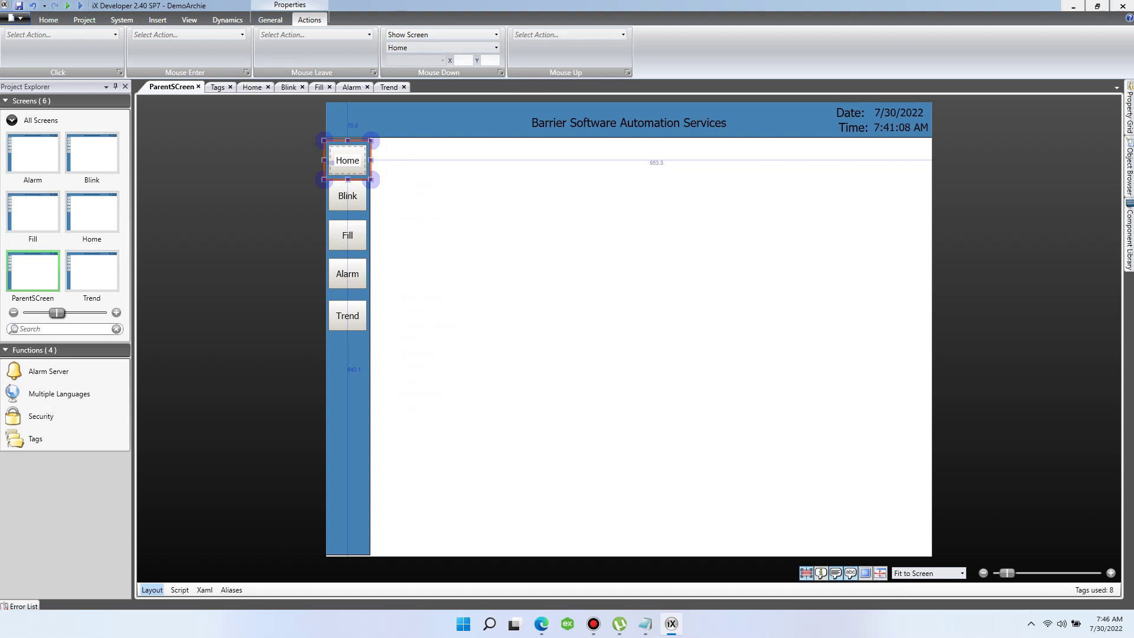
# Step: Give the Blink button on ParentSCreen a Mouse Down action of Show Screen with Blink as the target screen
pyautogui.click(348, 195)
pyautogui.click(495, 34)
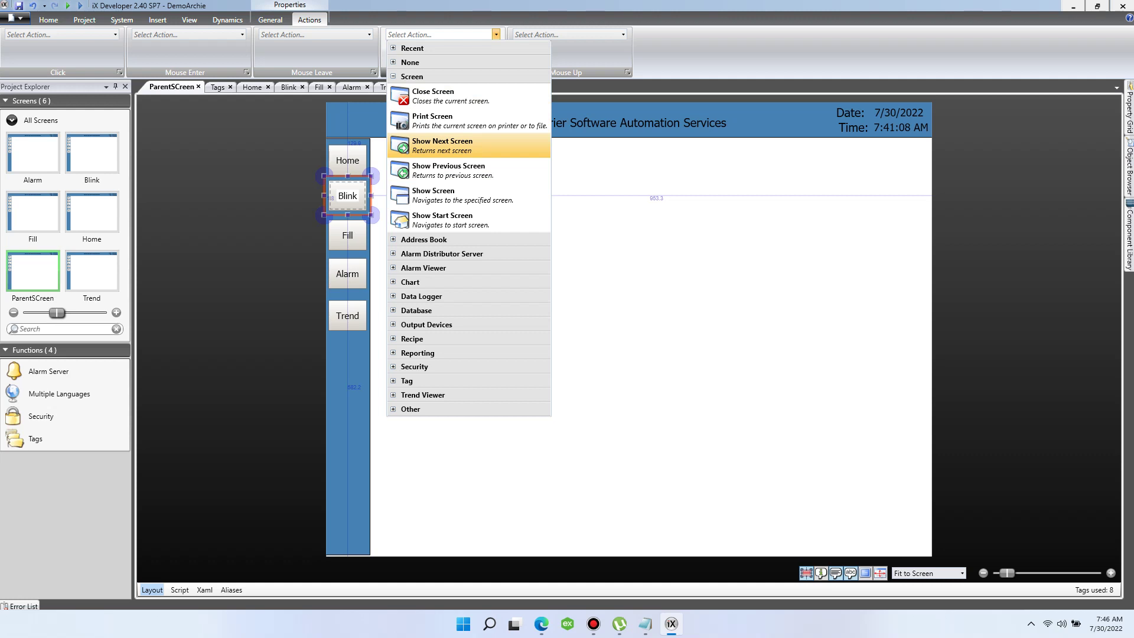
pyautogui.click(442, 145)
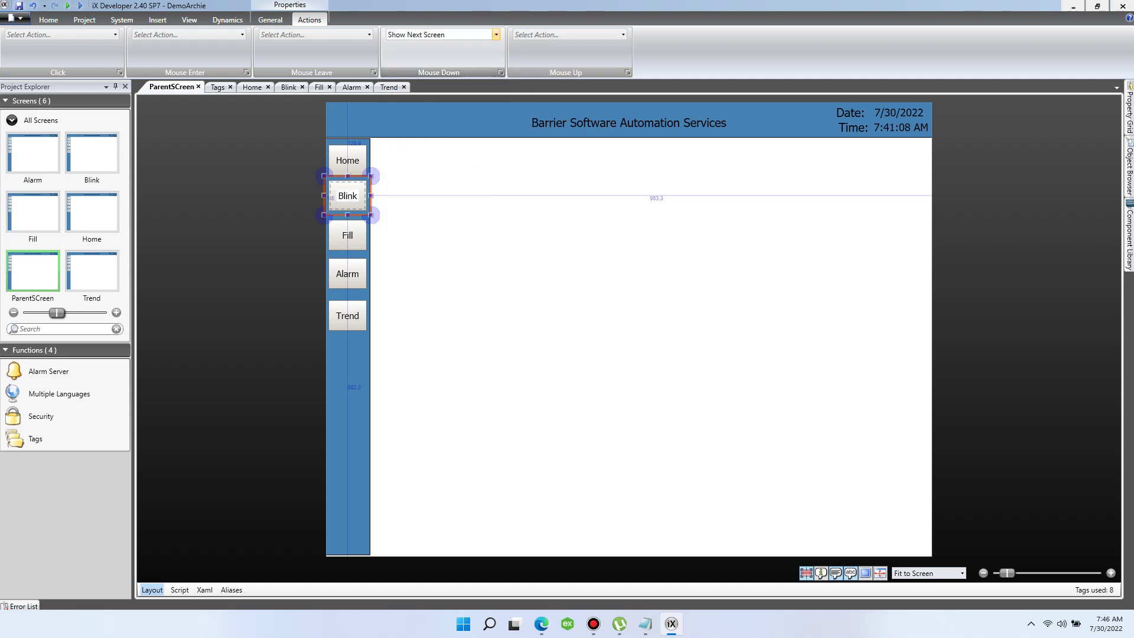
pyautogui.click(495, 34)
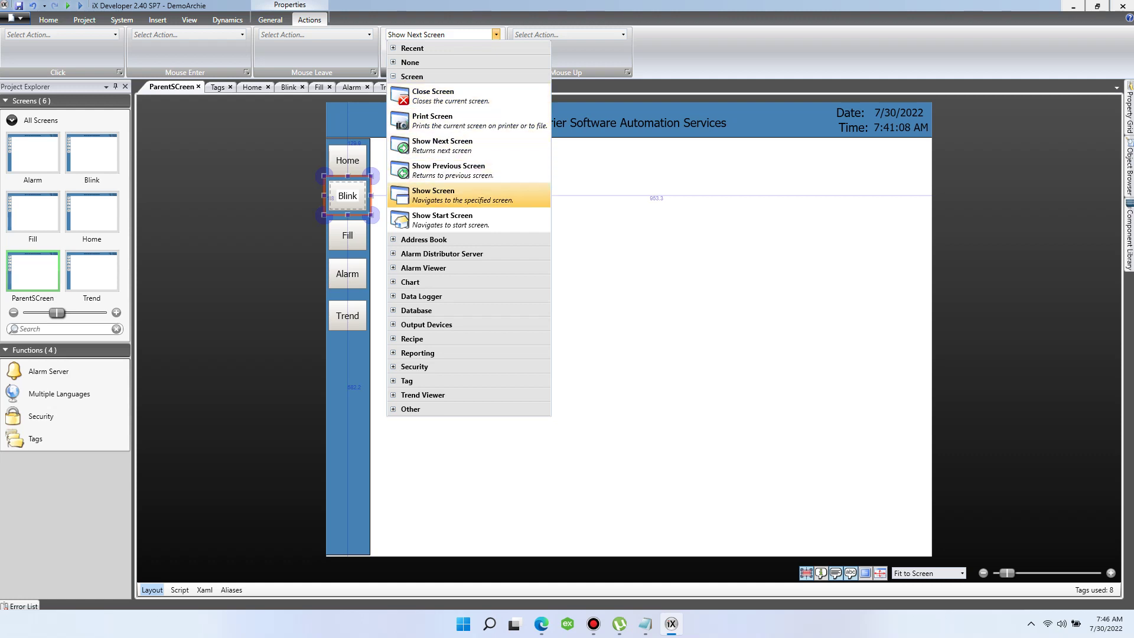
pyautogui.click(460, 194)
pyautogui.click(495, 47)
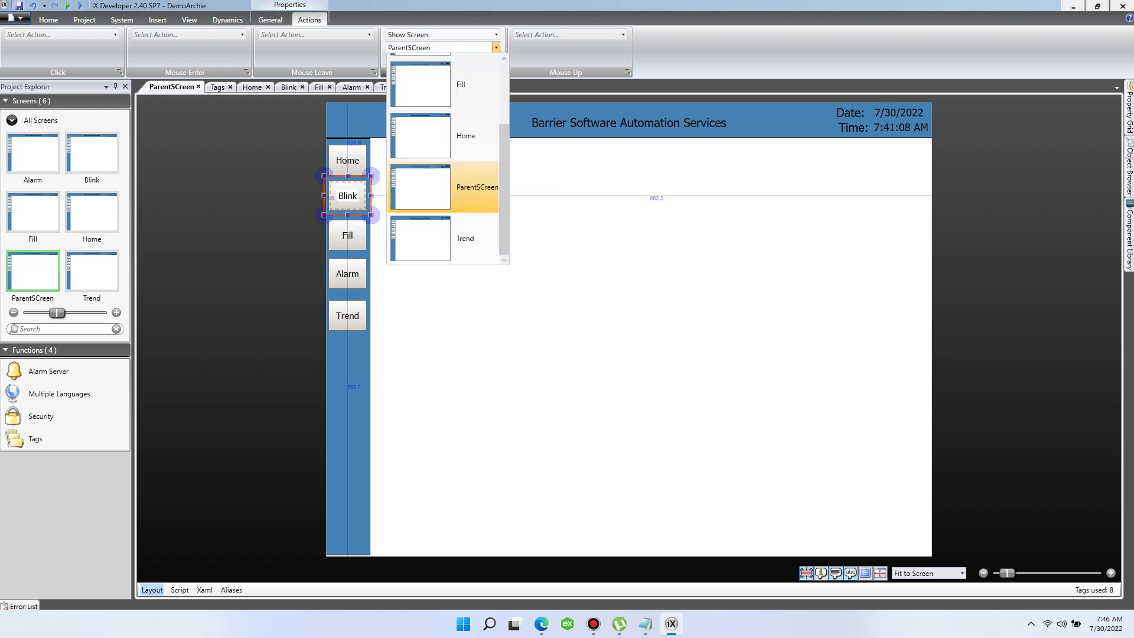
pyautogui.scroll(2, 449, 153)
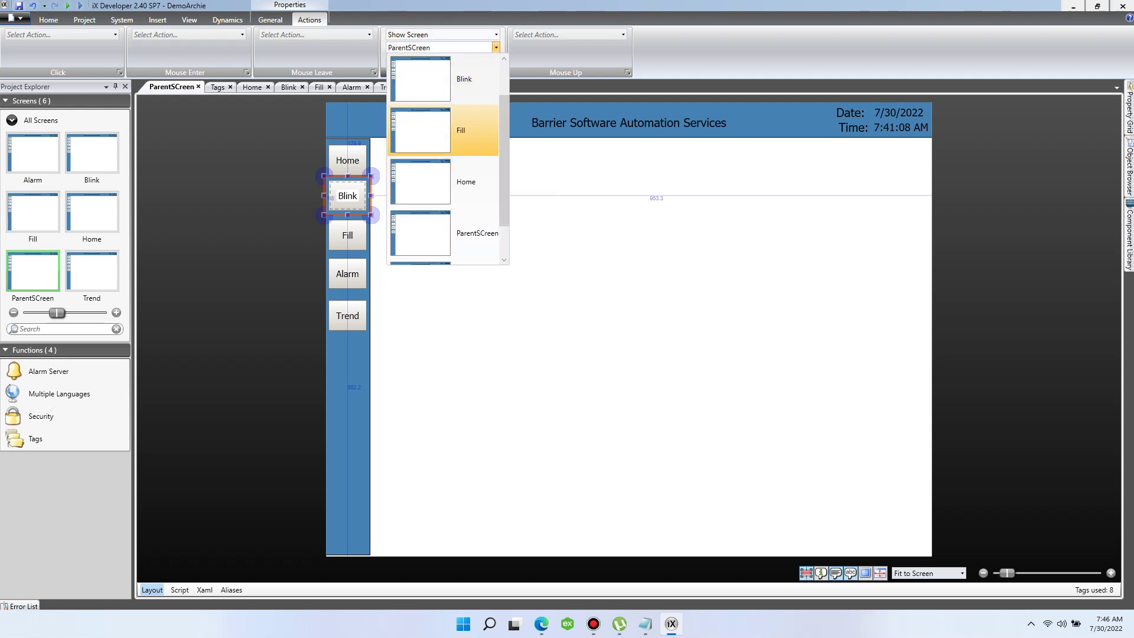
pyautogui.click(448, 83)
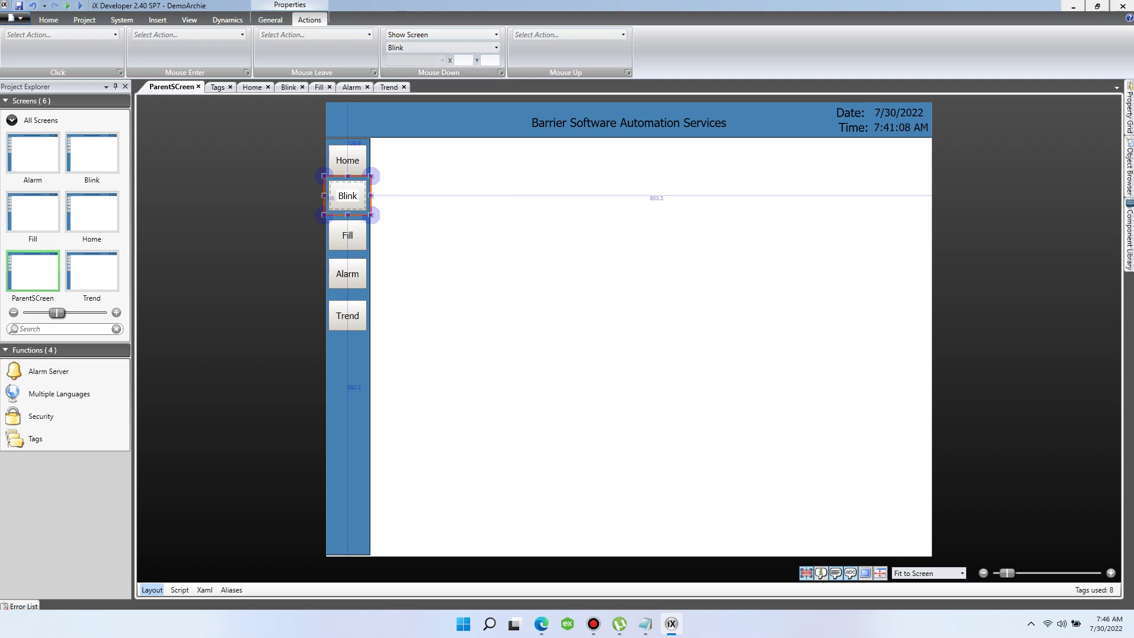
# Step: Give the Fill button a Mouse Down action of Show Screen with Fill as the target screen
pyautogui.click(348, 235)
pyautogui.click(495, 35)
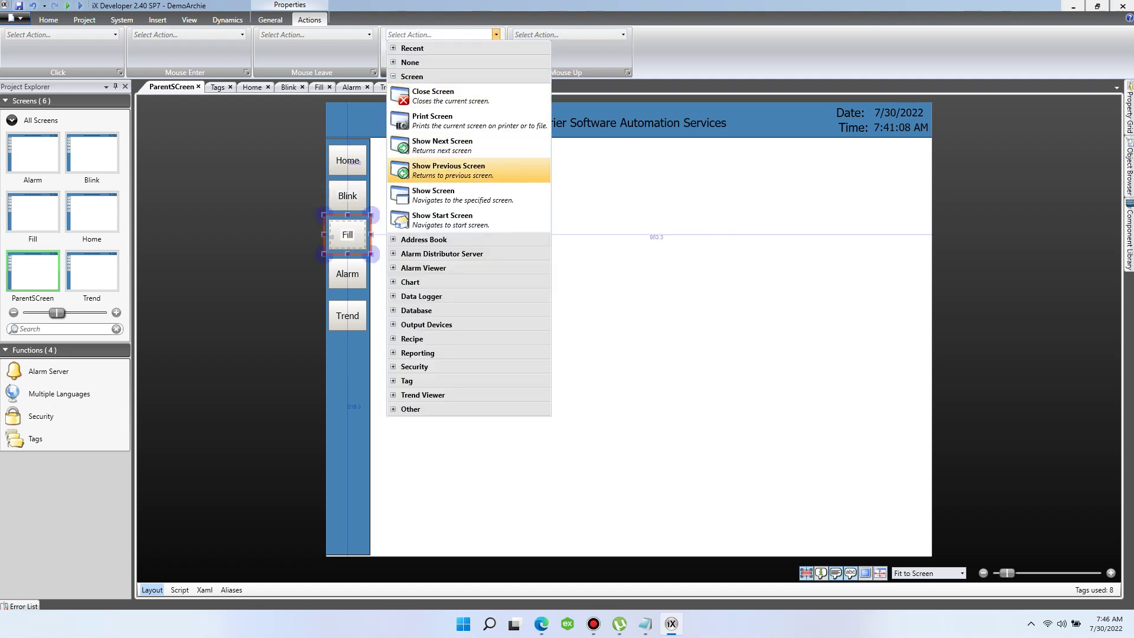
pyautogui.click(460, 195)
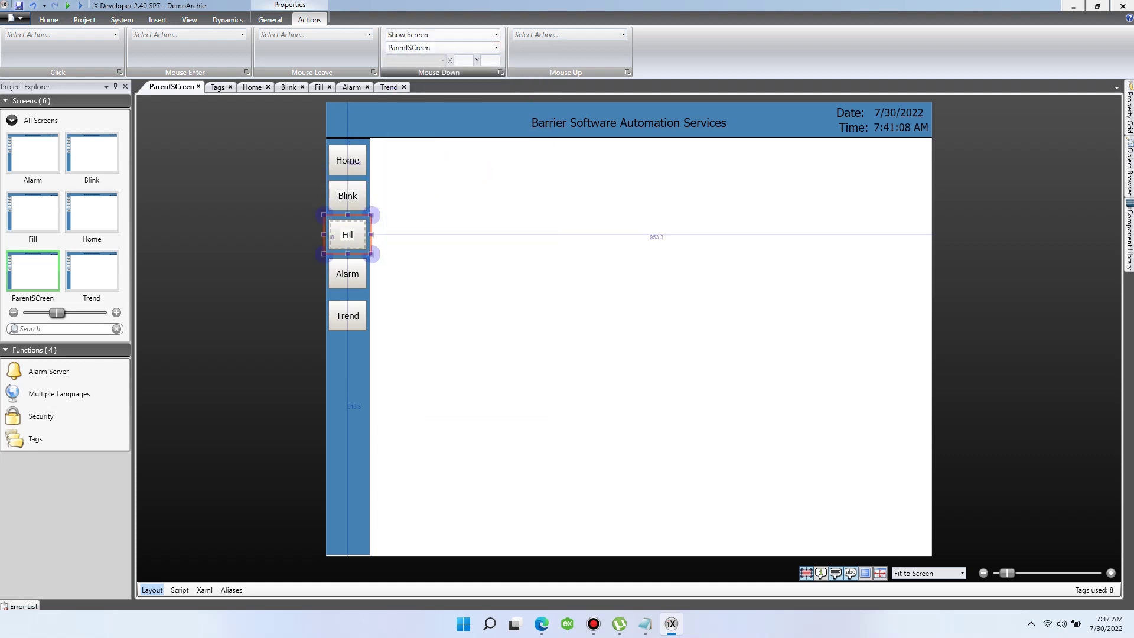
pyautogui.click(496, 47)
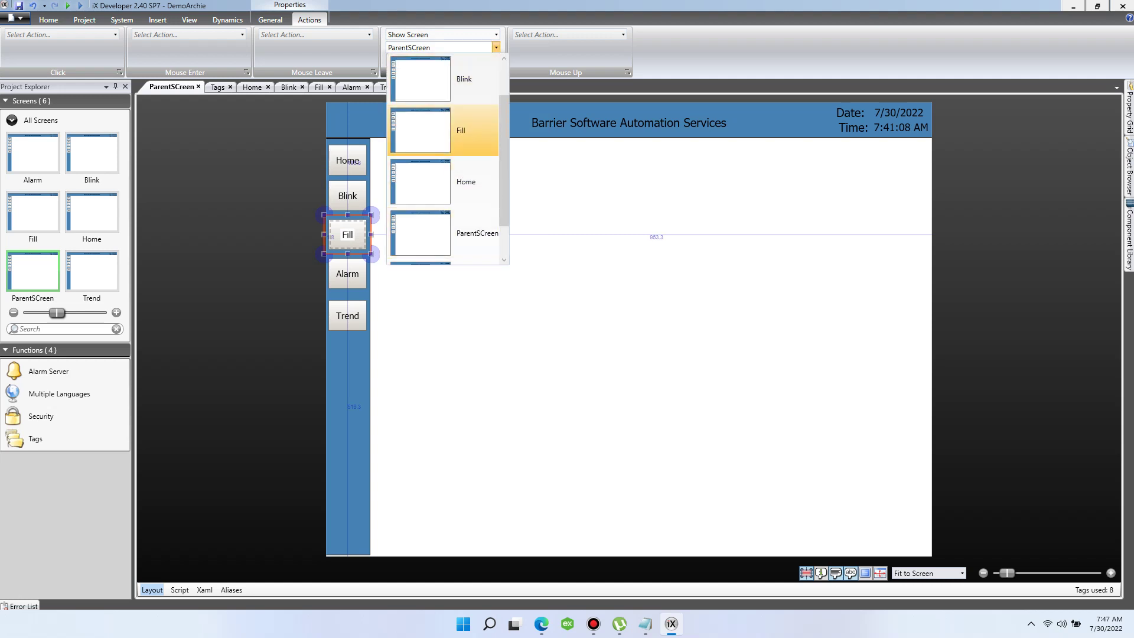
pyautogui.click(460, 130)
pyautogui.click(460, 124)
# Step: Give the Alarm button a Mouse Down action of Show Screen with Alarm as the target screen
pyautogui.click(348, 273)
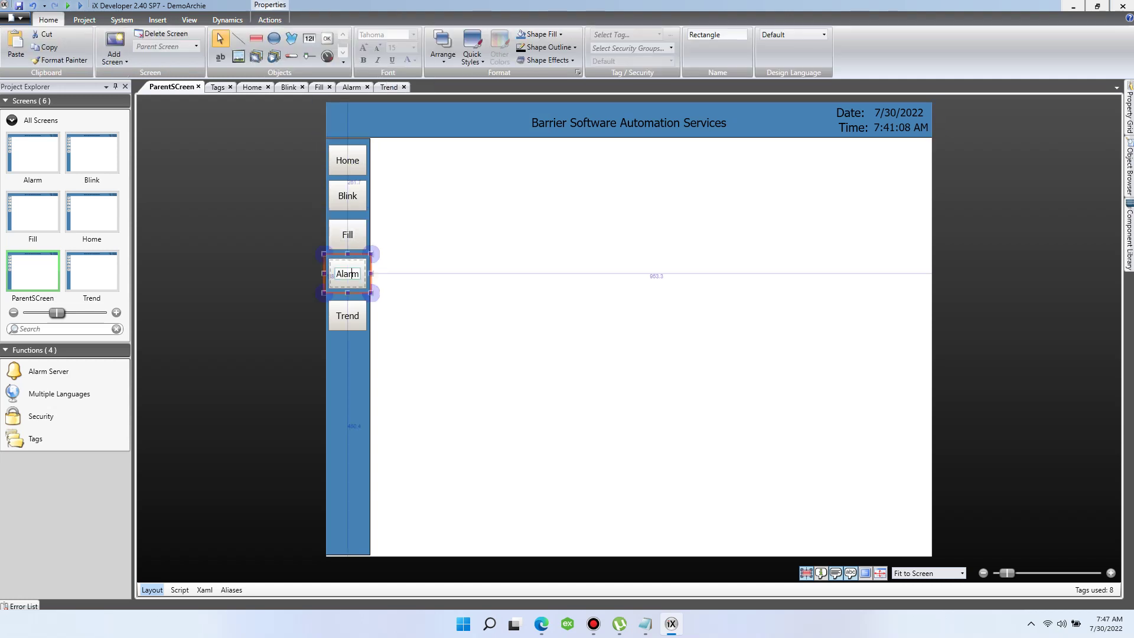
pyautogui.click(309, 20)
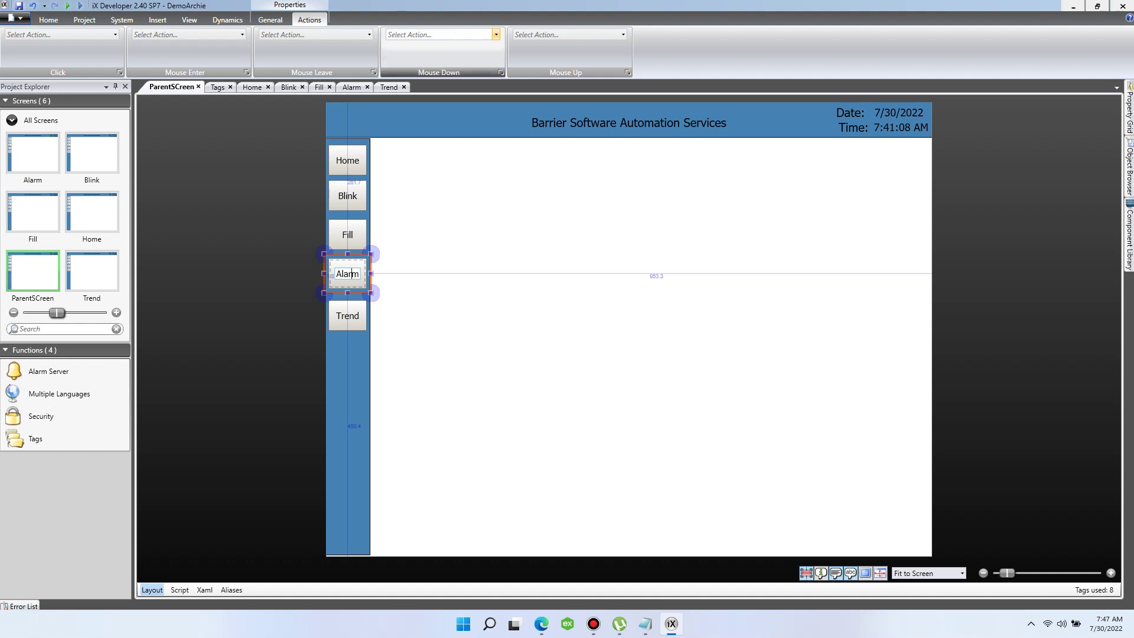
pyautogui.click(443, 34)
pyautogui.click(432, 195)
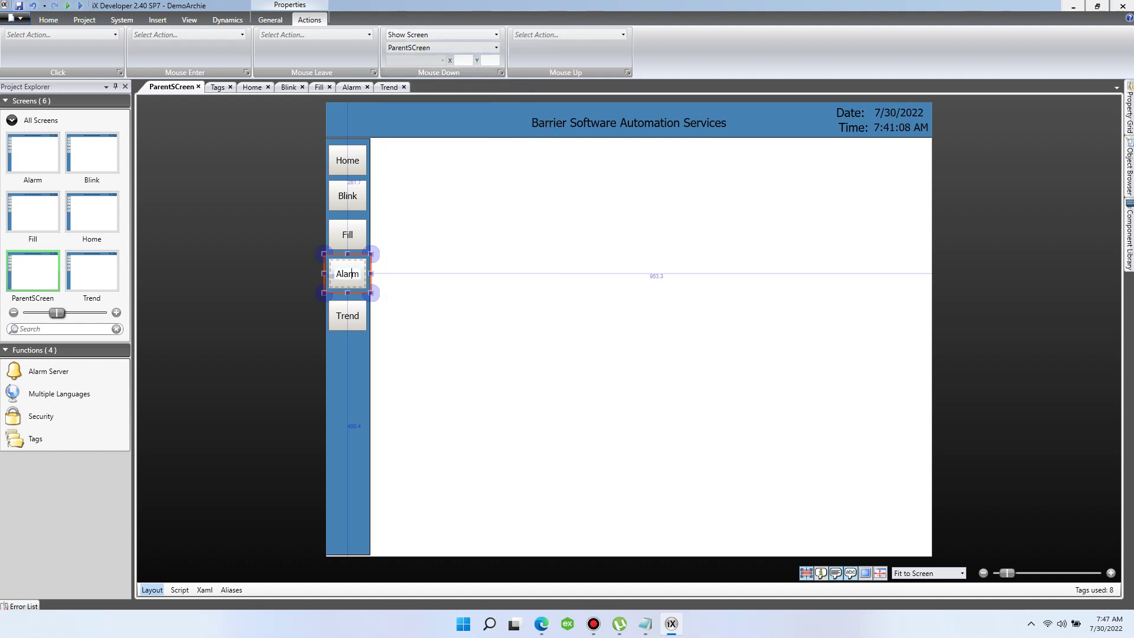
pyautogui.click(496, 47)
pyautogui.scroll(1, 443, 148)
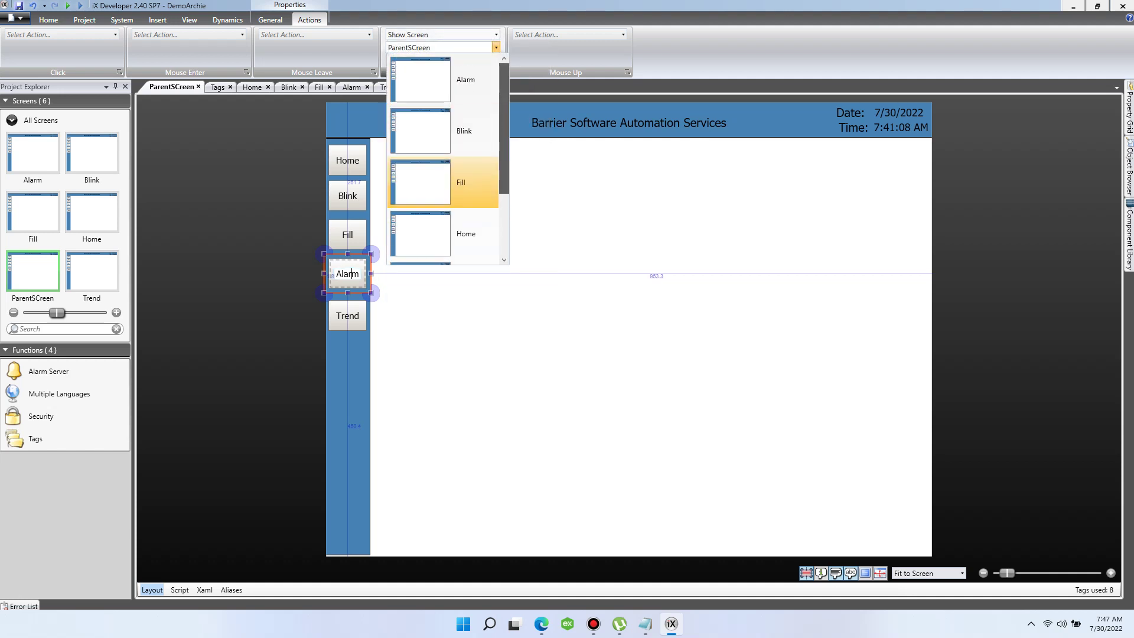
pyautogui.click(443, 79)
# Step: Give the Trend button a Mouse Down action of Show Screen with Trend as the target screen, and save the project
pyautogui.click(347, 315)
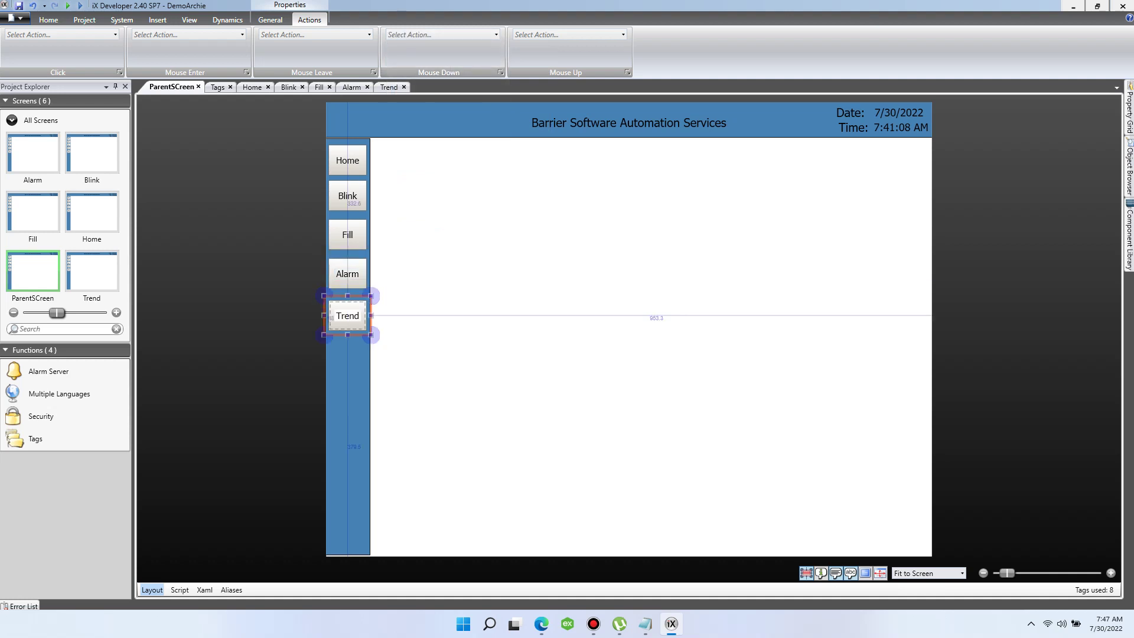
pyautogui.click(496, 34)
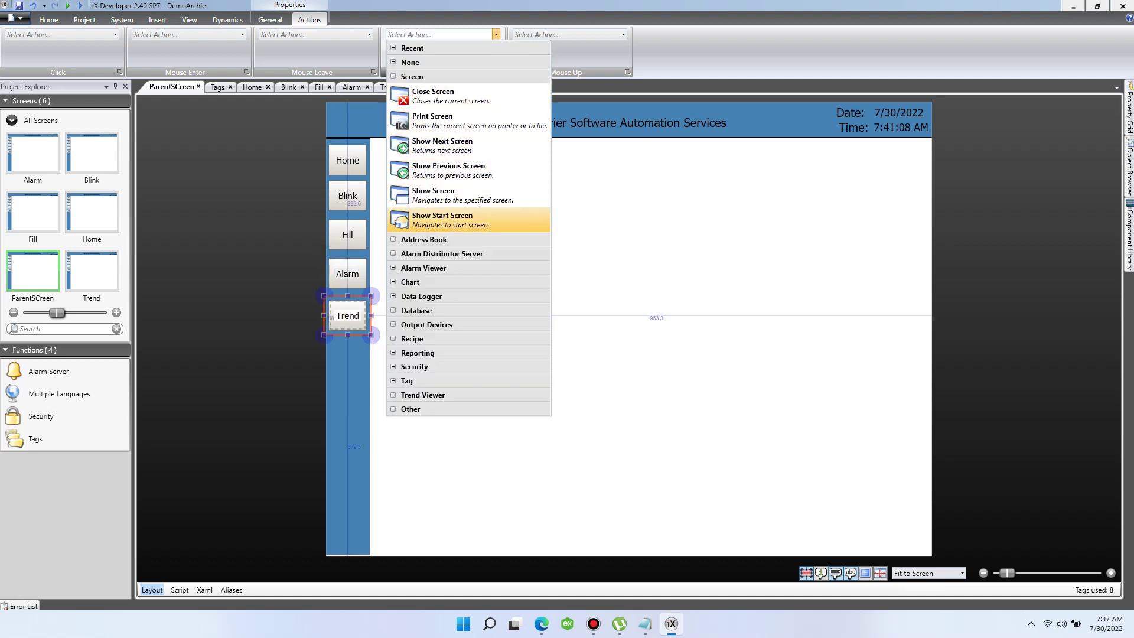
pyautogui.click(433, 195)
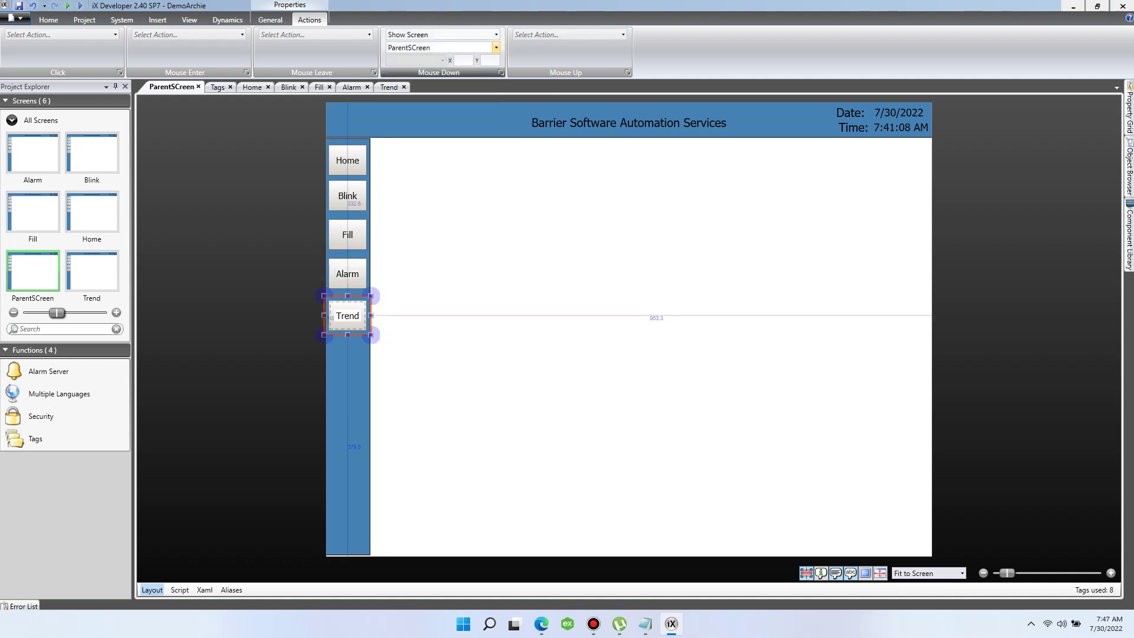
pyautogui.click(496, 47)
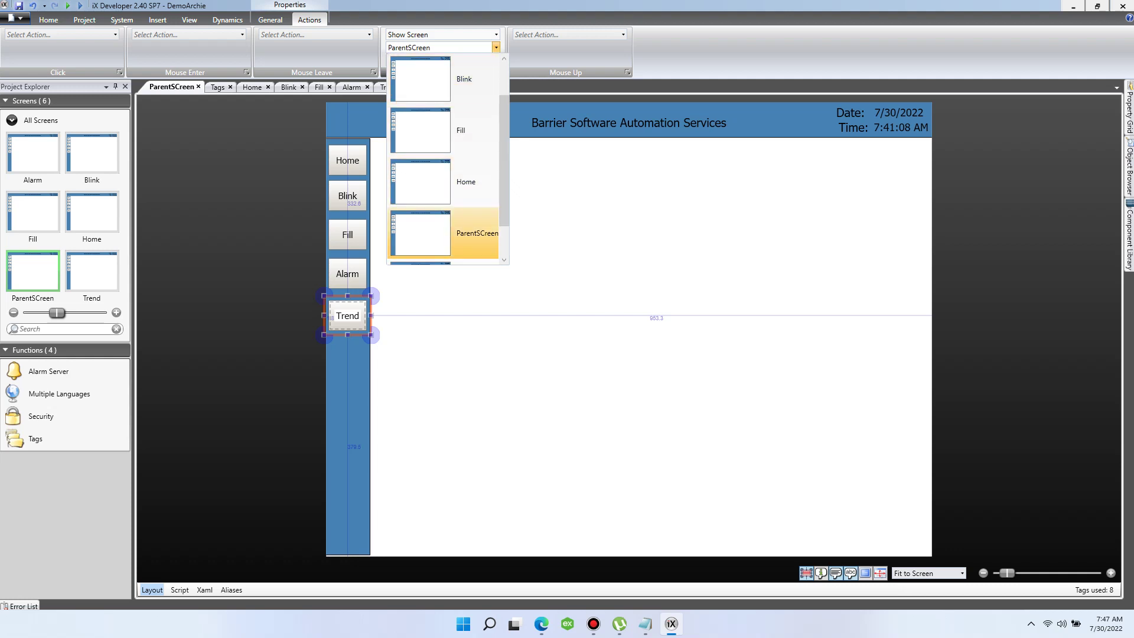
pyautogui.click(443, 232)
pyautogui.click(496, 47)
pyautogui.moveTo(504, 136); pyautogui.dragTo(504, 166)
pyautogui.click(443, 236)
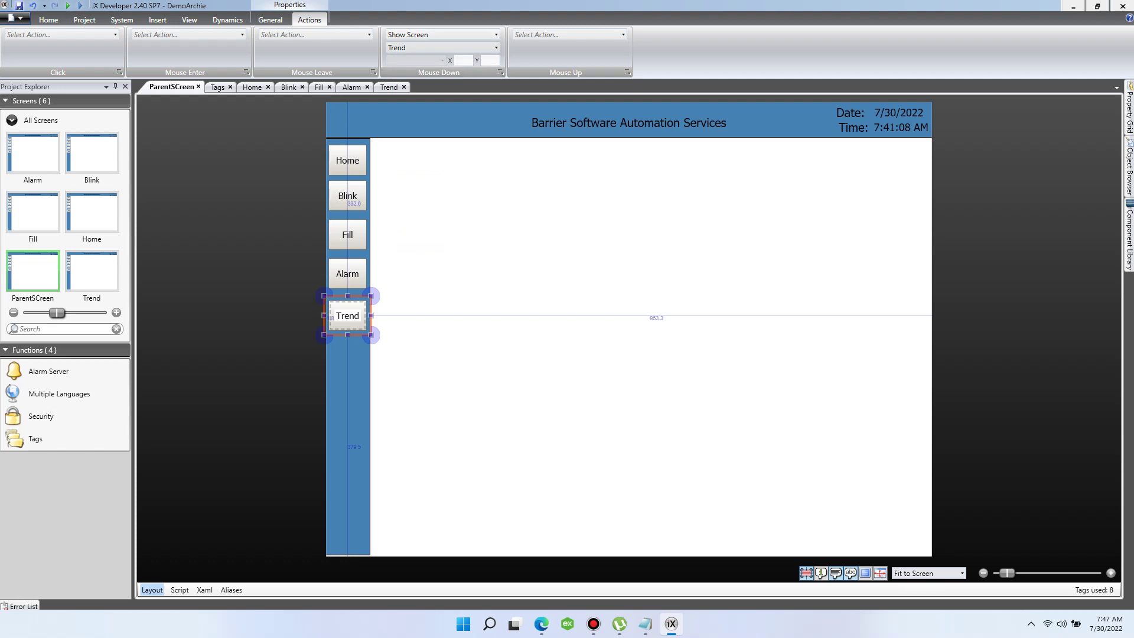
pyautogui.hotkey('ctrl', 's')
# Step: Switch to the Notepad topic list, add the line "Lets test the navigation button" below it, and delete that line
pyautogui.click(645, 623)
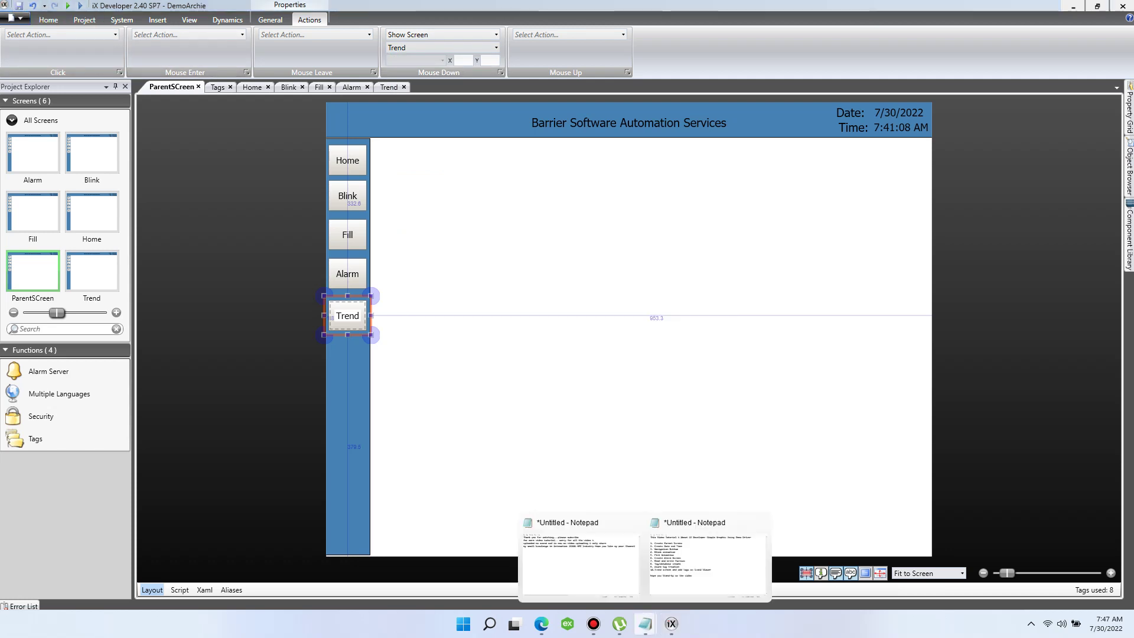
pyautogui.click(705, 555)
pyautogui.click(633, 422)
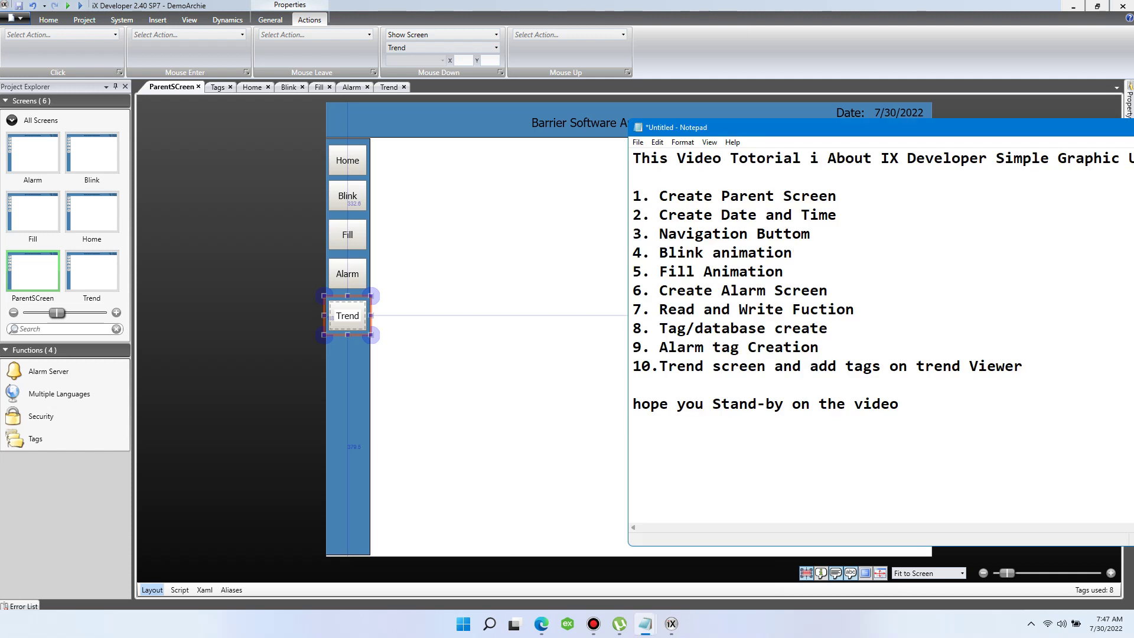
pyautogui.write('Lets tesr')
pyautogui.press('BackSpace')
pyautogui.write('t the ')
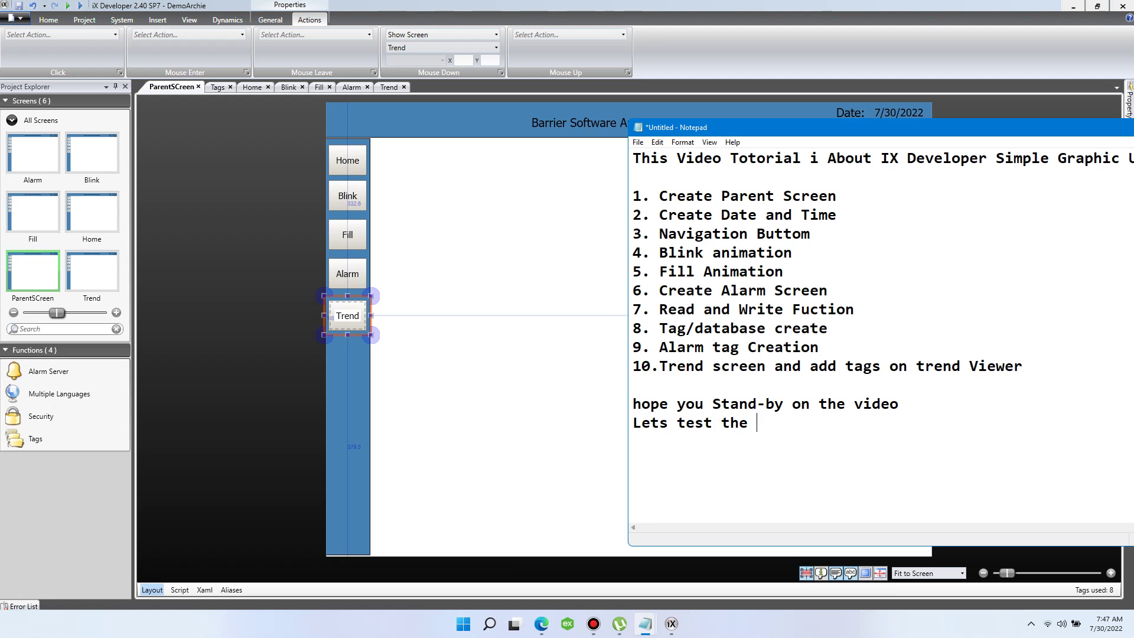
pyautogui.write('navigation b')
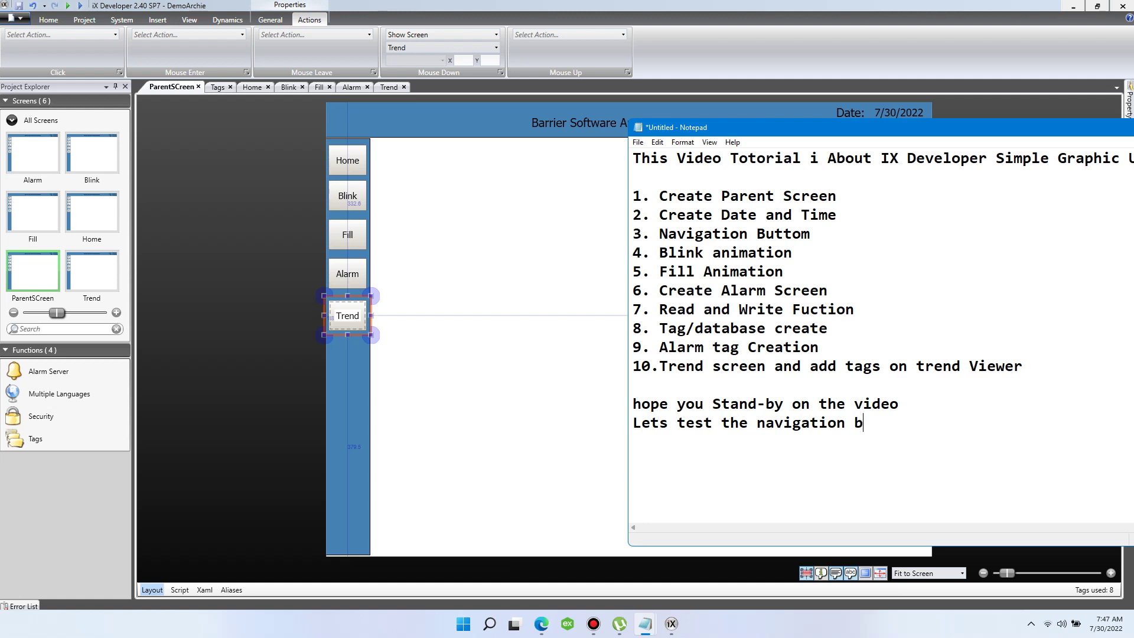
pyautogui.write('utton')
pyautogui.moveTo(907, 422); pyautogui.dragTo(633, 423)
pyautogui.press('BackSpace')
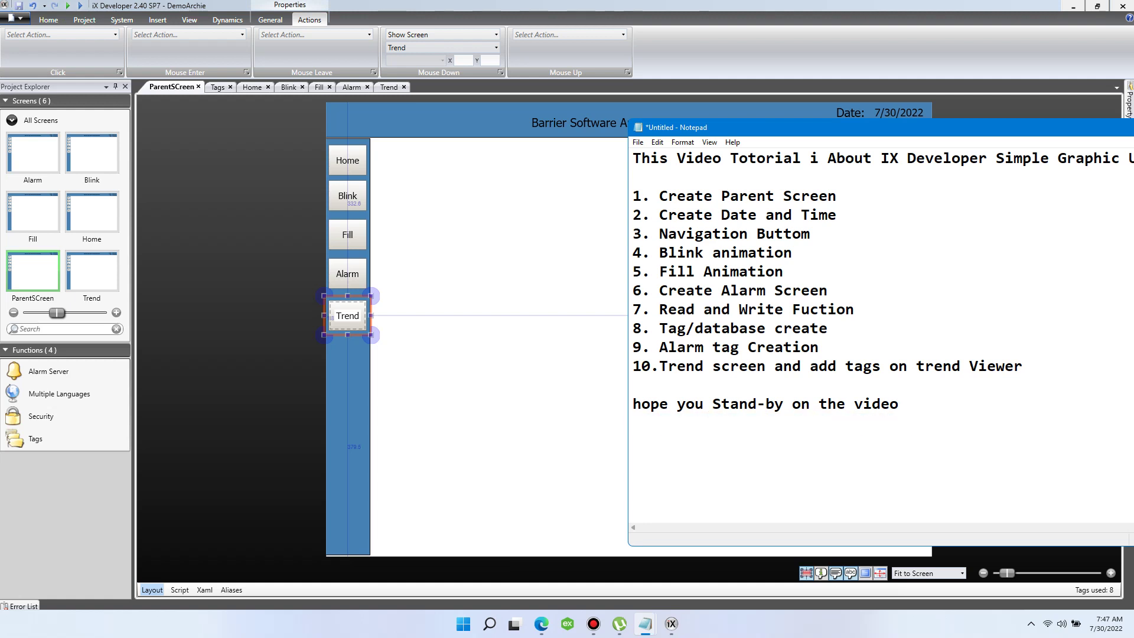
# Step: Return to iX Developer and check the Mouse Down action of each of the five navigation buttons on ParentSCreen
pyautogui.click(485, 349)
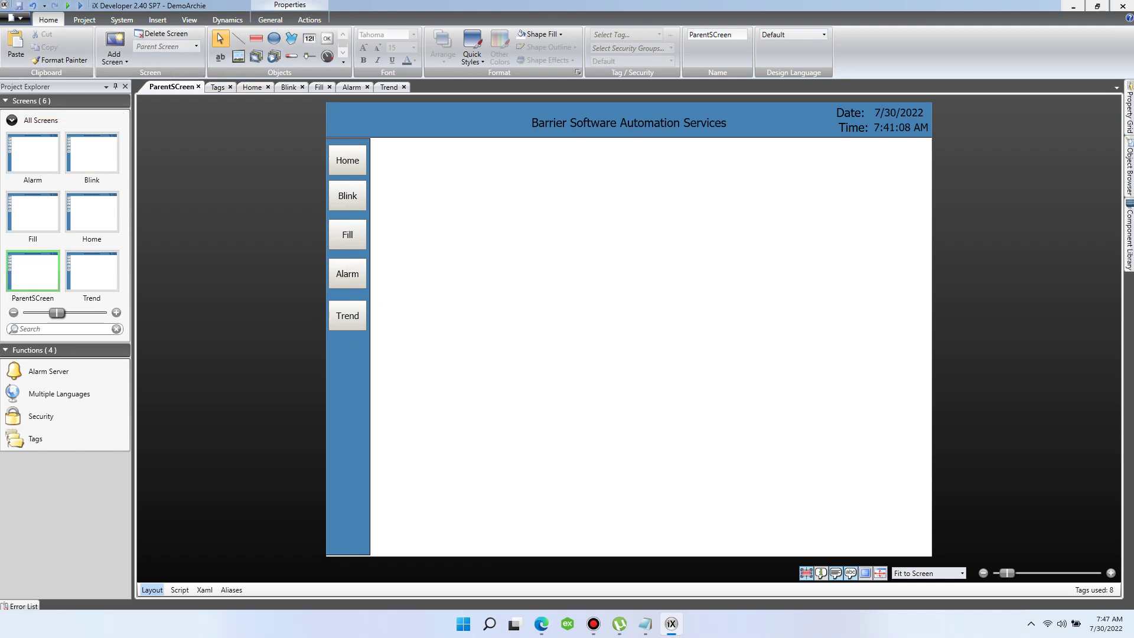
pyautogui.click(347, 160)
pyautogui.click(308, 20)
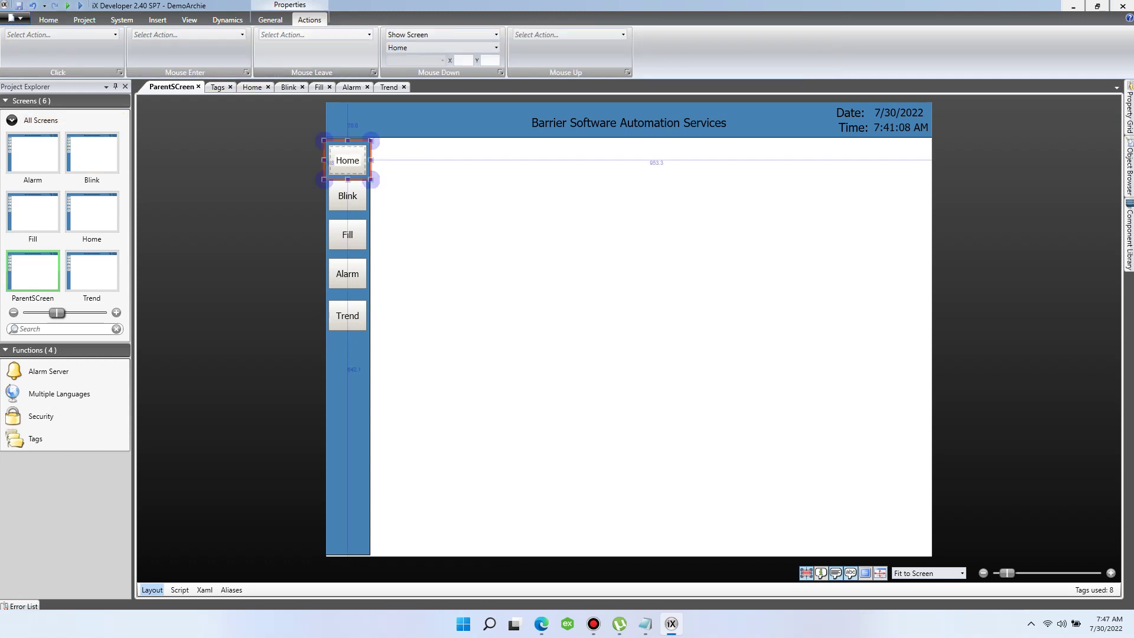
pyautogui.click(347, 196)
pyautogui.doubleClick(347, 234)
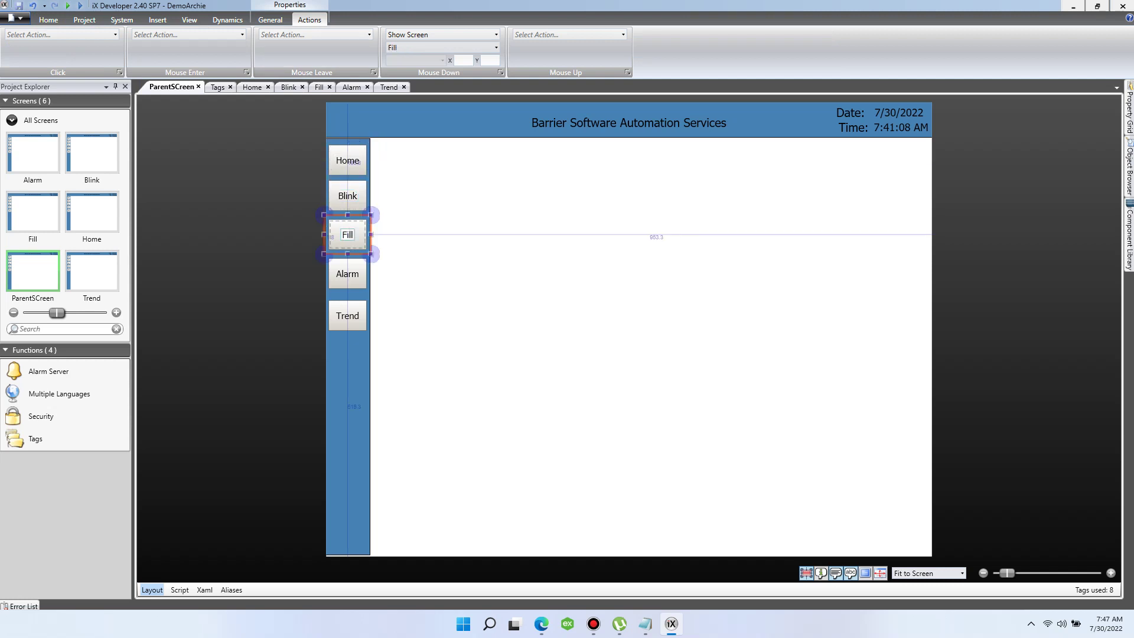
pyautogui.doubleClick(348, 273)
pyautogui.doubleClick(347, 316)
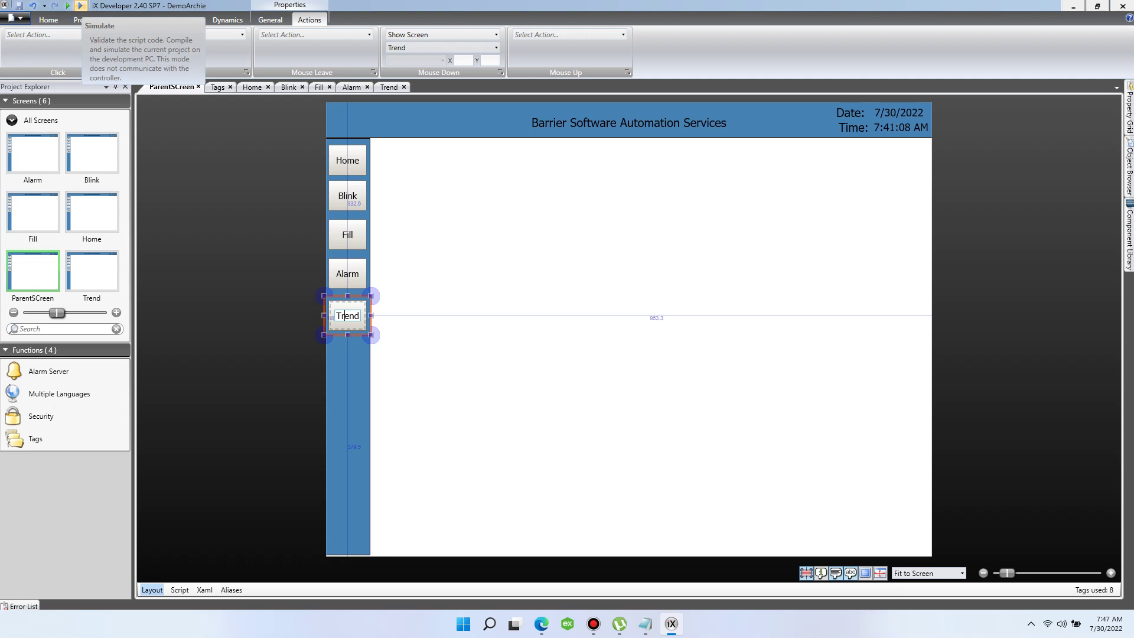
# Step: Simulate the project on the development PC and close the simulation window
pyautogui.click(80, 6)
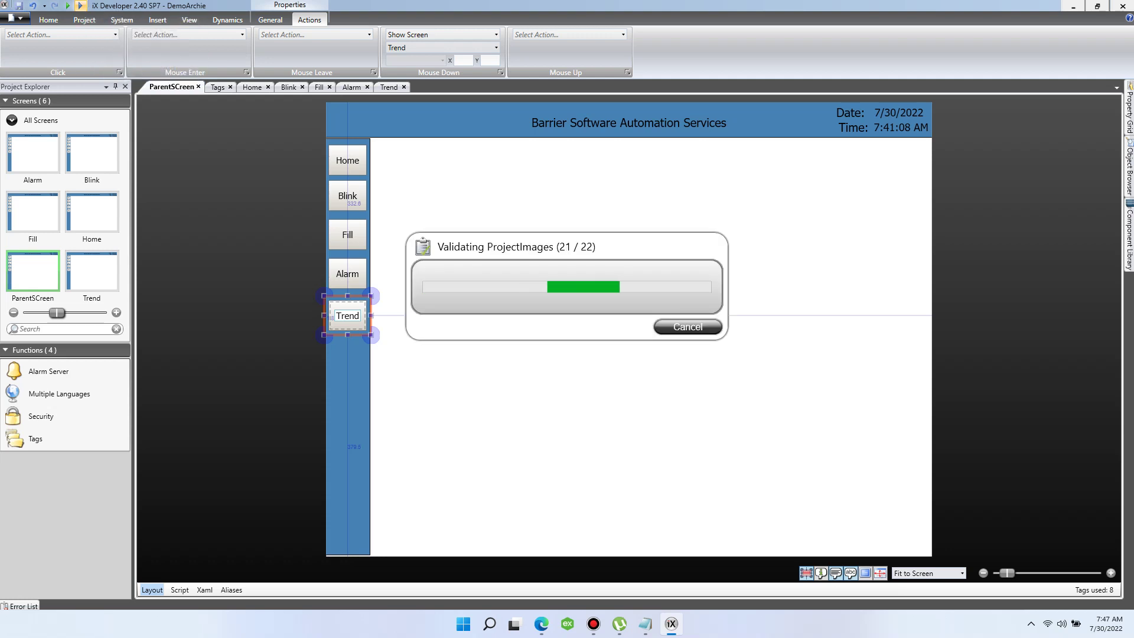
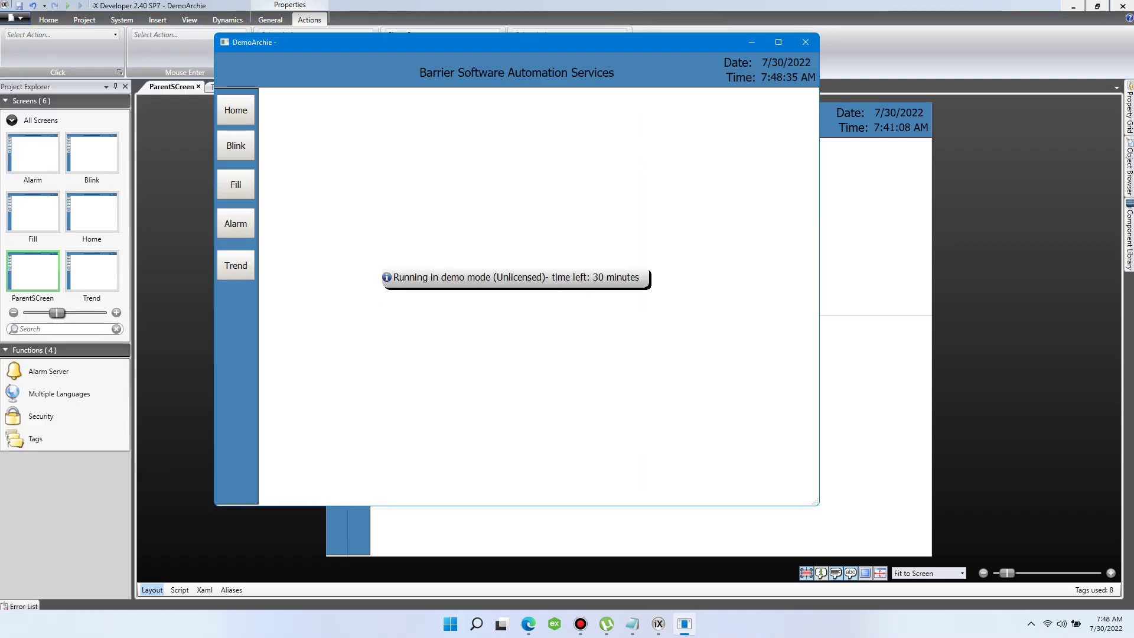
pyautogui.click(805, 42)
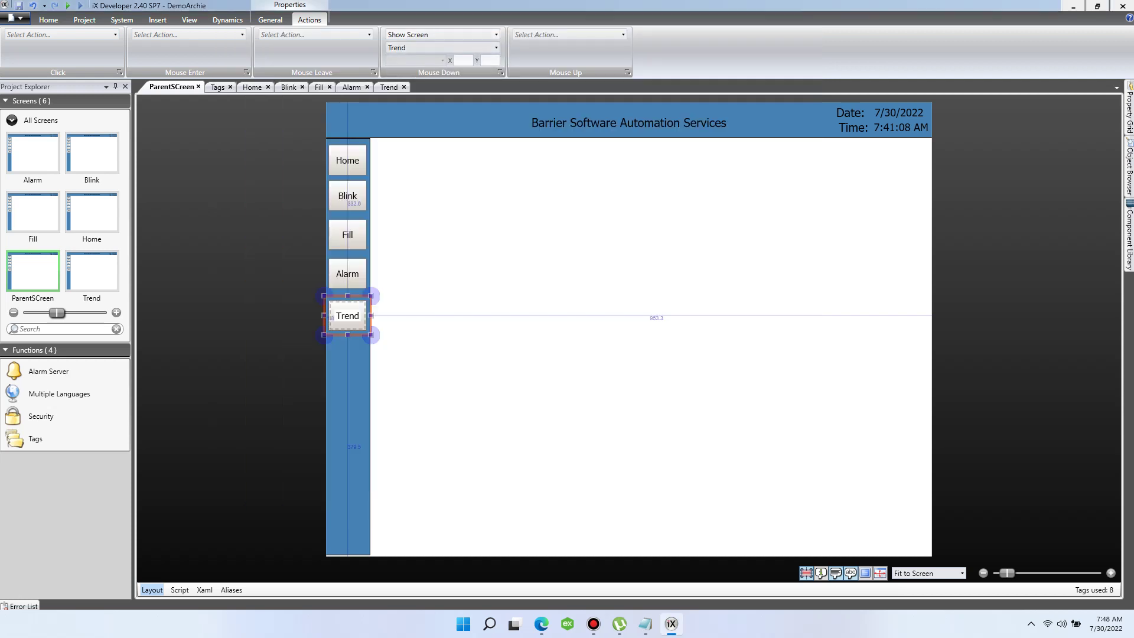
pyautogui.click(786, 120)
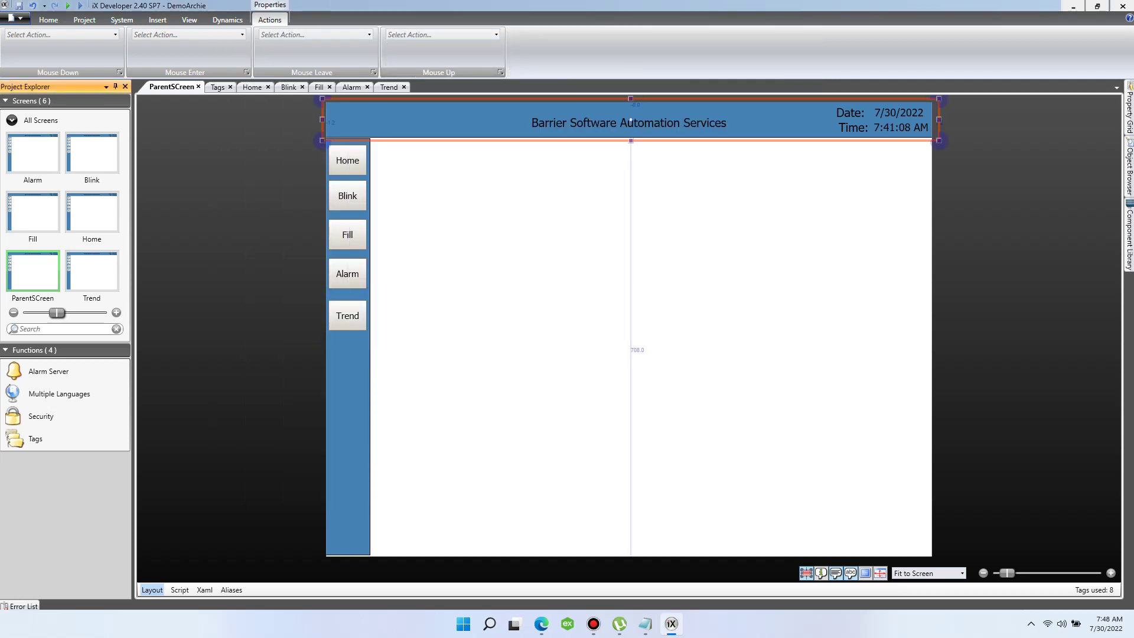
# Step: Open the Alarm screen and add a text label reading "Alarm" in the upper part of its content area
pyautogui.click(91, 271)
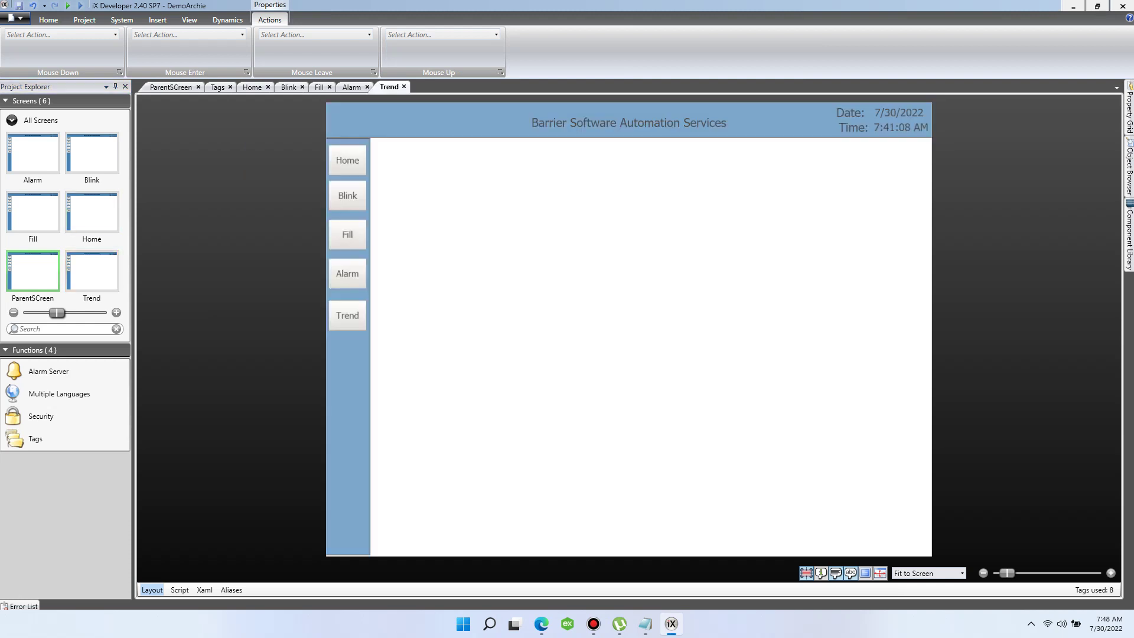
pyautogui.doubleClick(32, 153)
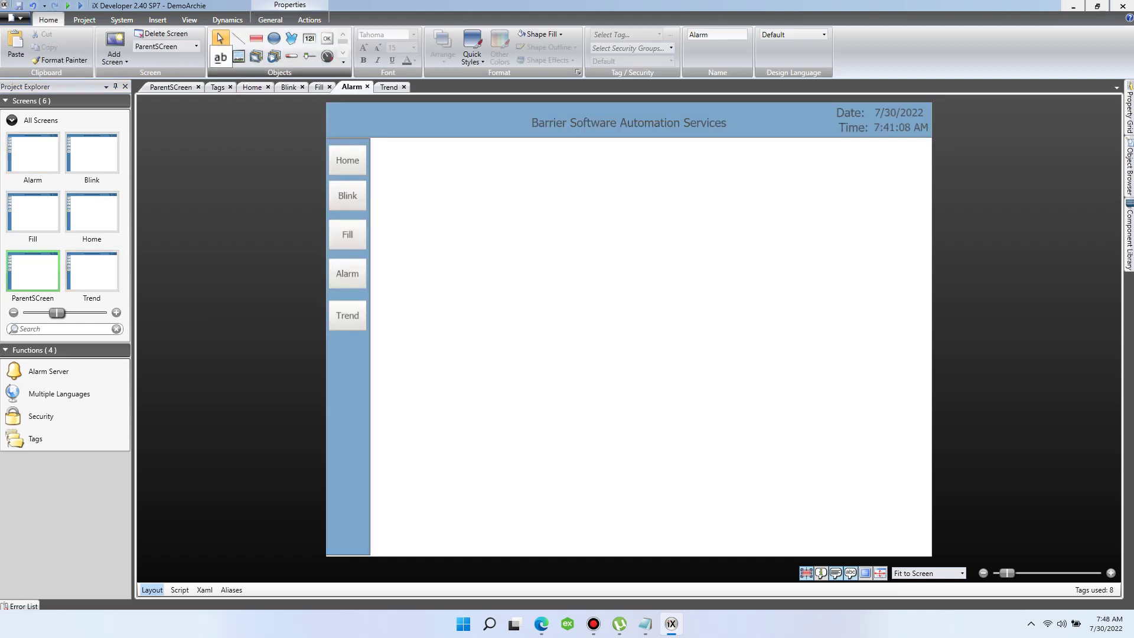
pyautogui.click(220, 56)
pyautogui.click(503, 238)
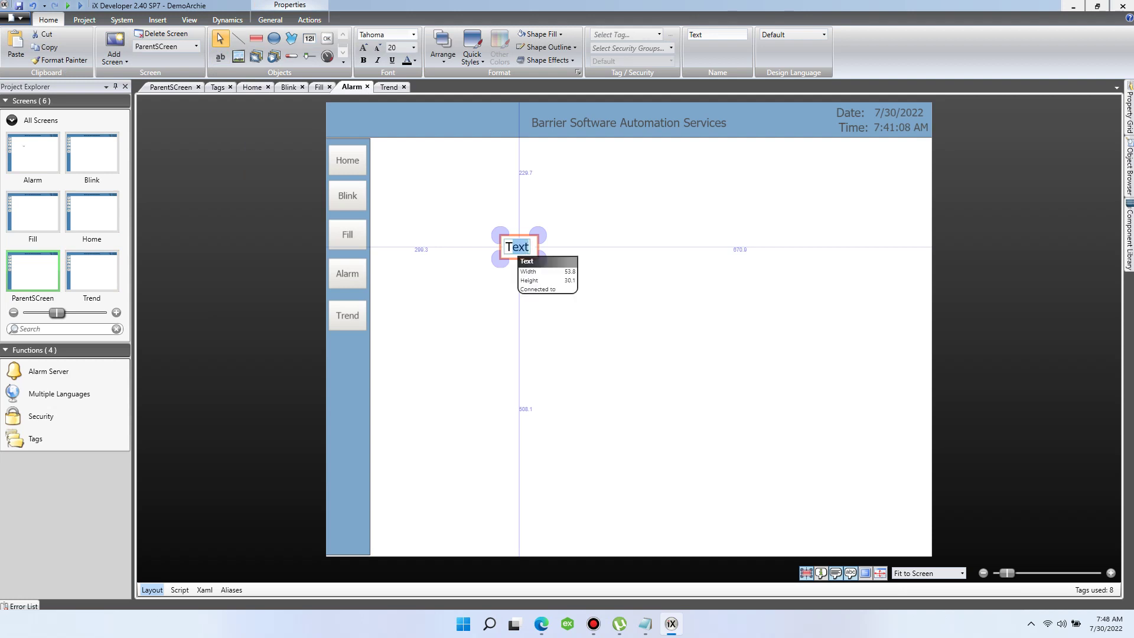
pyautogui.write('Alarm')
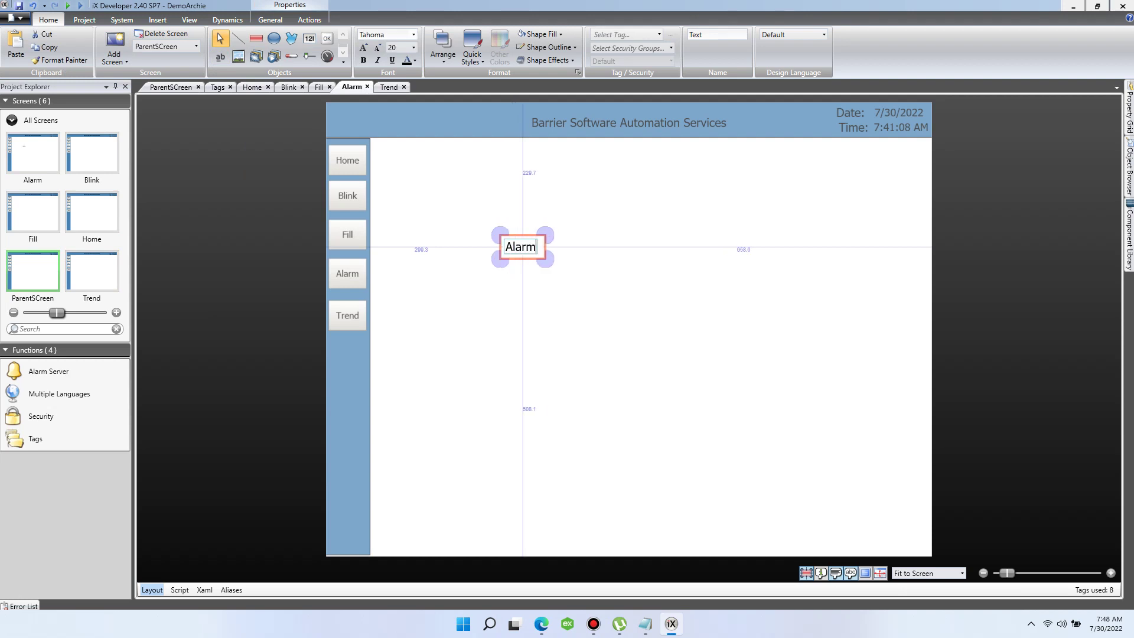
# Step: Move the "Alarm" label on the Alarm screen into the left end of the blue header band, above the Home button
pyautogui.press('Escape')
pyautogui.moveTo(520, 246); pyautogui.dragTo(349, 114)
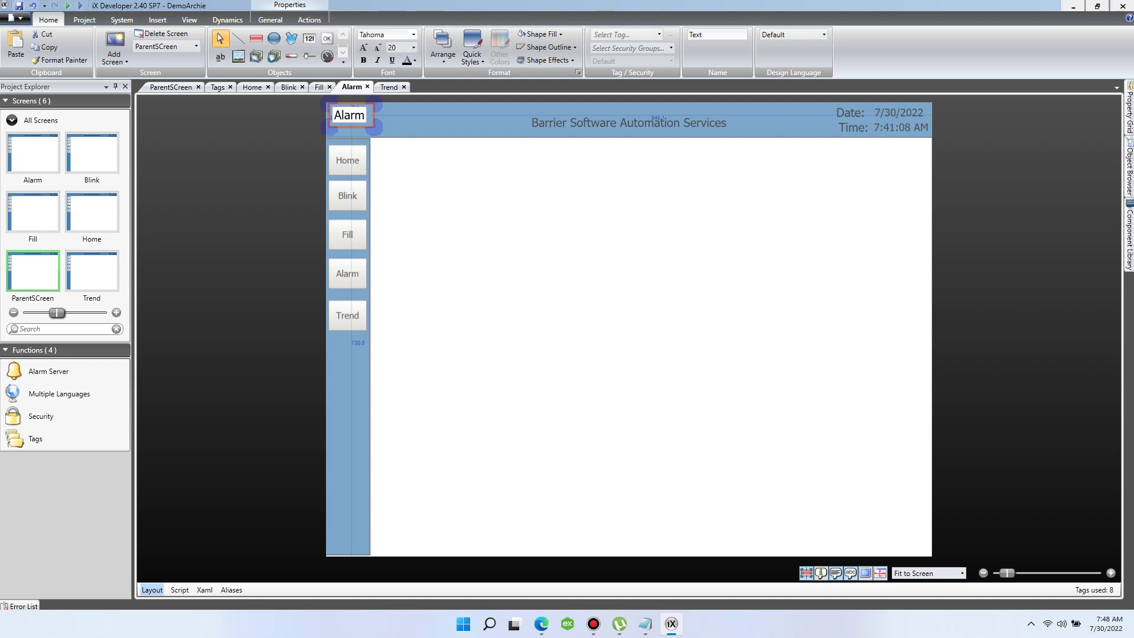
pyautogui.press('Escape')
# Step: Place a copy of the header label on the Blink screen and change its text to "Blink"
pyautogui.click(91, 152)
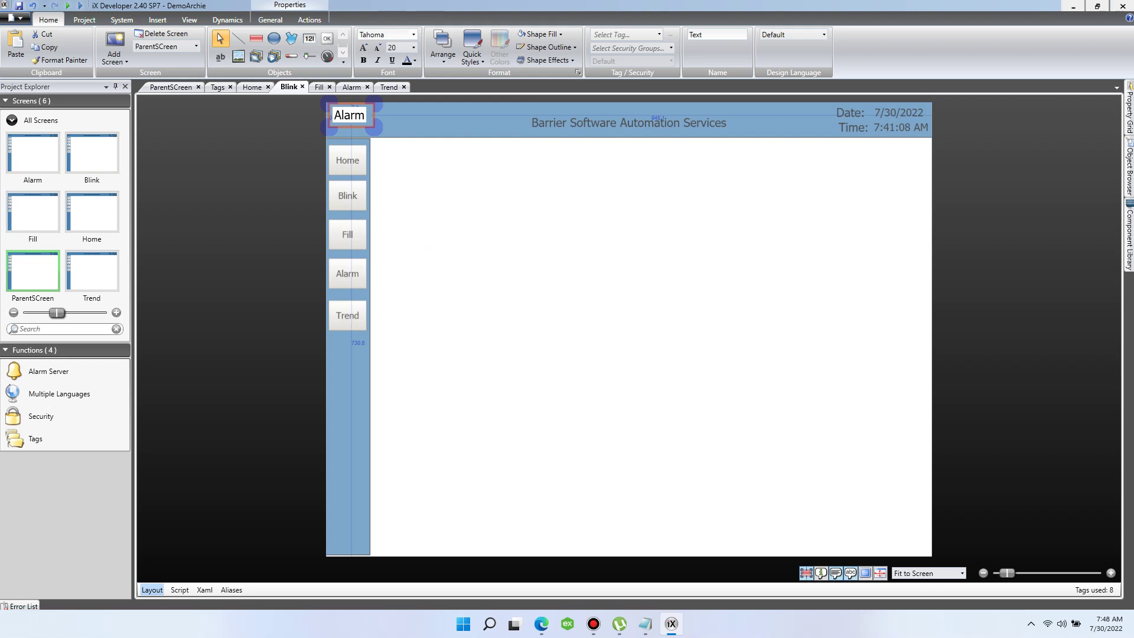
pyautogui.moveTo(333, 115); pyautogui.dragTo(365, 115)
pyautogui.write('Blick')
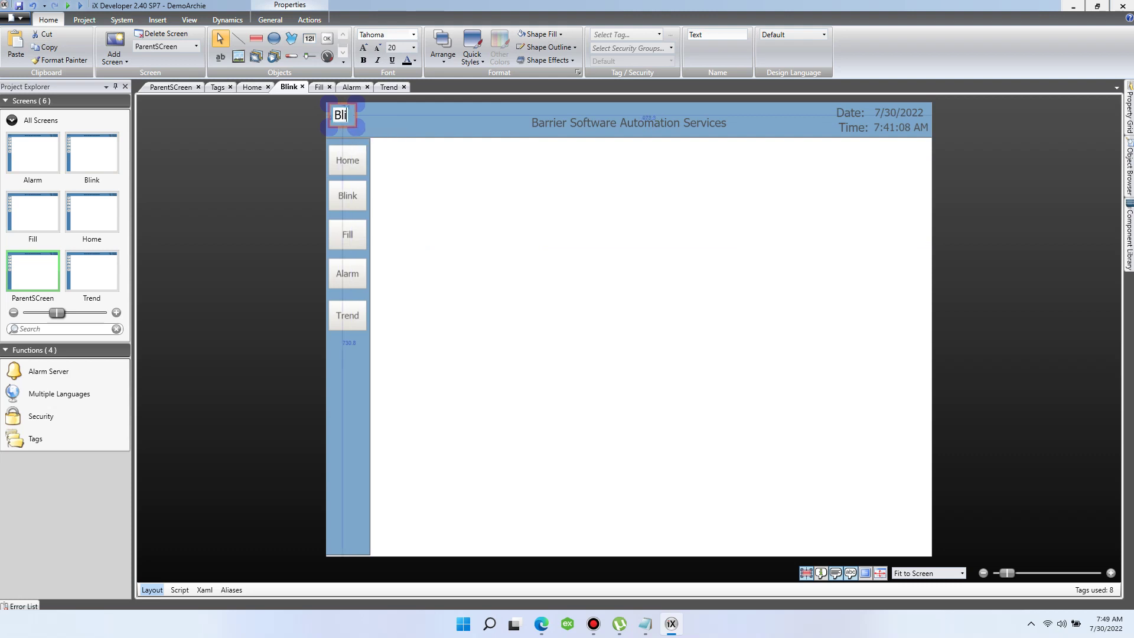
pyautogui.press('BackSpace')
pyautogui.press('BackSpace')
pyautogui.write('nk')
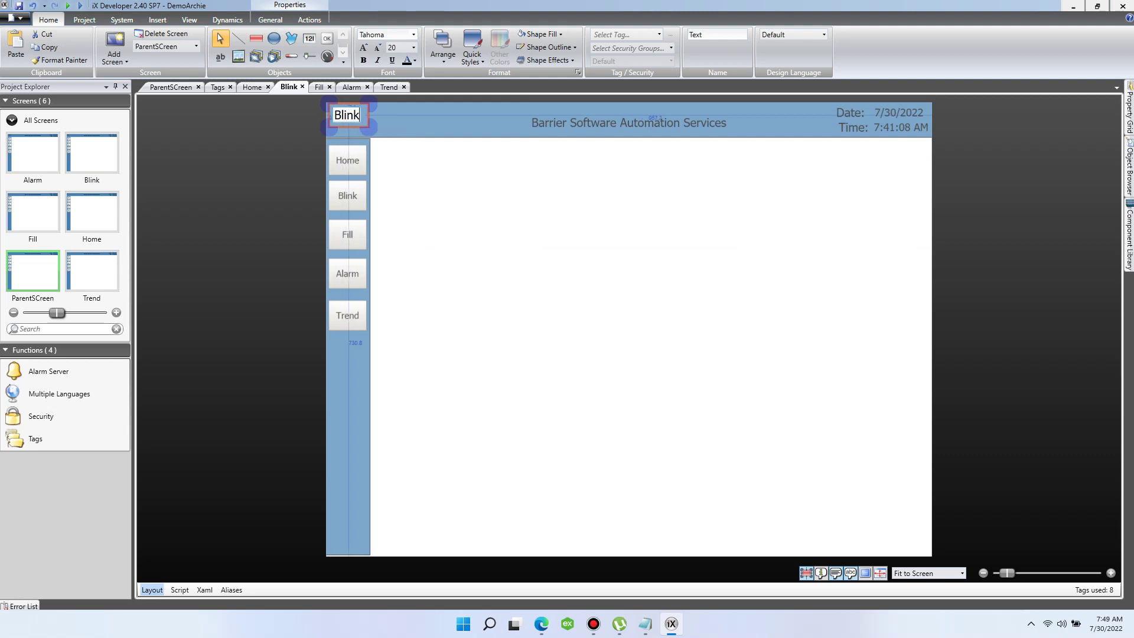
pyautogui.press('Return')
# Step: Paste the copied label into the Home screen's header and change its text to "Home"
pyautogui.click(92, 211)
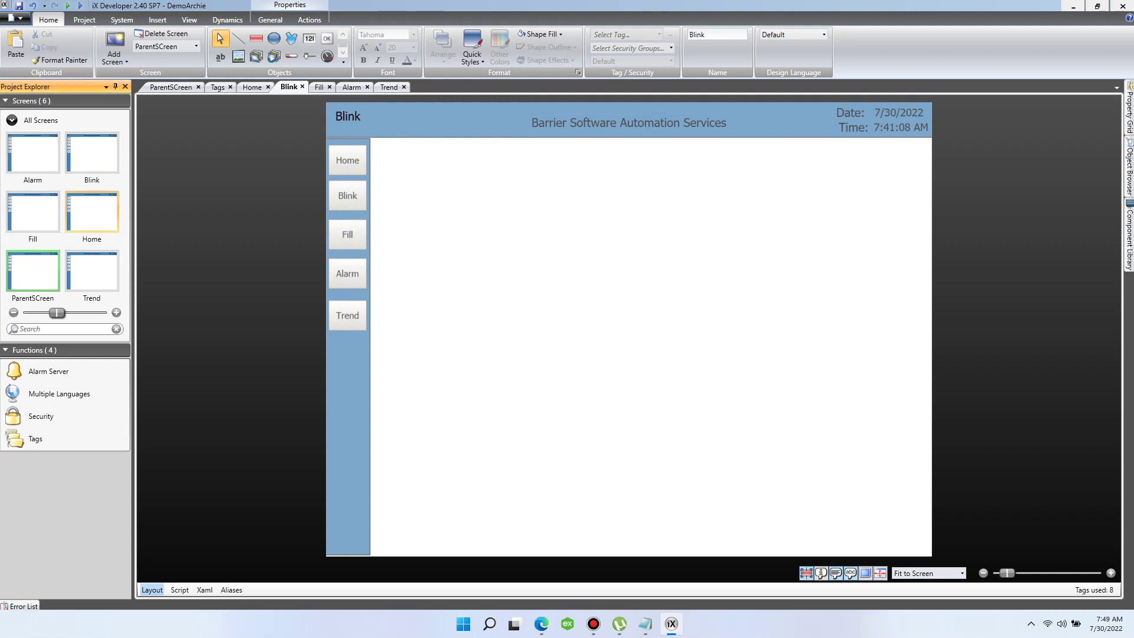
pyautogui.hotkey('ctrl', 'v')
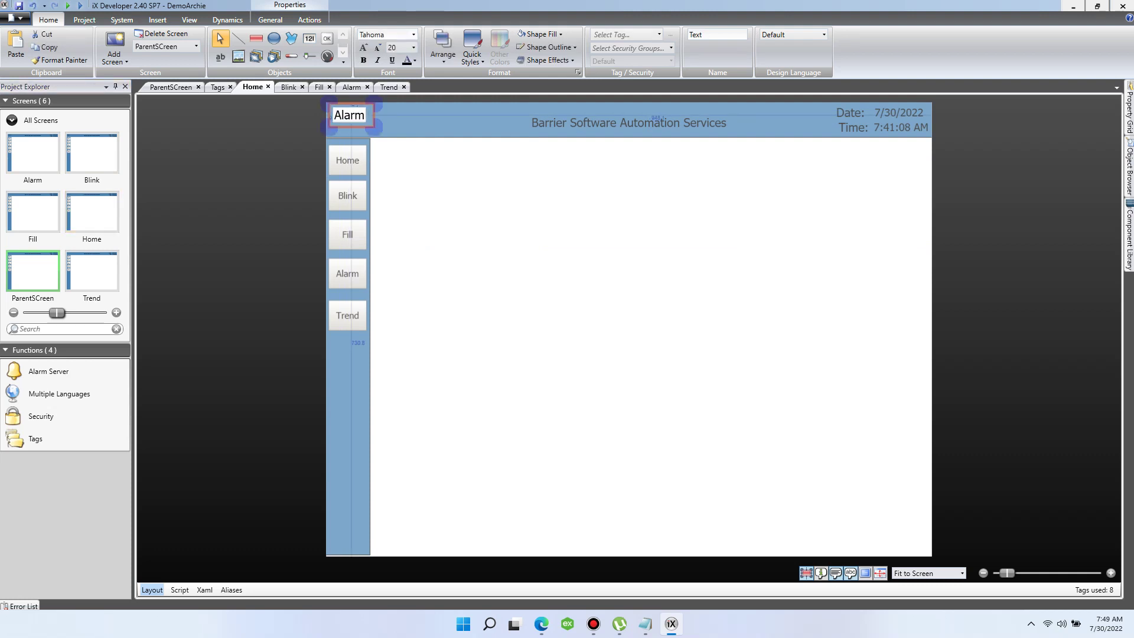
pyautogui.write('Home')
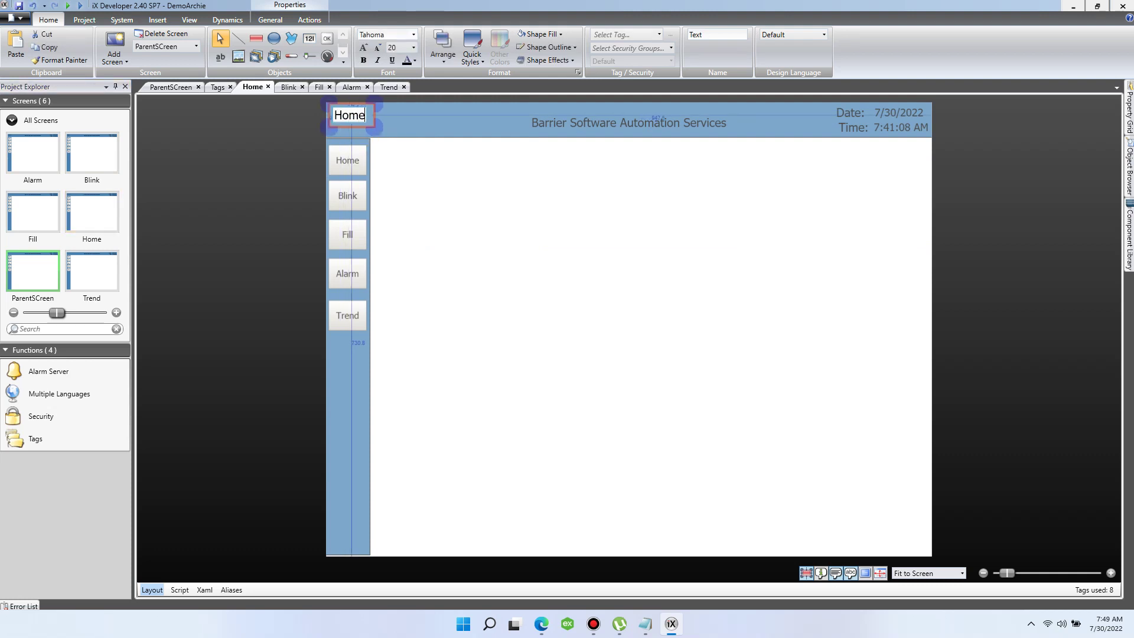
pyautogui.press('Return')
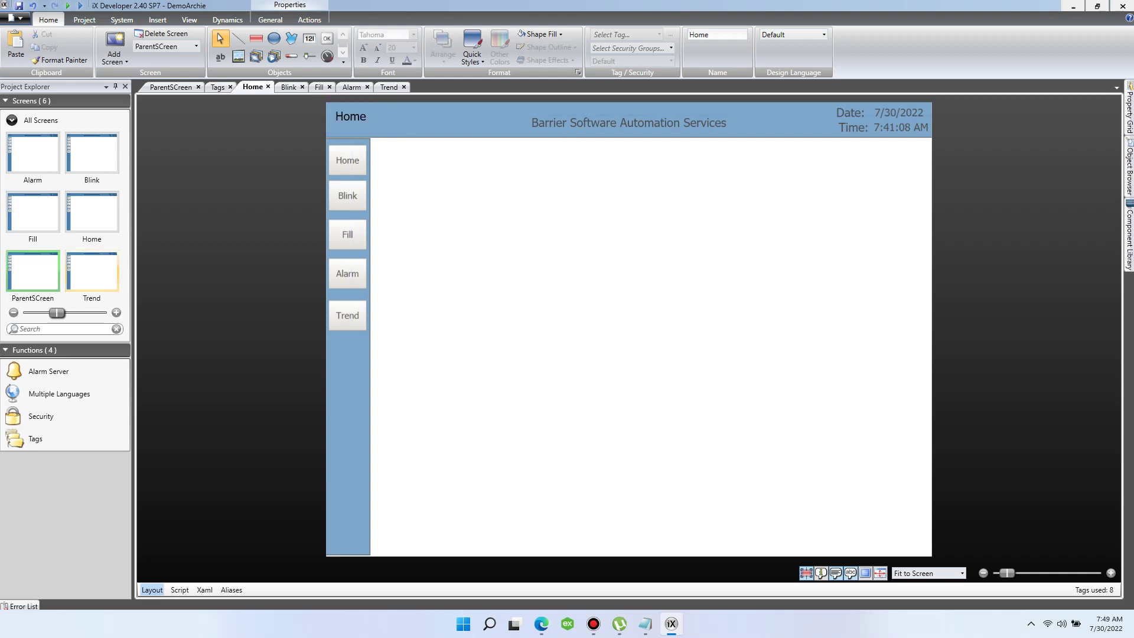
# Step: Paste the copied label into the Trend screen's header and change its text to "Trend"
pyautogui.click(92, 270)
pyautogui.hotkey('ctrl', 'v')
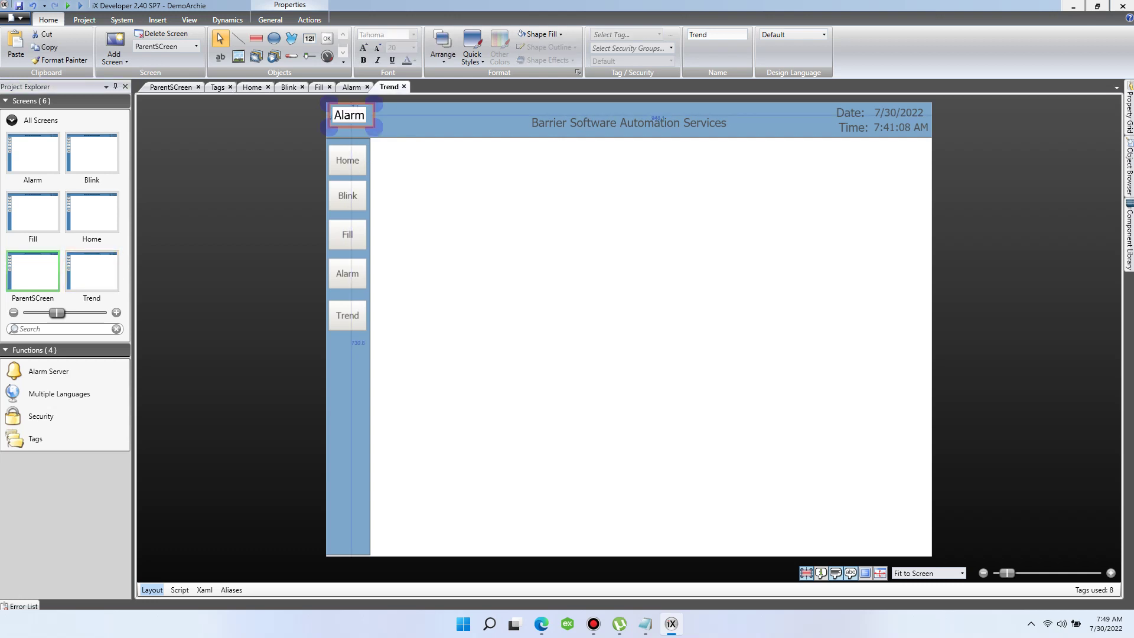
pyautogui.doubleClick(341, 115)
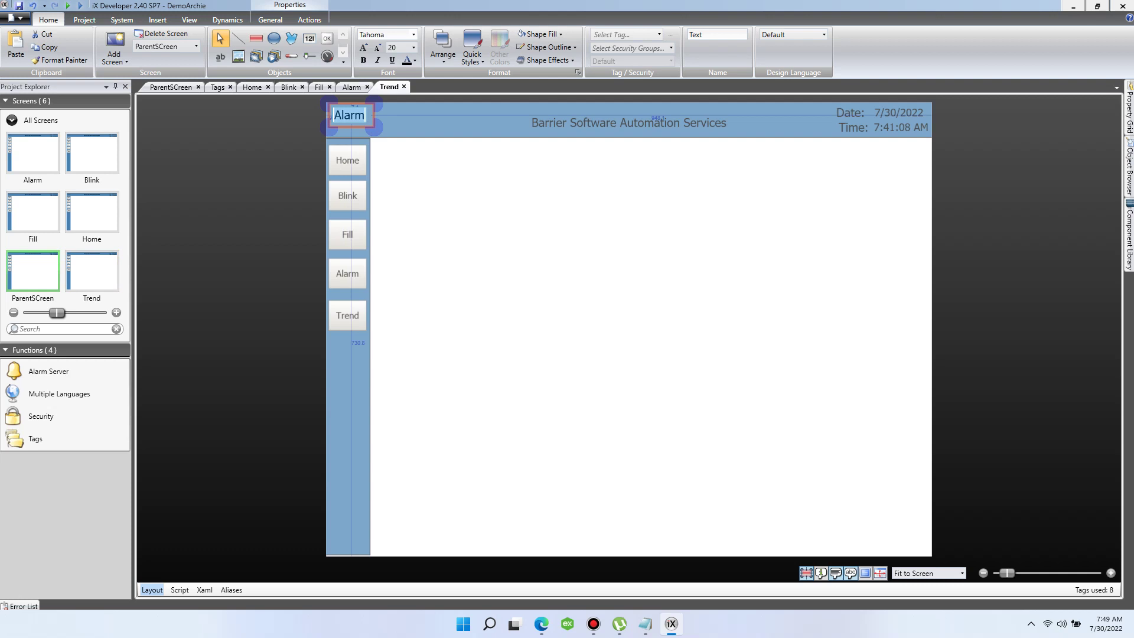
pyautogui.write('Trend')
pyautogui.press('Escape')
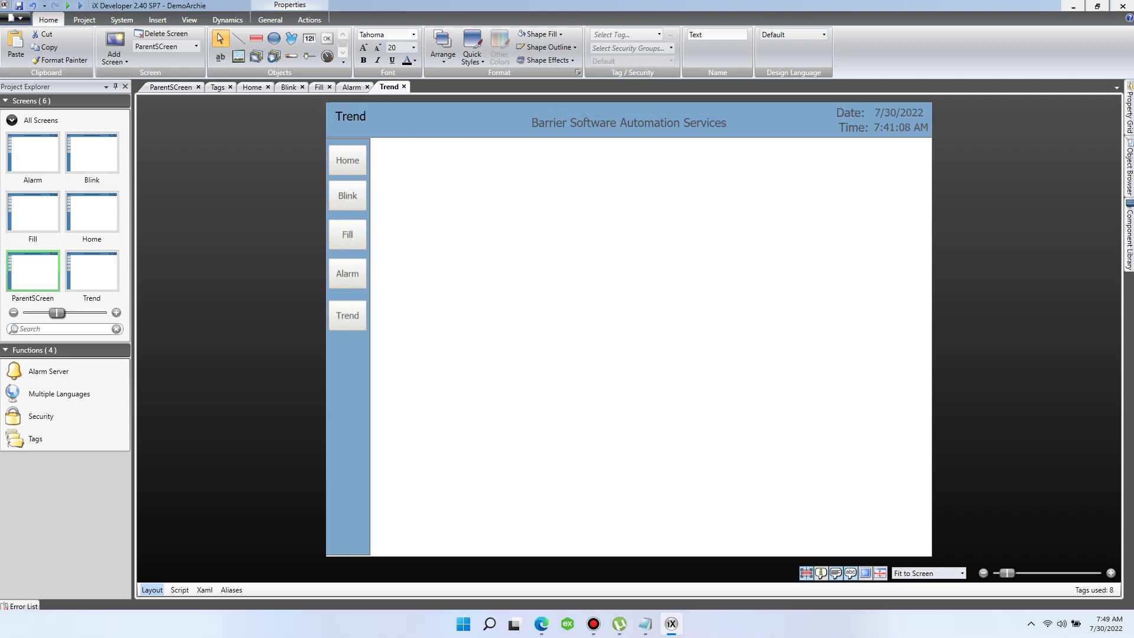
# Step: Paste the copied label into the Fill screen's header, change its text to "Fill", and save the project
pyautogui.click(92, 270)
pyautogui.click(33, 270)
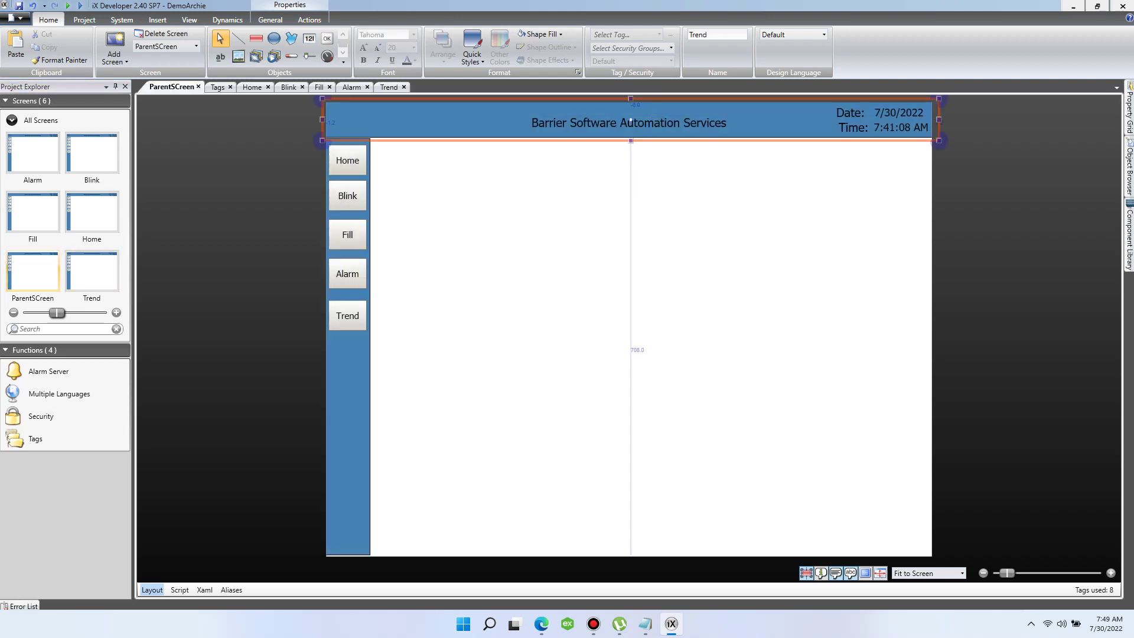
pyautogui.click(33, 211)
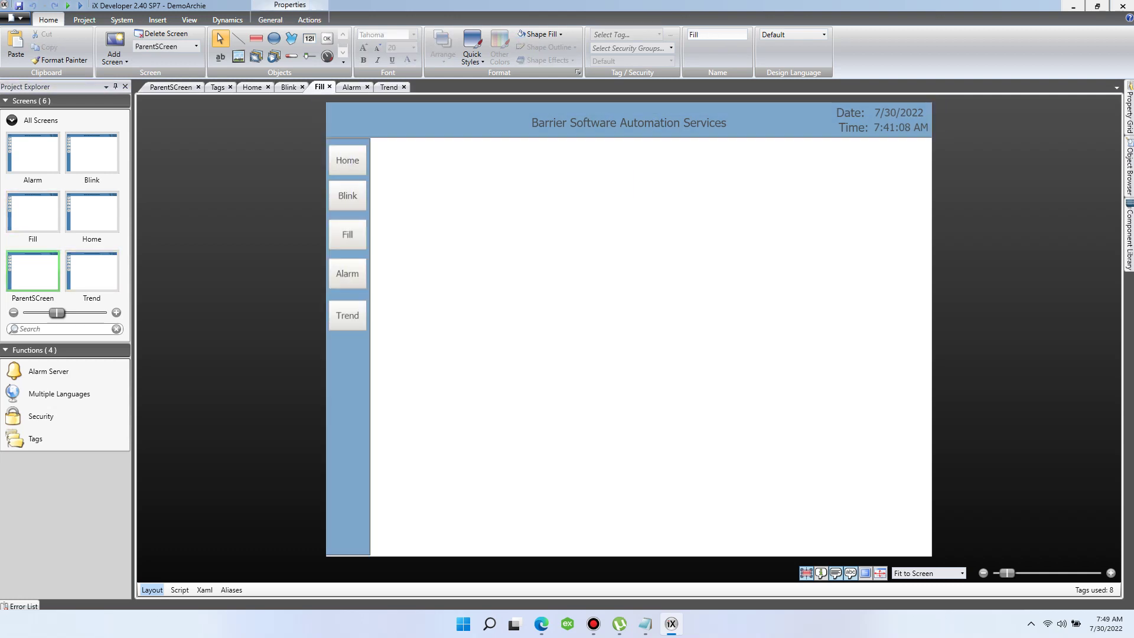
pyautogui.hotkey('ctrl', 'v')
pyautogui.hotkey('ctrl', 'a')
pyautogui.hotkey('ctrl', 'c')
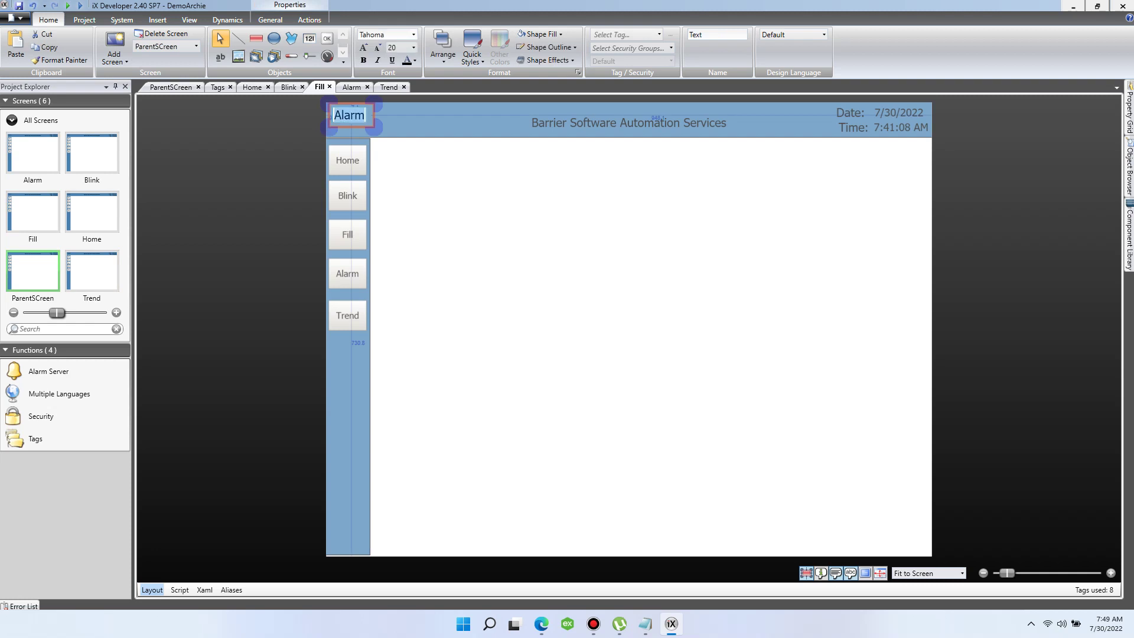
pyautogui.write('Fill')
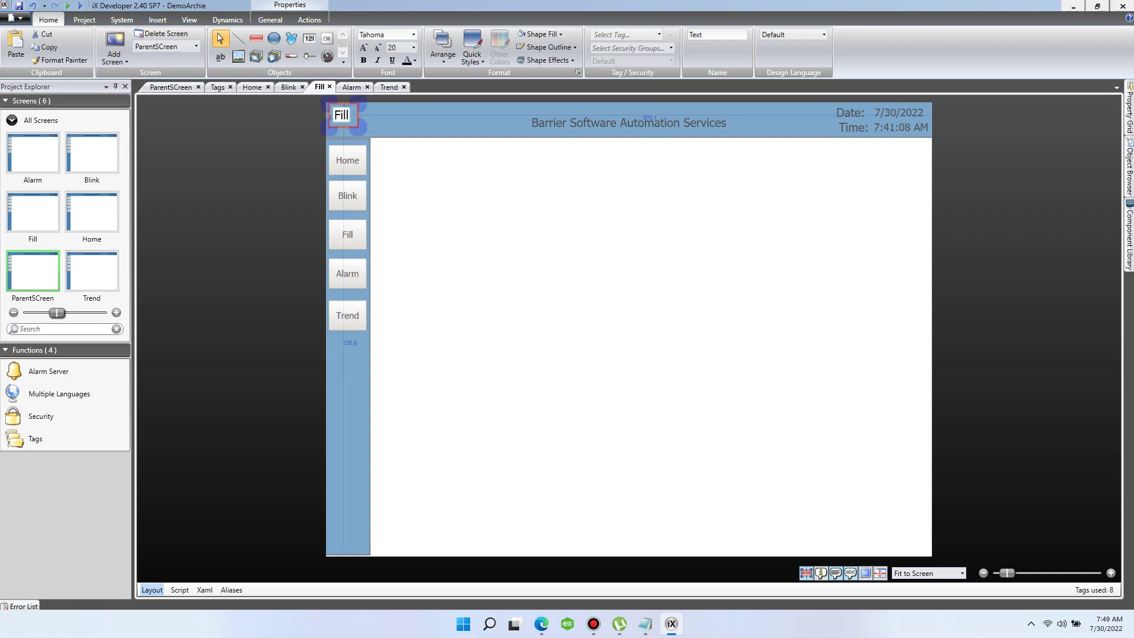
pyautogui.hotkey('ctrl', 's')
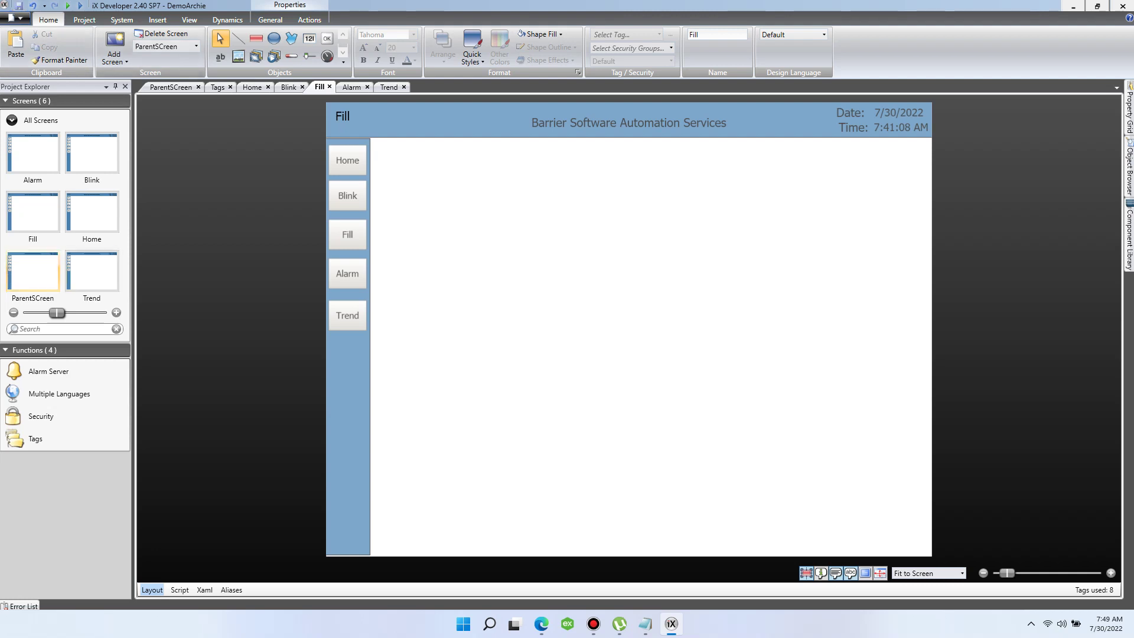
# Step: Paste the copied "Alarm" label into the header of ParentSCreen and delete it again
pyautogui.doubleClick(33, 270)
pyautogui.doubleClick(347, 160)
pyautogui.press('Escape')
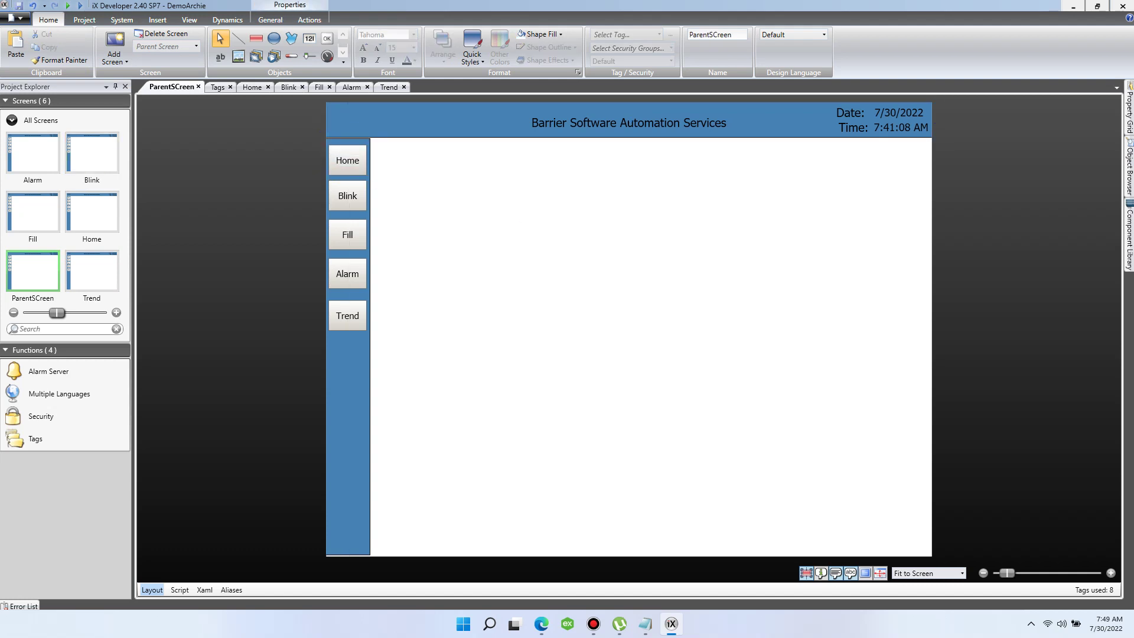
pyautogui.hotkey('ctrl', 'v')
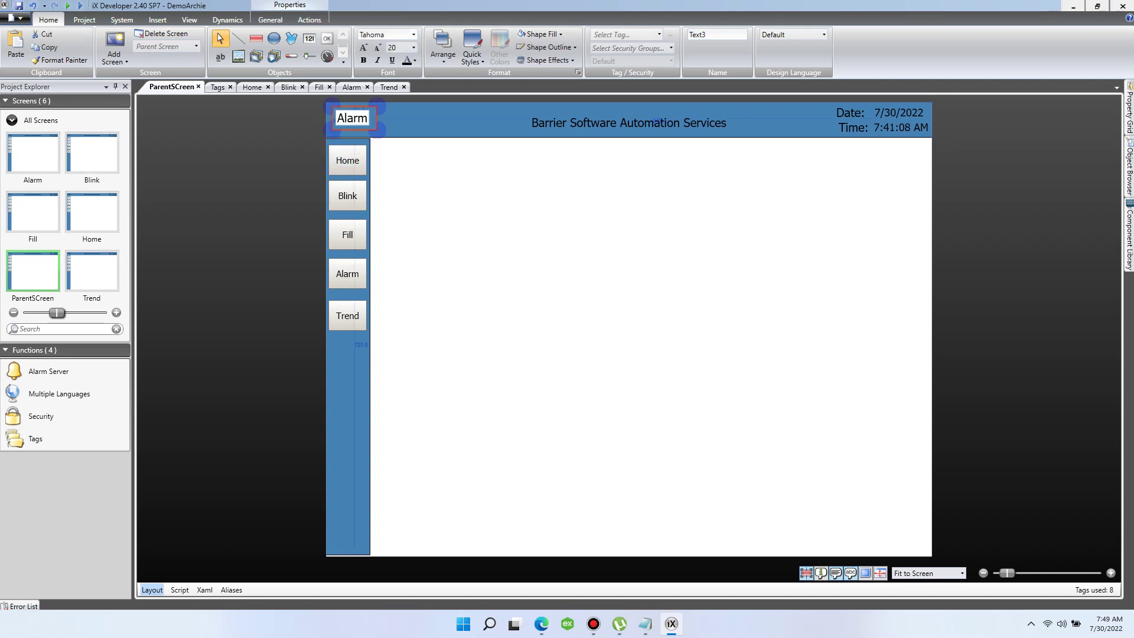
pyautogui.press('Escape')
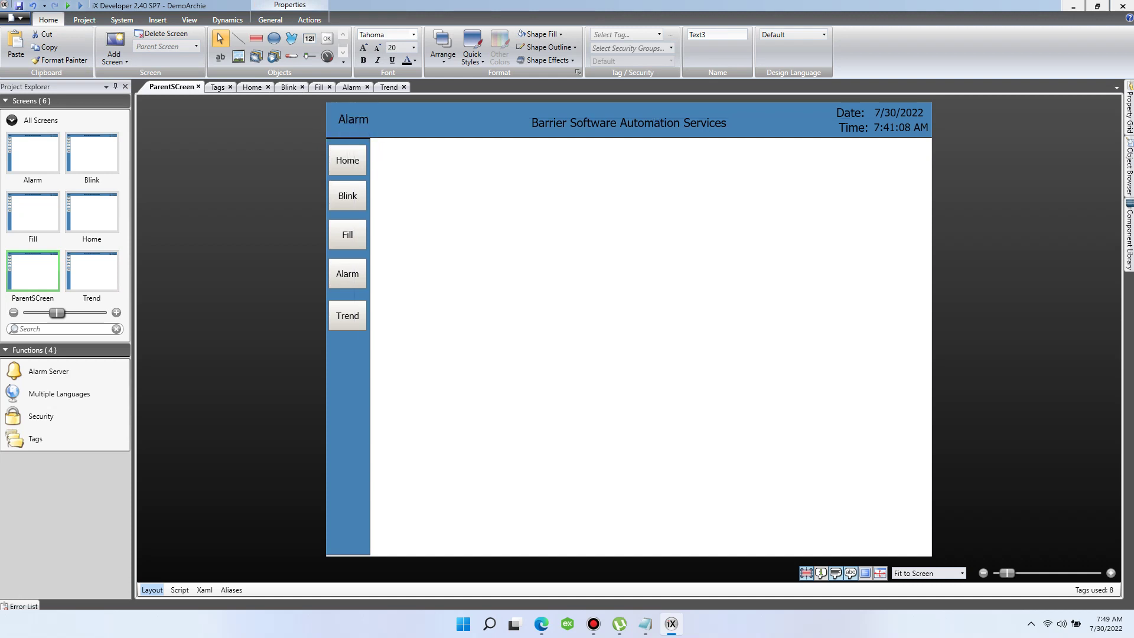
pyautogui.click(381, 121)
pyautogui.click(357, 118)
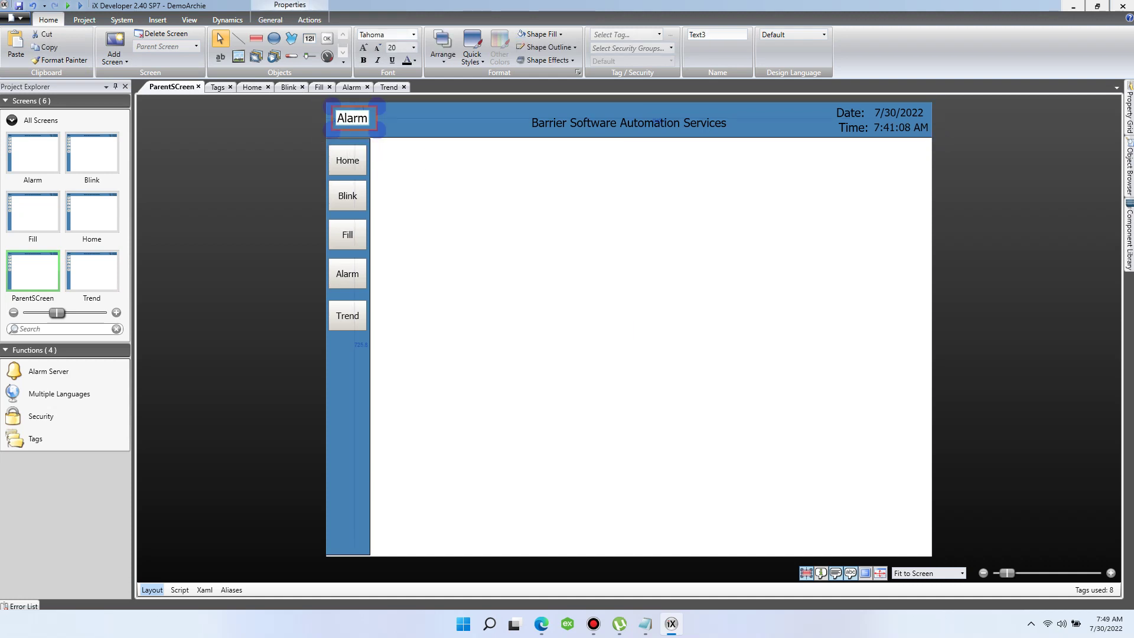
pyautogui.press('Delete')
pyautogui.press('Delete')
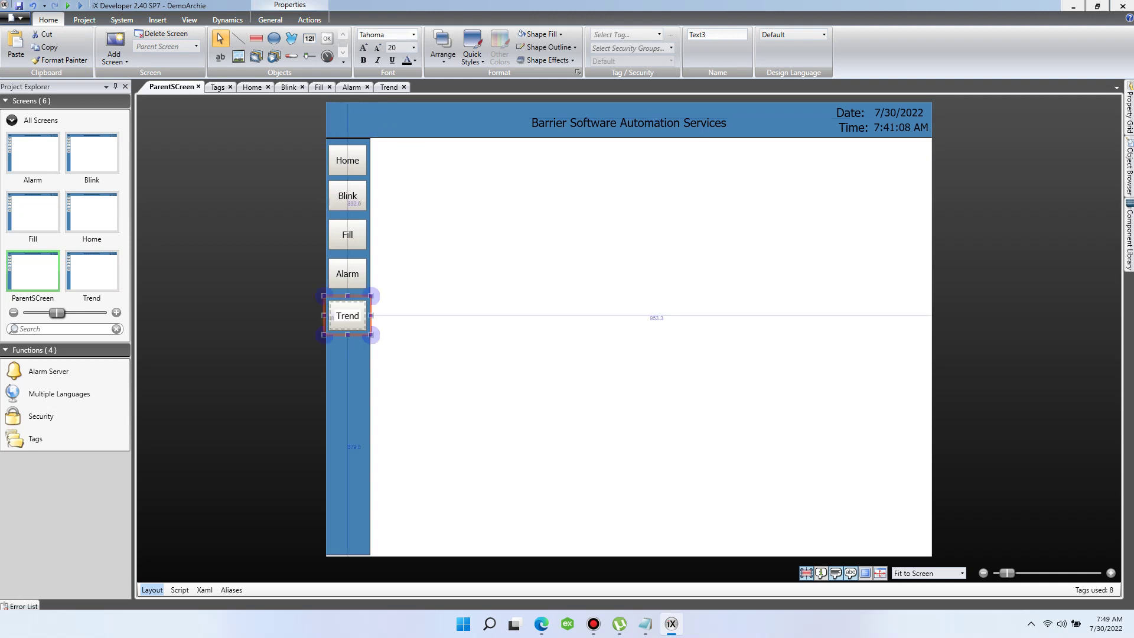
pyautogui.press('Escape')
# Step: Simulate the project, test the Blink navigation button, and close the simulation window
pyautogui.click(84, 19)
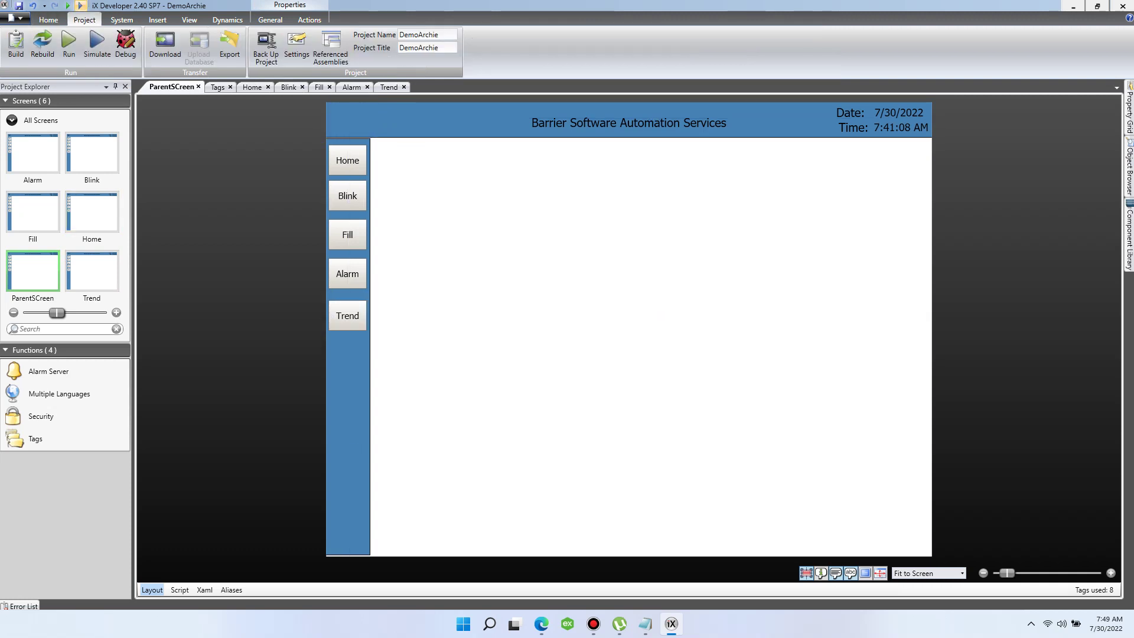
pyautogui.click(80, 6)
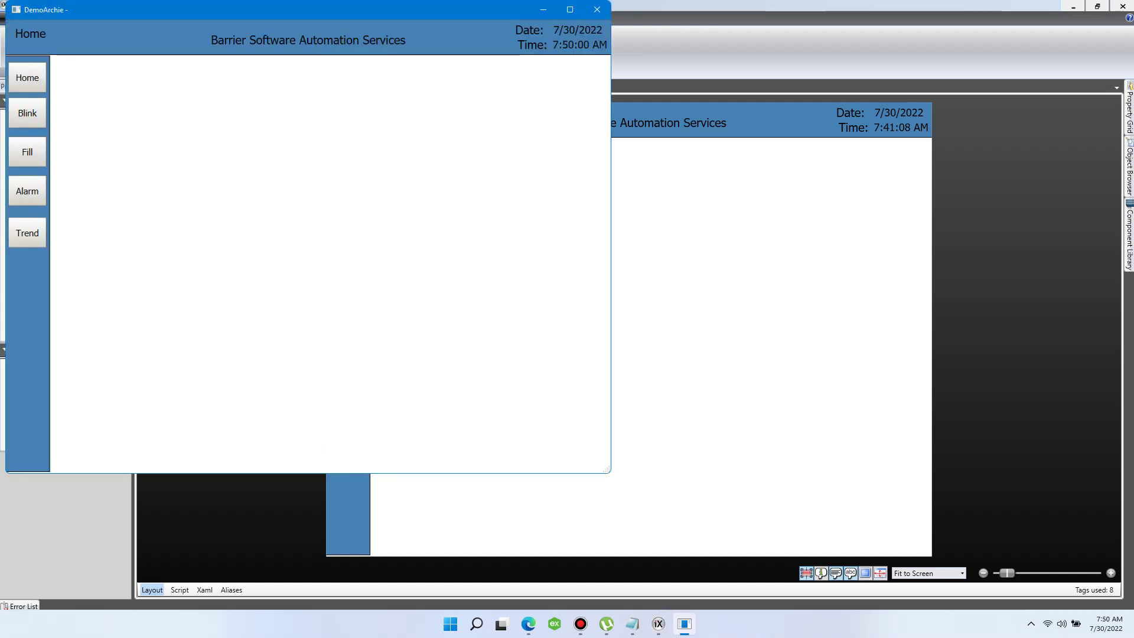
pyautogui.click(27, 113)
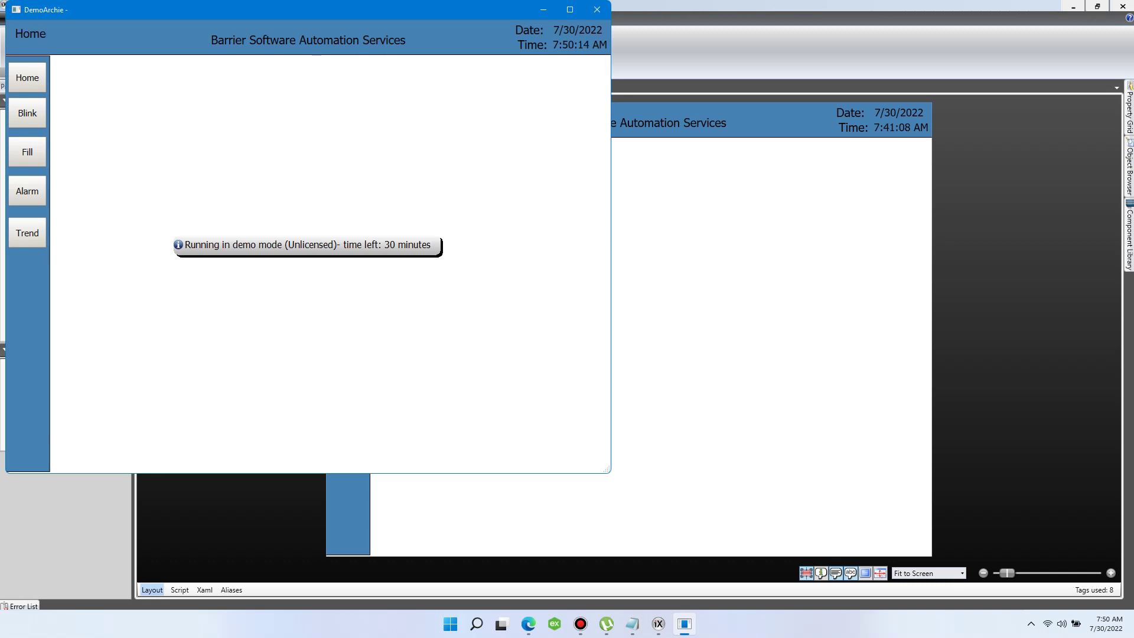
pyautogui.click(597, 9)
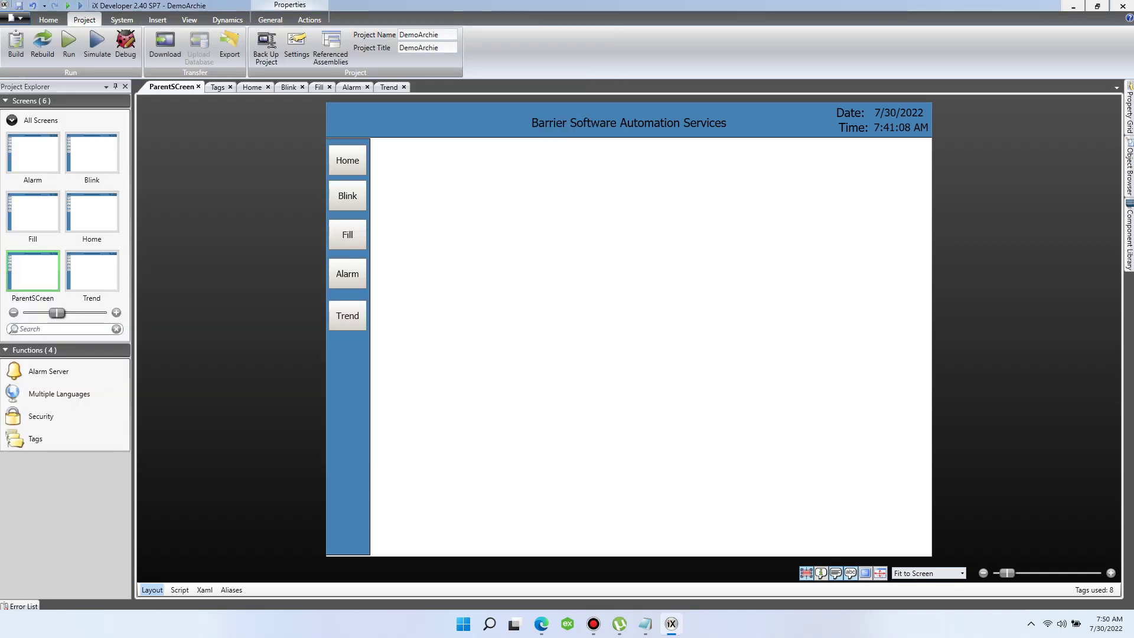
# Step: Switch to the Notepad topic list, highlight the line "4. Blink animation", and return to iX Developer
pyautogui.click(645, 623)
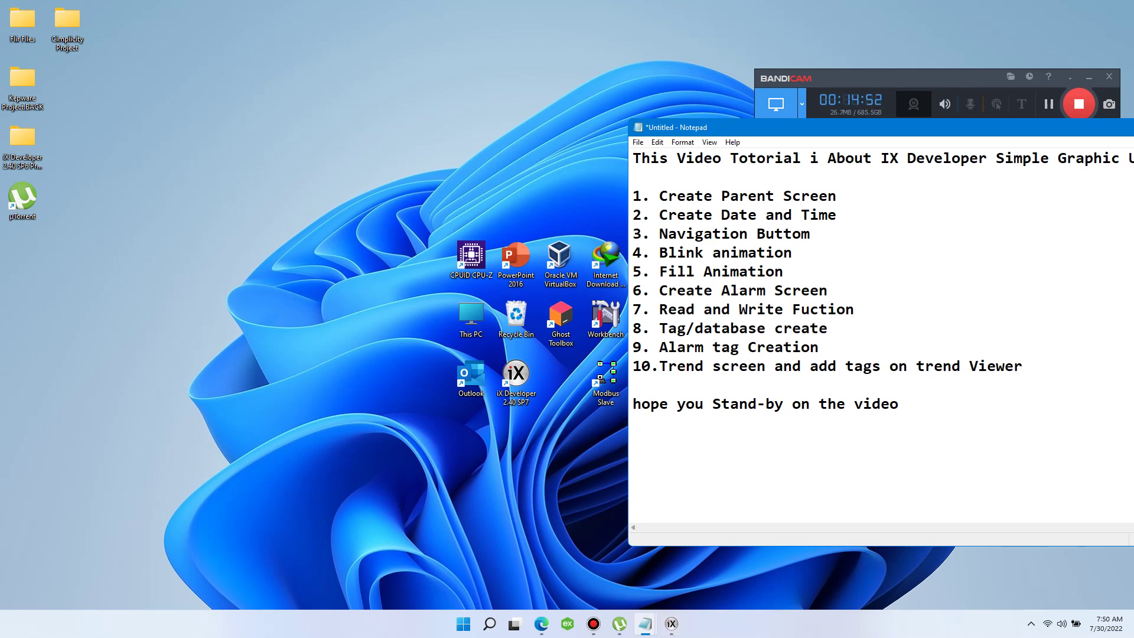
pyautogui.moveTo(633, 253); pyautogui.dragTo(792, 253)
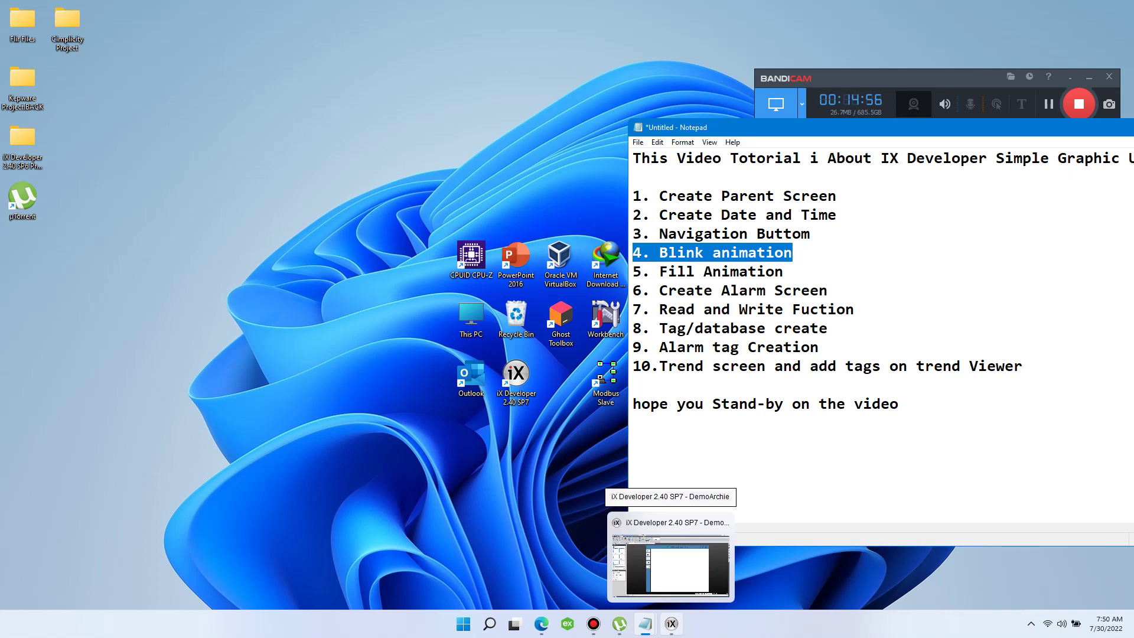
pyautogui.click(671, 623)
pyautogui.doubleClick(347, 195)
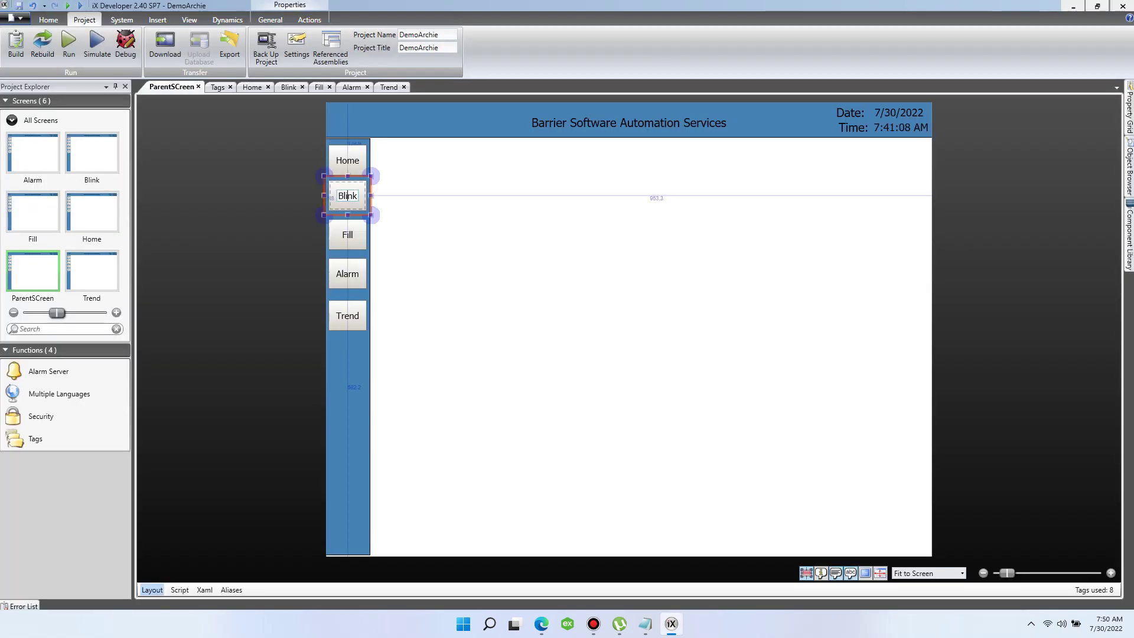
# Step: Open the Blink screen and draw a small circle with the Ellipse tool in the upper-left part of its content area
pyautogui.click(92, 152)
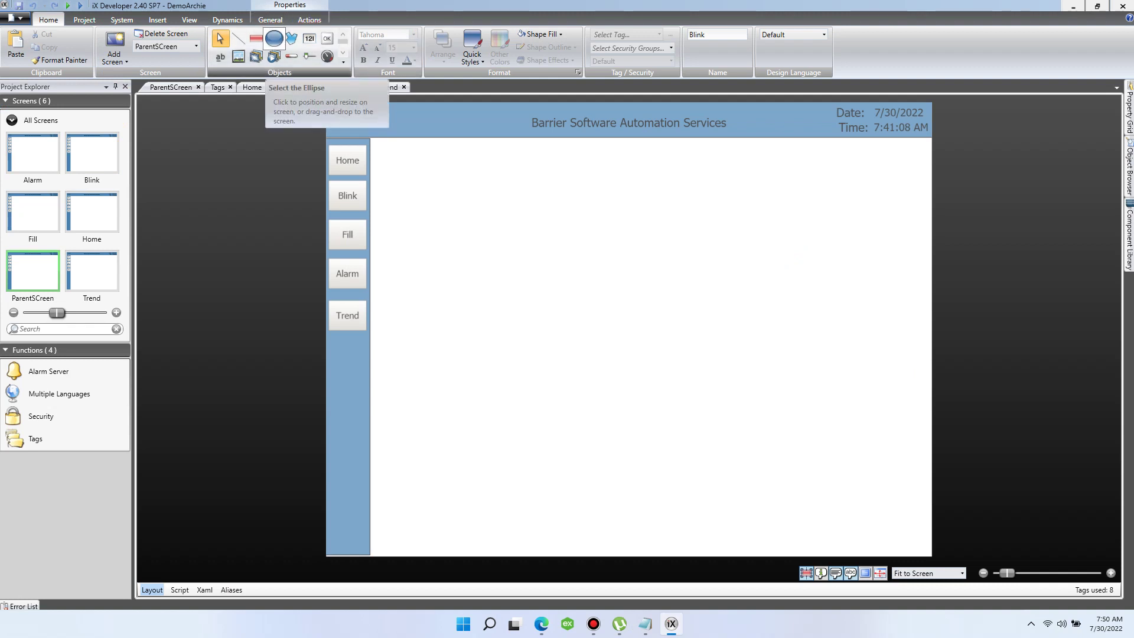
pyautogui.click(274, 38)
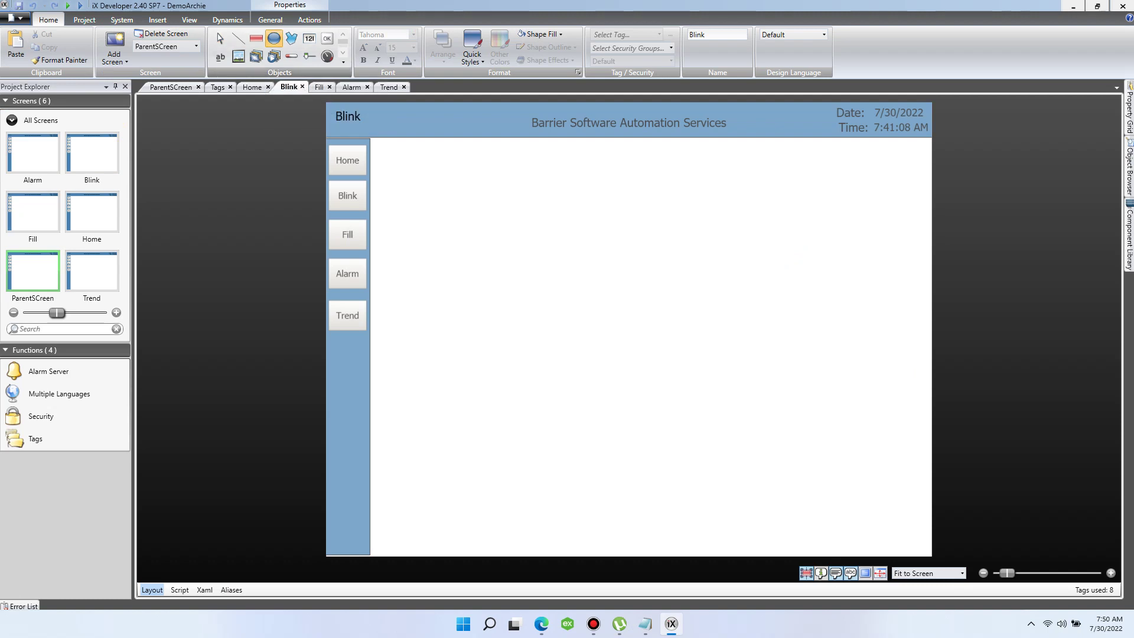
pyautogui.moveTo(433, 193); pyautogui.dragTo(484, 241)
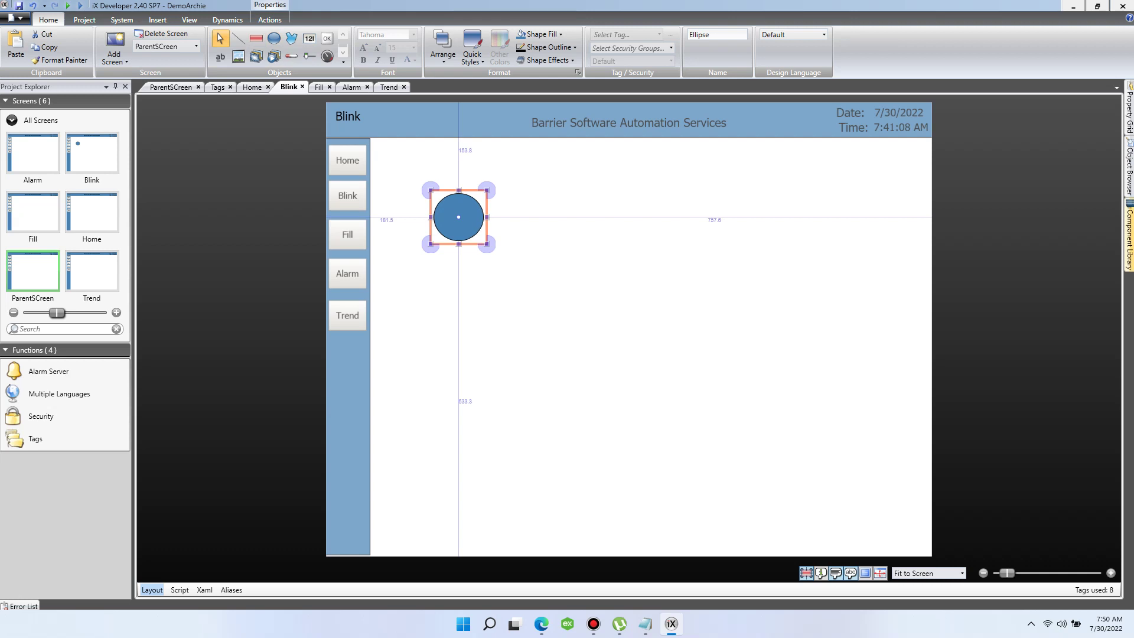
# Step: Browse the component library's symbols at a smaller thumbnail size through page 7, and return to the circle on the Blink screen
pyautogui.moveTo(1128, 235)
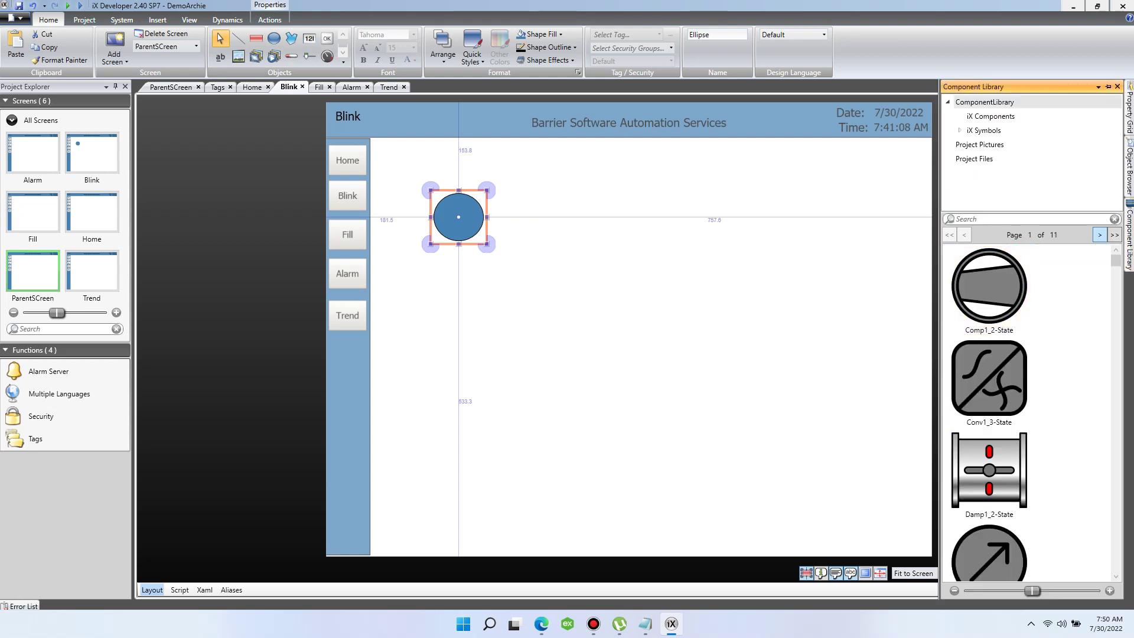
pyautogui.scroll(-5, 990, 413)
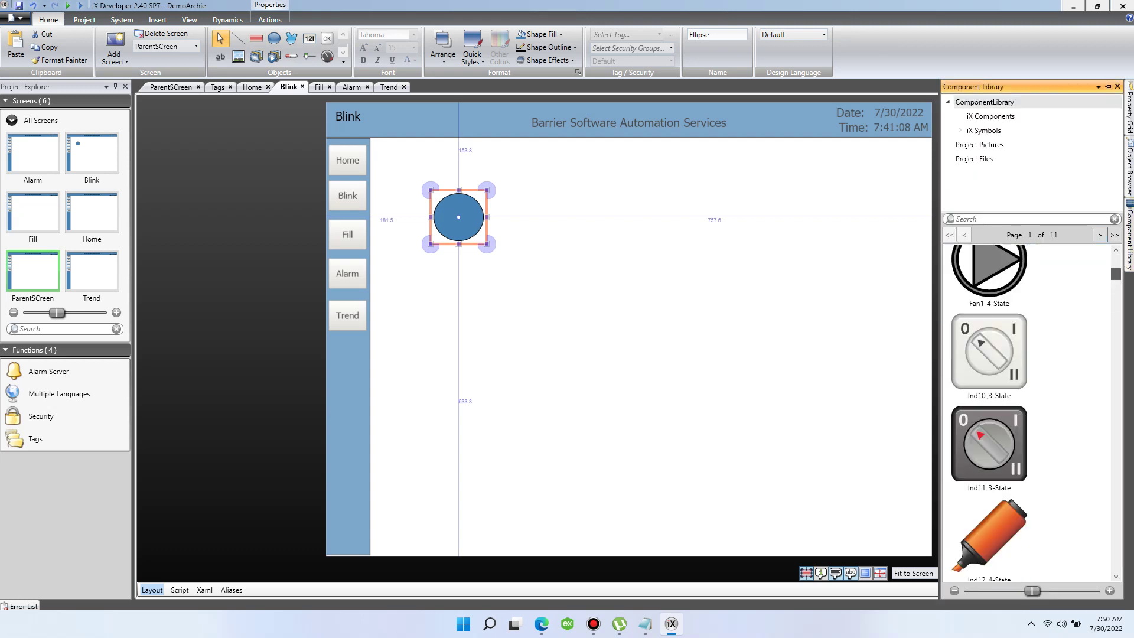
pyautogui.scroll(-5, 989, 413)
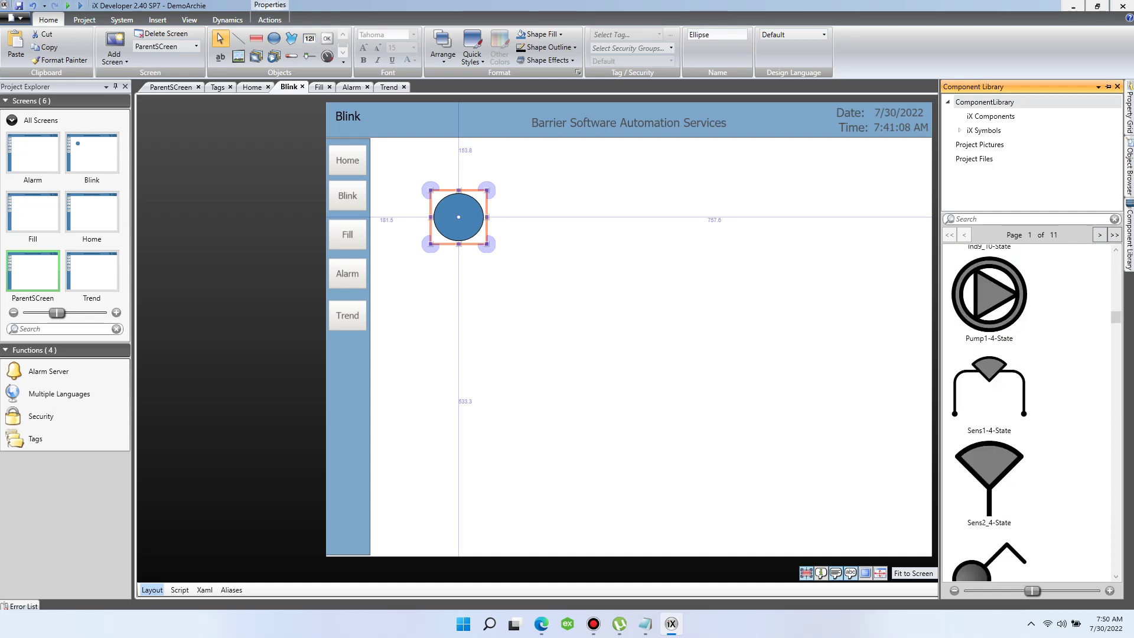
pyautogui.moveTo(1032, 590); pyautogui.dragTo(968, 591)
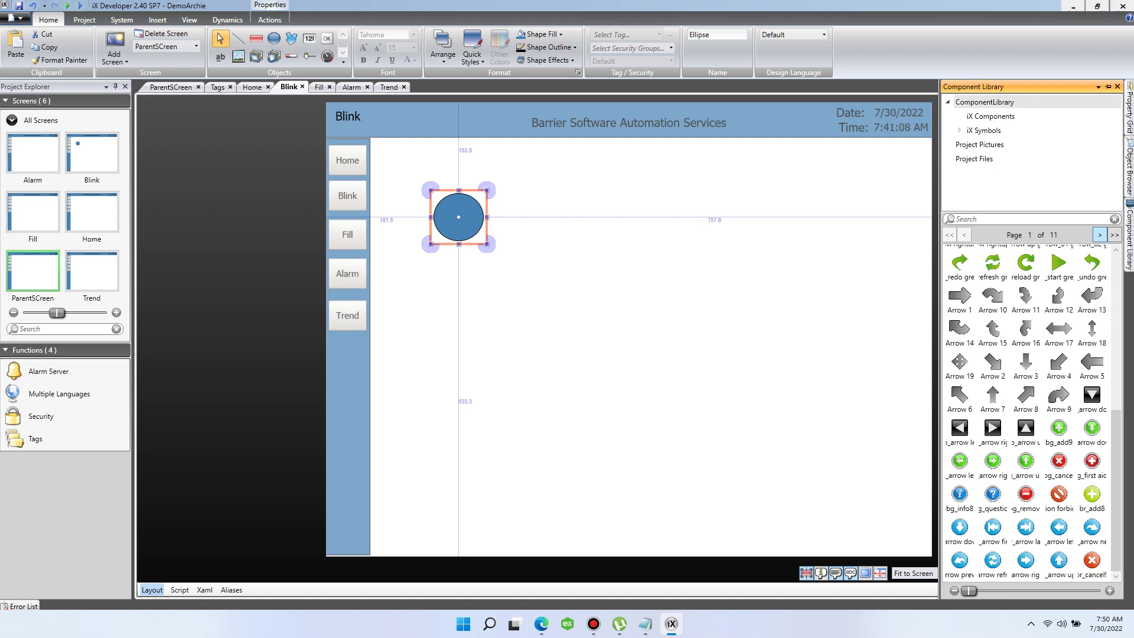
pyautogui.click(1099, 235)
pyautogui.click(1099, 234)
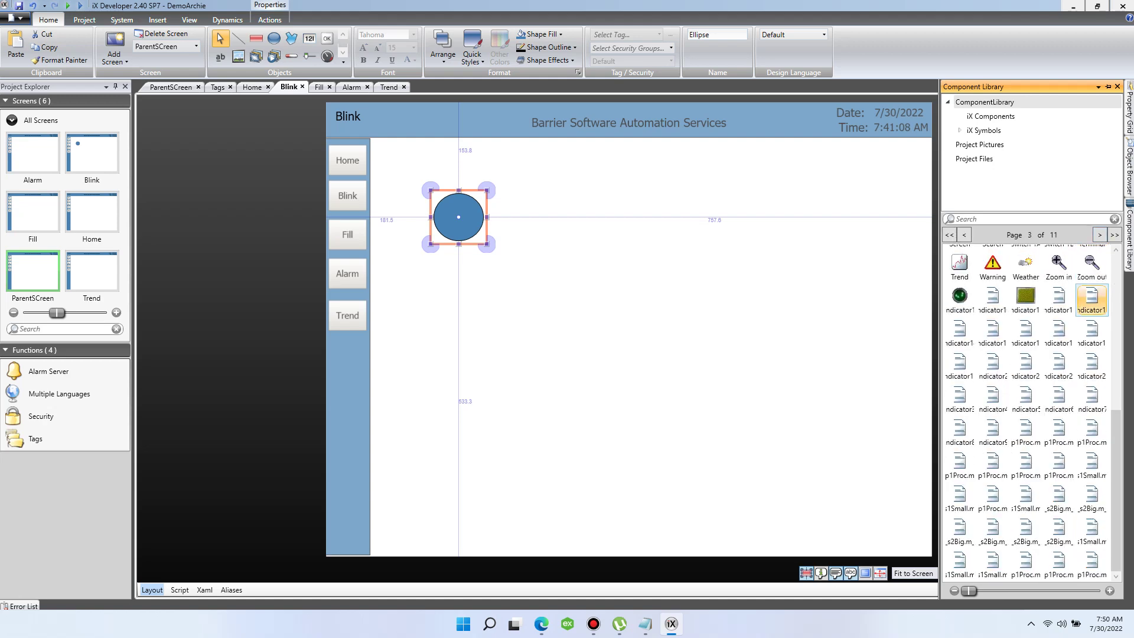
pyautogui.moveTo(1116, 490); pyautogui.dragTo(1115, 333)
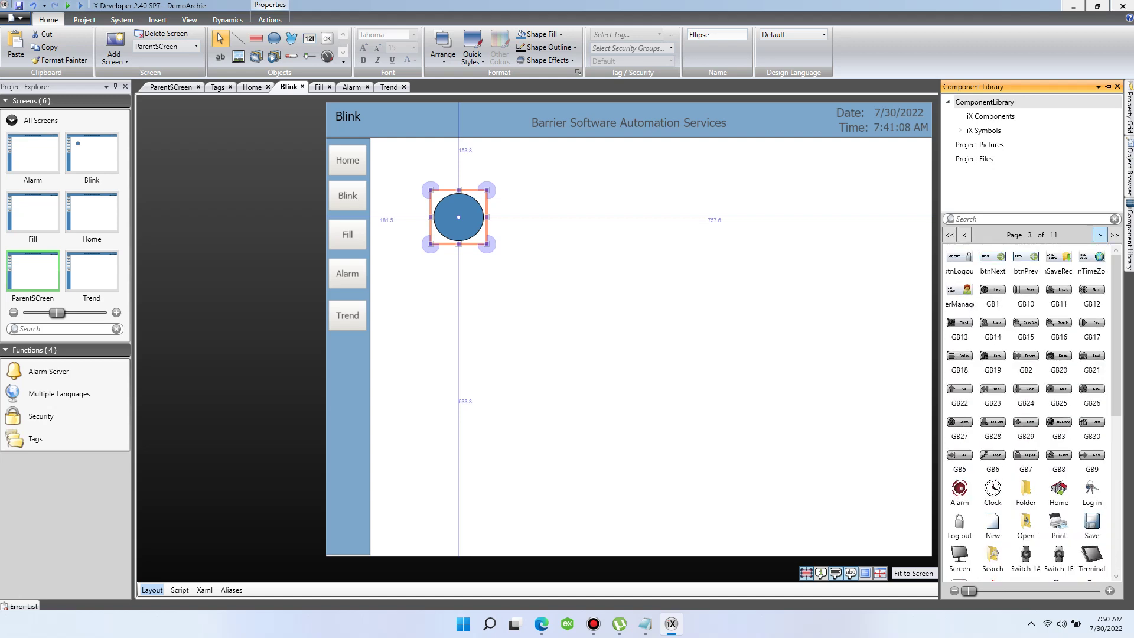
pyautogui.click(1100, 235)
pyautogui.click(1099, 235)
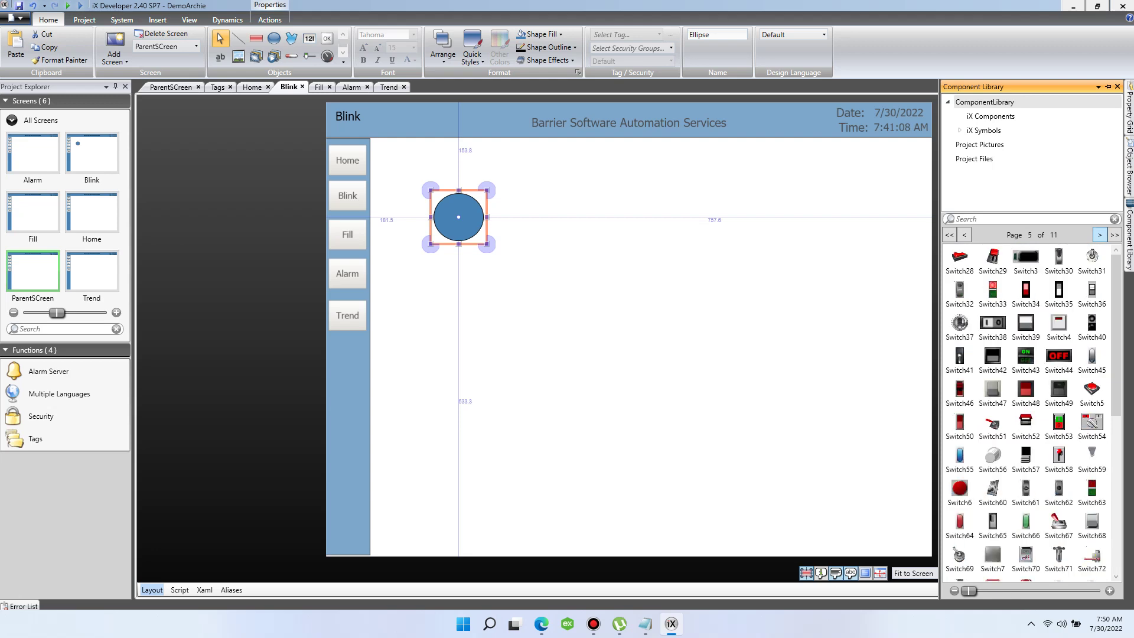
pyautogui.click(1100, 234)
pyautogui.click(1099, 235)
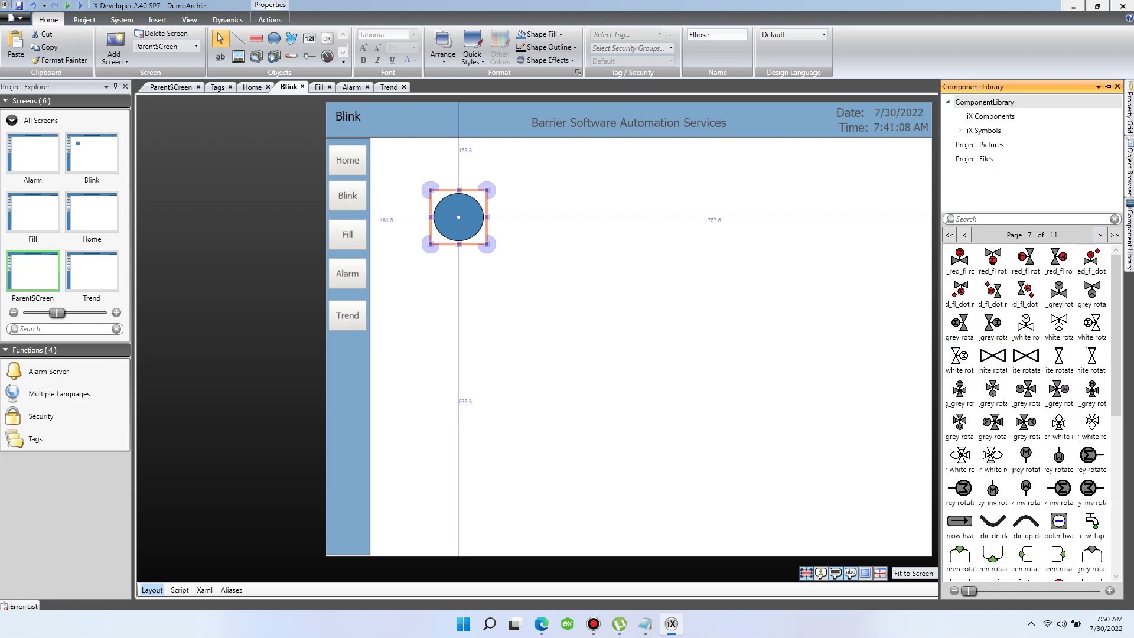
pyautogui.click(650, 295)
pyautogui.click(458, 216)
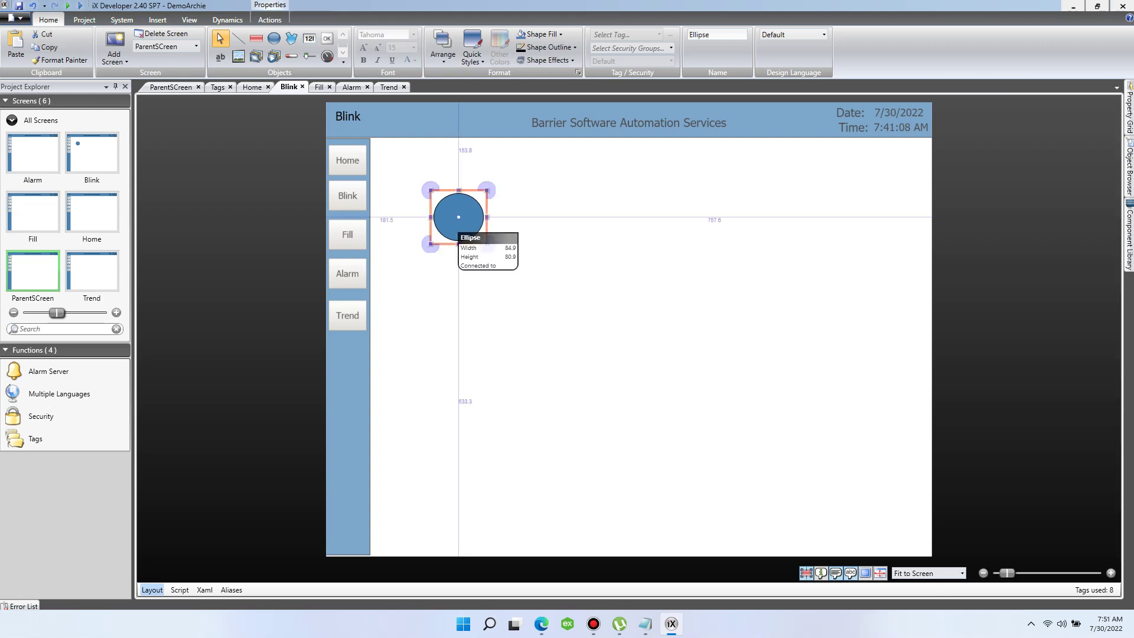
# Step: Draw a small button below the circle on the Blink screen
pyautogui.press('Escape')
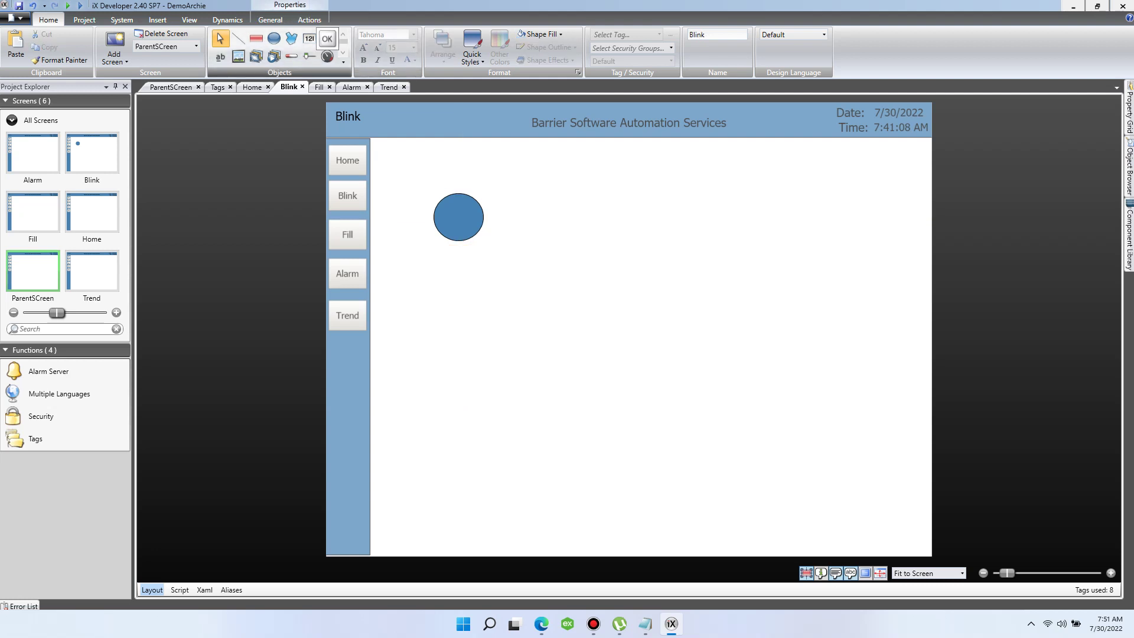
pyautogui.click(327, 39)
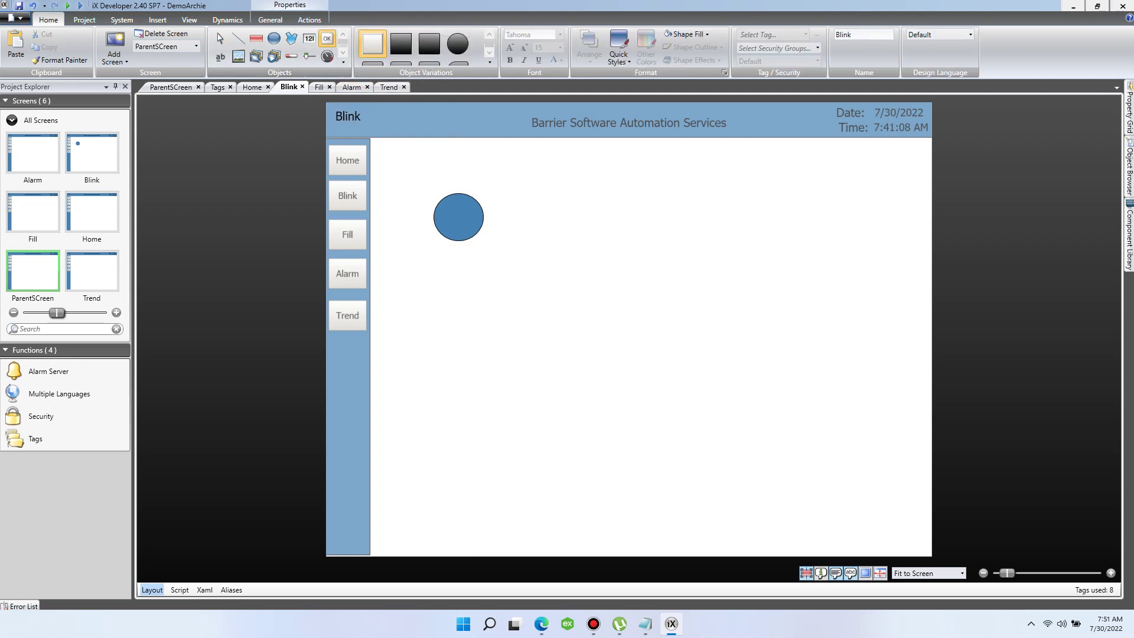
pyautogui.moveTo(443, 299)
pyautogui.mouseDown()
pyautogui.moveTo(497, 344)
pyautogui.moveTo(462, 303)
pyautogui.mouseUp()
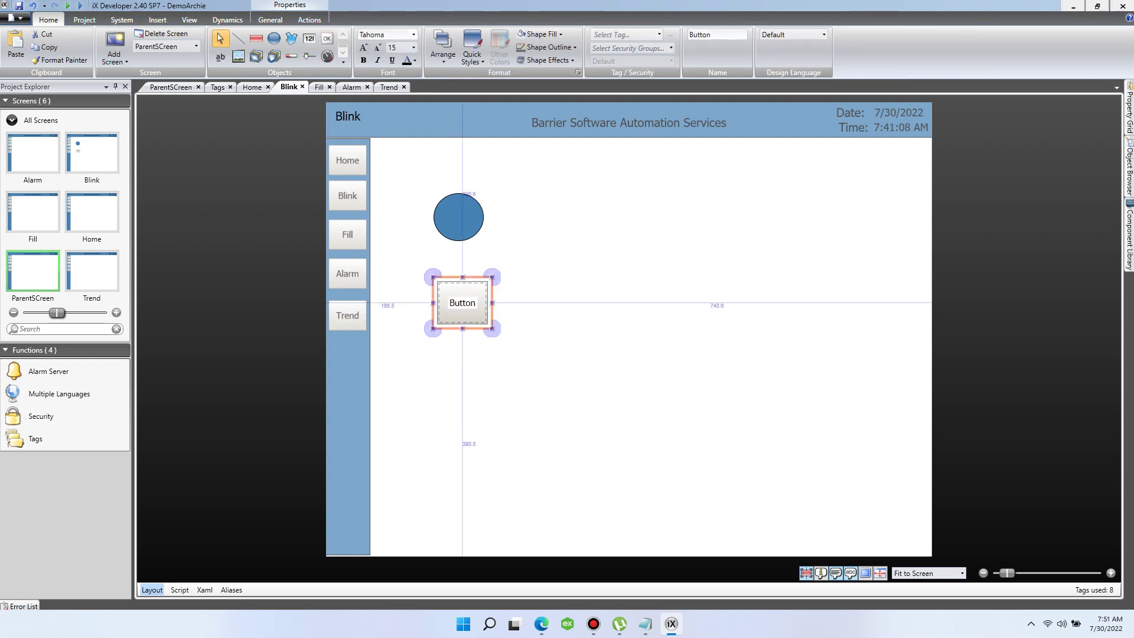
# Step: Add Blink dynamics to the circle, using tag Bool0 for Blink Enable
pyautogui.click(458, 216)
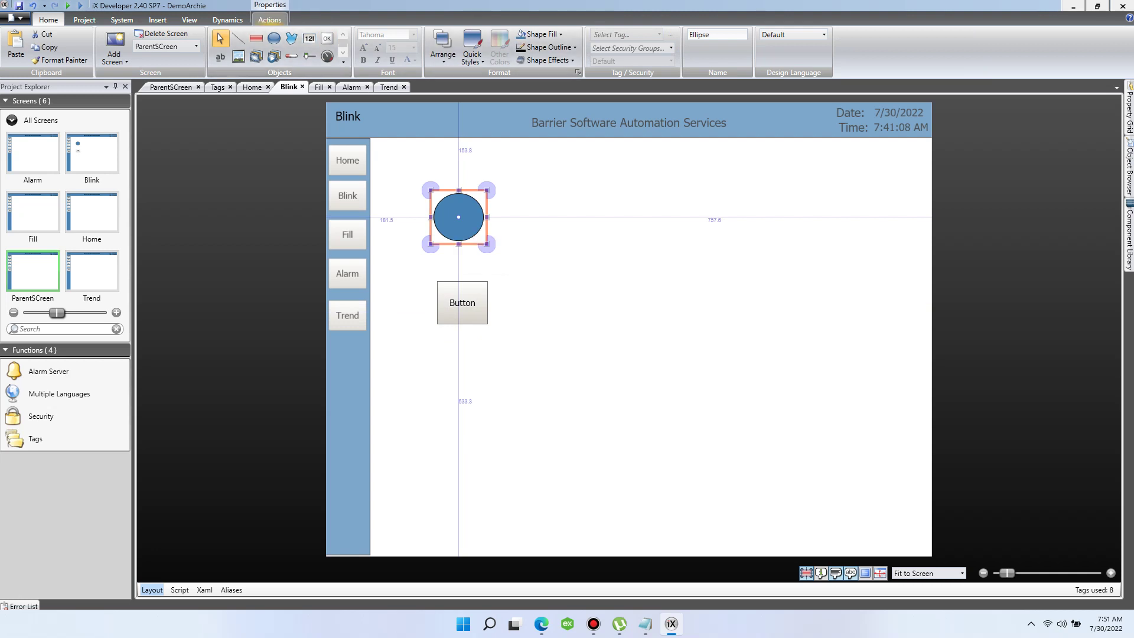
pyautogui.click(228, 19)
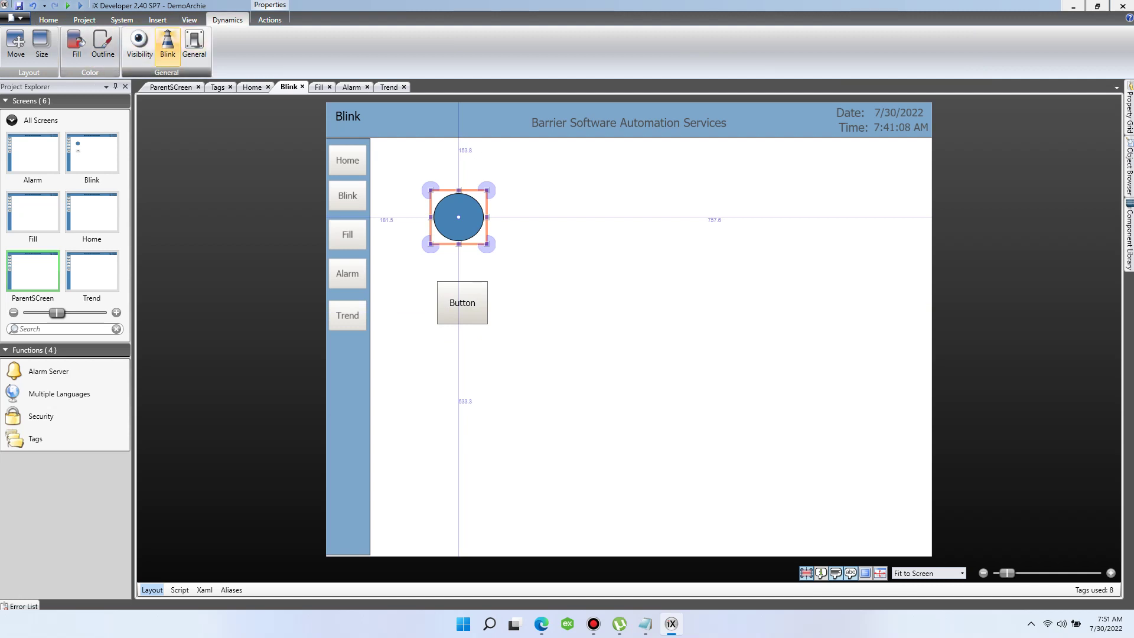
pyautogui.click(168, 44)
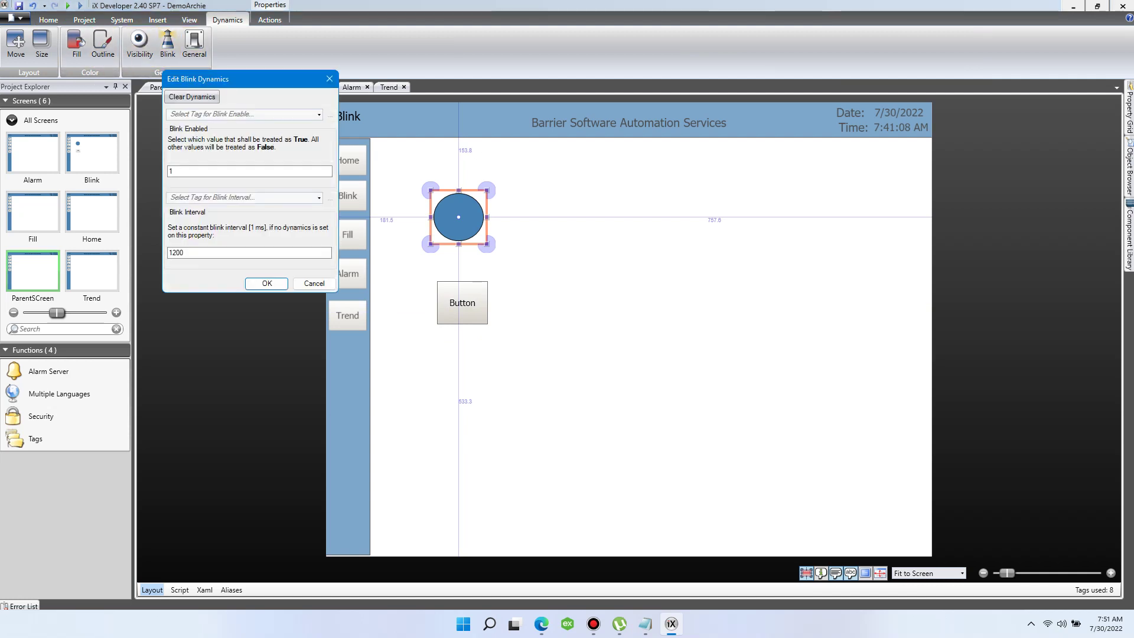
pyautogui.click(319, 114)
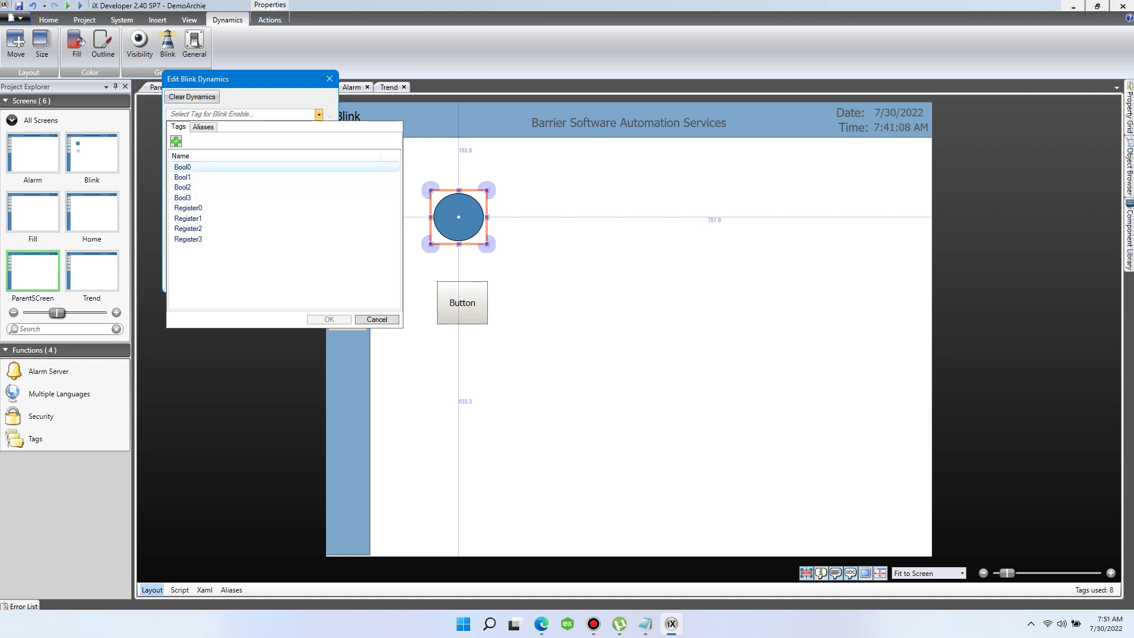
pyautogui.click(183, 166)
pyautogui.press('Return')
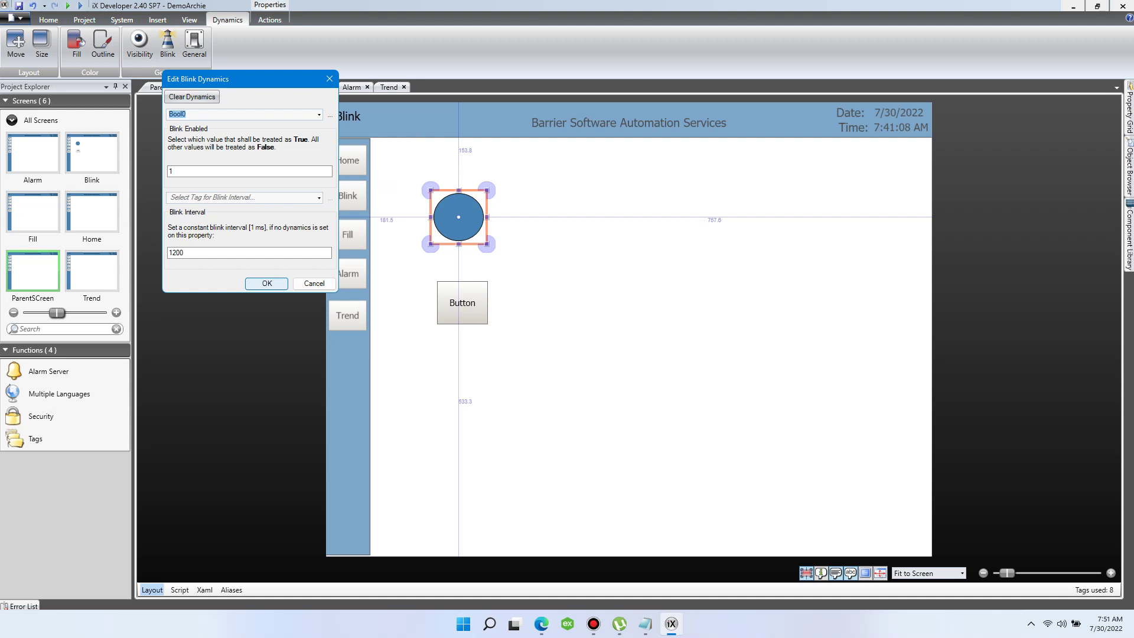
pyautogui.click(266, 284)
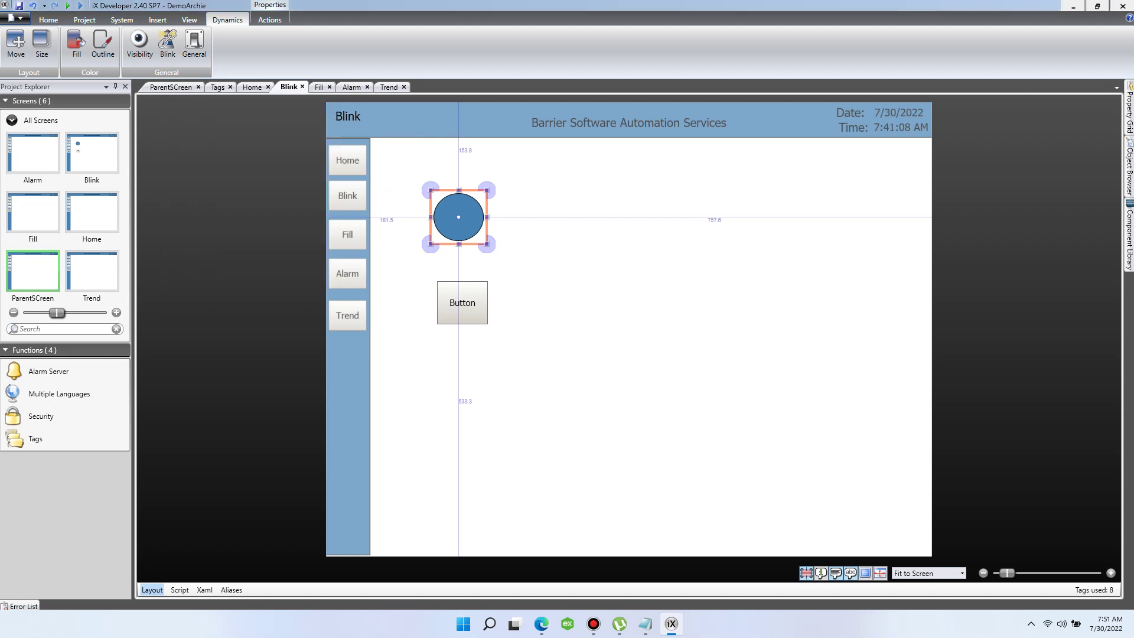
# Step: Move the button into line under the circle and add an "LED" text label above the circle
pyautogui.moveTo(462, 303); pyautogui.dragTo(459, 298)
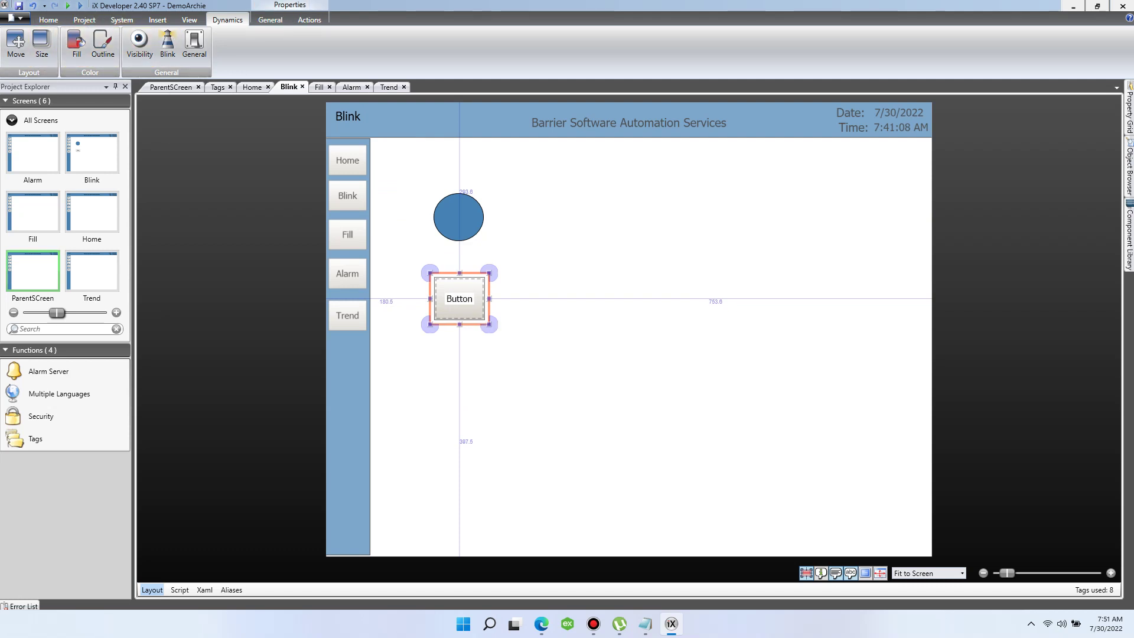
pyautogui.click(49, 19)
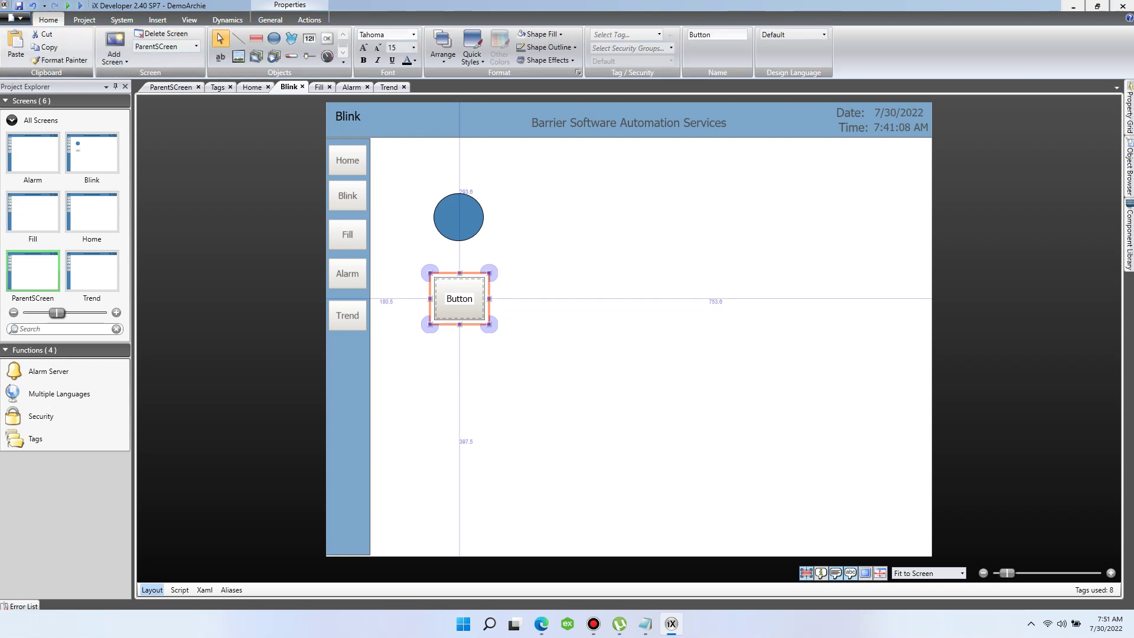
pyautogui.press('Escape')
pyautogui.click(522, 402)
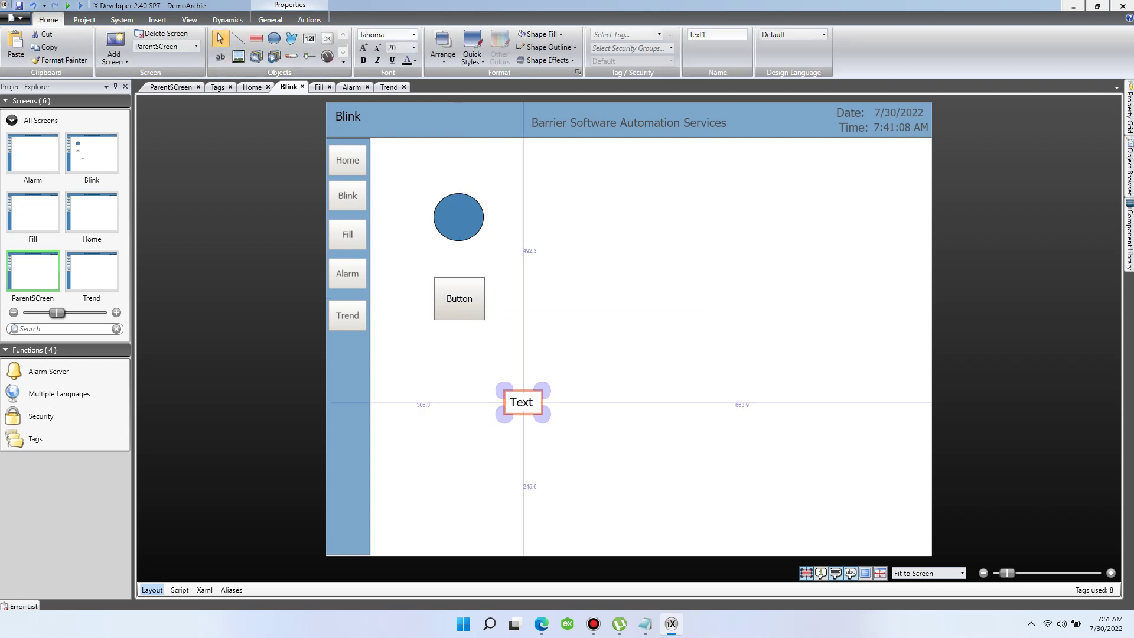
pyautogui.moveTo(523, 402); pyautogui.dragTo(450, 178)
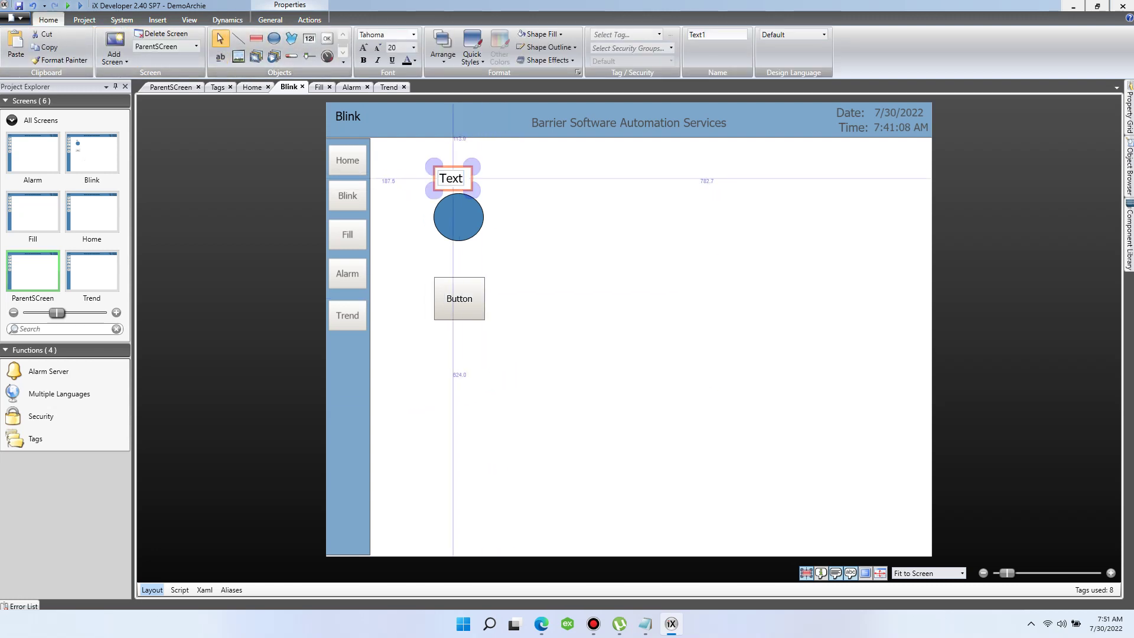
pyautogui.doubleClick(450, 178)
pyautogui.write('LED')
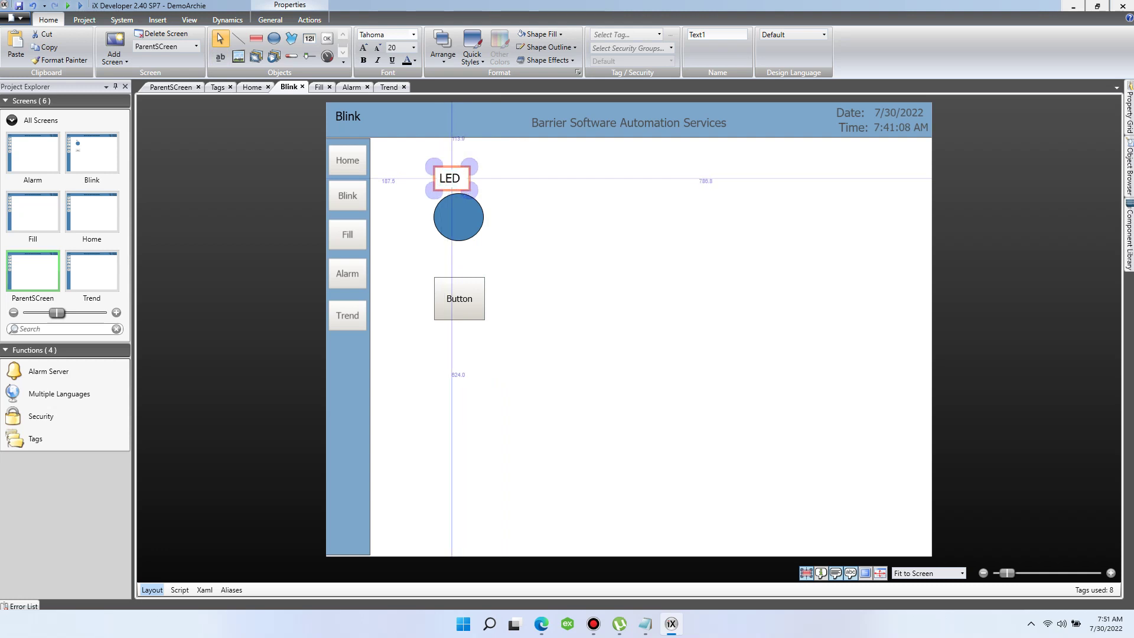
pyautogui.press('Escape')
# Step: Duplicate the "LED" label just above the button and change the copy's text to "test Button toggle"
pyautogui.click(450, 179)
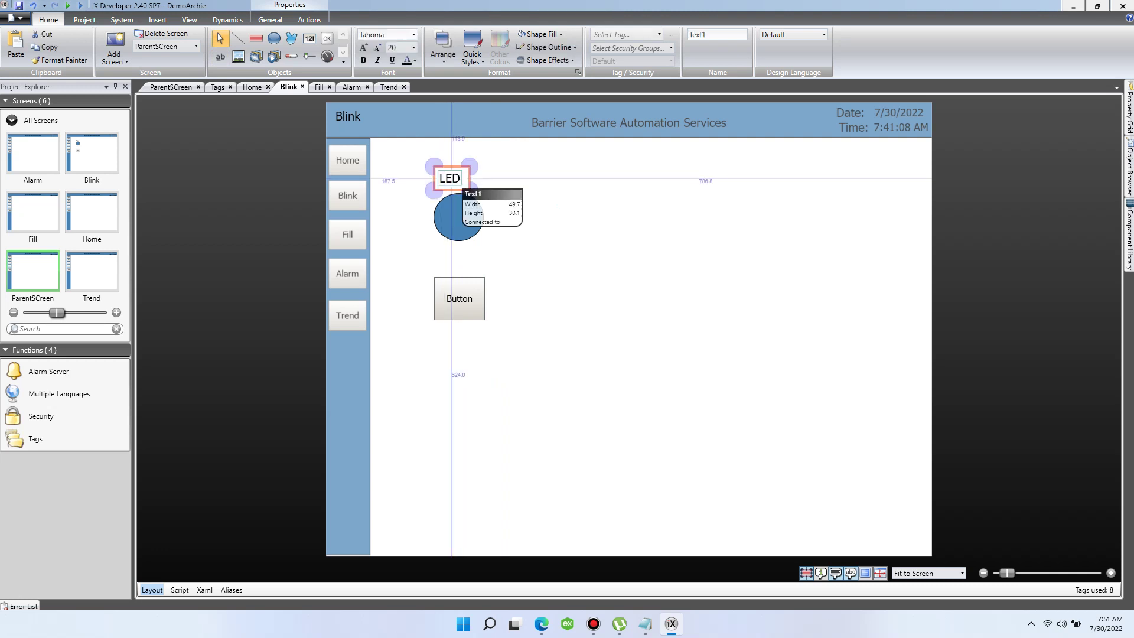
pyautogui.moveTo(451, 178); pyautogui.dragTo(463, 269)
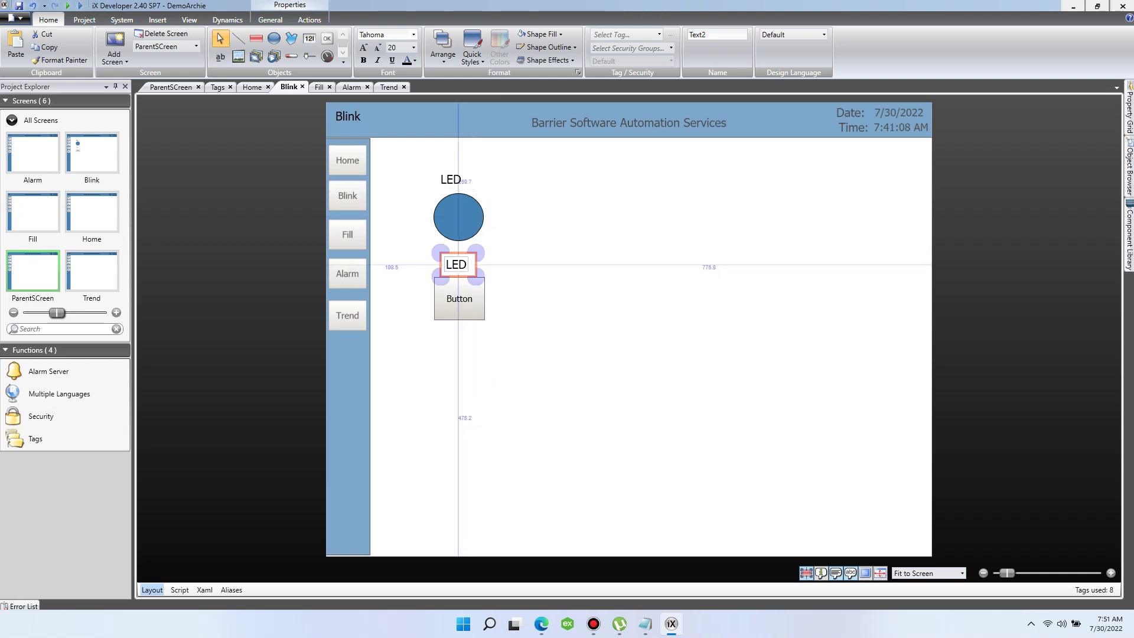
pyautogui.doubleClick(456, 265)
pyautogui.write('test')
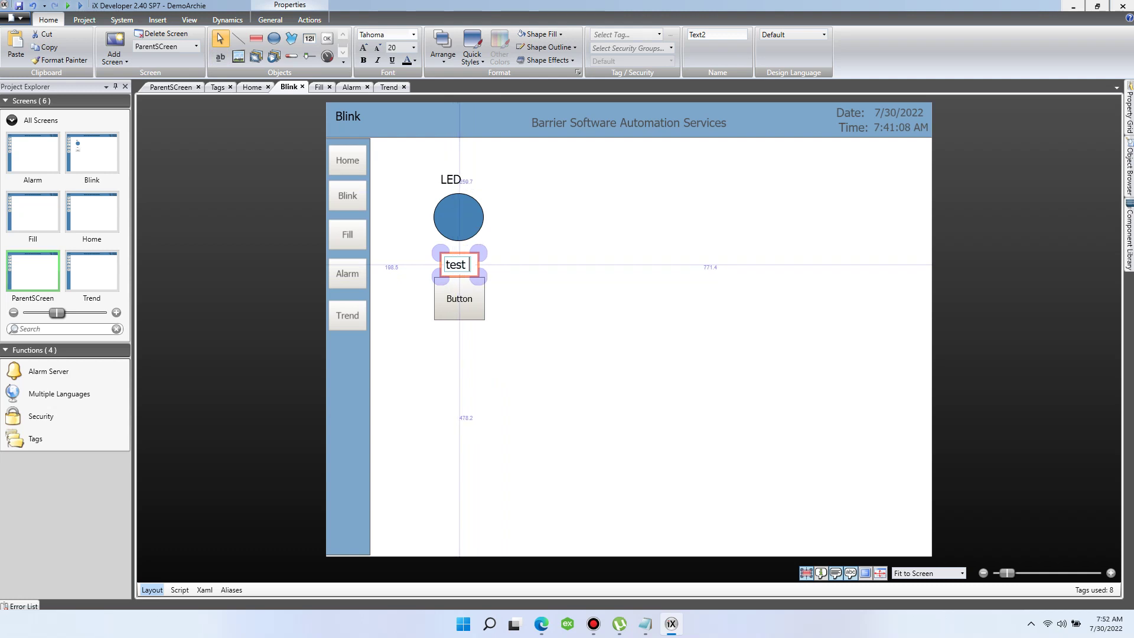
pyautogui.write(' BUtt')
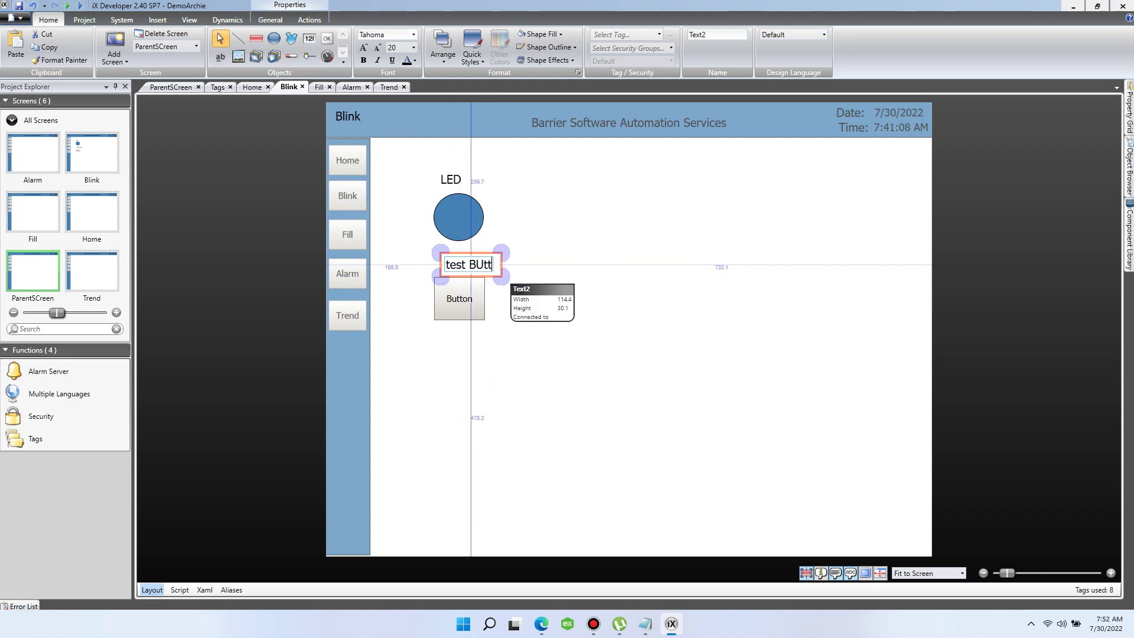
pyautogui.press('BackSpace')
pyautogui.press('BackSpace')
pyautogui.press('BackSpace')
pyautogui.write('utton')
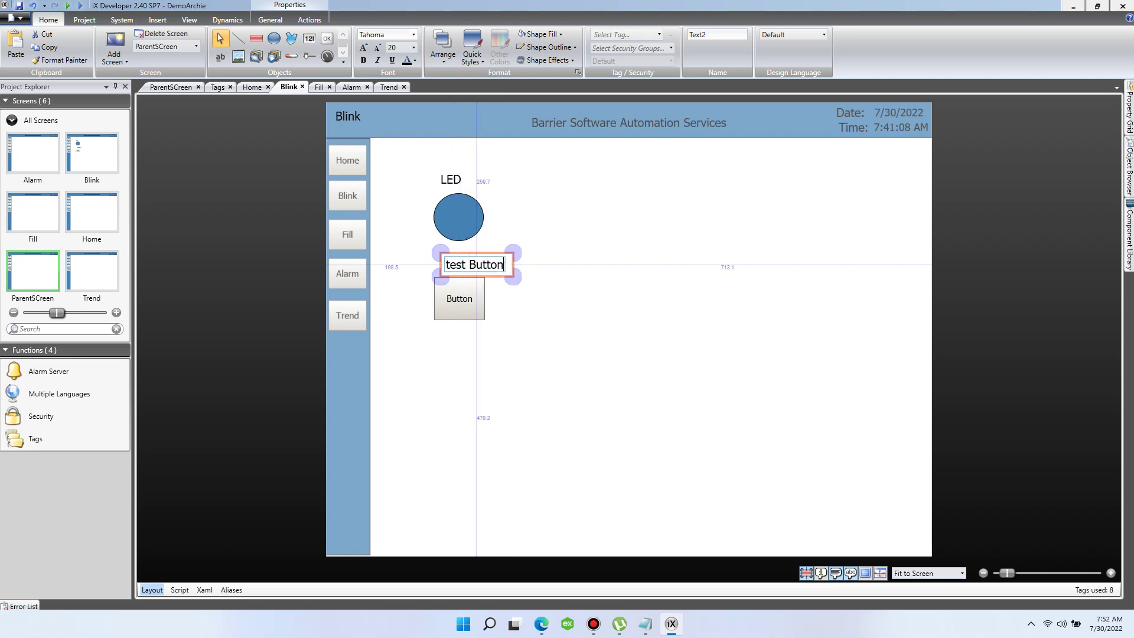
pyautogui.write(' toggle')
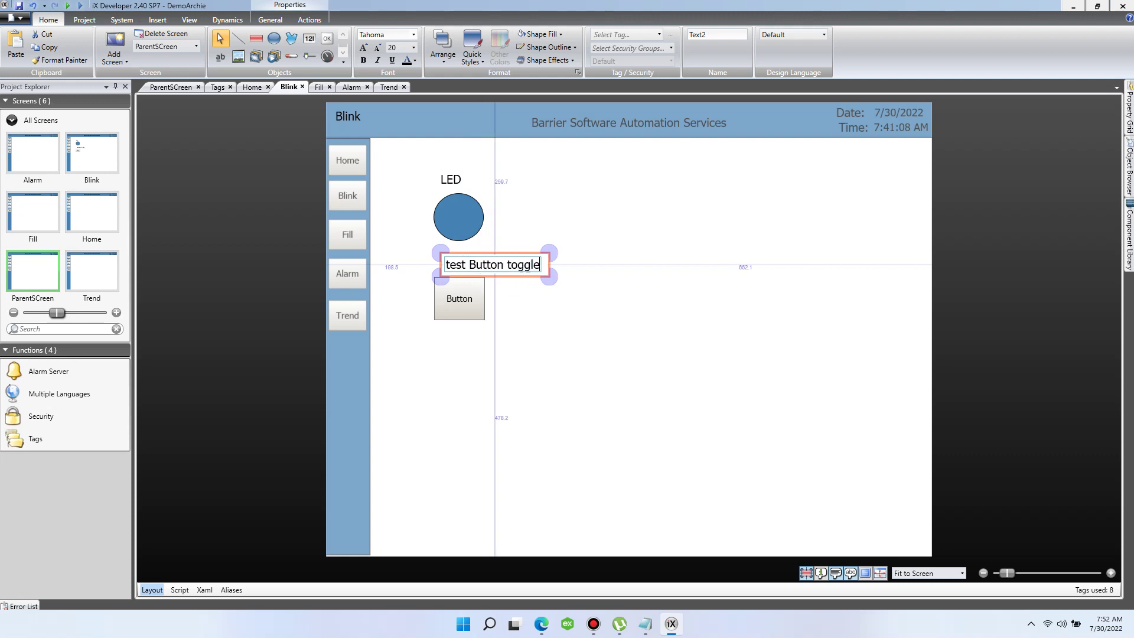
pyautogui.press('Escape')
# Step: Move the "test Button toggle" label below the button and center the "LED" label above the circle
pyautogui.moveTo(514, 266); pyautogui.dragTo(484, 336)
pyautogui.moveTo(452, 179); pyautogui.dragTo(459, 185)
pyautogui.press('Escape')
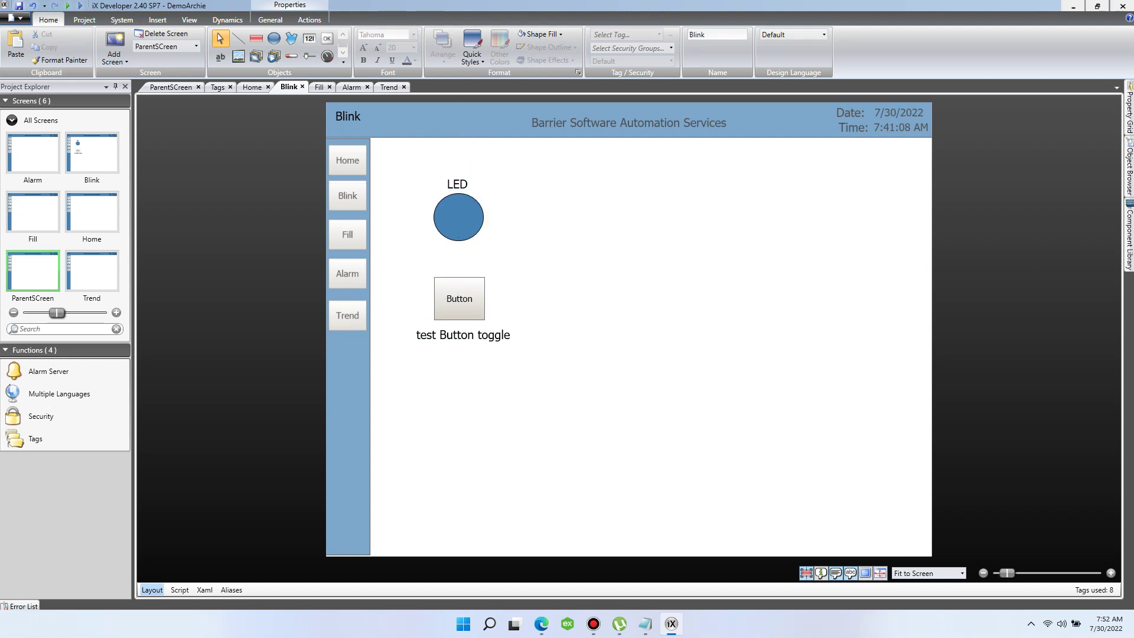
# Step: Review the circle's Blink dynamics settings and close them without changes
pyautogui.click(450, 200)
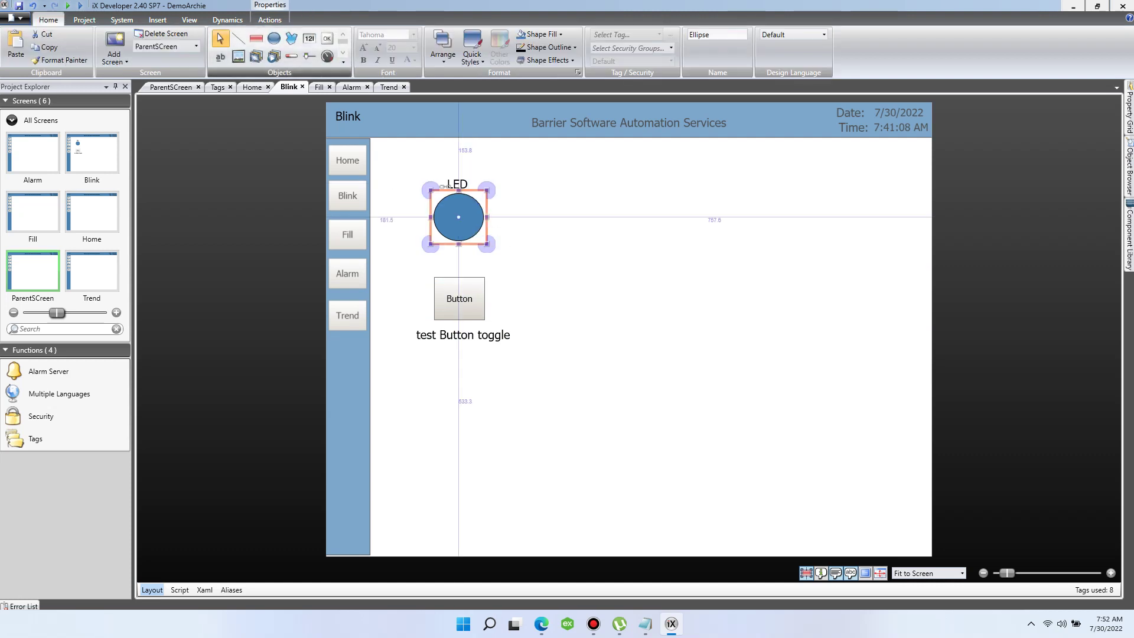
pyautogui.click(227, 20)
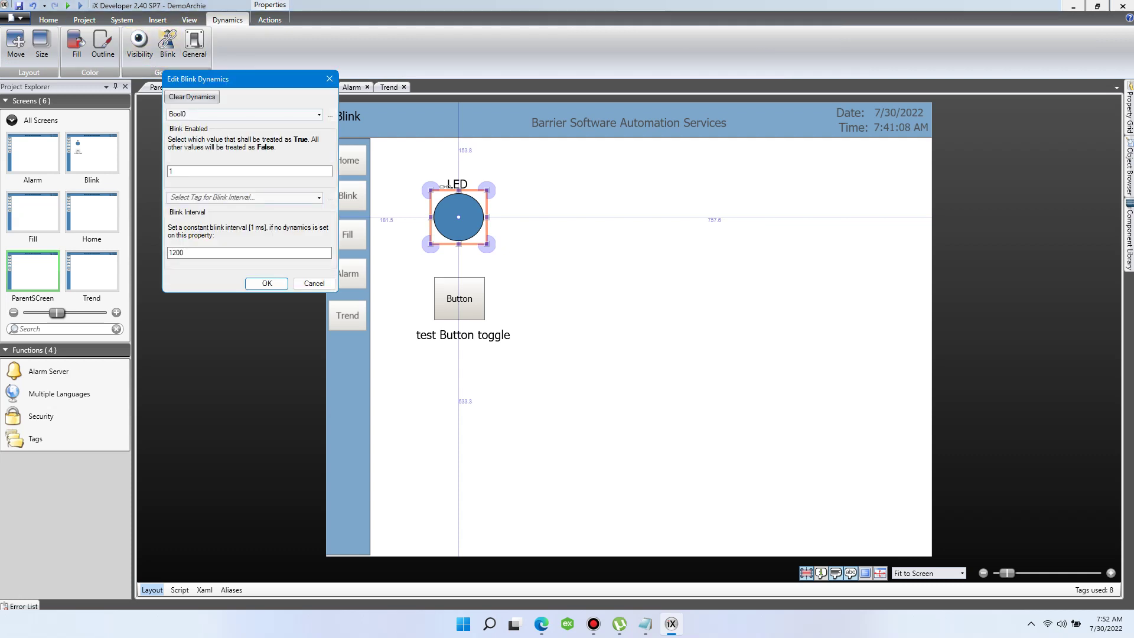
pyautogui.click(314, 283)
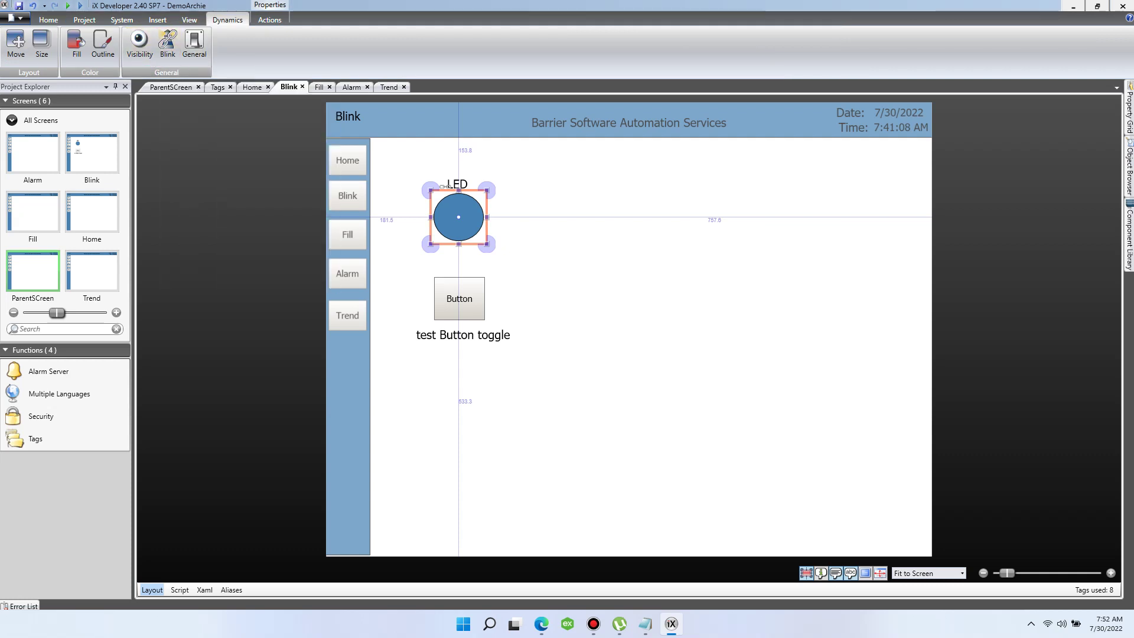
# Step: Assign a Toggle Tag action for the Bool0 tag to the Mouse Down event of the button below the LED
pyautogui.click(459, 298)
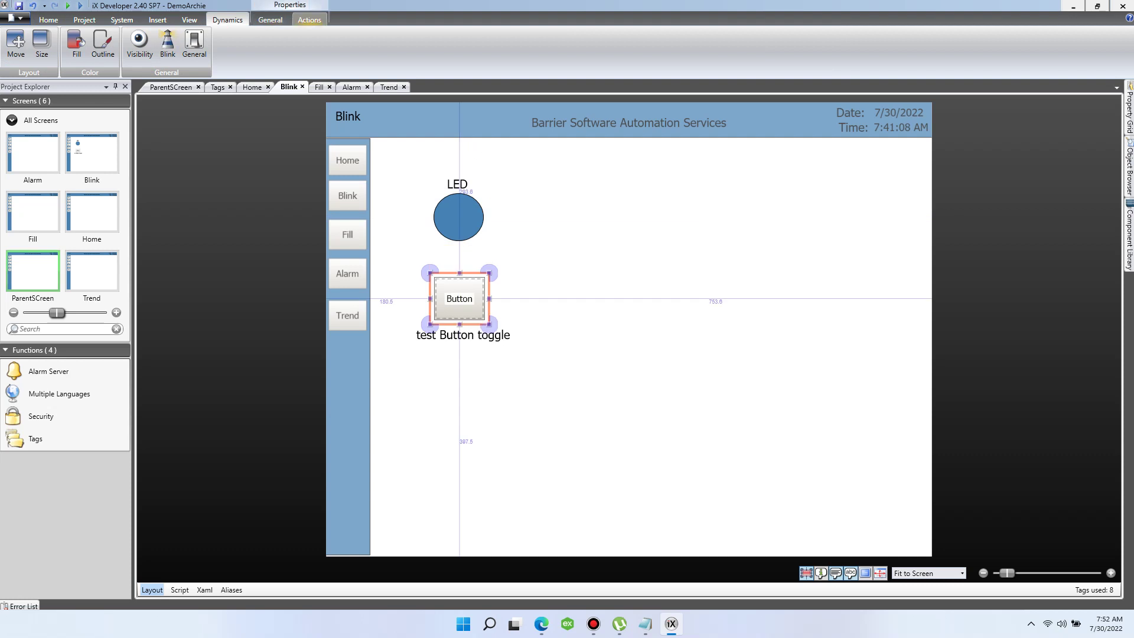
pyautogui.click(309, 19)
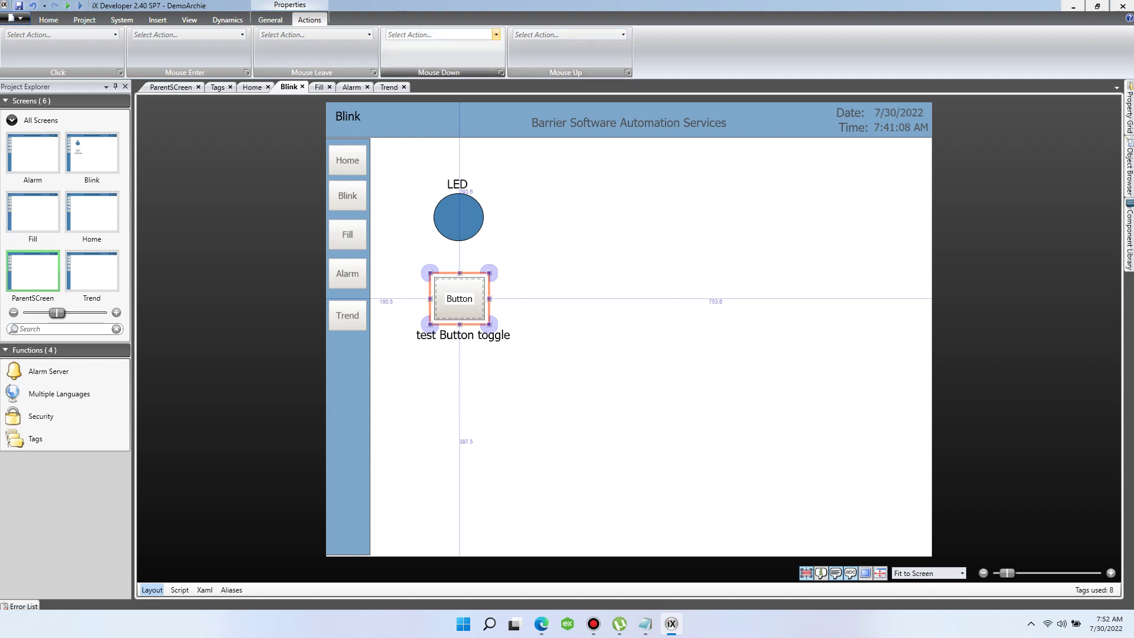
pyautogui.click(496, 34)
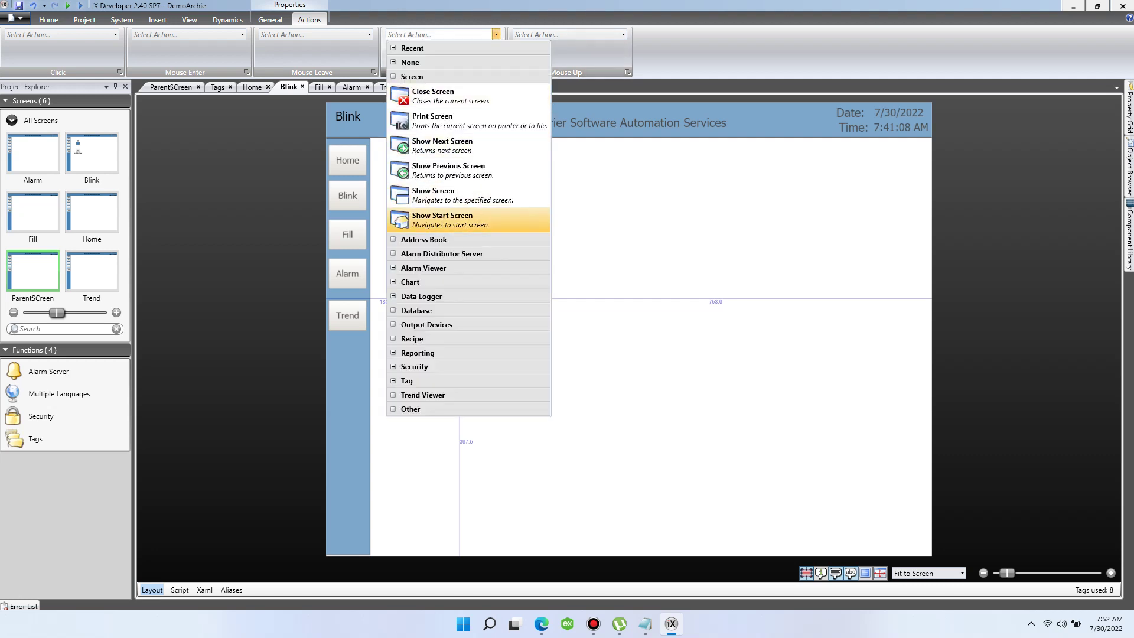
pyautogui.click(412, 77)
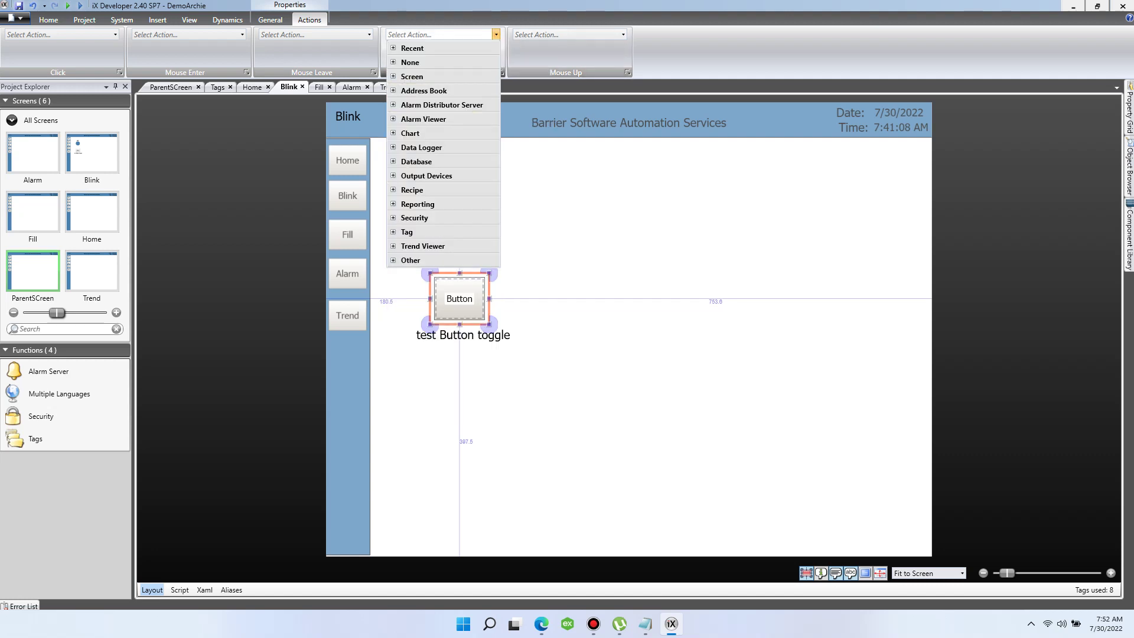
pyautogui.click(407, 232)
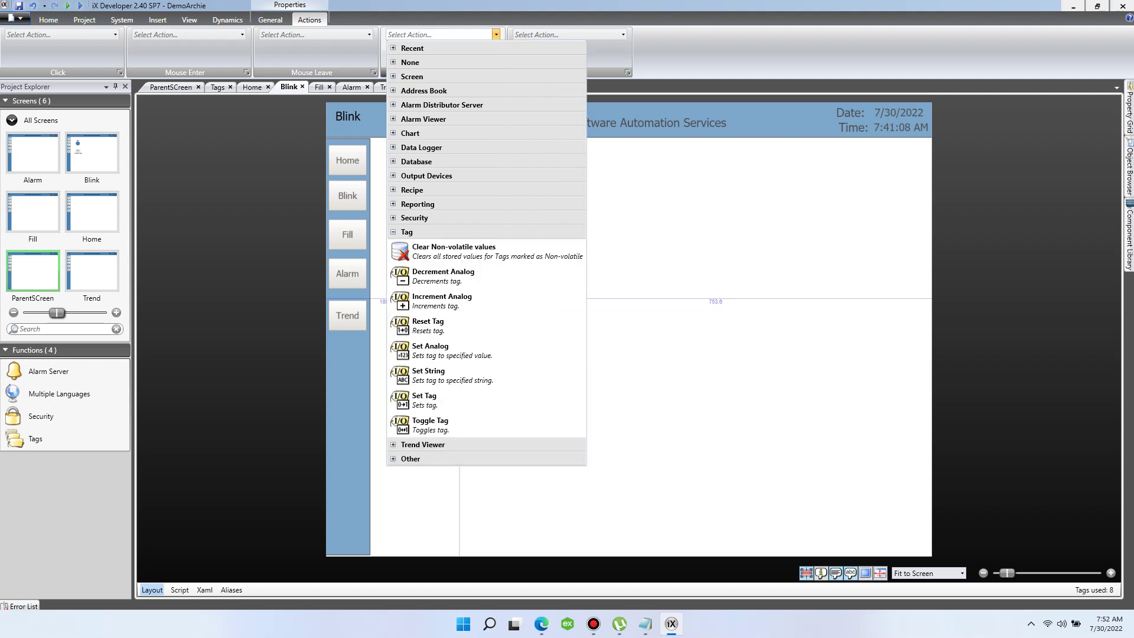
pyautogui.click(430, 424)
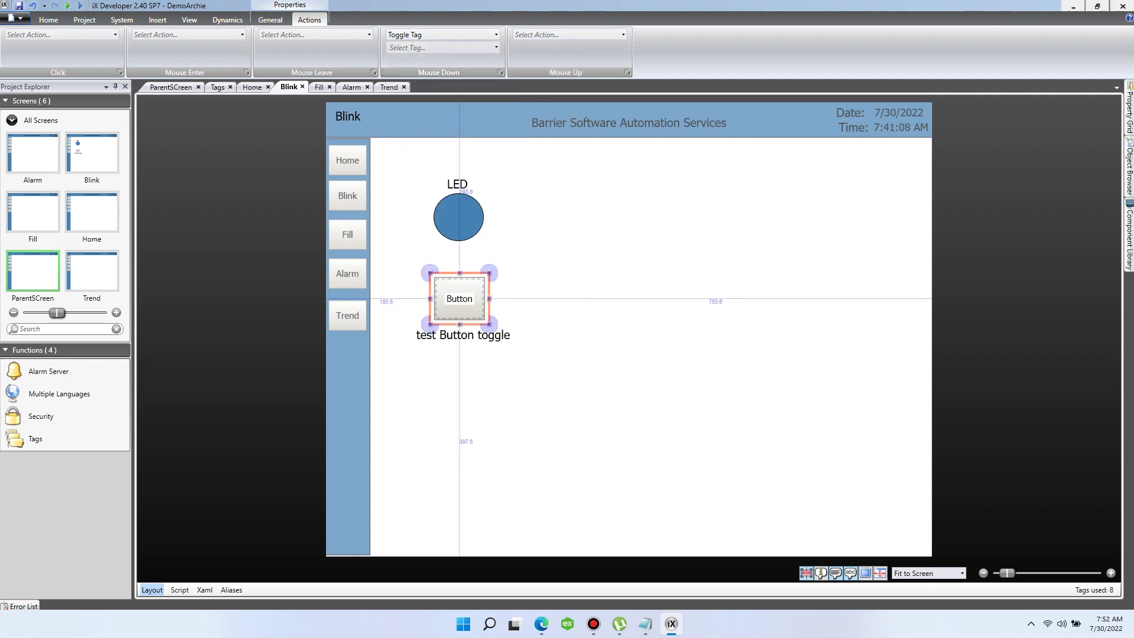
pyautogui.click(496, 46)
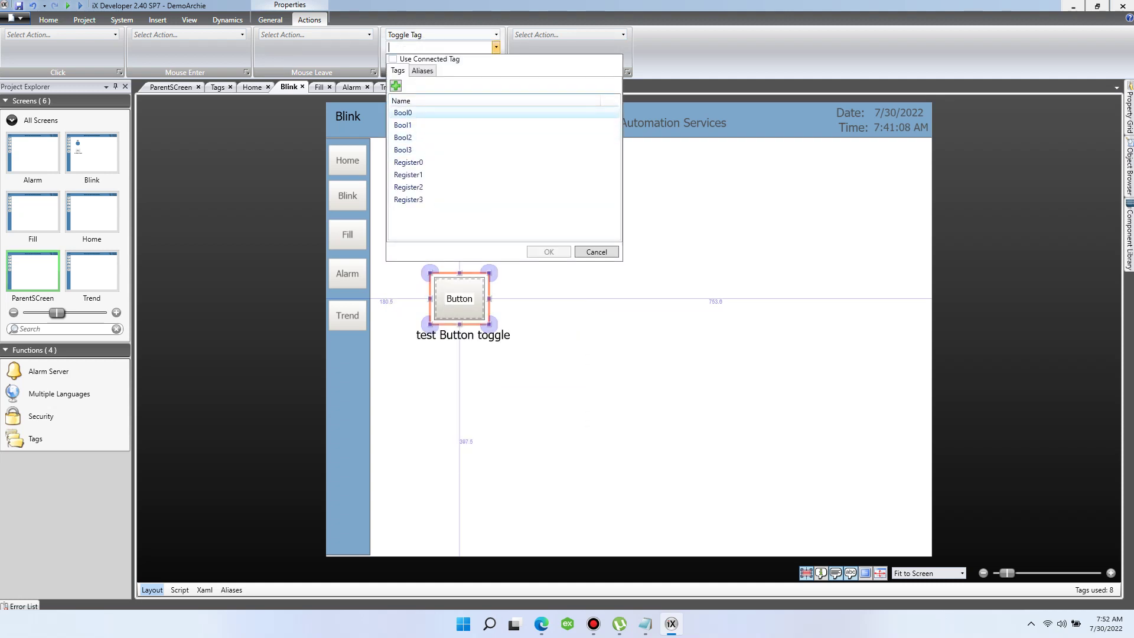
pyautogui.click(402, 112)
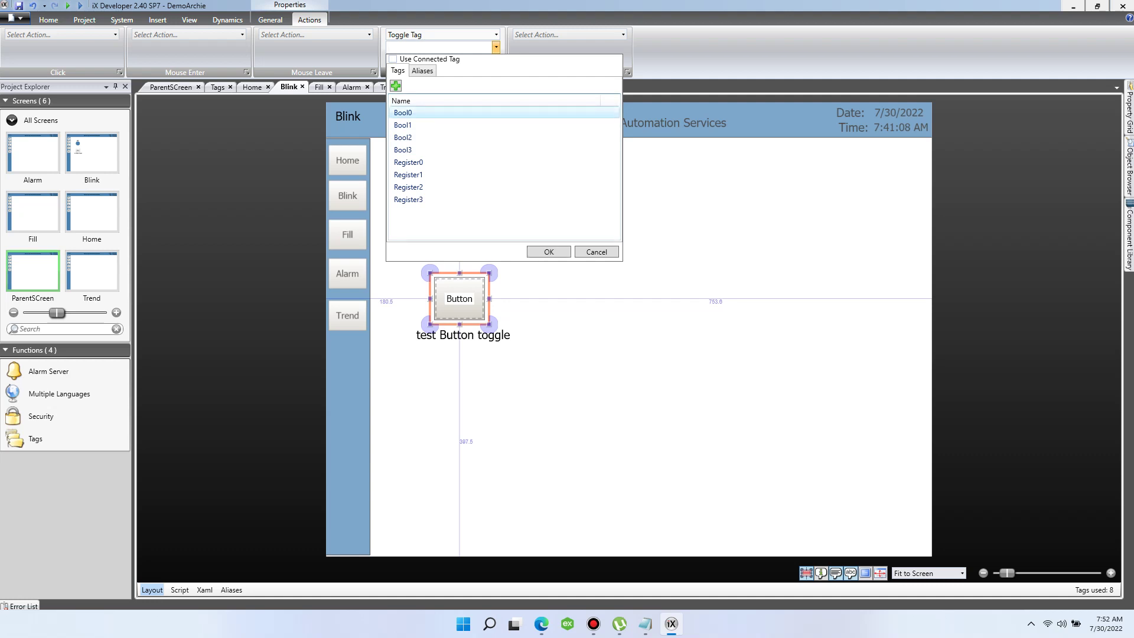
pyautogui.click(548, 251)
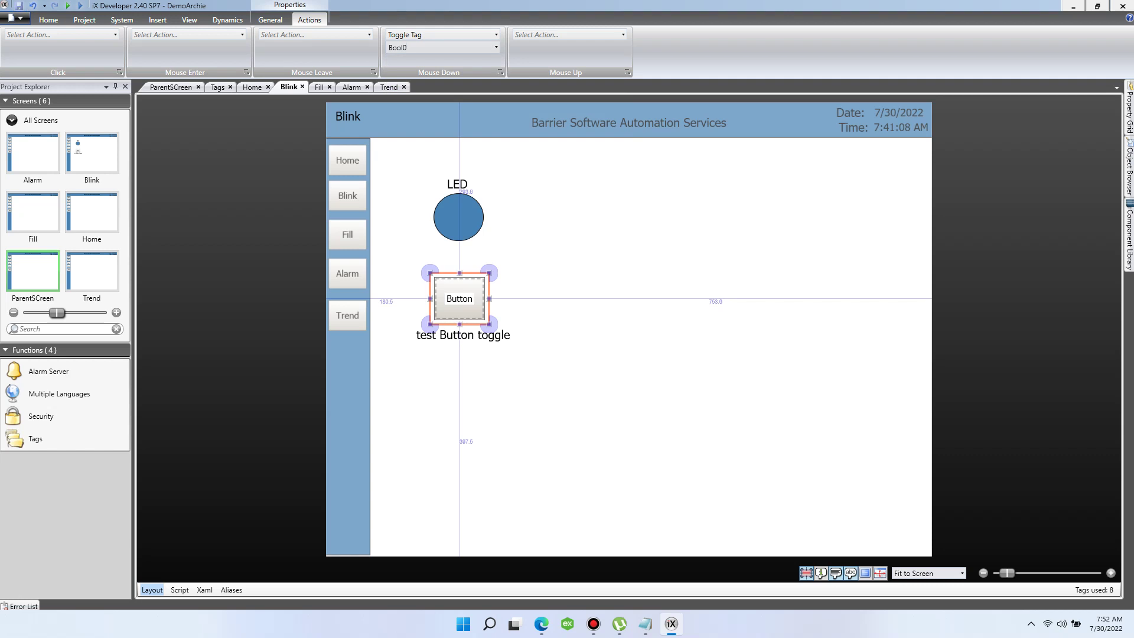
pyautogui.press('Escape')
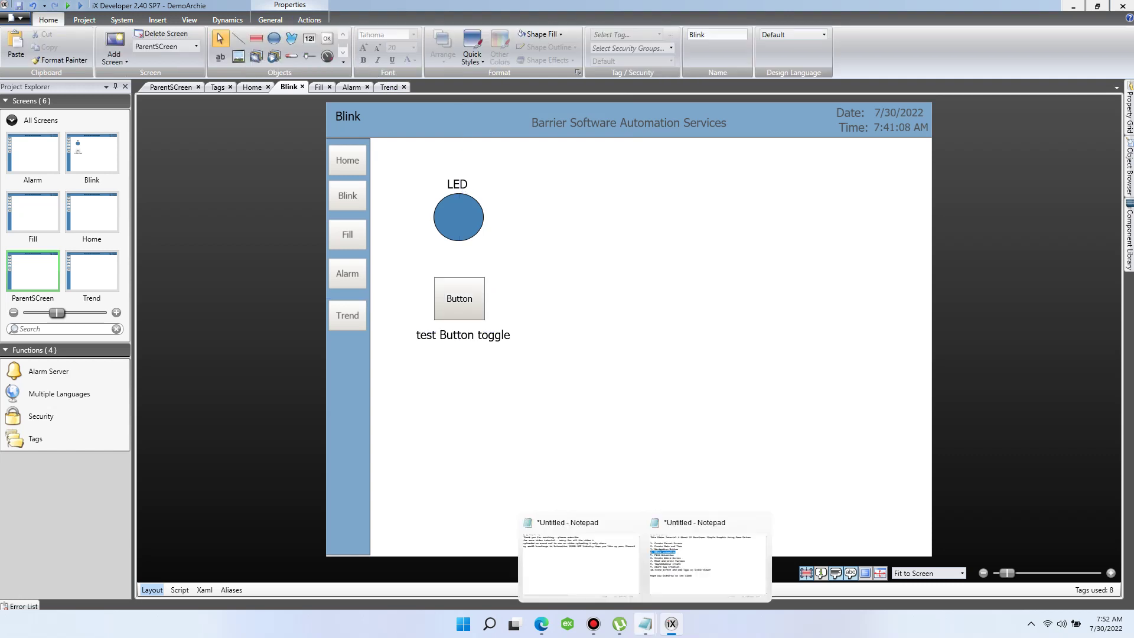
# Step: Write and remove a line reading "Lets test the Blink animation" below the Notepad notes, and return to iX Developer
pyautogui.moveTo(645, 623)
pyautogui.click(707, 561)
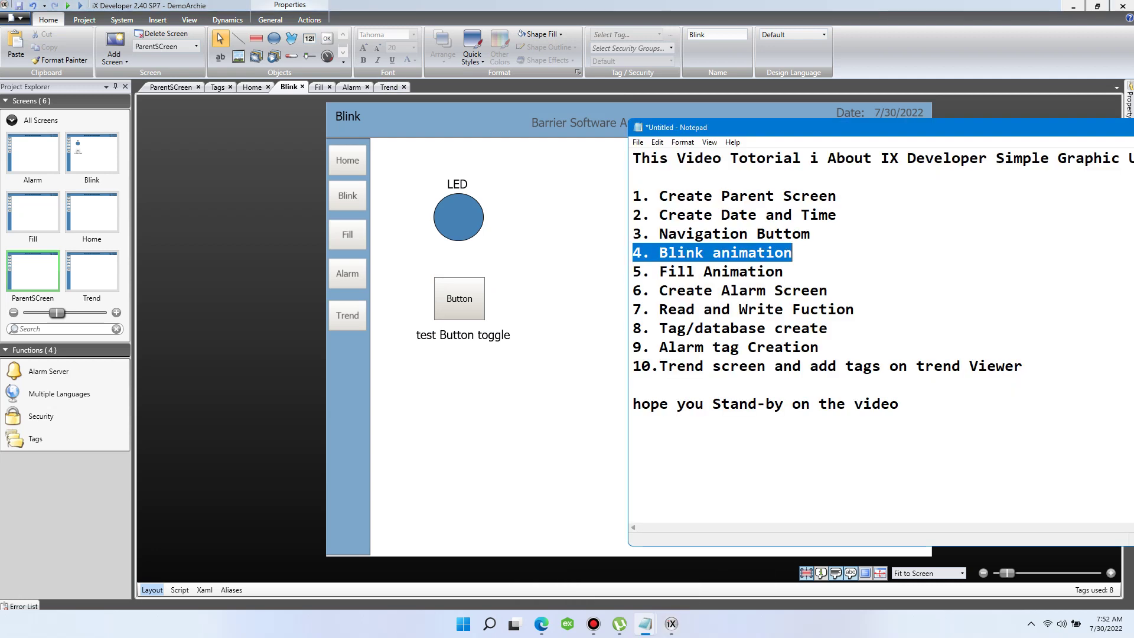
pyautogui.click(633, 422)
pyautogui.write('Lets')
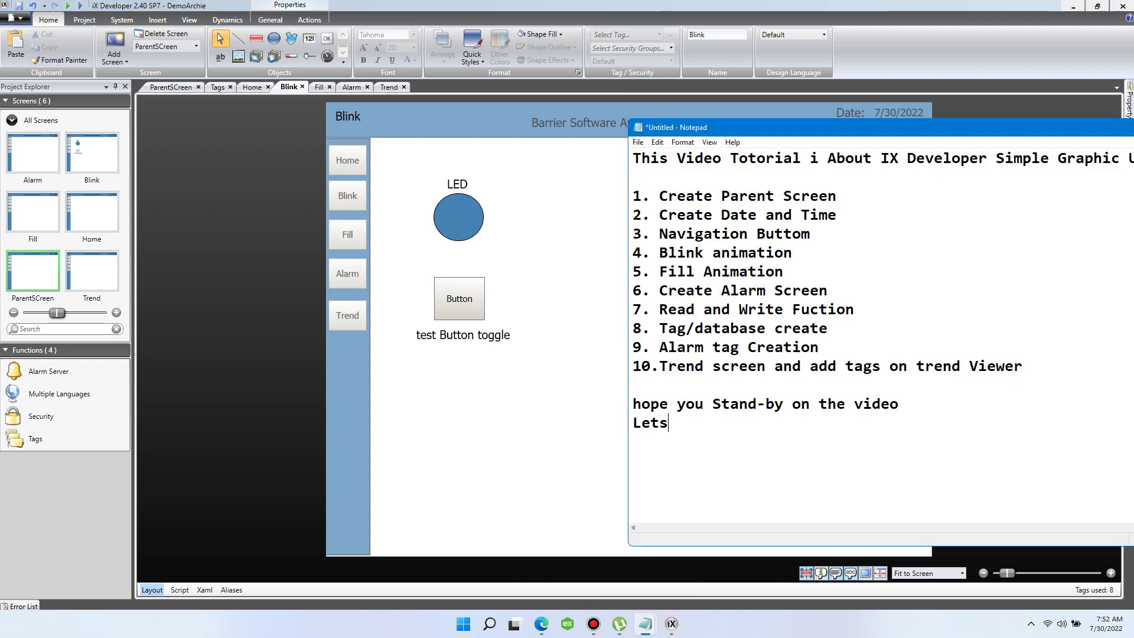
pyautogui.write(' test ')
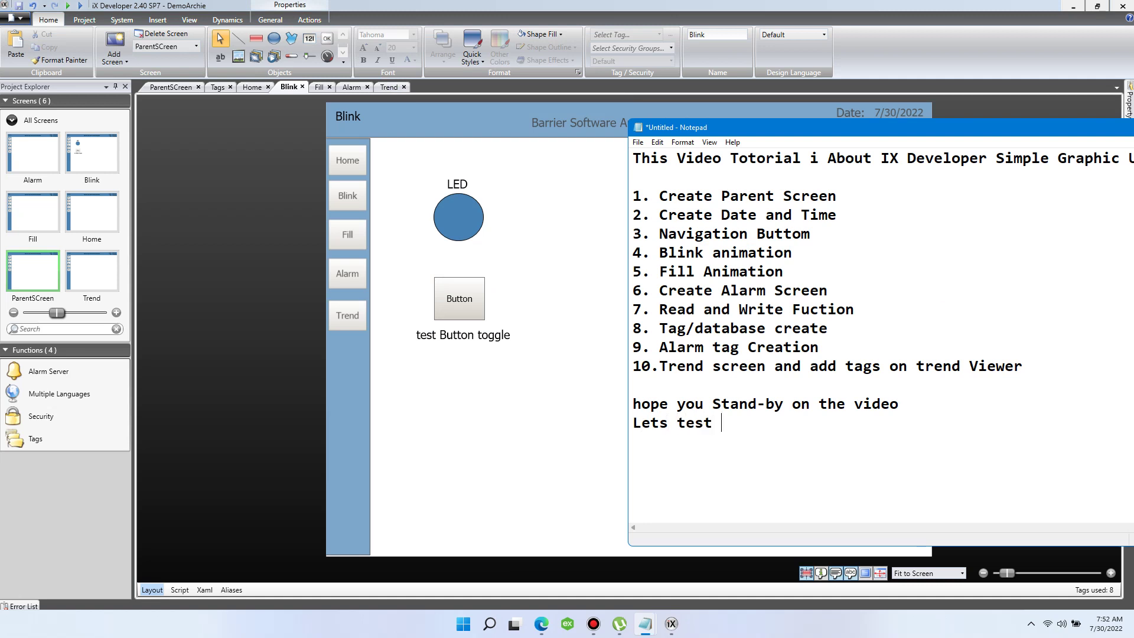
pyautogui.write('the Blink animation')
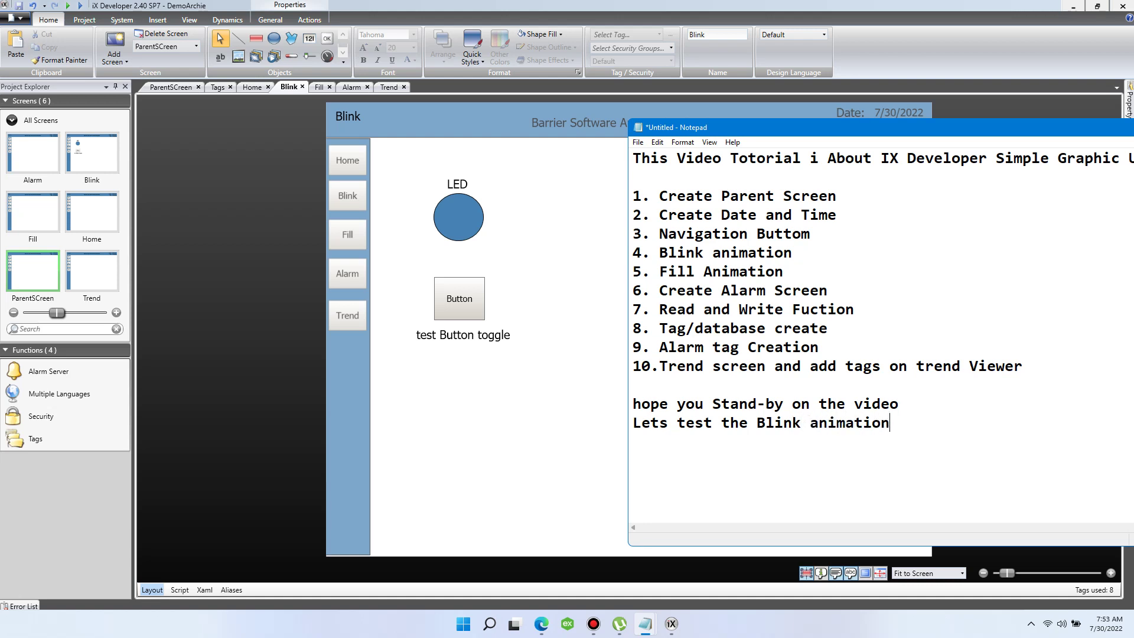
pyautogui.hotkey('ctrl', 'shift', 'Left')
pyautogui.hotkey('ctrl', 'shift', 'Left')
pyautogui.hotkey('ctrl', 'shift', 'Left')
pyautogui.hotkey('ctrl', 'shift', 'Left')
pyautogui.hotkey('ctrl', 'shift', 'Left')
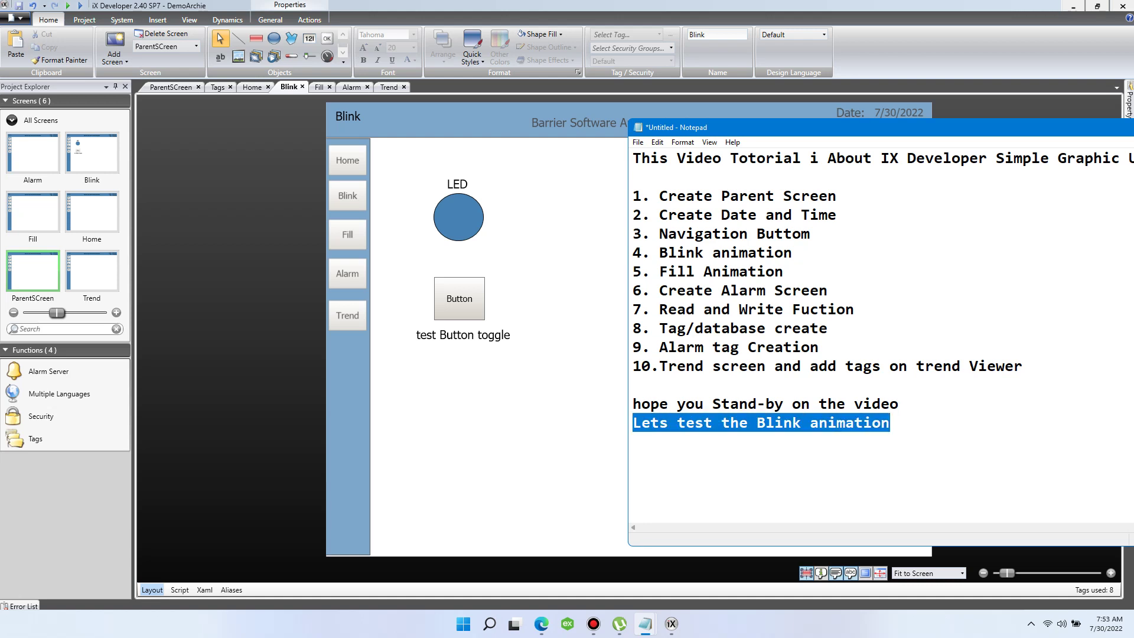
pyautogui.press('BackSpace')
pyautogui.hotkey('alt', 'Tab')
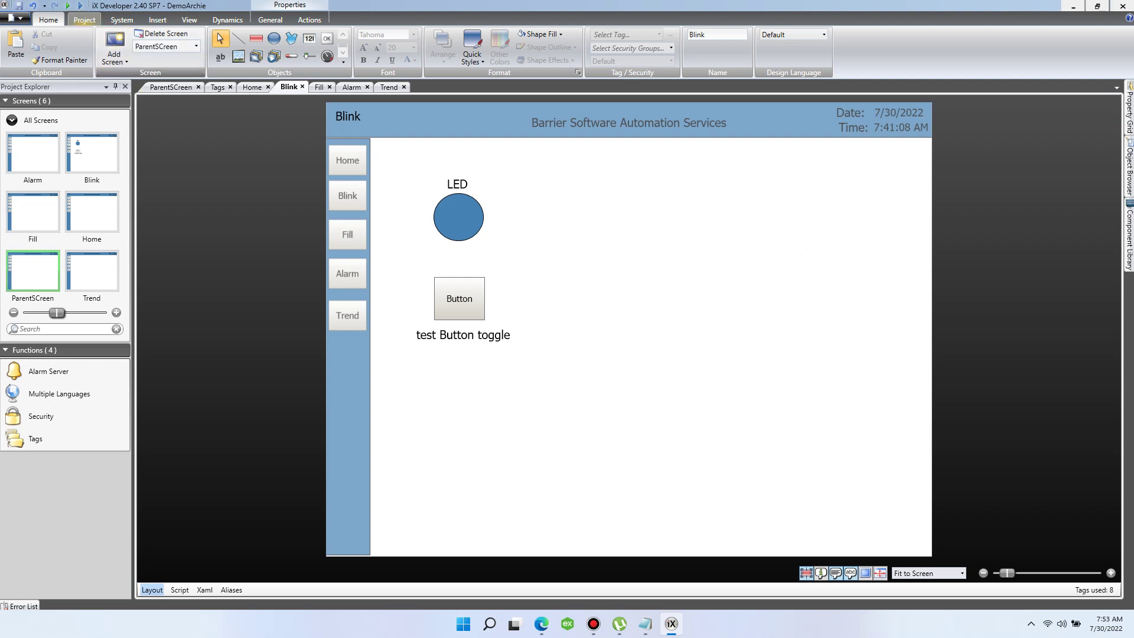
# Step: Run the project, toggle the test button to check the LED's blinking, and close the runtime window
pyautogui.click(80, 5)
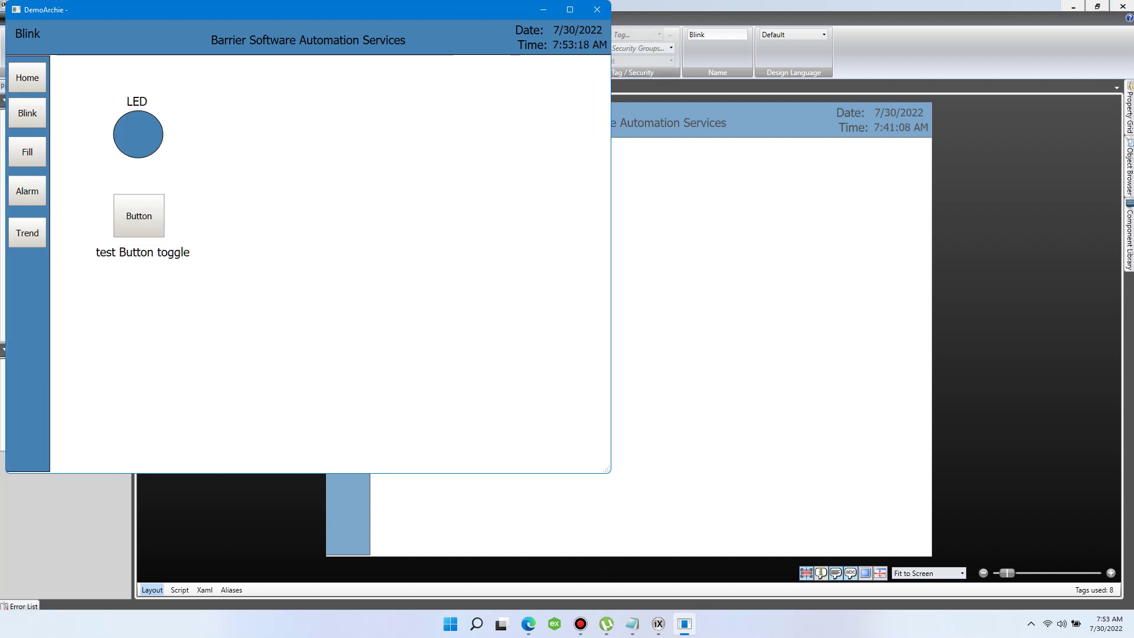
pyautogui.click(139, 216)
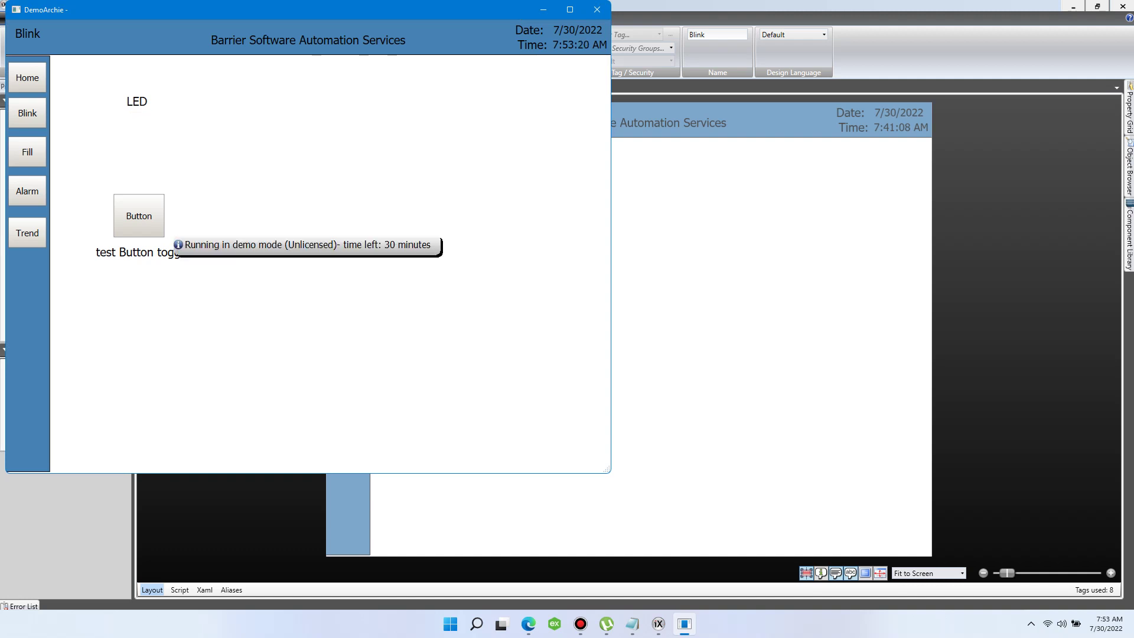
pyautogui.moveTo(363, 7); pyautogui.dragTo(581, 26)
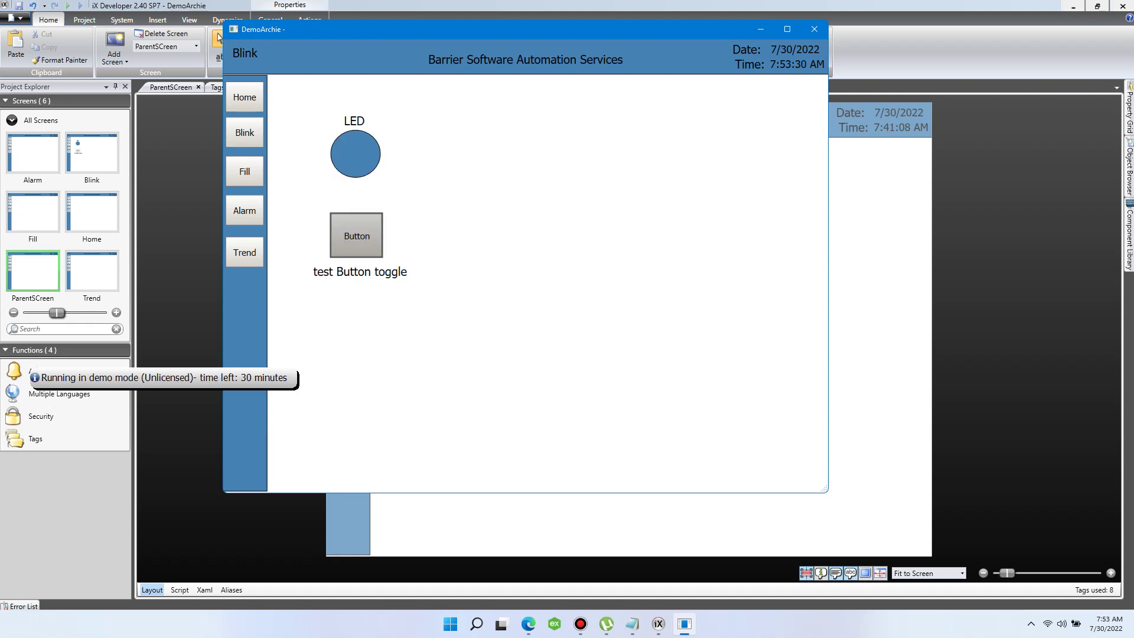
pyautogui.click(814, 28)
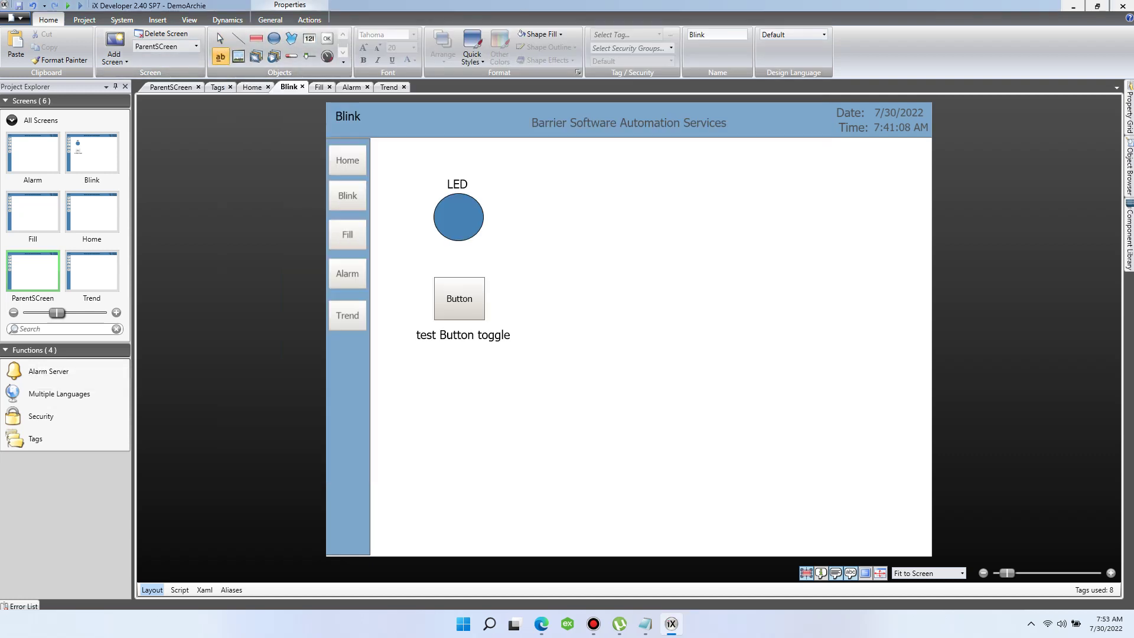
pyautogui.click(503, 238)
pyautogui.doubleClick(515, 246)
pyautogui.press('Escape')
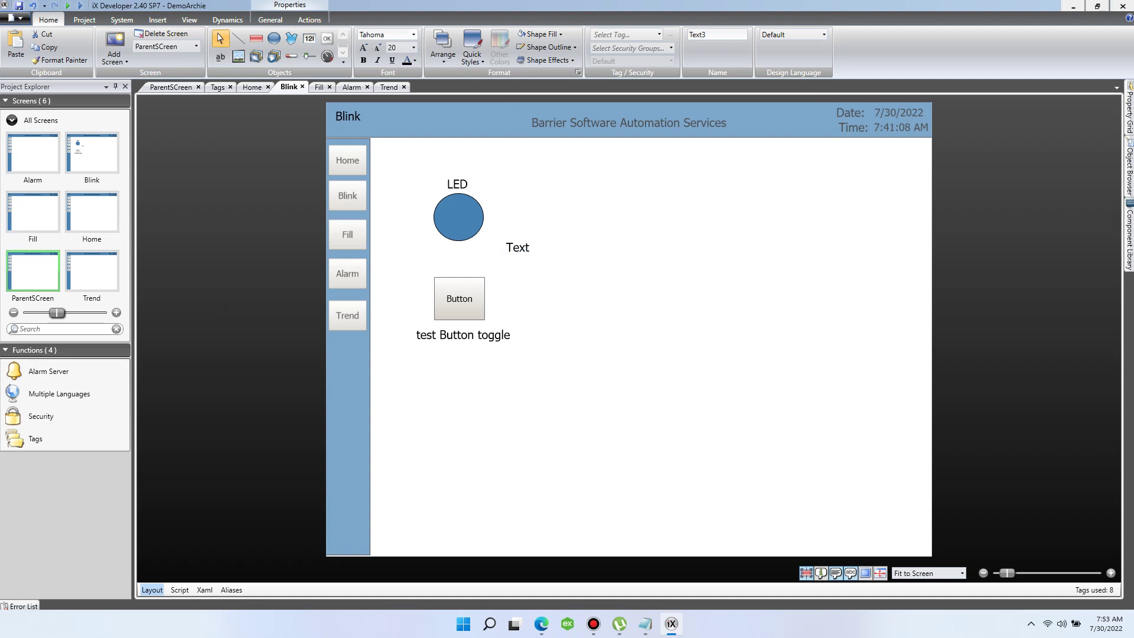
pyautogui.click(516, 247)
pyautogui.hotkey('ctrl', 'z')
pyautogui.hotkey('ctrl', 'z')
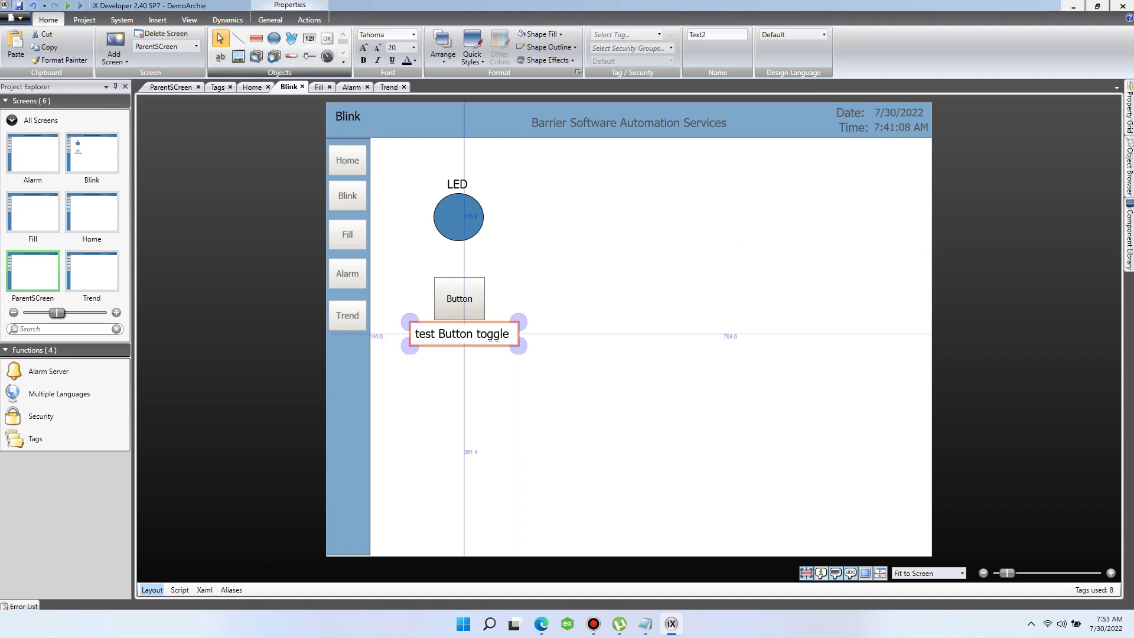
# Step: Add an analog numeric field beside the LED and the button, and connect it to the Bool0 tag
pyautogui.click(309, 38)
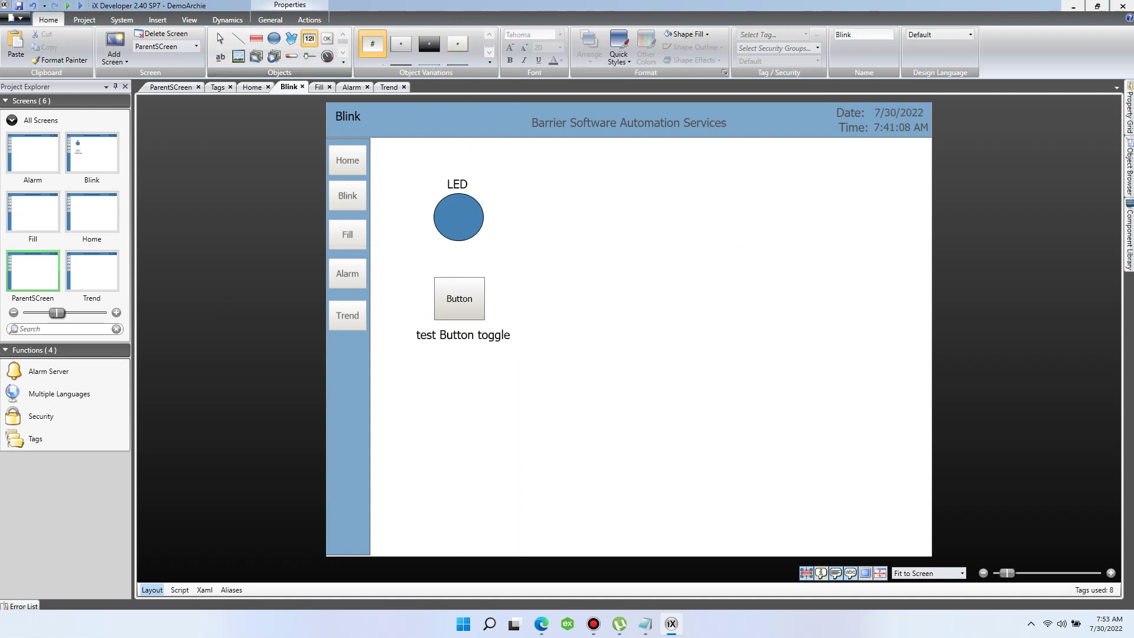
pyautogui.click(501, 236)
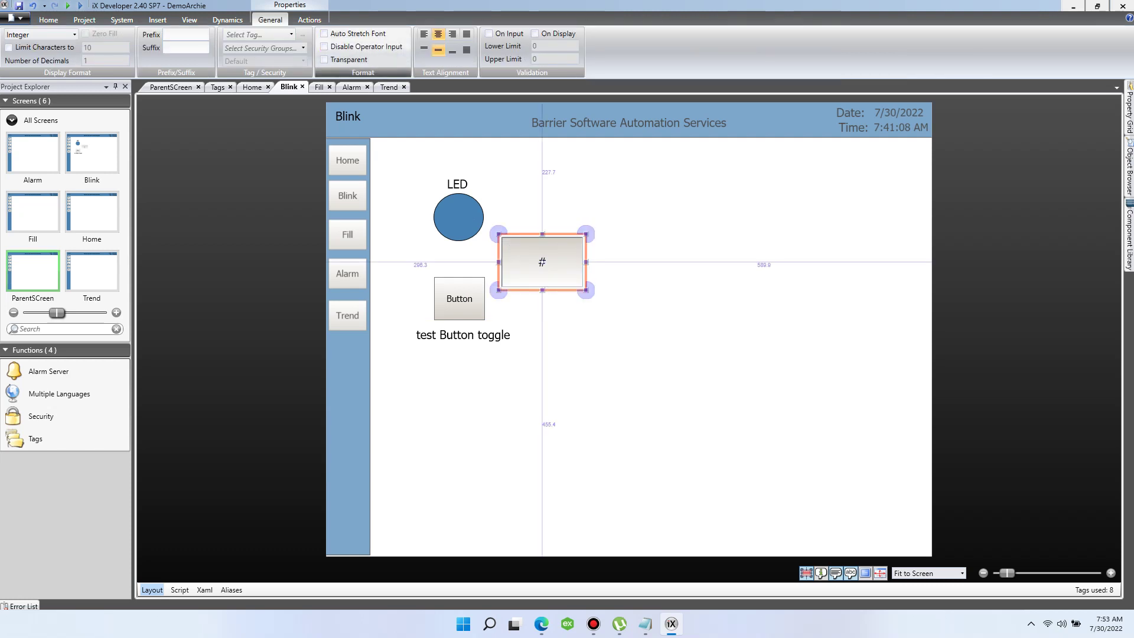
pyautogui.click(256, 35)
pyautogui.click(291, 34)
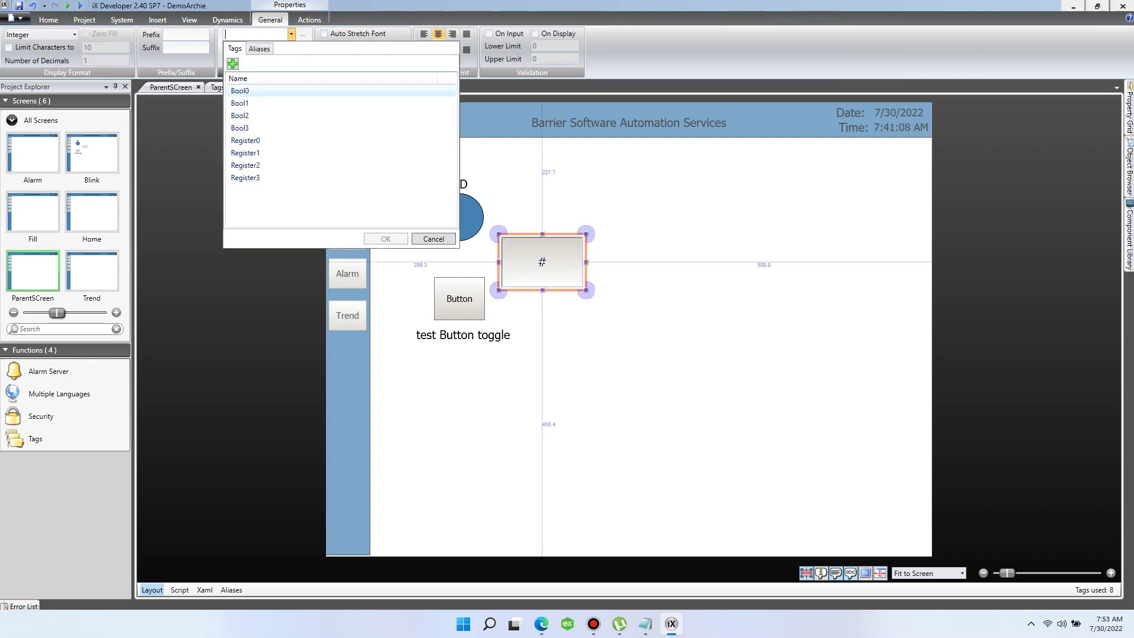
pyautogui.doubleClick(268, 89)
# Step: Copy the "test Button toggle" label above the numeric field, change the copy's text to "Bit Monitor", and center it over the field
pyautogui.moveTo(496, 341); pyautogui.dragTo(577, 229)
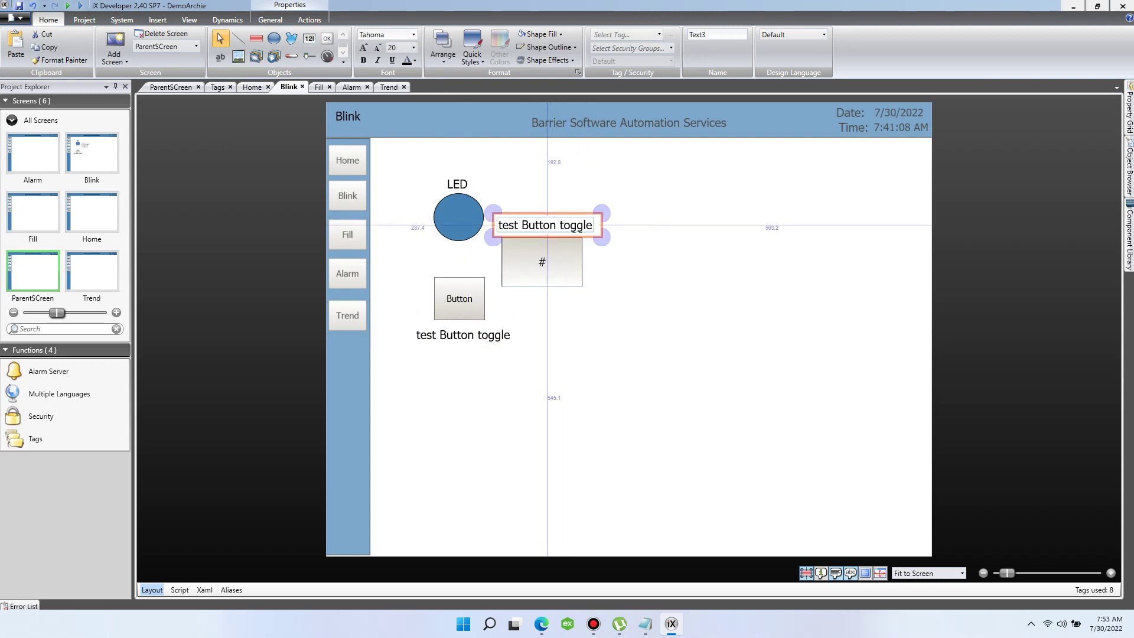
pyautogui.hotkey('ctrl', 'a')
pyautogui.write('Bit')
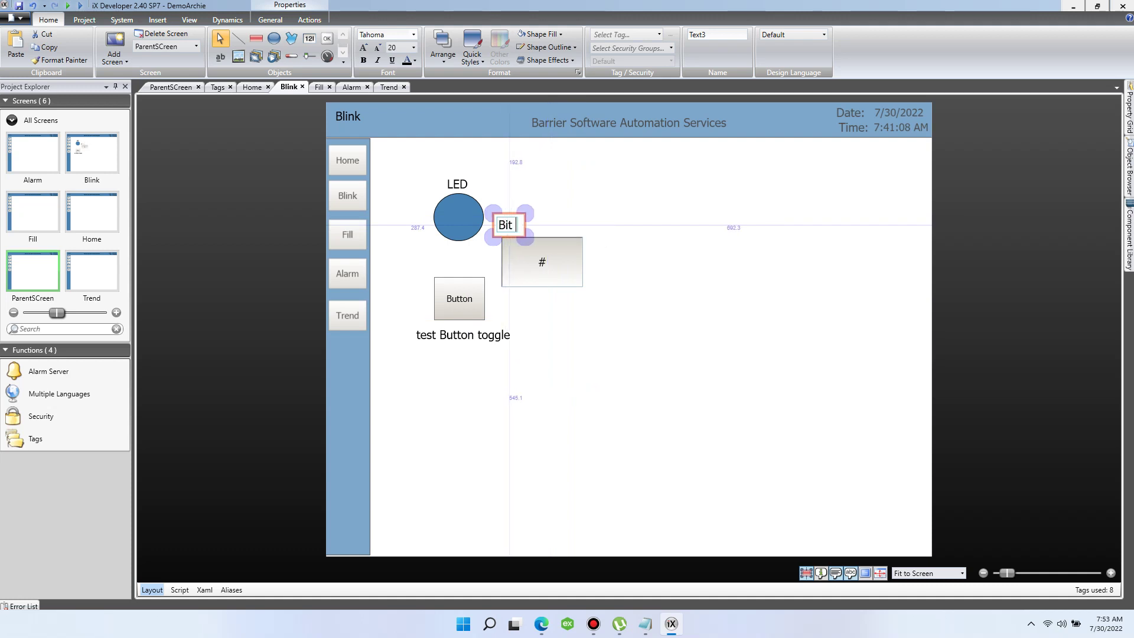
pyautogui.write(' Monitor')
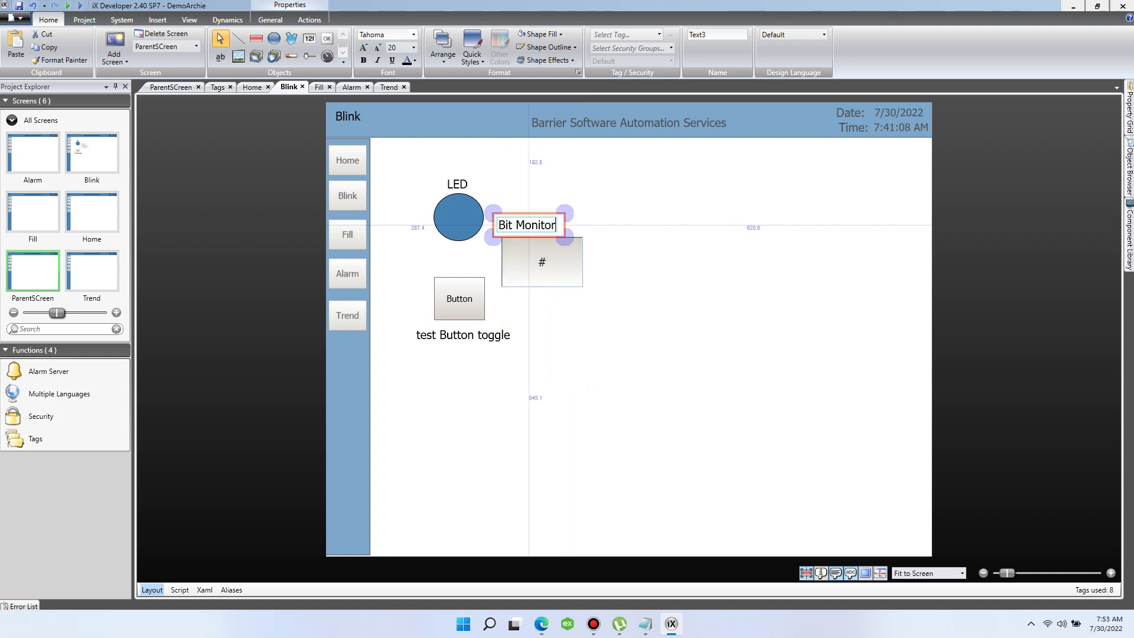
pyautogui.press('Escape')
pyautogui.moveTo(544, 225)
pyautogui.mouseDown()
pyautogui.moveTo(558, 223)
pyautogui.moveTo(545, 222)
pyautogui.mouseUp()
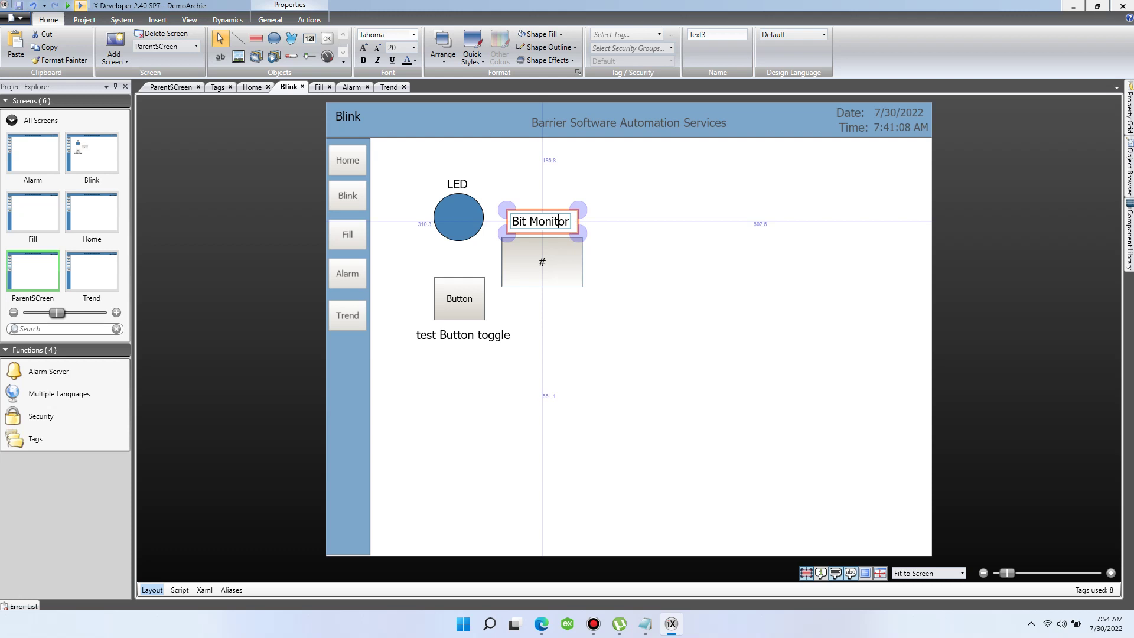
# Step: Set the constant blink interval in the LED circle's Blink dynamics to 8
pyautogui.click(452, 224)
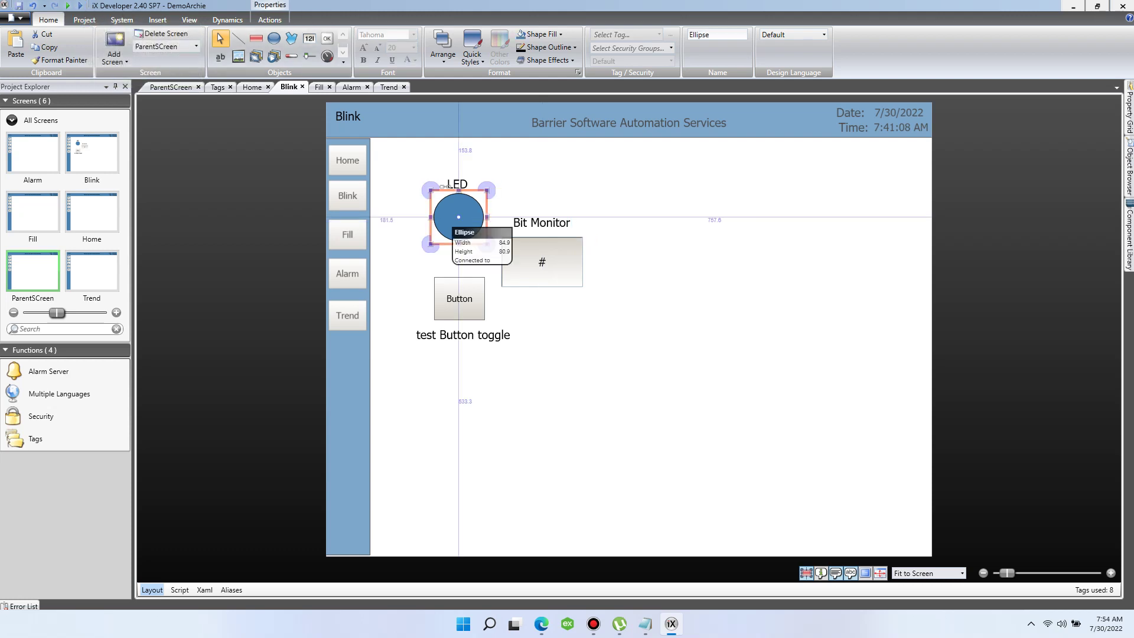
pyautogui.click(228, 19)
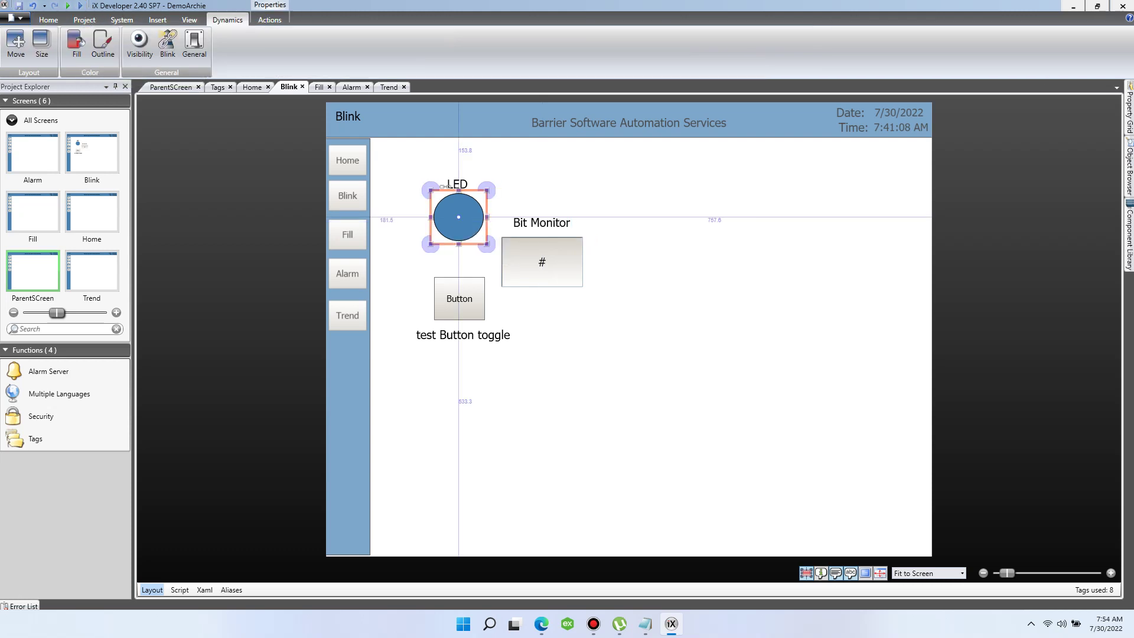
pyautogui.click(168, 45)
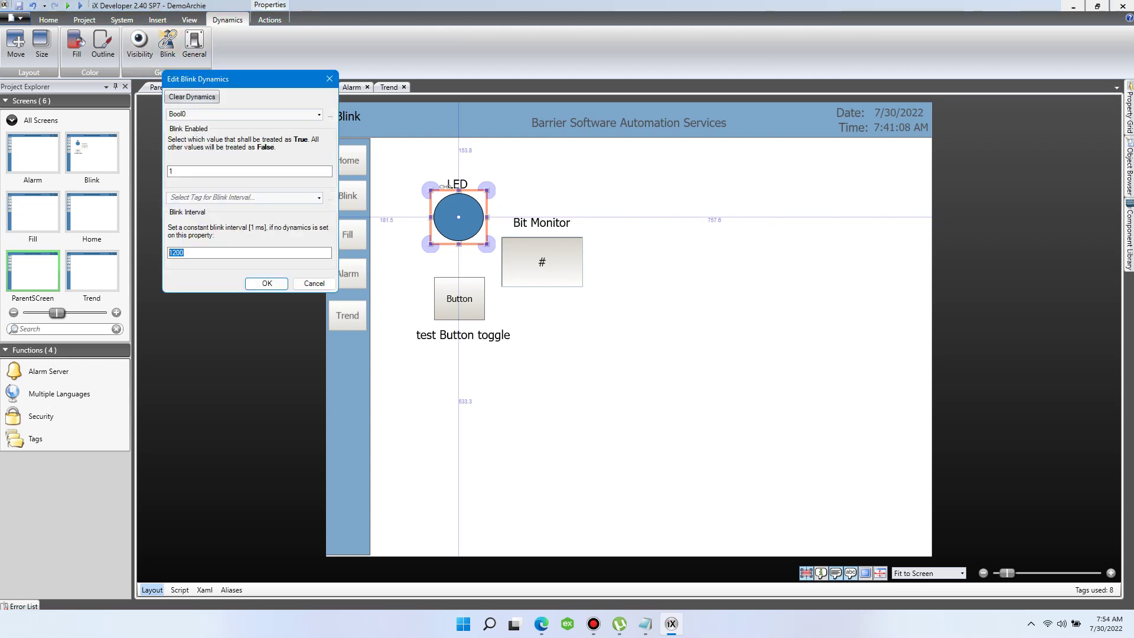
pyautogui.write('8')
pyautogui.press('Return')
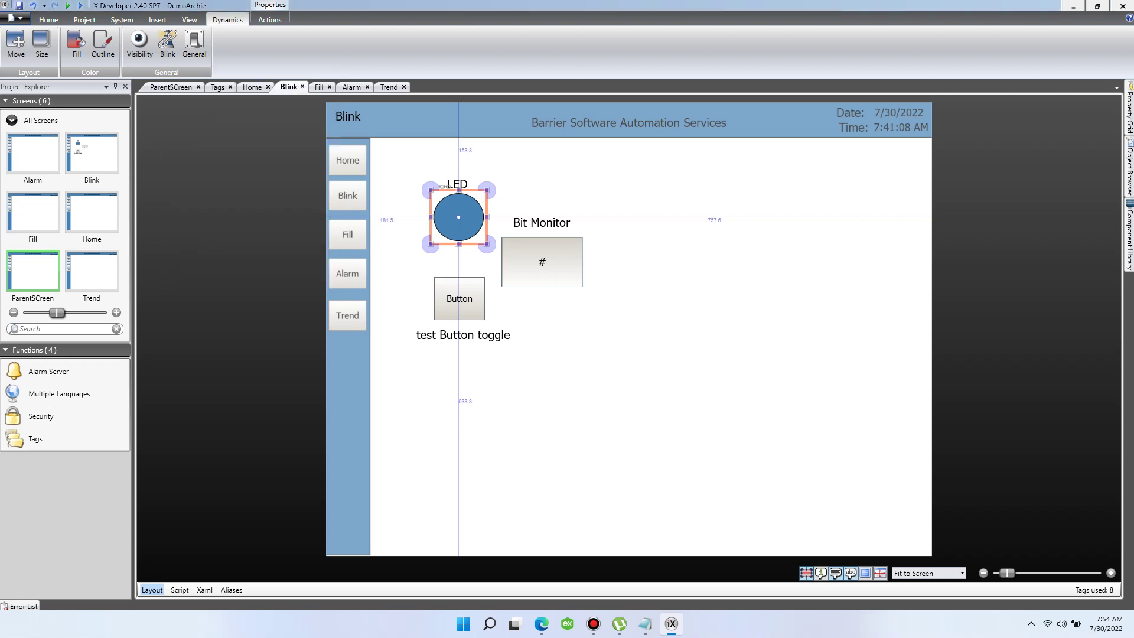
# Step: Save and run the project, and toggle the test button to check the LED and the Bit Monitor field
pyautogui.hotkey('ctrl', 's')
pyautogui.click(80, 6)
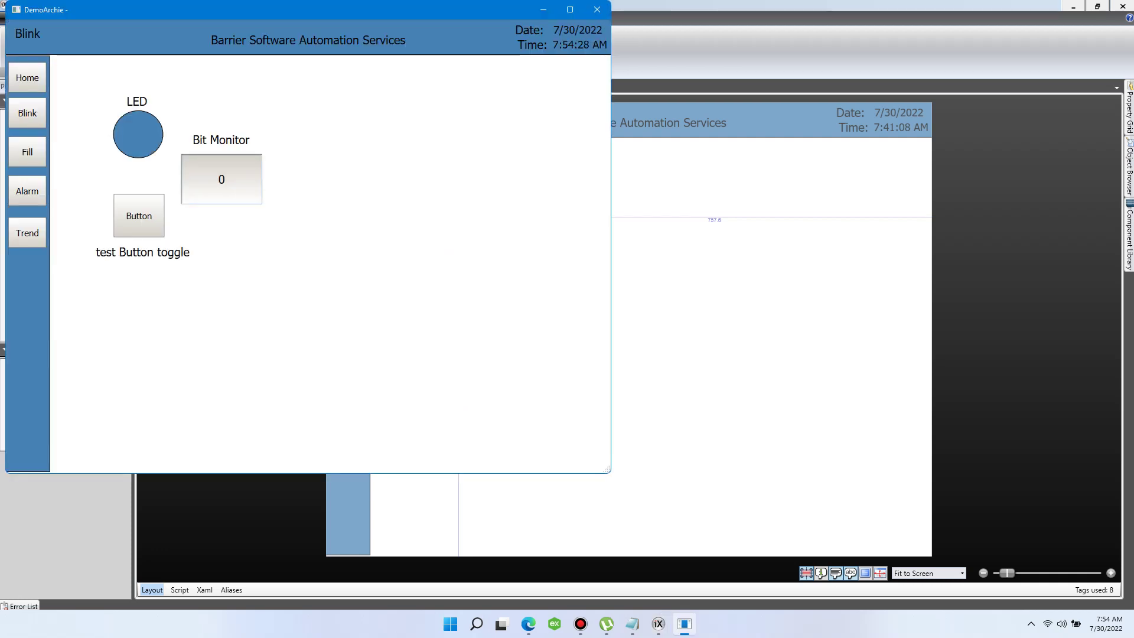
pyautogui.click(139, 215)
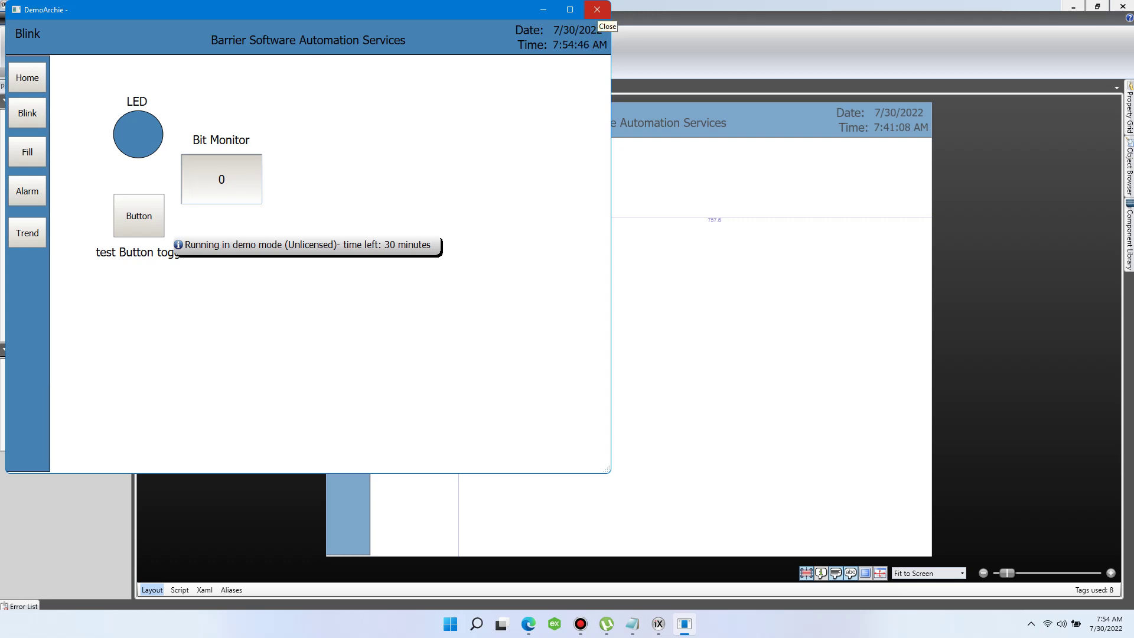
# Step: Close the running test project and minimize iX Developer to reach the Notepad notes
pyautogui.click(597, 10)
pyautogui.click(659, 624)
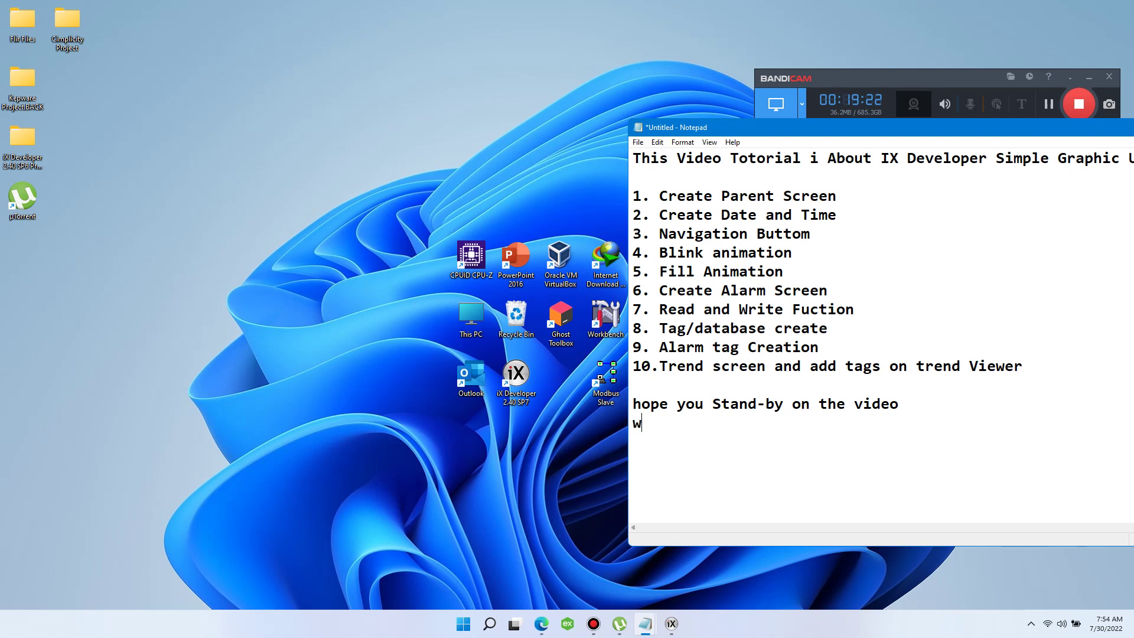
# Step: Write the line "we will create momentary button" in the Notepad notes, and delete it again
pyautogui.write('e will create mom')
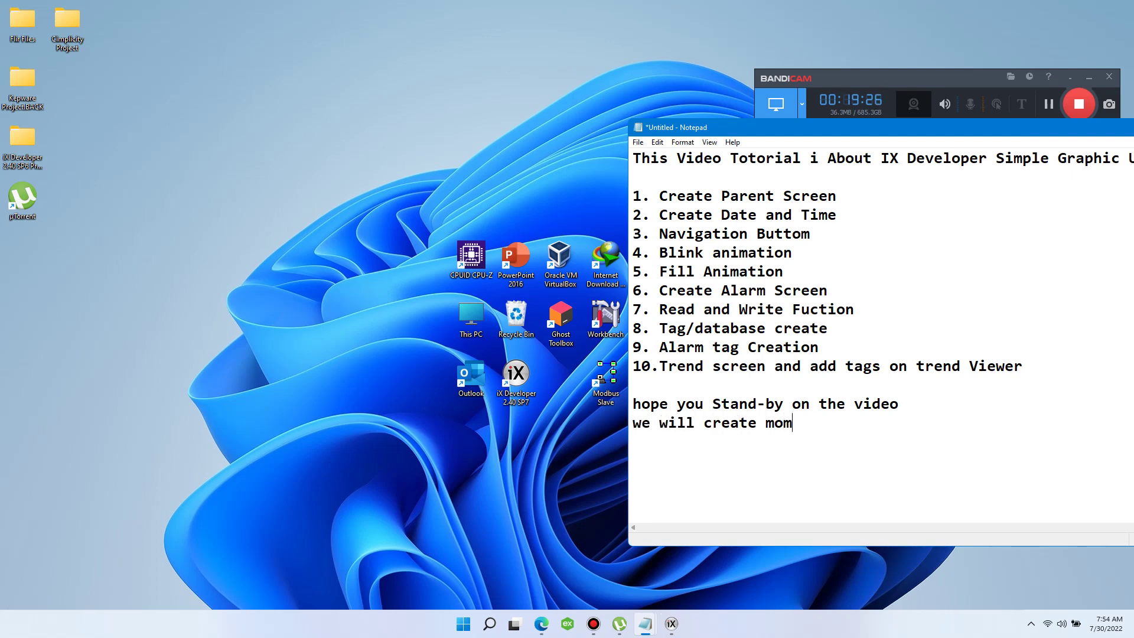
pyautogui.write('entary button')
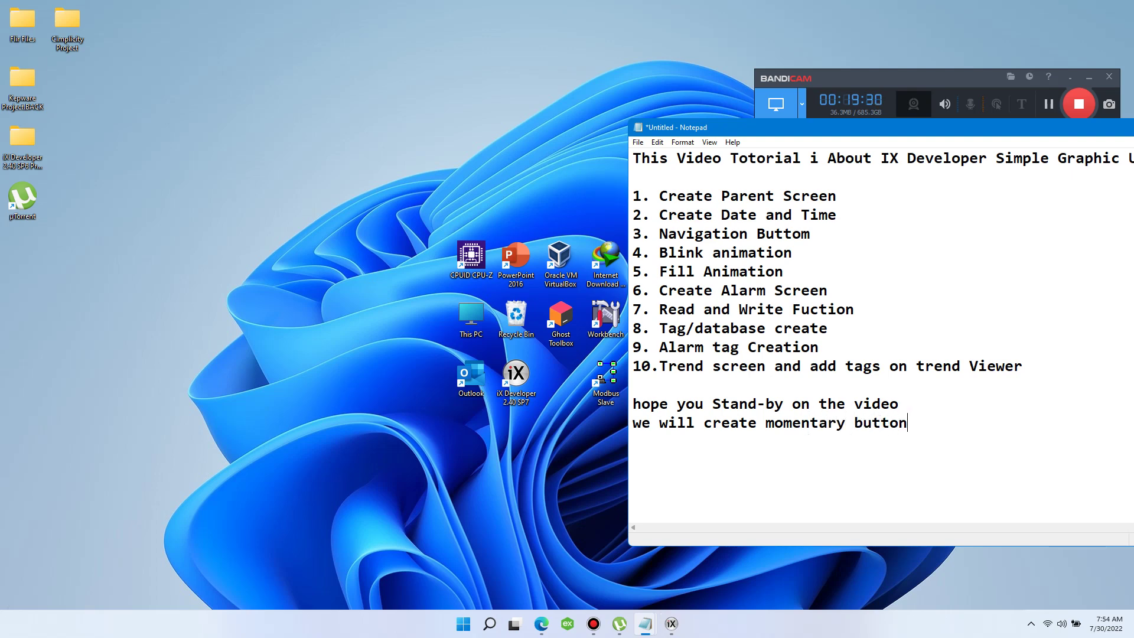
pyautogui.hotkey('ctrl', 'shift', 'Left')
pyautogui.hotkey('ctrl', 'shift', 'Left')
pyautogui.hotkey('ctrl', 'shift', 'Left')
pyautogui.hotkey('ctrl', 'shift', 'Left')
pyautogui.hotkey('ctrl', 'shift', 'Left')
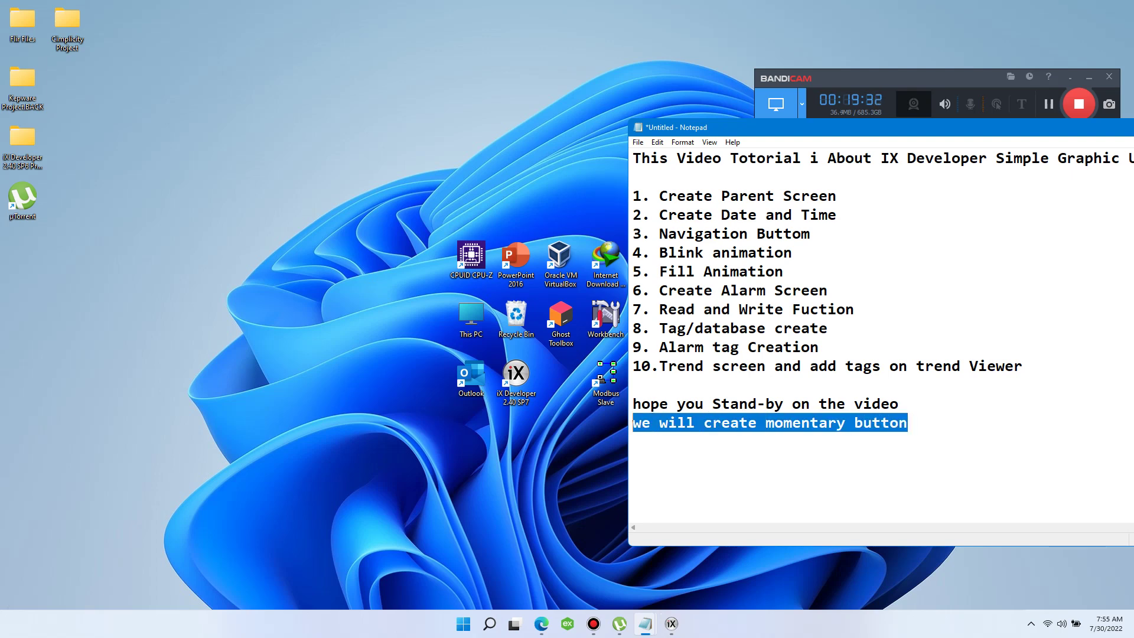
pyautogui.press('BackSpace')
# Step: Switch back to iX Developer and add a second button below the "test Button toggle" label on the Blink screen, aligned with the first button
pyautogui.click(671, 623)
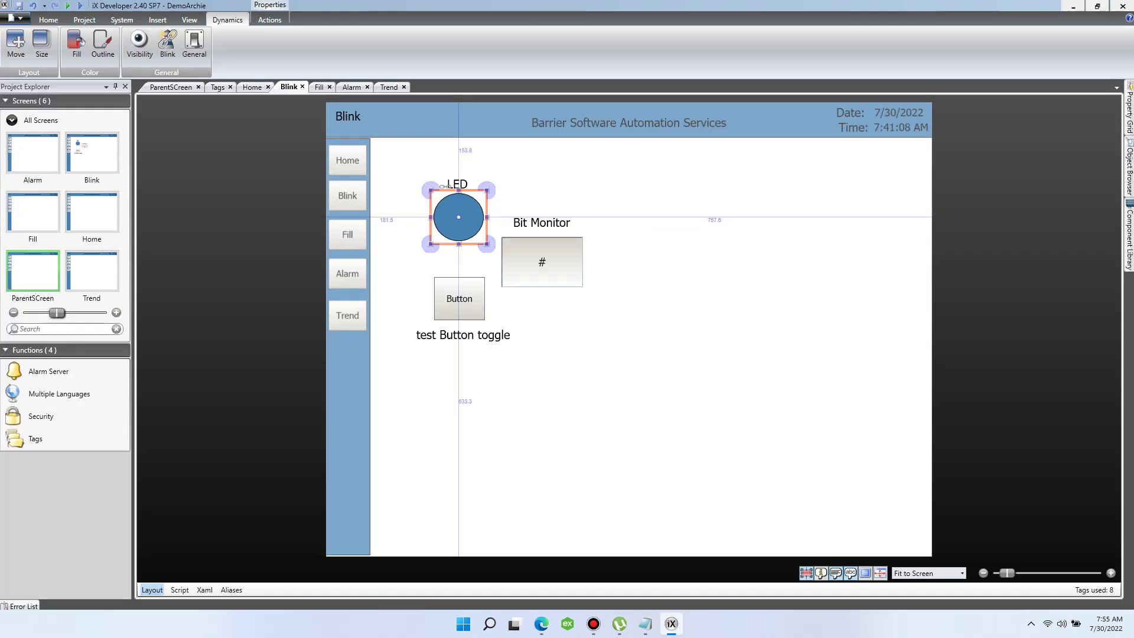
pyautogui.press('Escape')
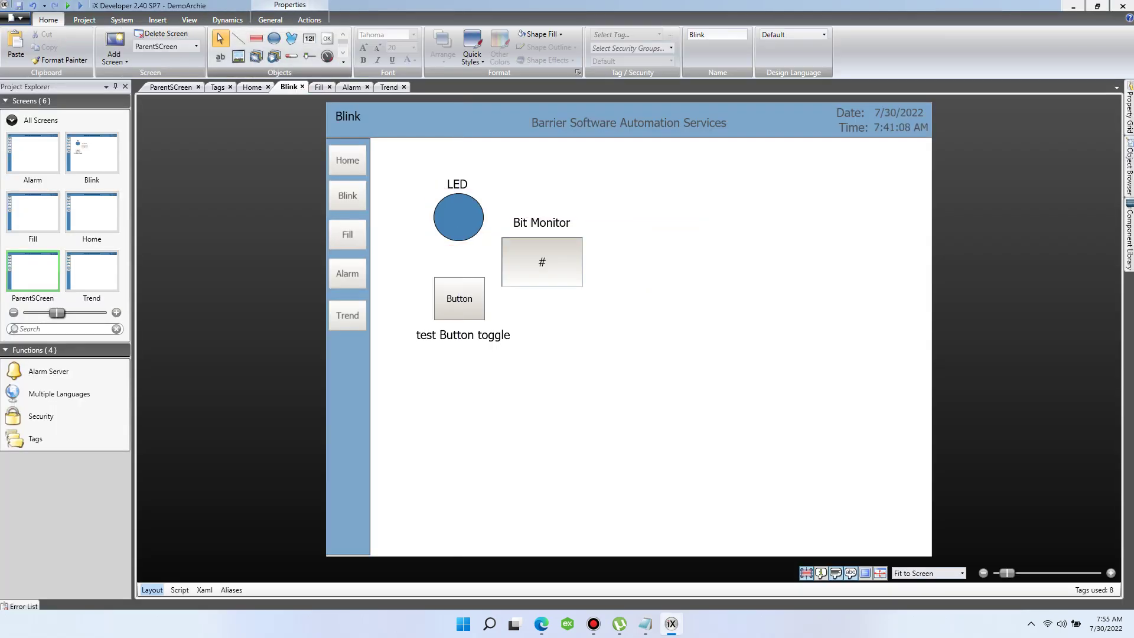
pyautogui.click(327, 39)
pyautogui.moveTo(437, 374)
pyautogui.mouseDown()
pyautogui.moveTo(490, 421)
pyautogui.moveTo(458, 391)
pyautogui.mouseUp()
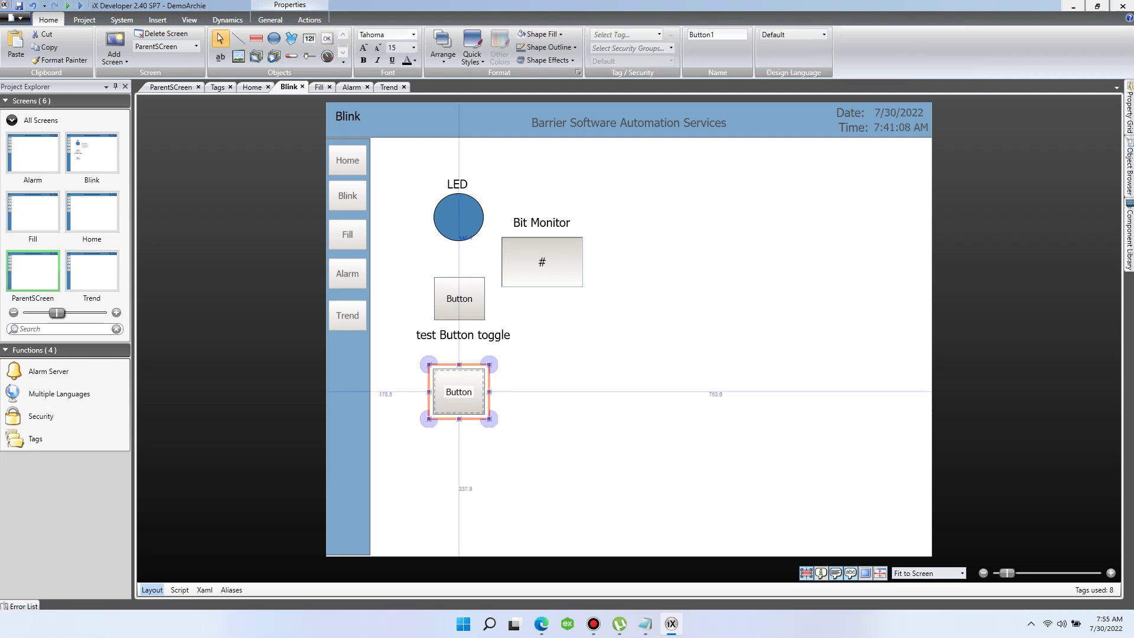
pyautogui.press('Up')
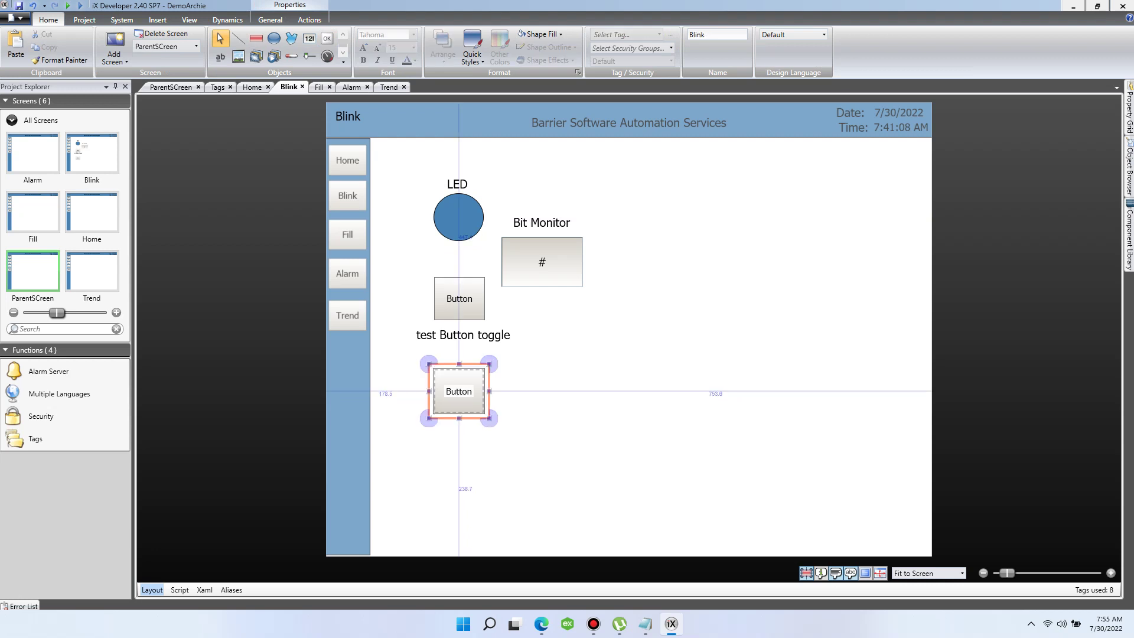
# Step: Assign the Set Tag action on the Bool0 tag to the new button's Mouse Down event
pyautogui.click(310, 20)
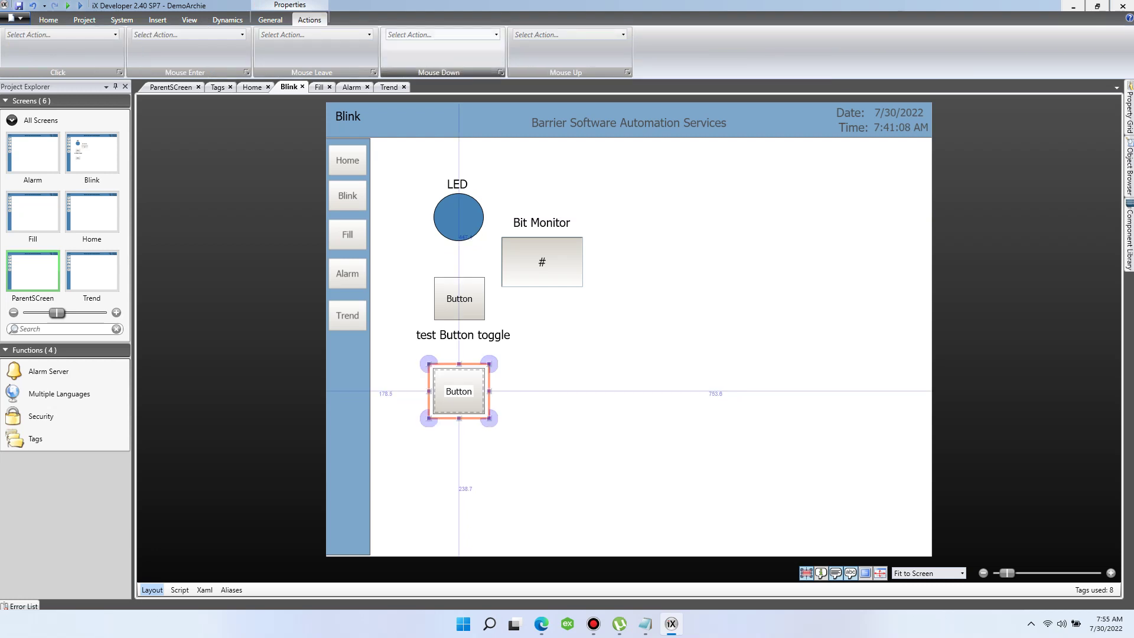
pyautogui.click(496, 34)
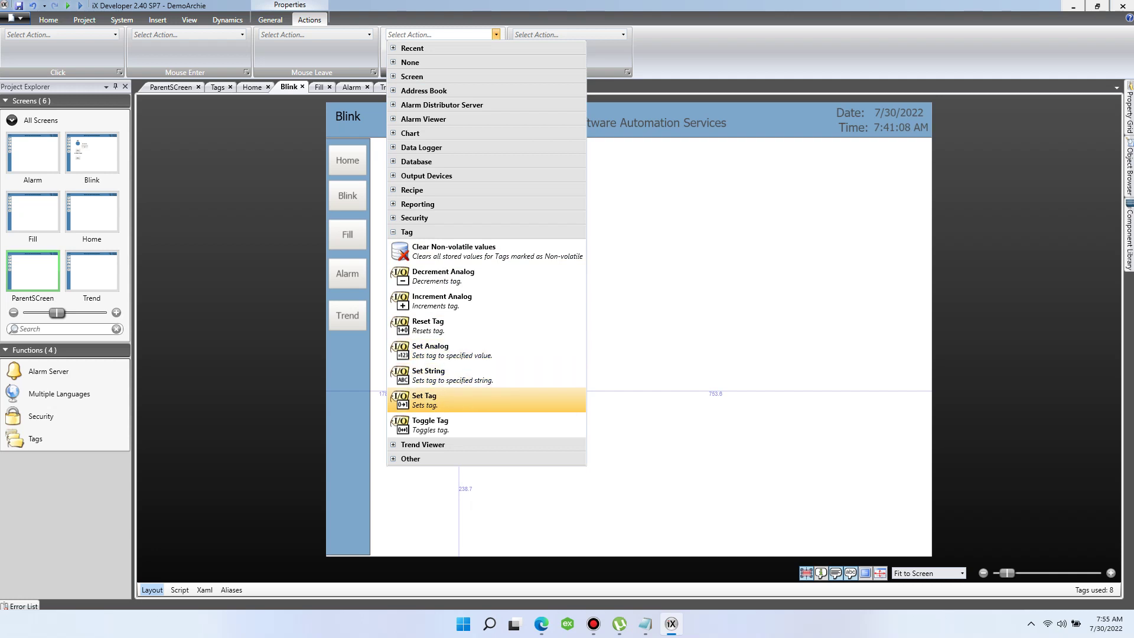
pyautogui.click(437, 400)
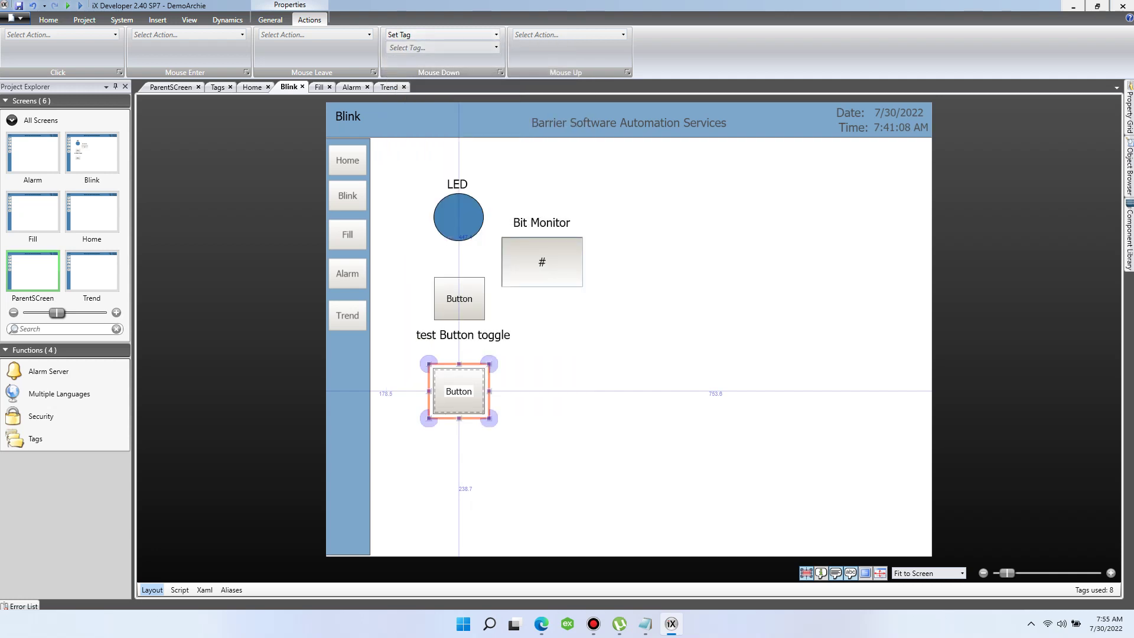
pyautogui.click(496, 47)
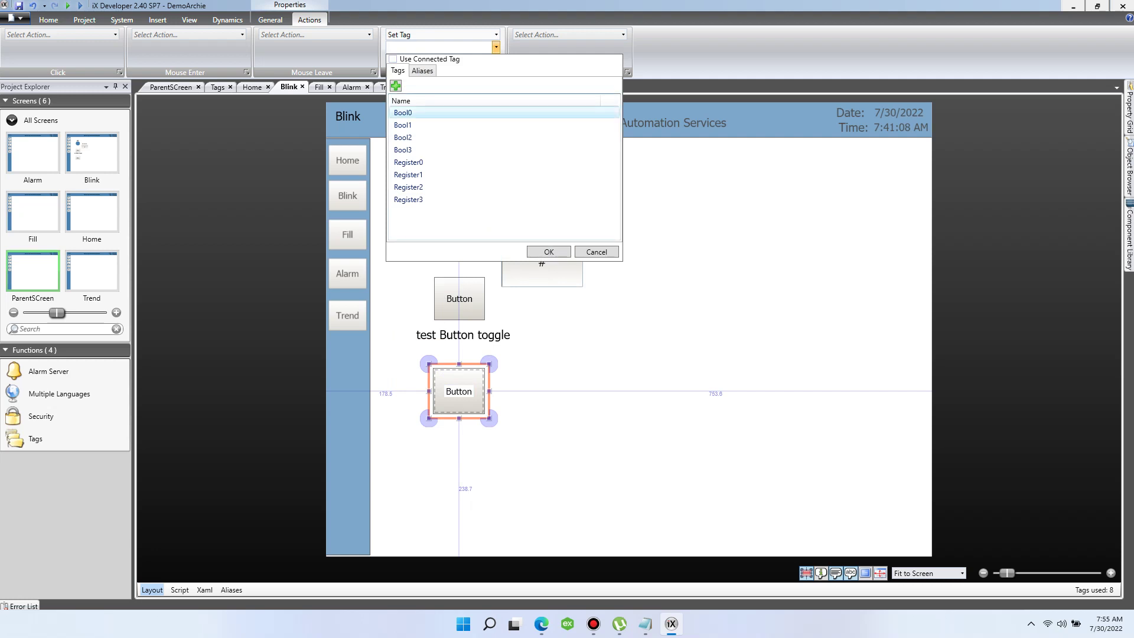
pyautogui.doubleClick(403, 112)
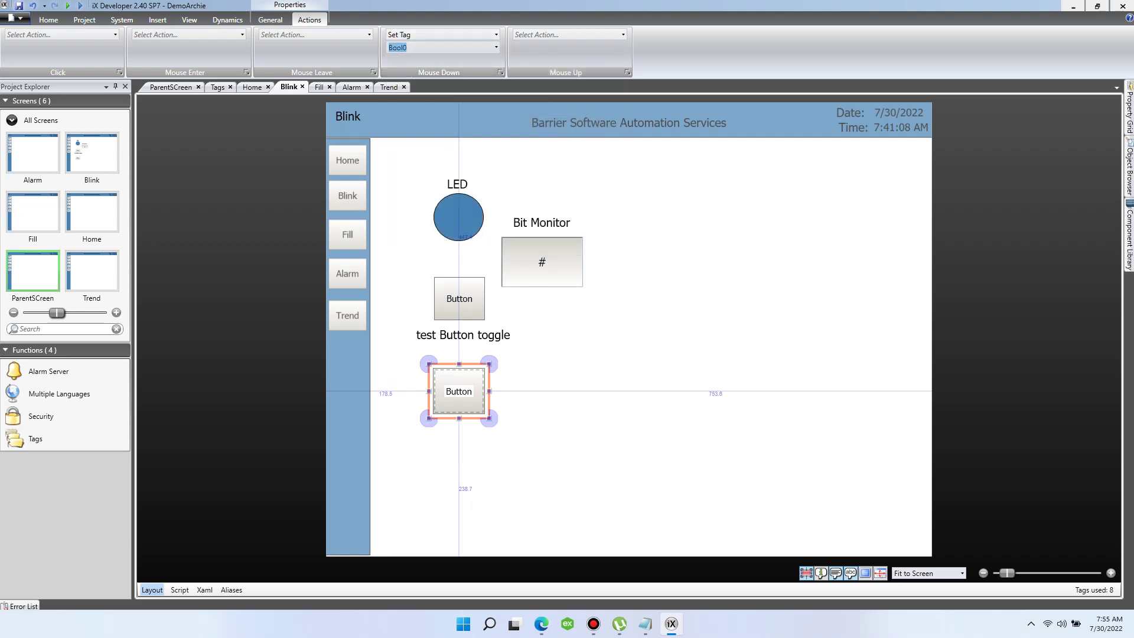
pyautogui.click(628, 329)
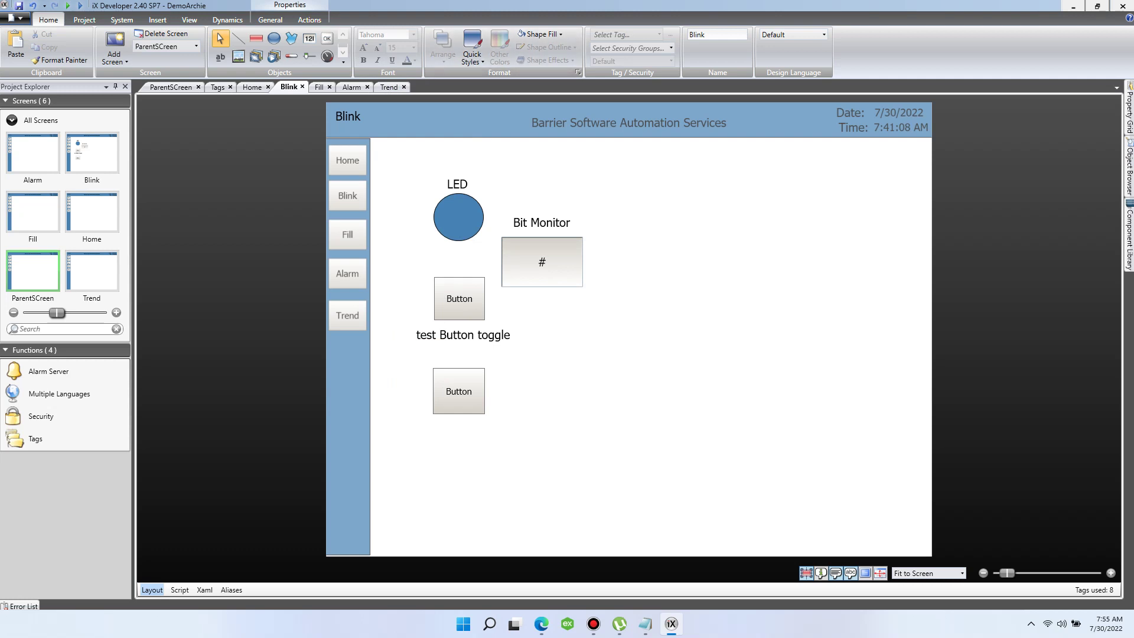
# Step: Open the action settings of the button below the "test Button toggle" label
pyautogui.click(459, 390)
pyautogui.click(309, 20)
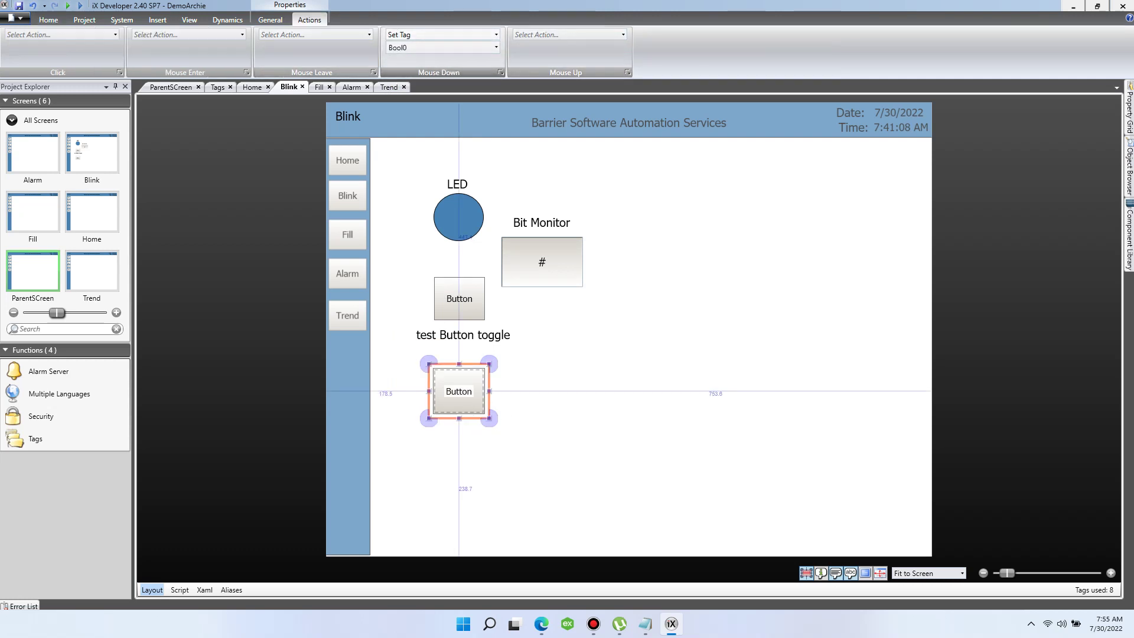
# Step: Give the lower button a Mouse Up action of Reset Tag on Bool0, and save the project
pyautogui.click(622, 34)
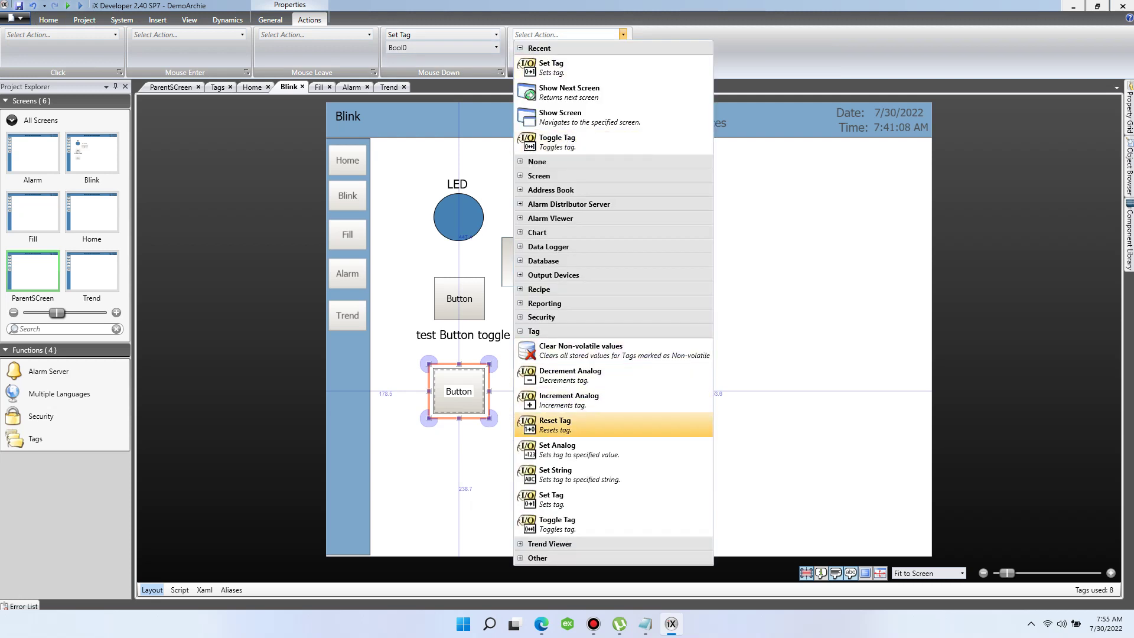
pyautogui.click(554, 425)
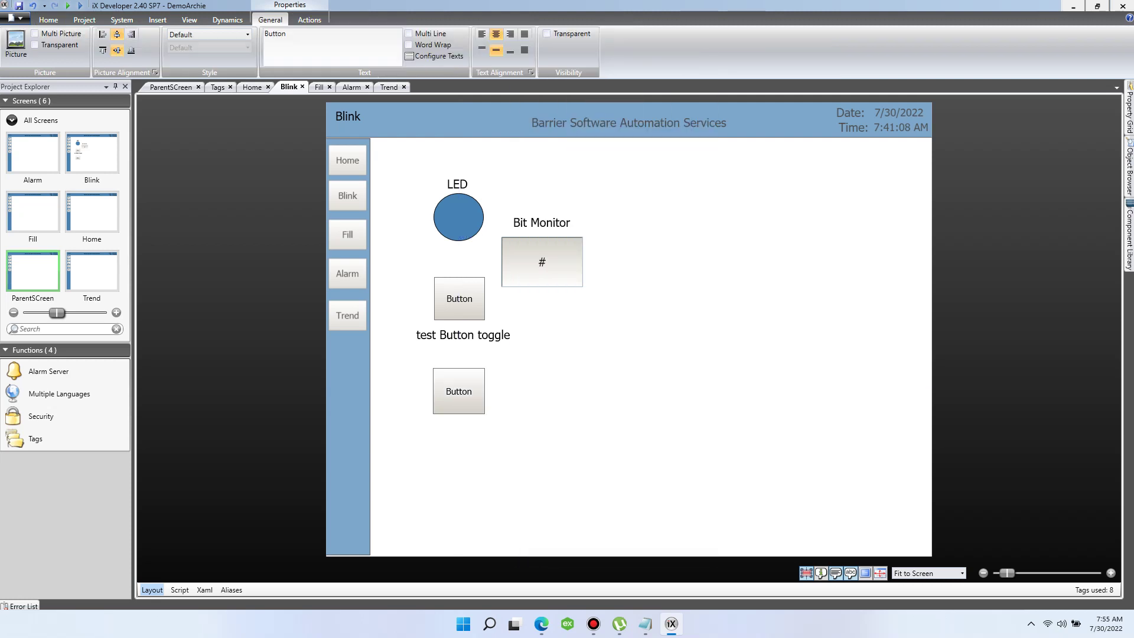
pyautogui.click(269, 20)
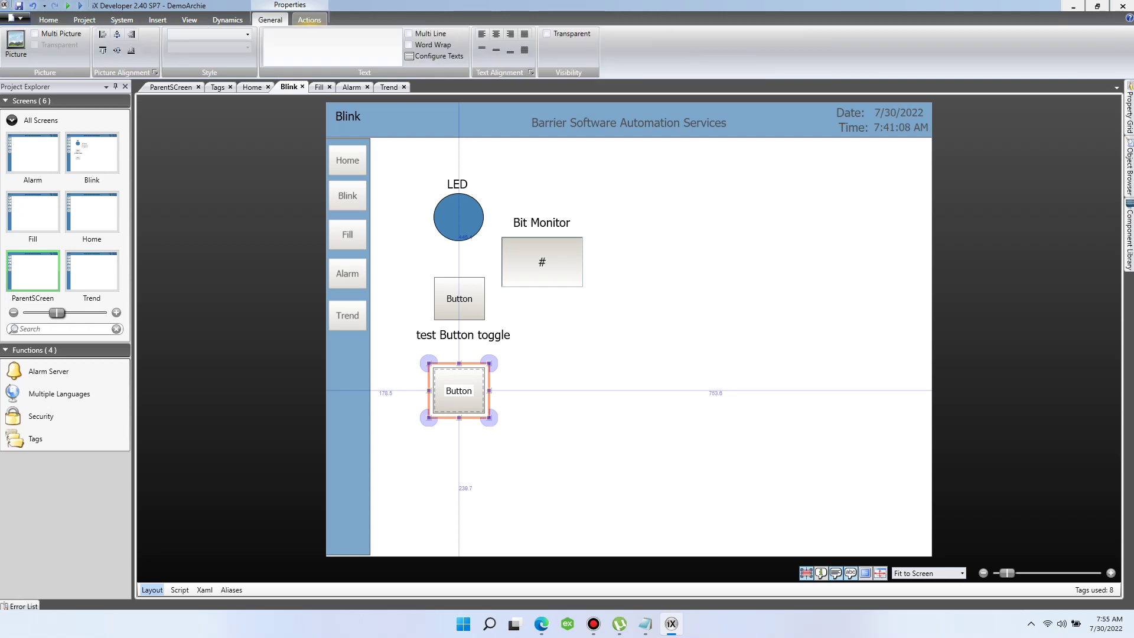
pyautogui.click(308, 20)
pyautogui.click(622, 47)
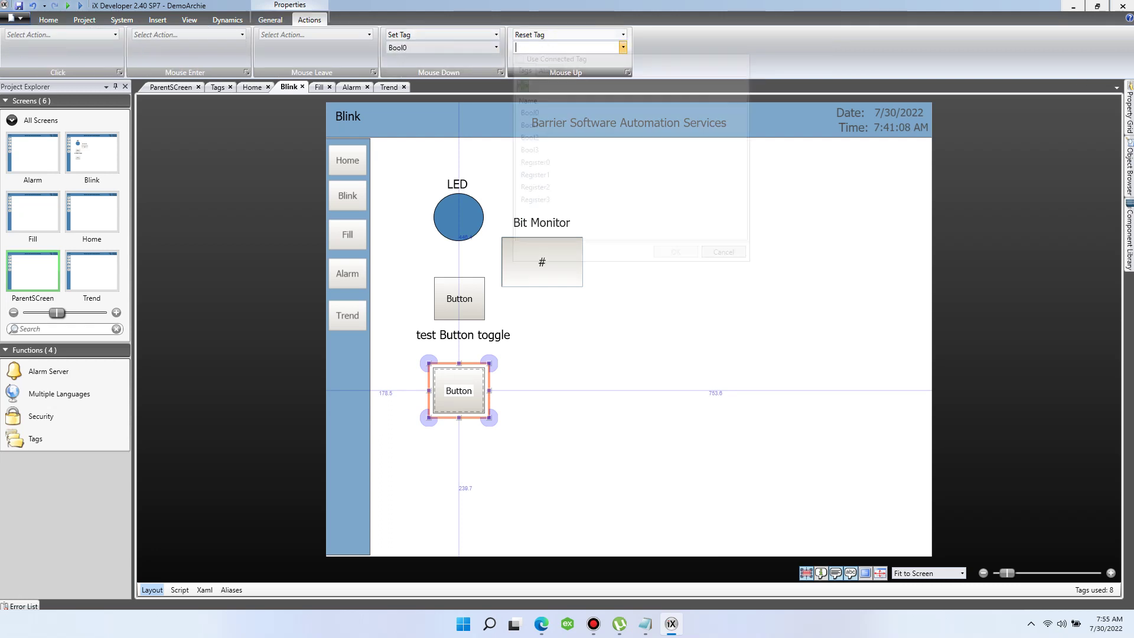
pyautogui.doubleClick(530, 112)
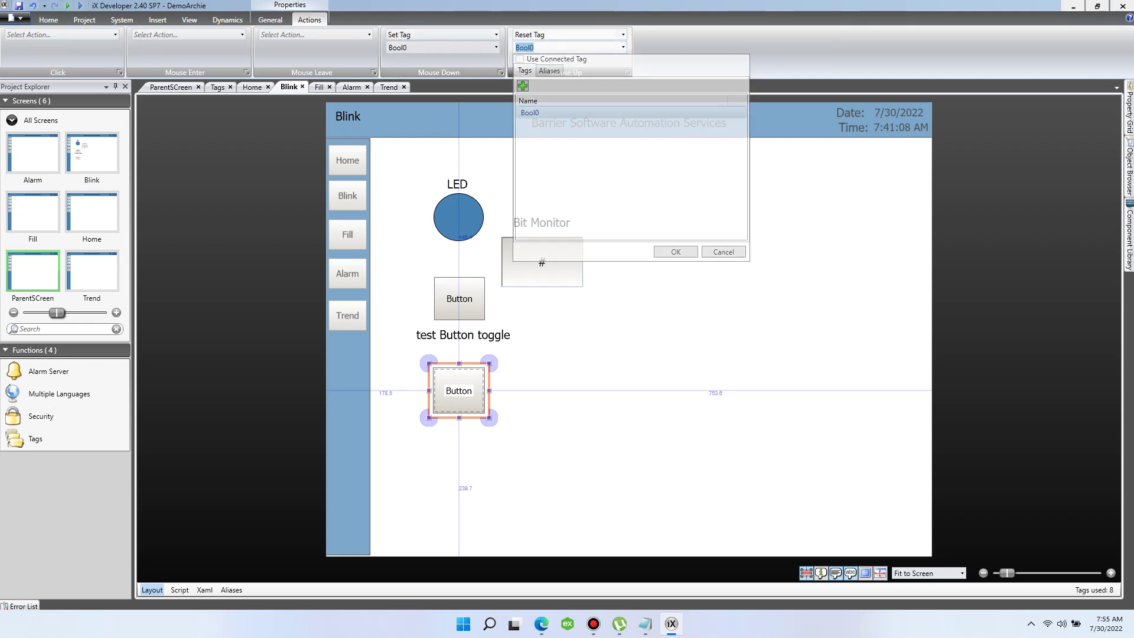
pyautogui.press('Escape')
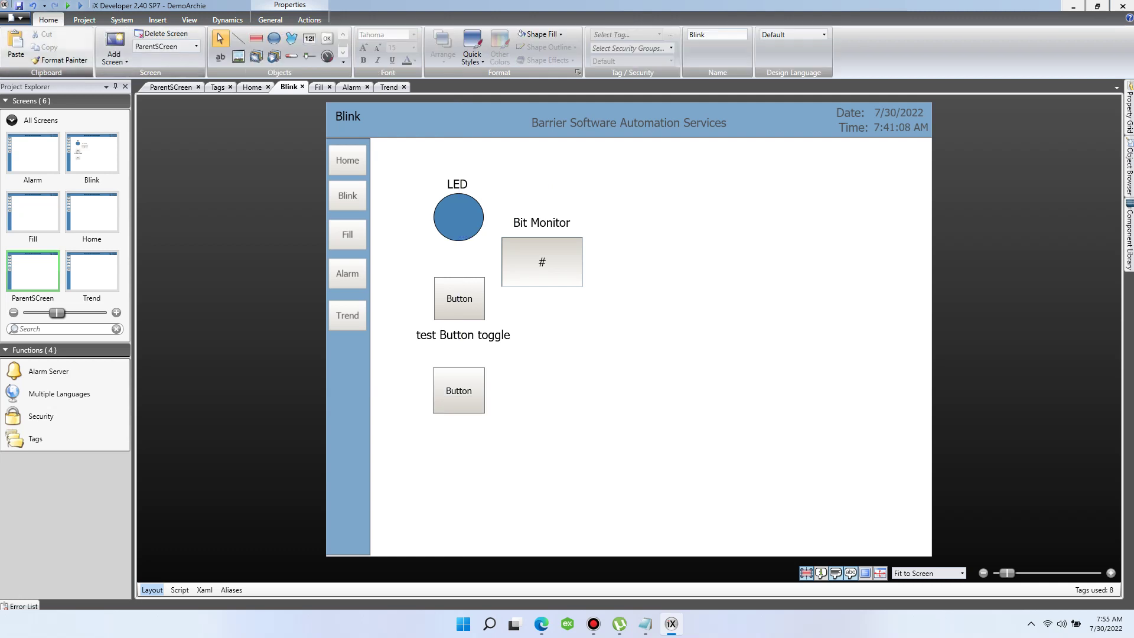
pyautogui.click(19, 5)
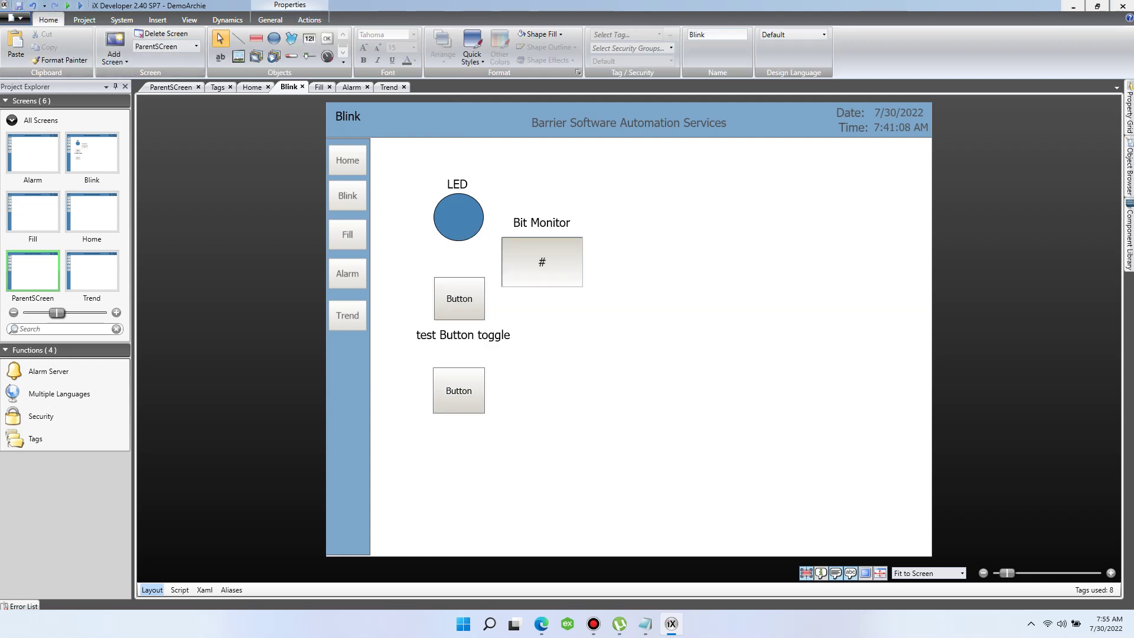
# Step: Move the lower button into the empty area beyond the Bit Monitor and place a copied text label reading "Test Button Momentary" beneath it
pyautogui.moveTo(458, 390); pyautogui.dragTo(713, 294)
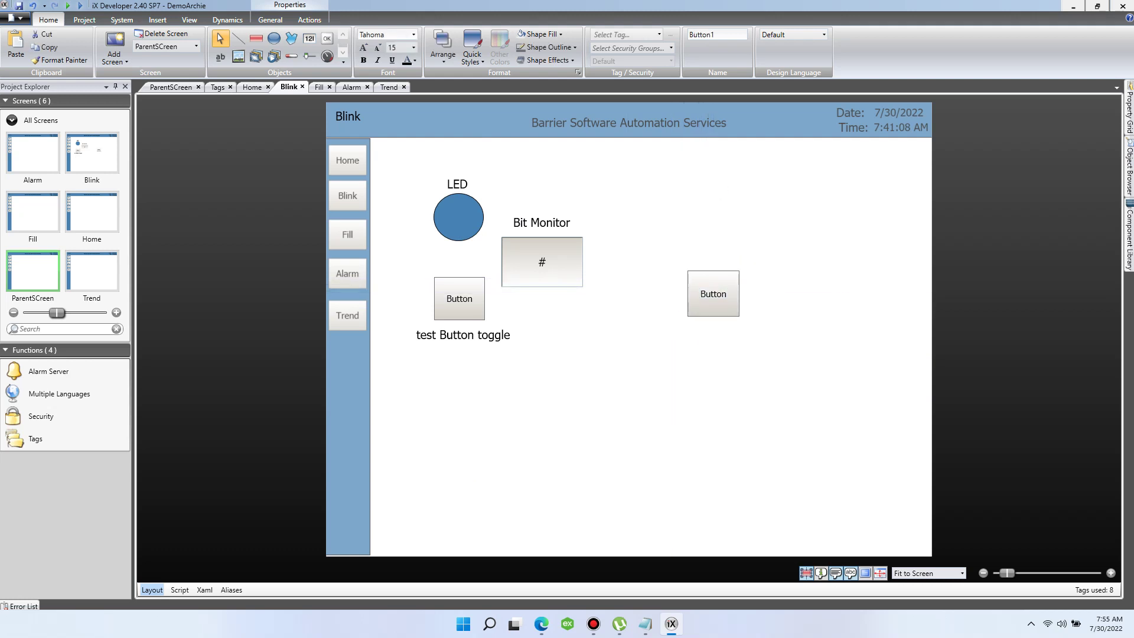
pyautogui.click(464, 334)
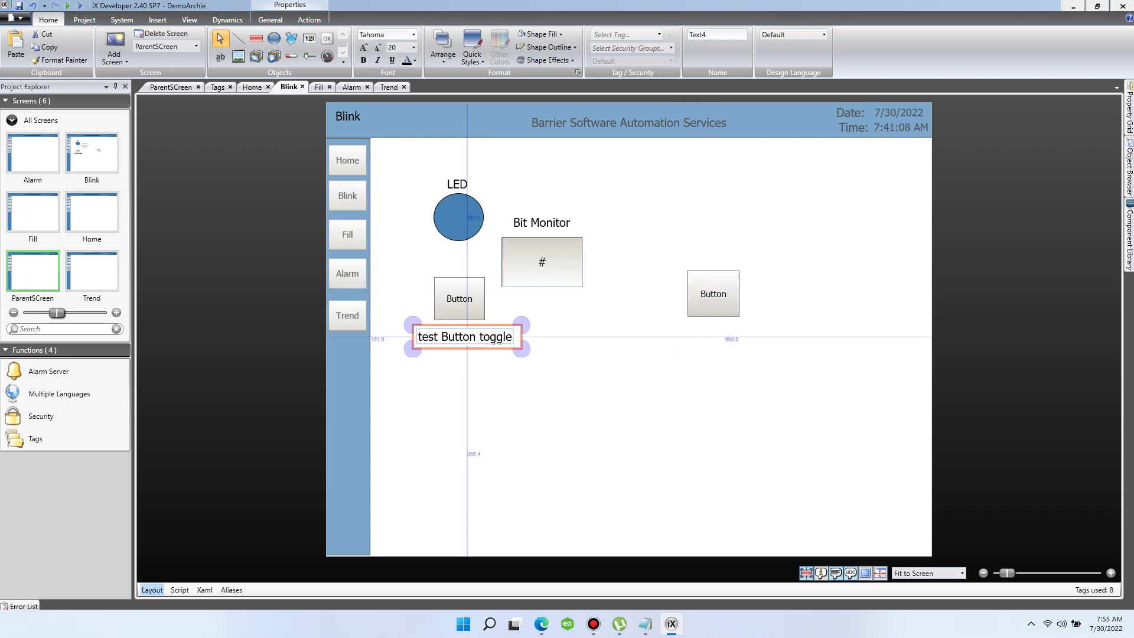
pyautogui.moveTo(464, 334); pyautogui.dragTo(758, 331)
pyautogui.write('t')
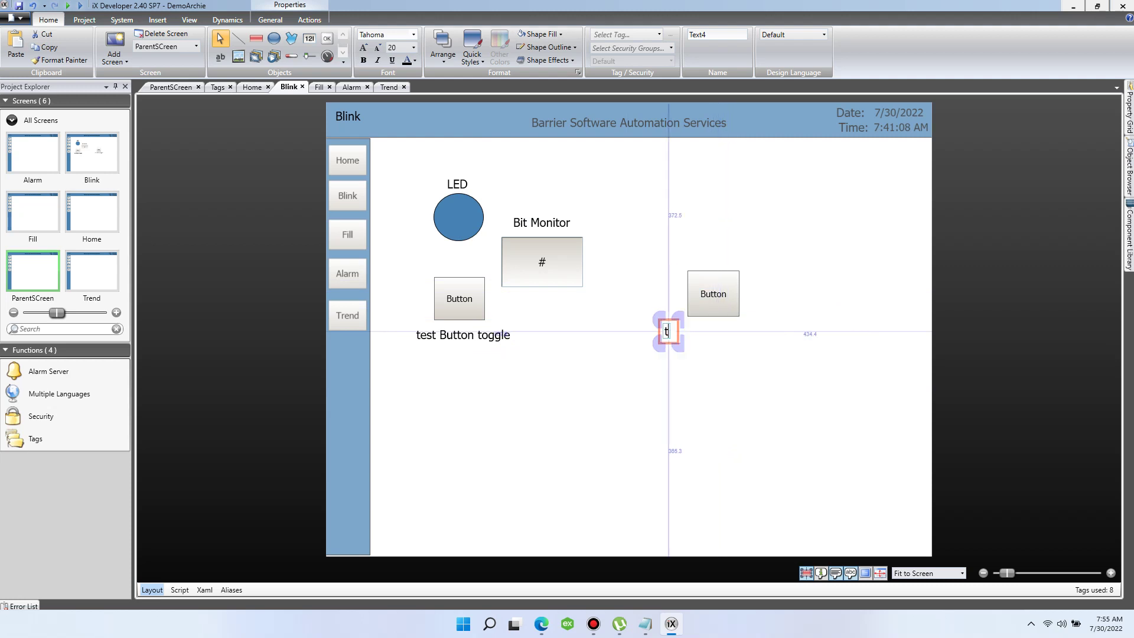
pyautogui.press('BackSpace')
pyautogui.write('Test Butt')
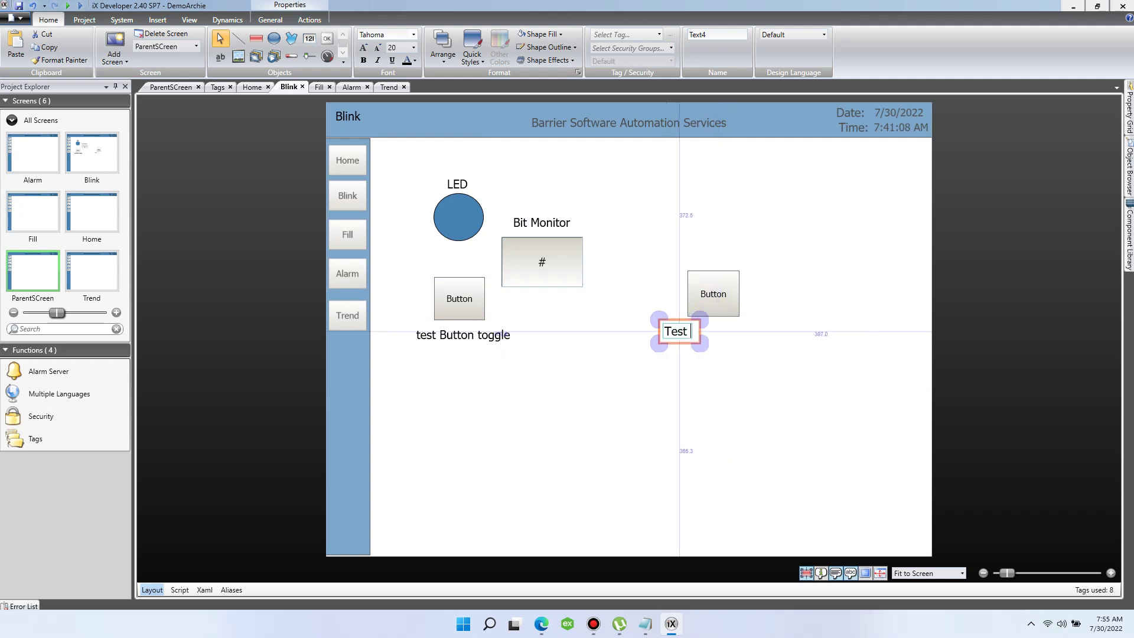
pyautogui.write('on')
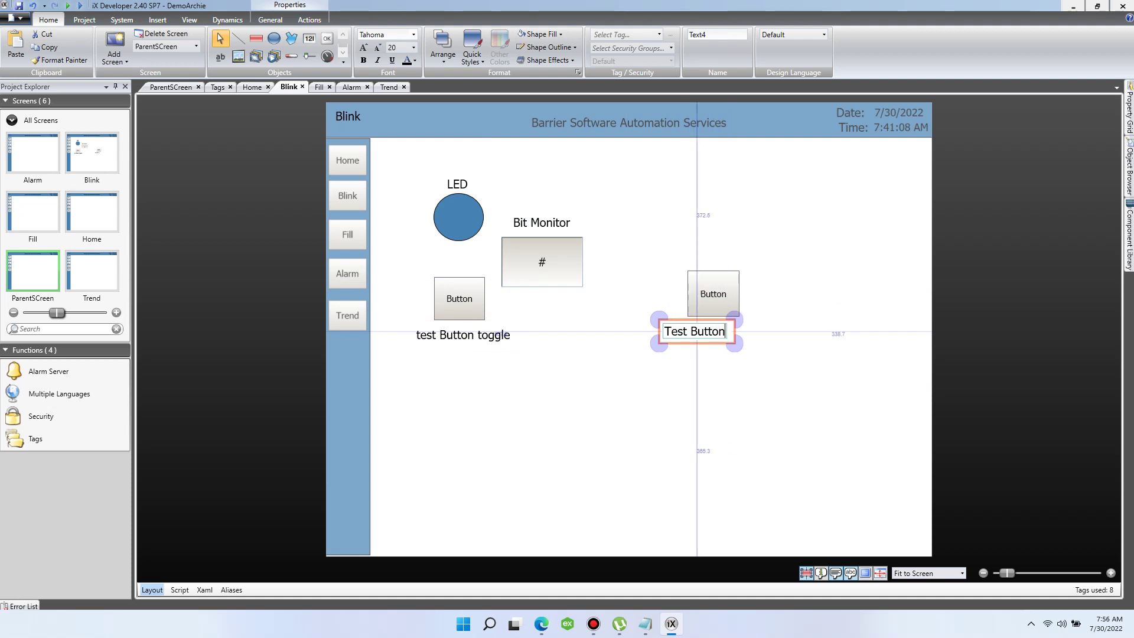
pyautogui.write(' Momentary')
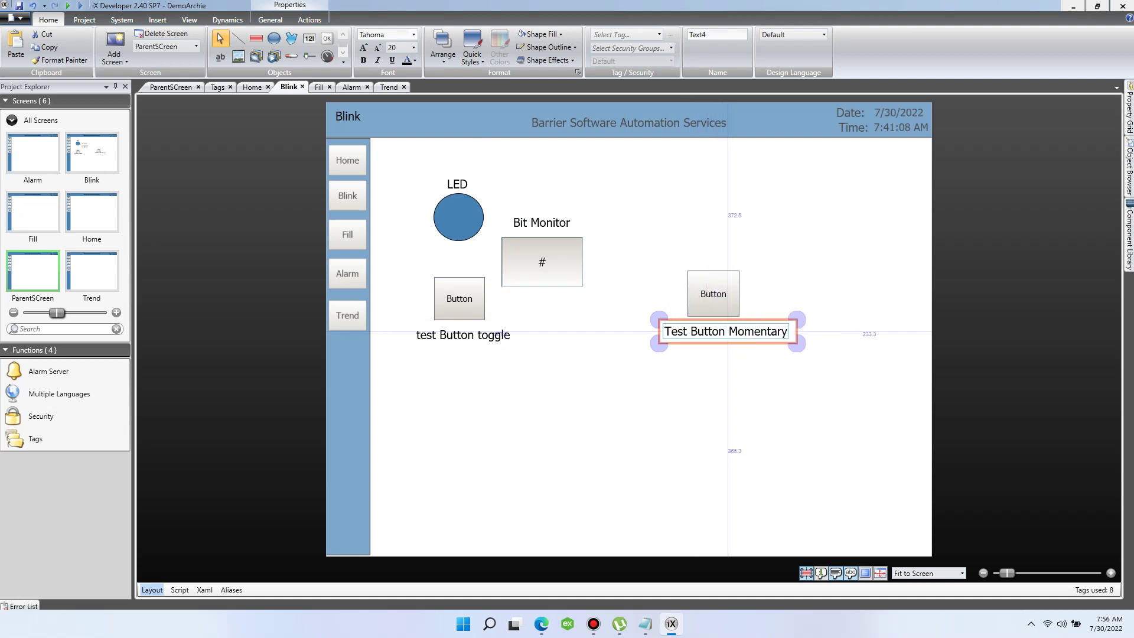
pyautogui.click(632, 241)
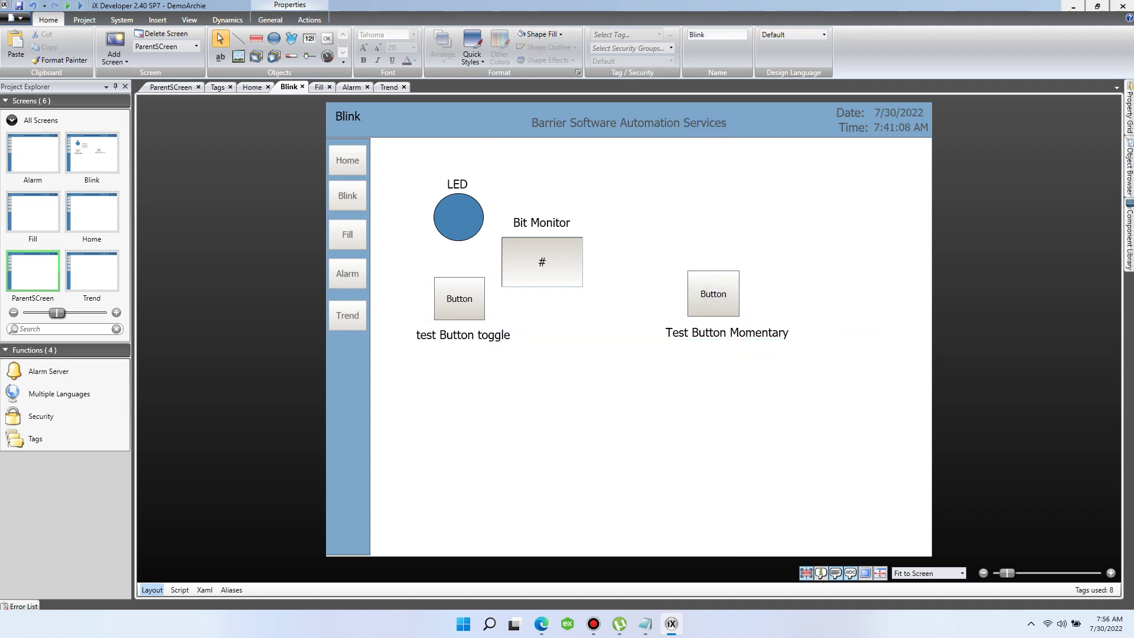
pyautogui.moveTo(632, 241); pyautogui.dragTo(866, 384)
pyautogui.moveTo(713, 304); pyautogui.dragTo(719, 306)
# Step: Duplicate the Bit Monitor display with its label and place the copy beside and slightly above the momentary button
pyautogui.moveTo(613, 301); pyautogui.dragTo(495, 204)
pyautogui.hotkey('ctrl', 'c')
pyautogui.hotkey('ctrl', 'v')
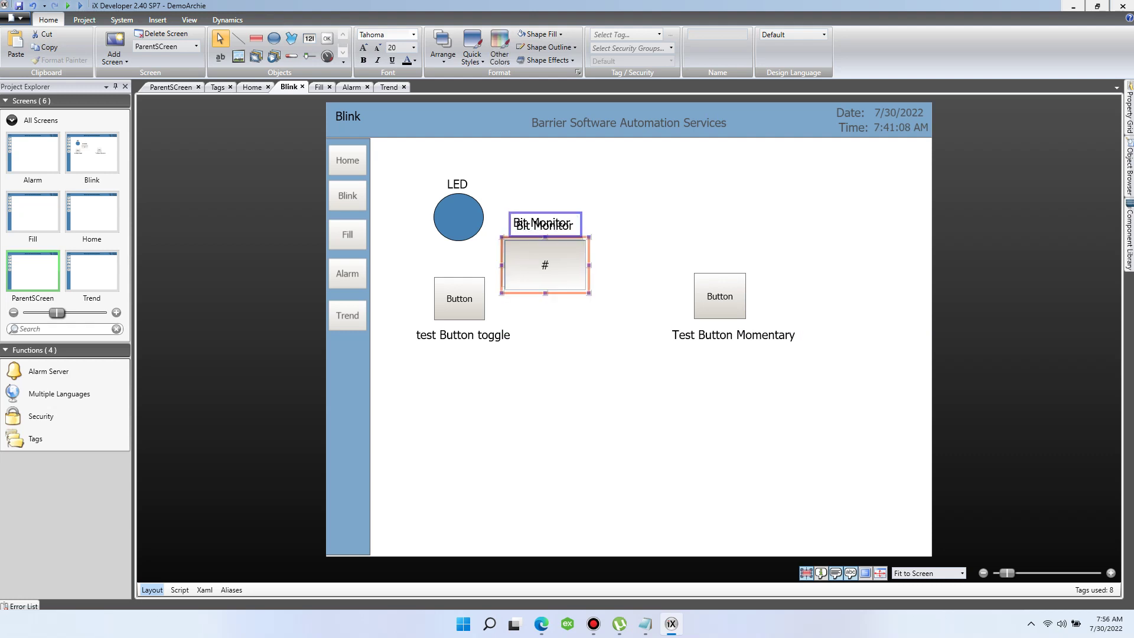
pyautogui.moveTo(563, 273); pyautogui.dragTo(839, 263)
# Step: Assign Bool1 to both the Mouse Down Set Tag and the Mouse Up Reset Tag actions of the momentary button
pyautogui.click(719, 296)
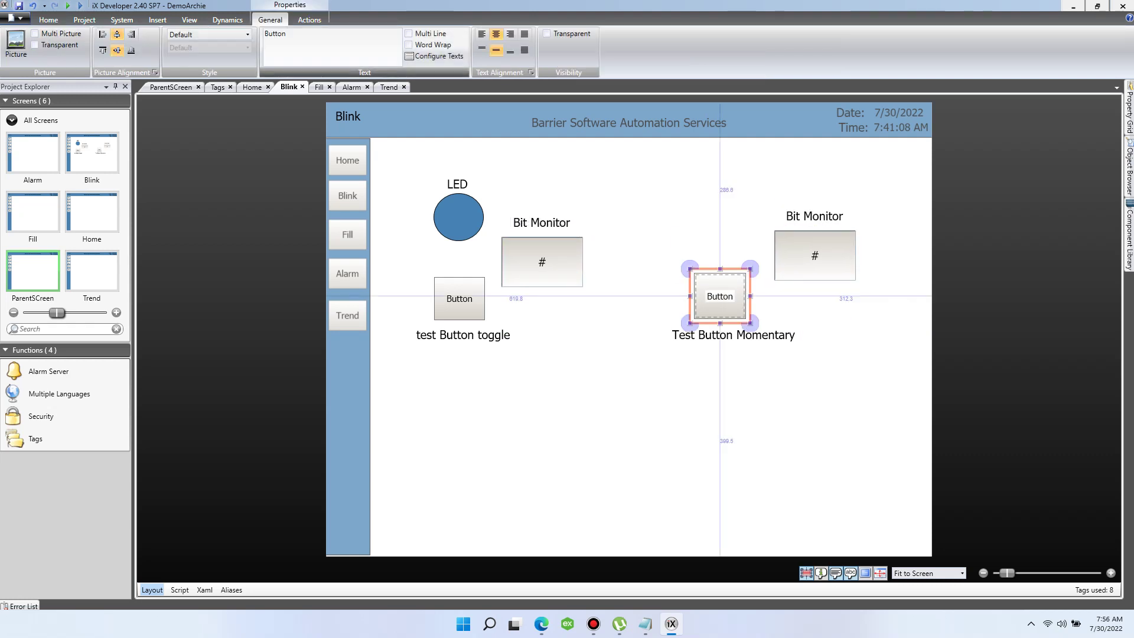
pyautogui.click(309, 19)
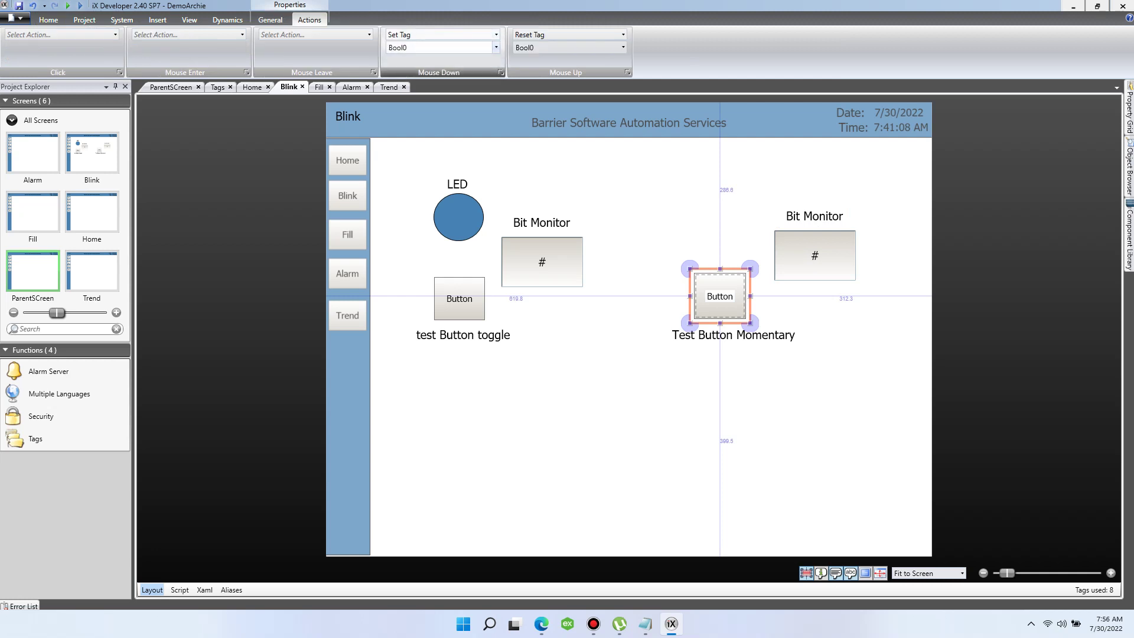
pyautogui.click(495, 48)
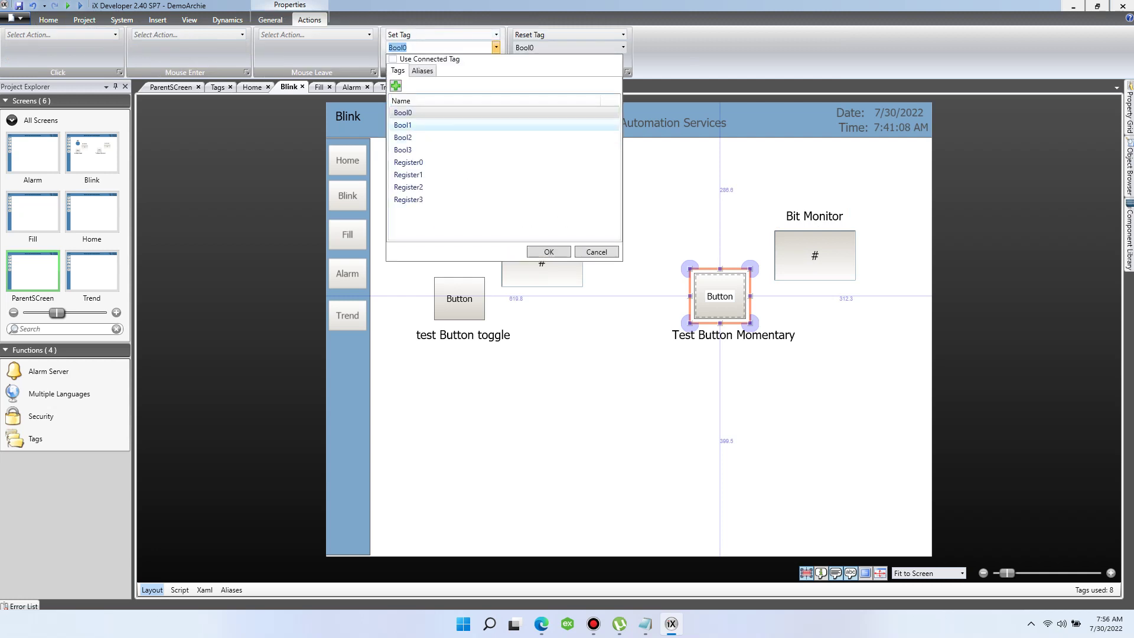
pyautogui.doubleClick(402, 125)
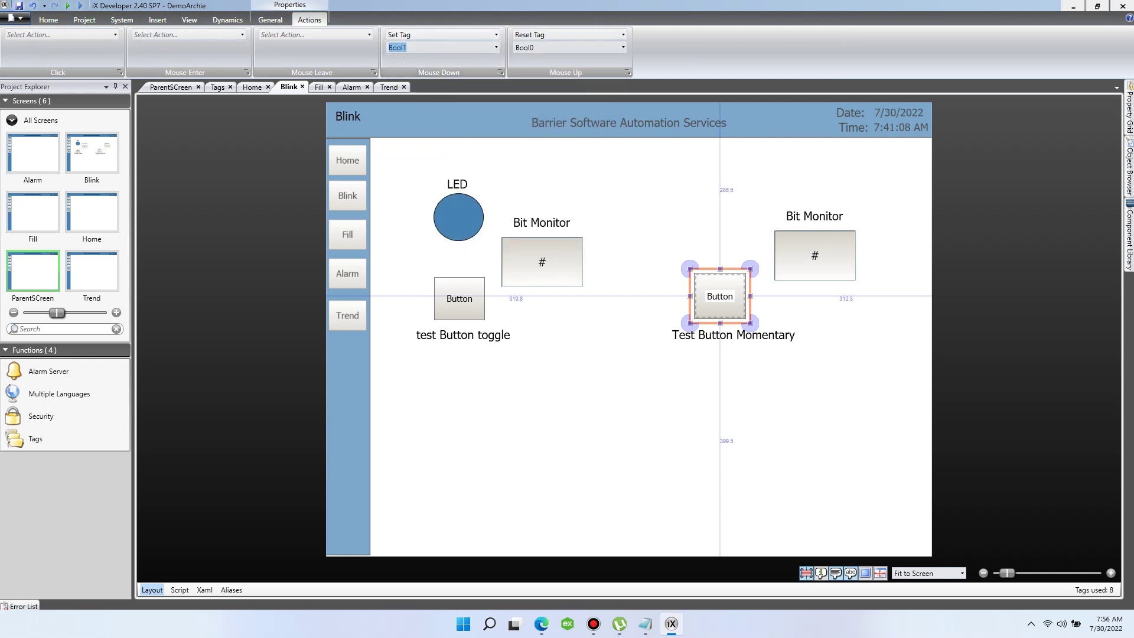
pyautogui.click(623, 47)
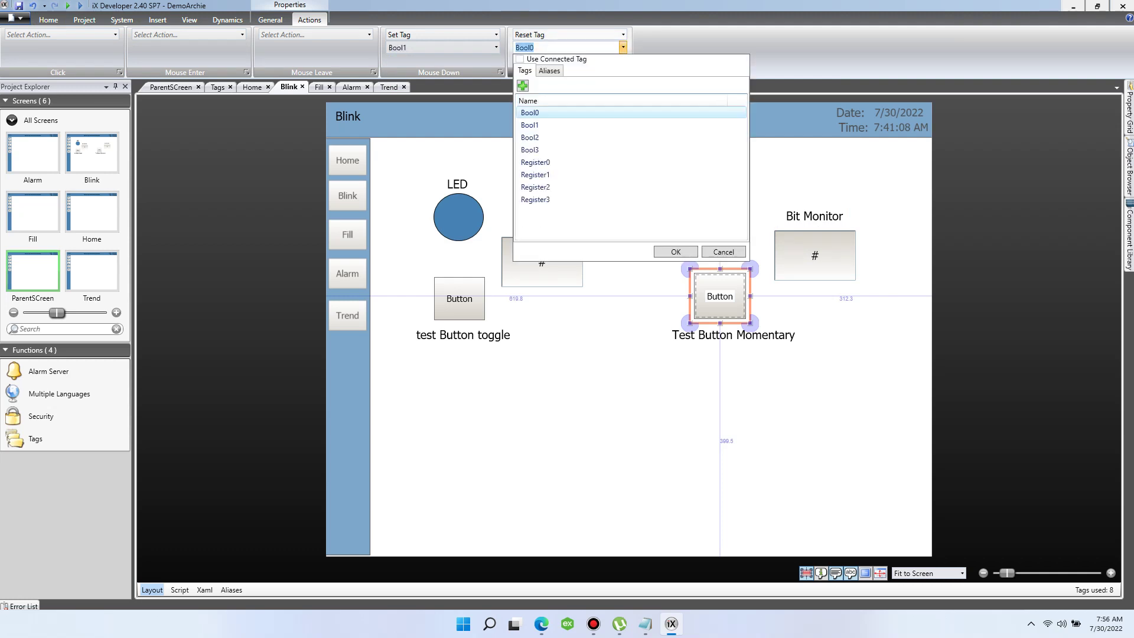
pyautogui.doubleClick(529, 125)
# Step: Connect the copied Bit Monitor display to the tag Bool1
pyautogui.click(814, 260)
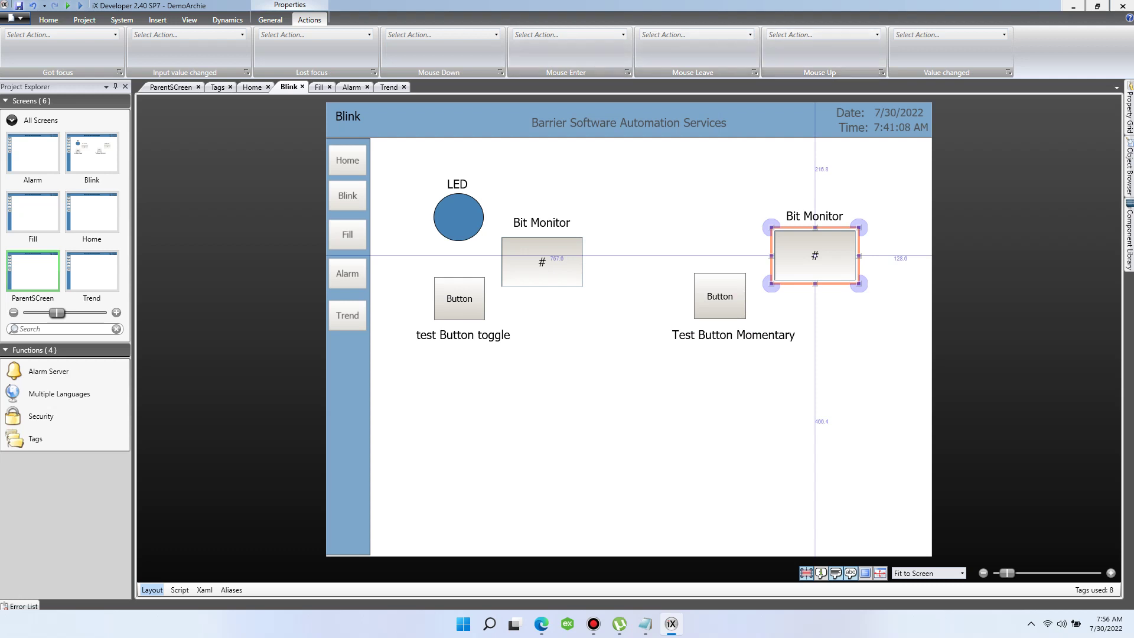
pyautogui.doubleClick(808, 255)
pyautogui.click(291, 34)
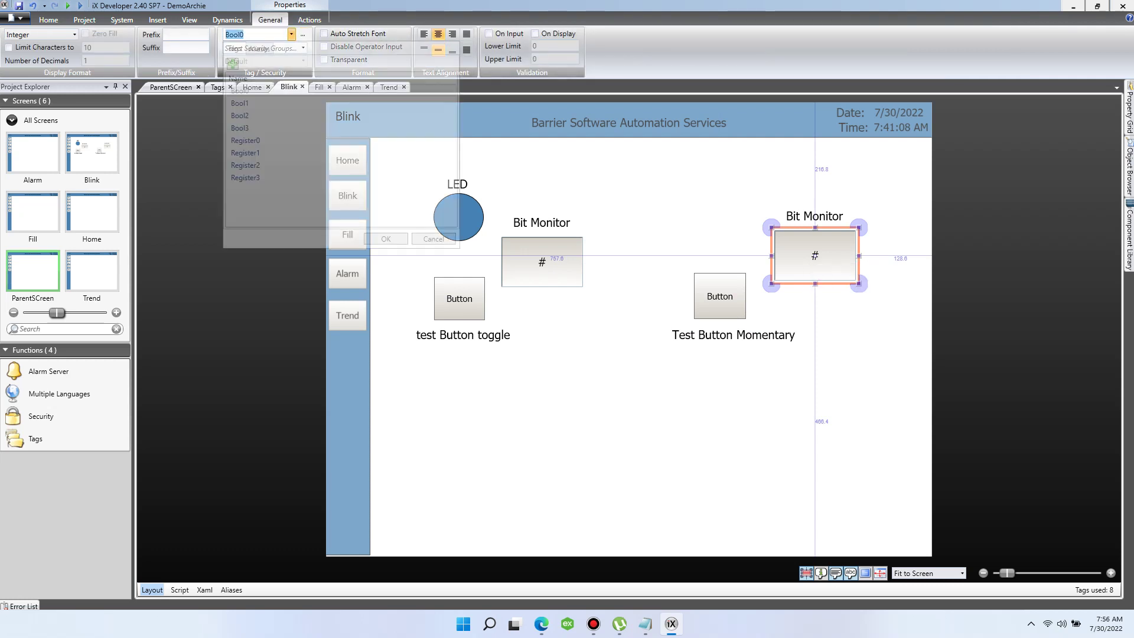
pyautogui.doubleClick(240, 103)
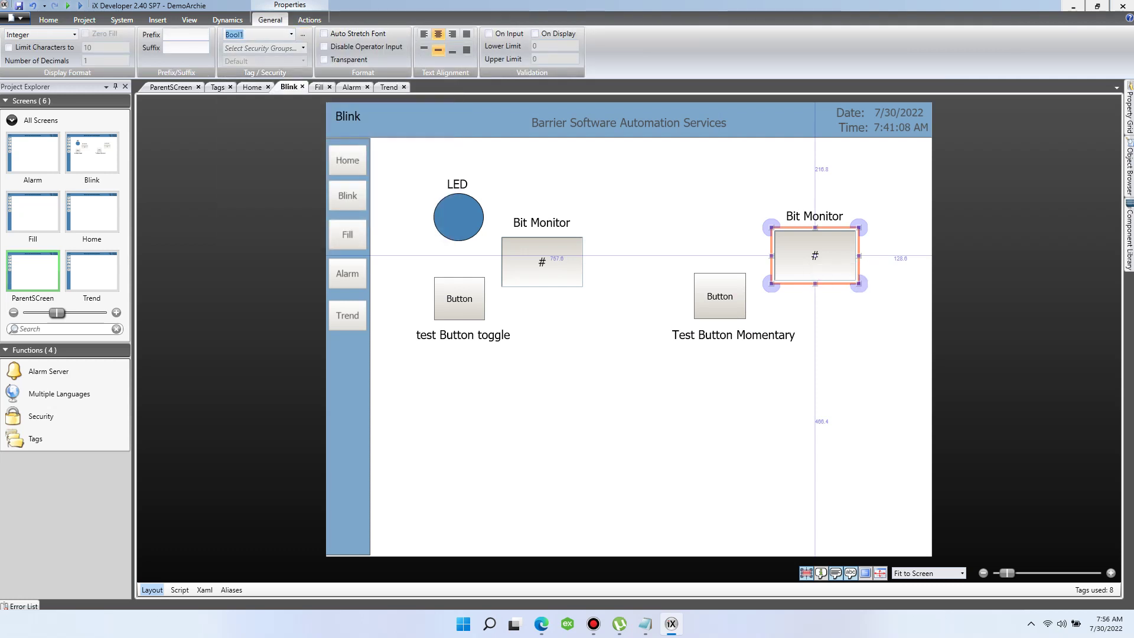
# Step: Duplicate the LED circle and its label together, placing the copy above the momentary button
pyautogui.moveTo(415, 154); pyautogui.dragTo(474, 222)
pyautogui.click(445, 185)
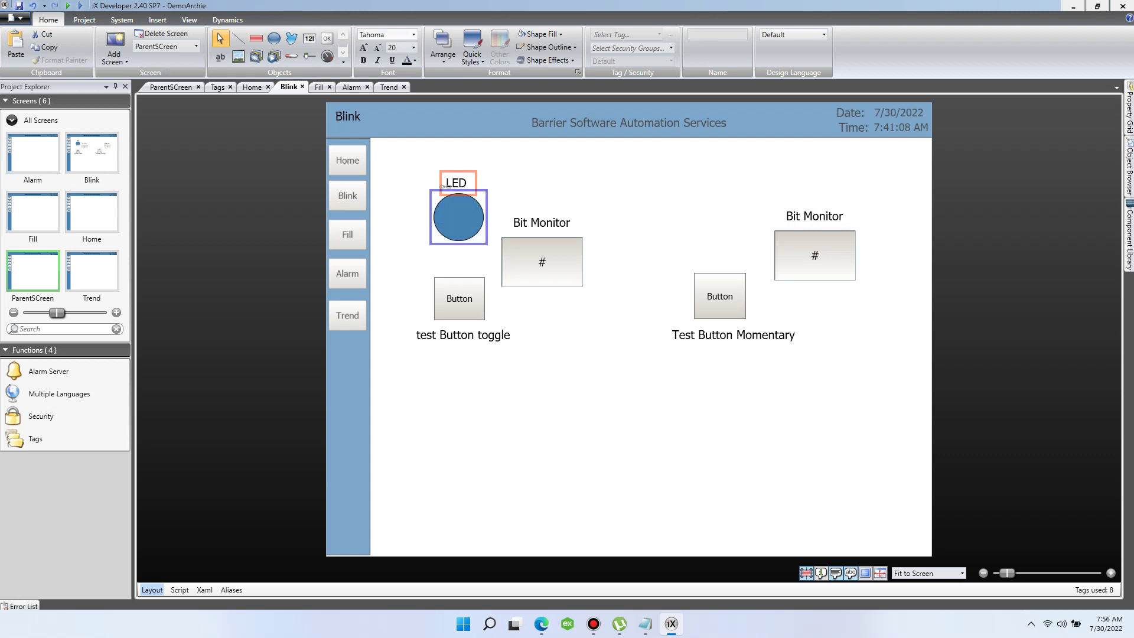
pyautogui.moveTo(444, 185); pyautogui.dragTo(703, 193)
# Step: Change the label text above the original LED circle to "Blink"
pyautogui.click(457, 183)
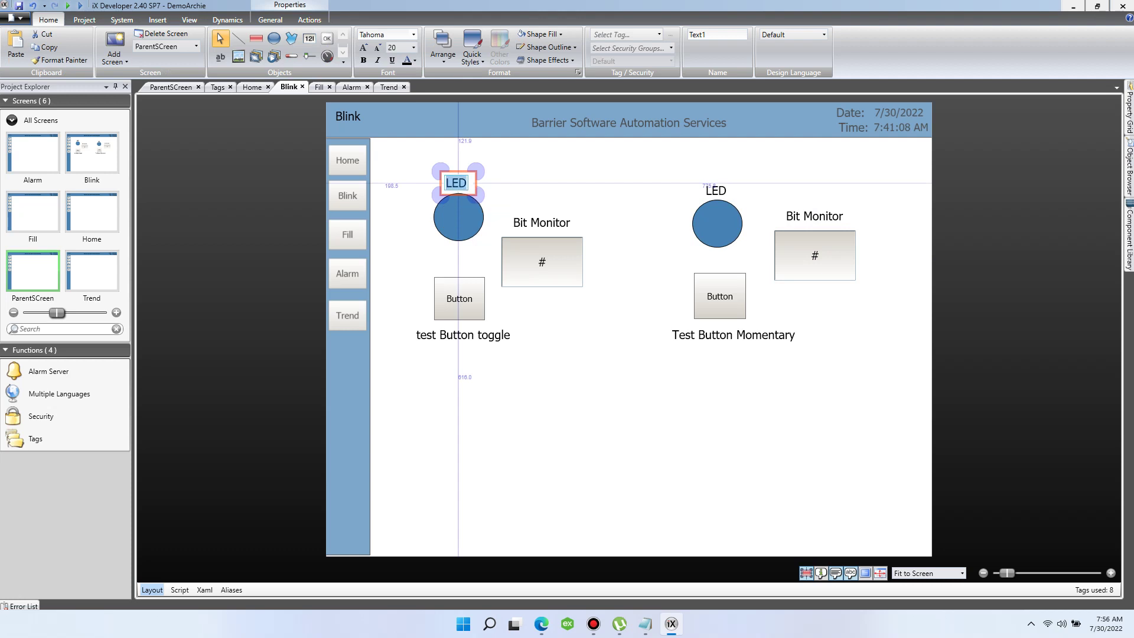
pyautogui.write('Blik')
pyautogui.press('BackSpace')
pyautogui.write('nk')
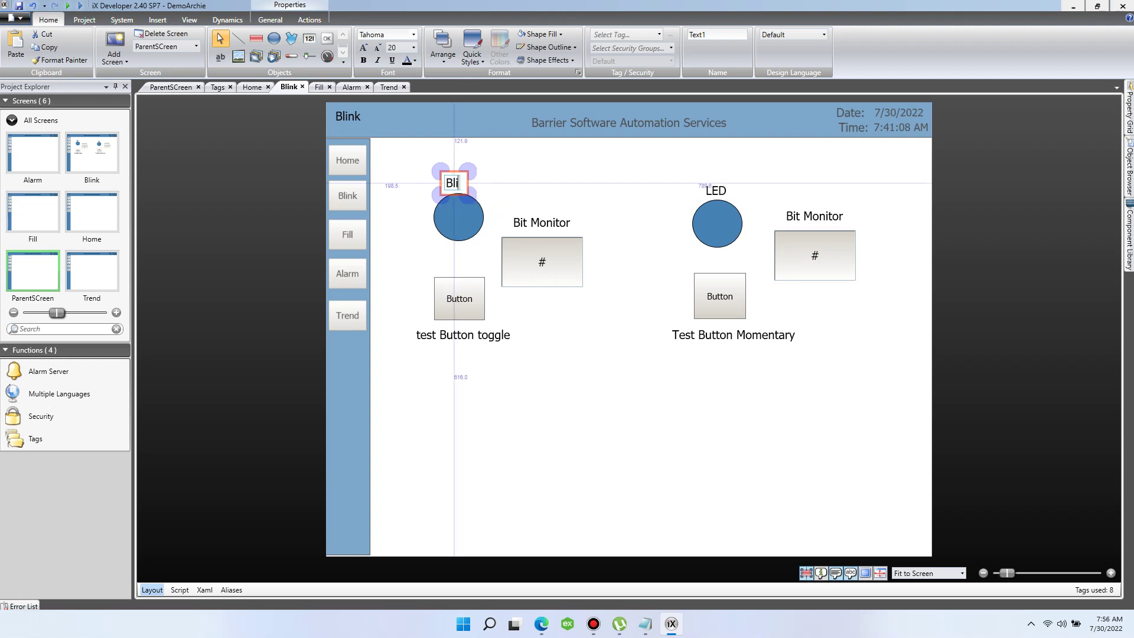
pyautogui.press('Escape')
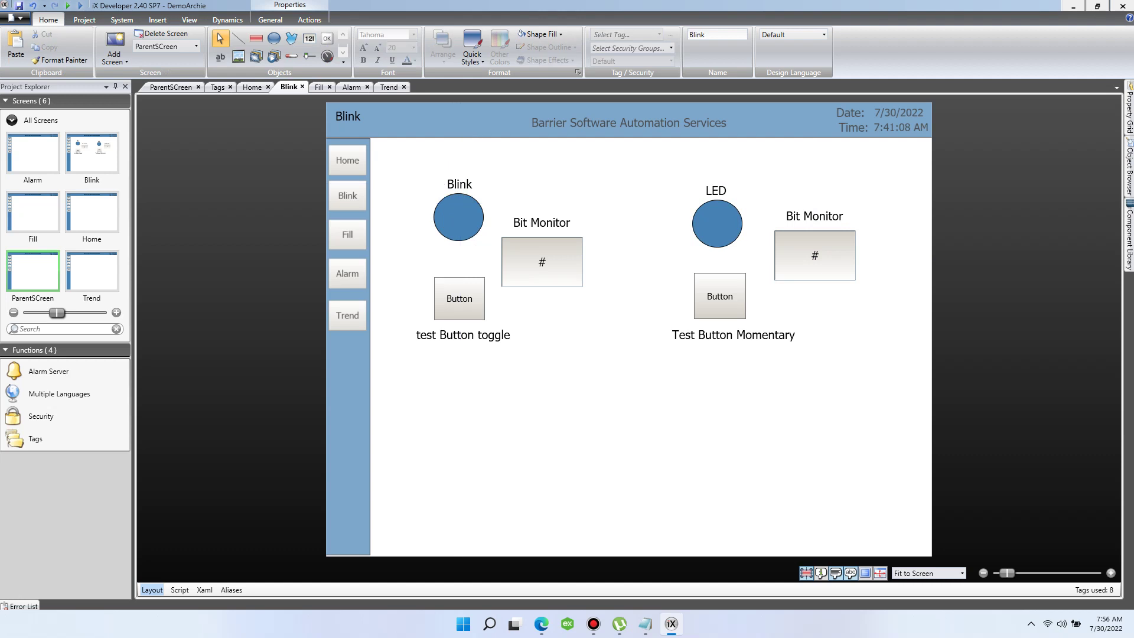
# Step: Change the copied LED label to "Visibility" and centre it above its circle
pyautogui.click(704, 195)
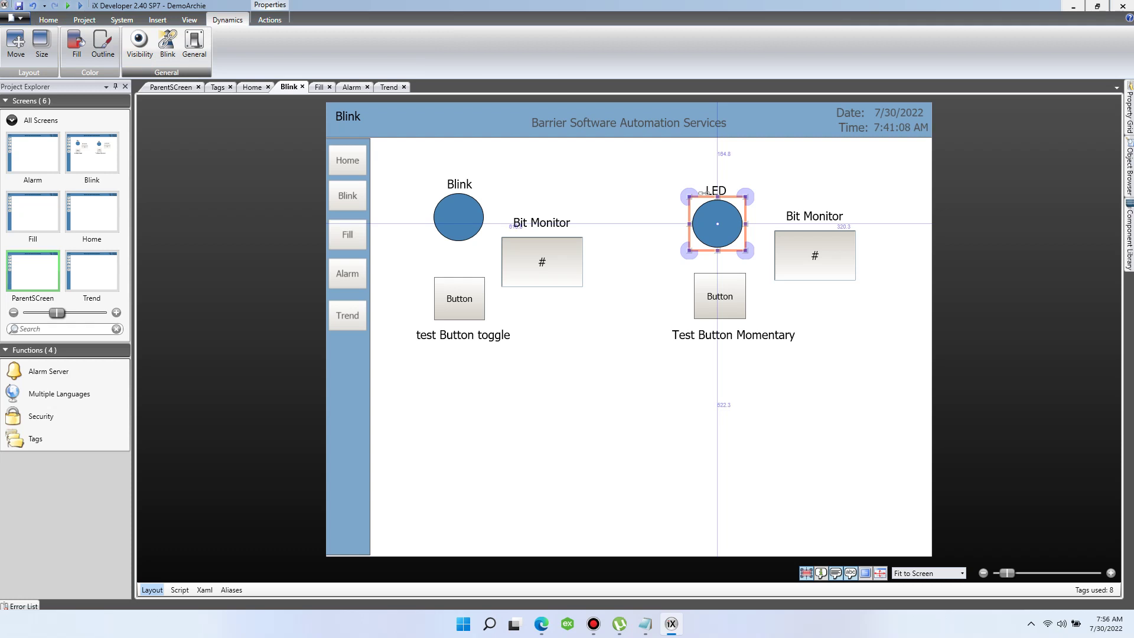
pyautogui.press('Escape')
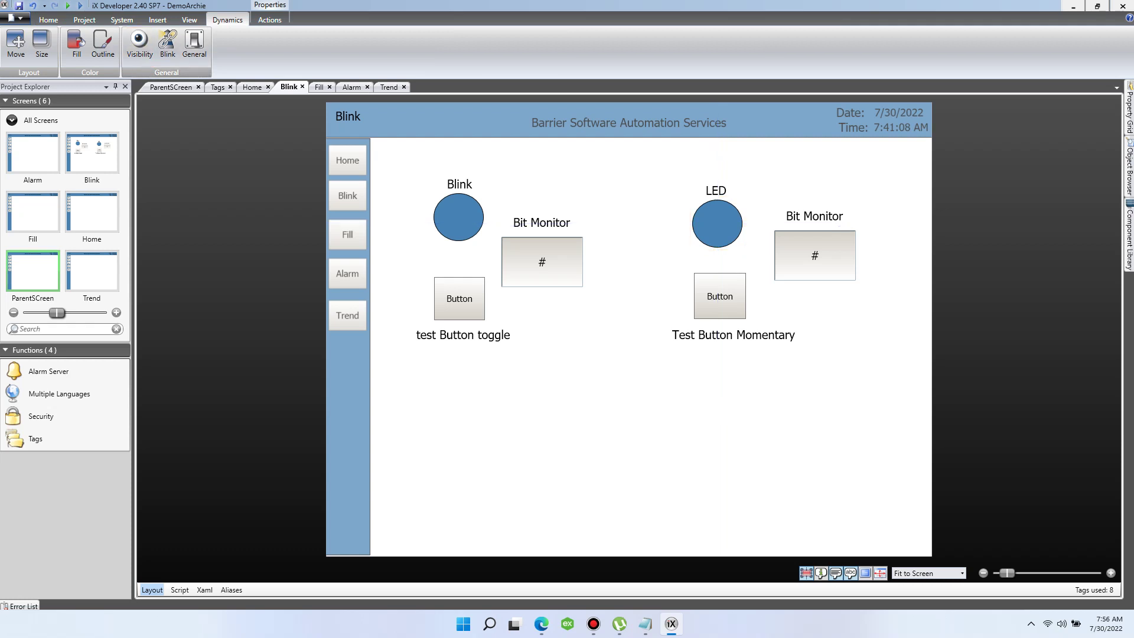
pyautogui.click(714, 190)
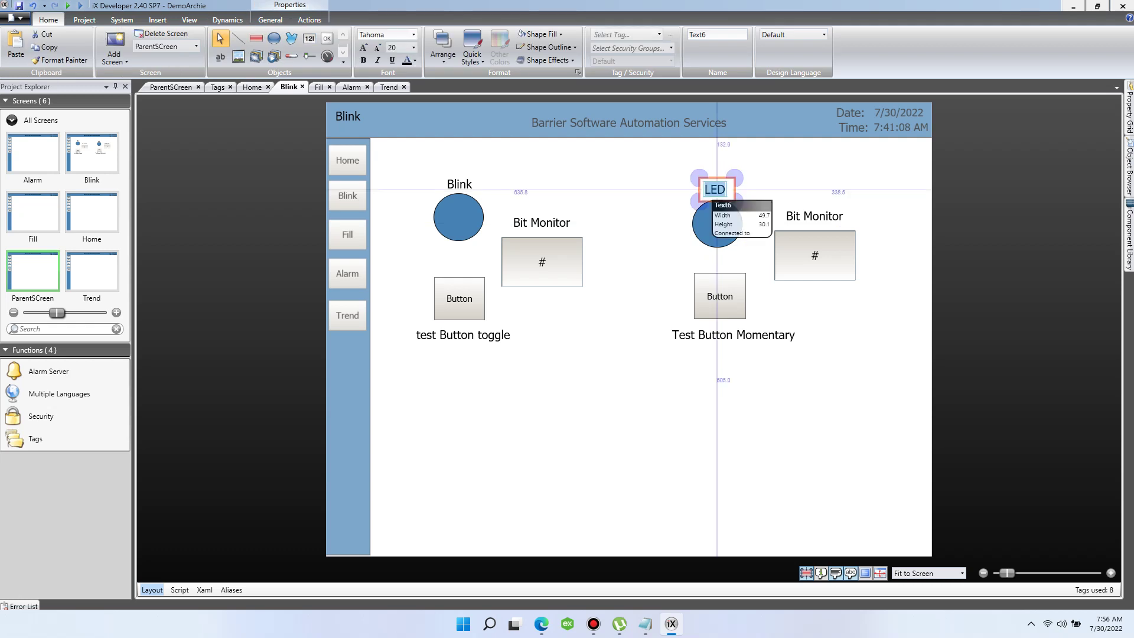
pyautogui.write('Visi')
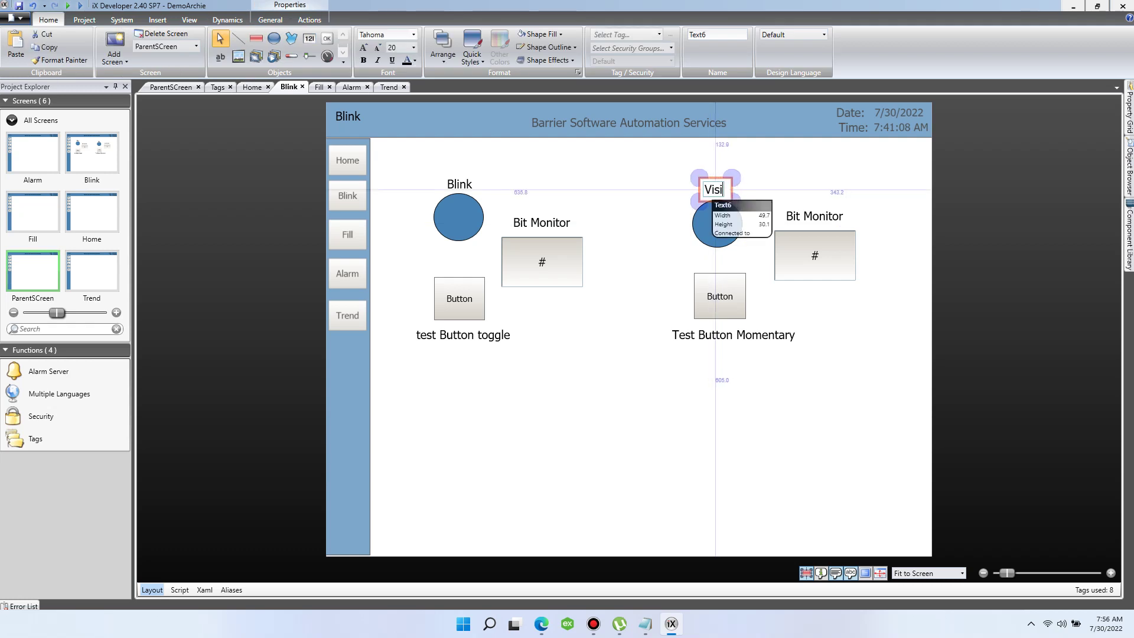
pyautogui.write('bilidy')
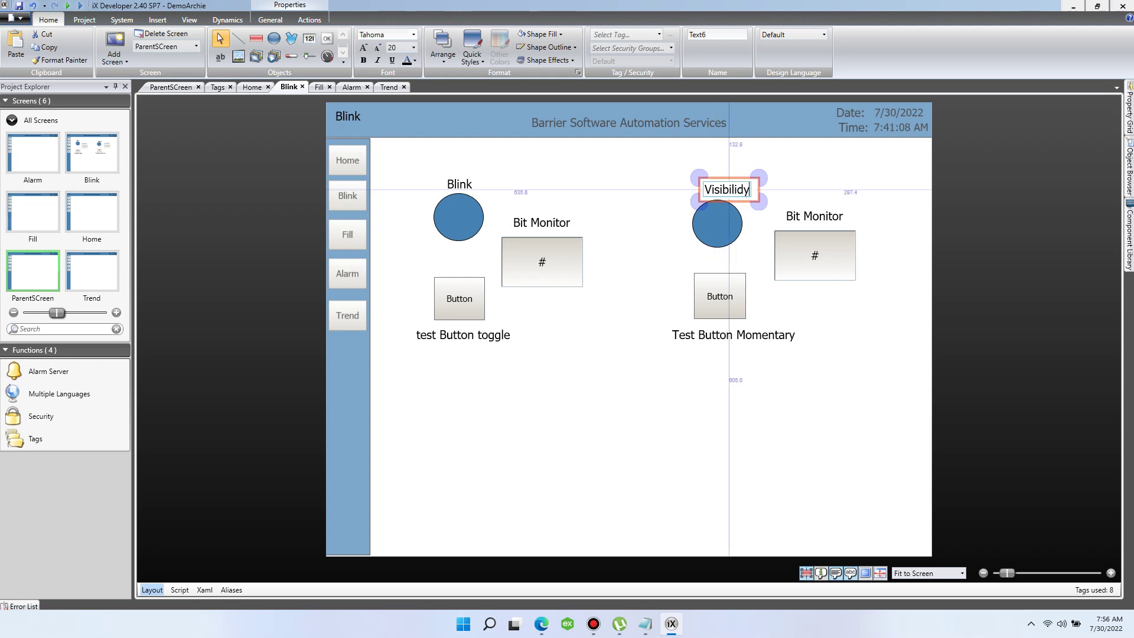
pyautogui.press('BackSpace')
pyautogui.press('BackSpace')
pyautogui.press('BackSpace')
pyautogui.press('BackSpace')
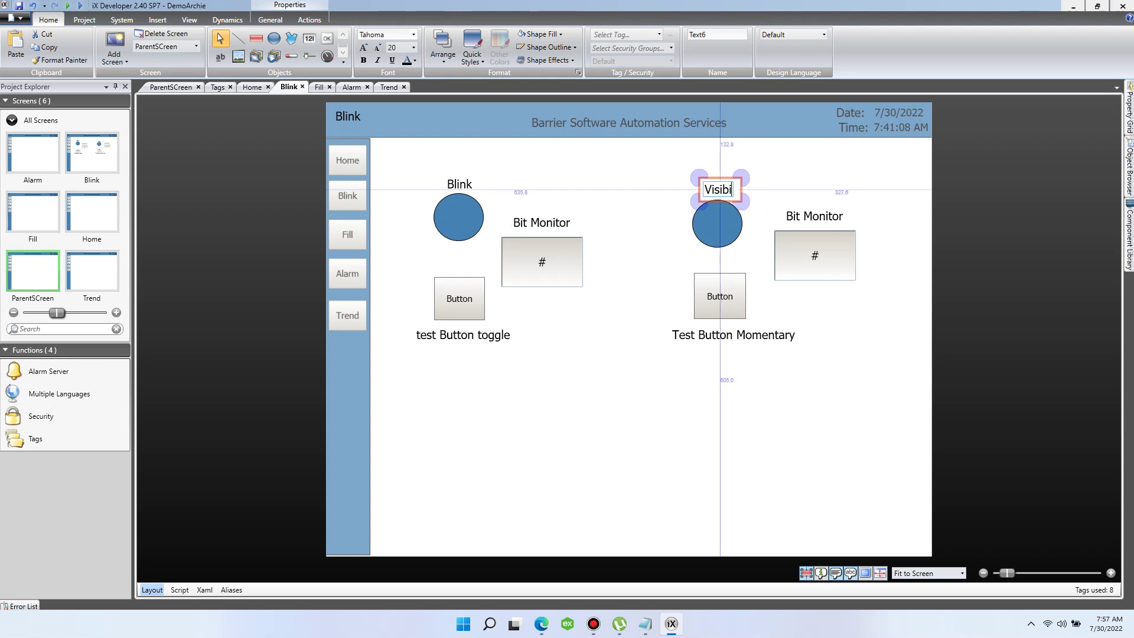
pyautogui.write('lity')
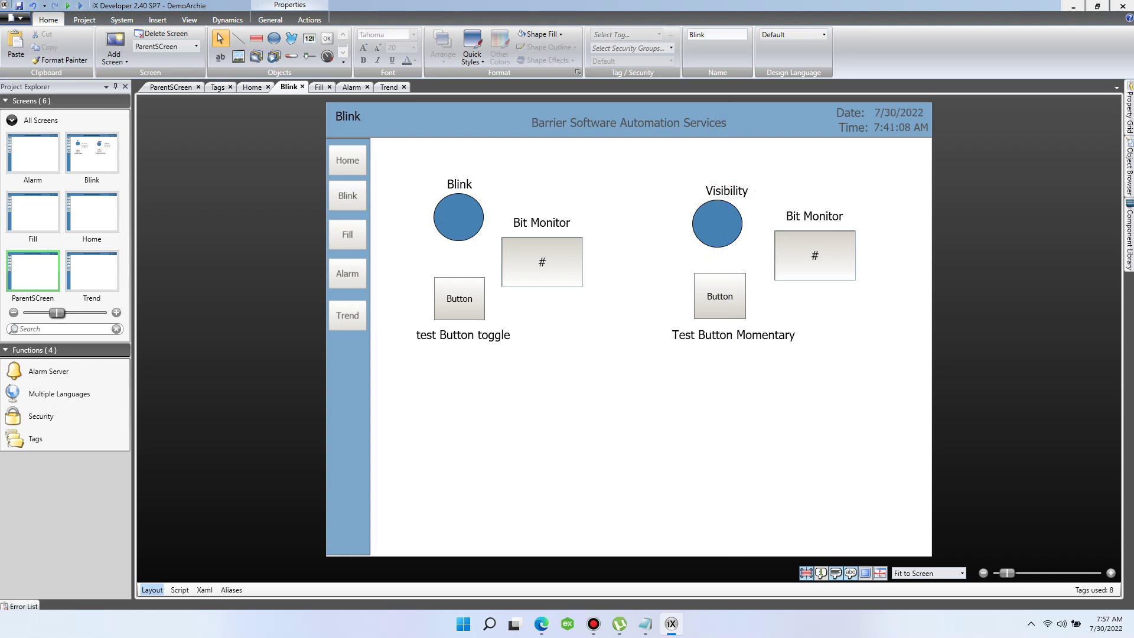
pyautogui.moveTo(744, 195); pyautogui.dragTo(734, 191)
pyautogui.click(725, 203)
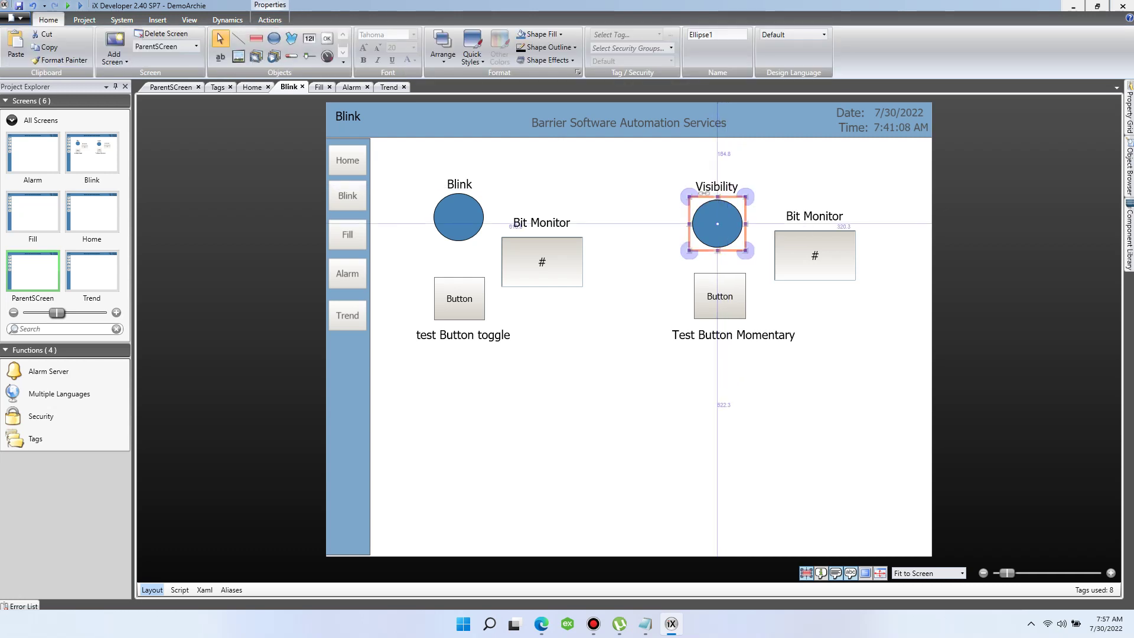
# Step: Add visibility dynamics to the circle under the Visibility label, using tag Bool1 with 1 treated as True
pyautogui.click(226, 19)
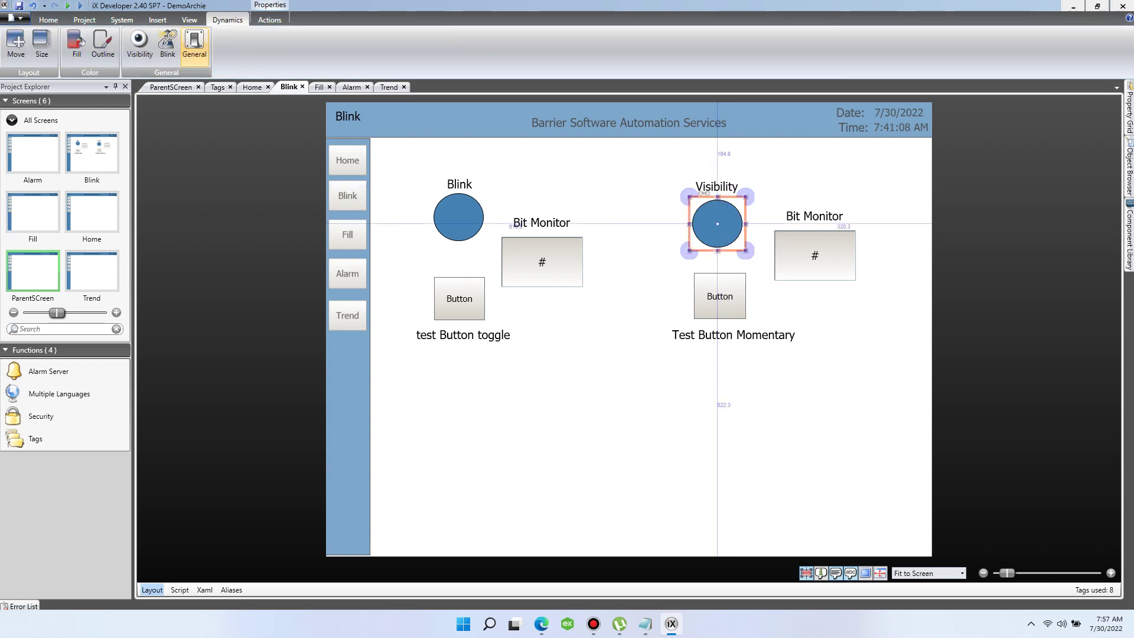
pyautogui.click(167, 45)
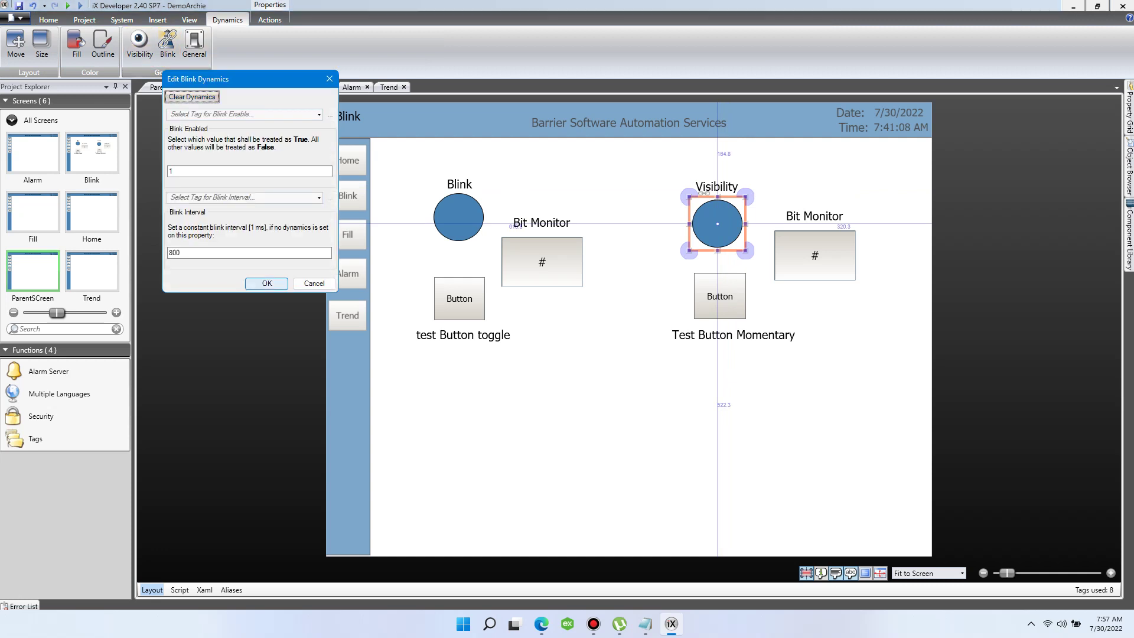
pyautogui.click(267, 284)
pyautogui.click(139, 44)
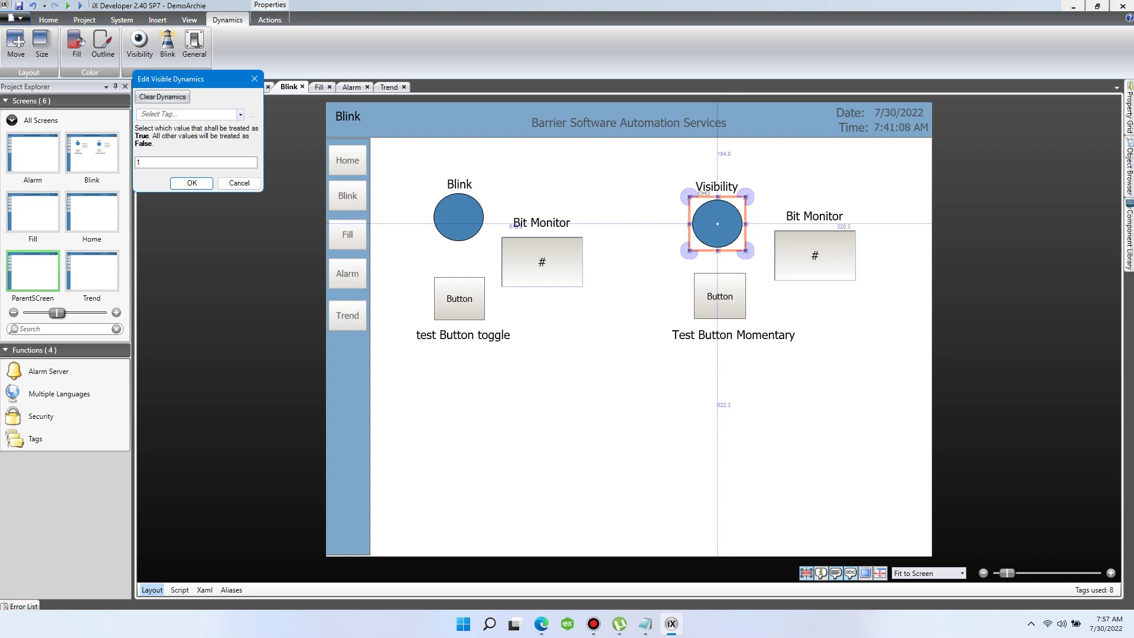
pyautogui.click(240, 114)
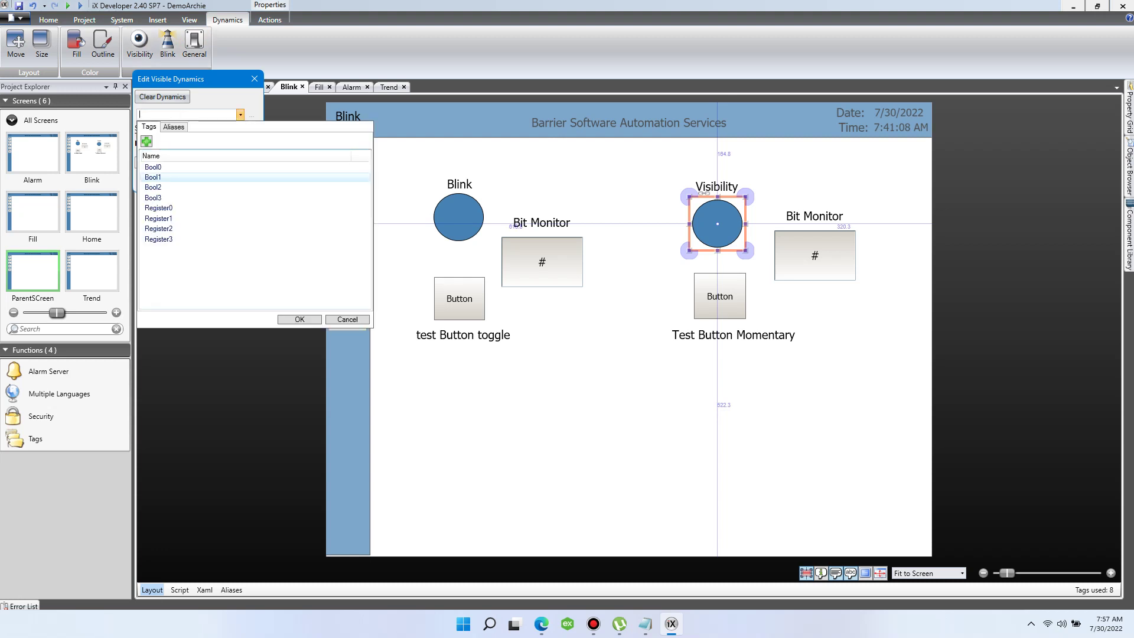
pyautogui.click(153, 177)
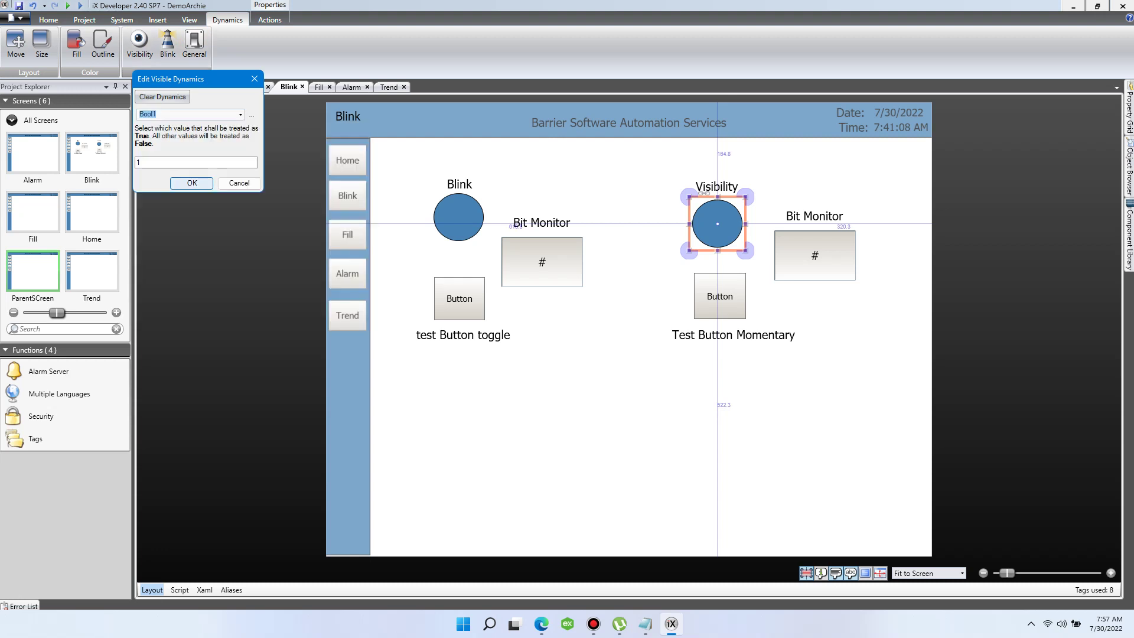
pyautogui.press('Return')
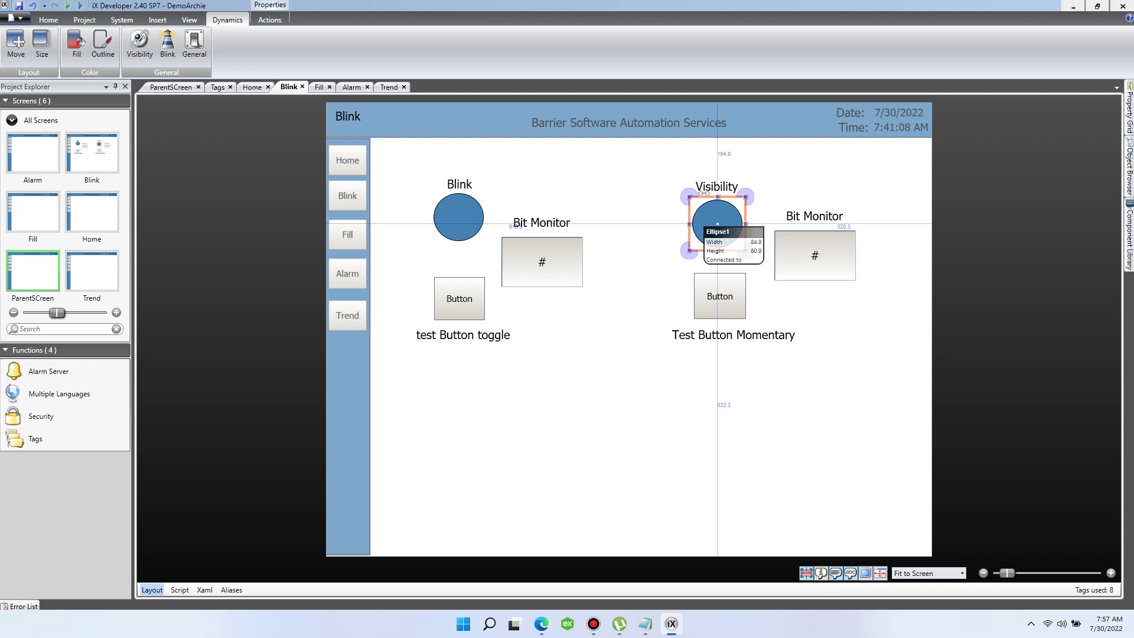
# Step: Set the fill colour of the circle under the Visibility label to red (FF0000)
pyautogui.click(1128, 108)
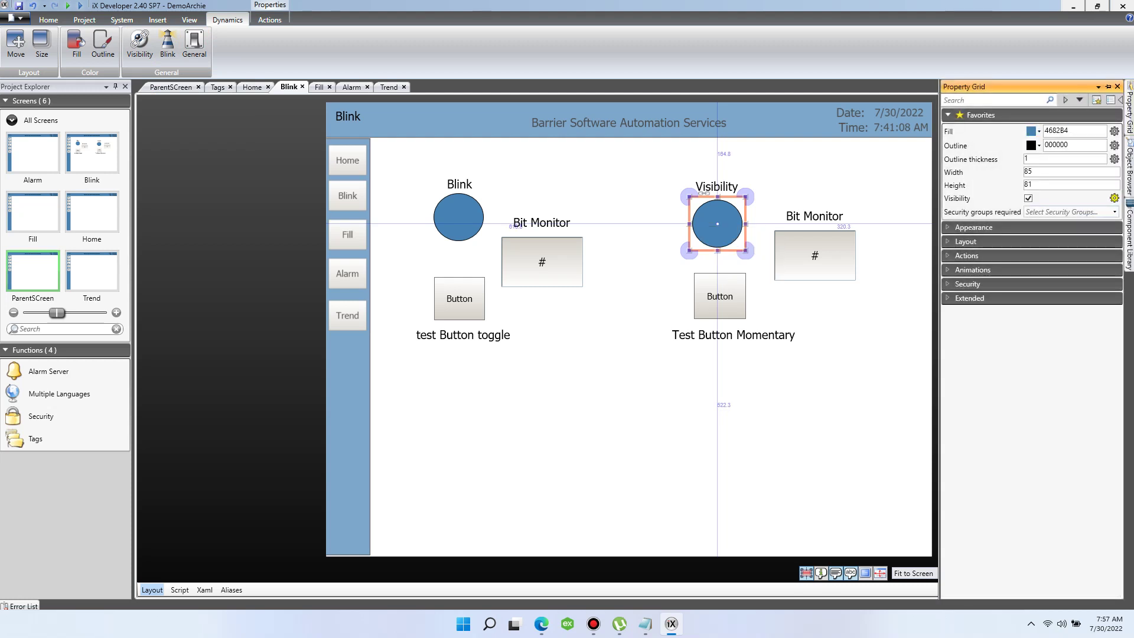
pyautogui.click(1038, 131)
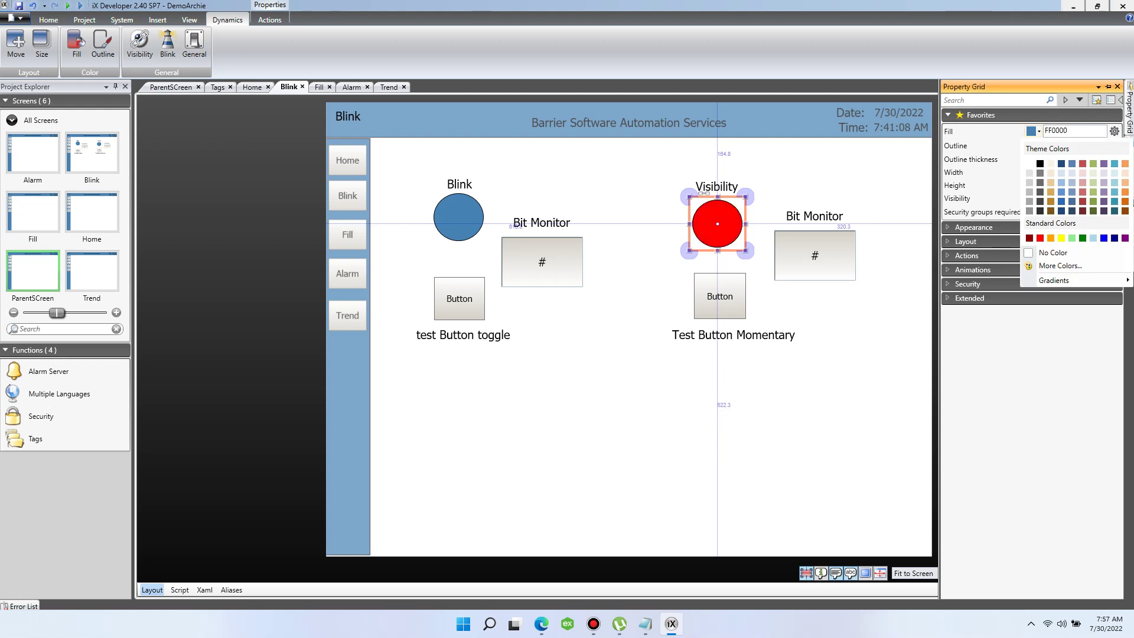
pyautogui.click(1039, 238)
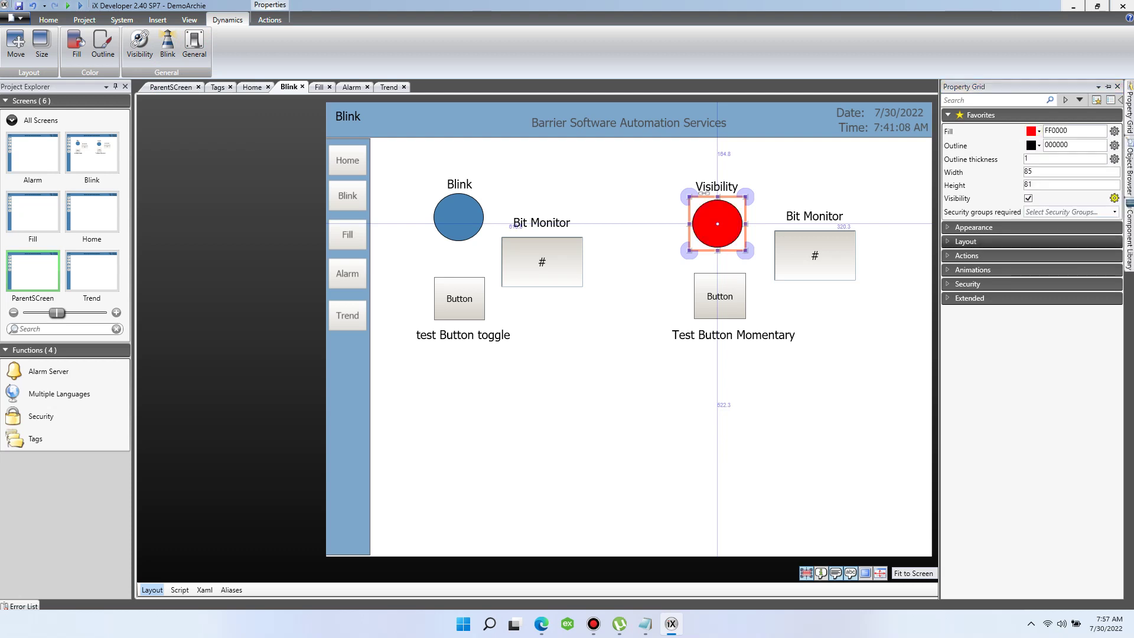
# Step: Set the fill colour of the circle under the Blink label to green (008000) and save the project
pyautogui.click(458, 216)
pyautogui.click(1128, 108)
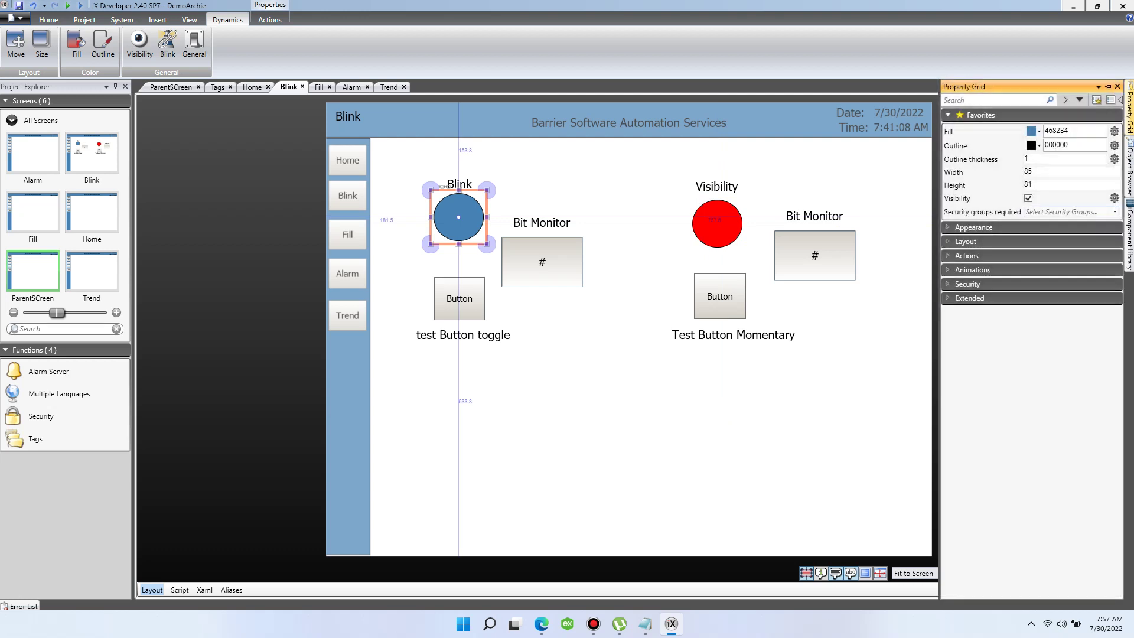
pyautogui.click(1039, 132)
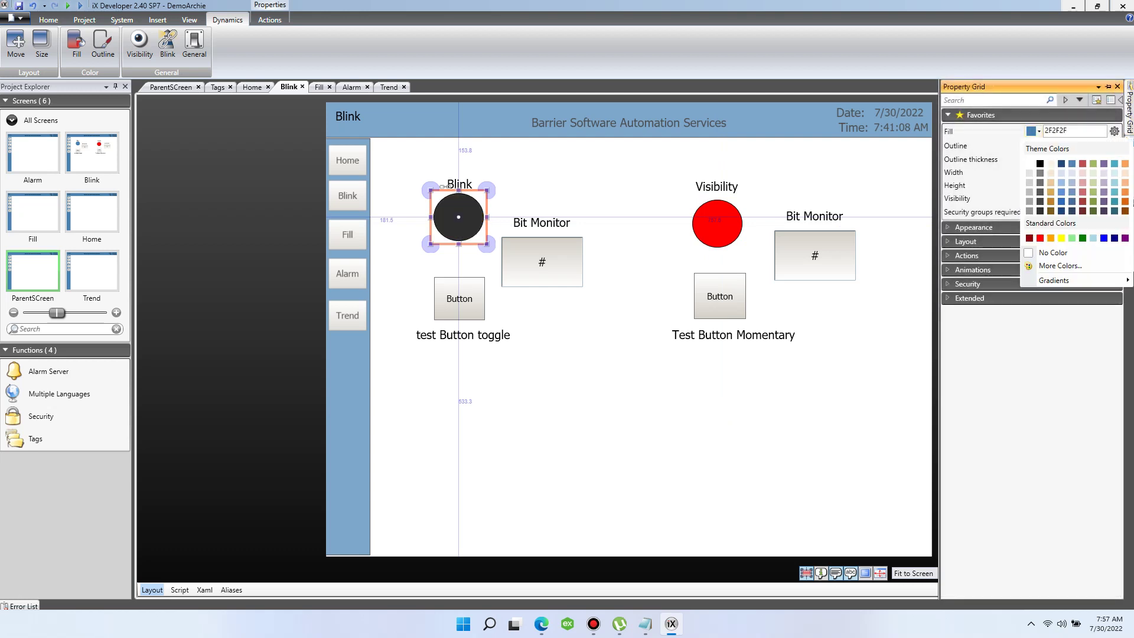
pyautogui.click(1082, 238)
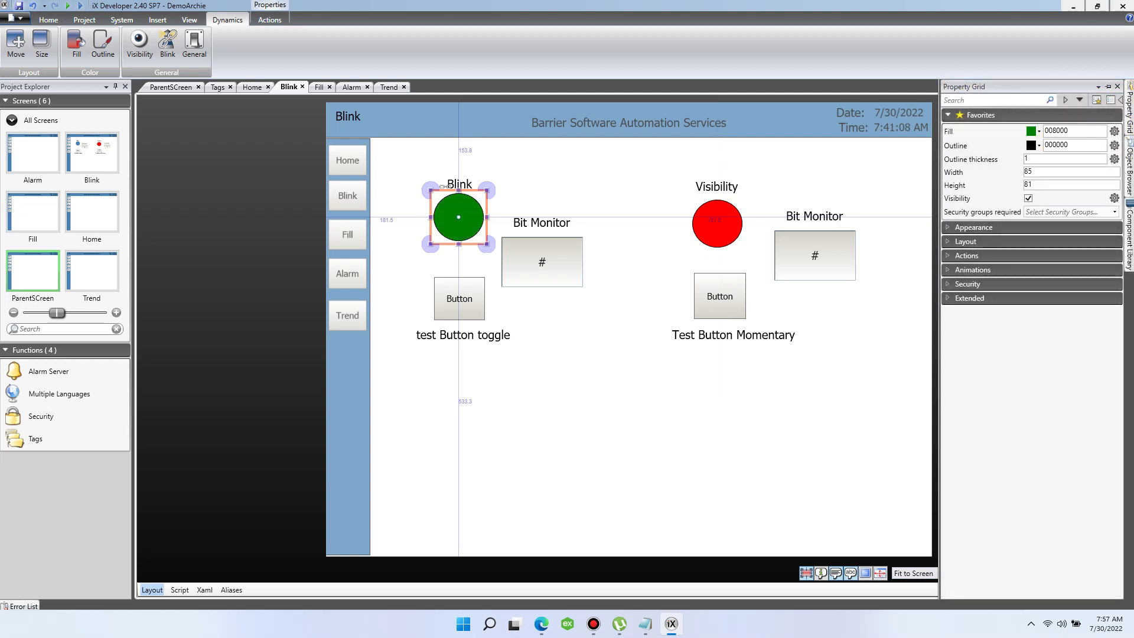
pyautogui.press('Escape')
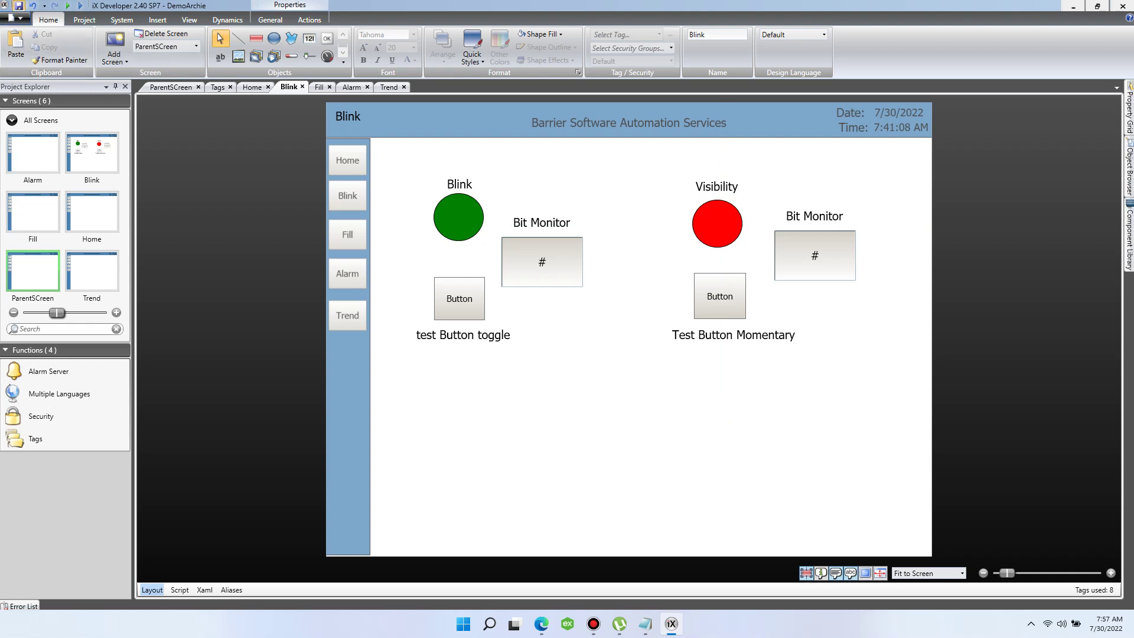
pyautogui.hotkey('ctrl', 's')
# Step: Switch to the Notepad tutorial outline, add the closing line "Let test", and put the notes away
pyautogui.moveTo(645, 622)
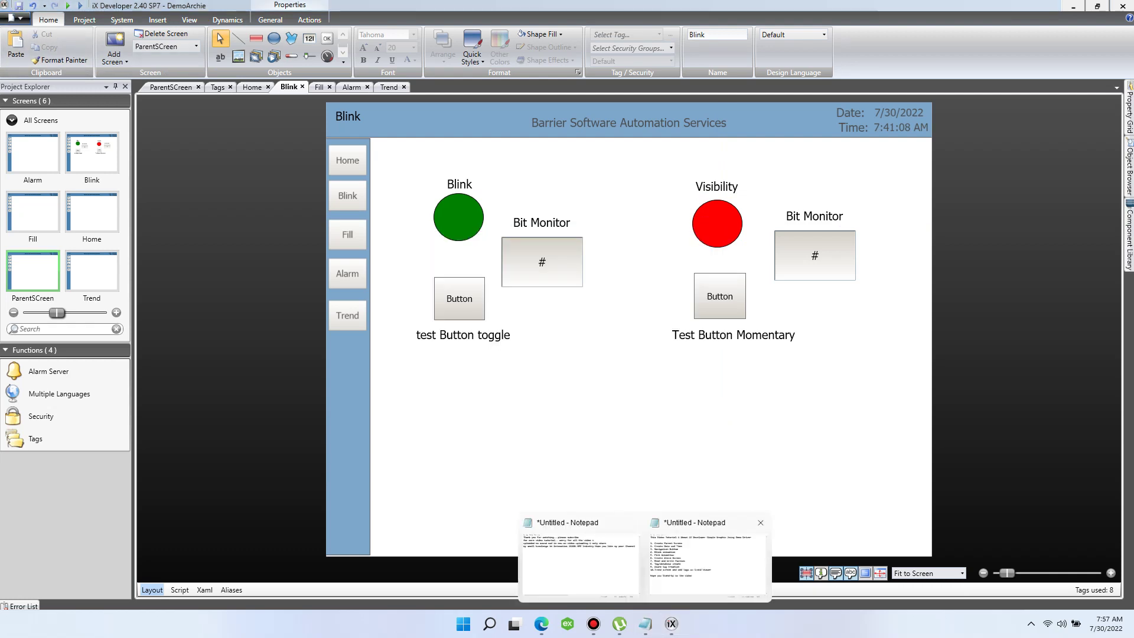
pyautogui.click(708, 561)
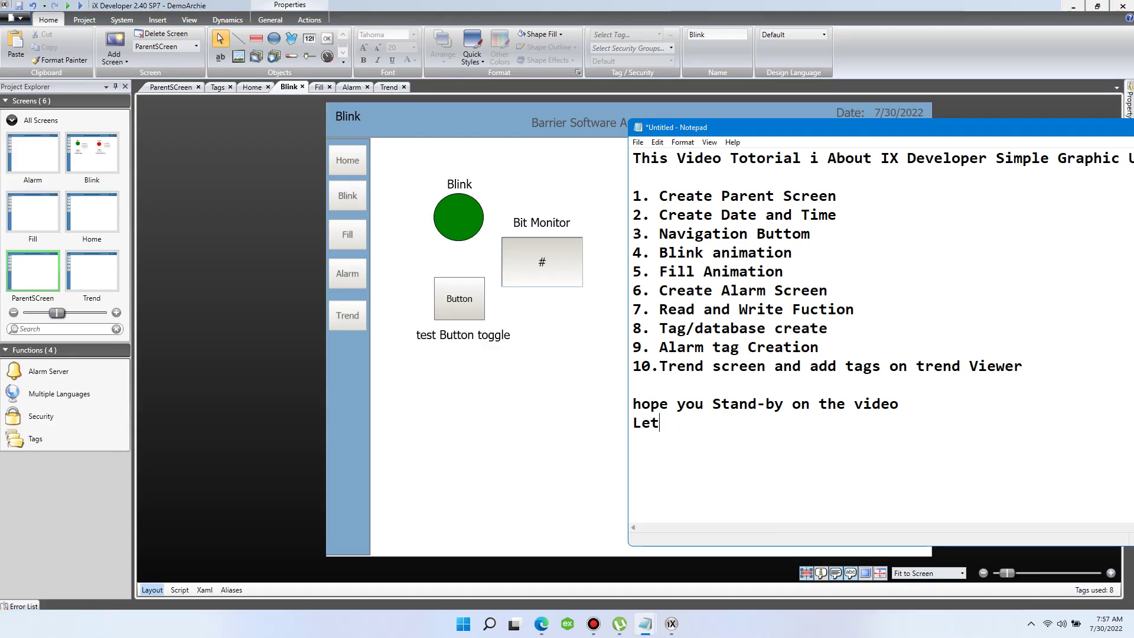
pyautogui.press('BackSpace')
pyautogui.press('BackSpace')
pyautogui.press('BackSpace')
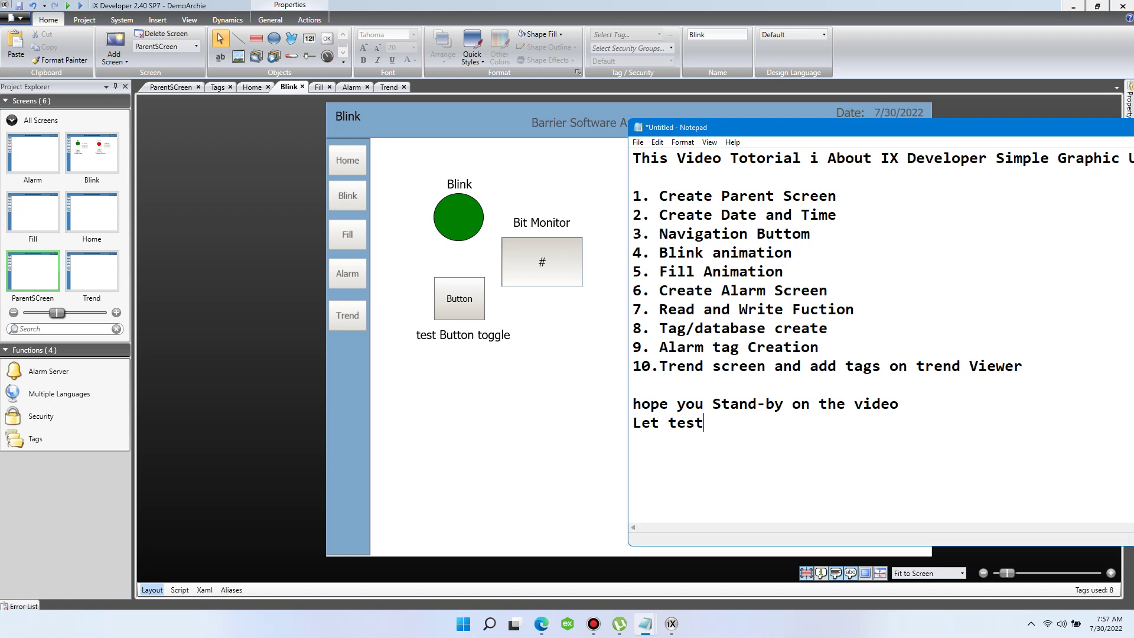
pyautogui.press('super+Down')
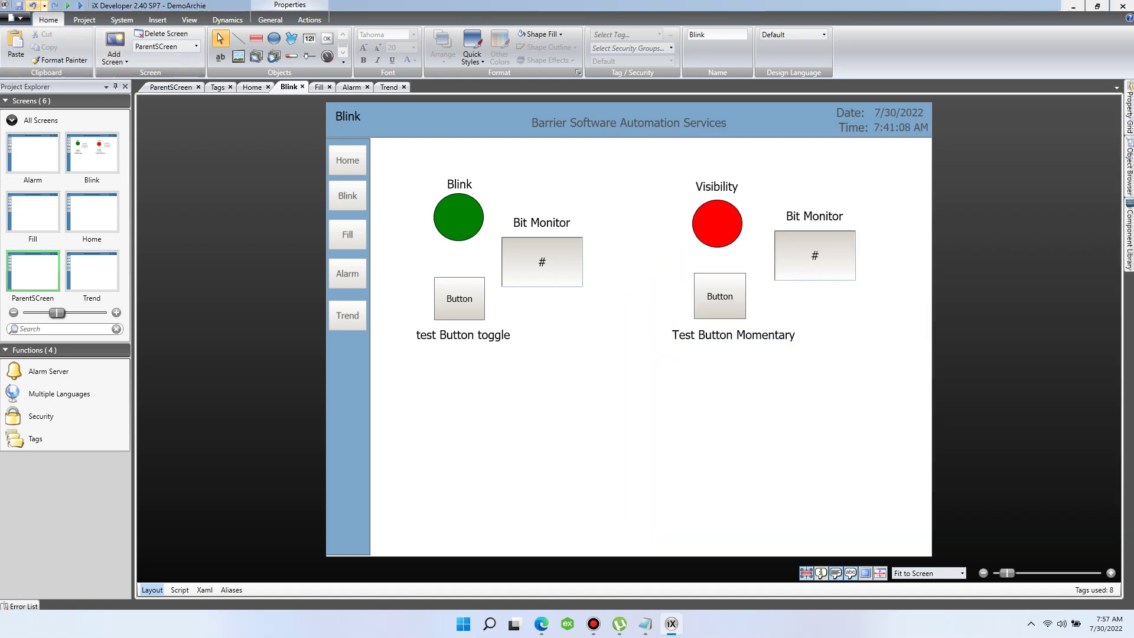
# Step: Simulate the project to test the Blink screen's momentary and toggle buttons with their bit monitors and LEDs
pyautogui.click(84, 20)
pyautogui.click(97, 44)
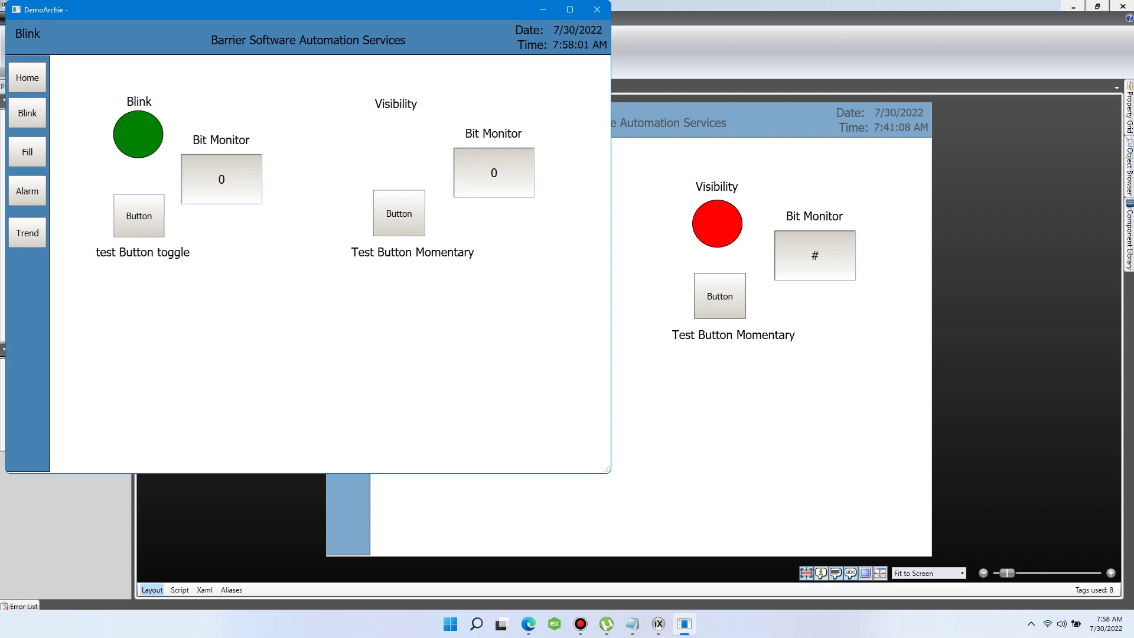
pyautogui.click(400, 213)
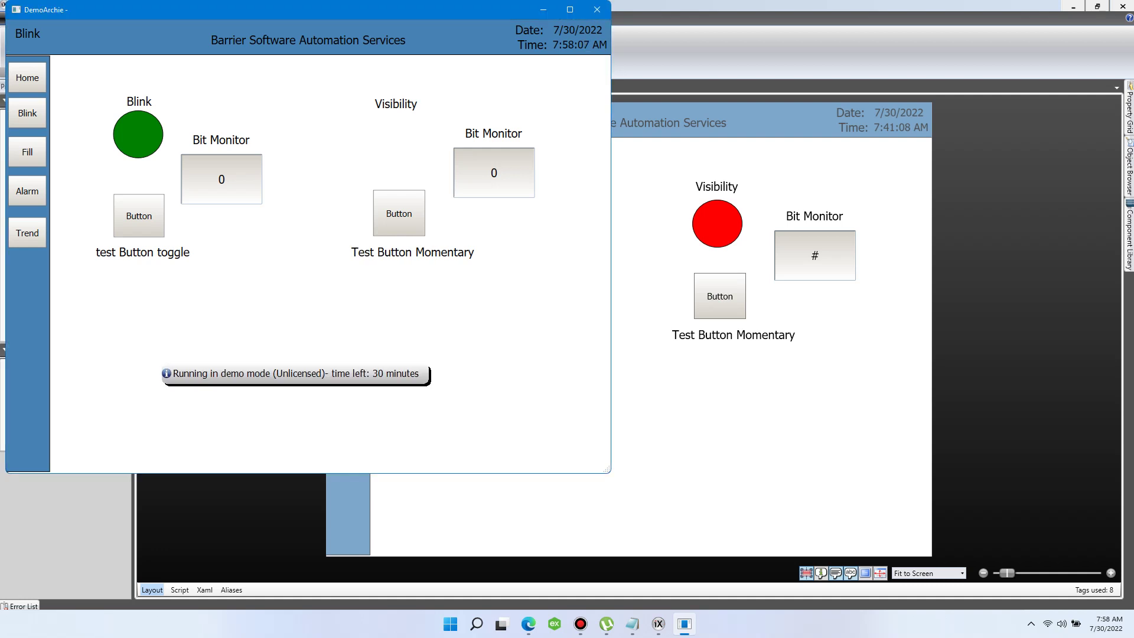
pyautogui.click(399, 213)
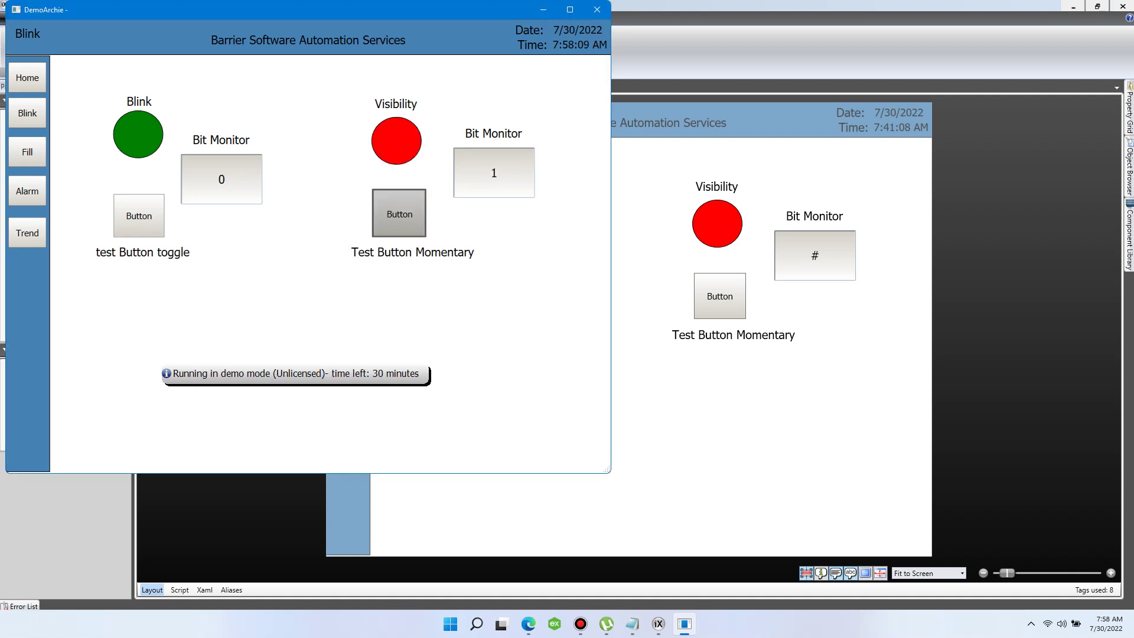
pyautogui.click(399, 213)
pyautogui.click(399, 213)
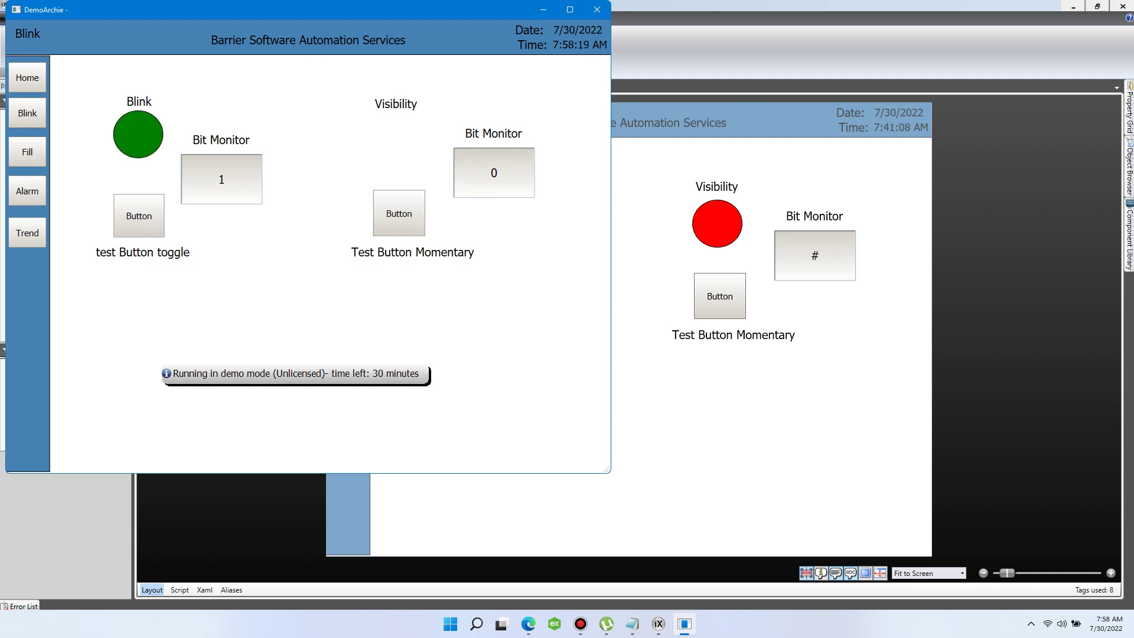
pyautogui.click(398, 213)
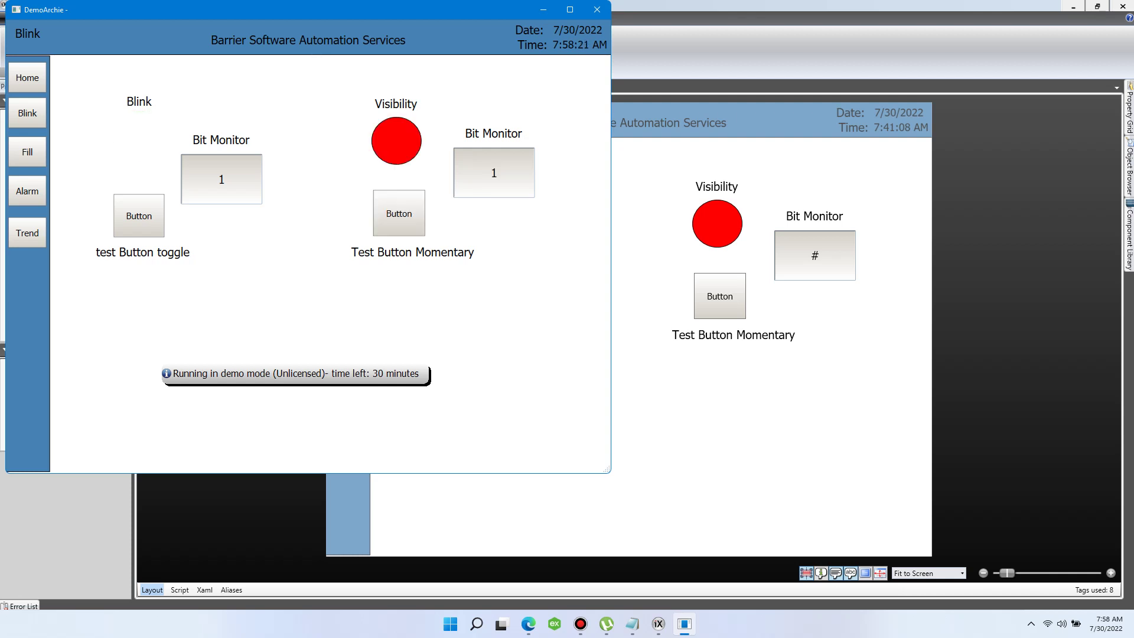
pyautogui.click(398, 213)
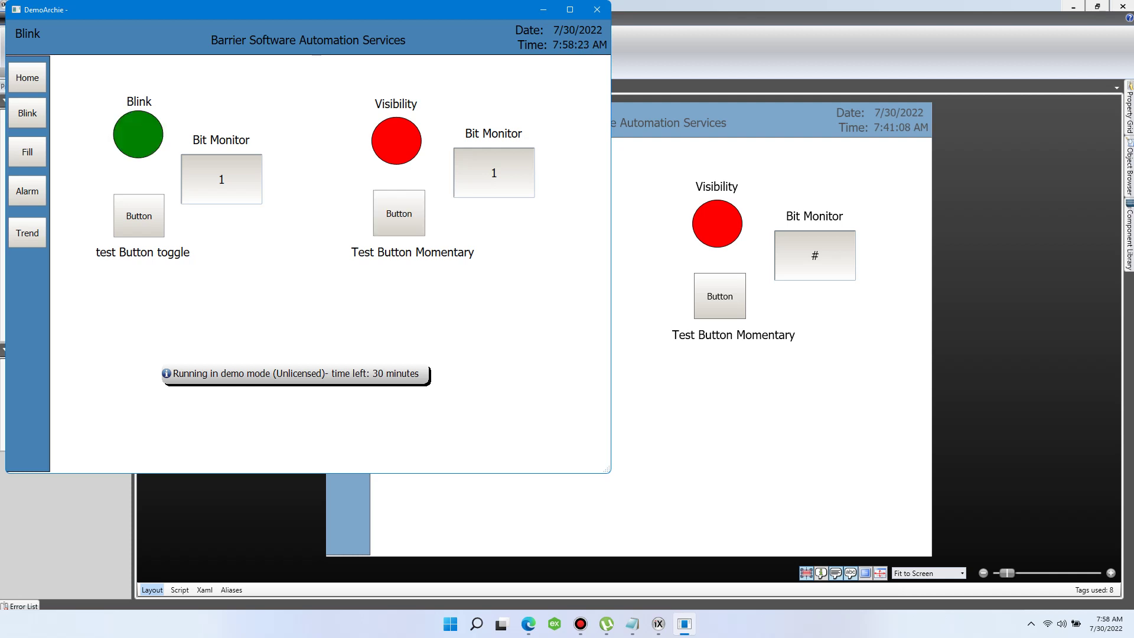
pyautogui.click(399, 214)
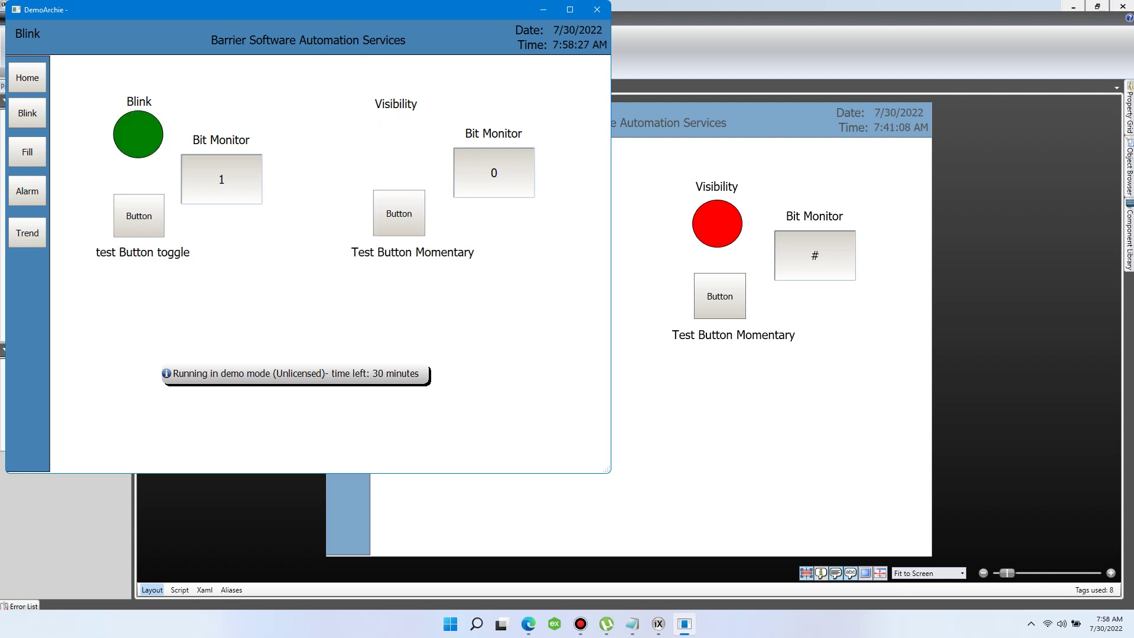
pyautogui.click(597, 10)
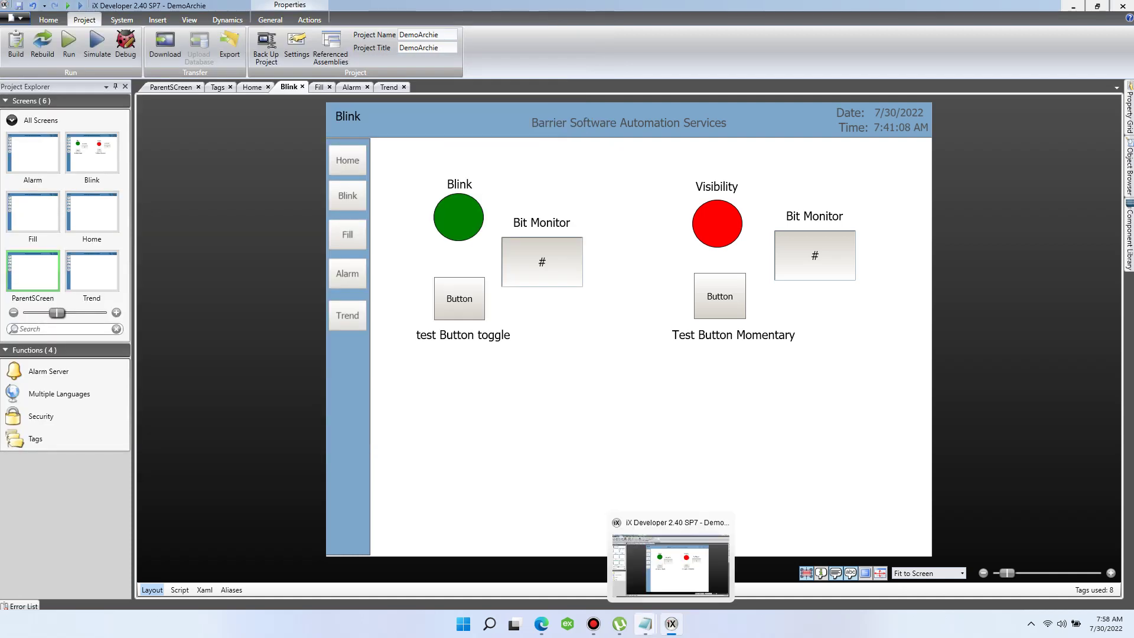
# Step: Switch to the Notepad tutorial outline and check item 5, "Fill Animation"
pyautogui.moveTo(645, 624)
pyautogui.click(707, 561)
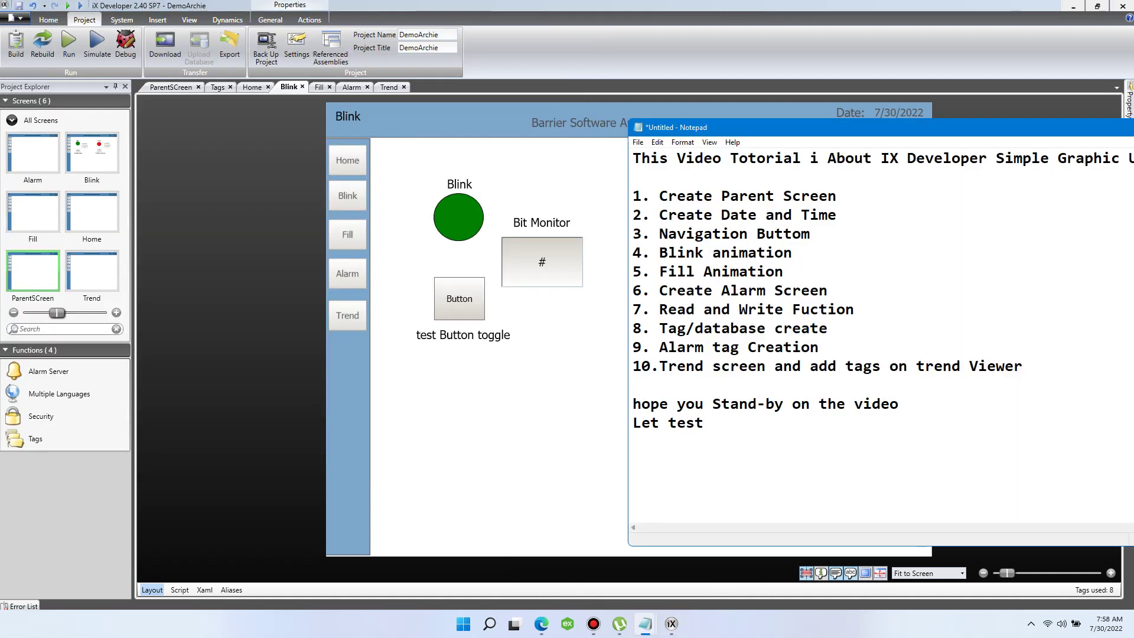
pyautogui.moveTo(633, 271); pyautogui.dragTo(785, 271)
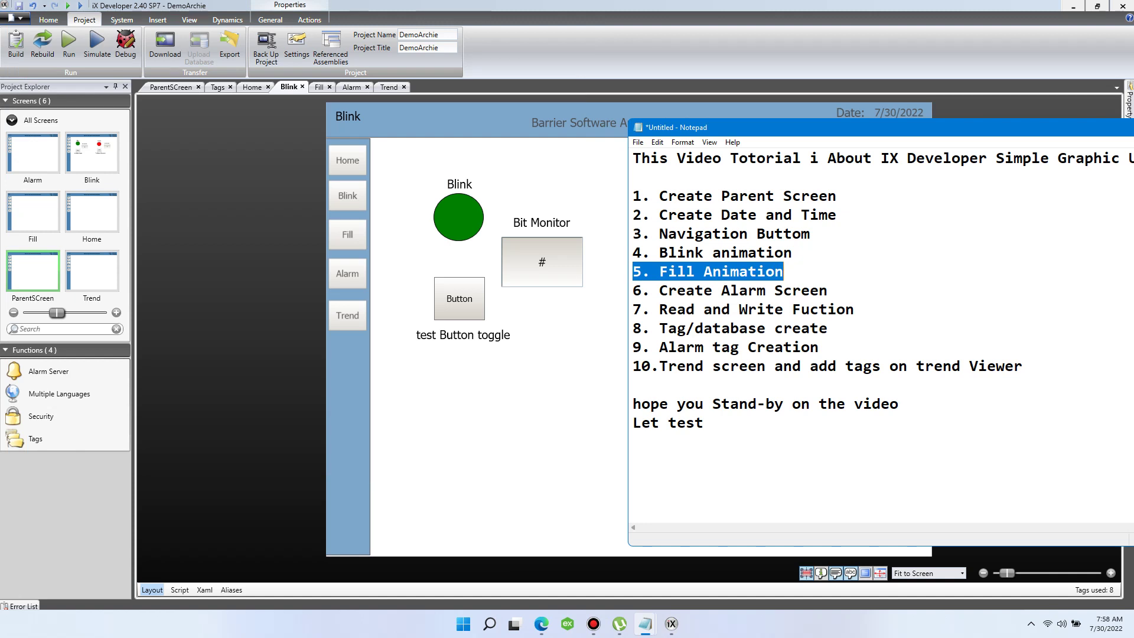
pyautogui.click(792, 253)
# Step: Return to iX Developer, open the Fill screen and draw a tall, narrow rectangle in its upper-left area
pyautogui.click(468, 400)
pyautogui.click(34, 215)
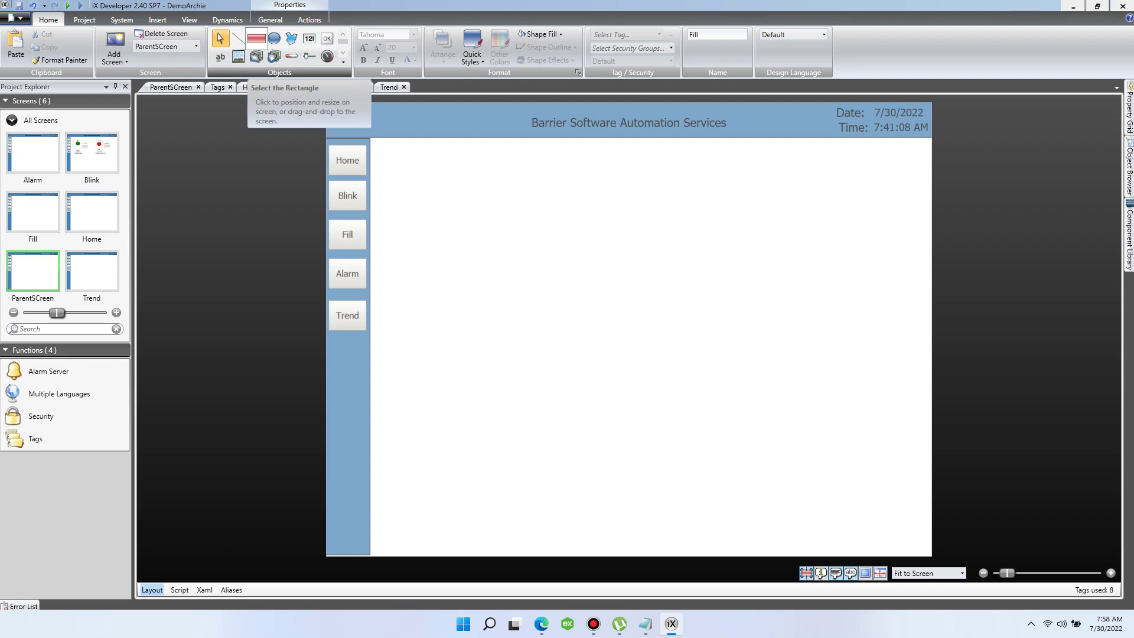
pyautogui.click(255, 38)
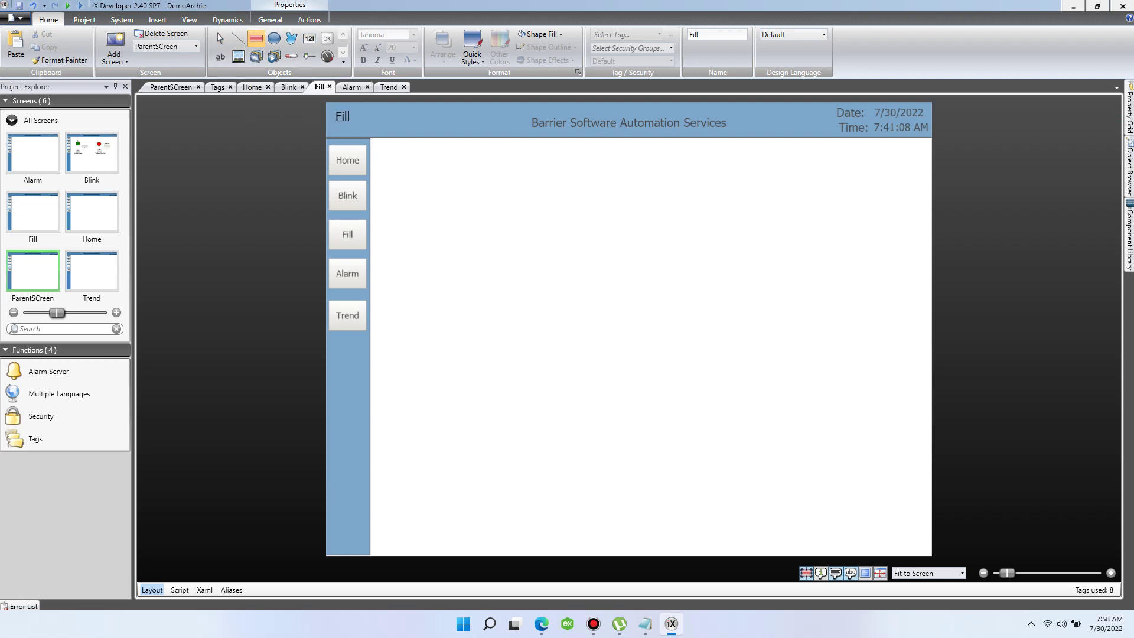
pyautogui.moveTo(449, 184); pyautogui.dragTo(483, 286)
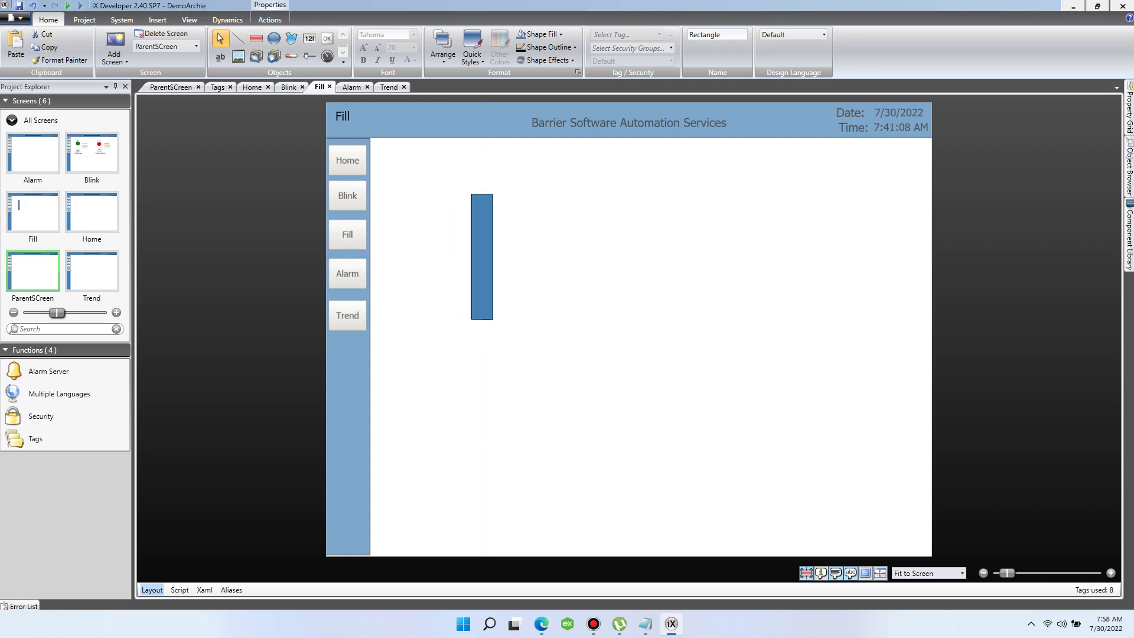
pyautogui.click(482, 286)
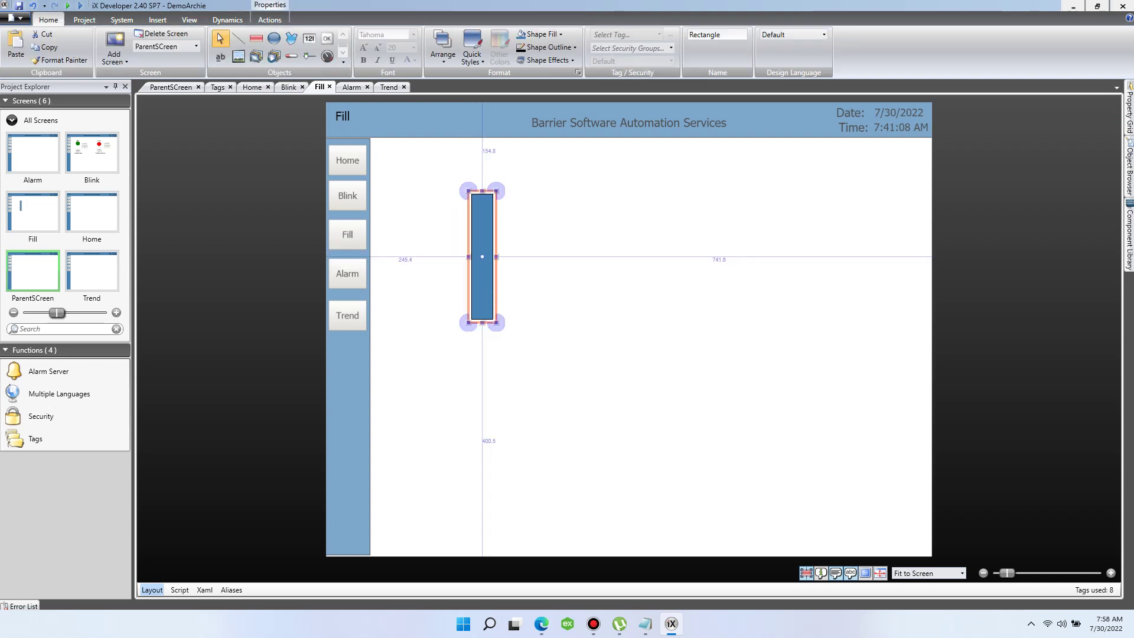
pyautogui.click(228, 19)
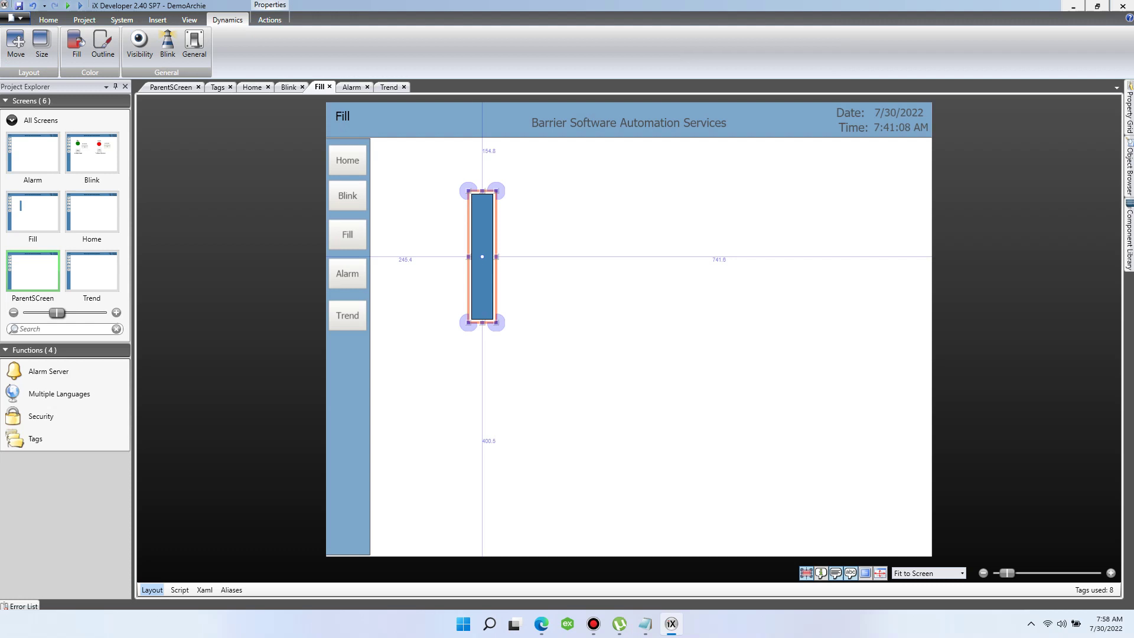
pyautogui.click(77, 45)
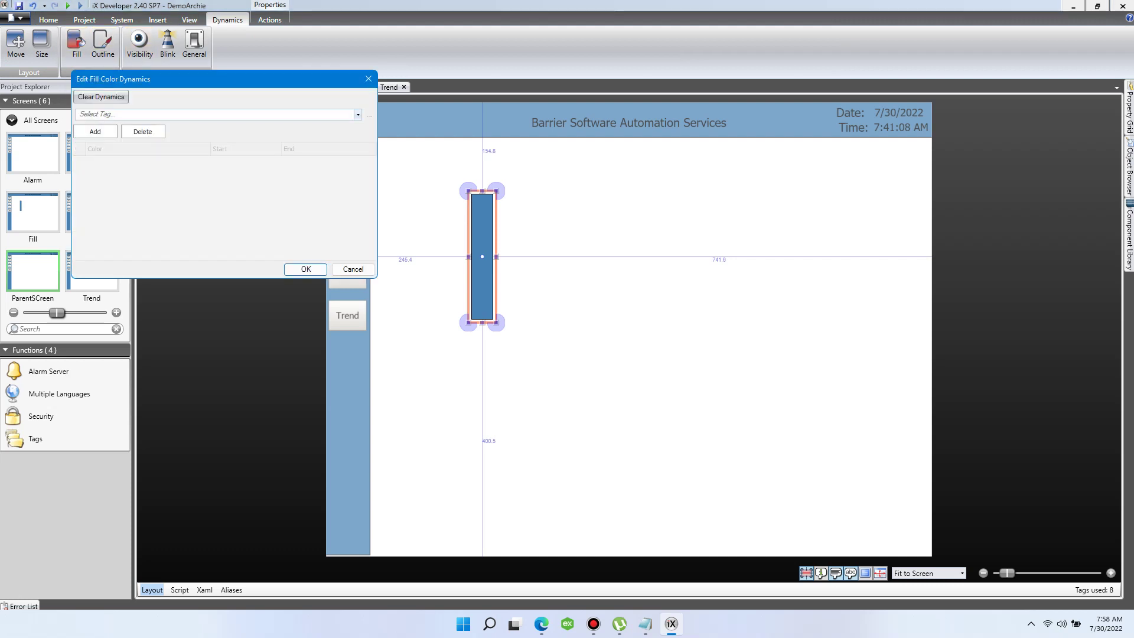
pyautogui.click(357, 115)
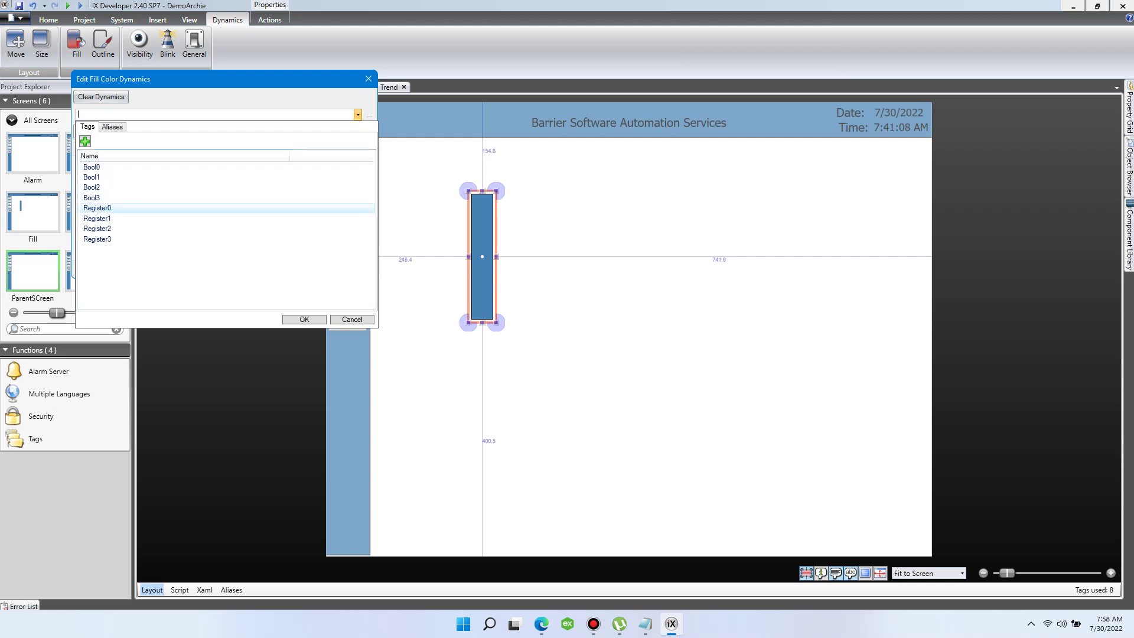
pyautogui.press('Escape')
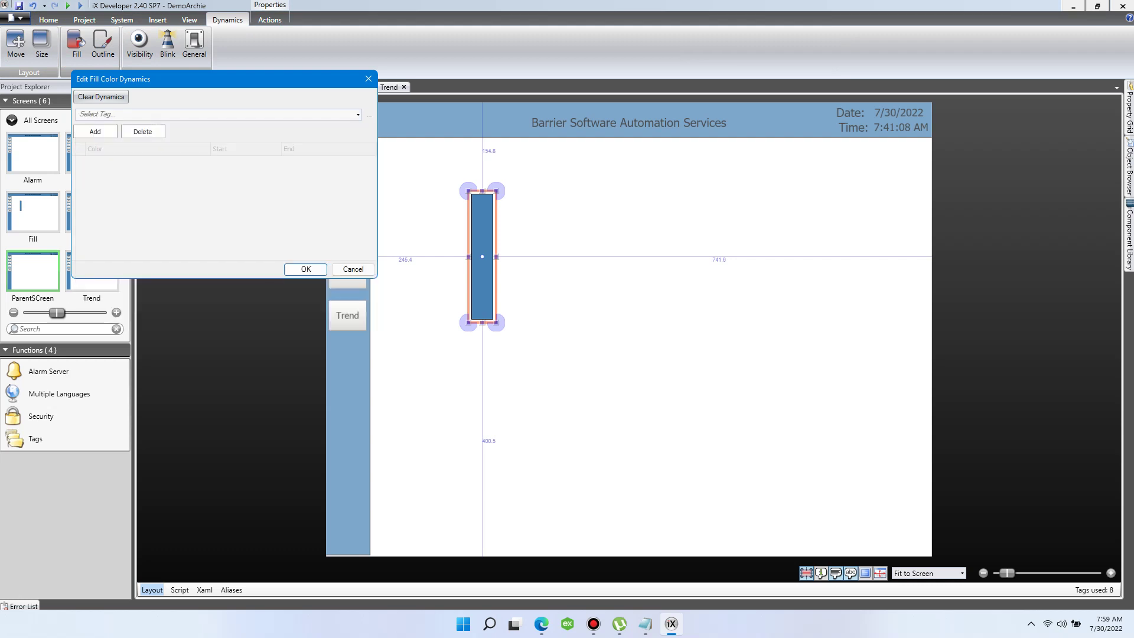
pyautogui.click(353, 269)
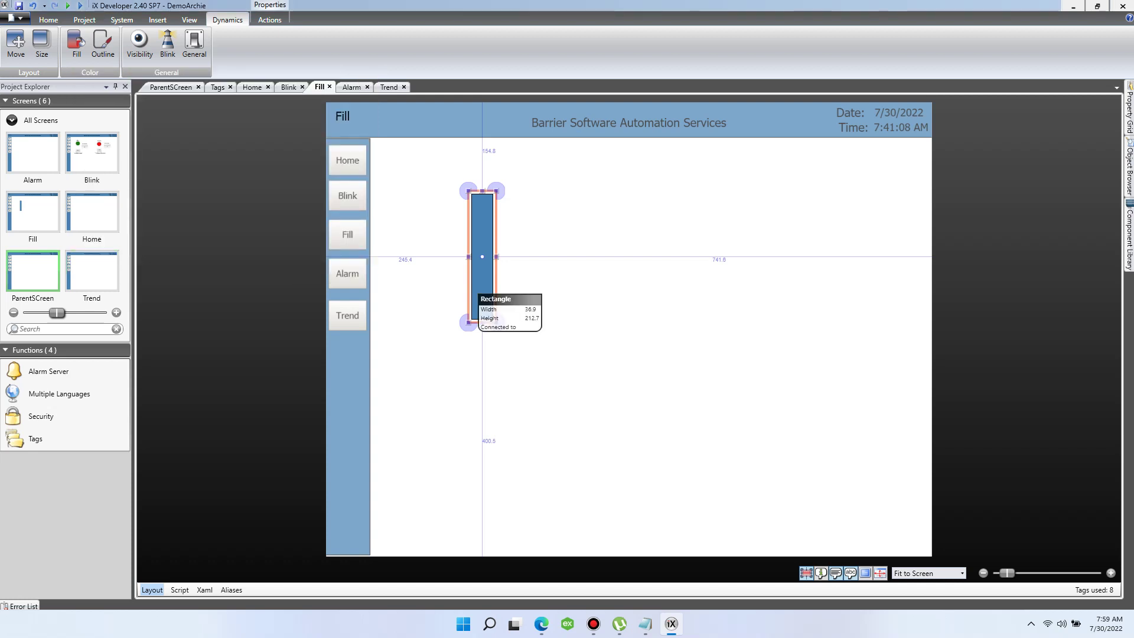
# Step: Undo the rectangle on the Fill screen and draw a Linear Meter in the same upper-left area instead
pyautogui.hotkey('ctrl', 'z')
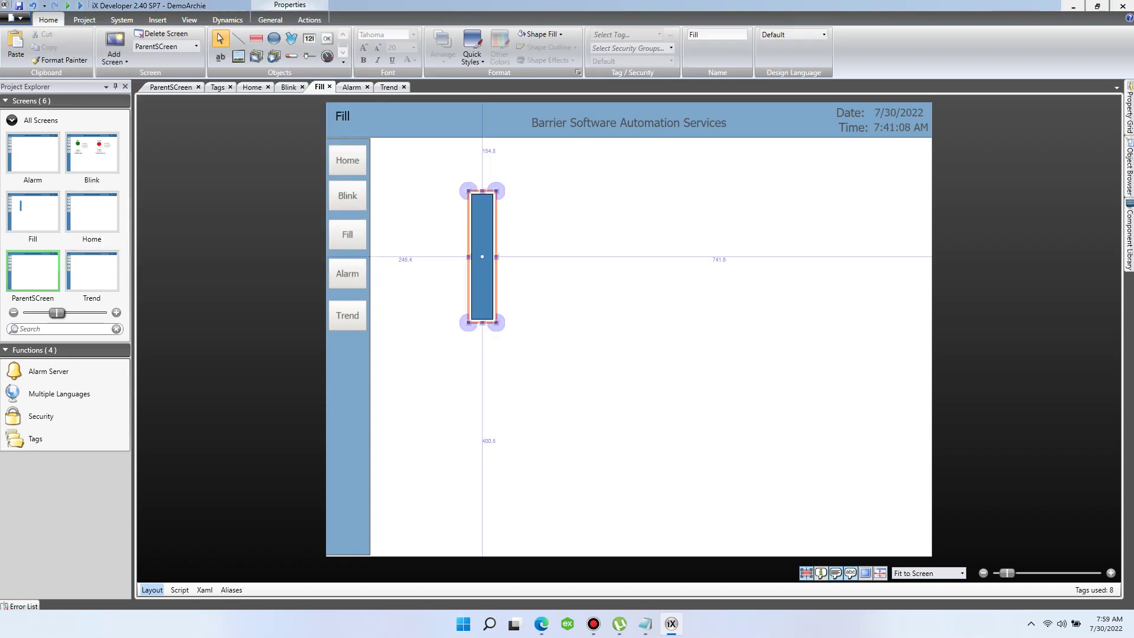
pyautogui.hotkey('ctrl', 'z')
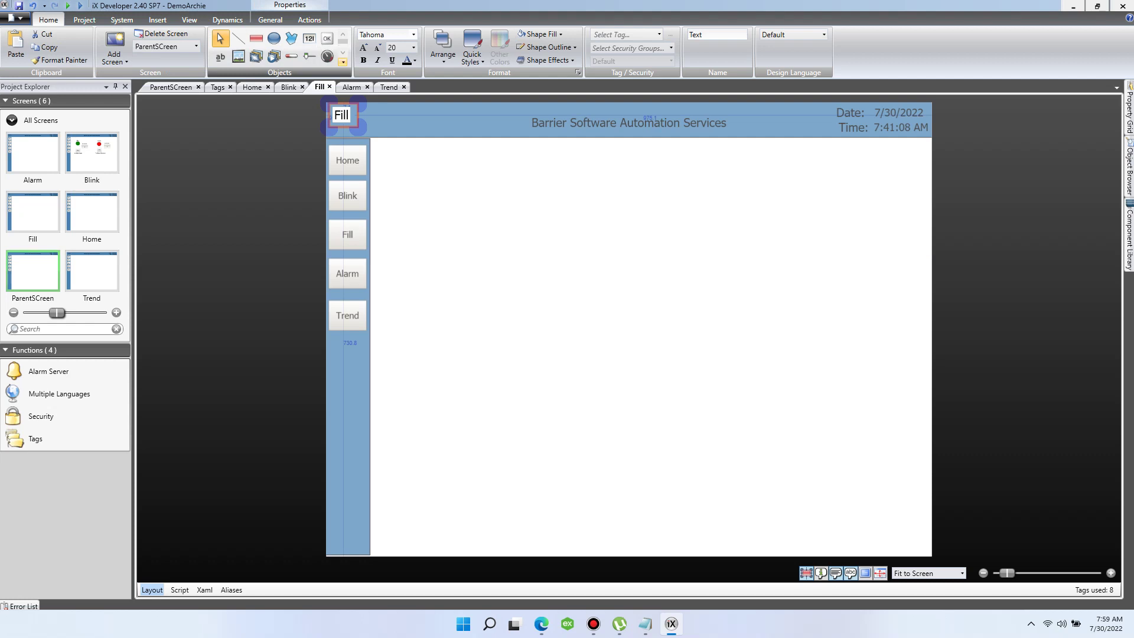
pyautogui.click(343, 61)
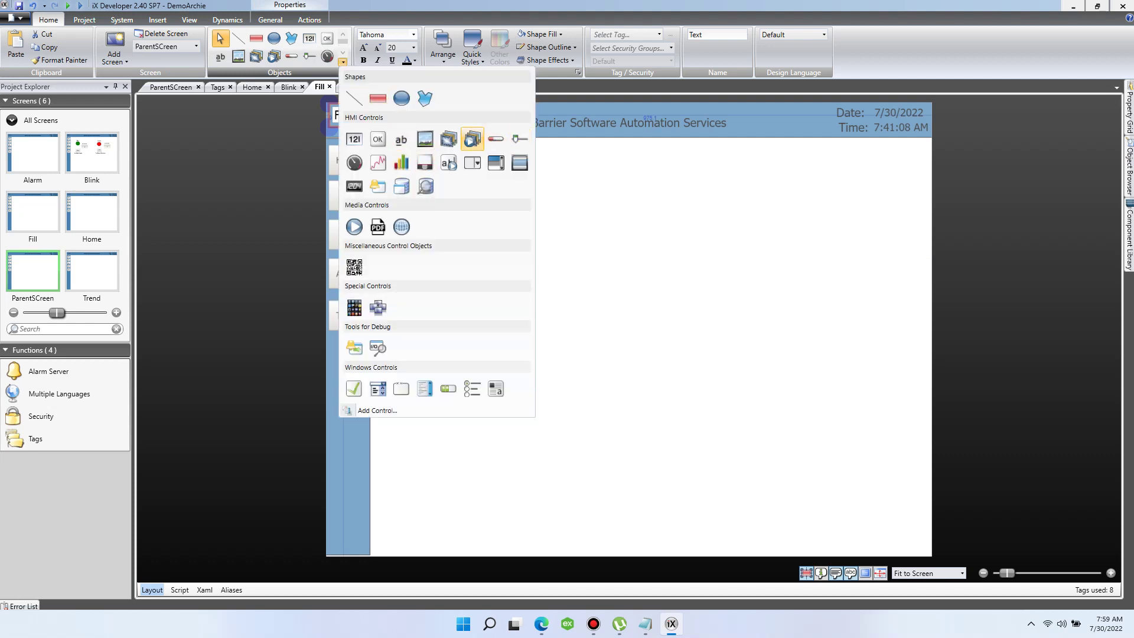
pyautogui.click(495, 139)
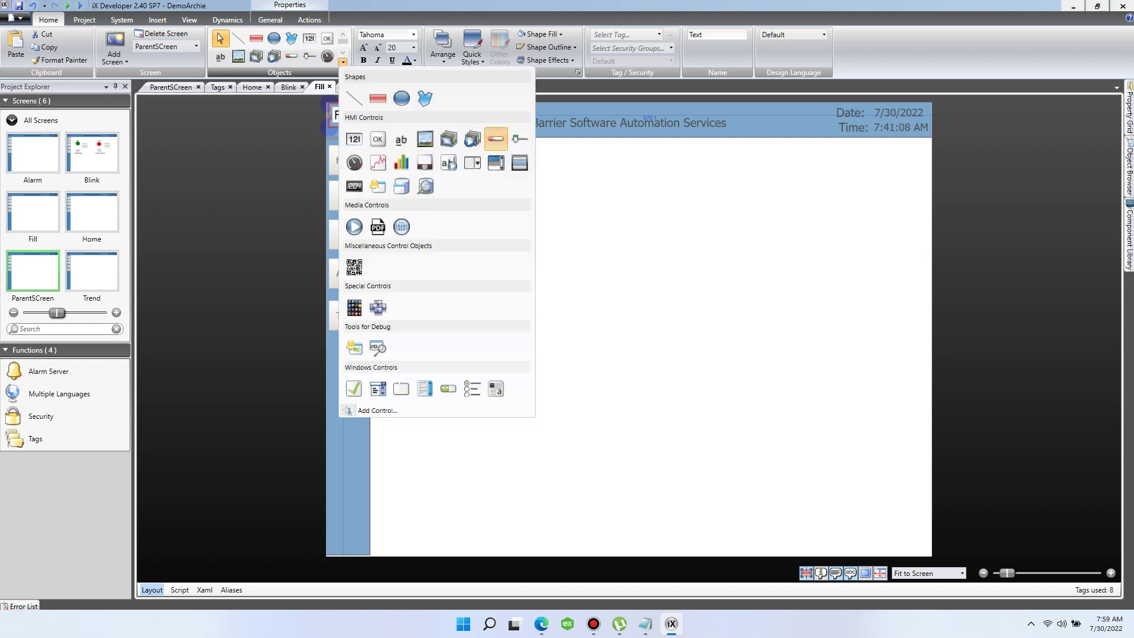
pyautogui.moveTo(459, 197)
pyautogui.mouseDown()
pyautogui.moveTo(505, 280)
pyautogui.moveTo(581, 338)
pyautogui.moveTo(655, 363)
pyautogui.mouseUp()
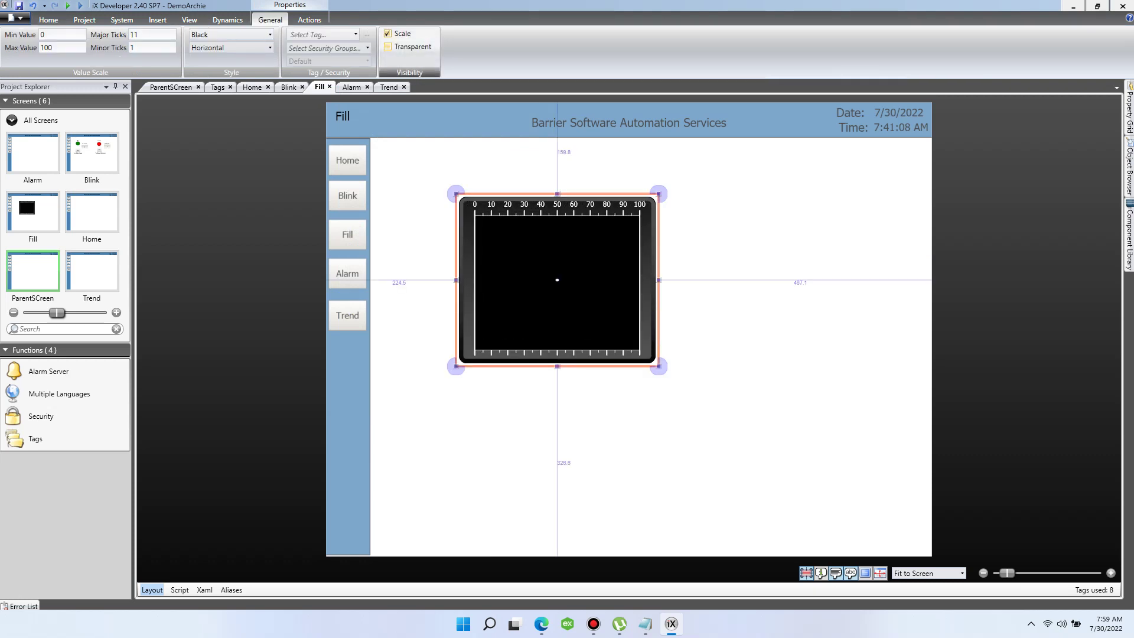
# Step: Make the linear meter transparent with Vertical orientation and narrow it to a width of about 114
pyautogui.click(388, 47)
pyautogui.click(270, 34)
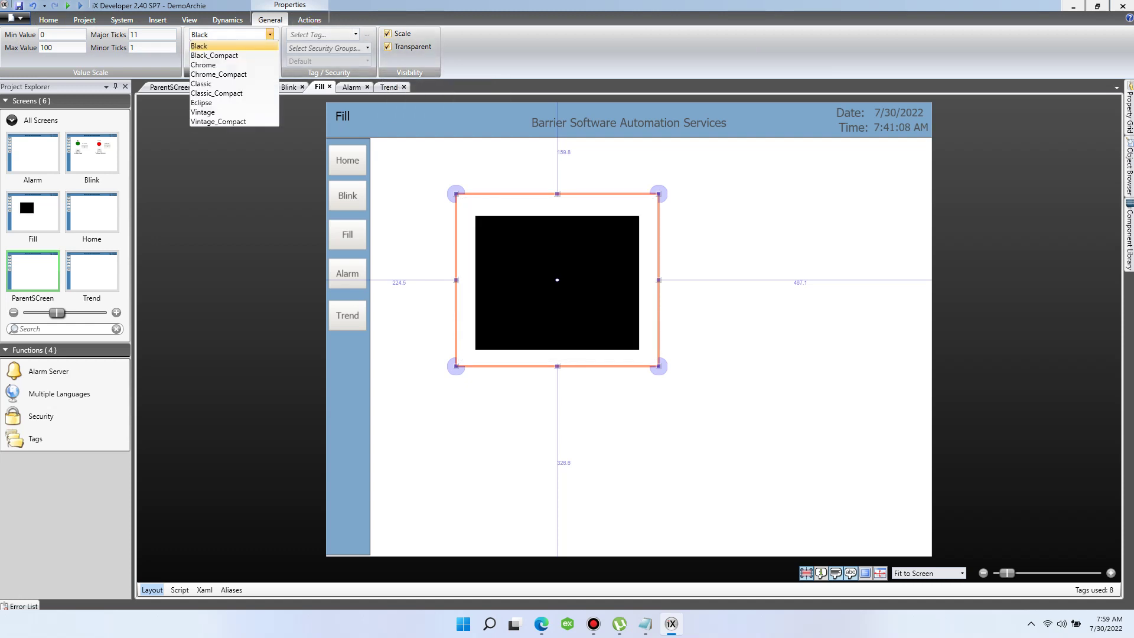
pyautogui.click(269, 35)
pyautogui.click(270, 47)
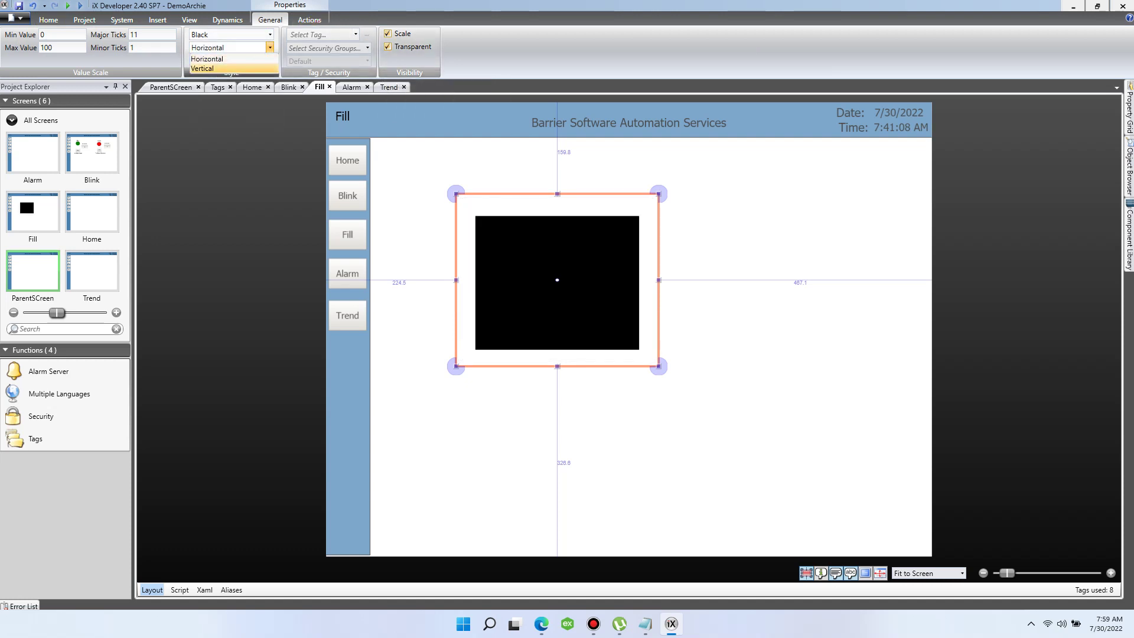
pyautogui.click(202, 68)
pyautogui.moveTo(658, 280); pyautogui.dragTo(530, 280)
pyautogui.press('Escape')
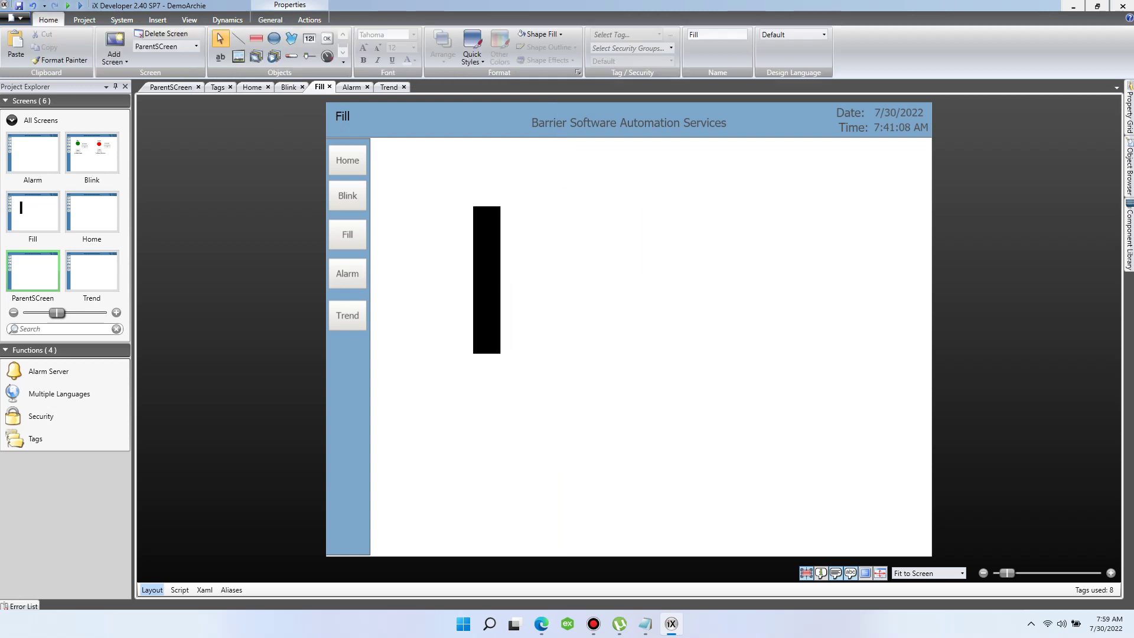
# Step: Set the linear meter's style to Classic and move the meter up and left, nearer the navigation buttons
pyautogui.click(493, 285)
pyautogui.moveTo(494, 294); pyautogui.dragTo(465, 267)
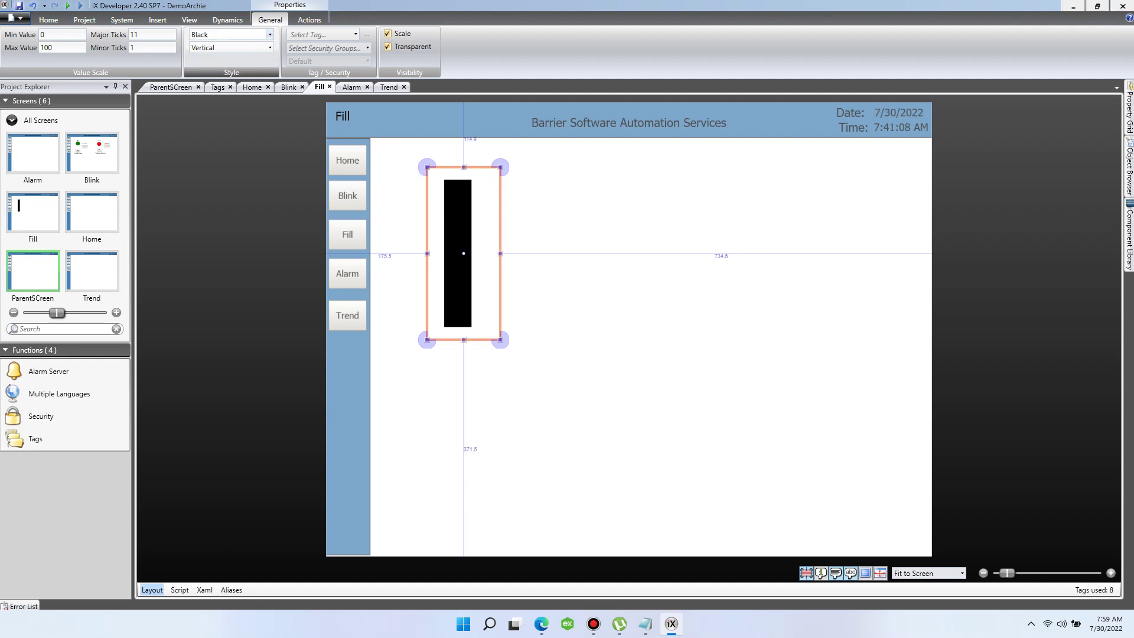
pyautogui.click(270, 35)
pyautogui.click(213, 55)
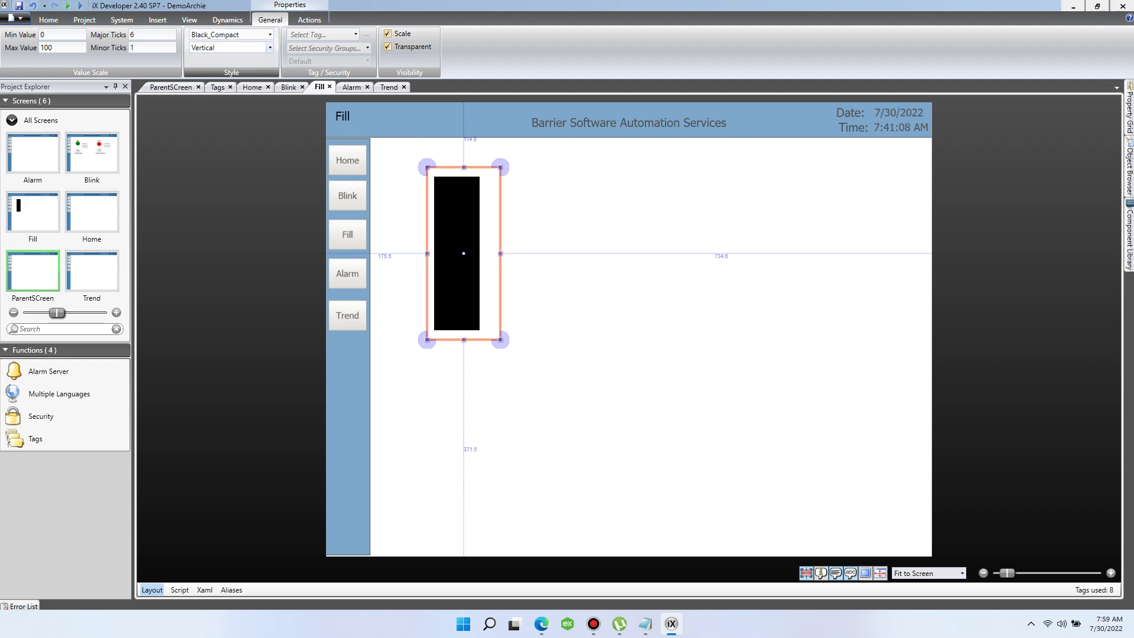
pyautogui.click(269, 34)
pyautogui.click(204, 83)
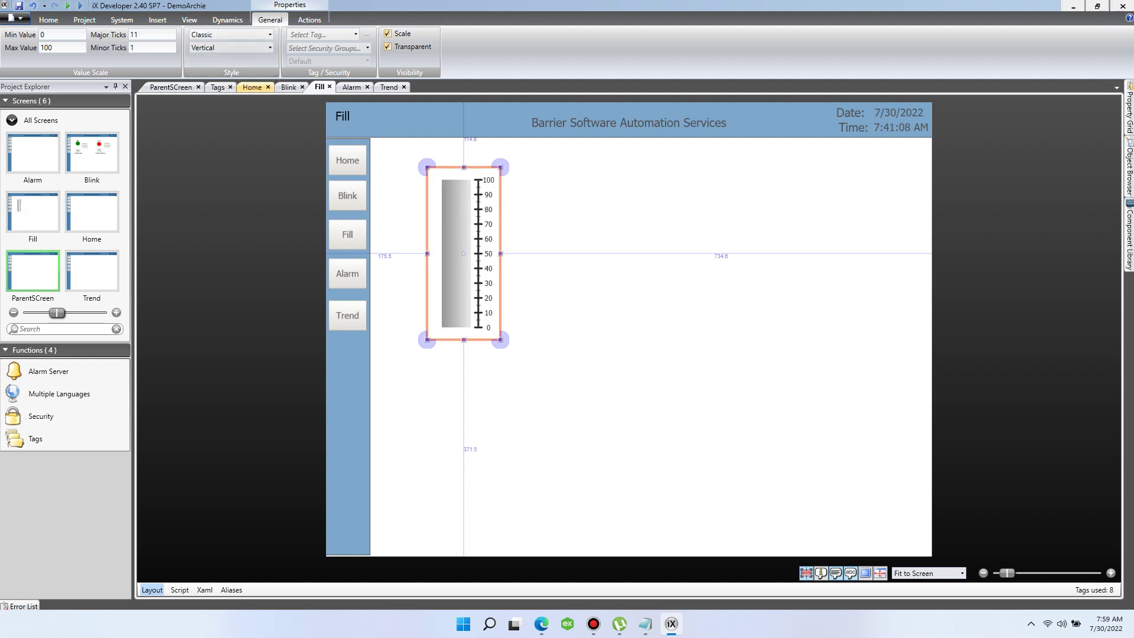
pyautogui.press('Escape')
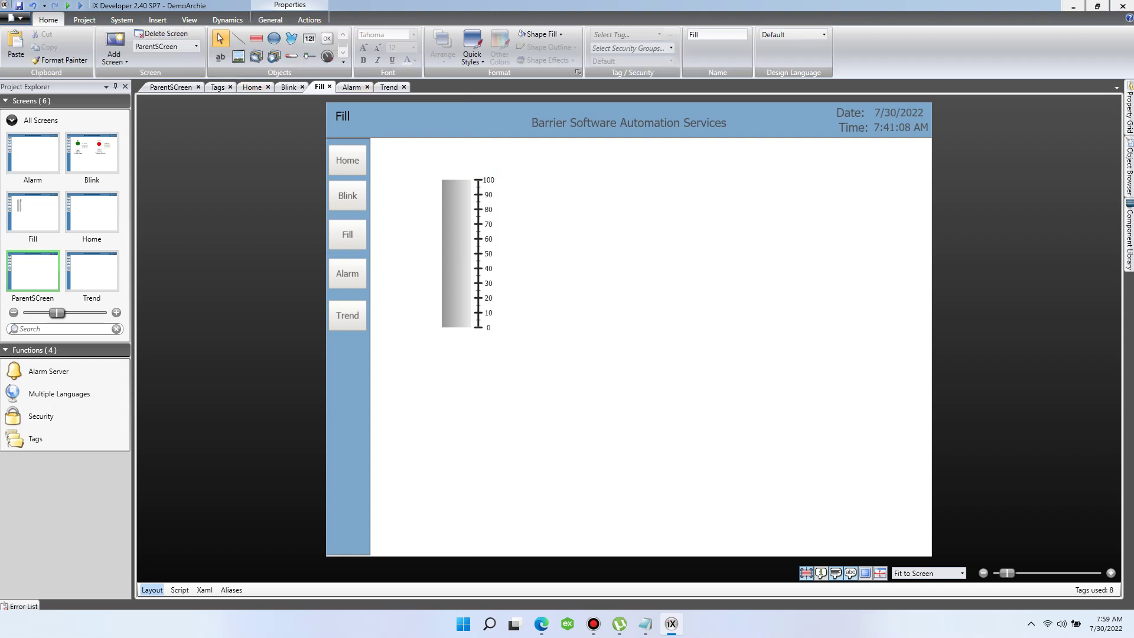
pyautogui.moveTo(463, 254); pyautogui.dragTo(471, 284)
pyautogui.press('Escape')
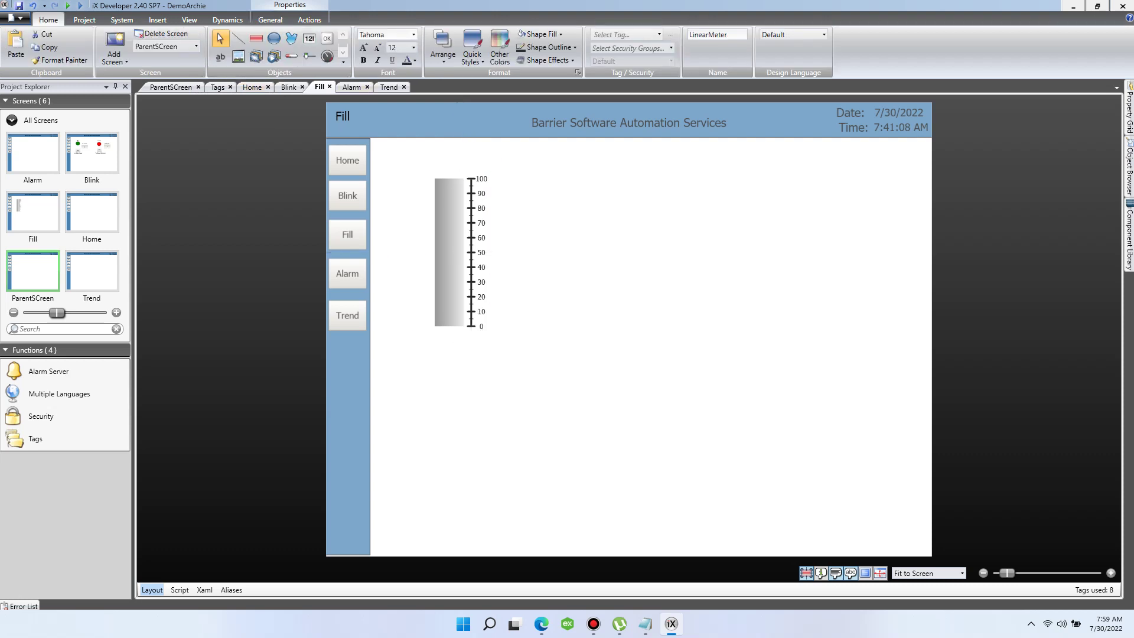
# Step: Connect the vertical linear meter to the Register0 tag
pyautogui.click(464, 278)
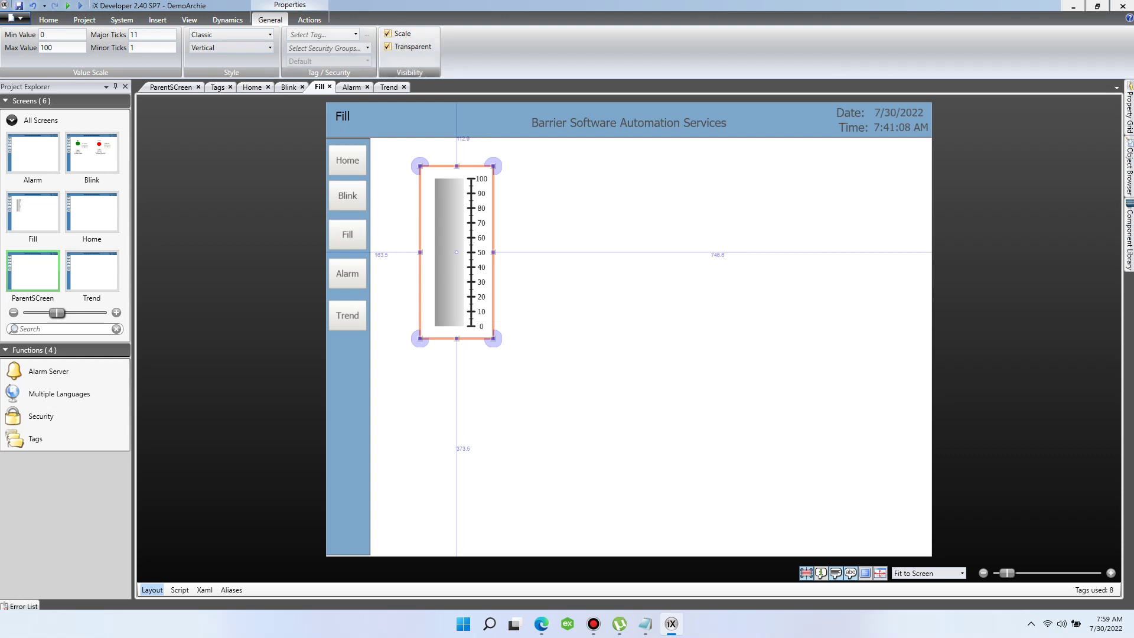
pyautogui.click(355, 34)
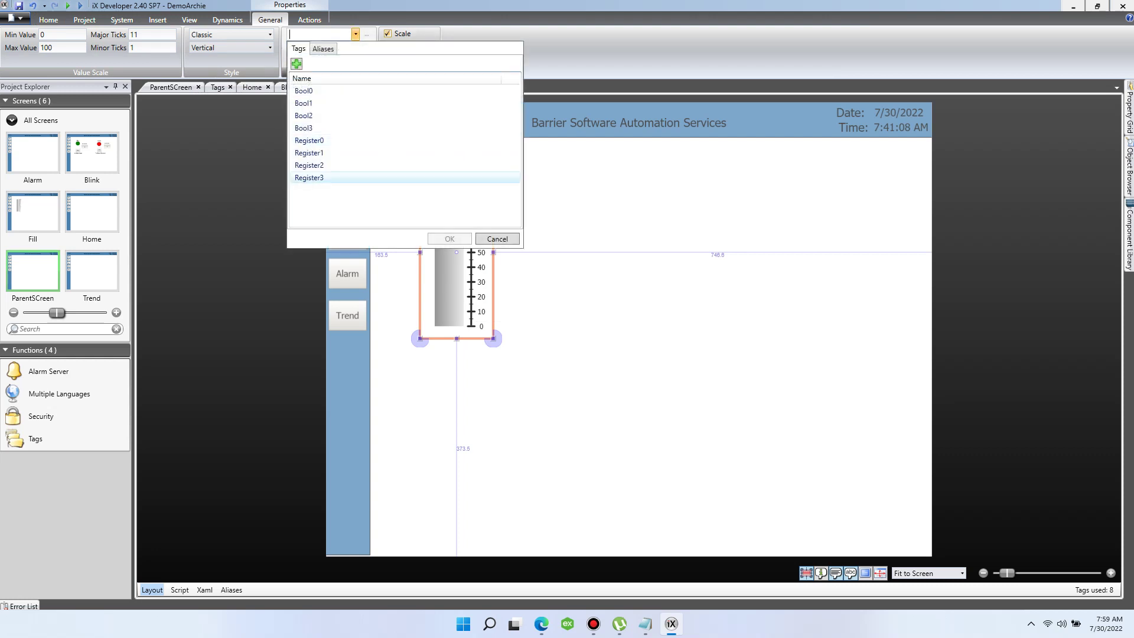
pyautogui.doubleClick(309, 140)
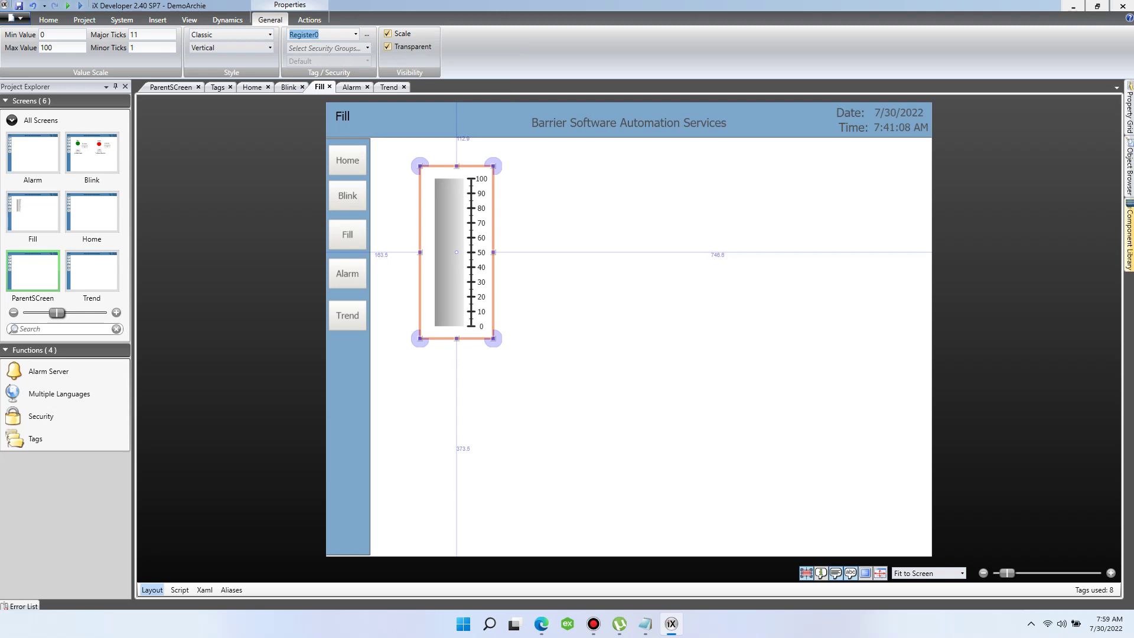
# Step: Set the linear meter's indicator color to red (FF0000)
pyautogui.click(1128, 235)
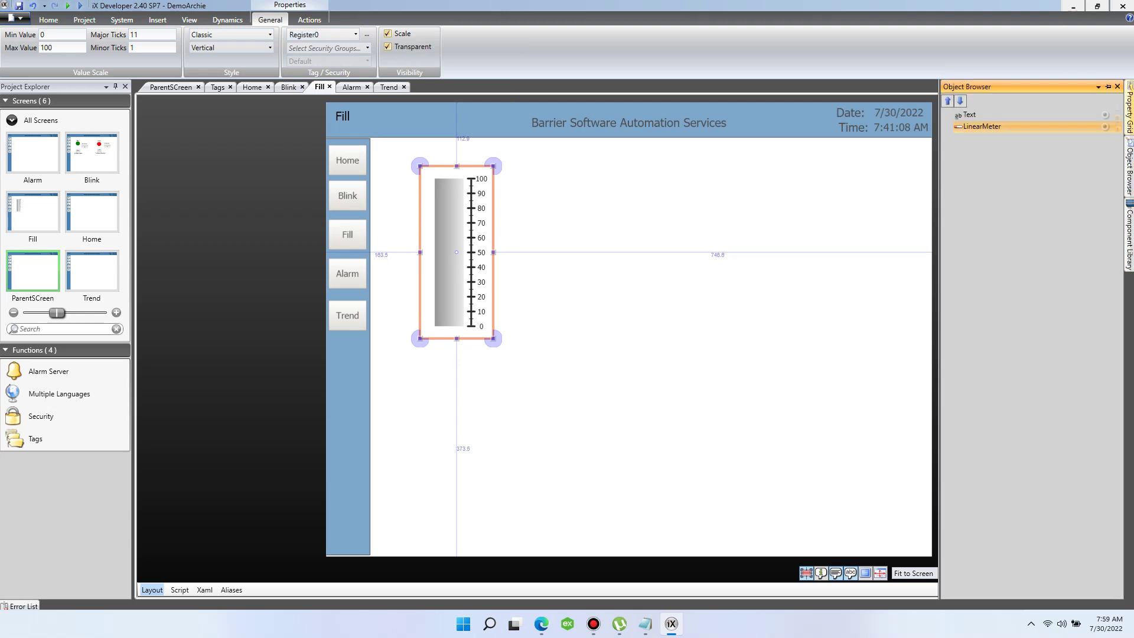
pyautogui.moveTo(1128, 104)
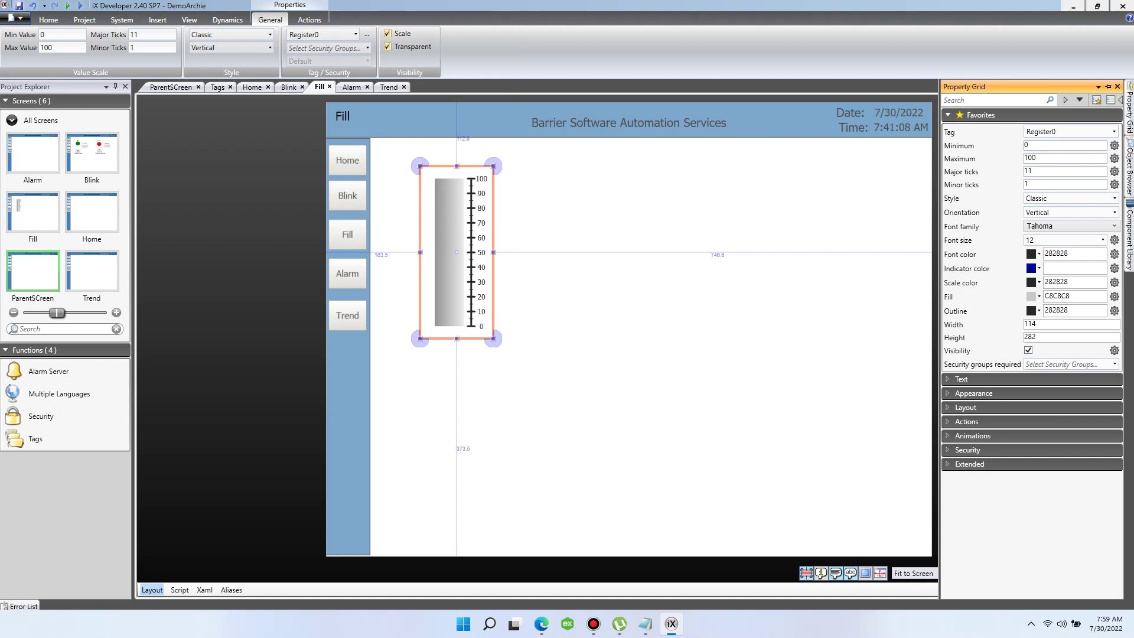
pyautogui.click(1038, 268)
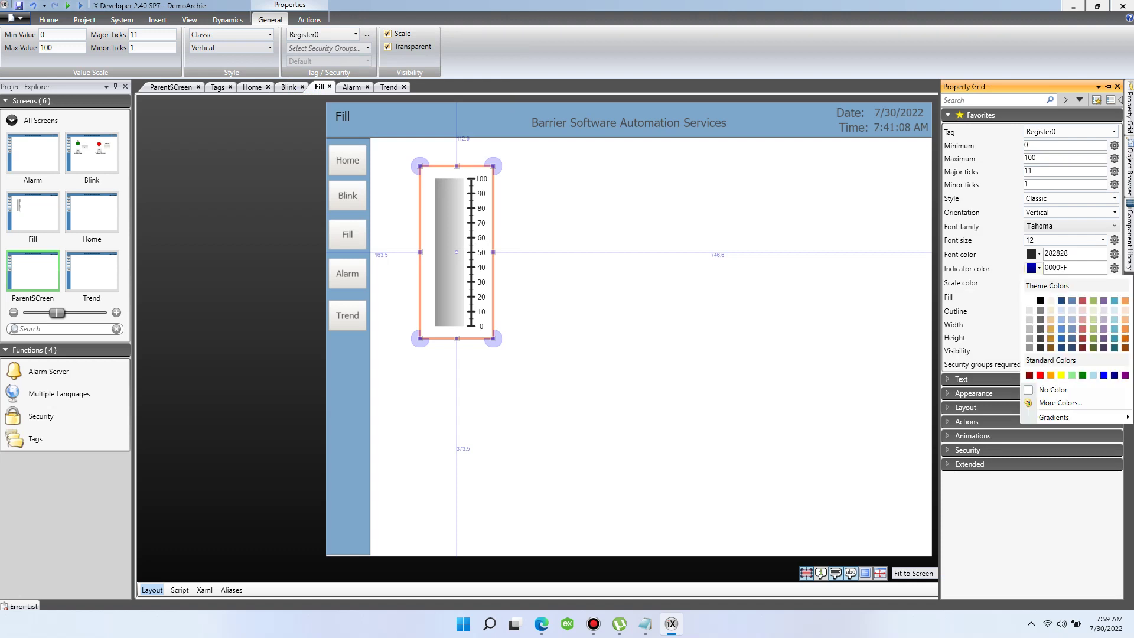
pyautogui.click(1114, 375)
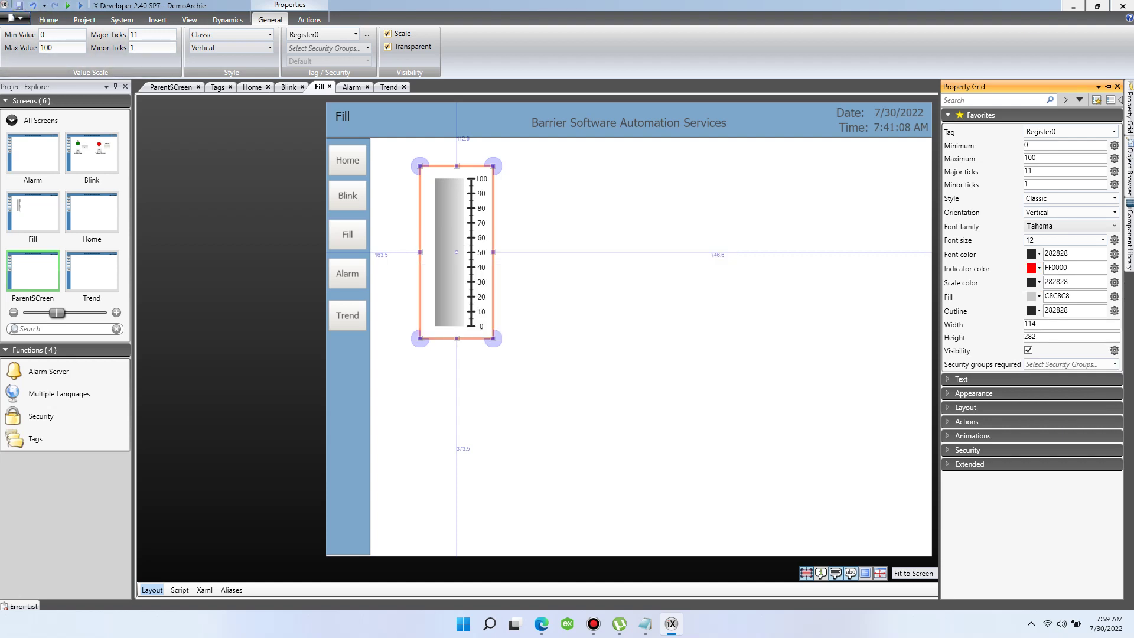
pyautogui.click(441, 346)
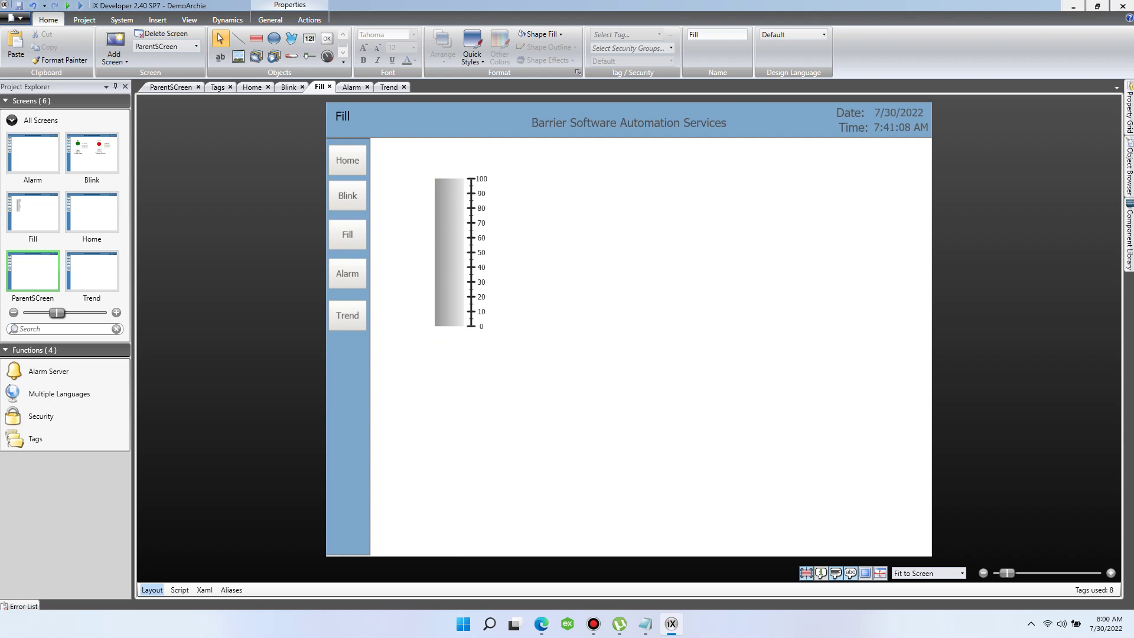
# Step: Add a text label reading "Tank 1" and place it directly above the linear meter
pyautogui.click(220, 57)
pyautogui.click(563, 260)
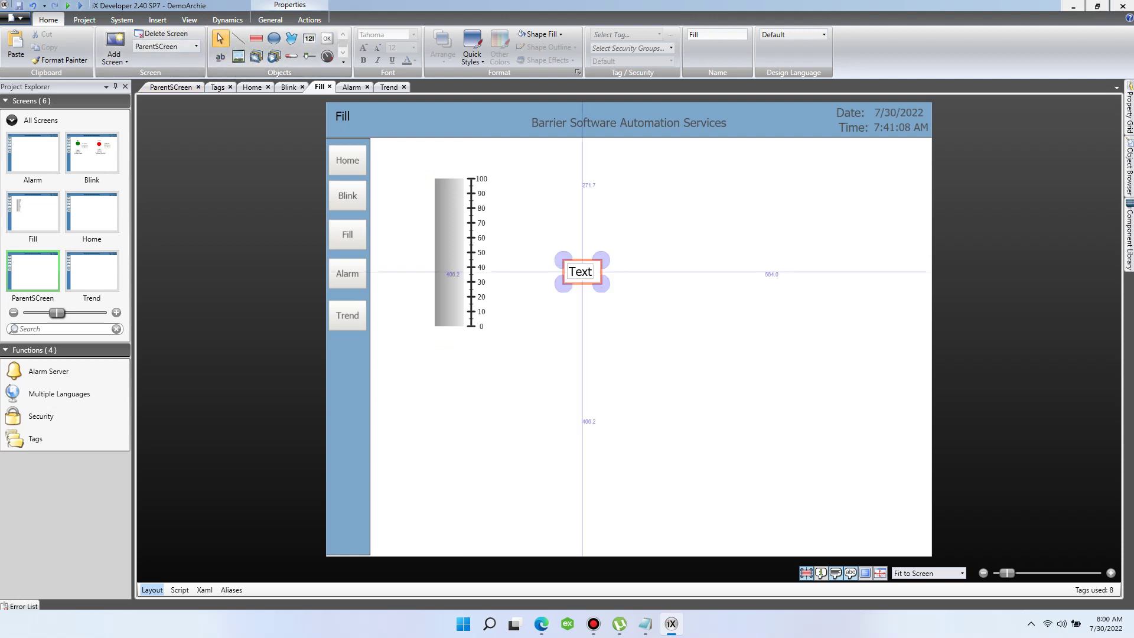
pyautogui.write('T')
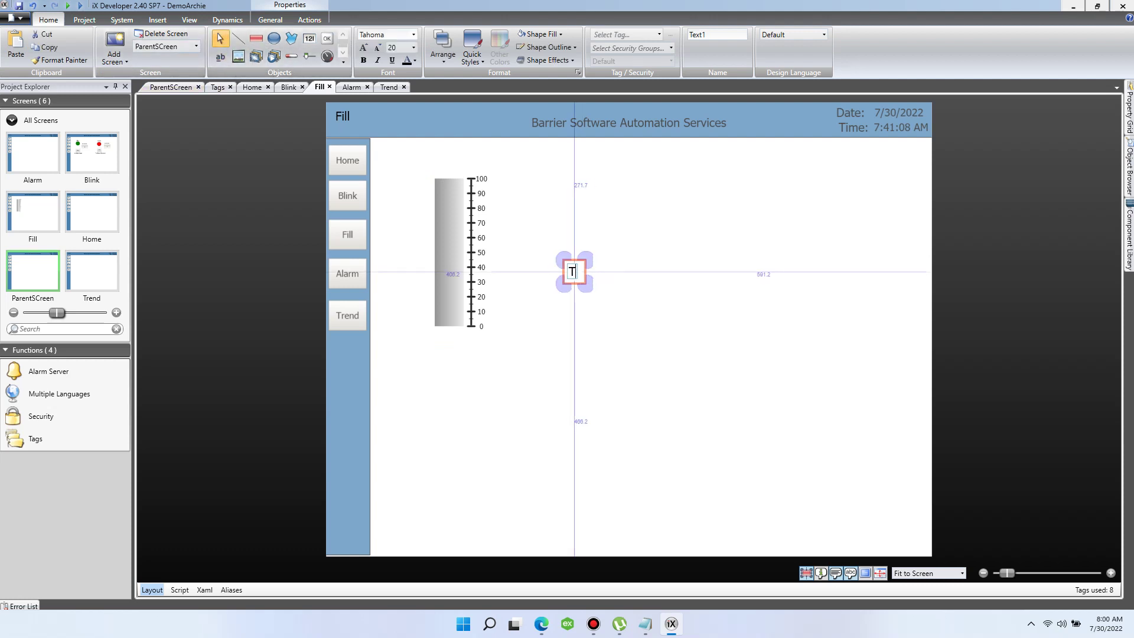
pyautogui.write('ank 1')
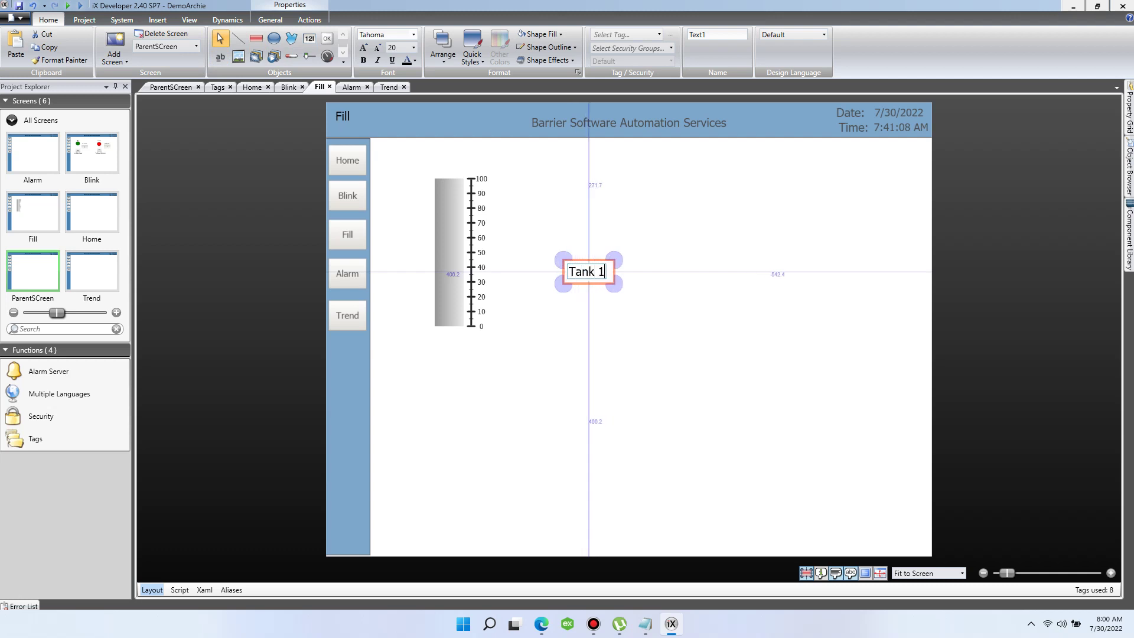
pyautogui.press('Escape')
pyautogui.moveTo(588, 272); pyautogui.dragTo(455, 162)
pyautogui.press('Escape')
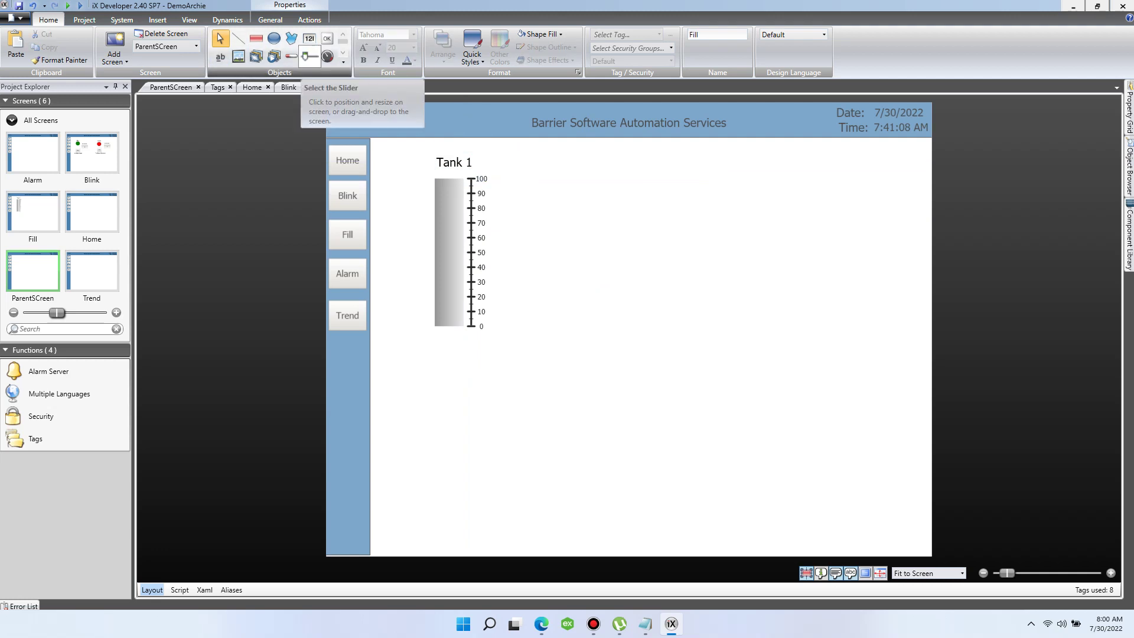
# Step: Draw a wide horizontal Slider in the default black style and place it below the linear meter
pyautogui.click(309, 57)
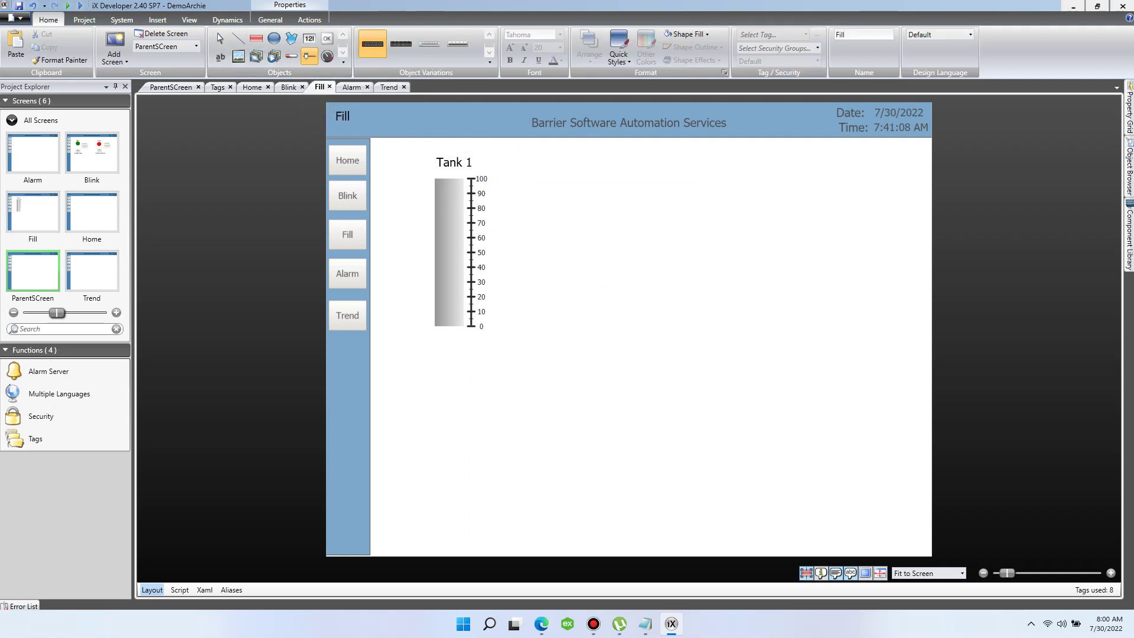
pyautogui.moveTo(414, 379); pyautogui.dragTo(620, 432)
pyautogui.moveTo(567, 406); pyautogui.dragTo(558, 437)
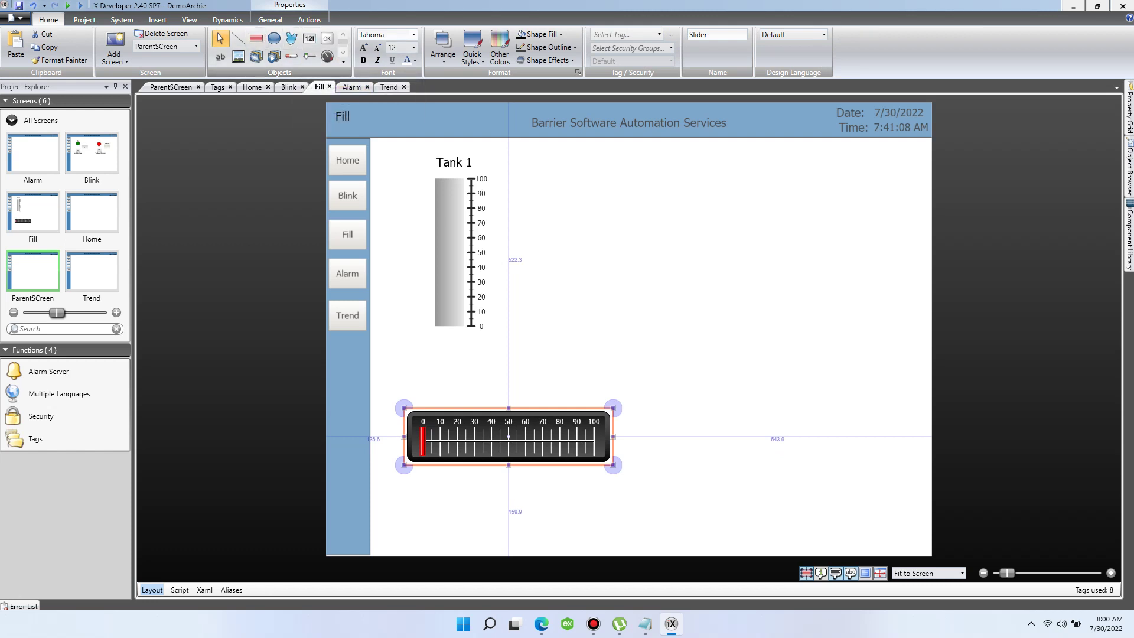
# Step: Duplicate the "Tank 1" label to just above the slider and change the copy's text to "Test slider for tank 1"
pyautogui.click(453, 162)
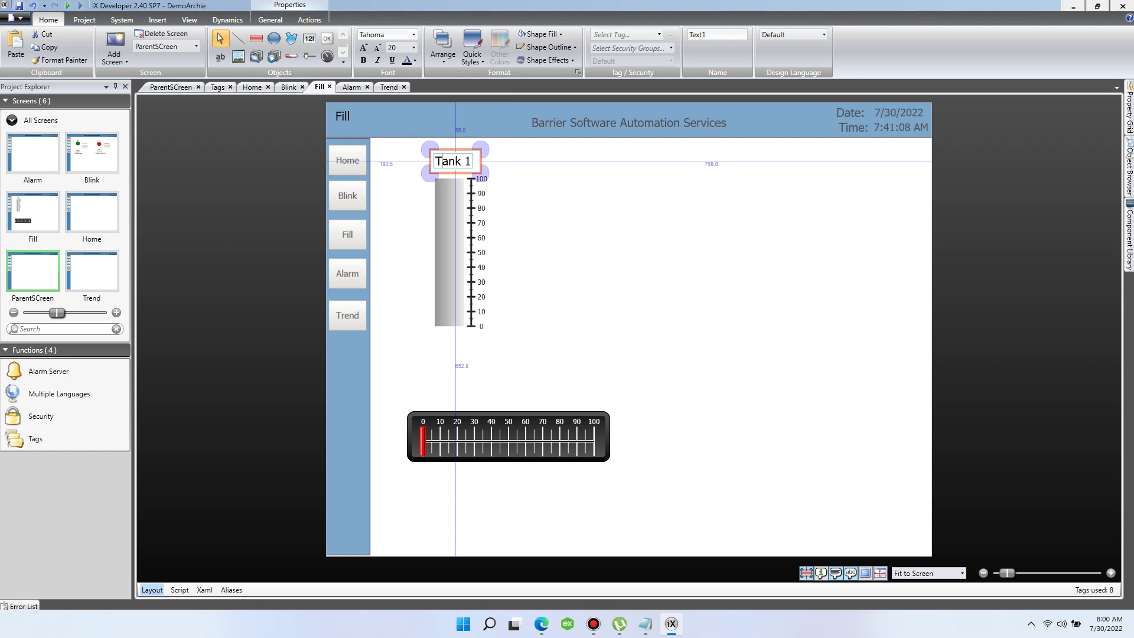
pyautogui.press('Escape')
pyautogui.click(454, 161)
pyautogui.moveTo(453, 161); pyautogui.dragTo(470, 394)
pyautogui.tripleClick(470, 394)
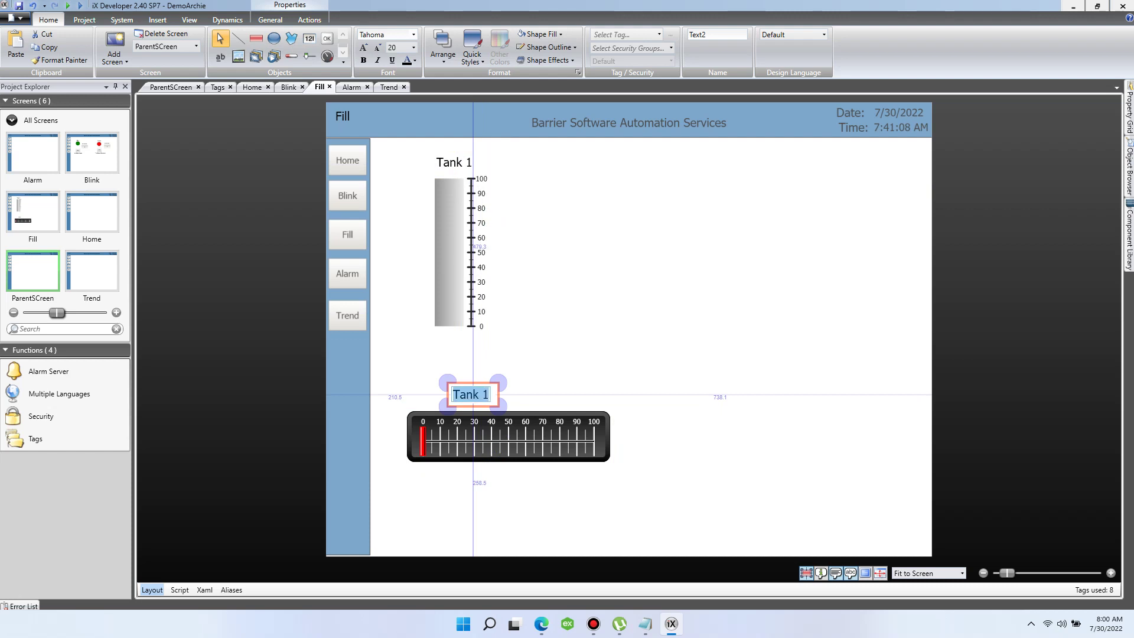
pyautogui.press('BackSpace')
pyautogui.write('Test')
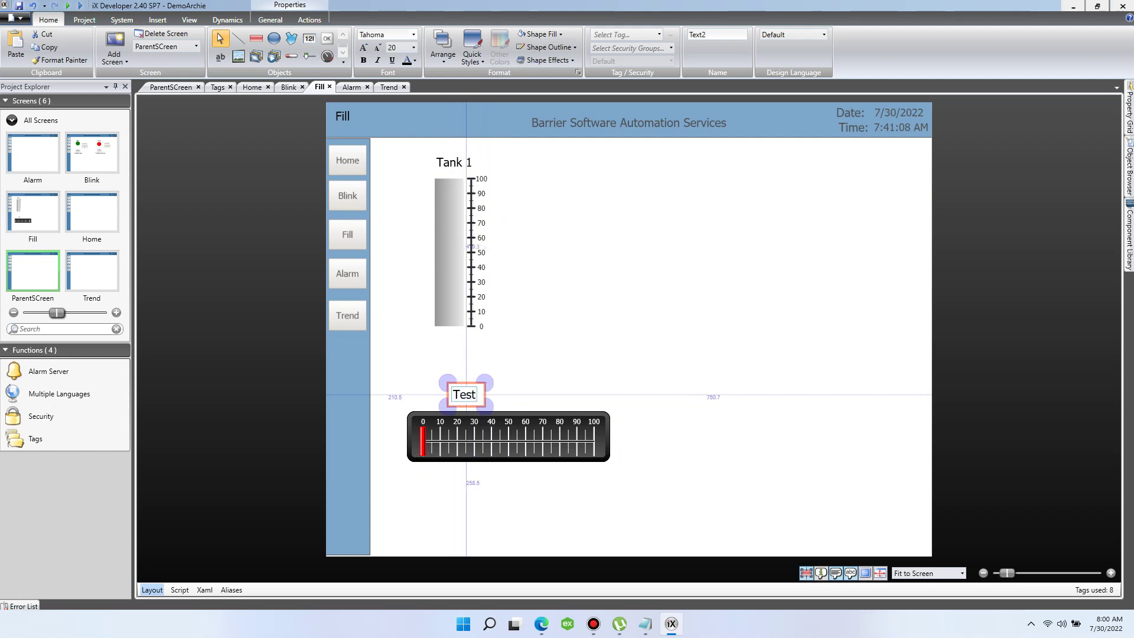
pyautogui.write(' slider')
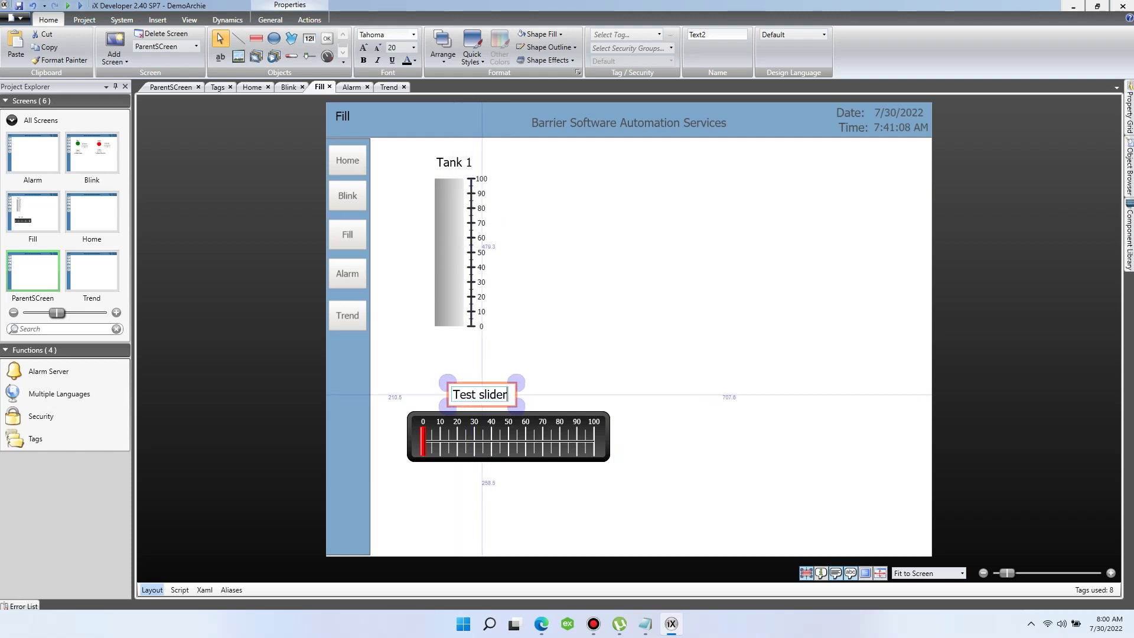
pyautogui.write(' for tank 1')
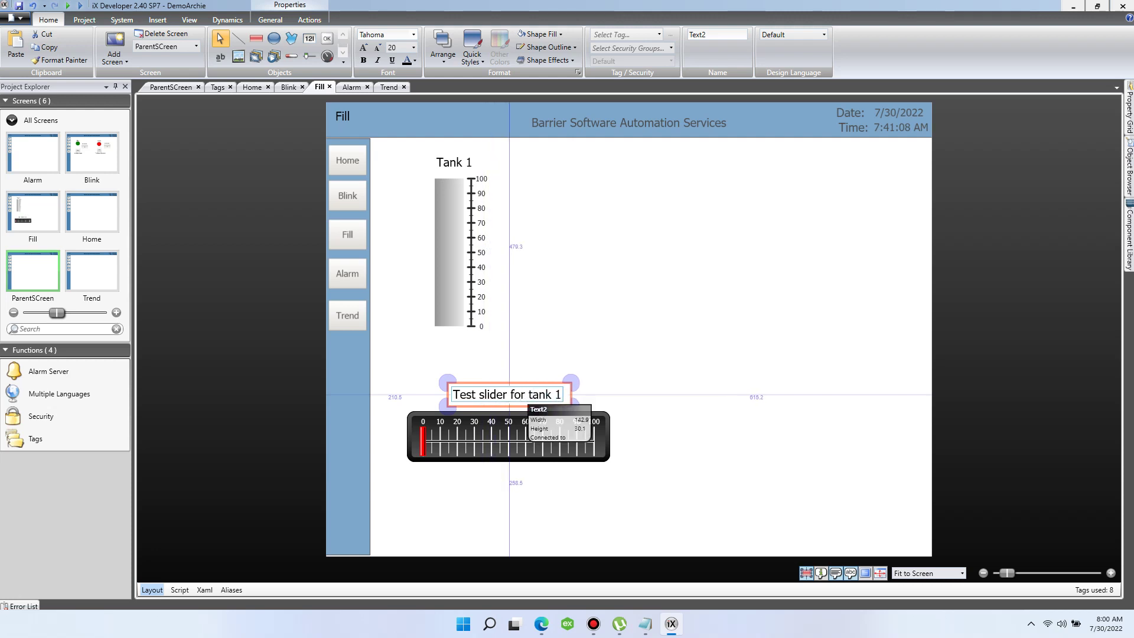
pyautogui.press('Escape')
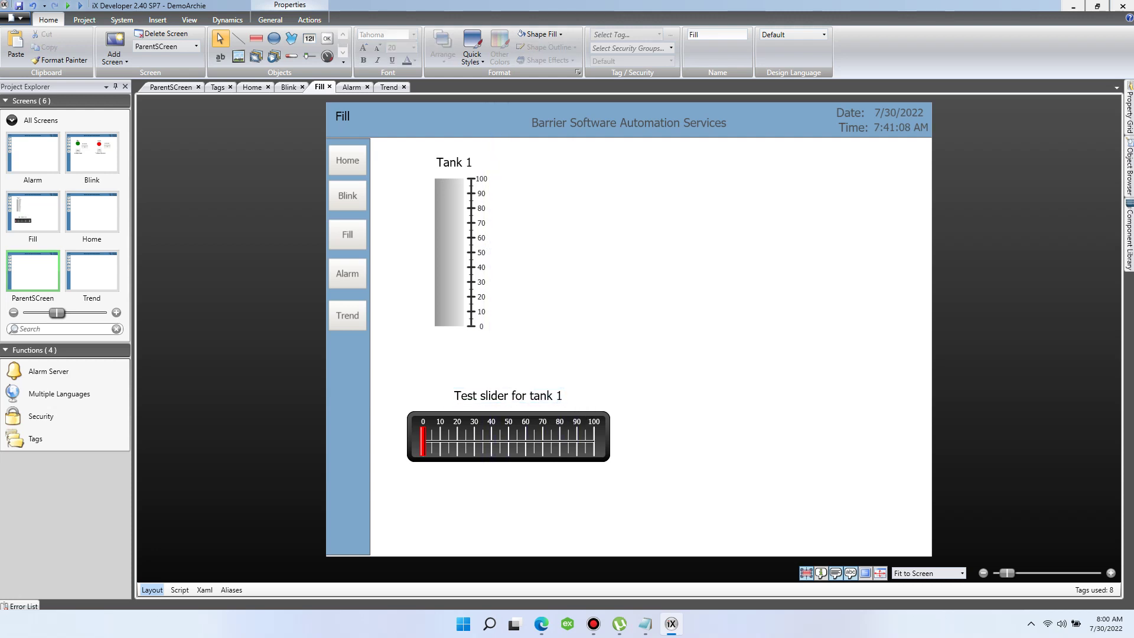
# Step: Nudge the slider's label slightly, and move the linear meter together with its "Tank 1" label to sit centrally above the slider
pyautogui.moveTo(555, 395); pyautogui.dragTo(557, 397)
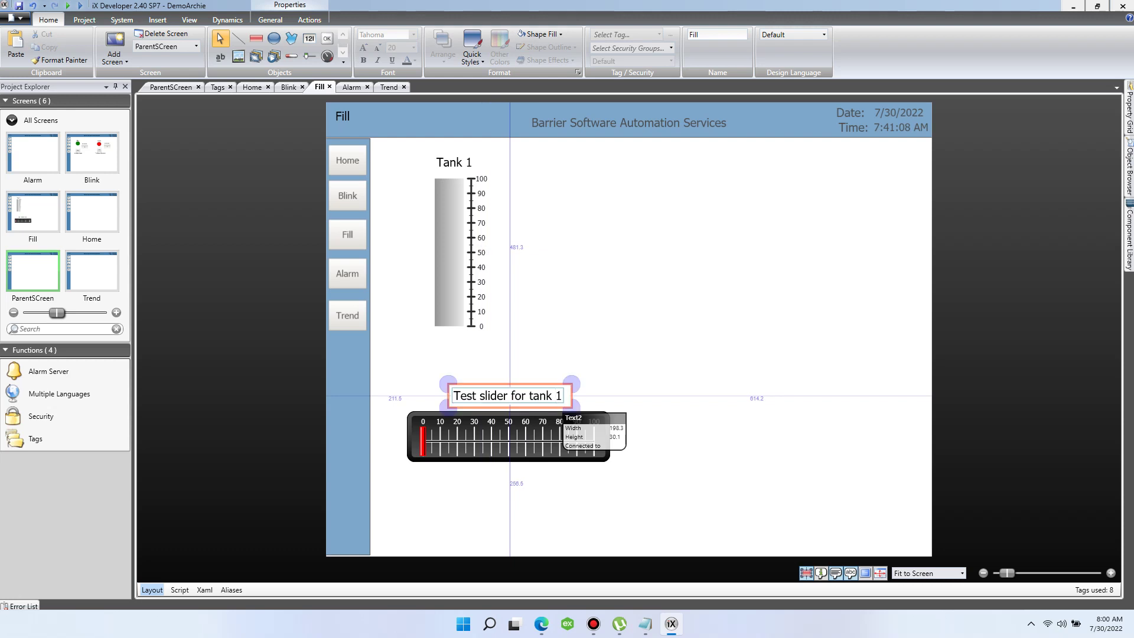
pyautogui.press('Escape')
pyautogui.moveTo(407, 349); pyautogui.dragTo(562, 147)
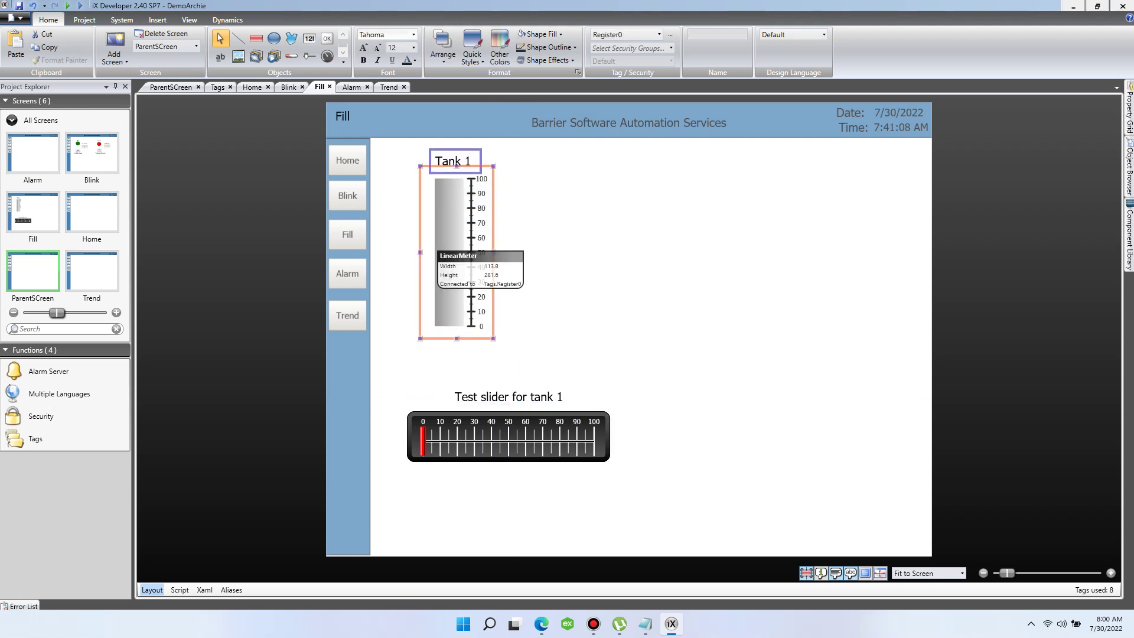
pyautogui.moveTo(437, 239); pyautogui.dragTo(481, 265)
# Step: Connect the slider to the Register0 tag and save the project
pyautogui.click(507, 437)
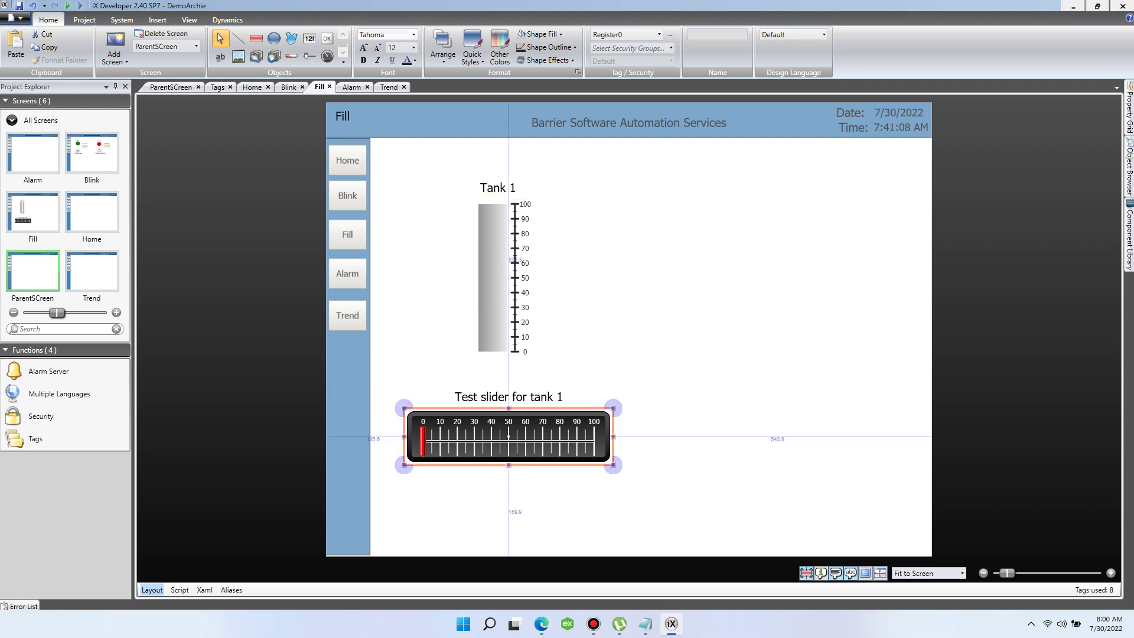
pyautogui.click(309, 20)
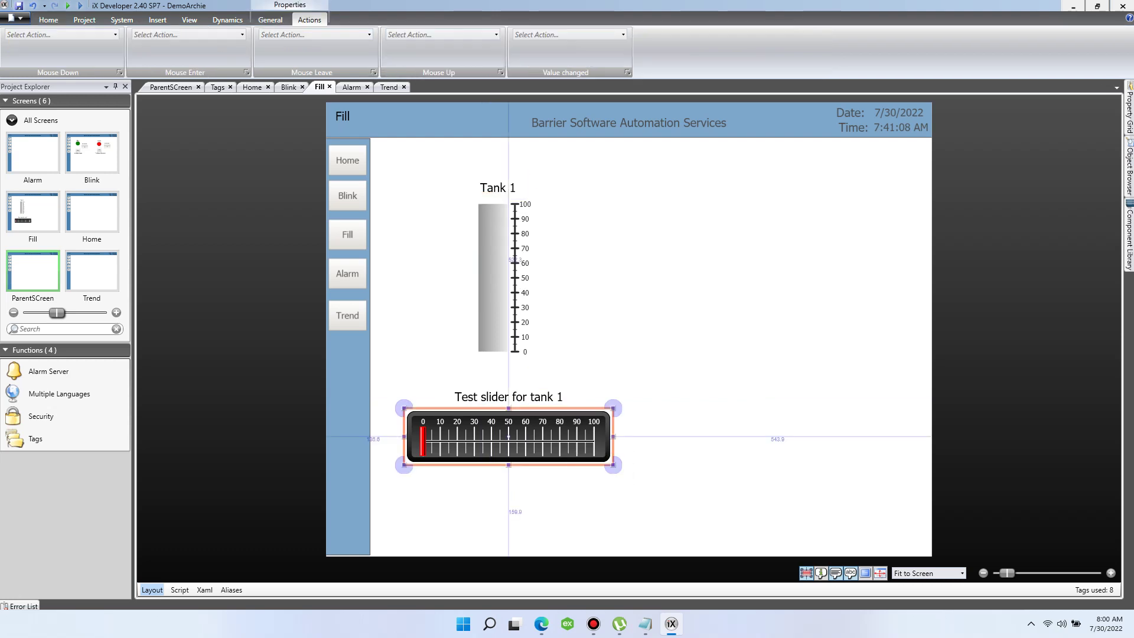
pyautogui.click(270, 20)
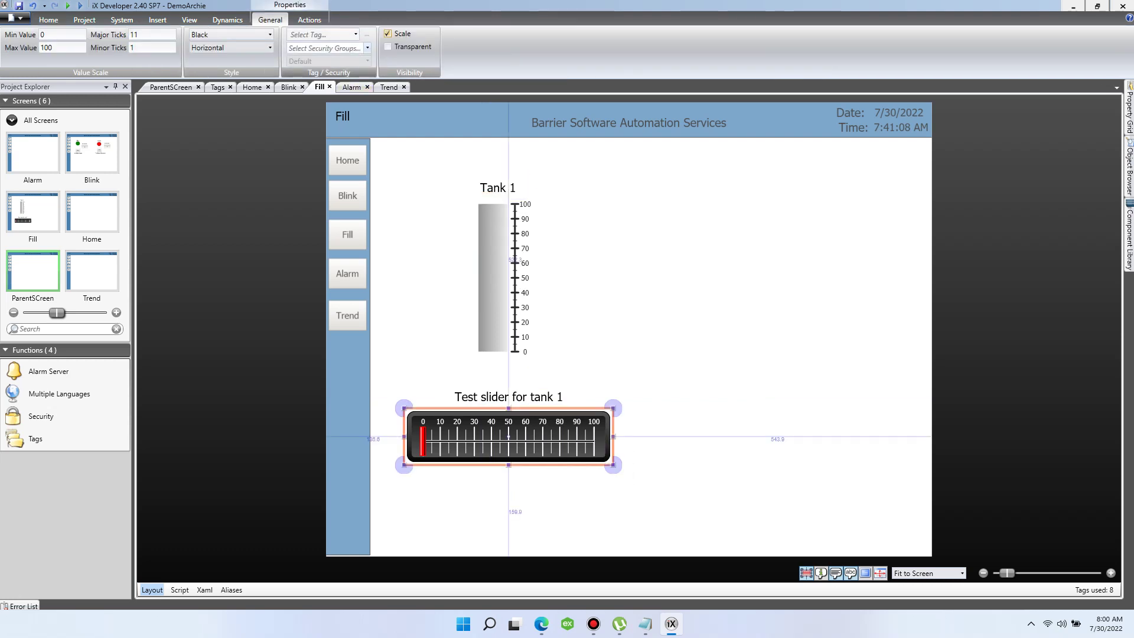
pyautogui.click(355, 35)
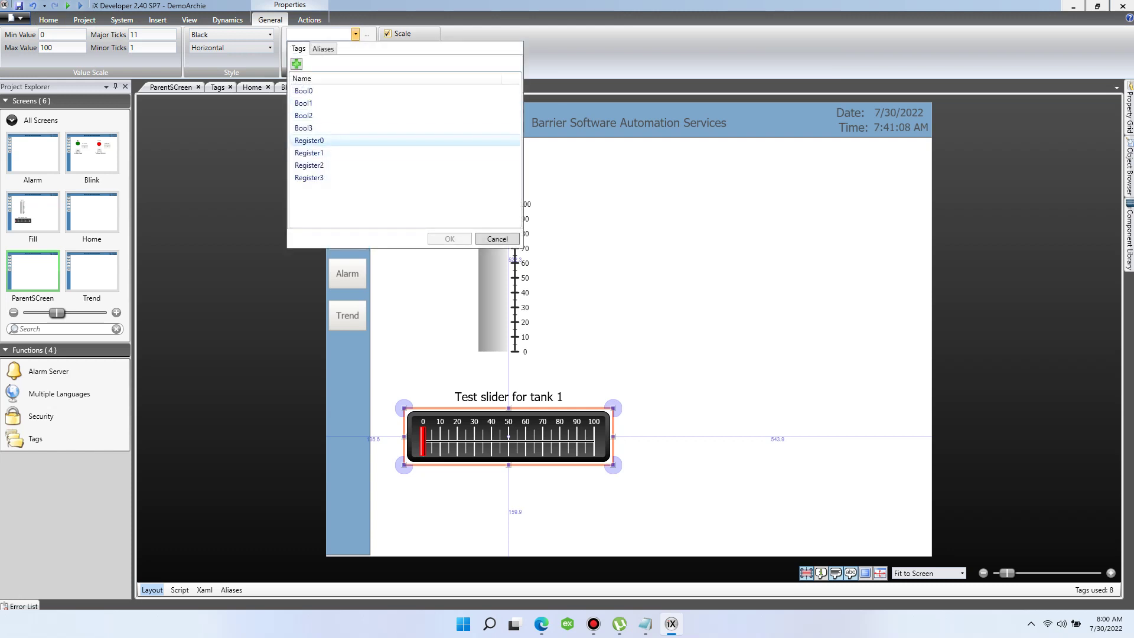
pyautogui.doubleClick(309, 140)
pyautogui.click(405, 230)
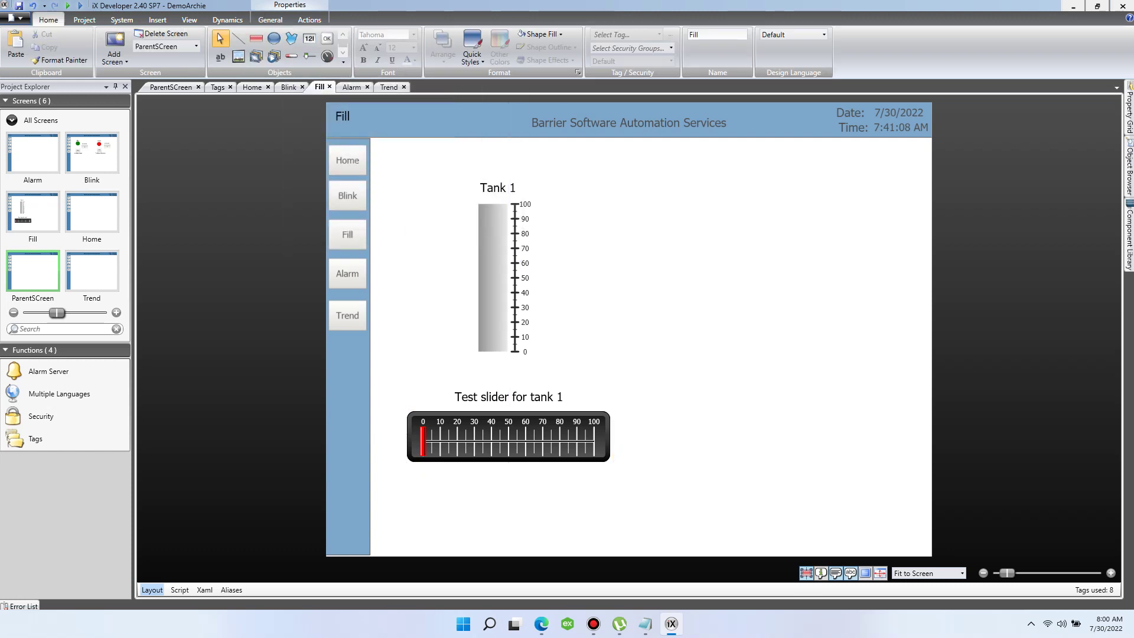
pyautogui.click(19, 5)
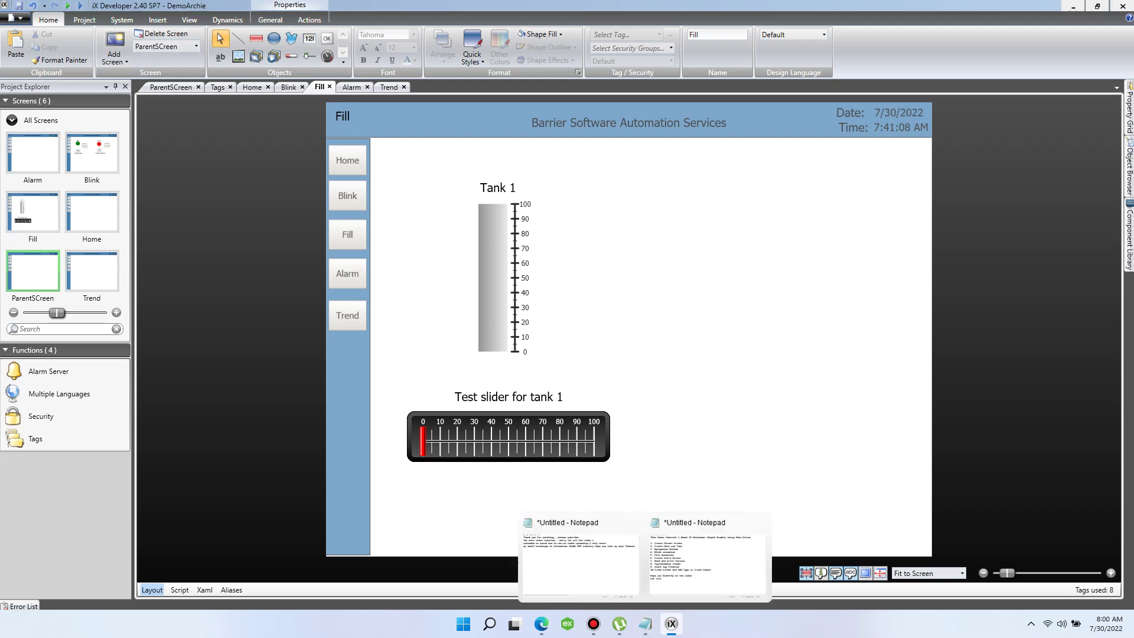
# Step: Switch to the Notepad topic list, rewrite its last line as "lets test the fill animation", and highlight that text
pyautogui.click(671, 623)
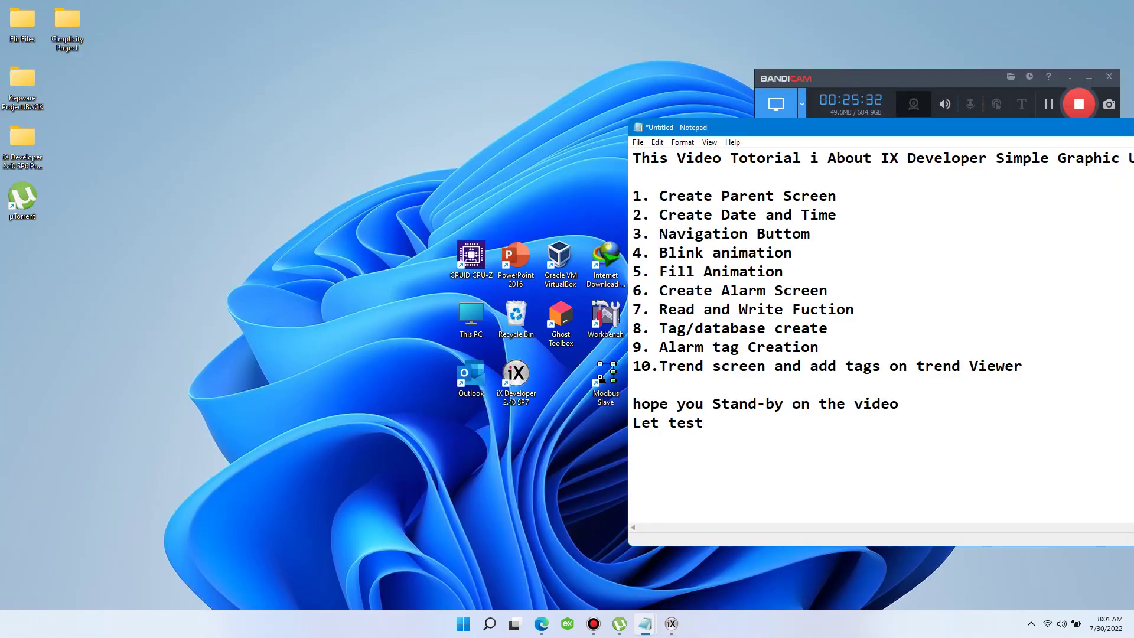
pyautogui.hotkey('ctrl', 'shift', 'Left')
pyautogui.hotkey('ctrl', 'shift', 'Left')
pyautogui.write('lets')
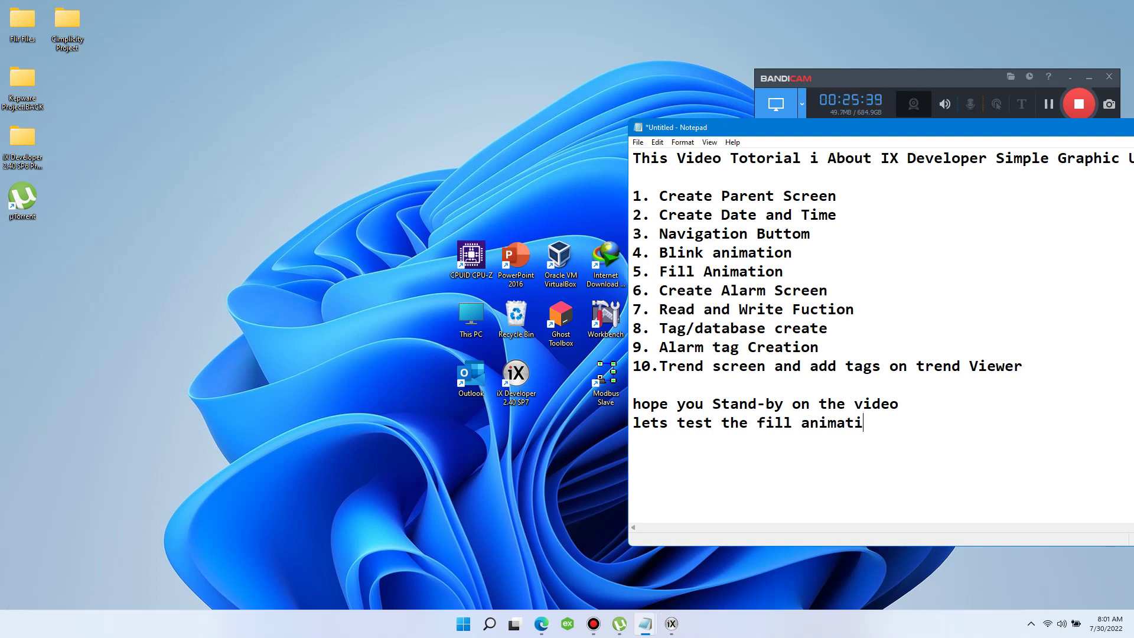
pyautogui.hotkey('shift', 'Left')
pyautogui.hotkey('shift', 'Left')
pyautogui.hotkey('shift', 'Left')
pyautogui.hotkey('shift', 'Left')
pyautogui.hotkey('shift', 'Left')
pyautogui.hotkey('shift', 'Left')
pyautogui.hotkey('shift', 'Left')
pyautogui.hotkey('shift', 'Left')
pyautogui.hotkey('shift', 'Left')
pyautogui.hotkey('shift', 'Left')
pyautogui.hotkey('shift', 'Left')
pyautogui.hotkey('shift', 'Left')
pyautogui.hotkey('shift', 'Left')
pyautogui.hotkey('shift', 'Left')
pyautogui.hotkey('shift', 'Left')
pyautogui.hotkey('shift', 'Left')
pyautogui.hotkey('shift', 'Left')
pyautogui.hotkey('shift', 'Left')
pyautogui.hotkey('shift', 'Left')
pyautogui.hotkey('shift', 'Left')
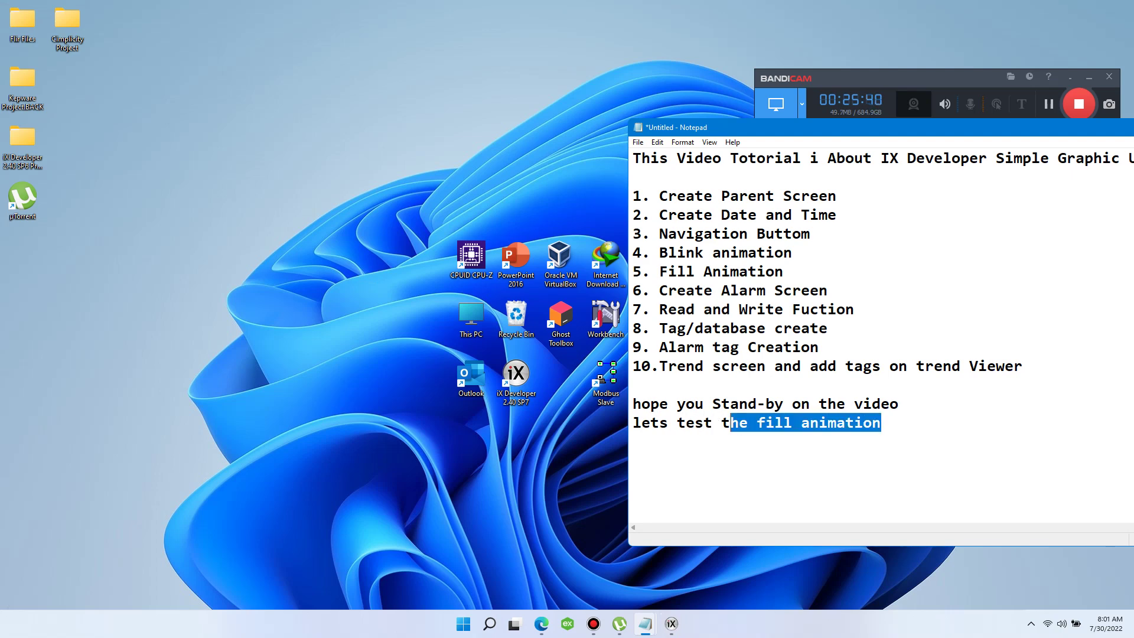
# Step: Return to iX Developer, simulate the project, test the Tank 1 fill by moving the Fill screen's slider to about 54, and close the simulation
pyautogui.hotkey('alt', 'Tab')
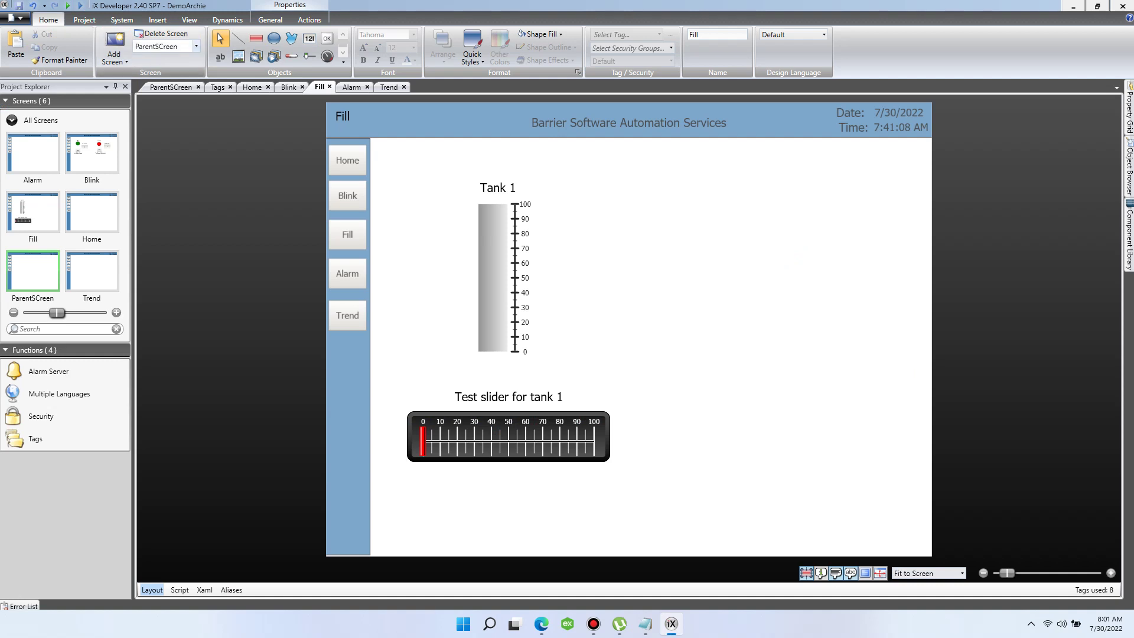
pyautogui.click(79, 6)
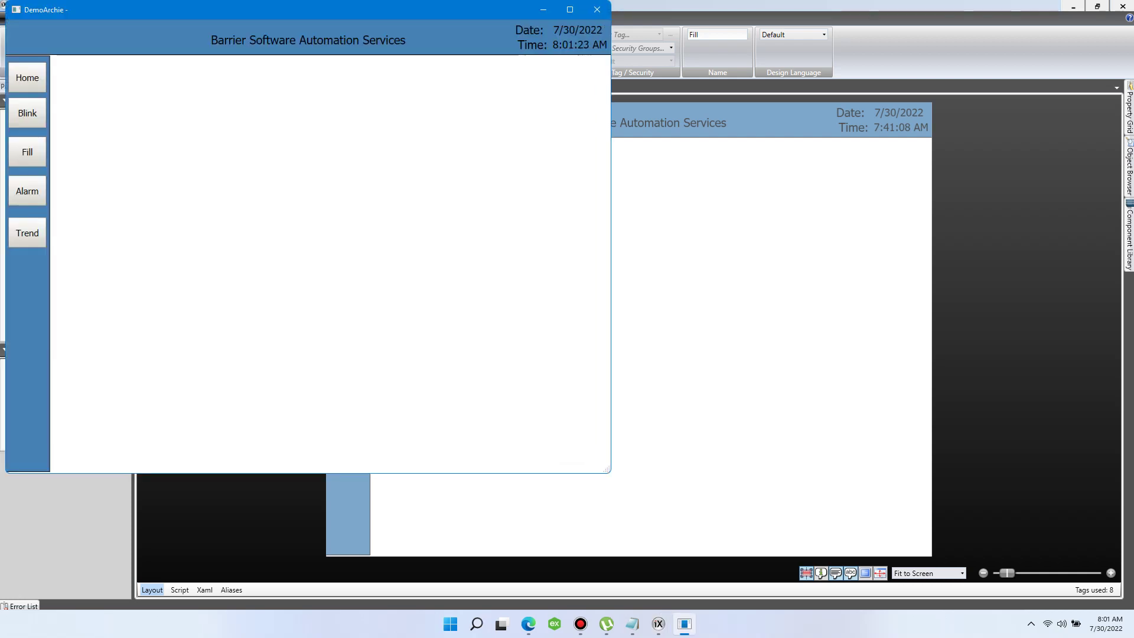
pyautogui.moveTo(103, 358); pyautogui.dragTo(193, 357)
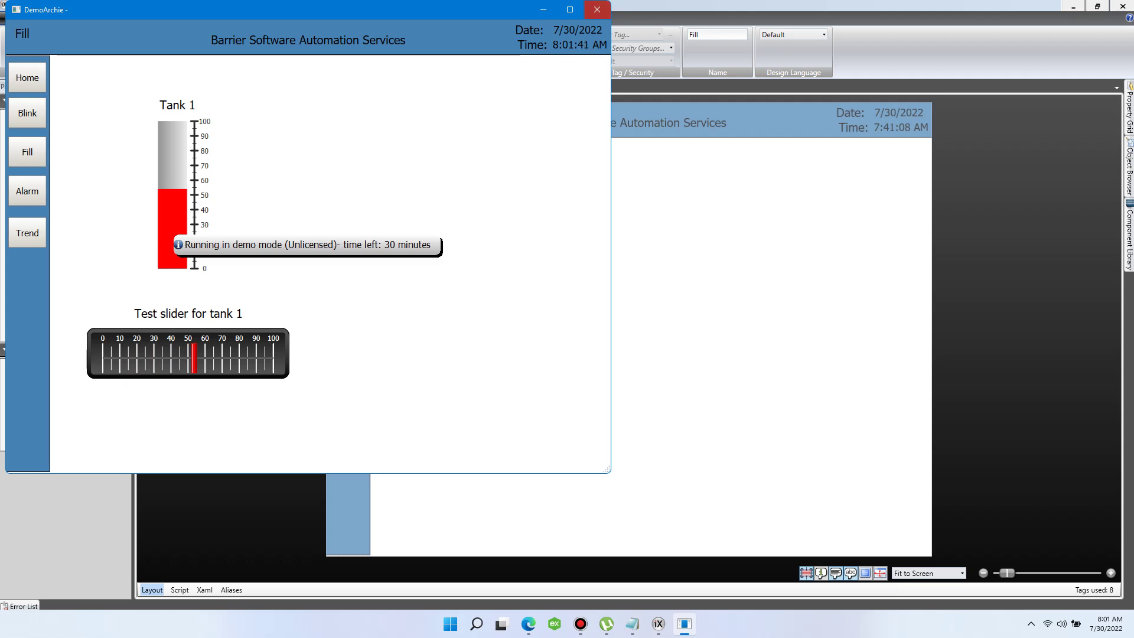
pyautogui.click(597, 9)
# Step: Switch to Notepad, write "i will add tag use seconds time for demo" below the last line, and delete that note
pyautogui.click(645, 623)
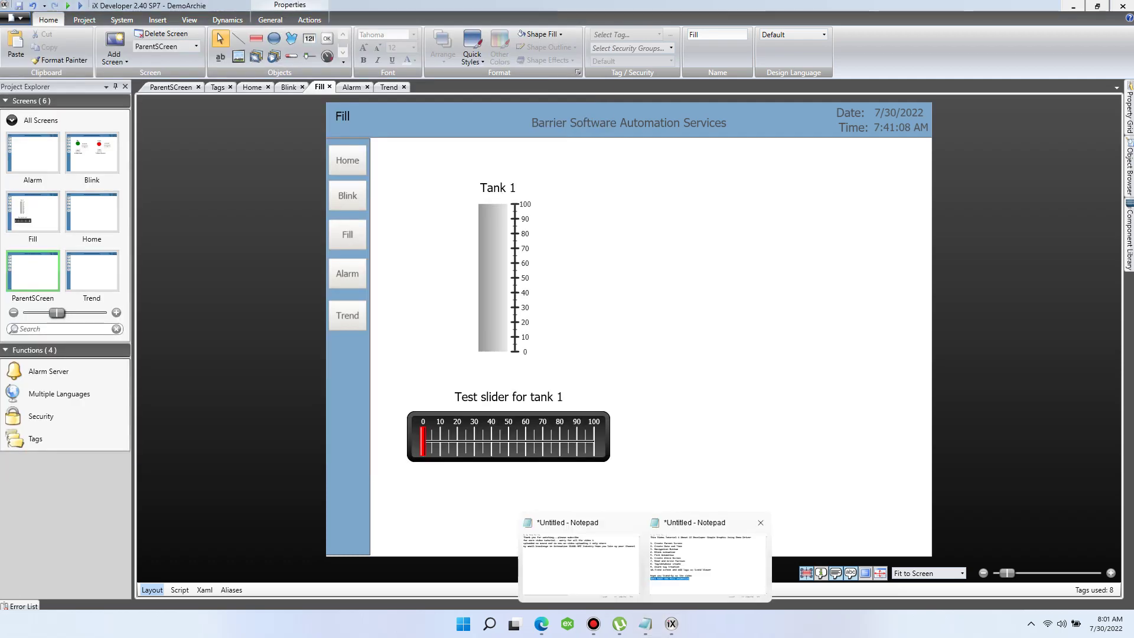
pyautogui.click(706, 564)
pyautogui.click(881, 423)
pyautogui.press('Return')
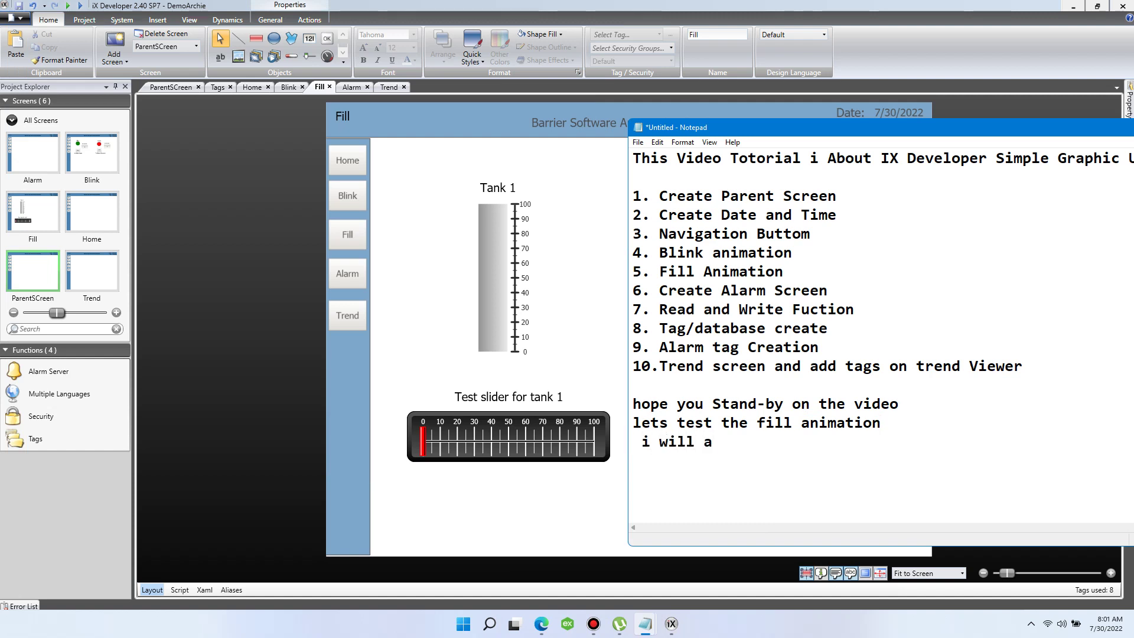
pyautogui.write('i will add tage')
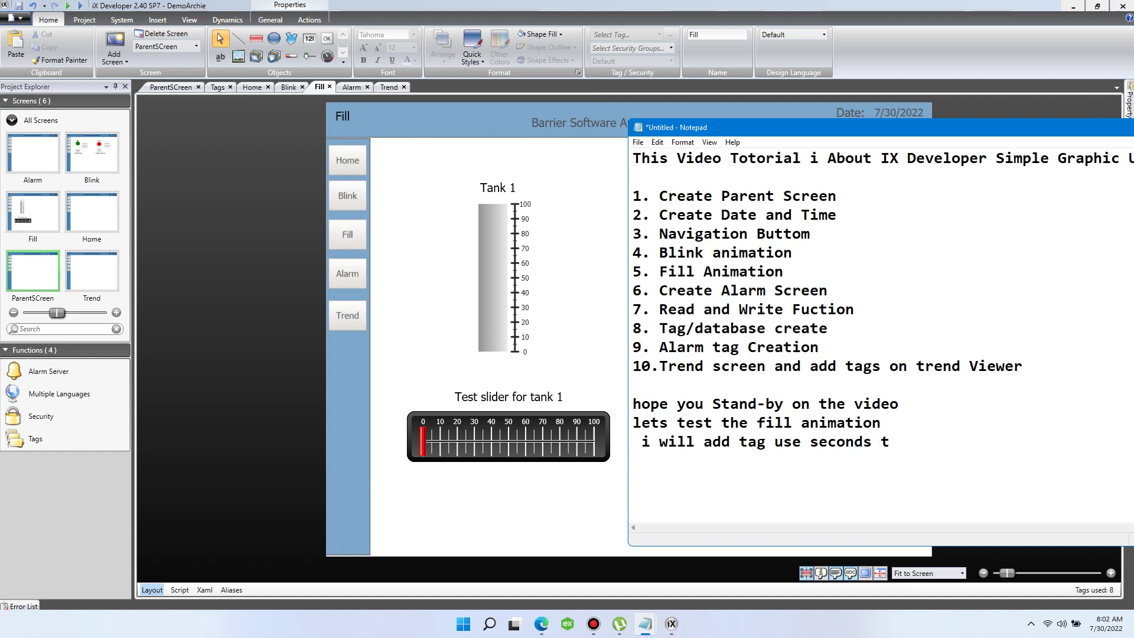
pyautogui.write('e for demo')
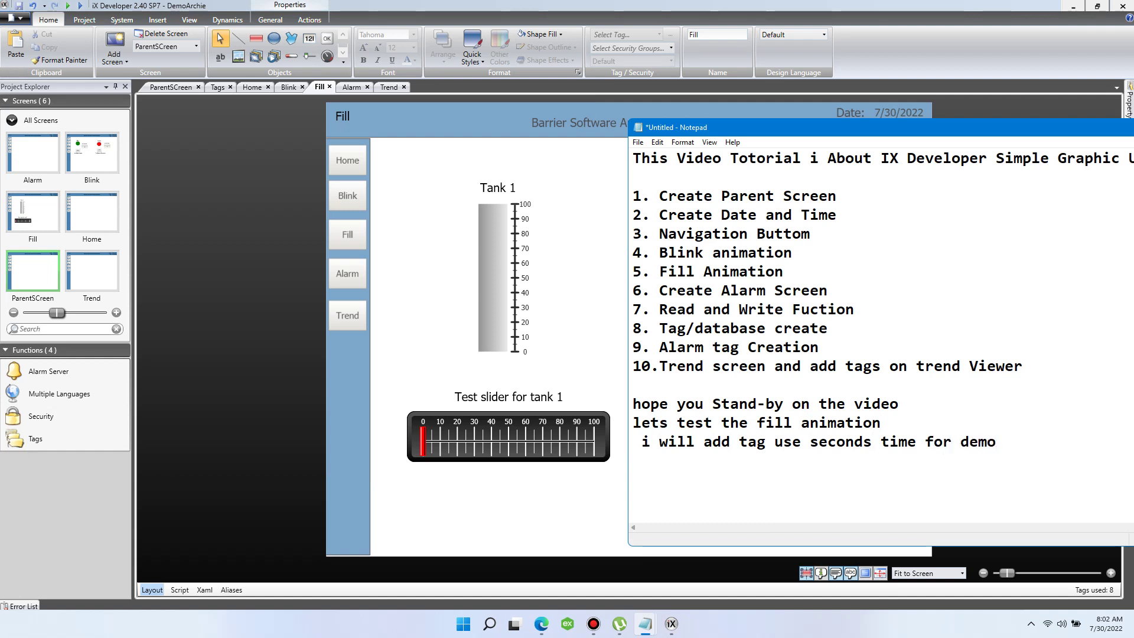
pyautogui.hotkey('shift', 'Home')
pyautogui.hotkey('shift', 'Home')
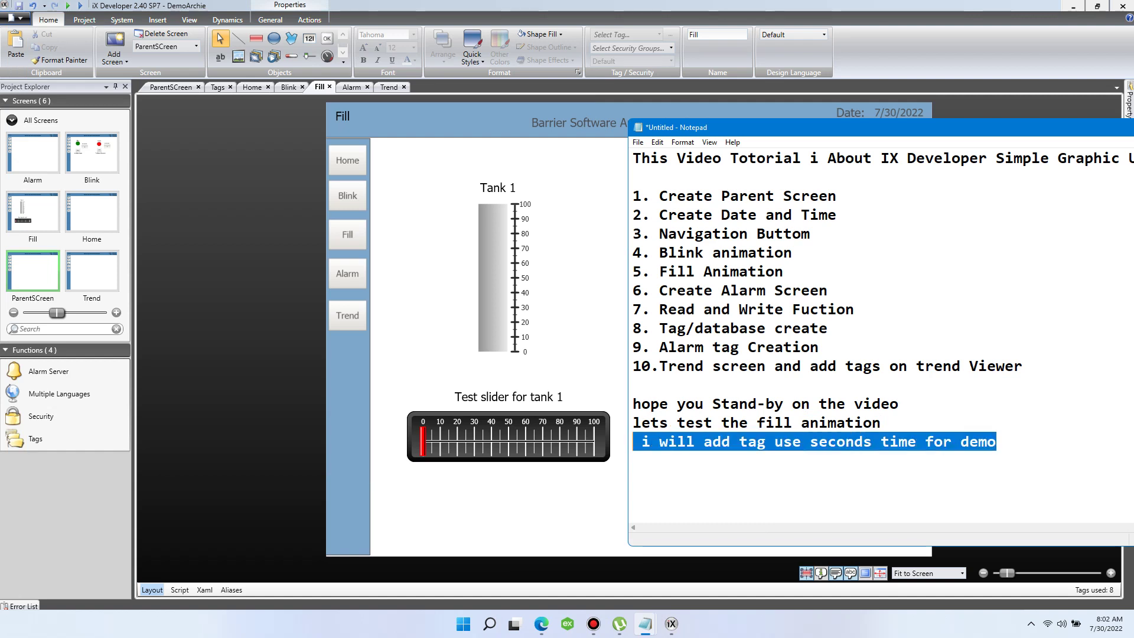
pyautogui.press('BackSpace')
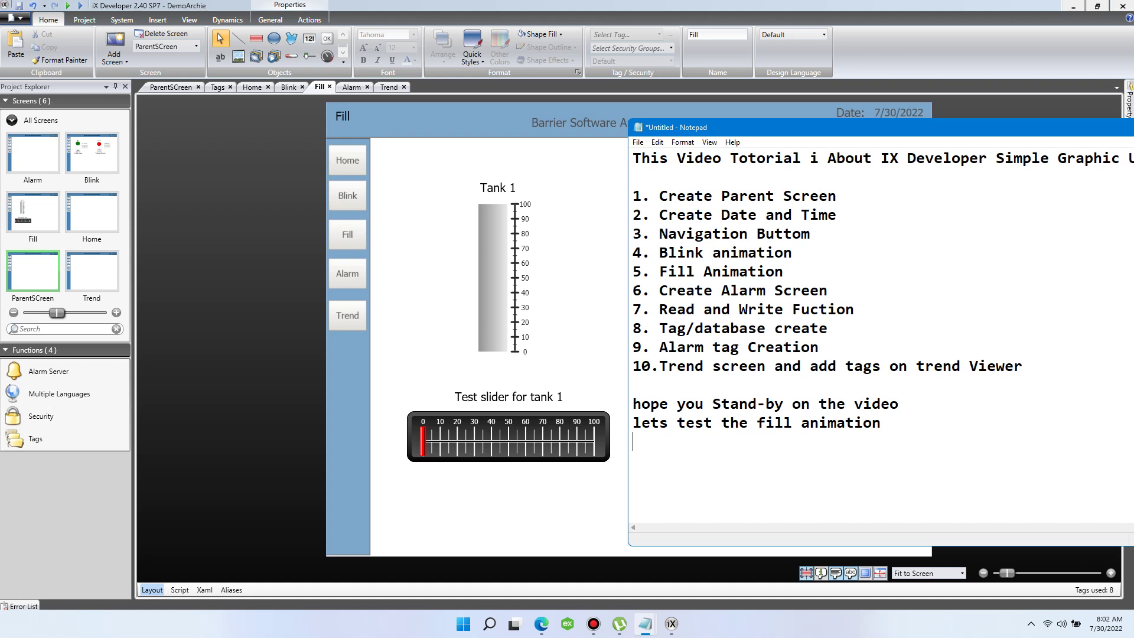
# Step: Add the Date & Time system tag Second to the project's tags in iX Developer and return to the Fill screen
pyautogui.doubleClick(36, 438)
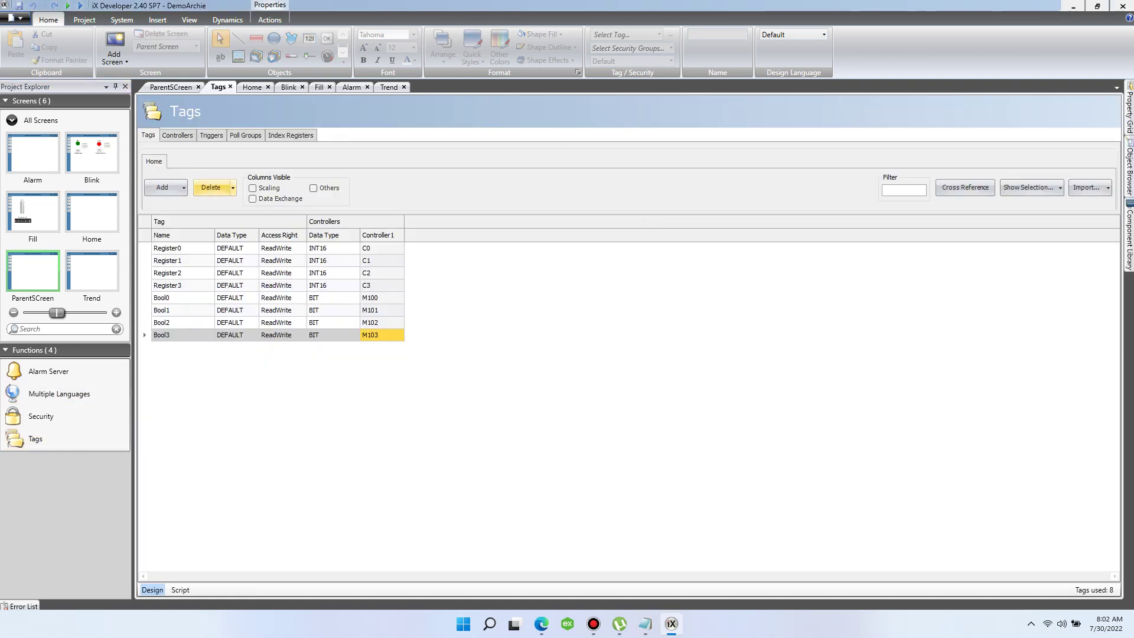
pyautogui.click(162, 187)
pyautogui.click(177, 216)
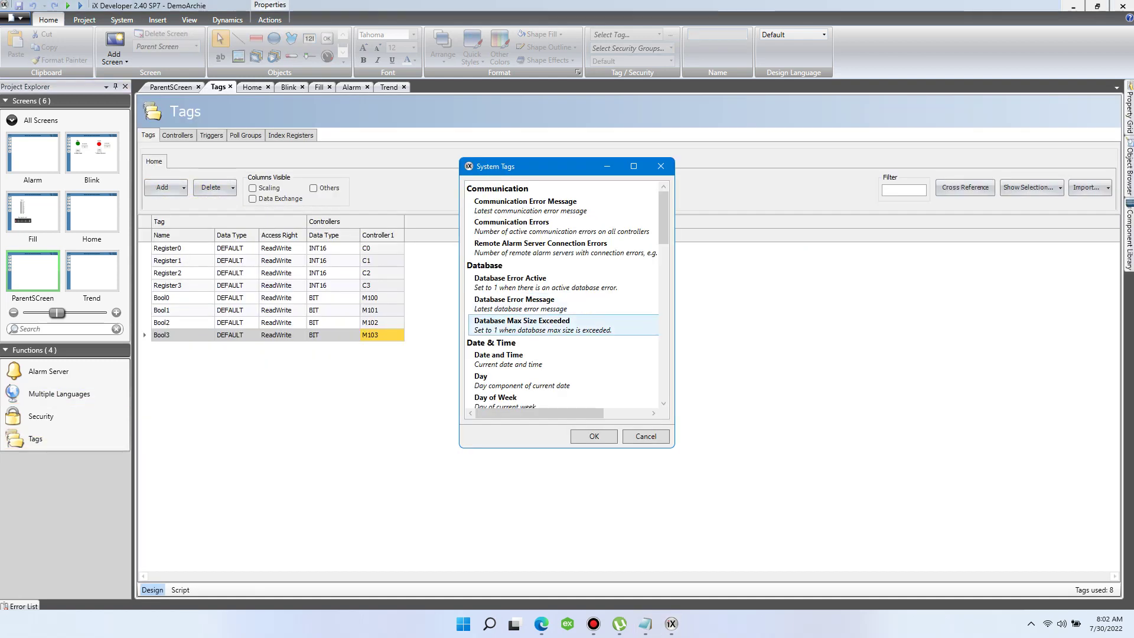
pyautogui.scroll(-5, 564, 295)
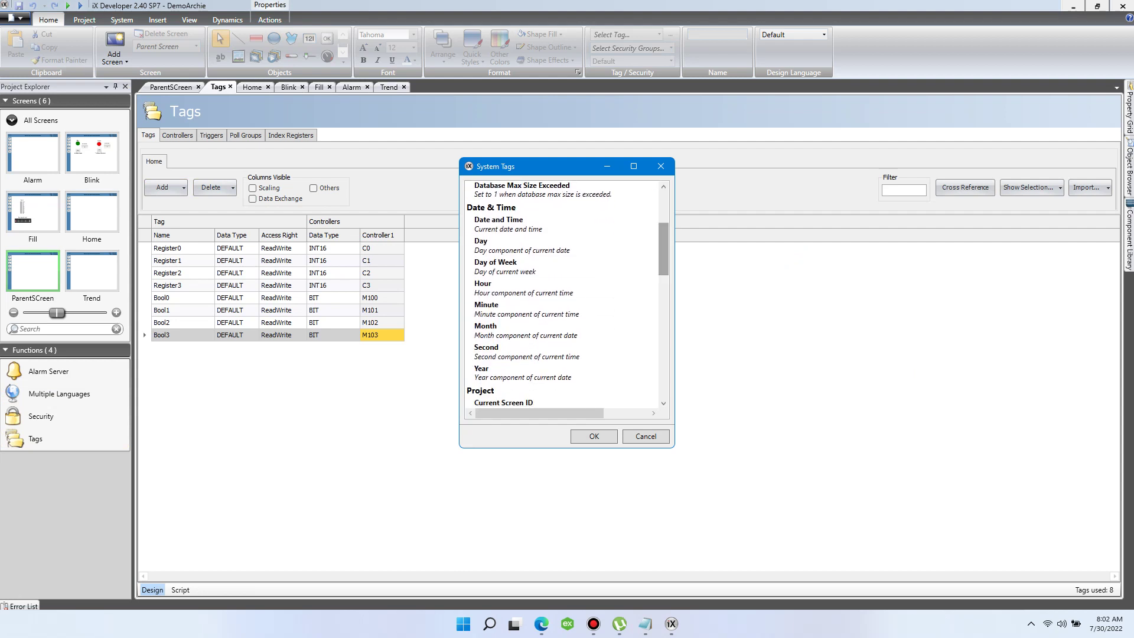
pyautogui.click(519, 351)
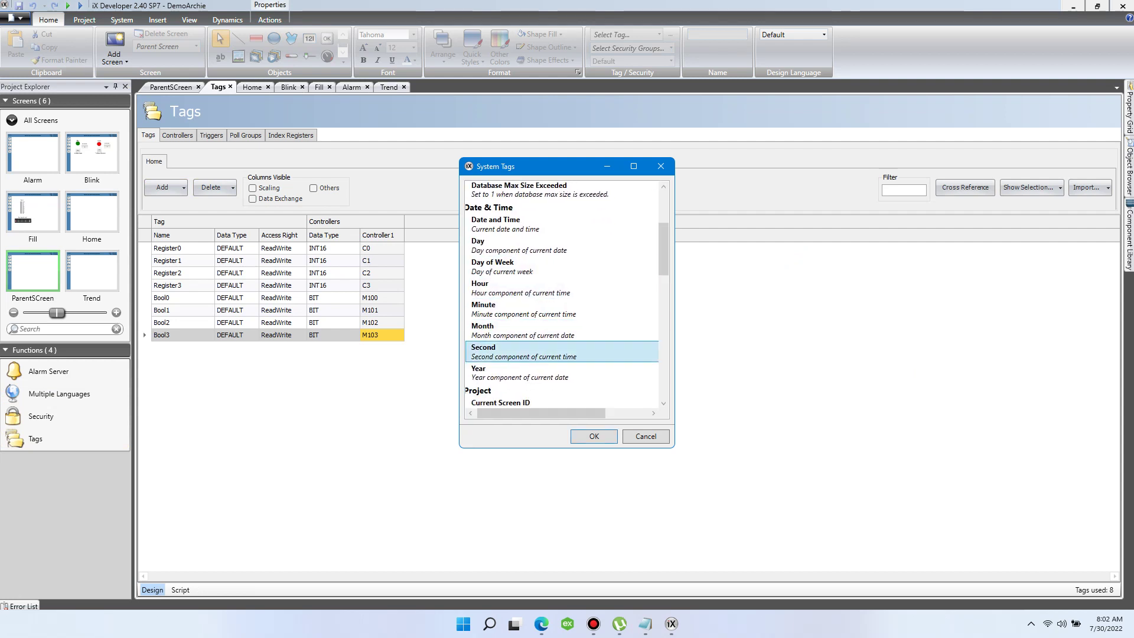
pyautogui.press('Return')
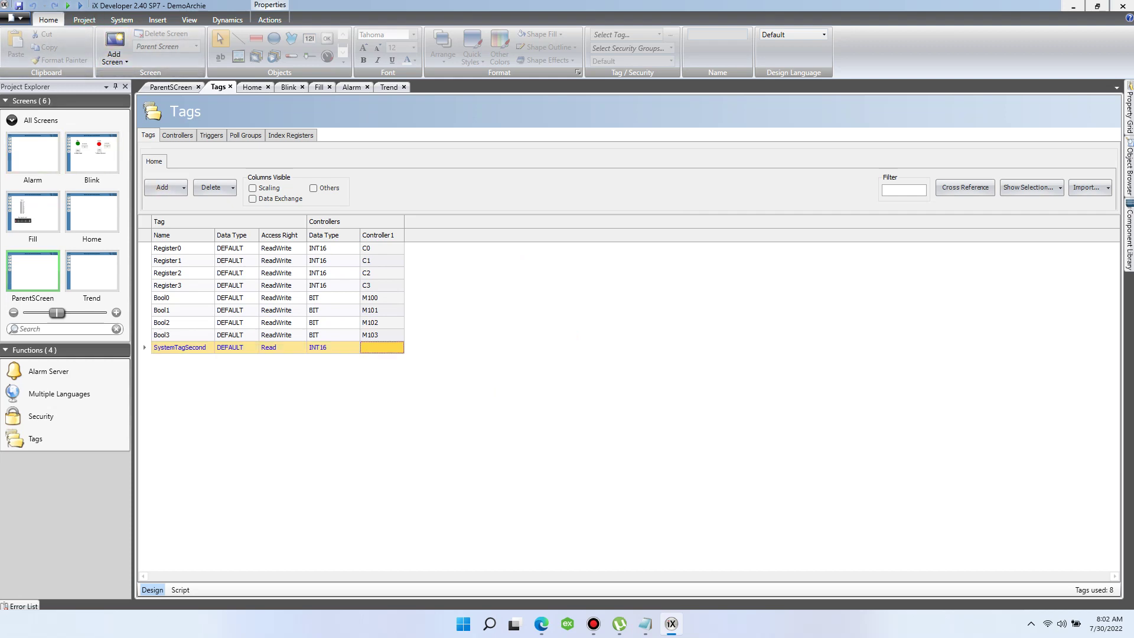
pyautogui.click(319, 86)
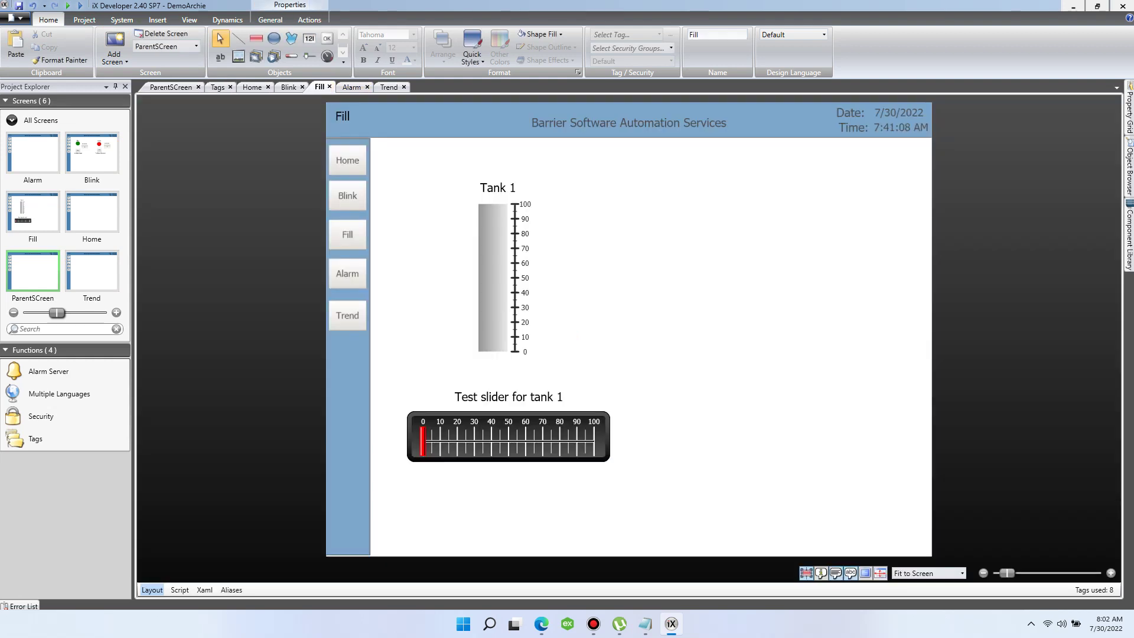
pyautogui.click(539, 436)
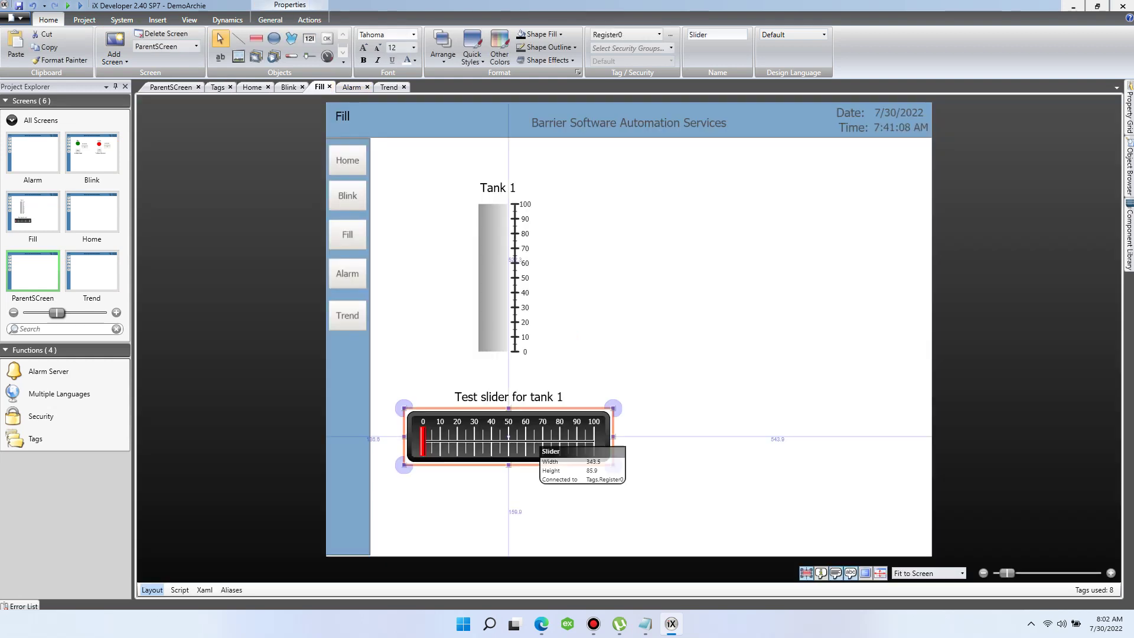
pyautogui.press('Delete')
pyautogui.click(509, 396)
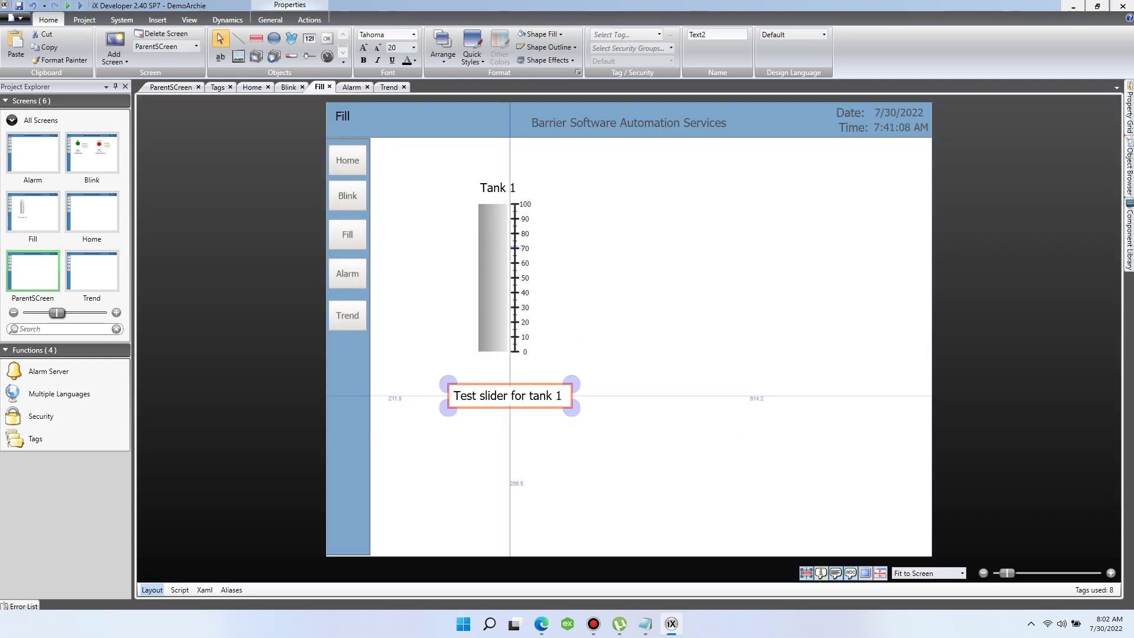
pyautogui.hotkey('ctrl', 'z')
pyautogui.press('Escape')
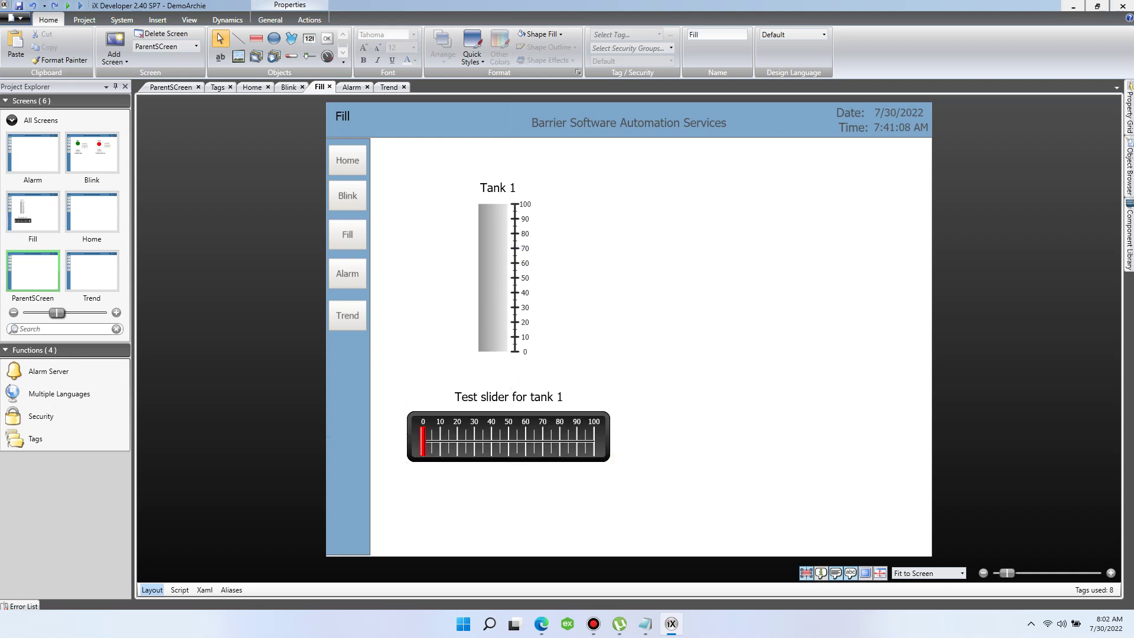
# Step: Add an analog numeric box between Tank 1 and the test slider label, and link it to SystemTagSecond
pyautogui.click(308, 39)
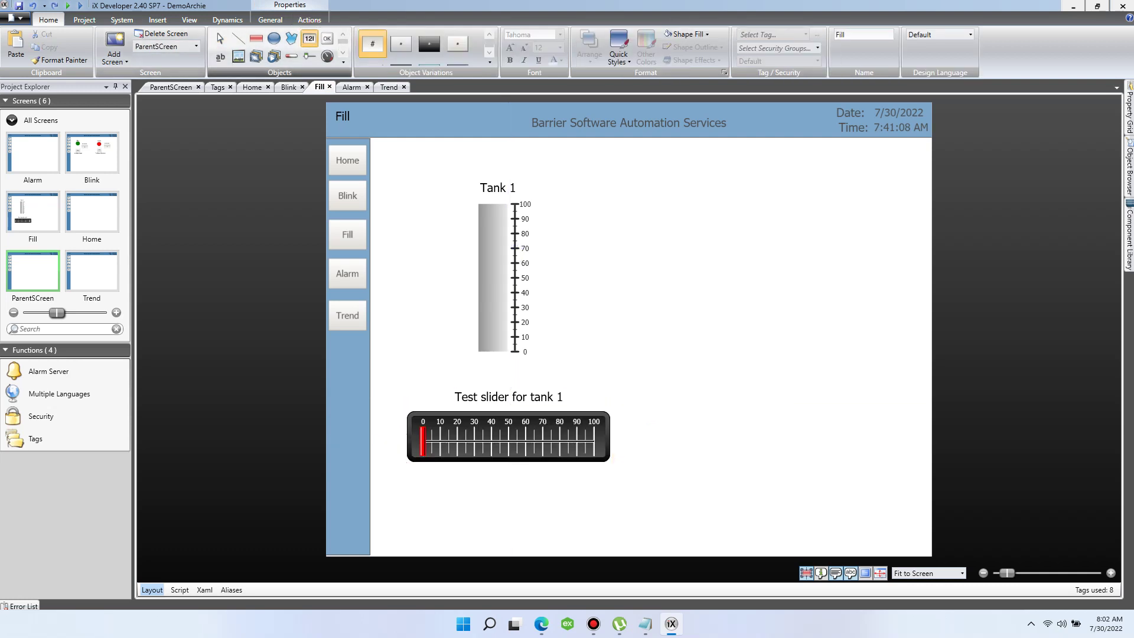
pyautogui.moveTo(455, 356); pyautogui.dragTo(542, 381)
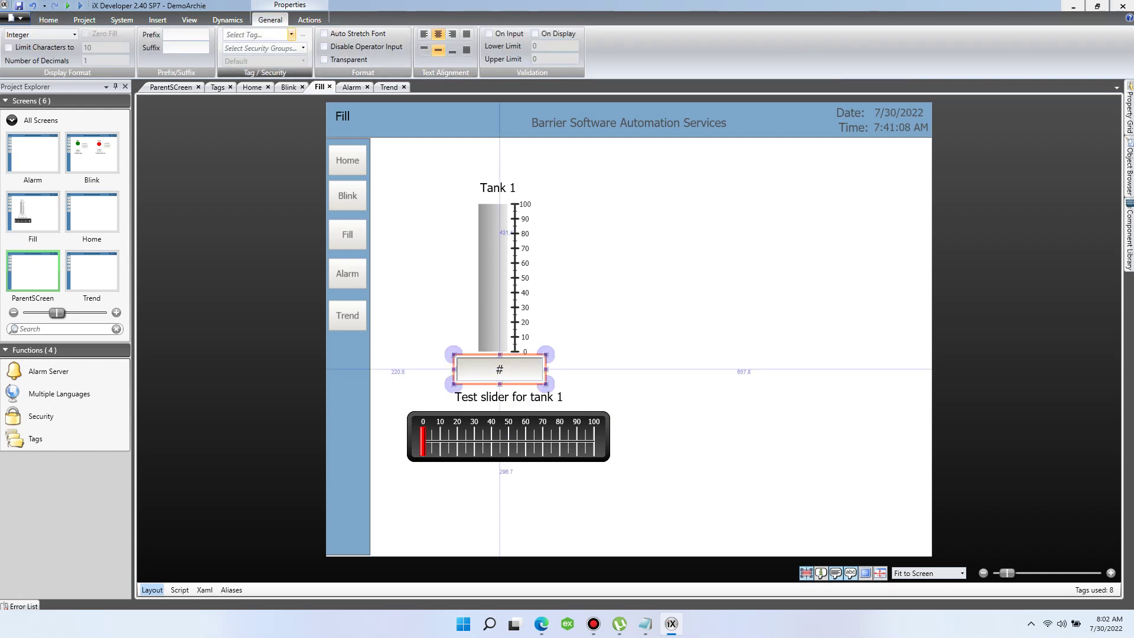
pyautogui.click(291, 34)
pyautogui.doubleClick(258, 191)
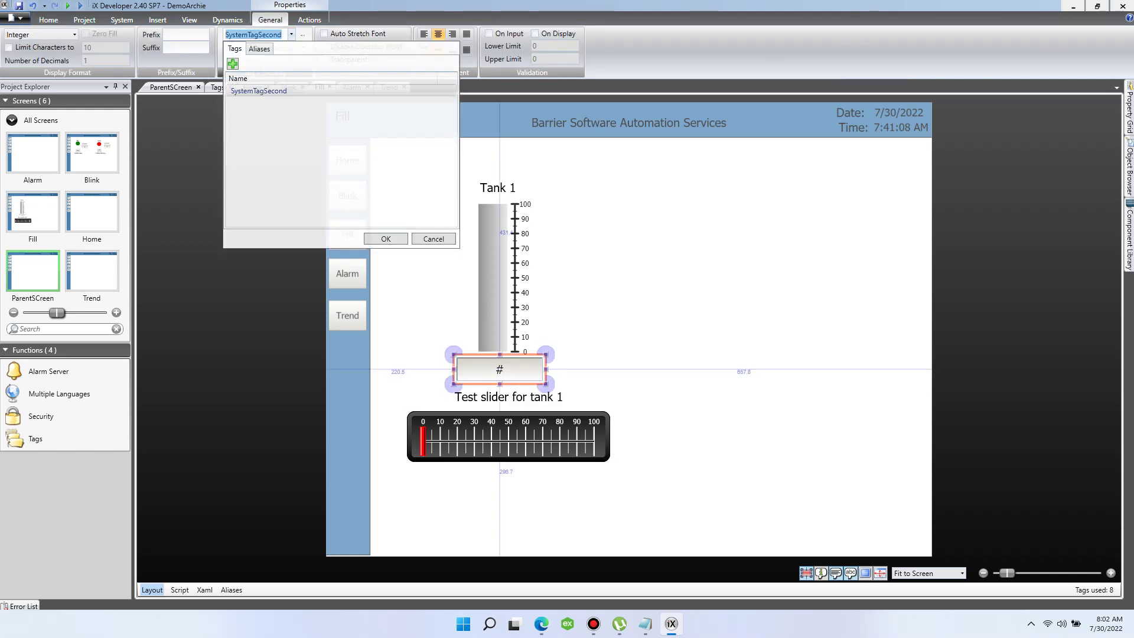
pyautogui.press('Return')
# Step: Link the Tank 1 level bar to the SystemTagSecond tag instead of Register0
pyautogui.click(493, 278)
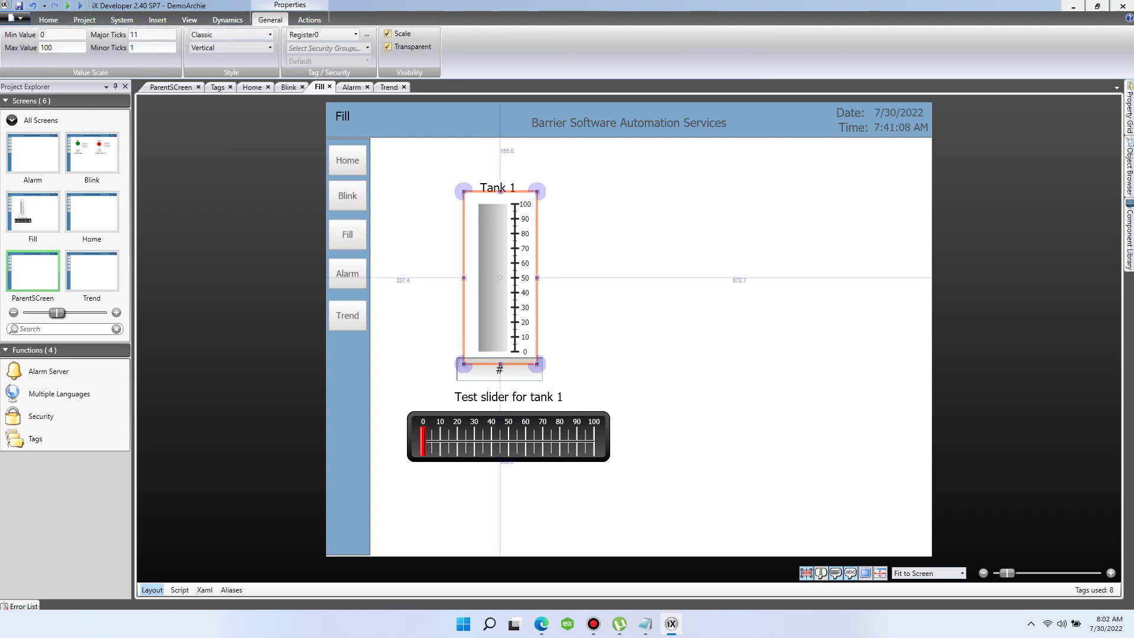
pyautogui.click(356, 34)
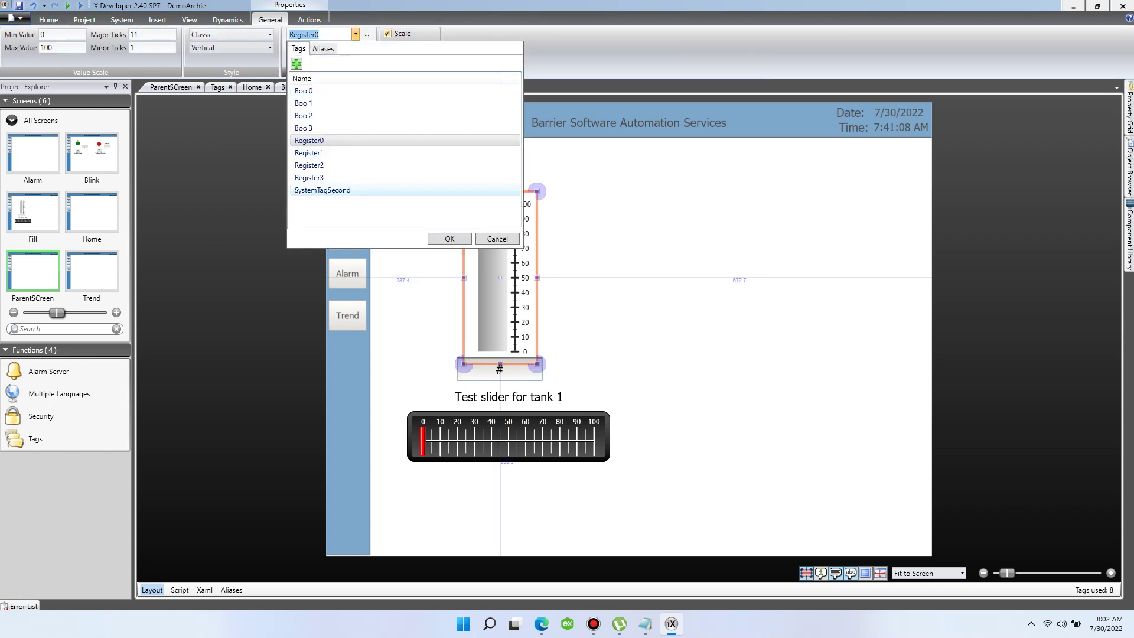
pyautogui.doubleClick(322, 190)
pyautogui.press('Escape')
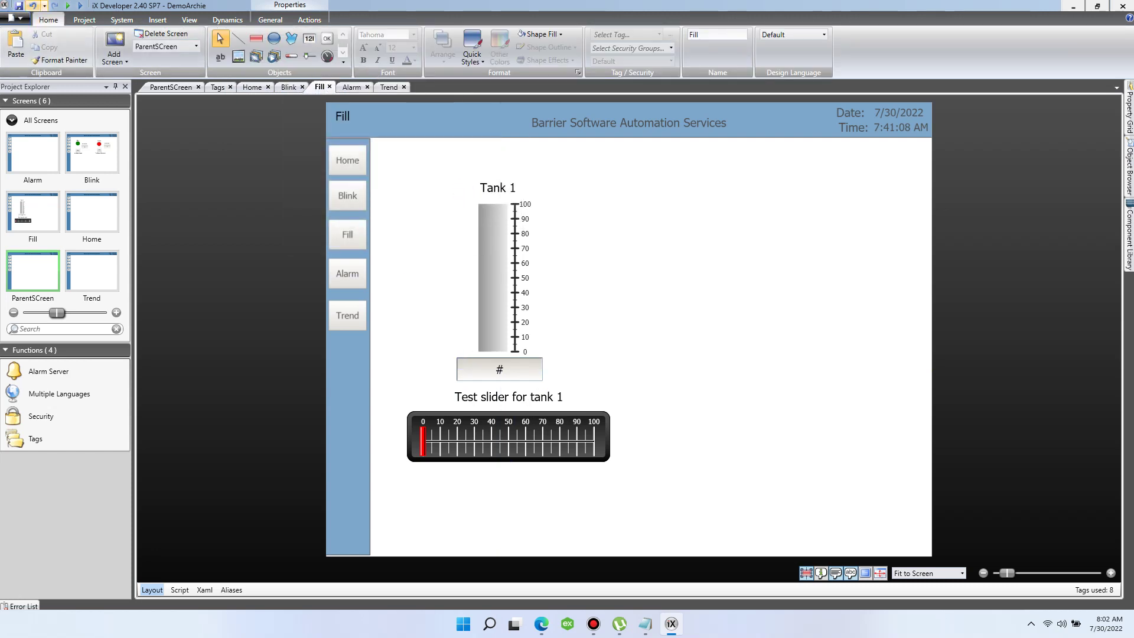
# Step: Save the project, simulate it to check the Tank 1 fill driven by the seconds tag, and close the simulation
pyautogui.hotkey('ctrl', 's')
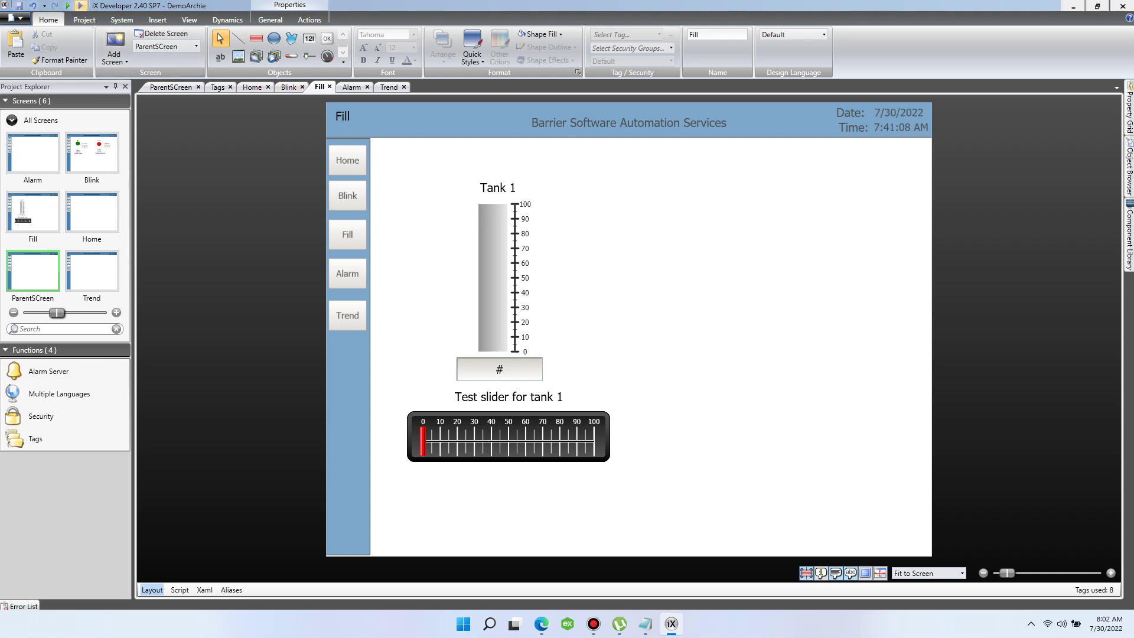
pyautogui.click(81, 6)
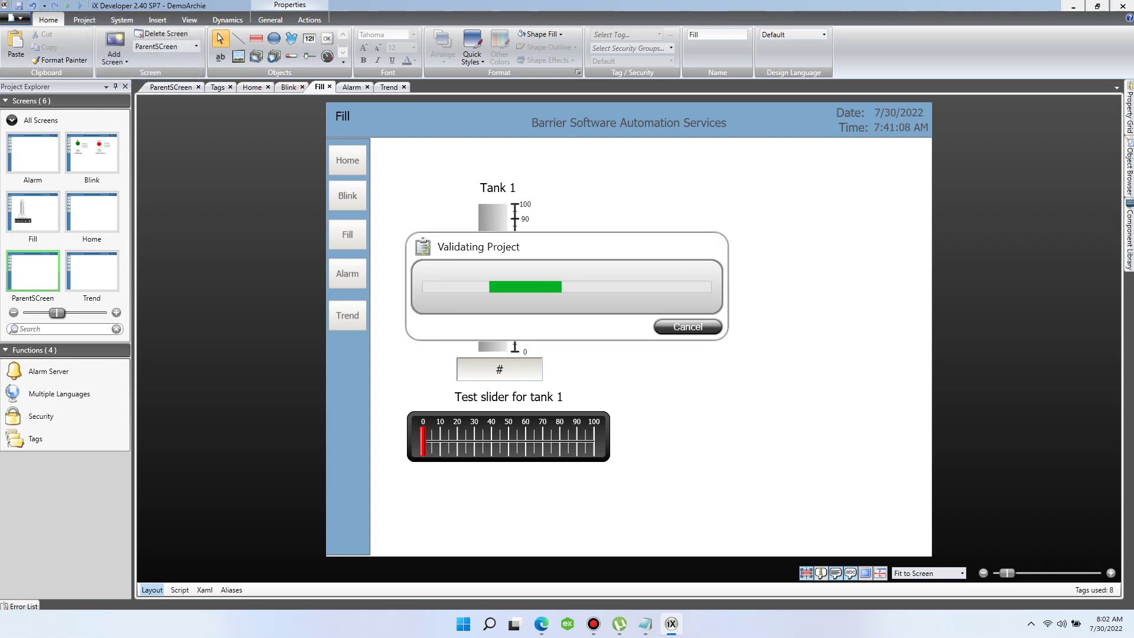
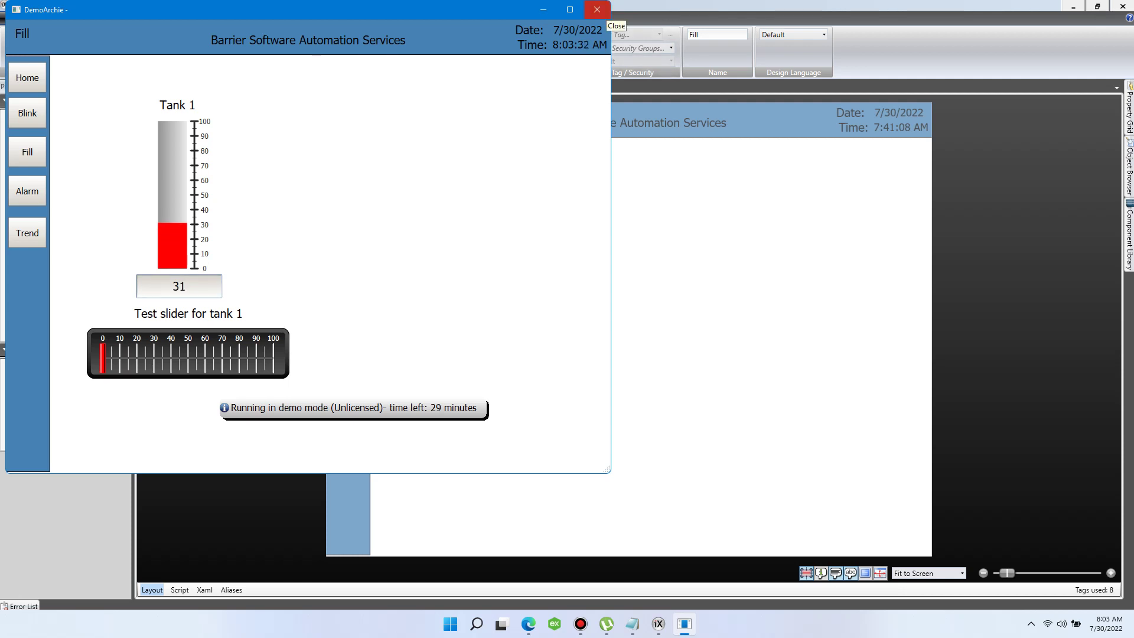
pyautogui.click(598, 10)
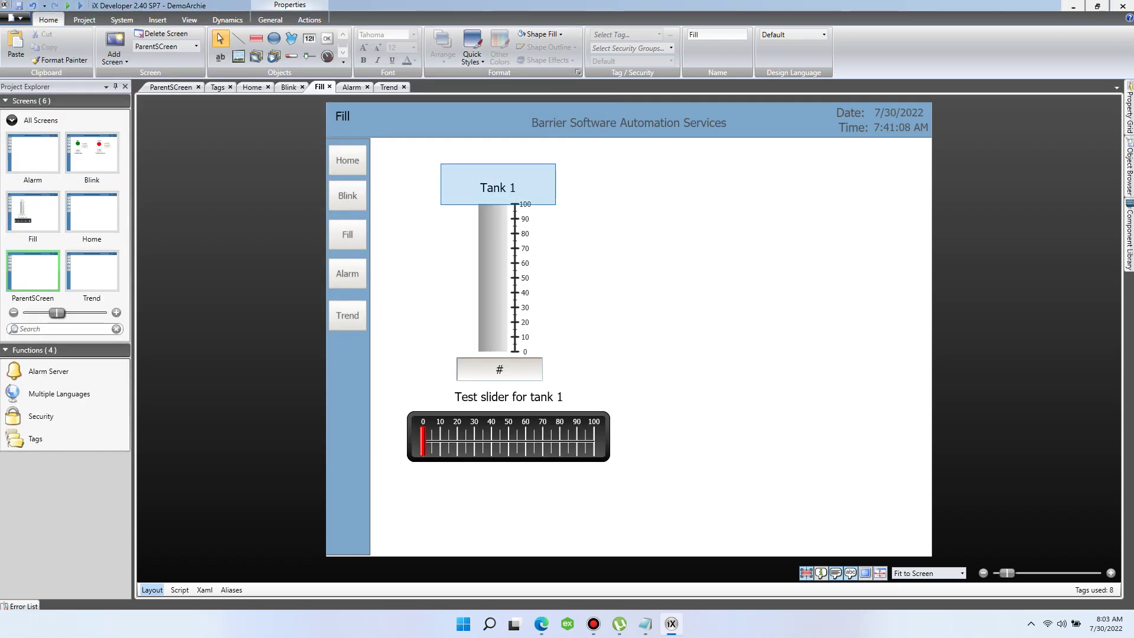
# Step: Copy the Tank 1 label into the empty area beside the tank and change the copy's text to Read
pyautogui.click(496, 187)
pyautogui.hotkey('ctrl', 'c')
pyautogui.hotkey('ctrl', 'v')
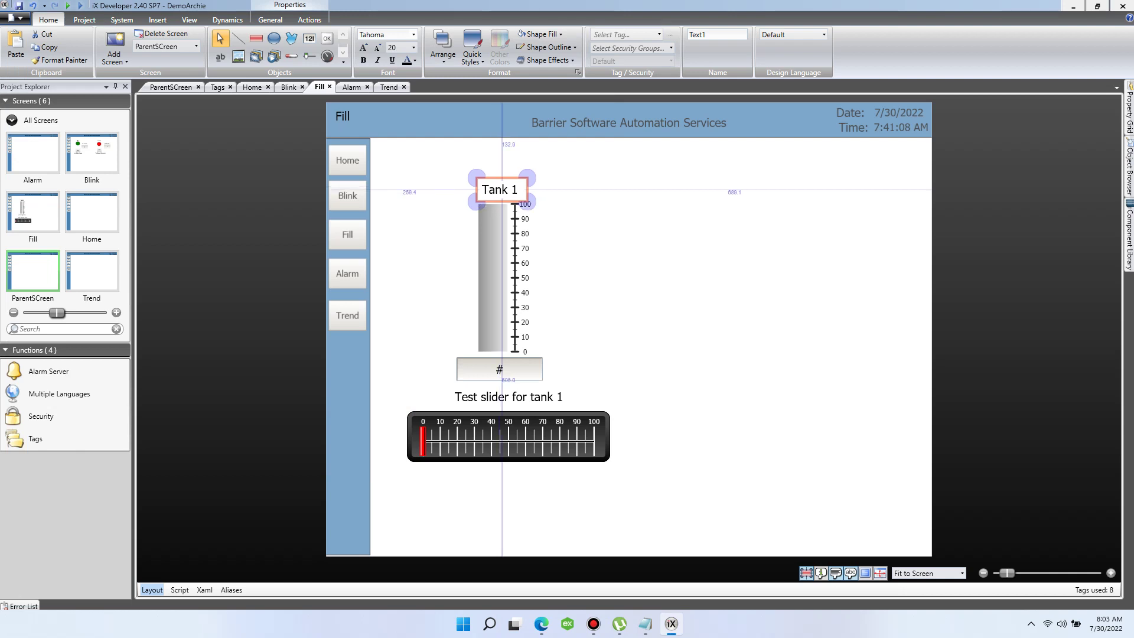
pyautogui.moveTo(500, 189); pyautogui.dragTo(692, 189)
pyautogui.doubleClick(691, 189)
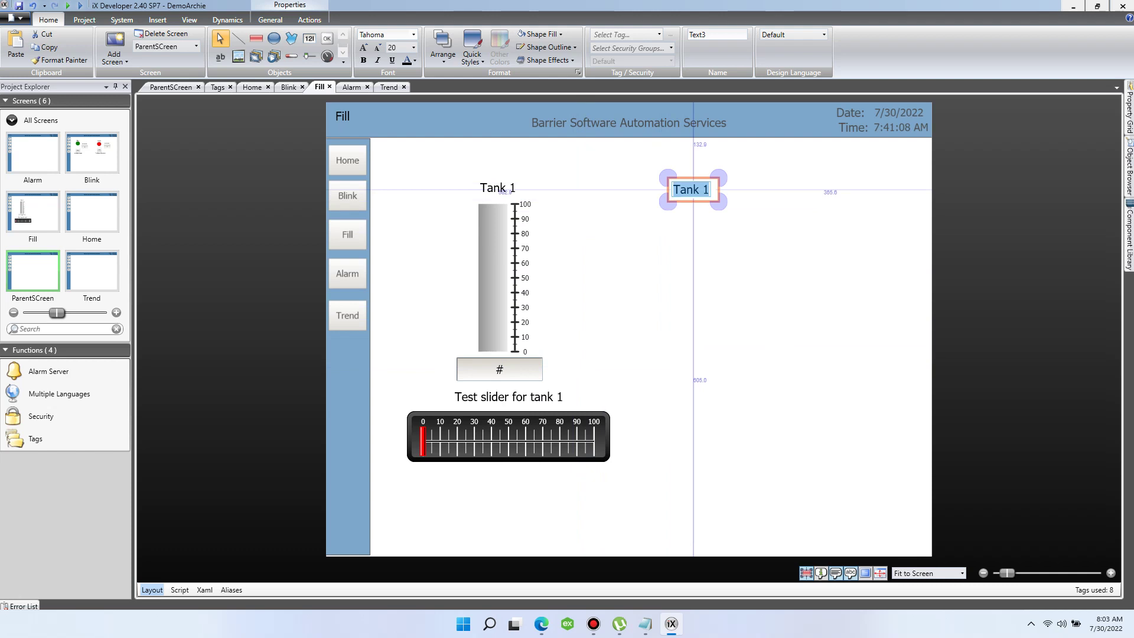
pyautogui.write('Read')
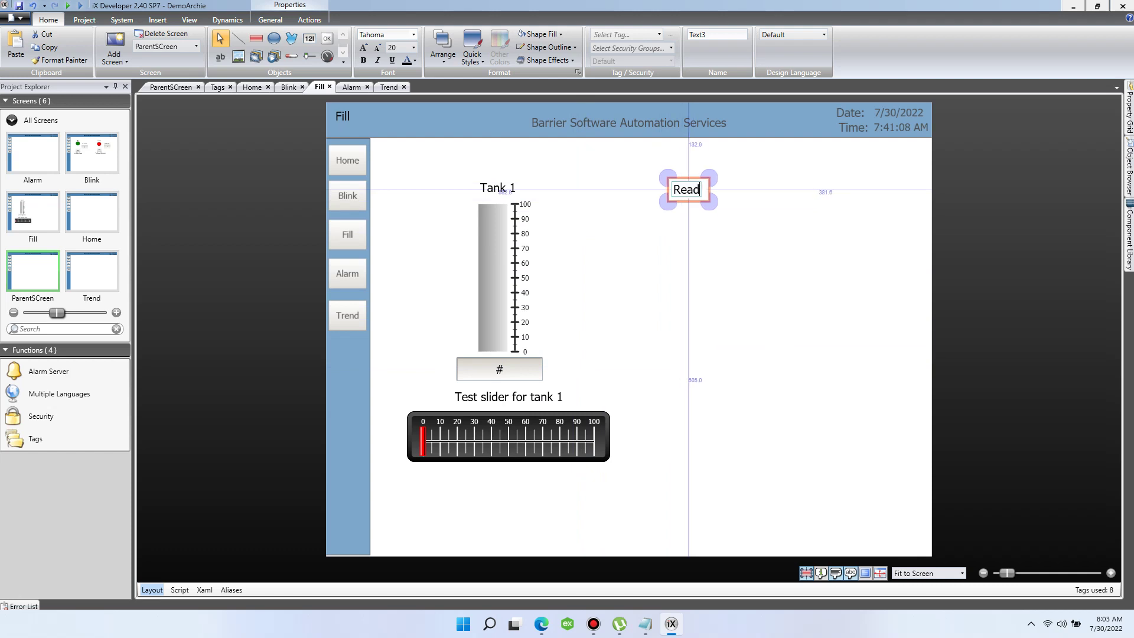
pyautogui.press('Escape')
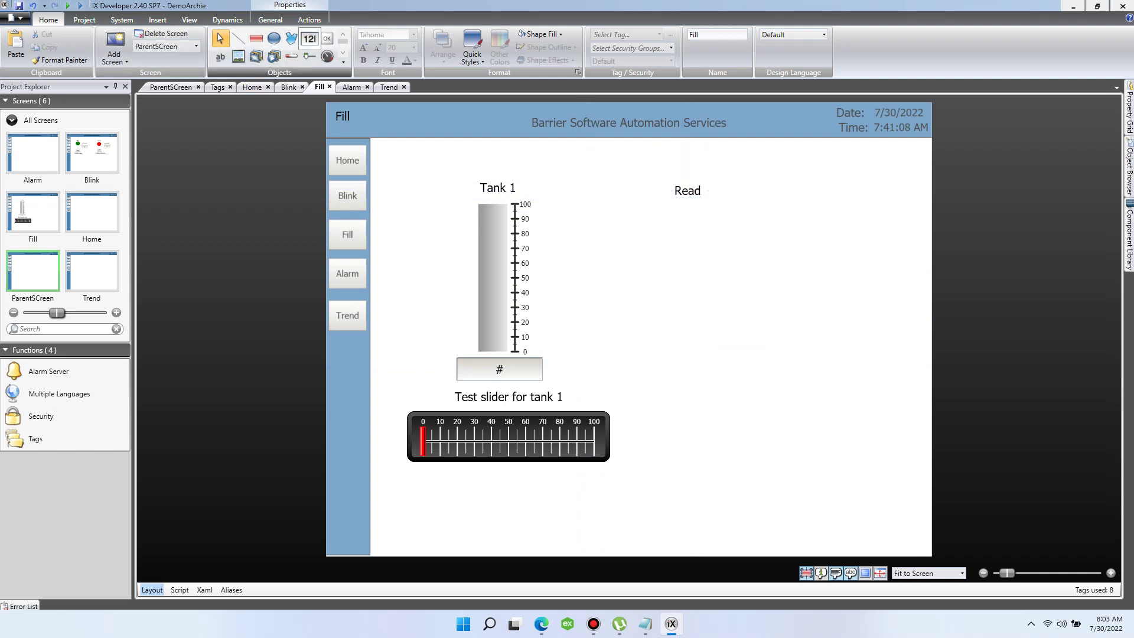
# Step: Add an analog numeric box about 164 by 77 under the Read label, link it to Register0, make it read only, and save
pyautogui.click(309, 38)
pyautogui.moveTo(649, 202); pyautogui.dragTo(743, 248)
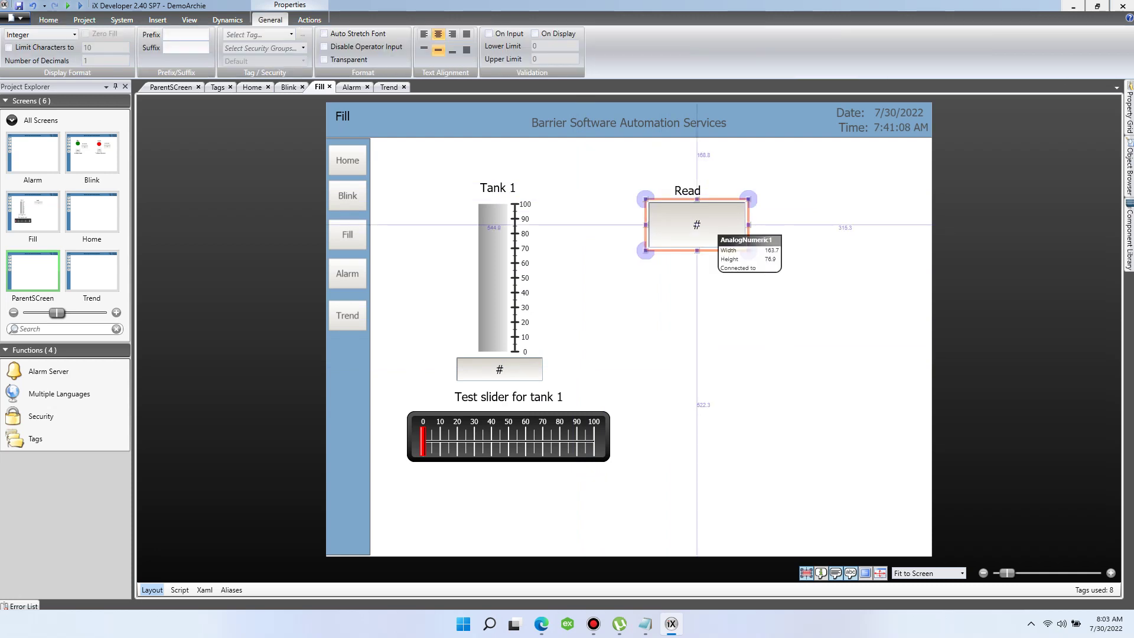
pyautogui.click(291, 34)
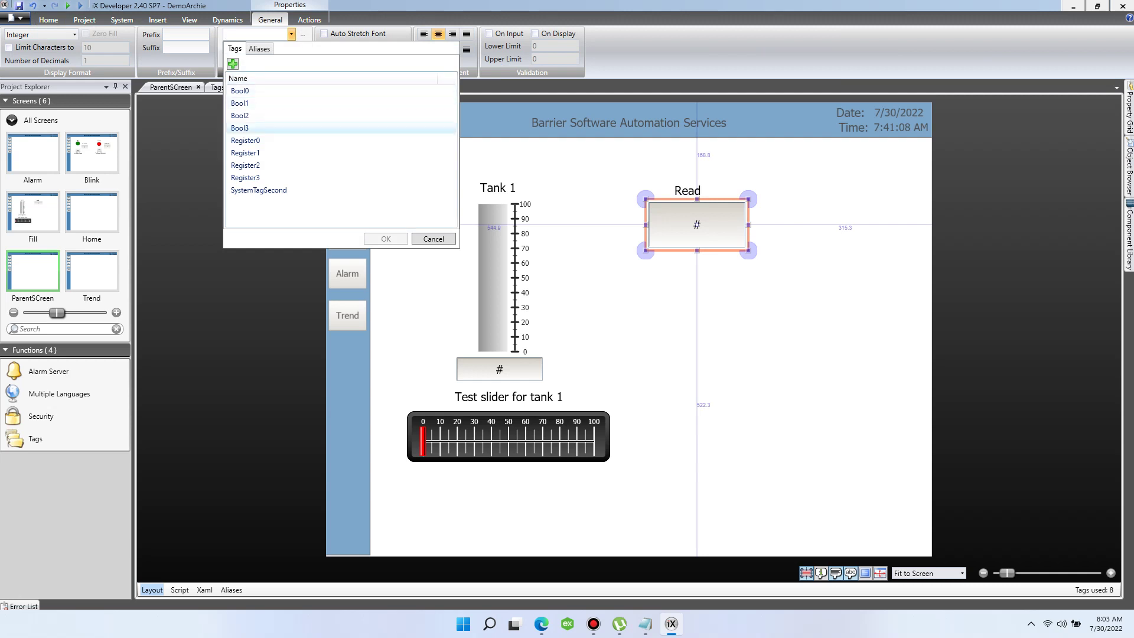
pyautogui.doubleClick(245, 139)
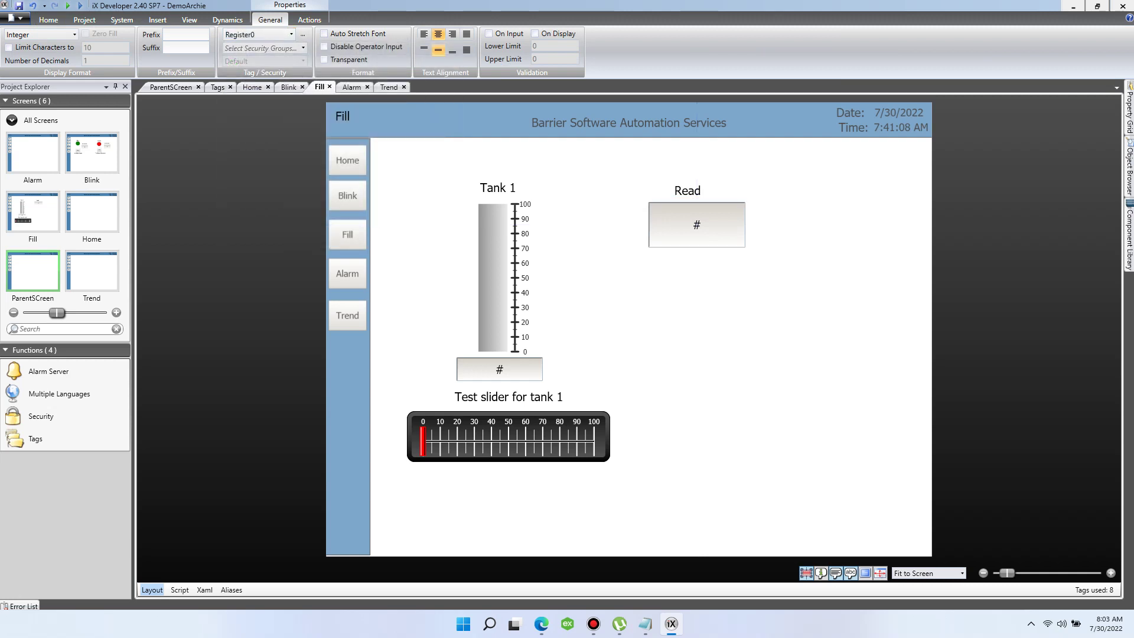
pyautogui.click(697, 224)
pyautogui.moveTo(1128, 108)
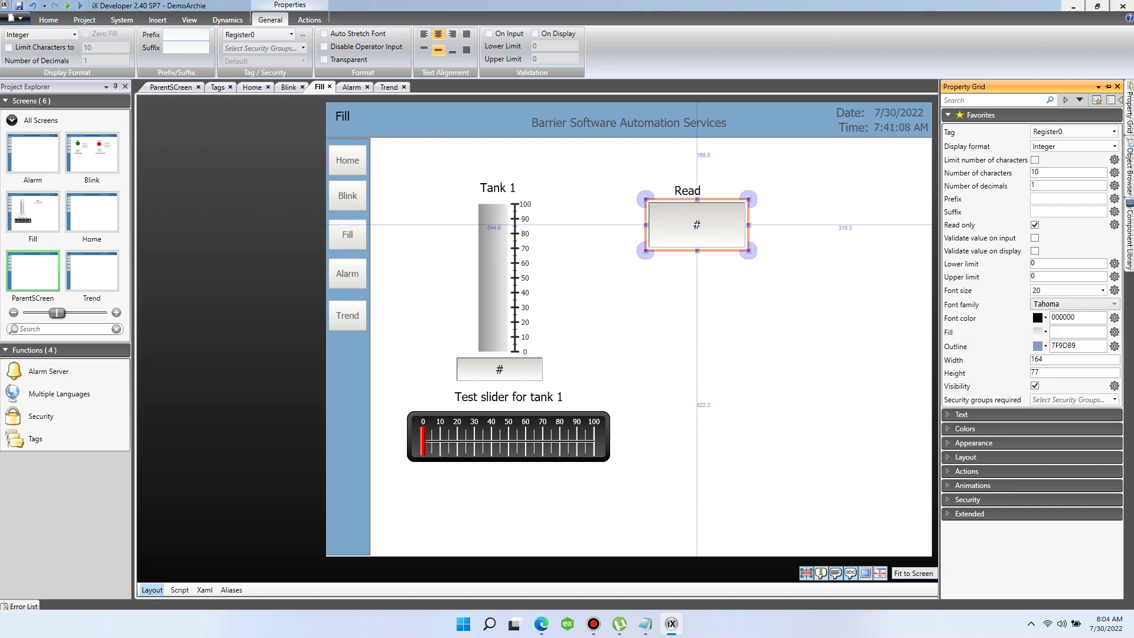
pyautogui.press('Escape')
pyautogui.hotkey('ctrl', 's')
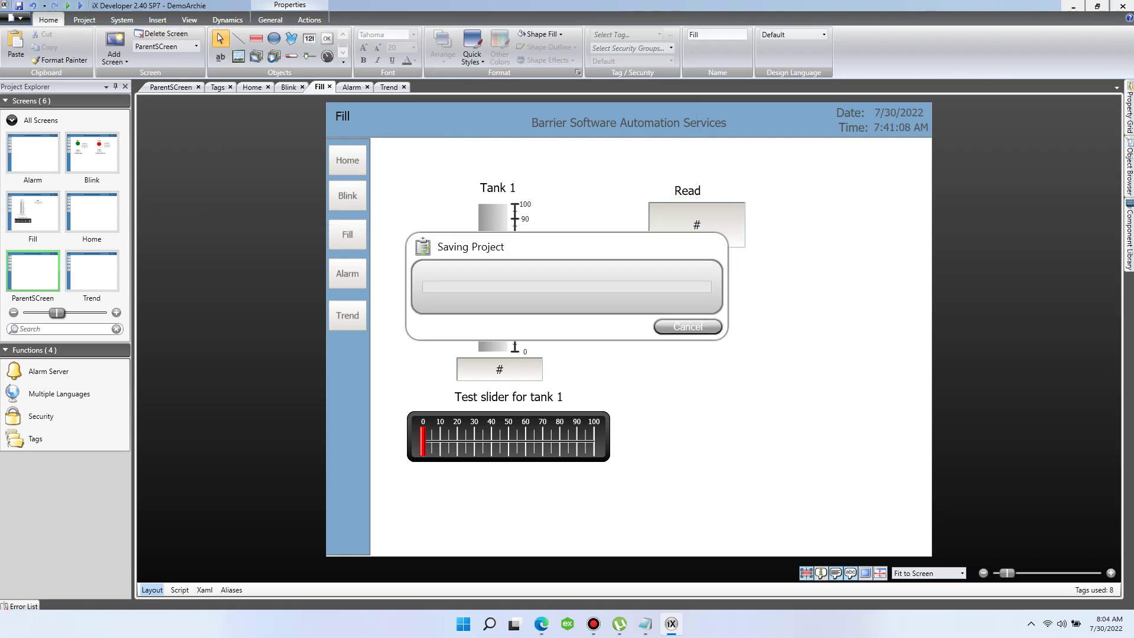
# Step: Duplicate the Read label and its numeric box directly below the originals, and change the copied label's text to Write
pyautogui.click(697, 224)
pyautogui.moveTo(496, 277)
pyautogui.mouseDown()
pyautogui.moveTo(560, 263)
pyautogui.moveTo(498, 275)
pyautogui.mouseUp()
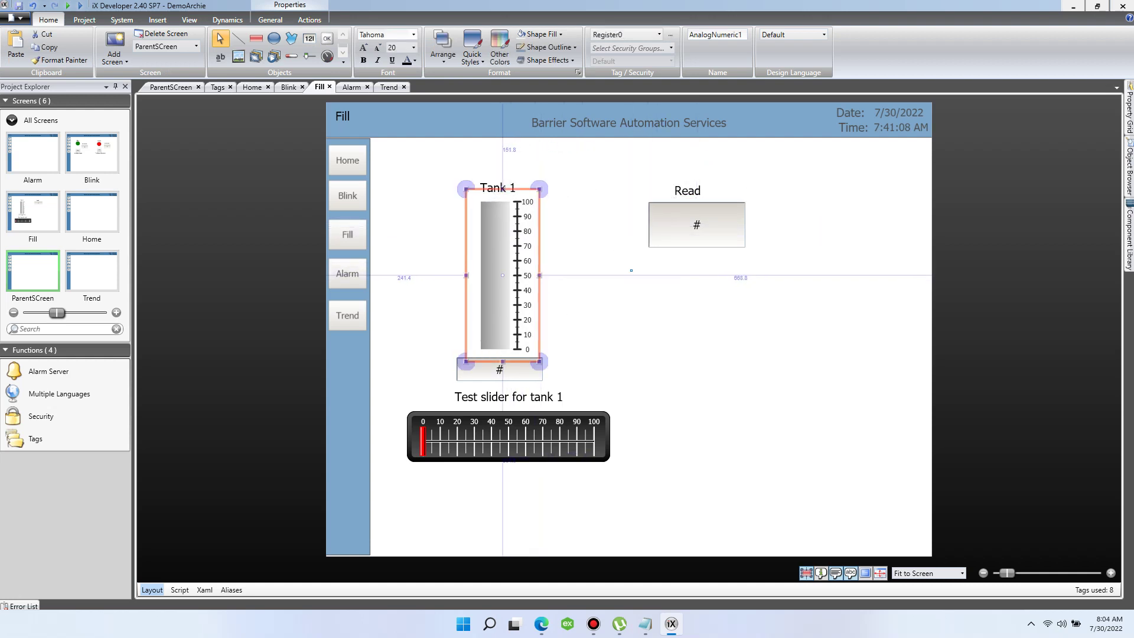
pyautogui.moveTo(603, 410); pyautogui.dragTo(761, 348)
pyautogui.moveTo(610, 276); pyautogui.dragTo(807, 166)
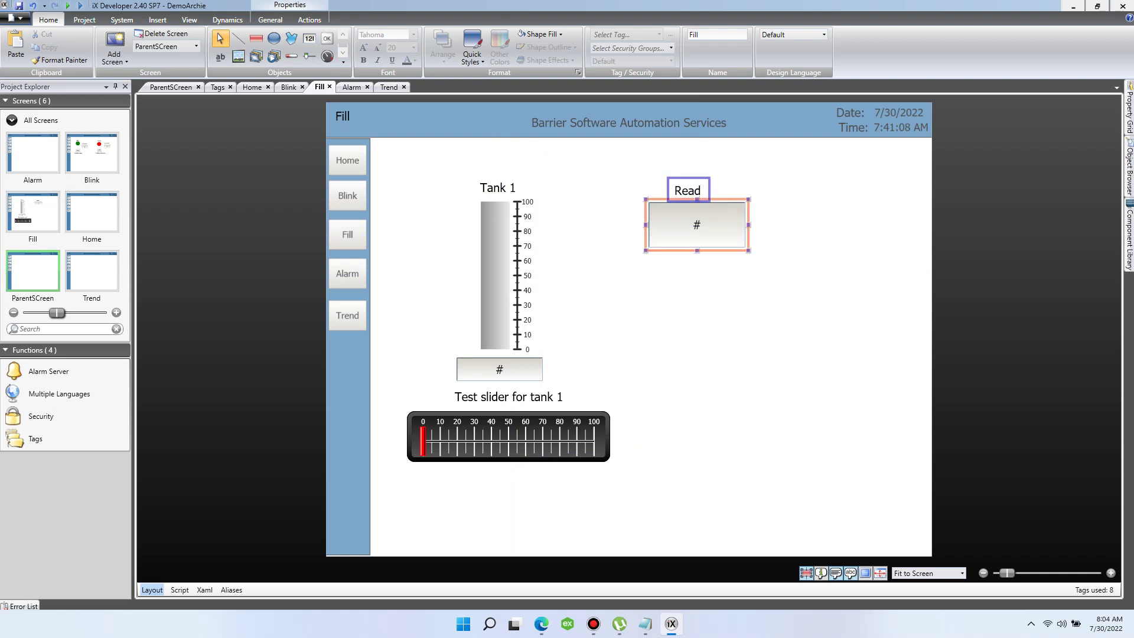
pyautogui.moveTo(697, 224); pyautogui.dragTo(695, 315)
pyautogui.click(677, 286)
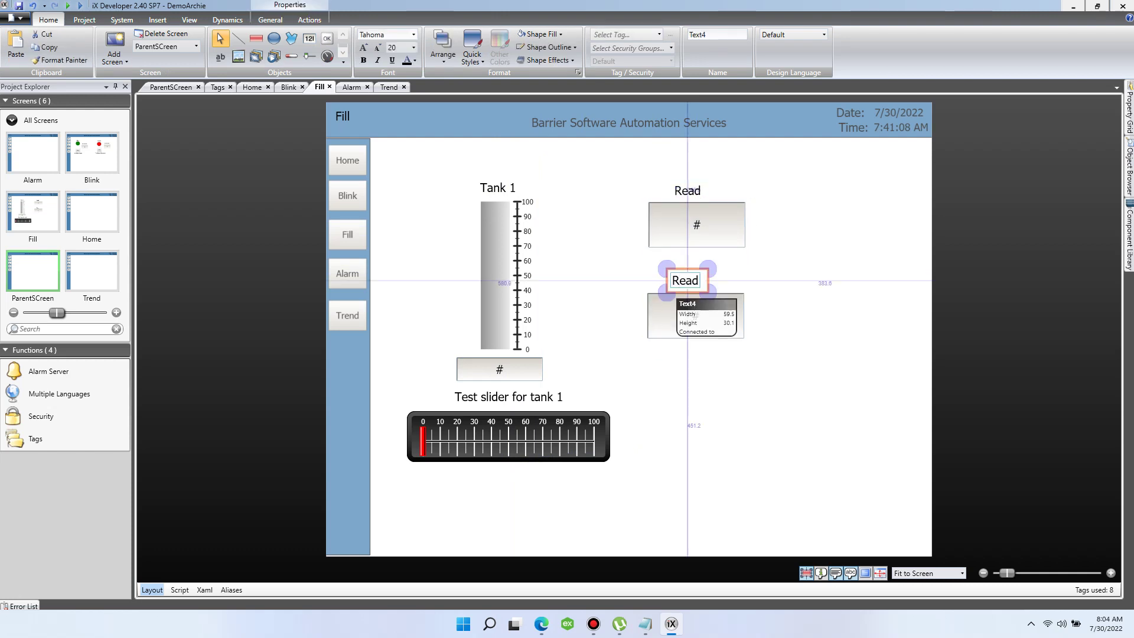
pyautogui.click(676, 282)
pyautogui.hotkey('ctrl', 'a')
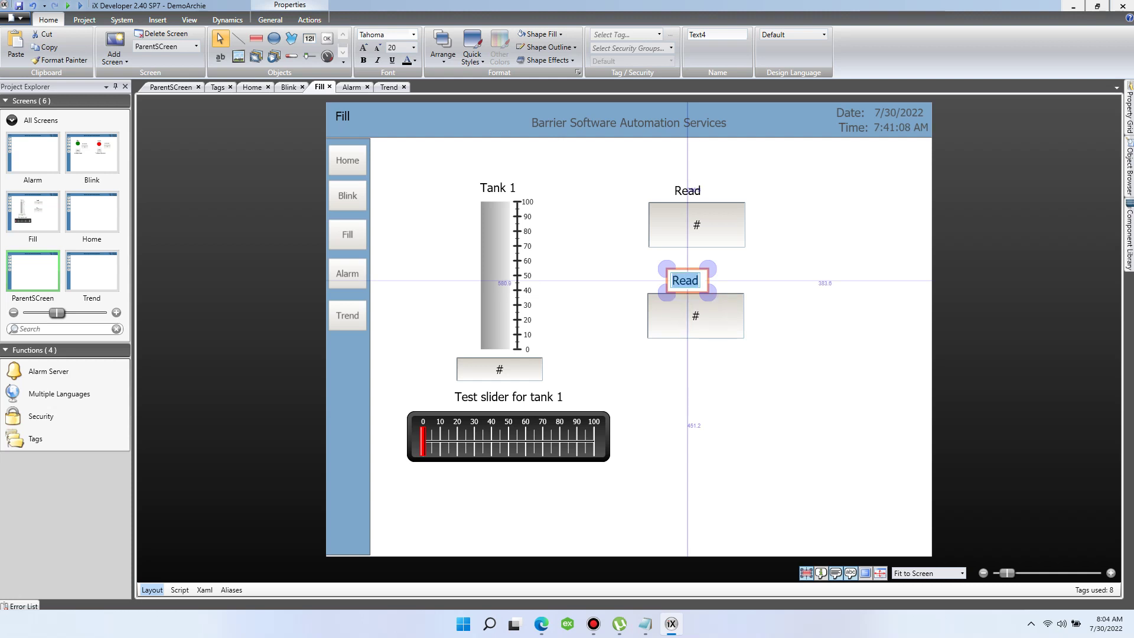
pyautogui.write('Write')
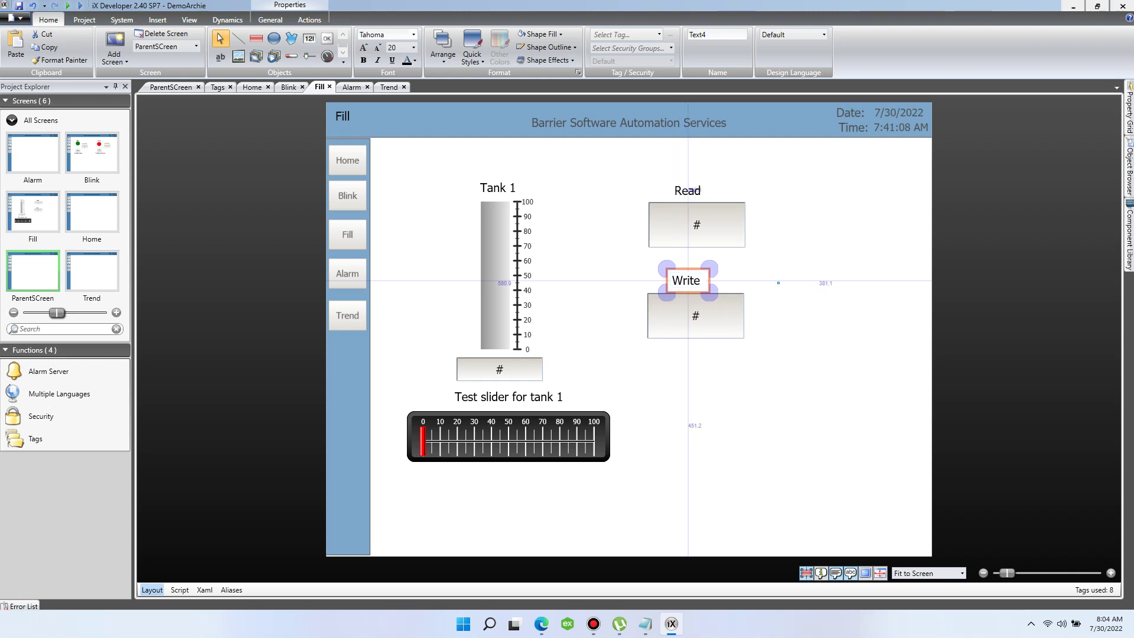
# Step: Turn off Read only for the numeric box under the Write label and save the project
pyautogui.click(709, 319)
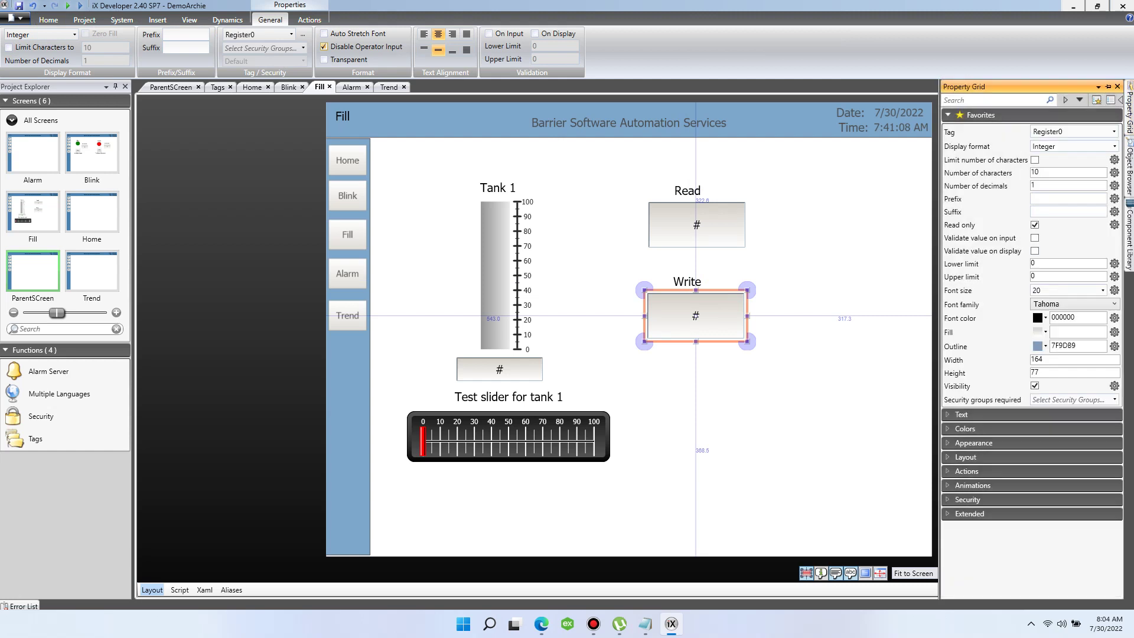
pyautogui.click(826, 266)
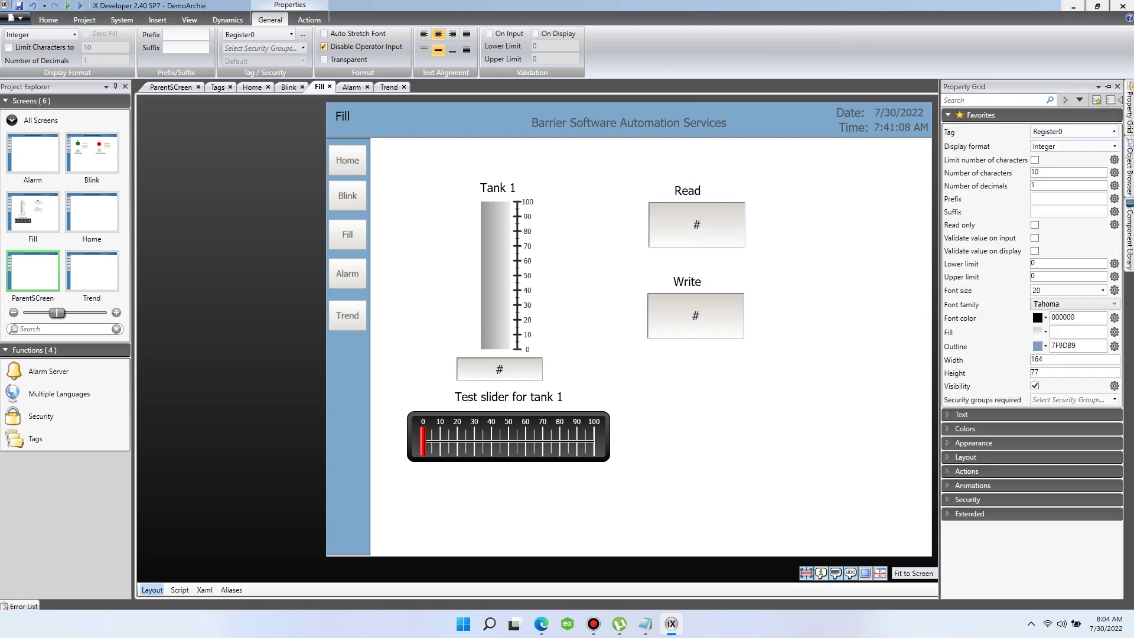
pyautogui.click(19, 6)
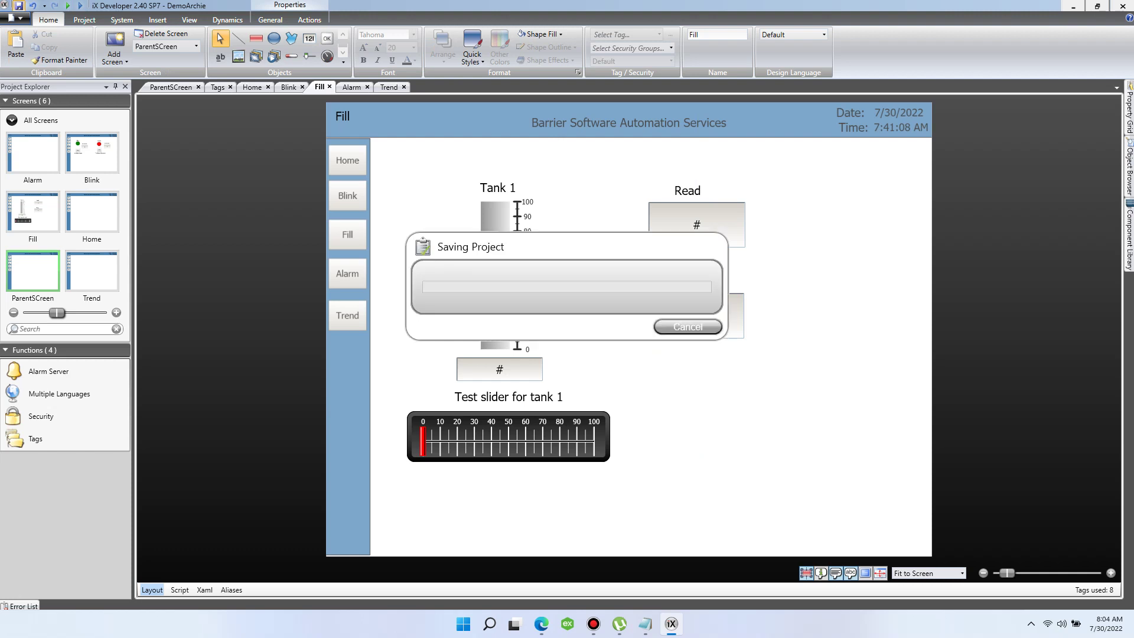
# Step: Simulate the project and enter 52 in the Fill screen's Write box
pyautogui.click(84, 20)
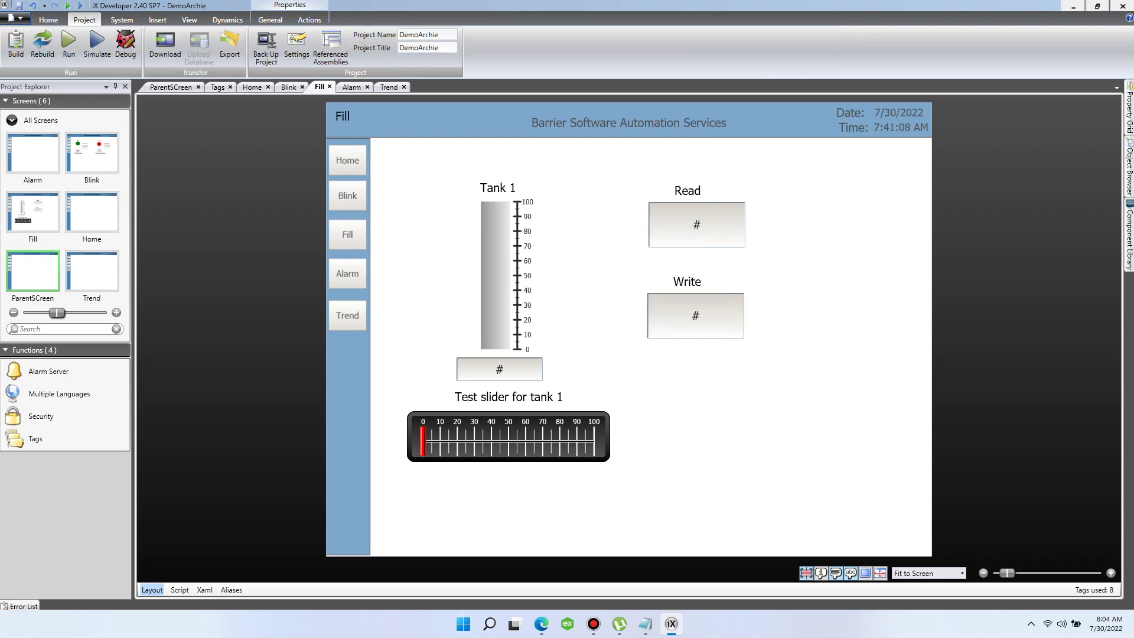
pyautogui.click(80, 6)
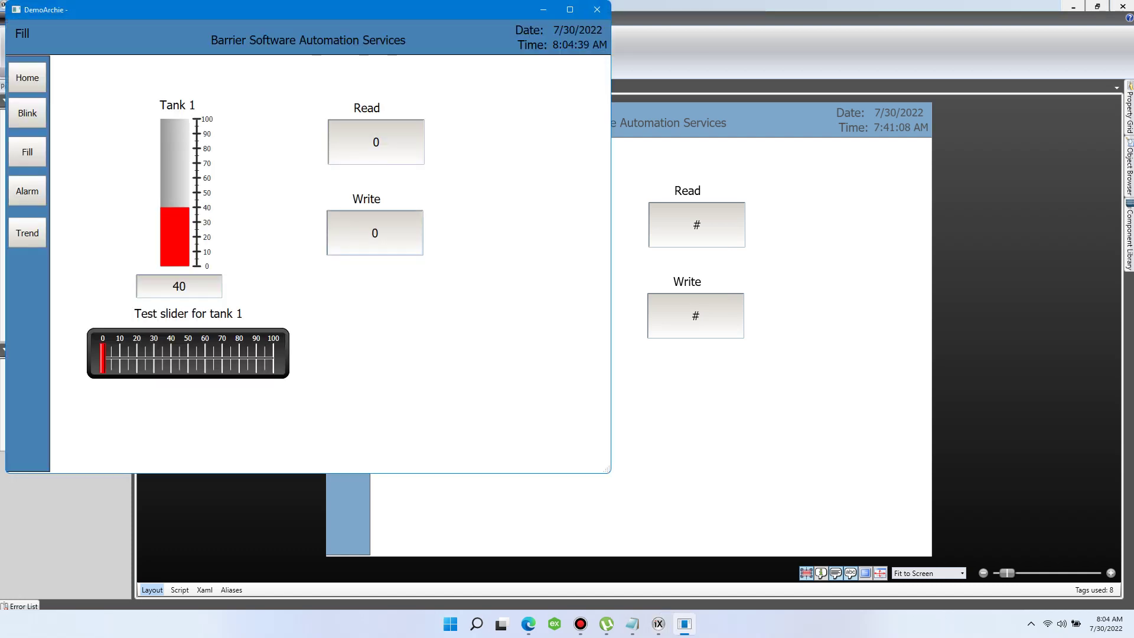
pyautogui.click(374, 233)
pyautogui.press('Escape')
pyautogui.click(375, 232)
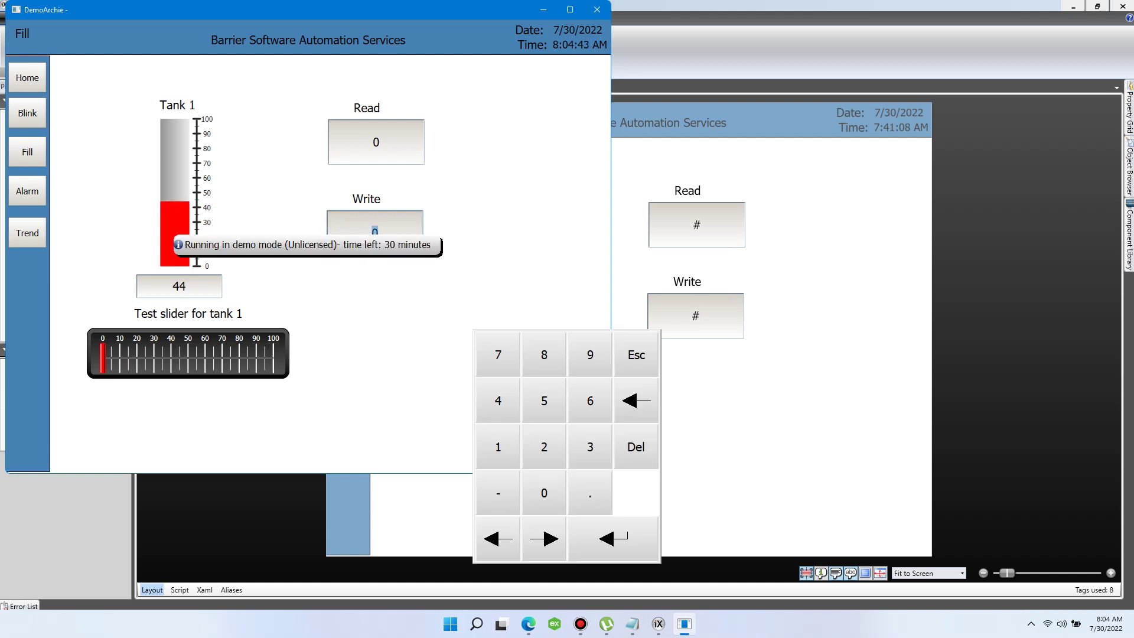
pyautogui.click(544, 400)
pyautogui.click(544, 447)
pyautogui.click(613, 539)
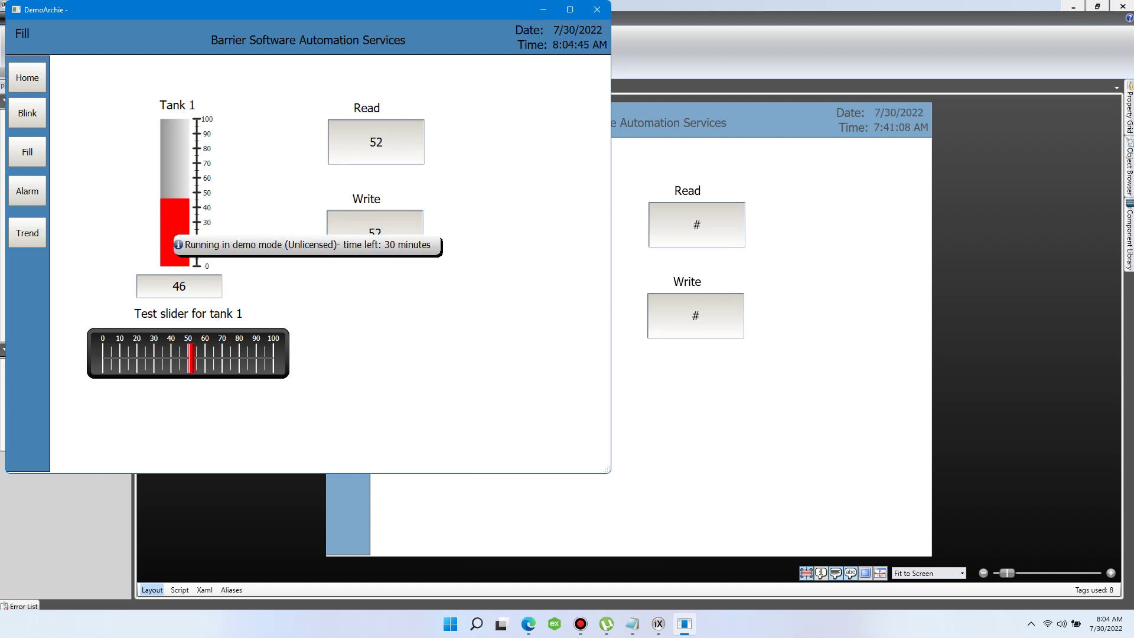
# Step: Test the running Fill screen's Write box further by entering 60, followed by 63
pyautogui.click(375, 223)
pyautogui.click(590, 400)
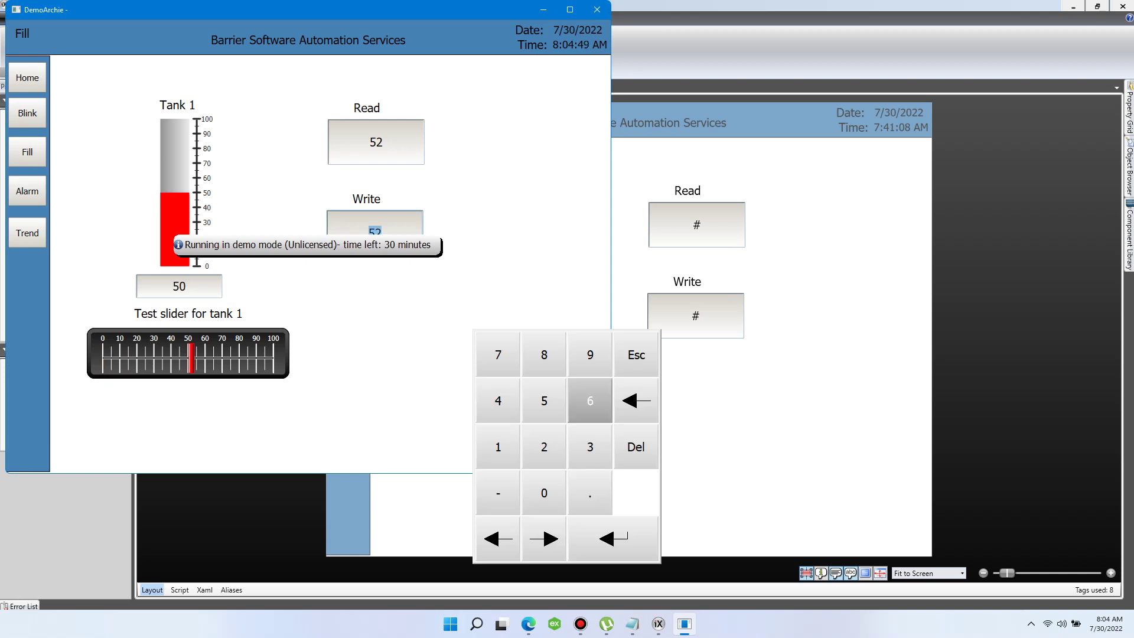
pyautogui.click(544, 493)
pyautogui.click(613, 539)
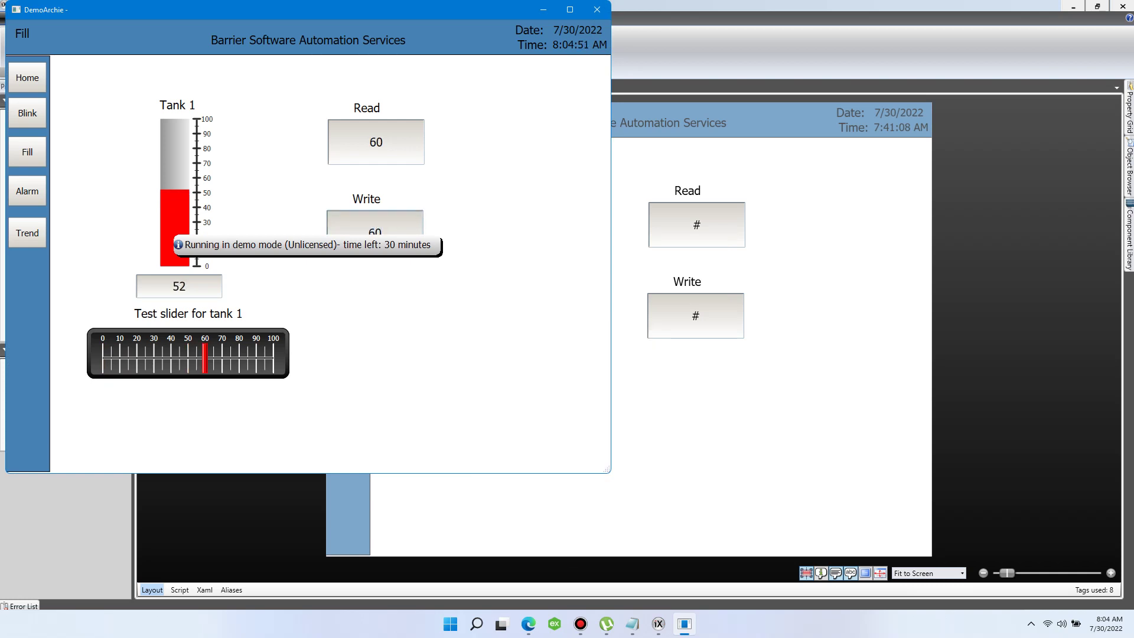
pyautogui.click(375, 223)
pyautogui.click(589, 400)
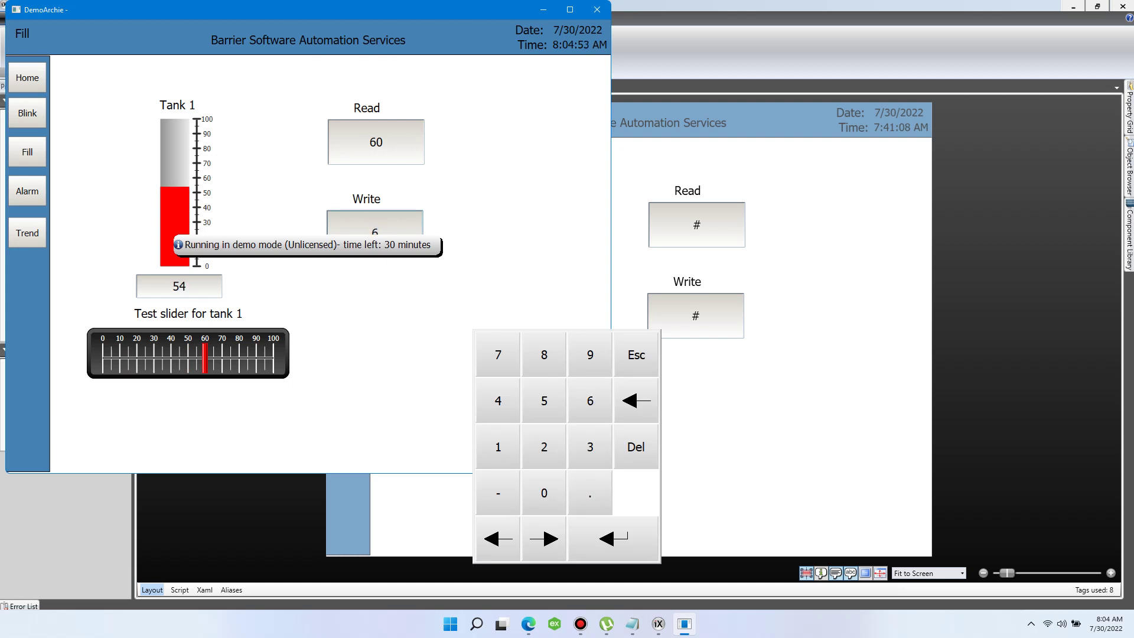
pyautogui.click(613, 539)
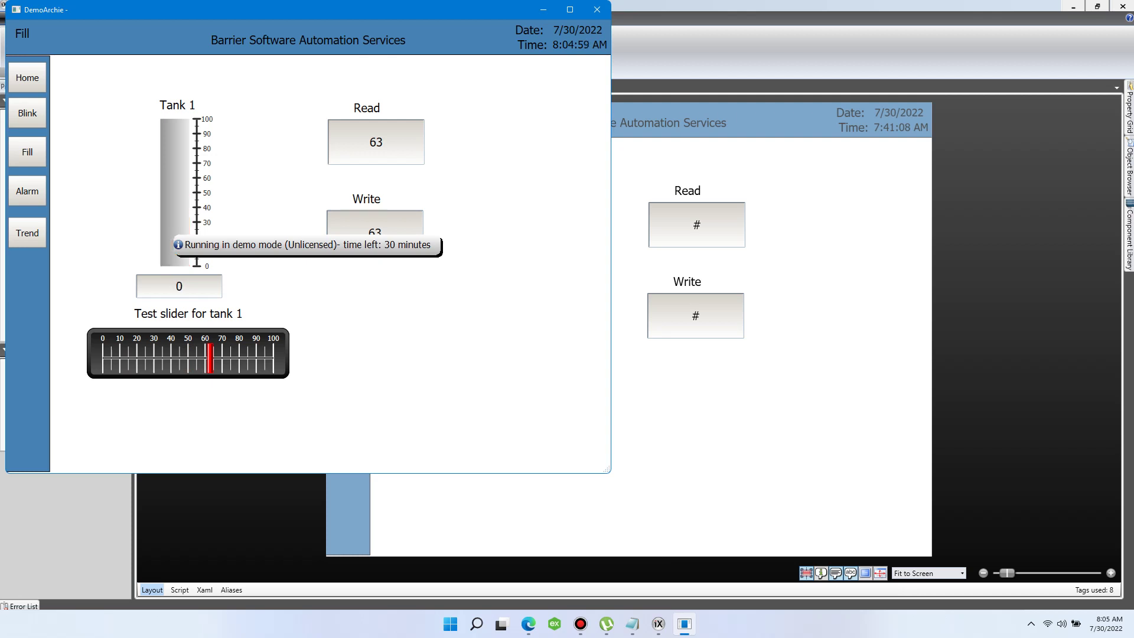
# Step: Test the running Fill screen by moving the tank 1 slider to 47 and entering 0 in the Write box, then minimize the simulation
pyautogui.moveTo(211, 358); pyautogui.dragTo(183, 357)
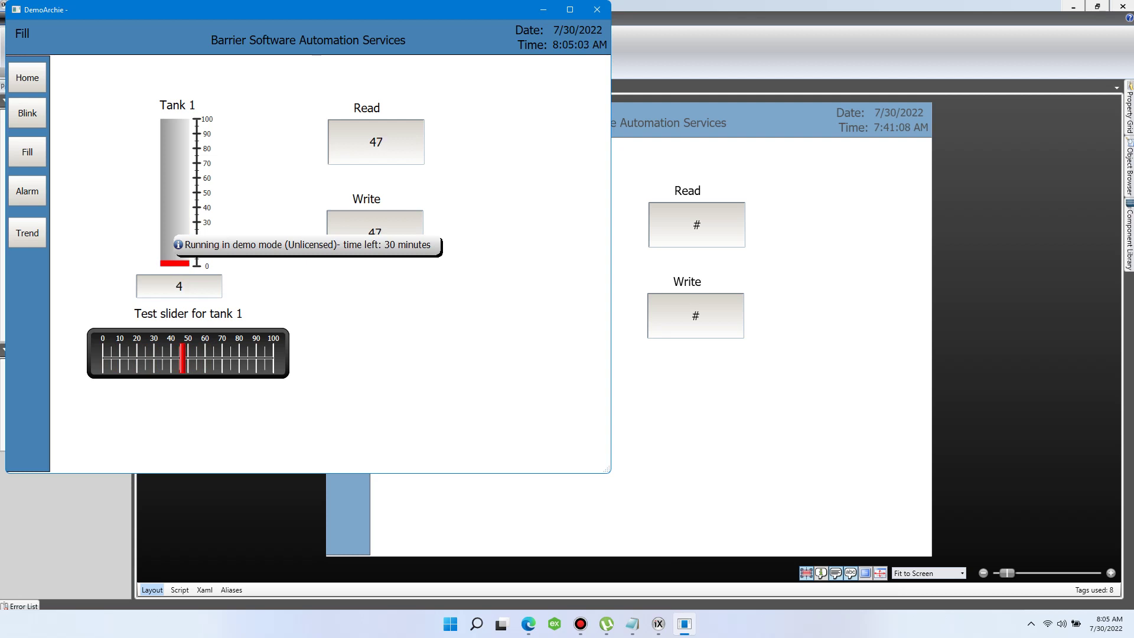
pyautogui.moveTo(307, 245); pyautogui.dragTo(265, 417)
pyautogui.click(374, 232)
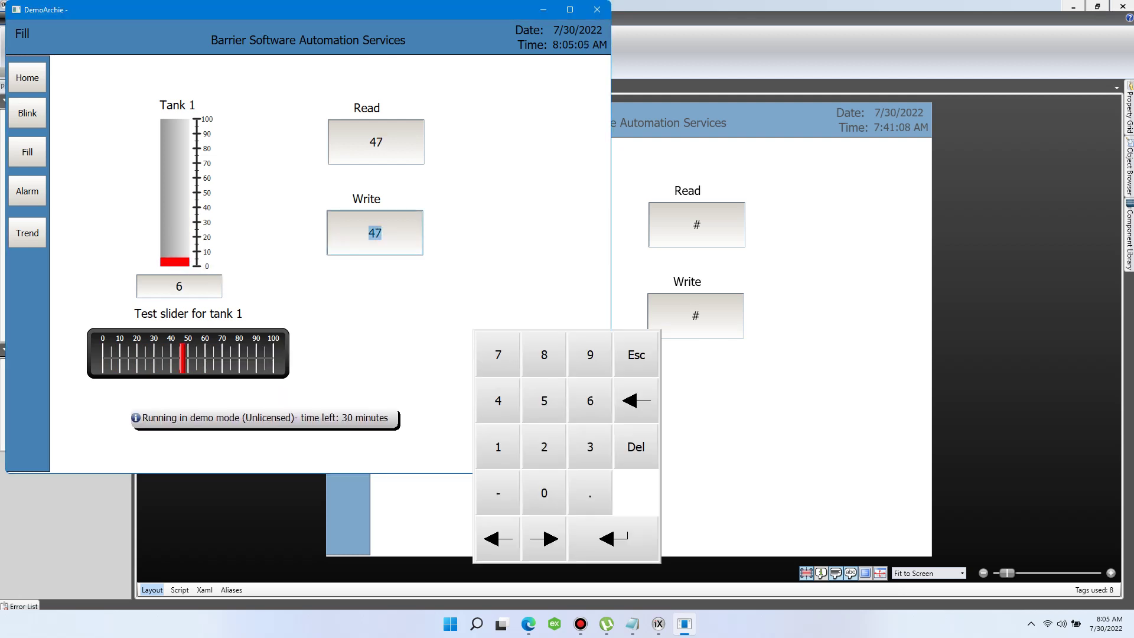
pyautogui.click(544, 493)
pyautogui.click(613, 539)
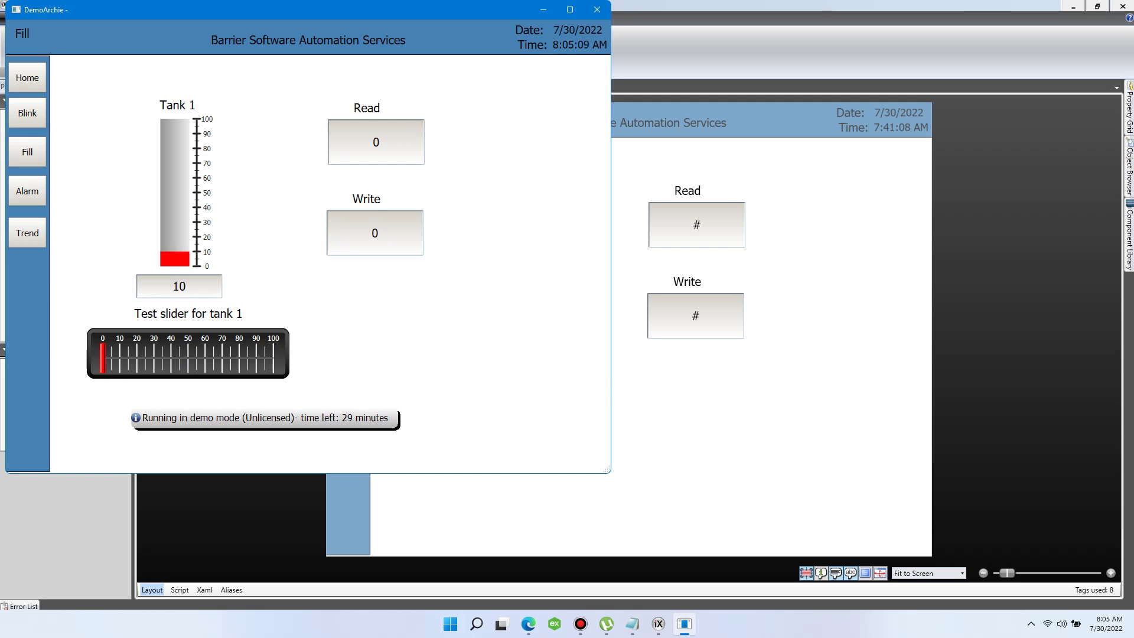
pyautogui.click(683, 624)
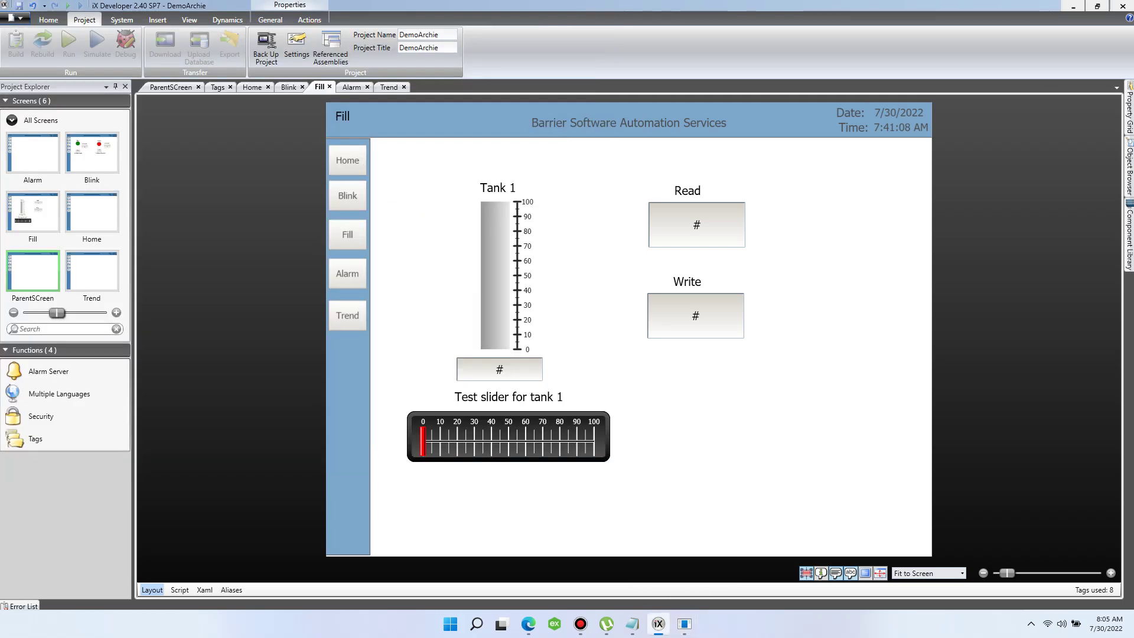
# Step: Switch to the Notepad note and replace its last line with "now we will create an alarm screen"
pyautogui.moveTo(632, 624)
pyautogui.click(695, 564)
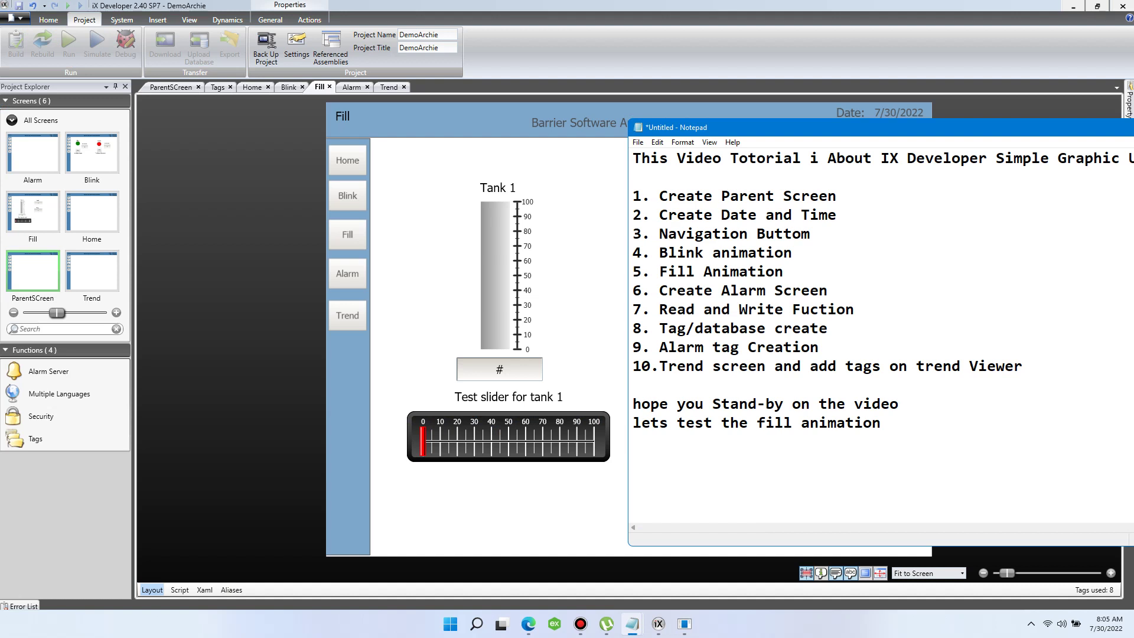
pyautogui.hotkey('shift', 'Up')
pyautogui.write('no')
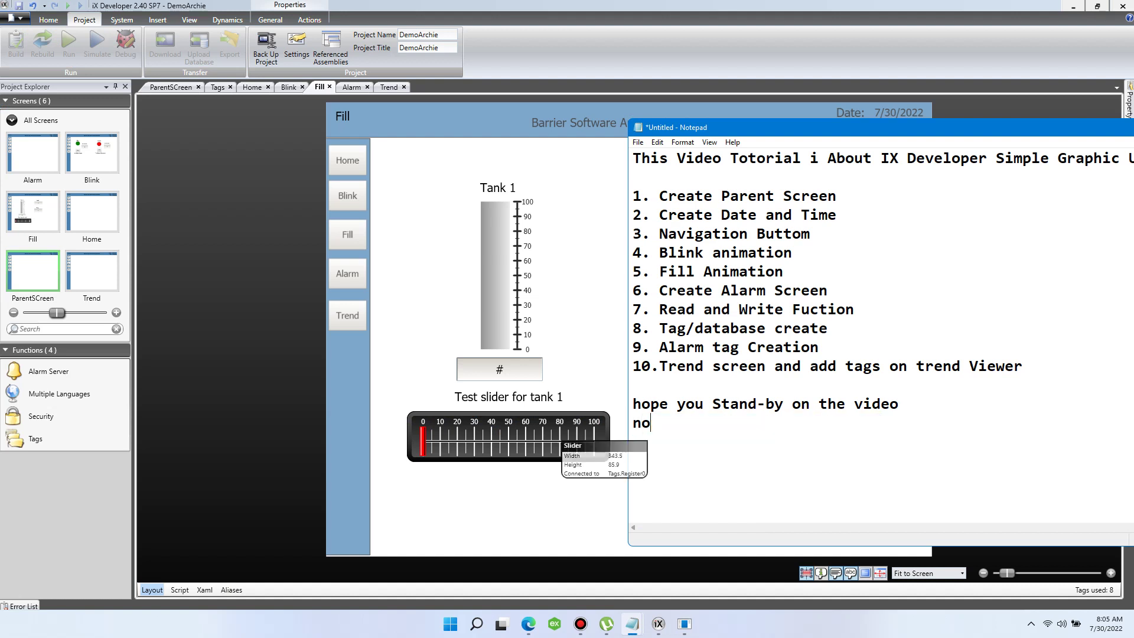
pyautogui.write('w we will crea')
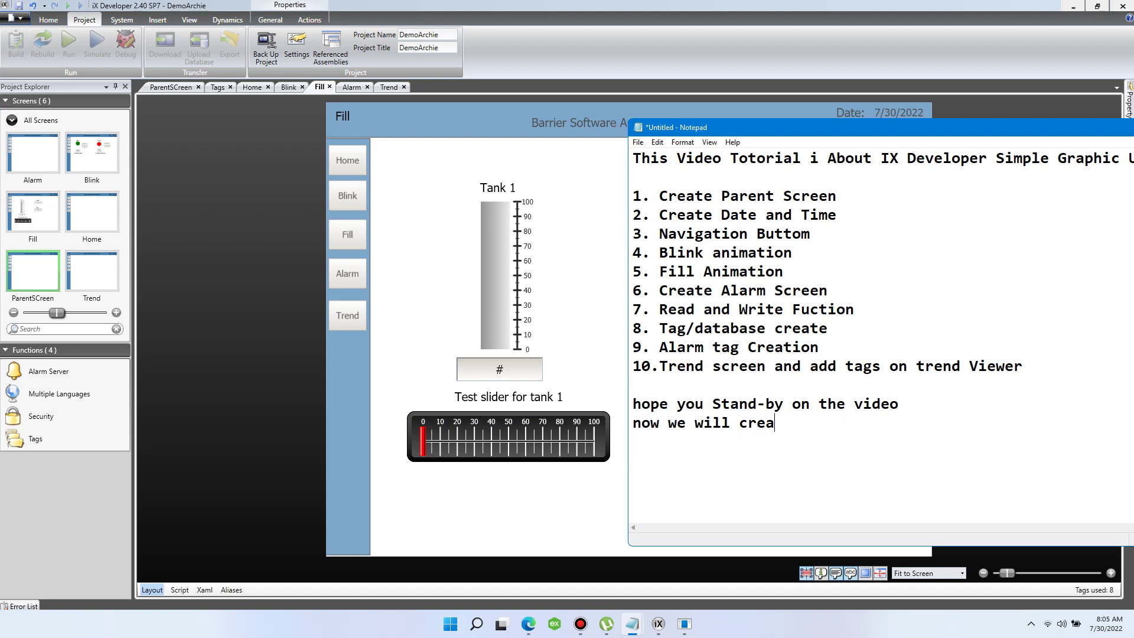
pyautogui.write('te an alarm screen')
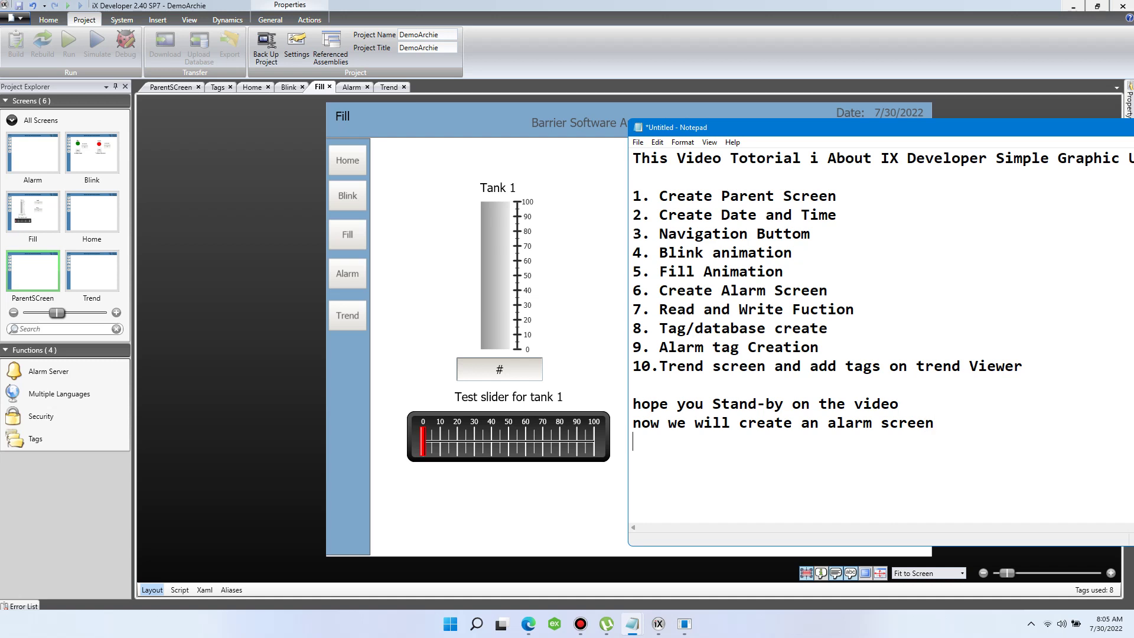
pyautogui.hotkey('shift', 'Up')
# Step: Return to iX Developer and draw an Alarm Viewer about 924 by 695 filling the Alarm screen's blank area
pyautogui.hotkey('alt', 'Tab')
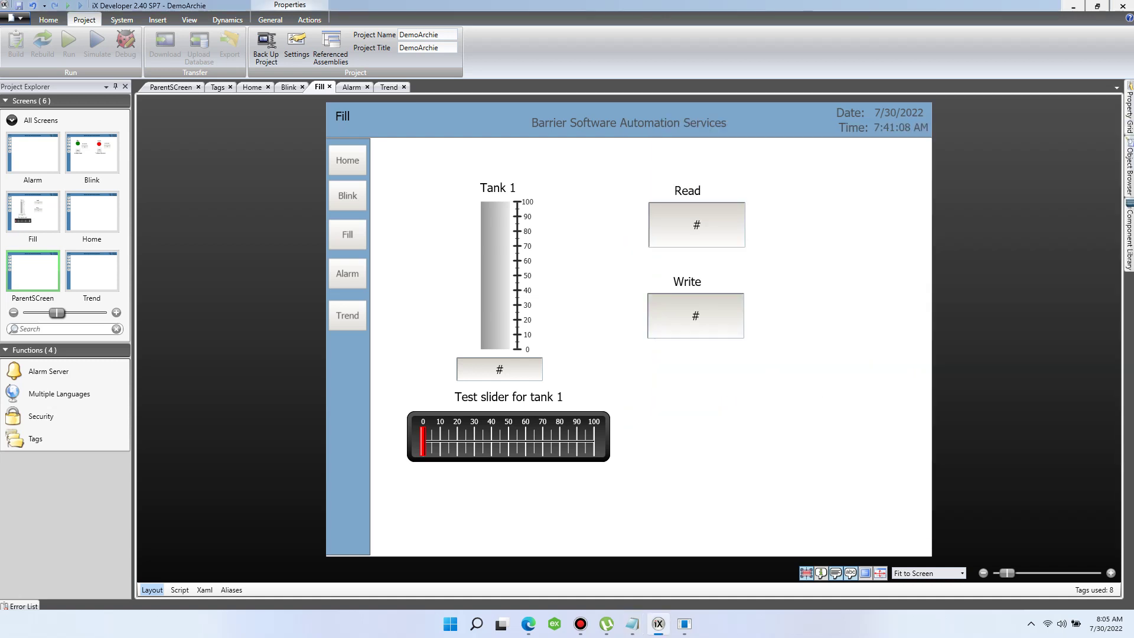
pyautogui.click(33, 152)
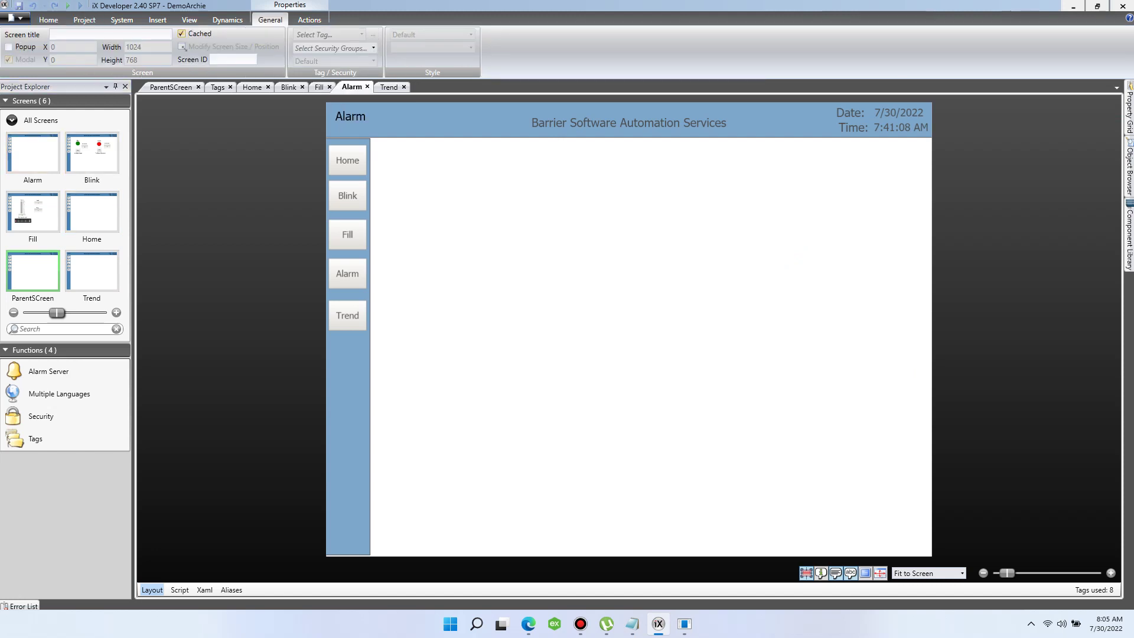
pyautogui.click(47, 19)
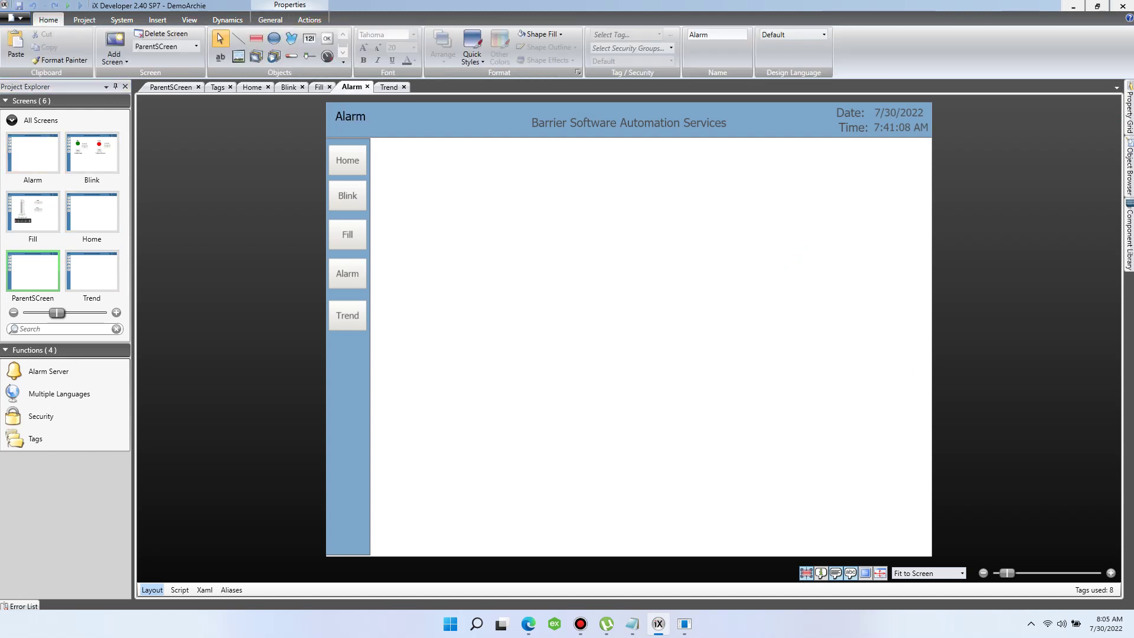
pyautogui.click(343, 62)
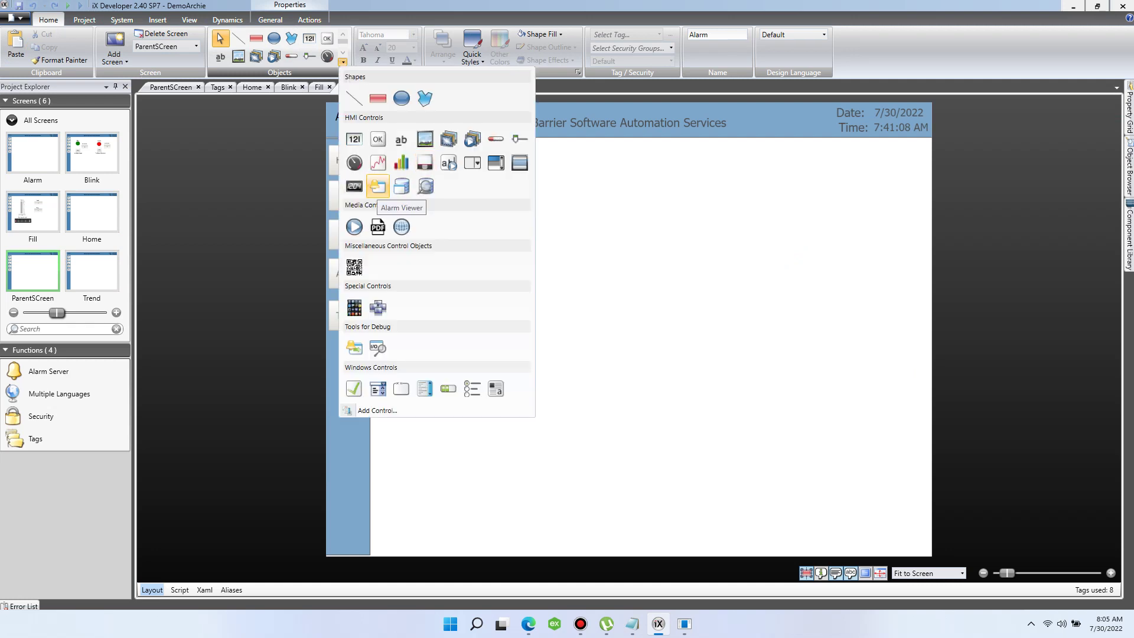
pyautogui.click(378, 186)
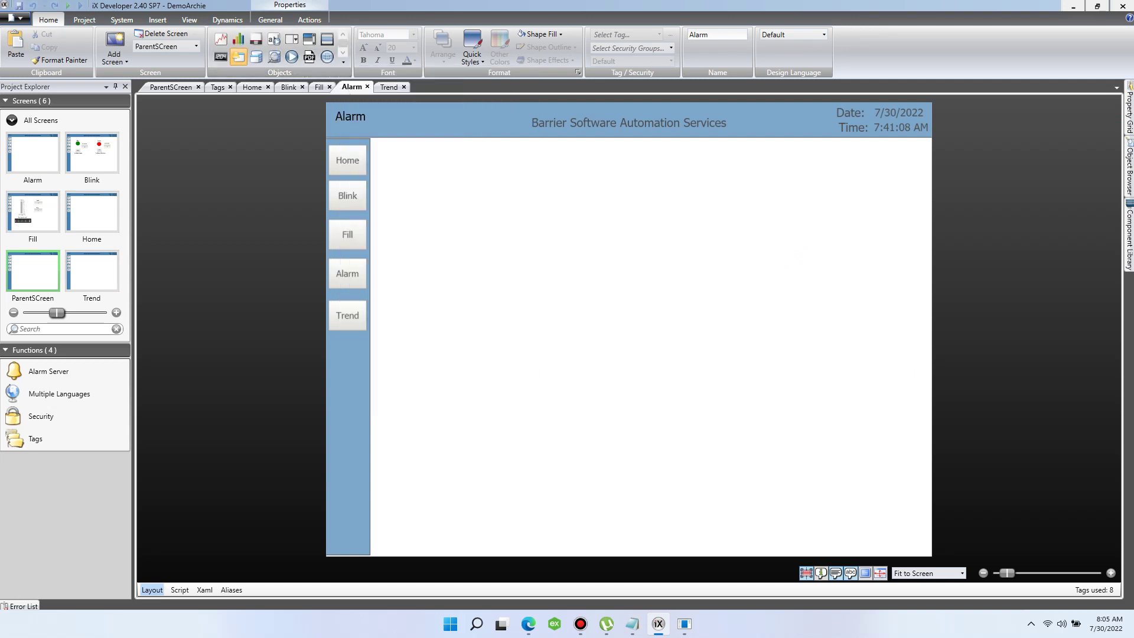
pyautogui.moveTo(374, 144)
pyautogui.mouseDown()
pyautogui.moveTo(753, 430)
pyautogui.moveTo(876, 498)
pyautogui.moveTo(924, 557)
pyautogui.mouseUp()
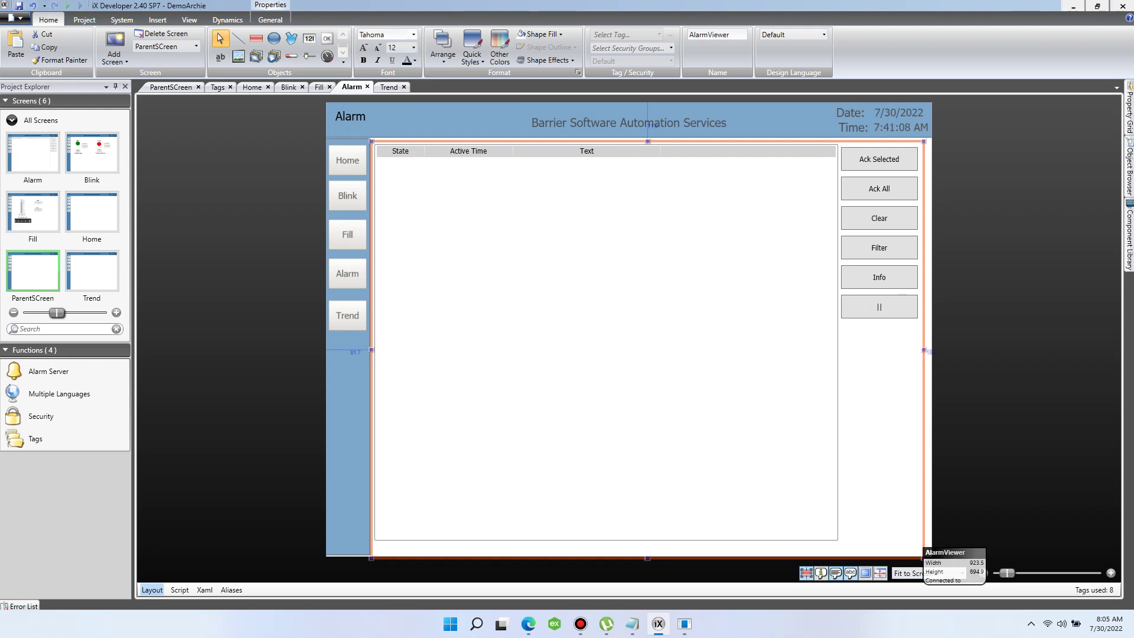
# Step: Switch to the Notepad note and replace its last line with "we will add alarm tag"
pyautogui.moveTo(632, 623)
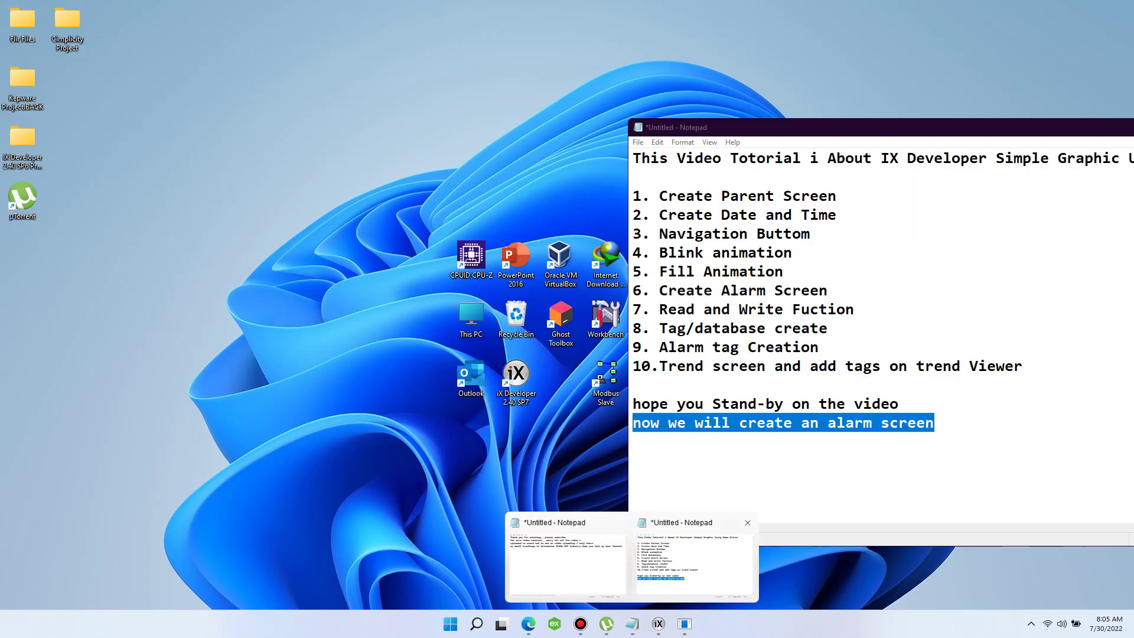
pyautogui.click(694, 561)
pyautogui.click(633, 441)
pyautogui.hotkey('shift', 'Home')
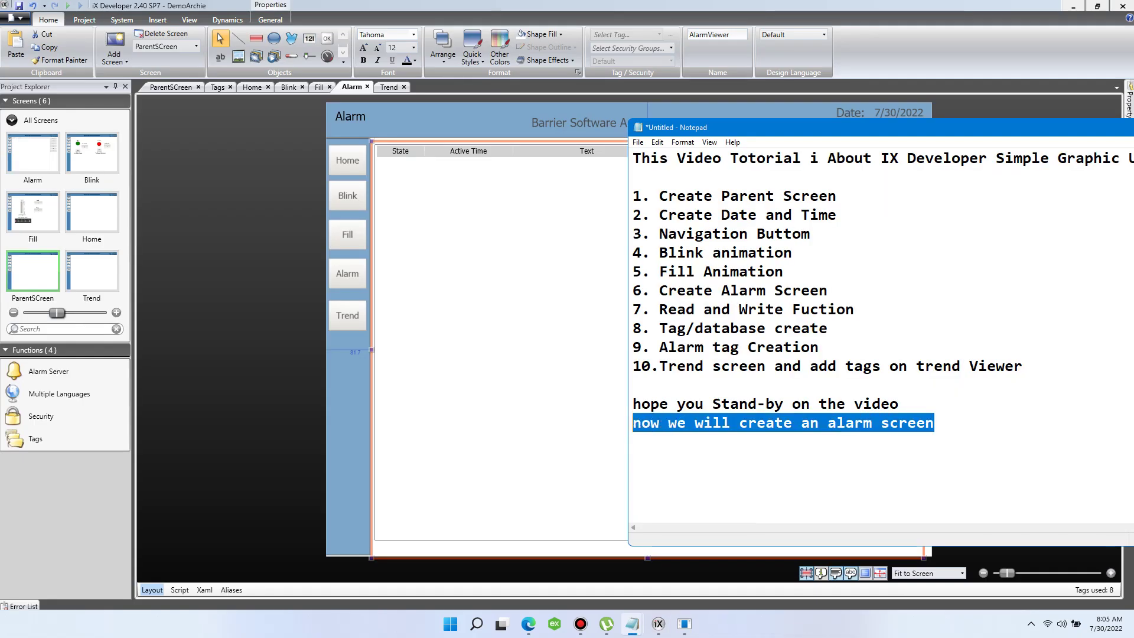
pyautogui.write('wii')
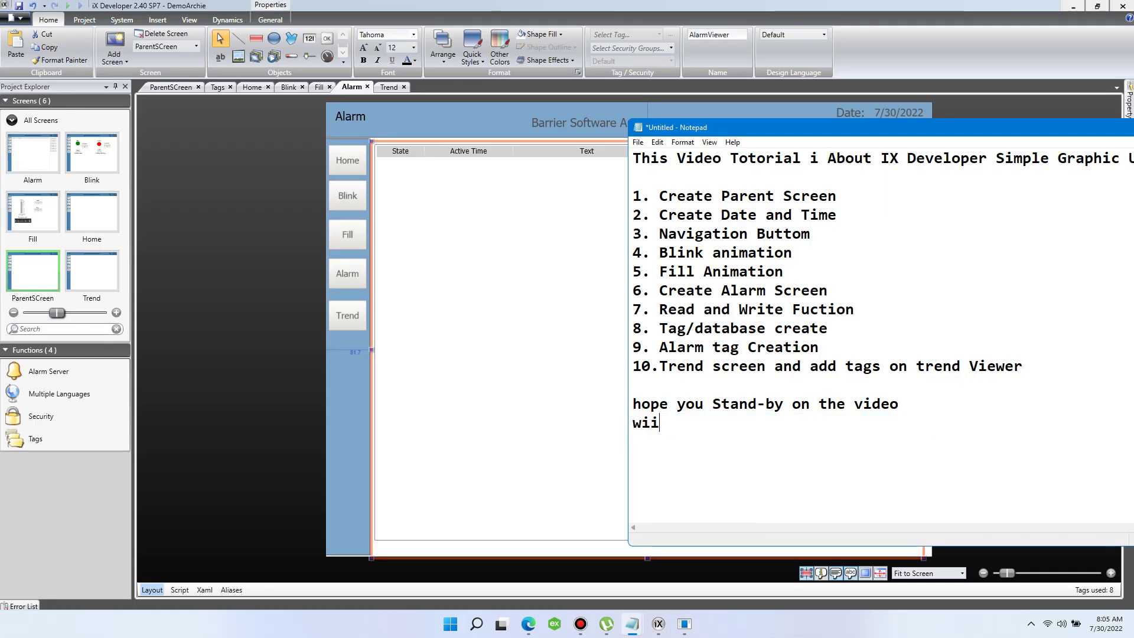
pyautogui.press('BackSpace')
pyautogui.press('BackSpace')
pyautogui.write('e will add a')
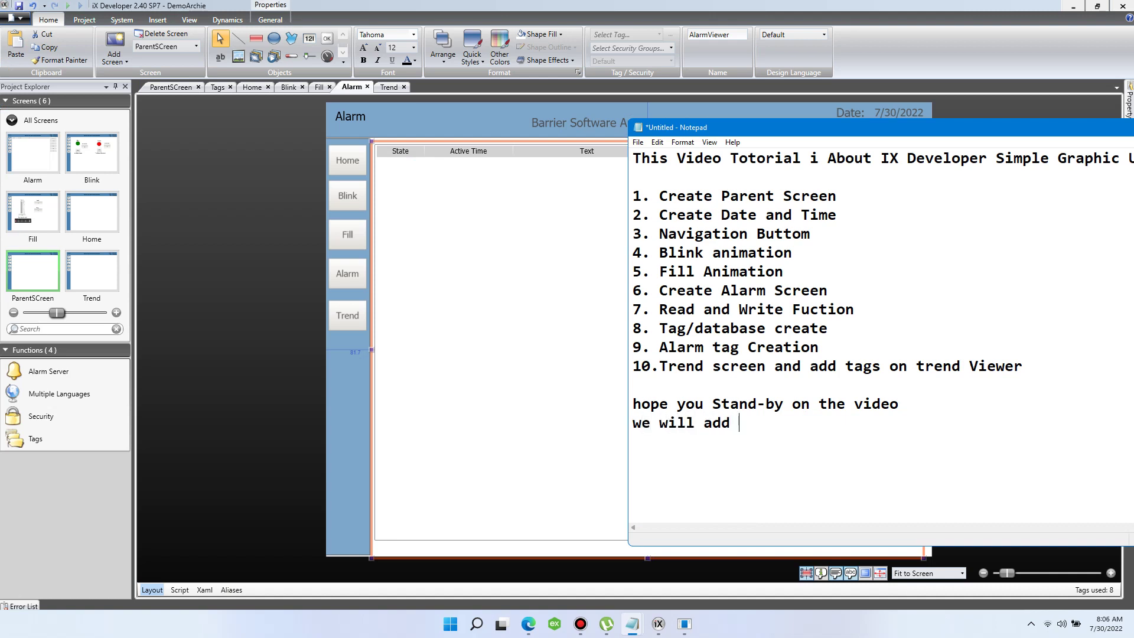
pyautogui.press('BackSpace')
pyautogui.write('alarm tag')
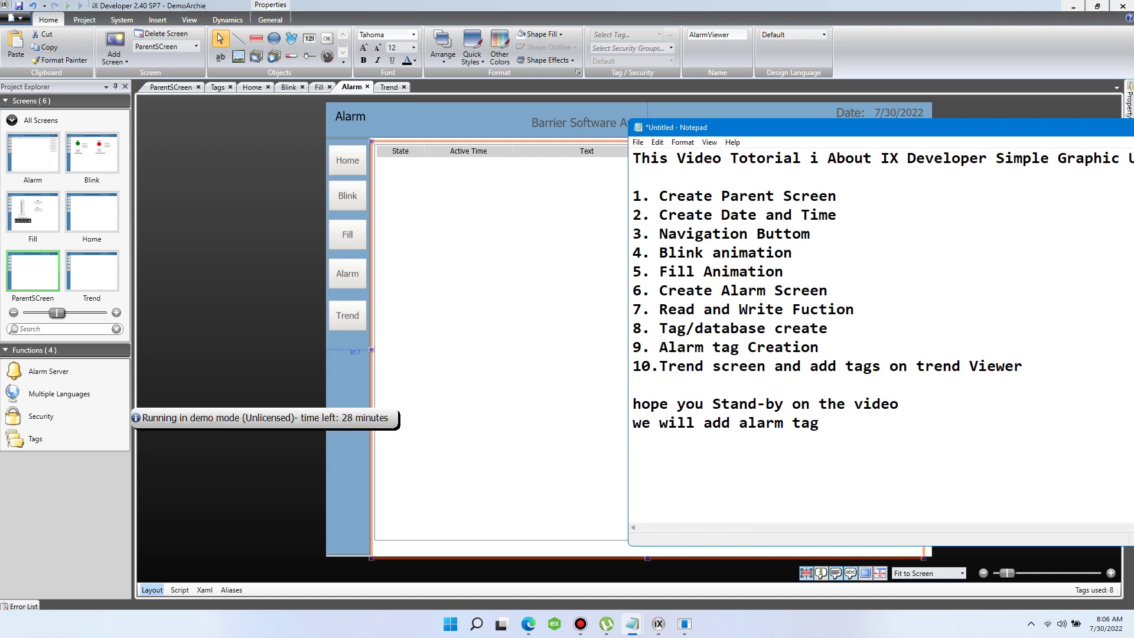
# Step: Return to iX Developer, add a first alarm item in the Alarm Server and assign it the tag Bool0
pyautogui.hotkey('alt', 'Tab')
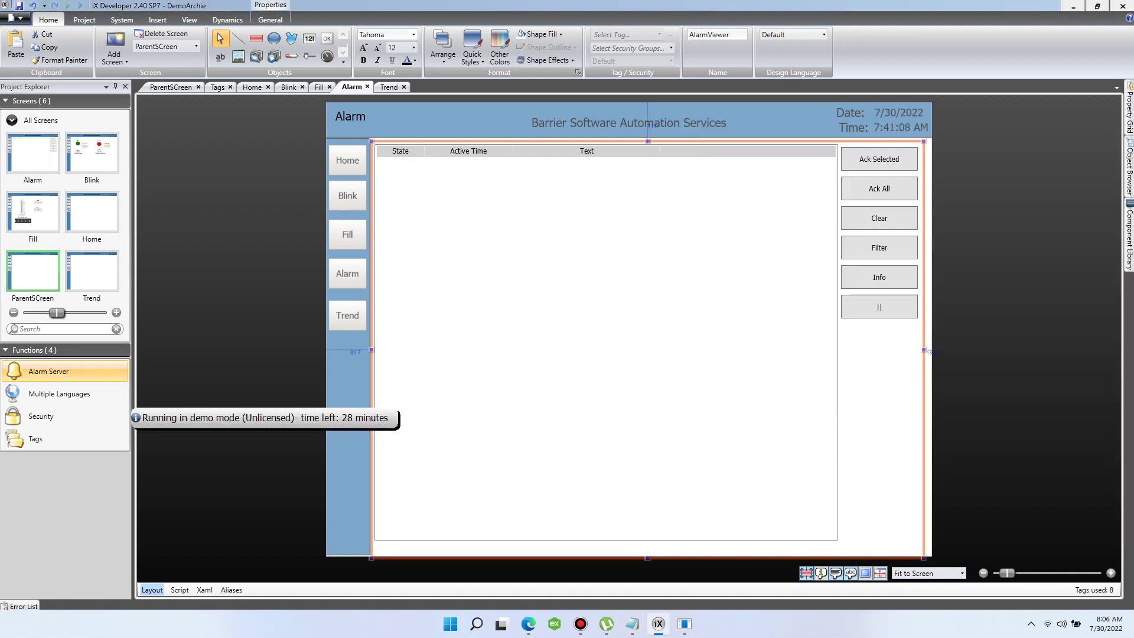
pyautogui.doubleClick(47, 372)
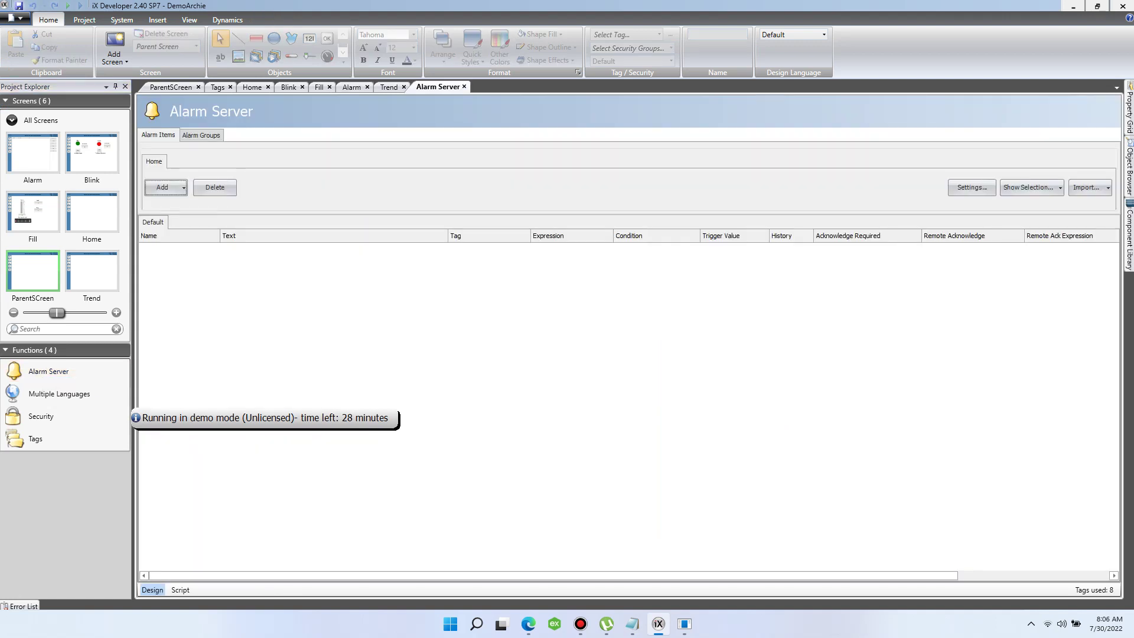
pyautogui.click(163, 187)
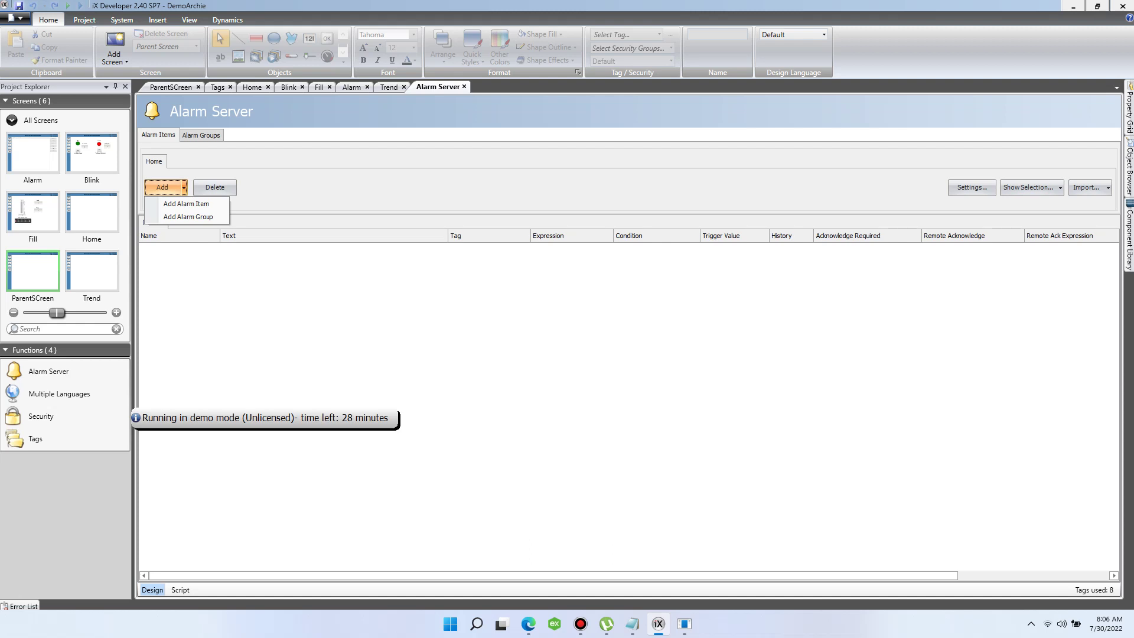
pyautogui.click(162, 187)
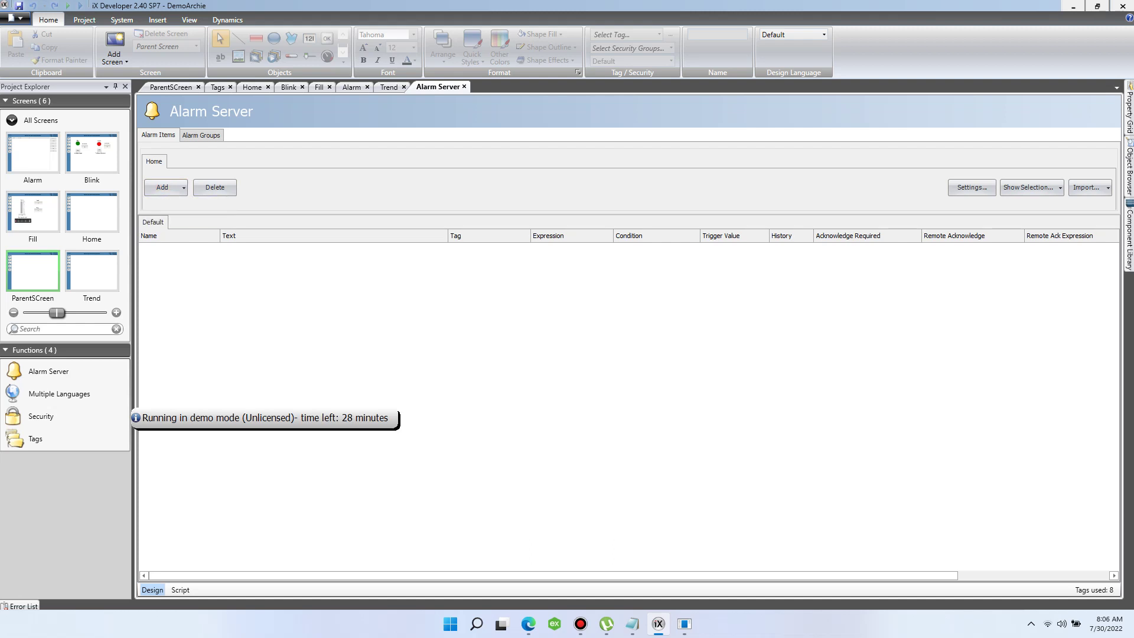
pyautogui.click(163, 188)
pyautogui.click(162, 187)
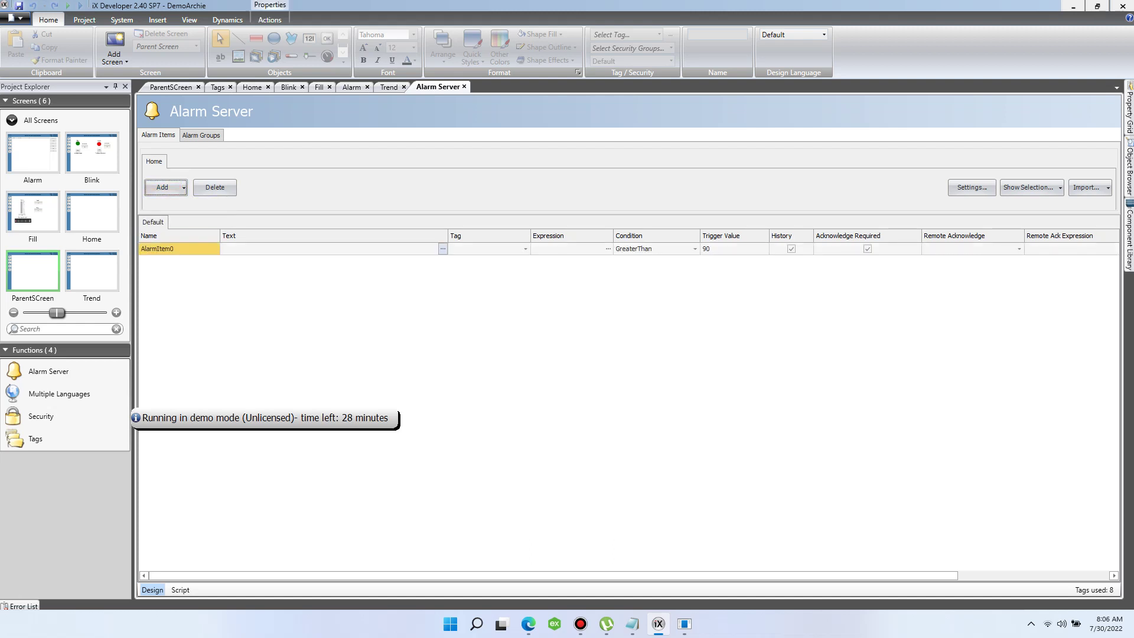
pyautogui.click(525, 249)
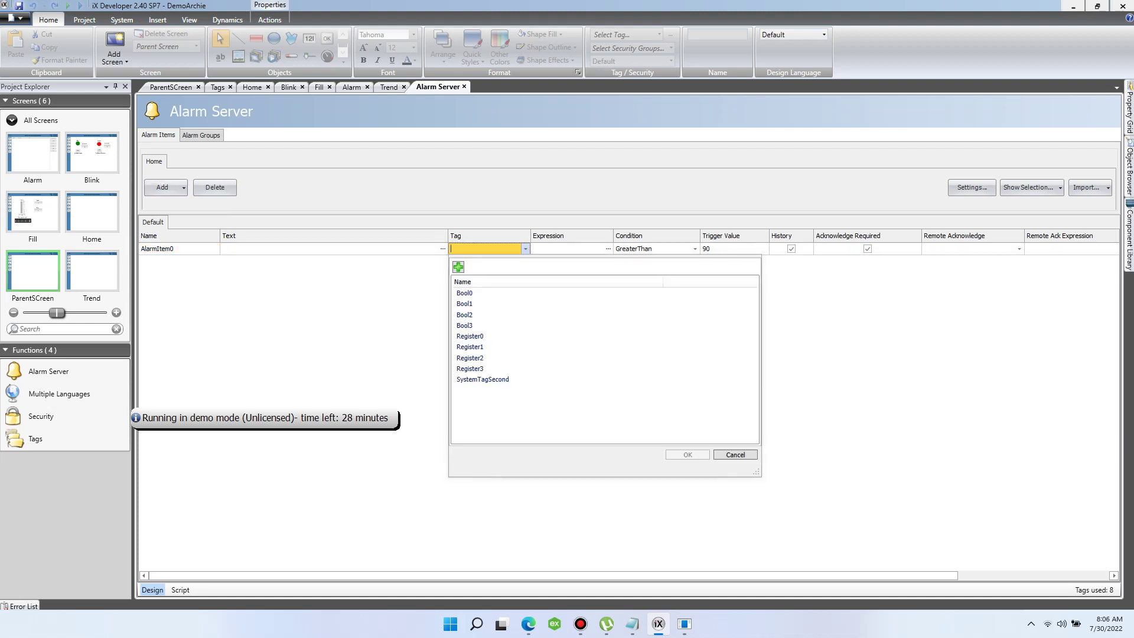
pyautogui.doubleClick(464, 293)
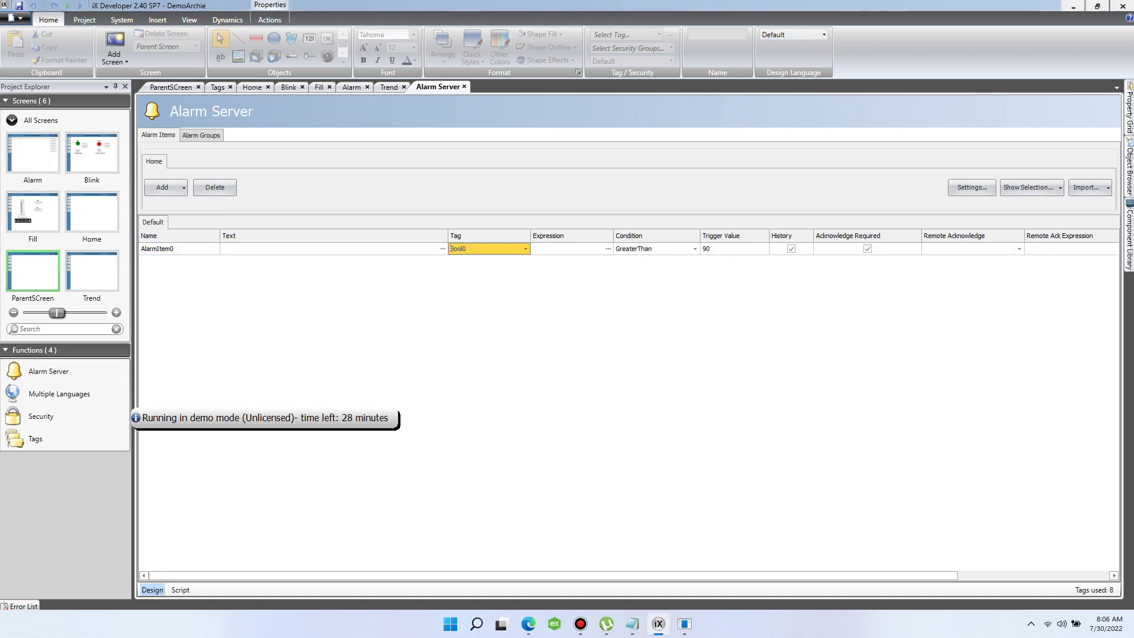
# Step: Set the Bool0 alarm item's text to "Pump 1 ON"
pyautogui.click(224, 248)
pyautogui.write('T')
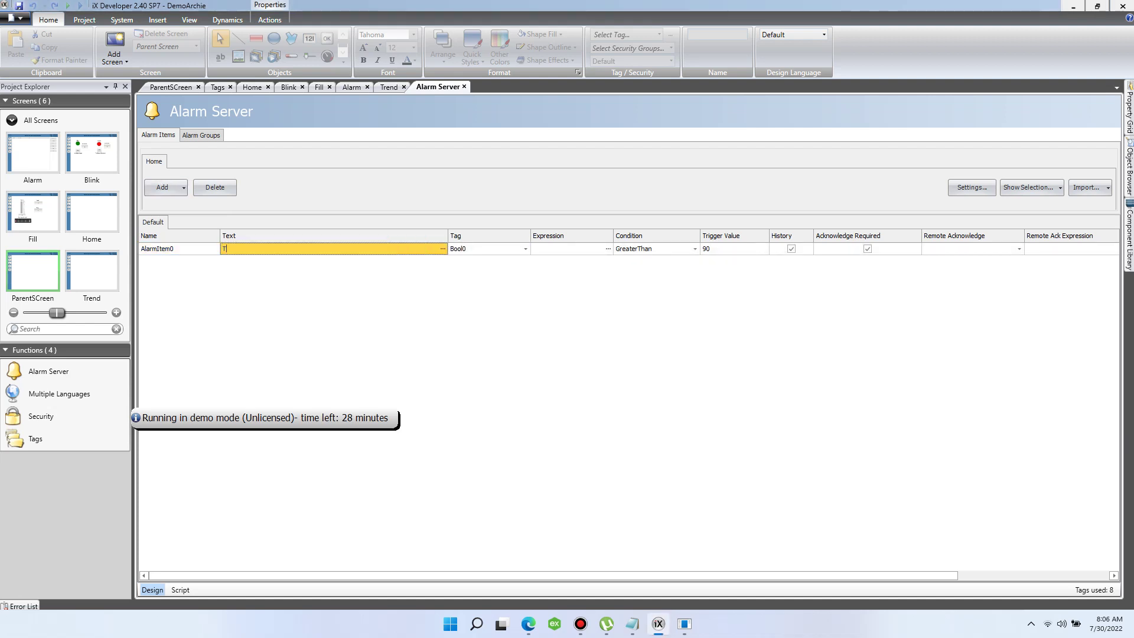
pyautogui.write('ank')
pyautogui.press('BackSpace')
pyautogui.press('BackSpace')
pyautogui.press('BackSpace')
pyautogui.press('BackSpace')
pyautogui.write('Pump 1 ON')
# Step: Set the Pump 1 ON alarm's condition to EqualTo with a trigger value of 1
pyautogui.click(694, 249)
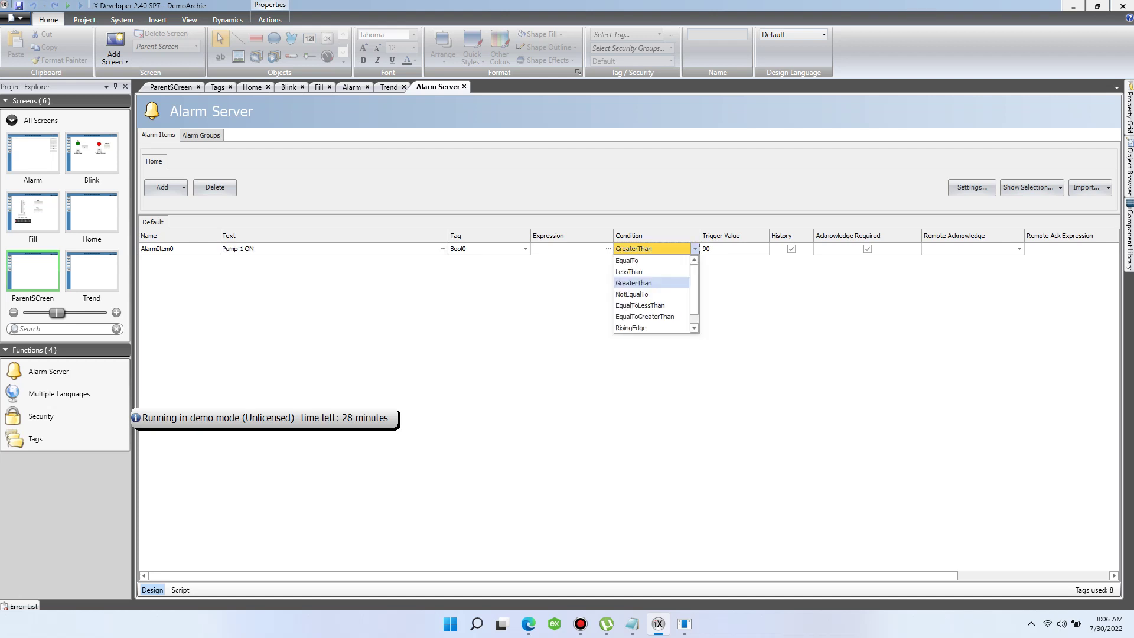
pyautogui.click(651, 260)
pyautogui.click(733, 249)
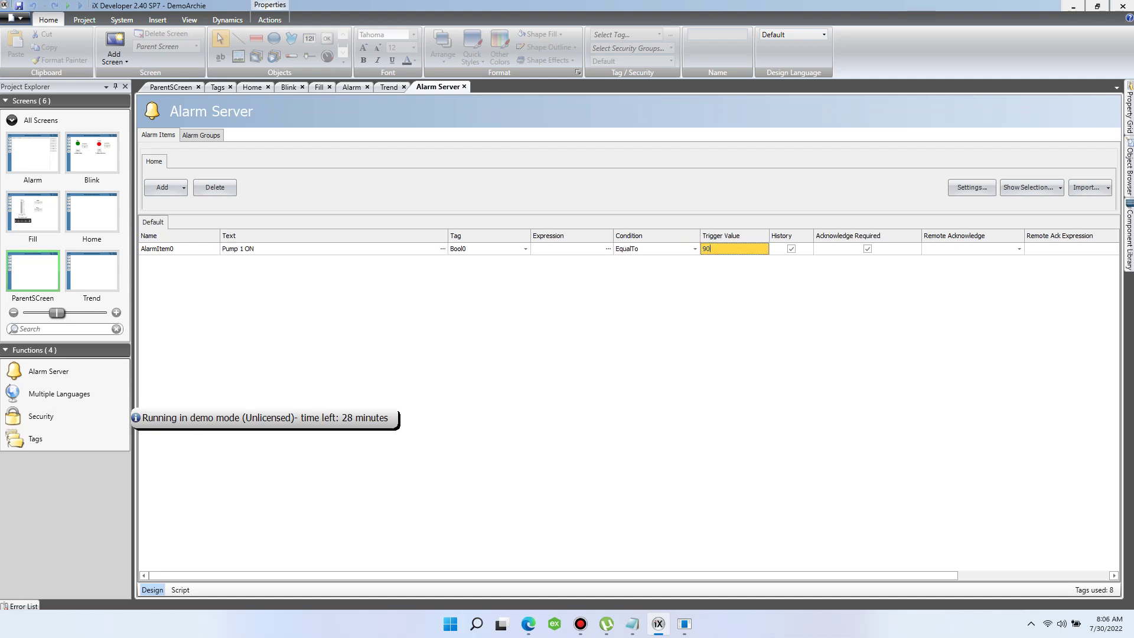
pyautogui.hotkey('ctrl', 'a')
pyautogui.write('1')
# Step: Add a second alarm item on Bool1 with the text "Pump 1 OFF" and a trigger value of 0
pyautogui.click(163, 188)
pyautogui.click(254, 261)
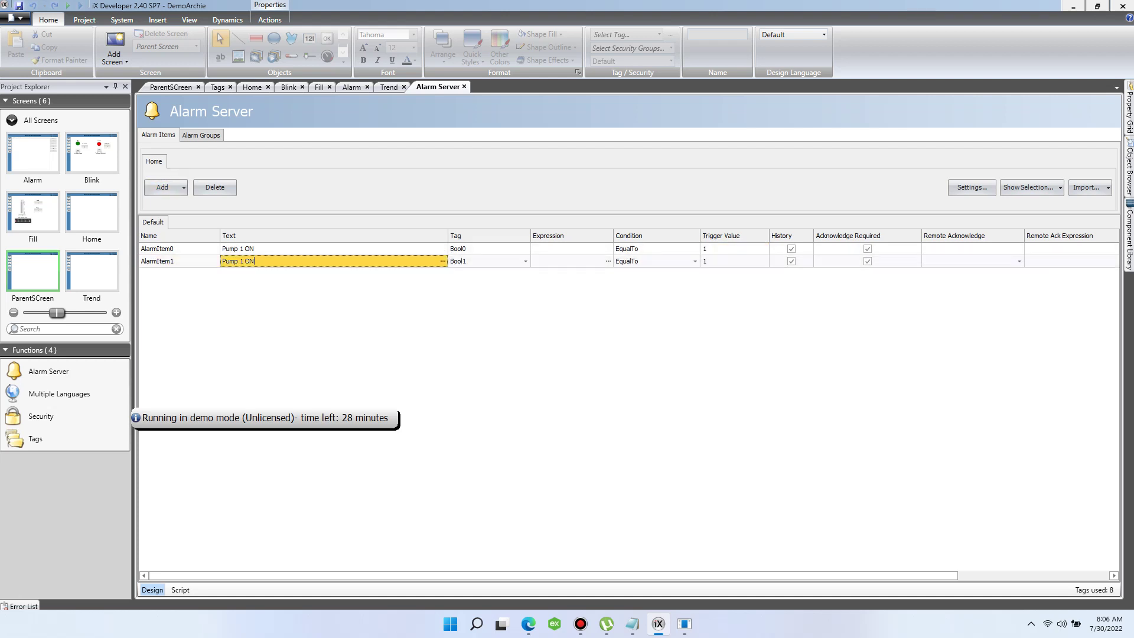
pyautogui.press('BackSpace')
pyautogui.press('BackSpace')
pyautogui.write('off')
pyautogui.write('OF')
pyautogui.click(733, 261)
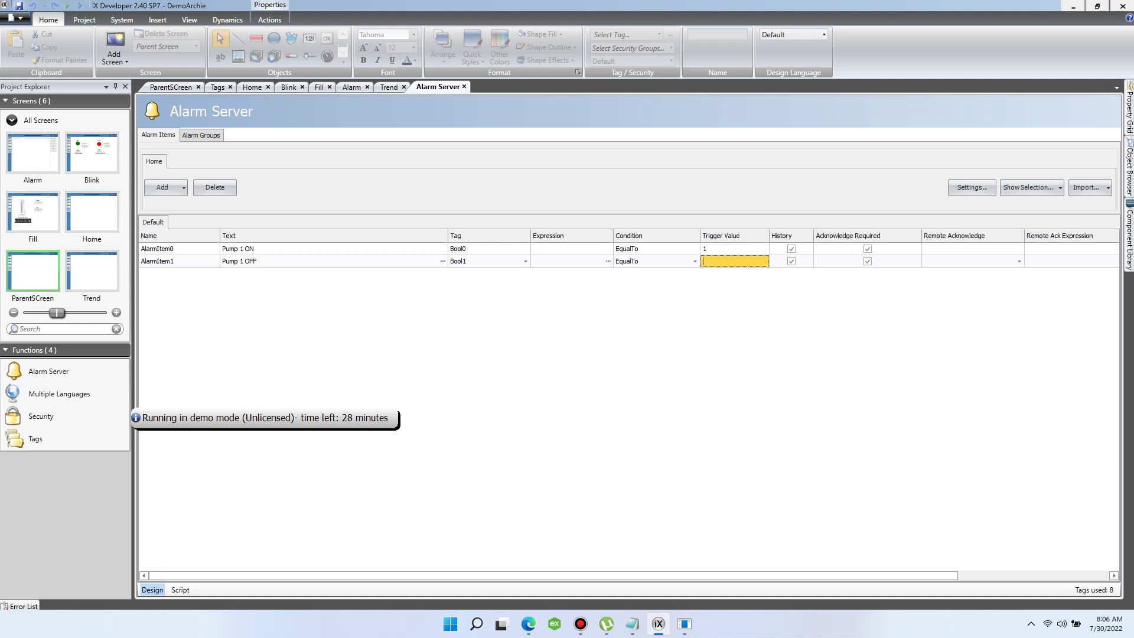
pyautogui.write('0')
# Step: Add a third alarm item with the text "Tank Level High" and assign it the tag SystemTagSecond
pyautogui.click(163, 187)
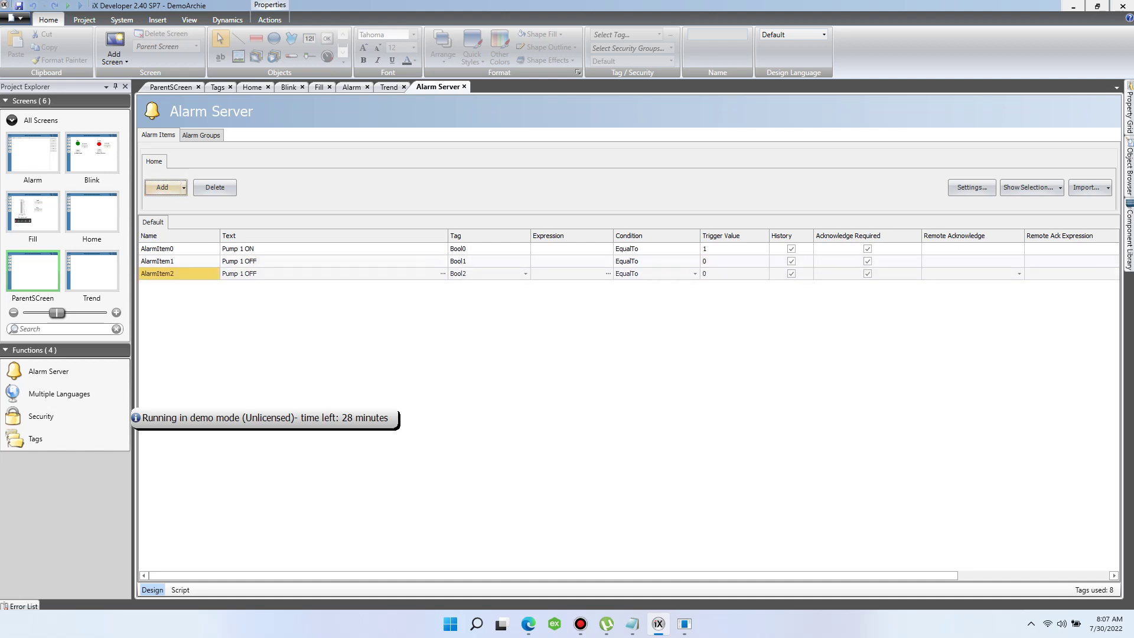
pyautogui.click(240, 273)
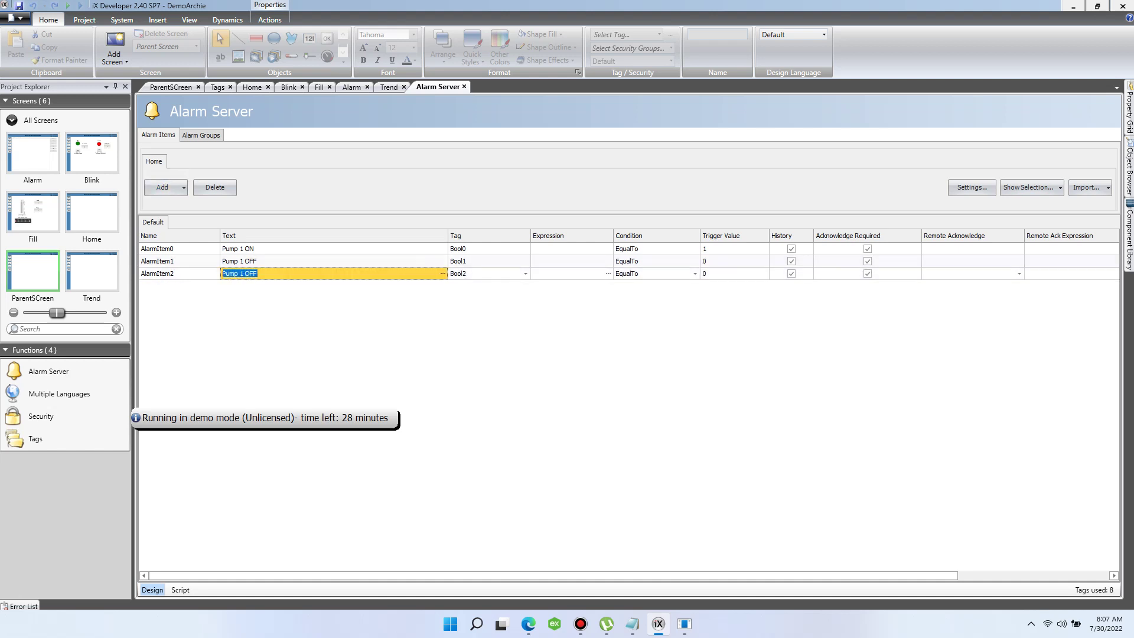
pyautogui.write('Tank Level High')
pyautogui.click(525, 273)
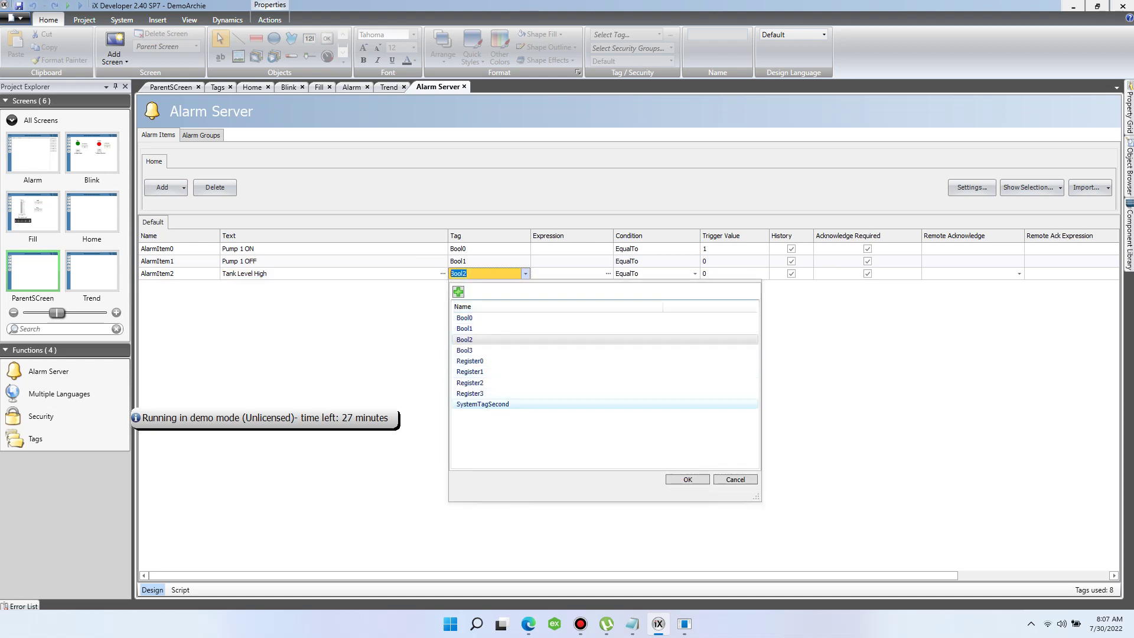
pyautogui.click(482, 404)
# Step: Set the Tank Level High alarm's condition to GreaterThan with a trigger value of 50
pyautogui.click(732, 273)
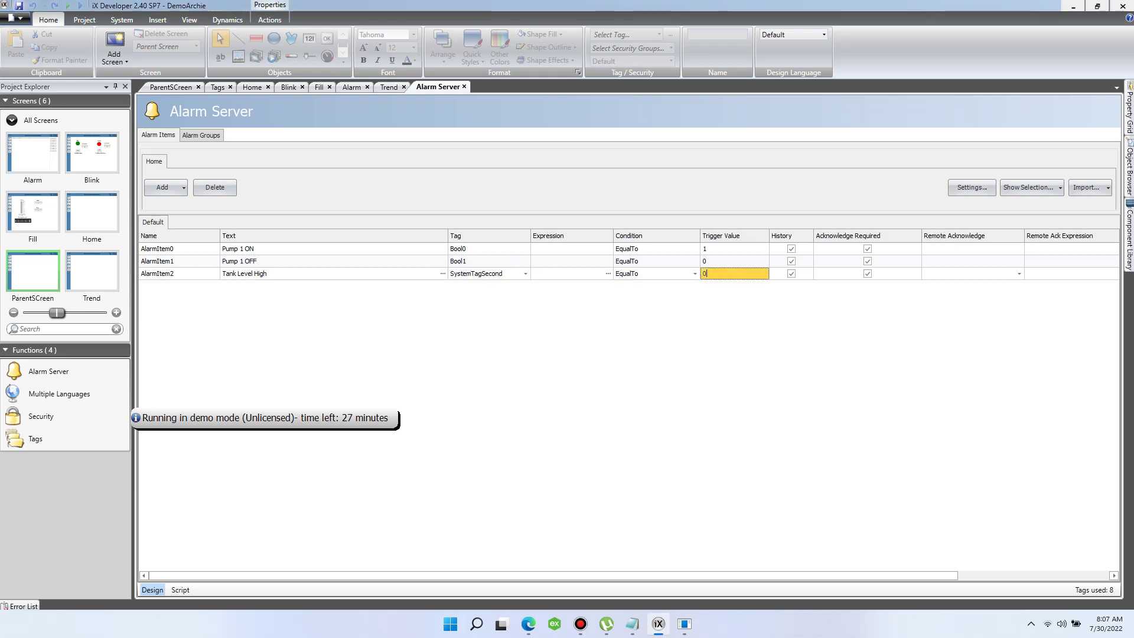
pyautogui.click(694, 273)
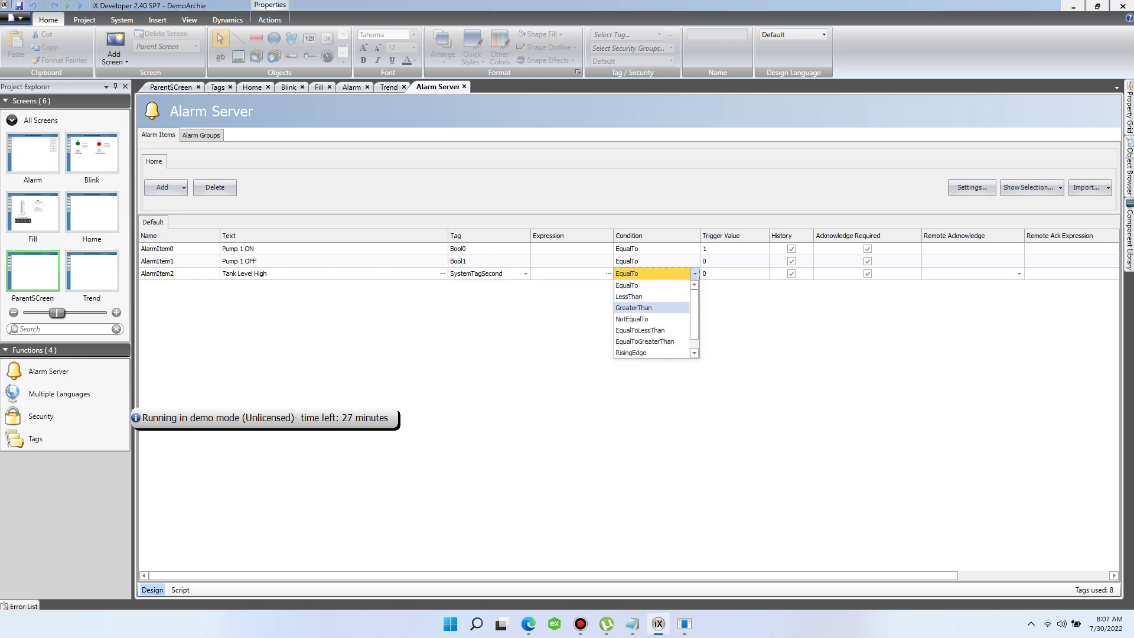
pyautogui.click(651, 307)
pyautogui.click(733, 273)
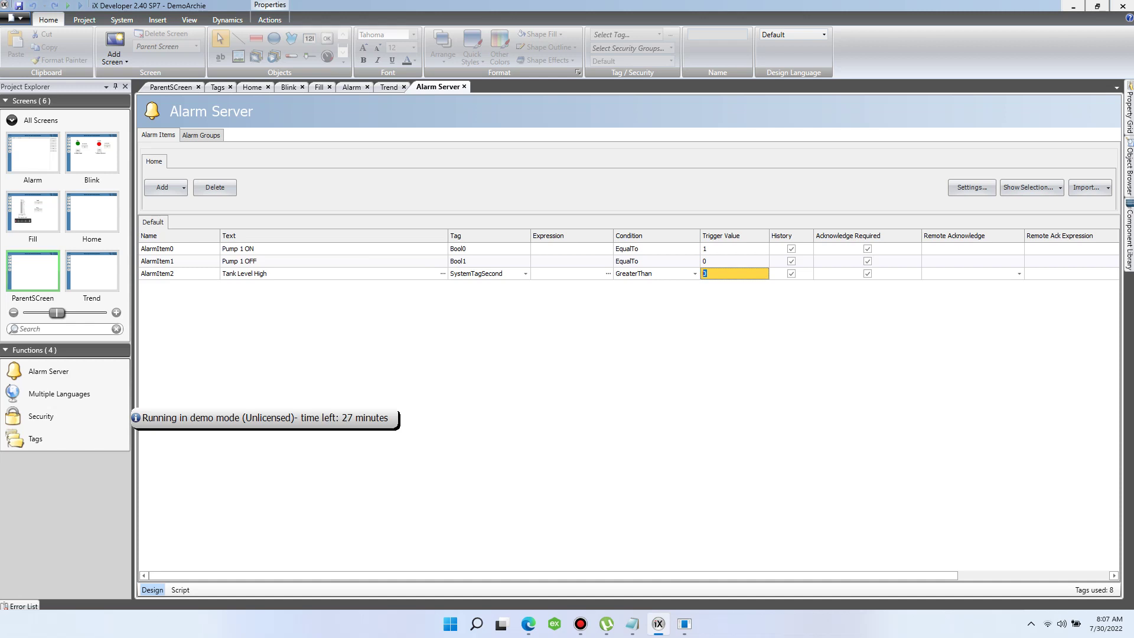
pyautogui.write('50')
# Step: Add a fourth alarm item and number the two tank alarm texts "Tank Level High 1" and "Tank Level High 2"
pyautogui.click(162, 188)
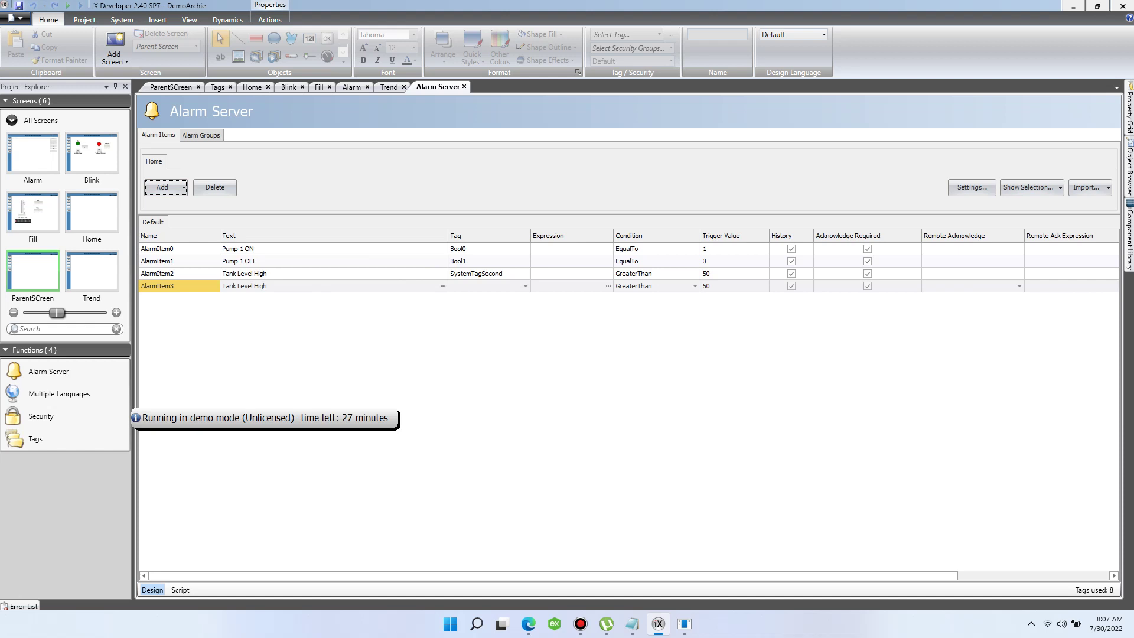
pyautogui.click(267, 286)
pyautogui.click(268, 274)
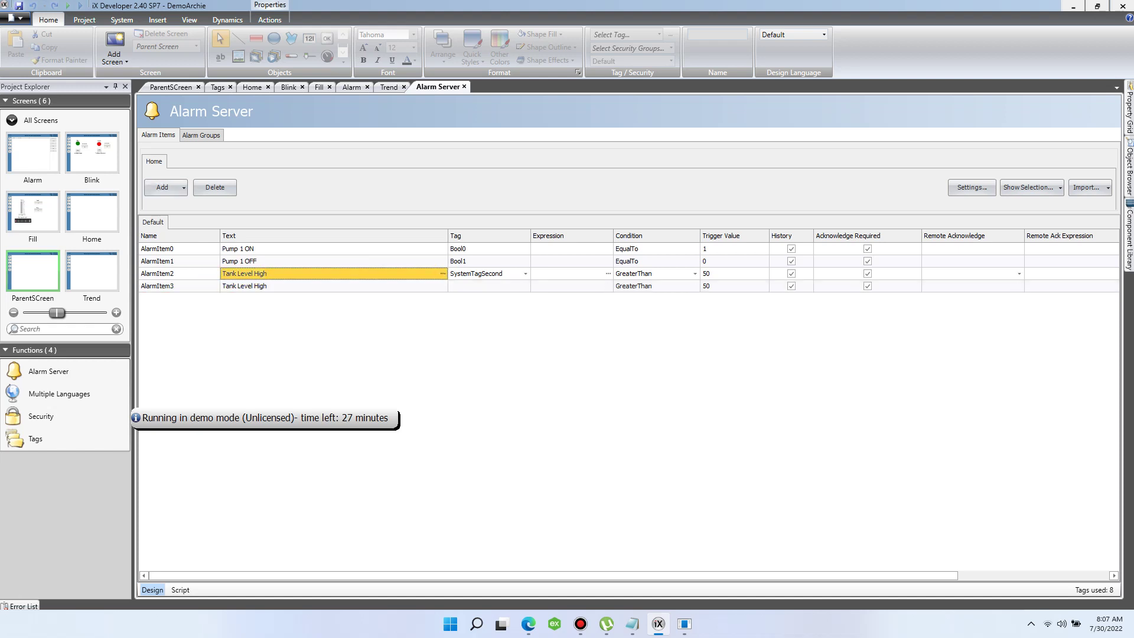
pyautogui.write('1')
pyautogui.click(267, 286)
pyautogui.write('2')
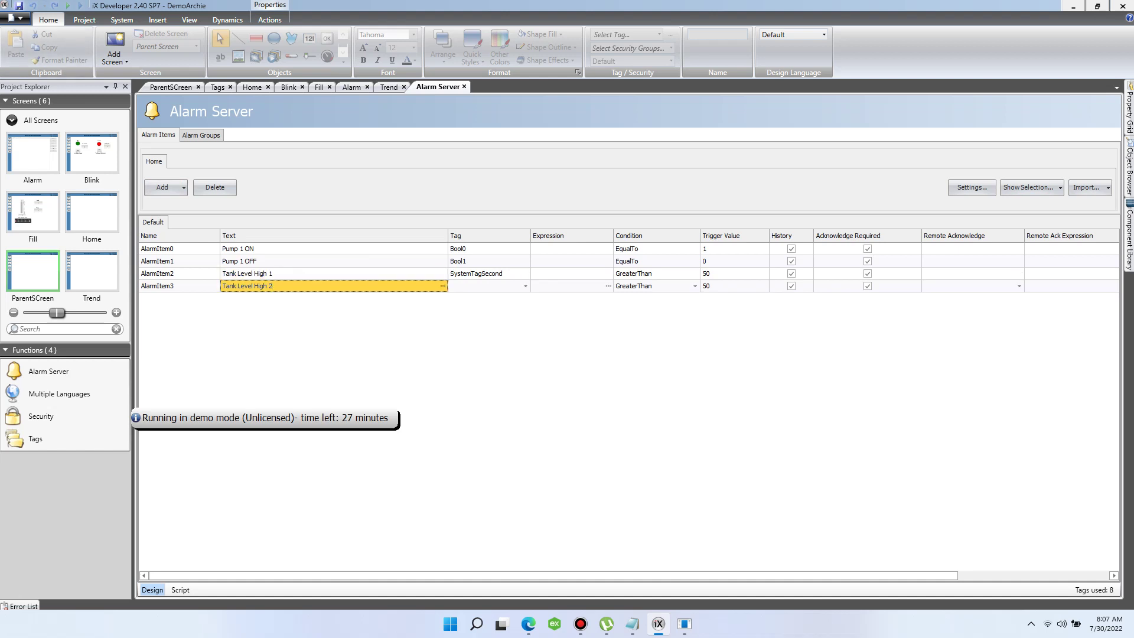
# Step: Assign the tag Register0 to the Tank Level High 2 alarm and set its trigger value to 89
pyautogui.click(525, 285)
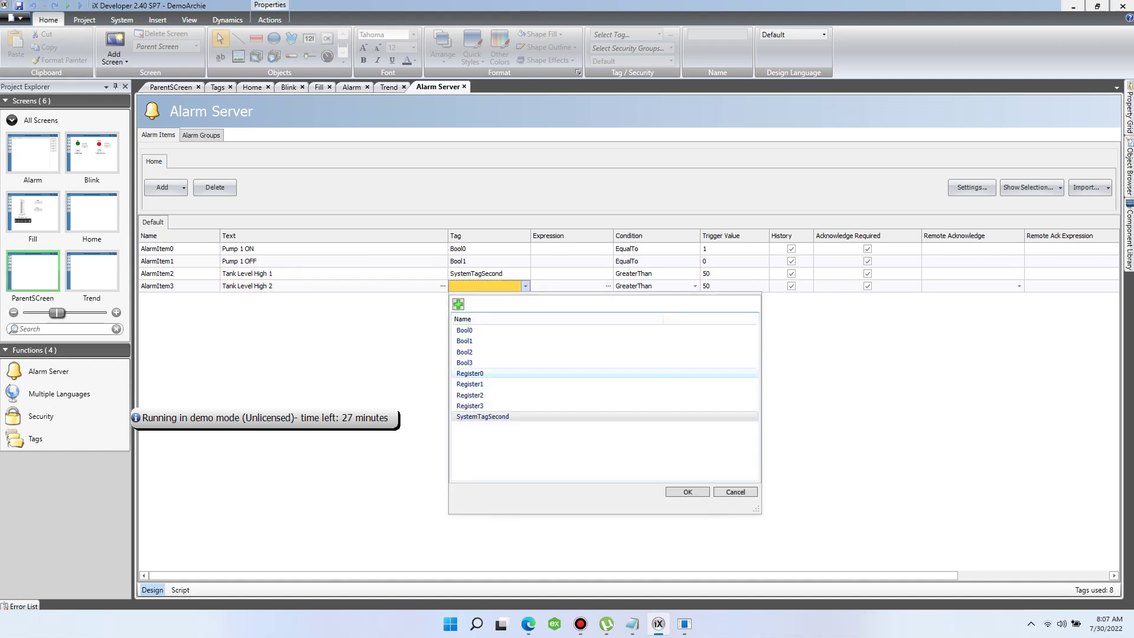
pyautogui.doubleClick(469, 373)
pyautogui.click(734, 286)
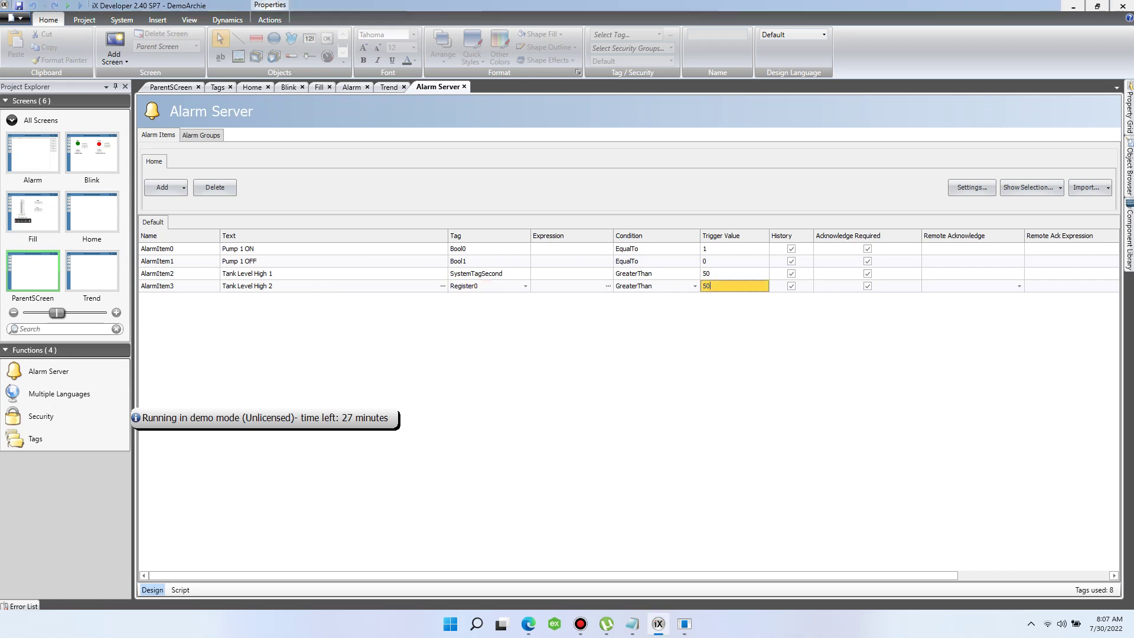
pyautogui.doubleClick(734, 285)
pyautogui.write('89')
# Step: Add a fifth alarm item with the text "Tank Level High 1" and assign it the tag SystemTagSecond
pyautogui.click(162, 187)
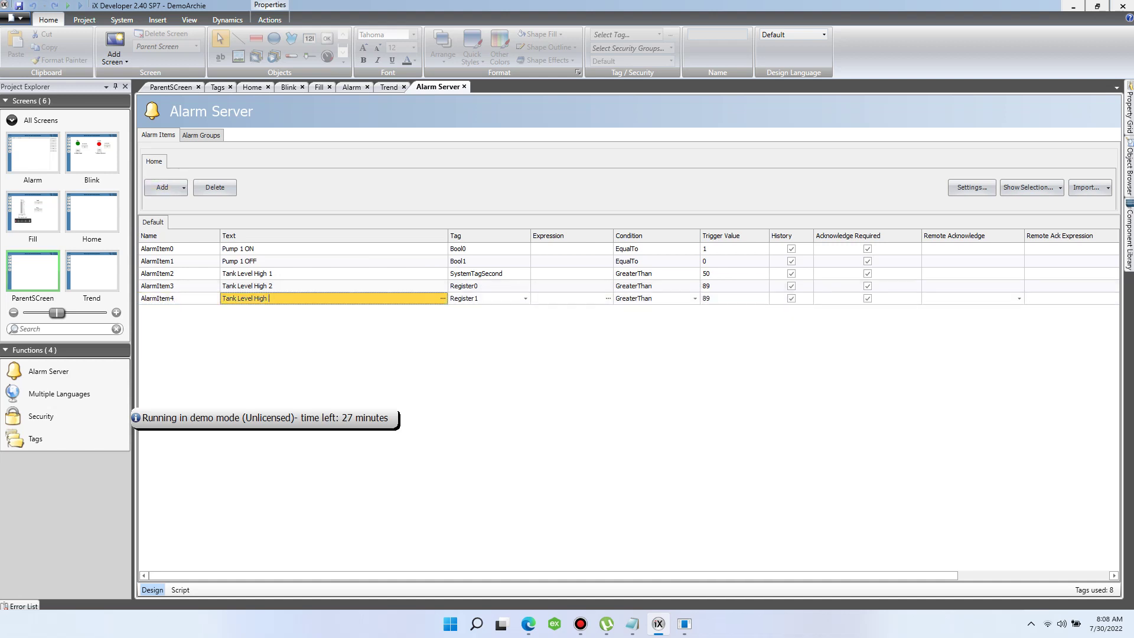
pyautogui.write('1')
pyautogui.click(525, 299)
pyautogui.doubleClick(483, 429)
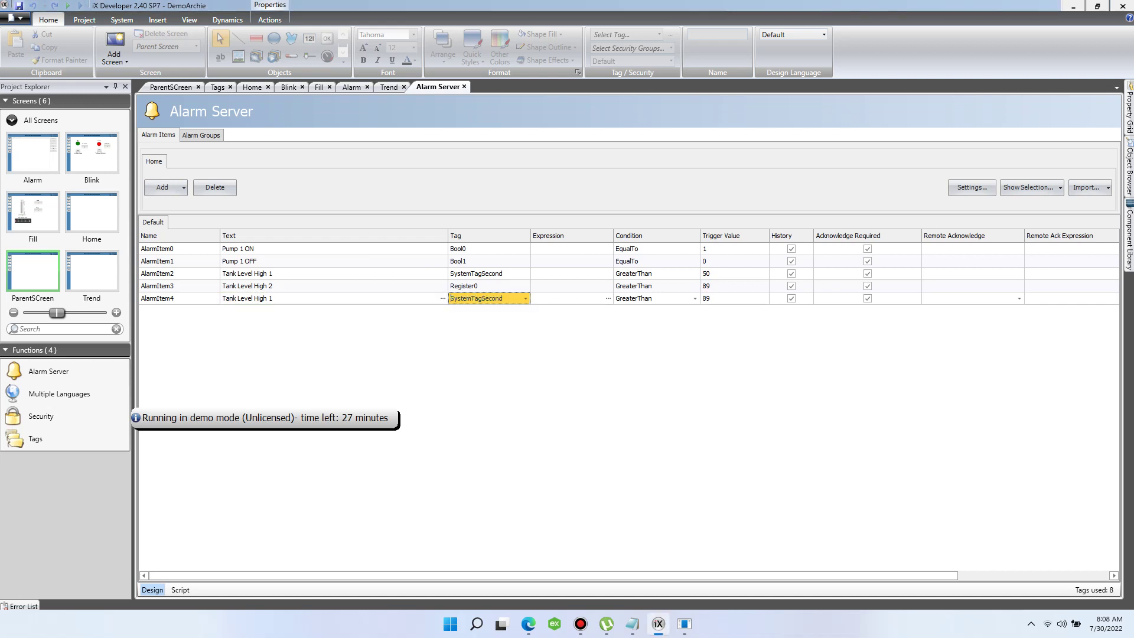
# Step: Set the fifth alarm item's condition to LessThan with a trigger value of 5
pyautogui.click(734, 298)
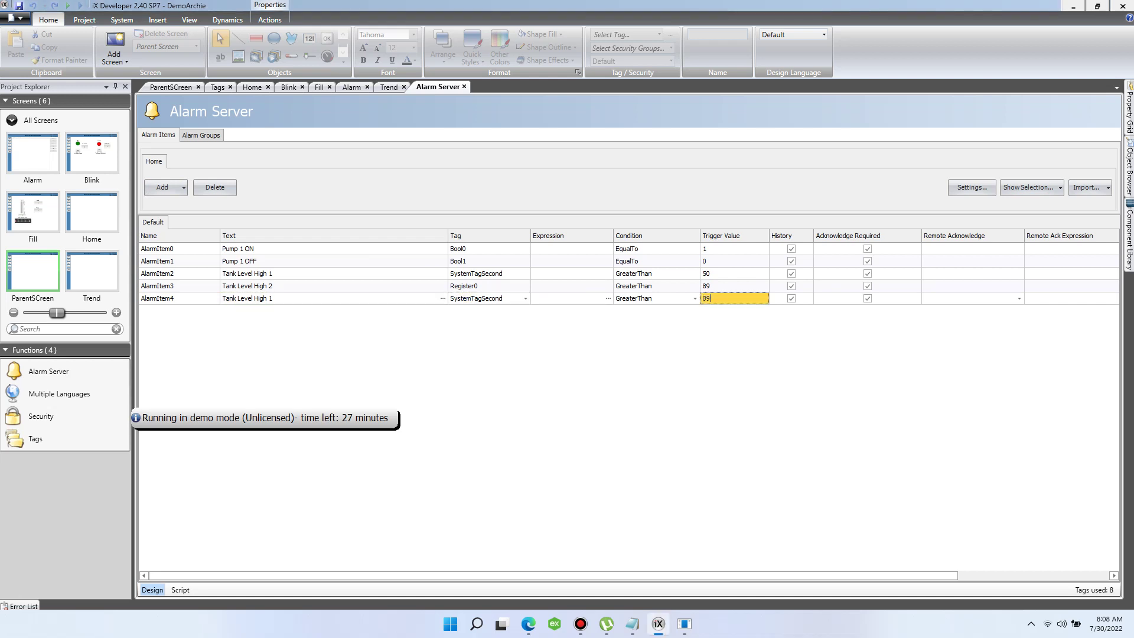
pyautogui.click(694, 298)
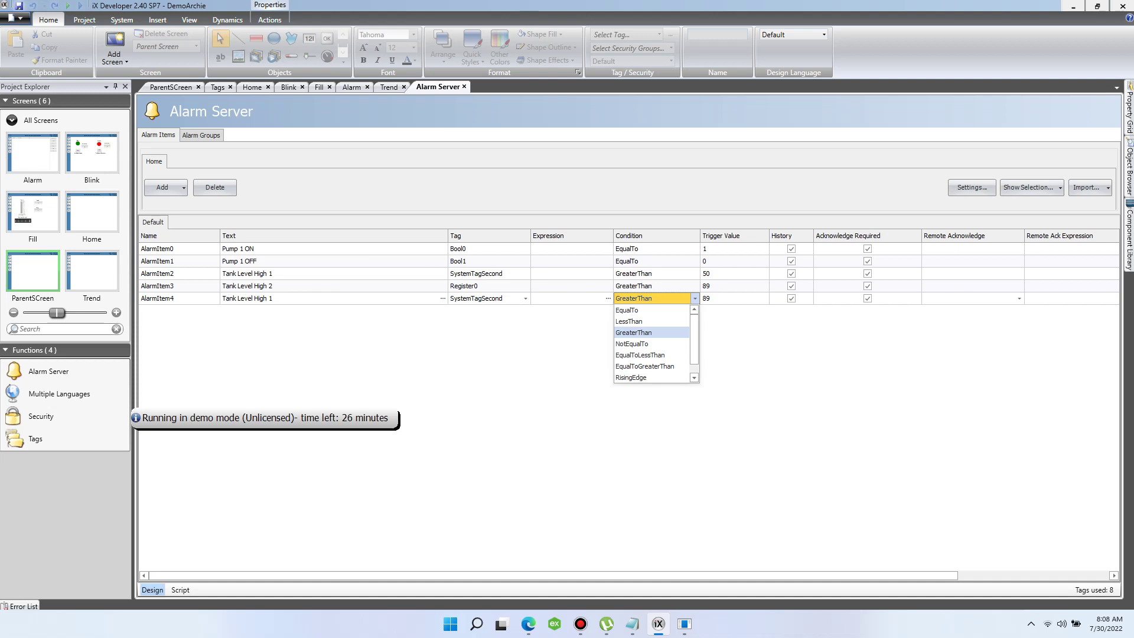
pyautogui.click(651, 321)
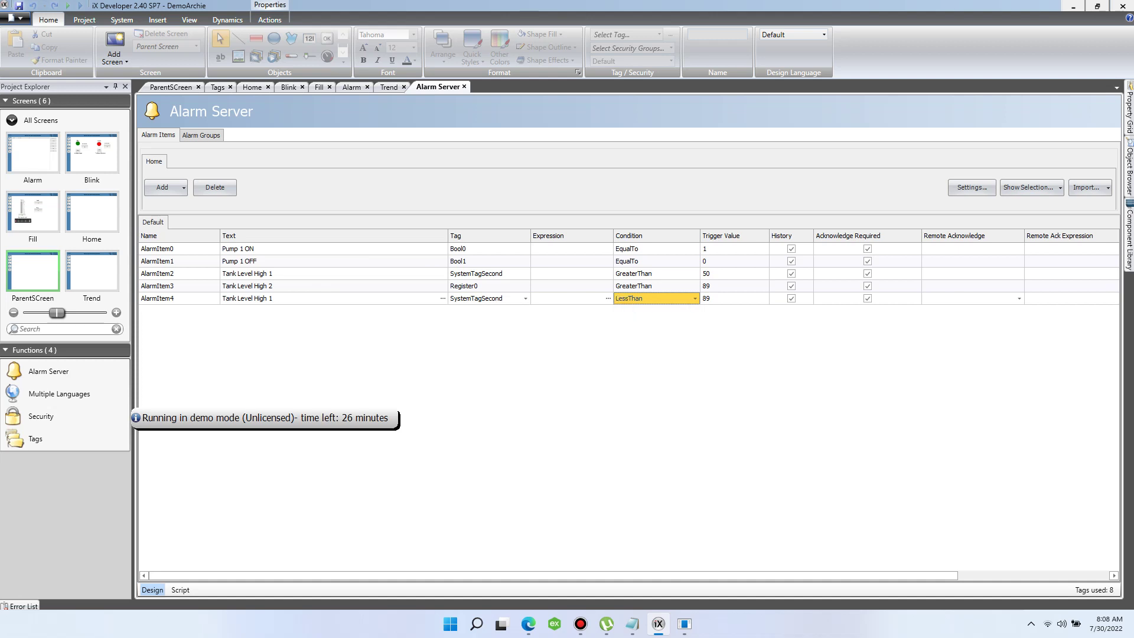
pyautogui.click(733, 298)
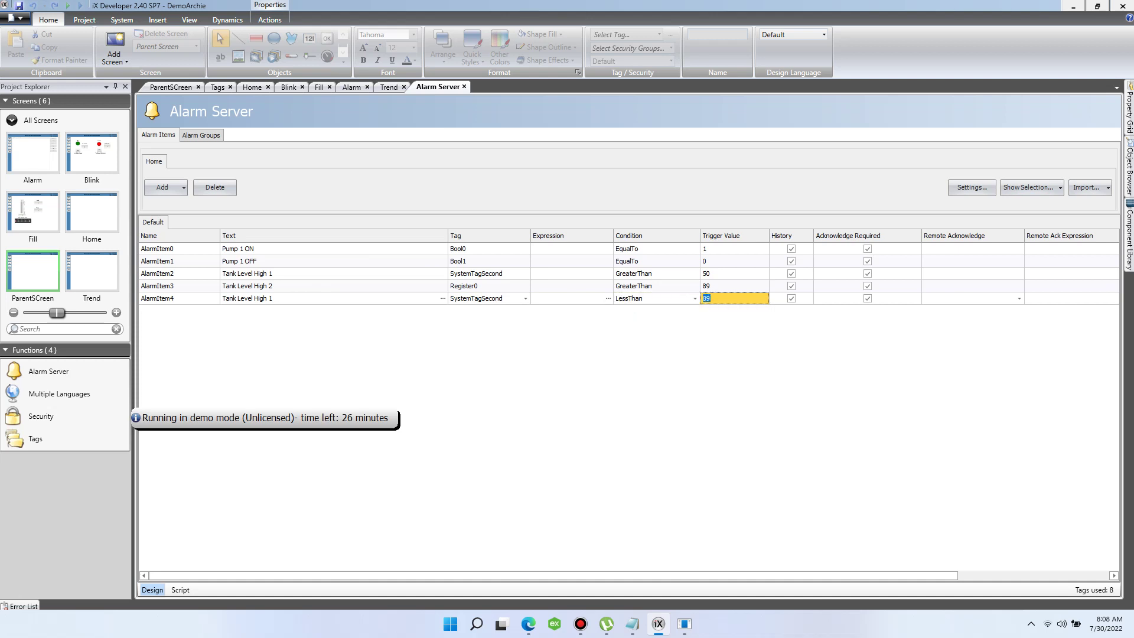
pyautogui.write('5')
# Step: Change the fifth alarm item's text to "Tank Level Low low" and save the project
pyautogui.click(273, 298)
pyautogui.moveTo(273, 298); pyautogui.dragTo(223, 298)
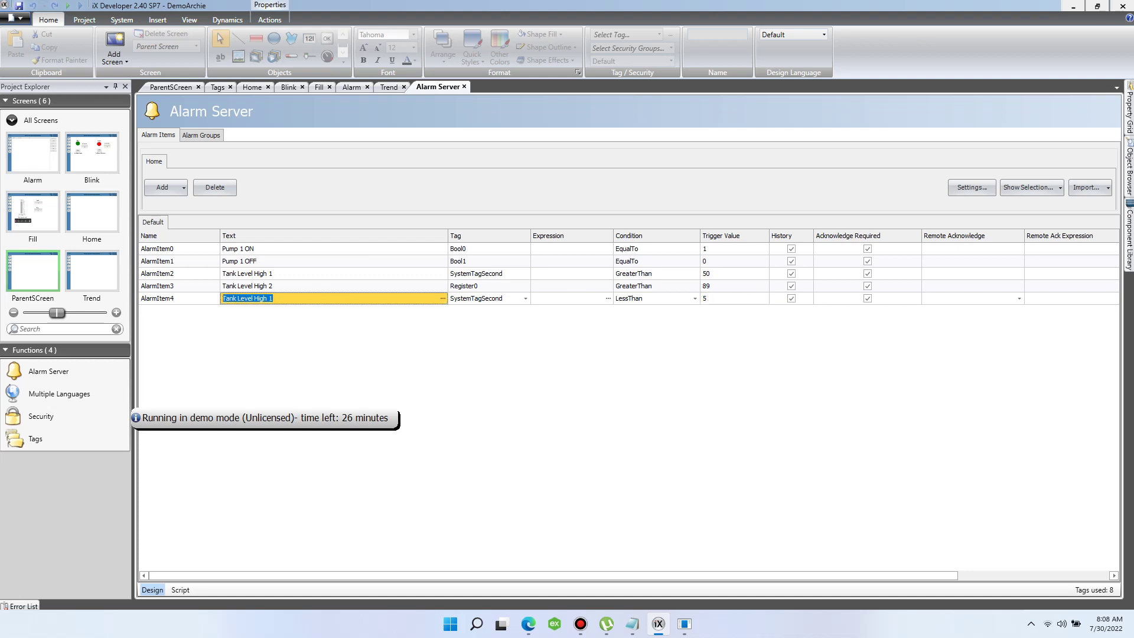
pyautogui.write('Tank Level Low low')
pyautogui.hotkey('ctrl', 's')
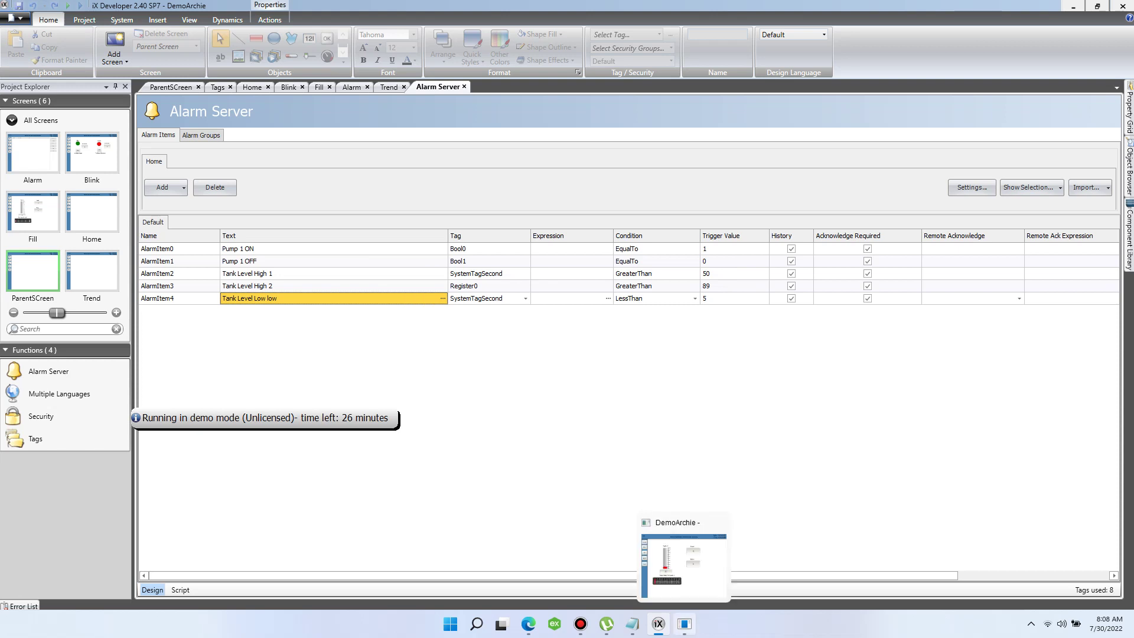
# Step: Switch to Notepad and add the line "Lest test the alarm screen we created" below the existing notes
pyautogui.click(632, 624)
pyautogui.click(693, 561)
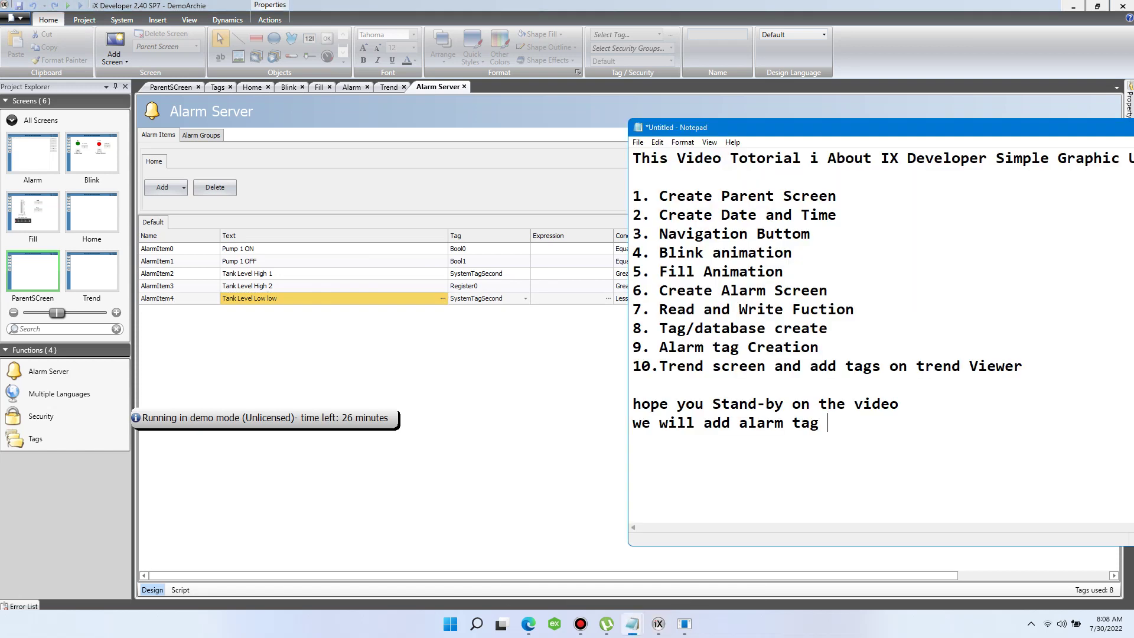
pyautogui.write('Lest test the alarm')
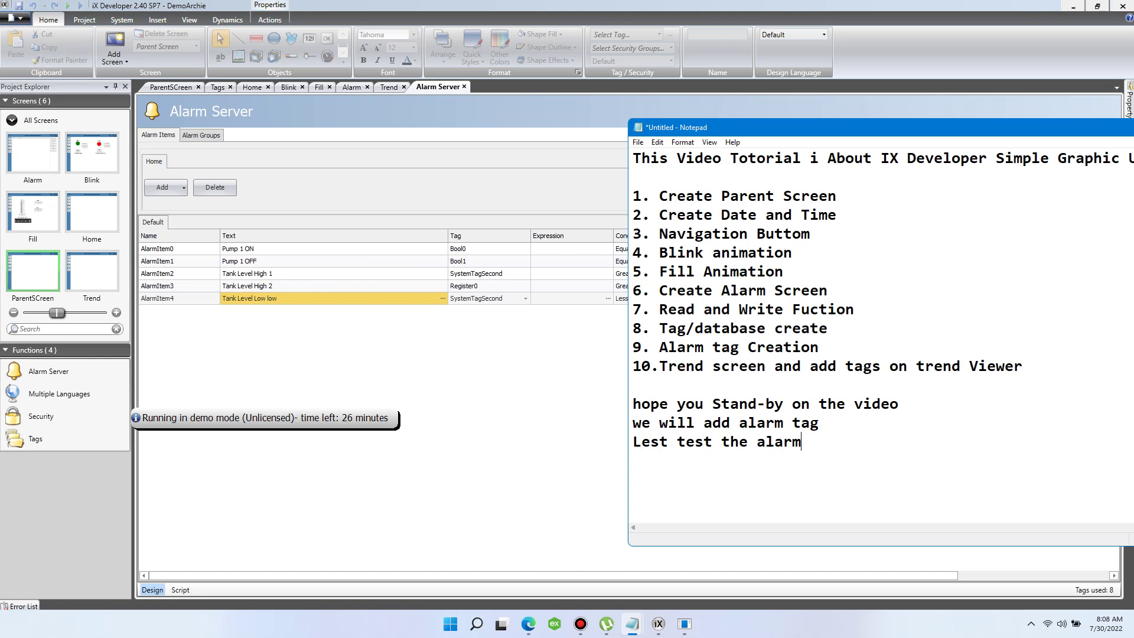
pyautogui.write(' screen we created')
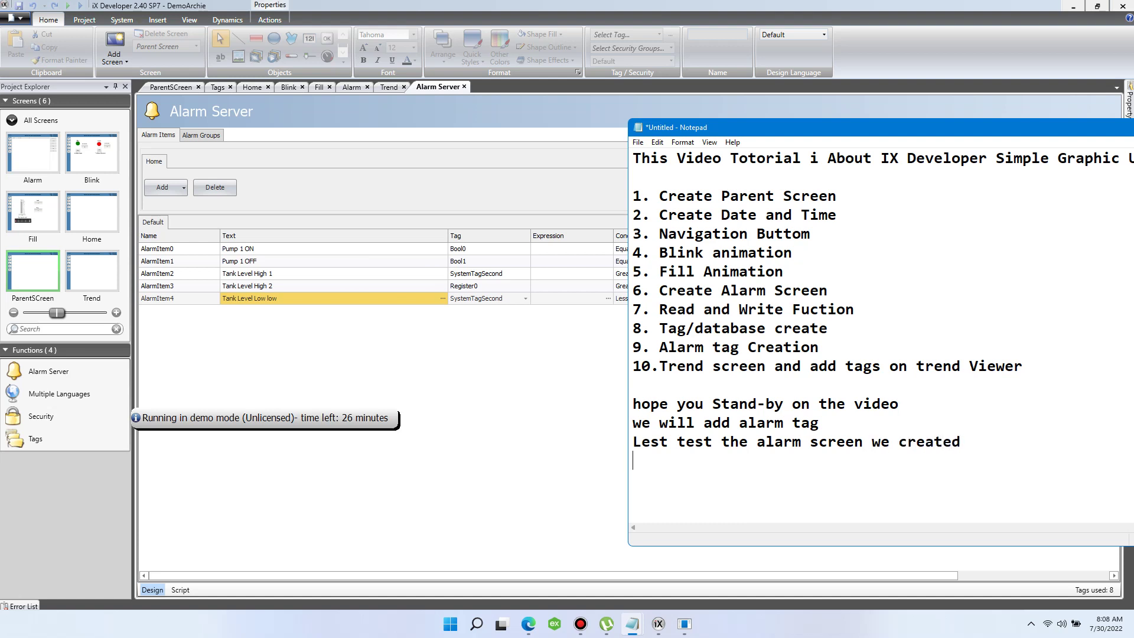
# Step: Return to iX Developer, close the running simulation and start a new one, moving its window clear of the screen corner
pyautogui.hotkey('alt', 'Tab')
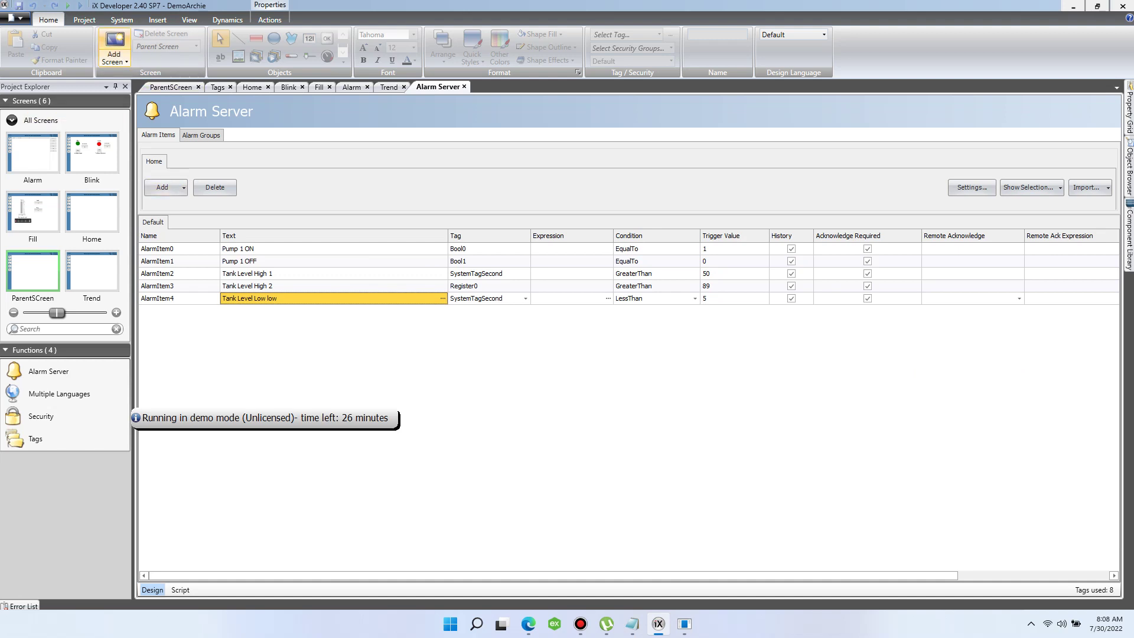
pyautogui.click(85, 20)
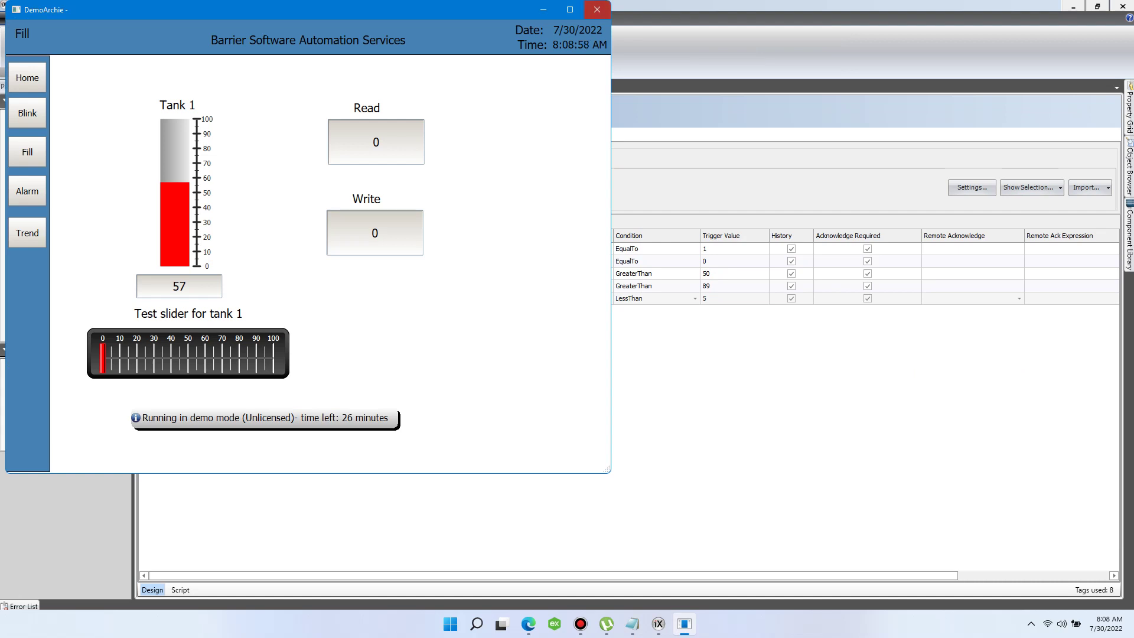
pyautogui.click(596, 9)
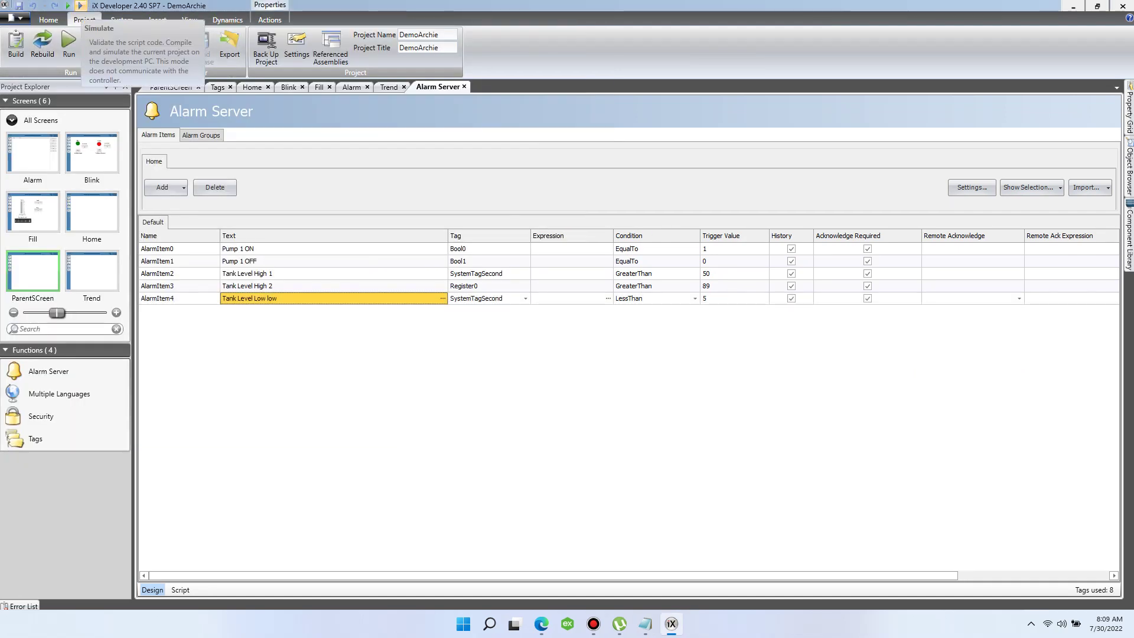
pyautogui.click(79, 5)
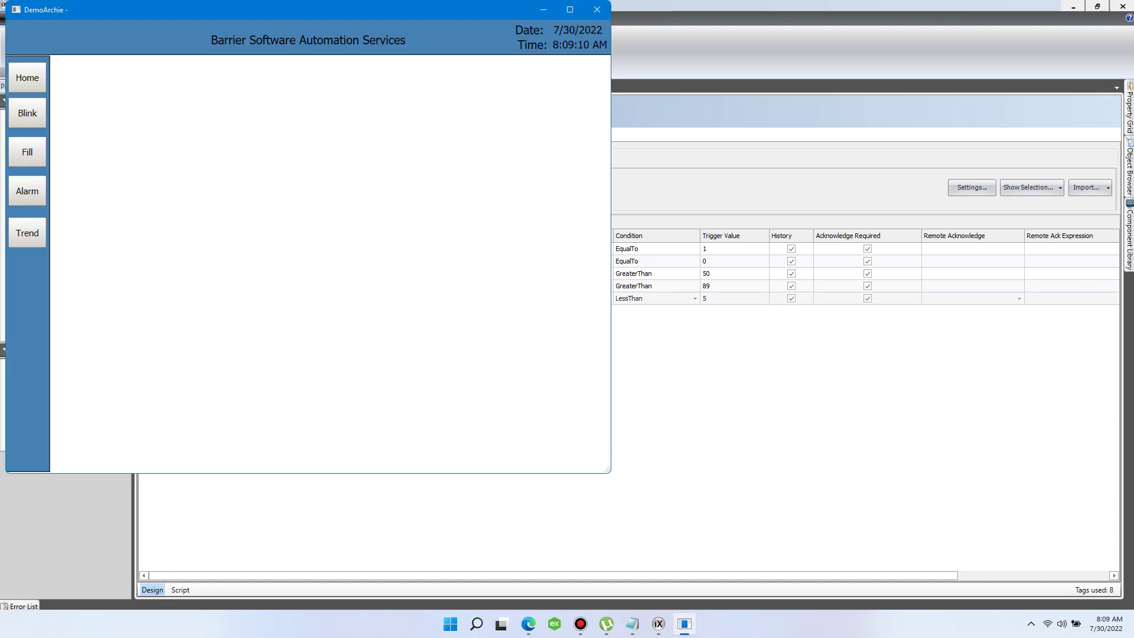
pyautogui.moveTo(352, 19); pyautogui.dragTo(421, 26)
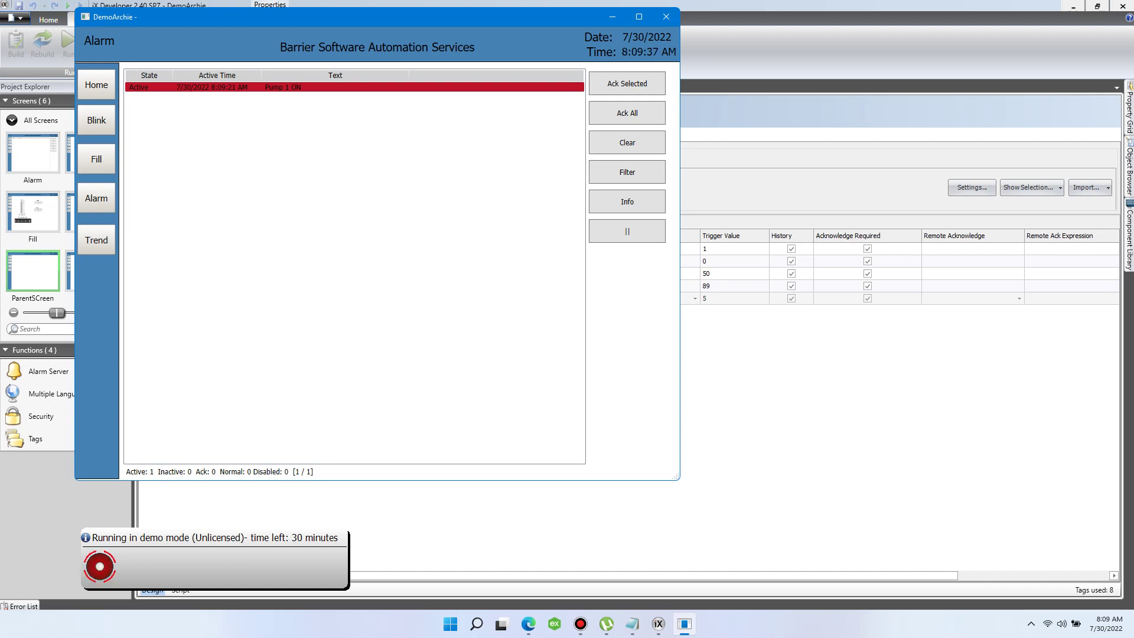
# Step: Write the value 100 on the simulated Fill screen and check the resulting alarms on the Alarm screen
pyautogui.click(97, 159)
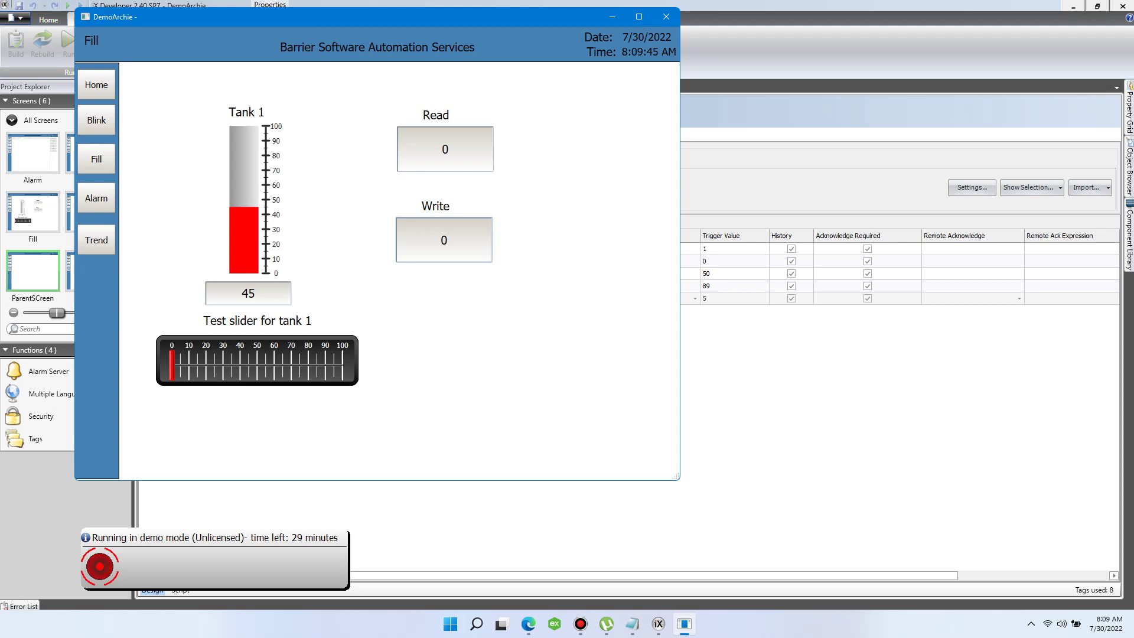
pyautogui.click(444, 239)
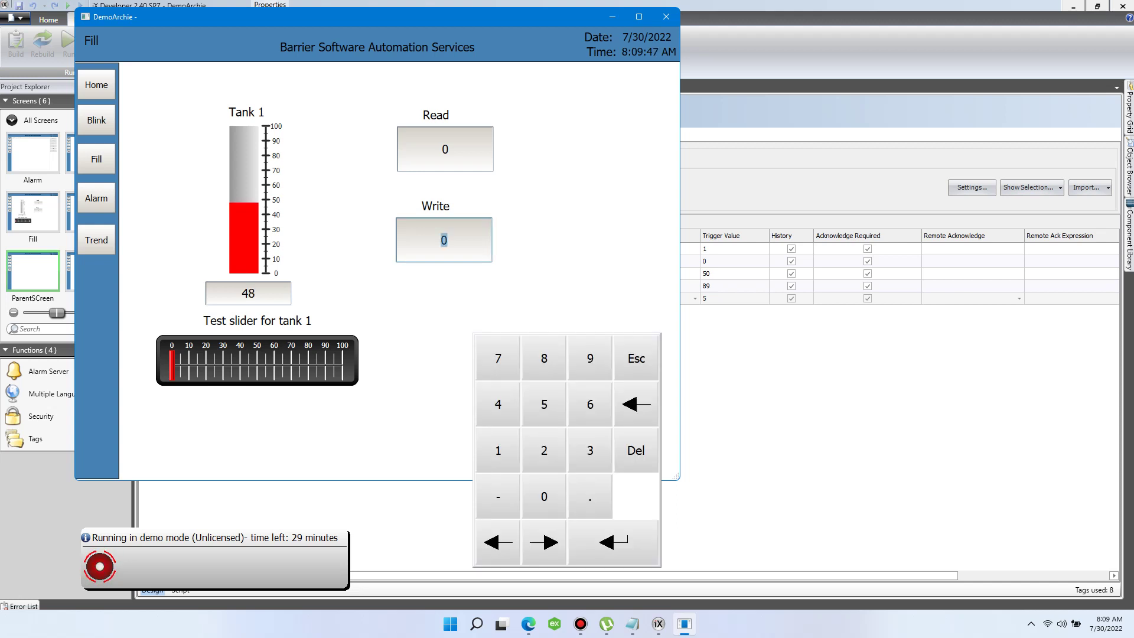
pyautogui.write('100')
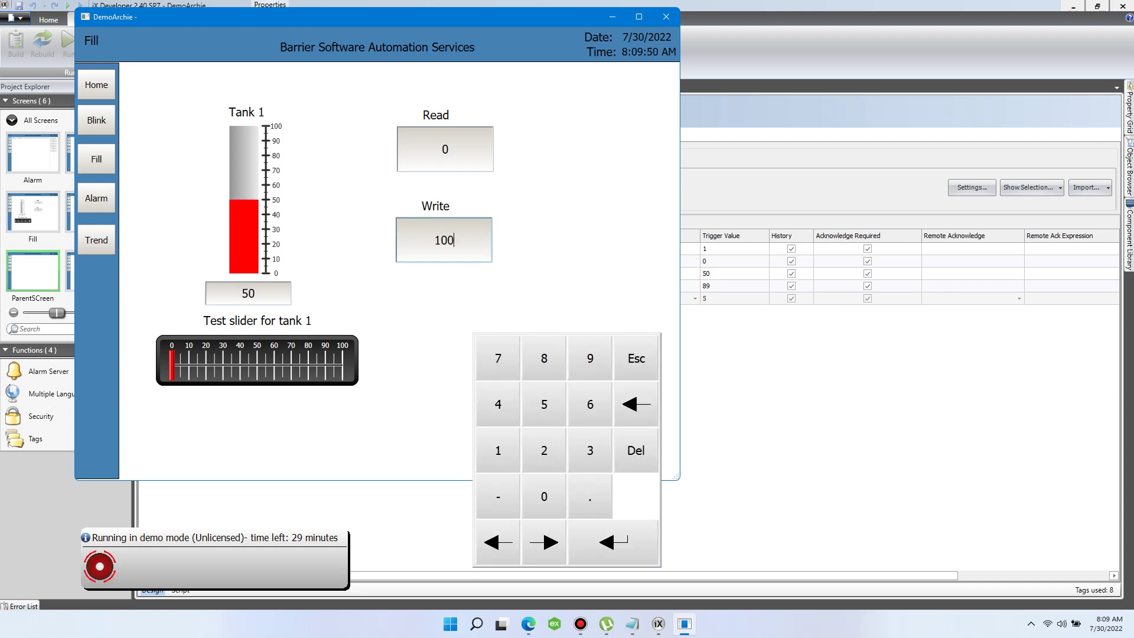
pyautogui.press('Return')
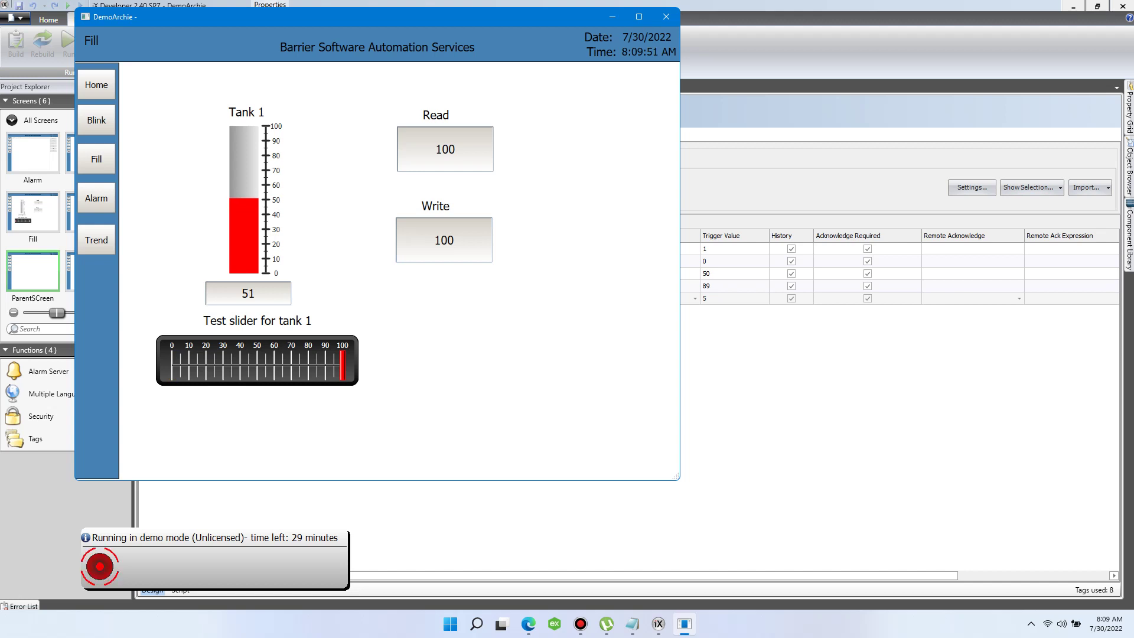
pyautogui.click(96, 197)
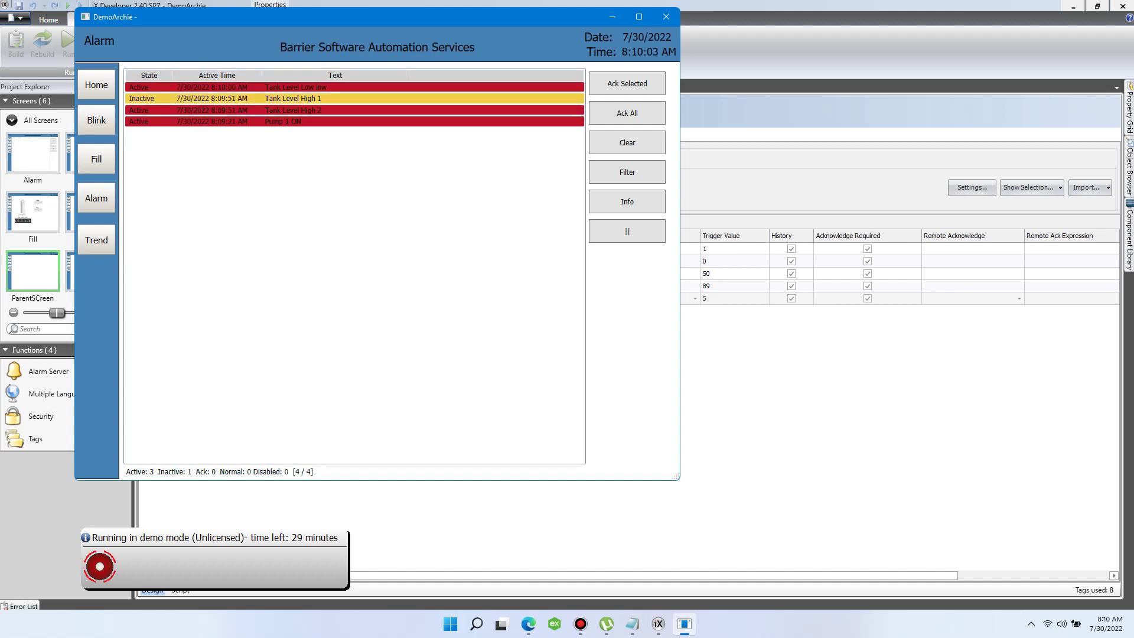
# Step: Return to the simulated Fill screen and enter 20 as the Write value
pyautogui.click(97, 159)
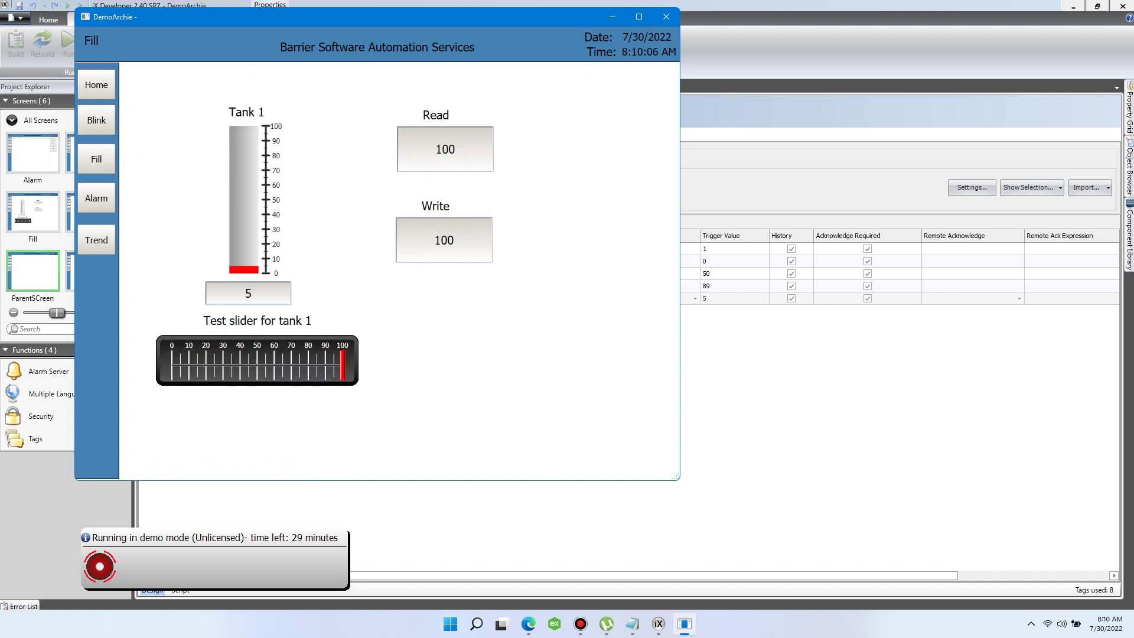
pyautogui.click(443, 239)
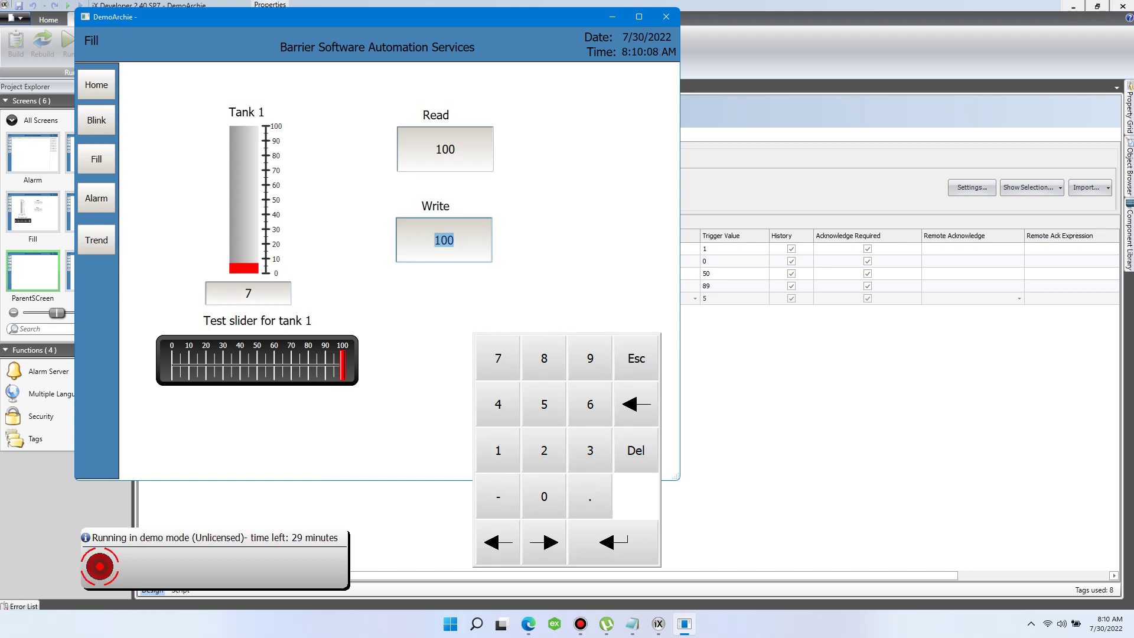
pyautogui.click(543, 450)
pyautogui.click(544, 496)
pyautogui.click(544, 496)
pyautogui.click(613, 542)
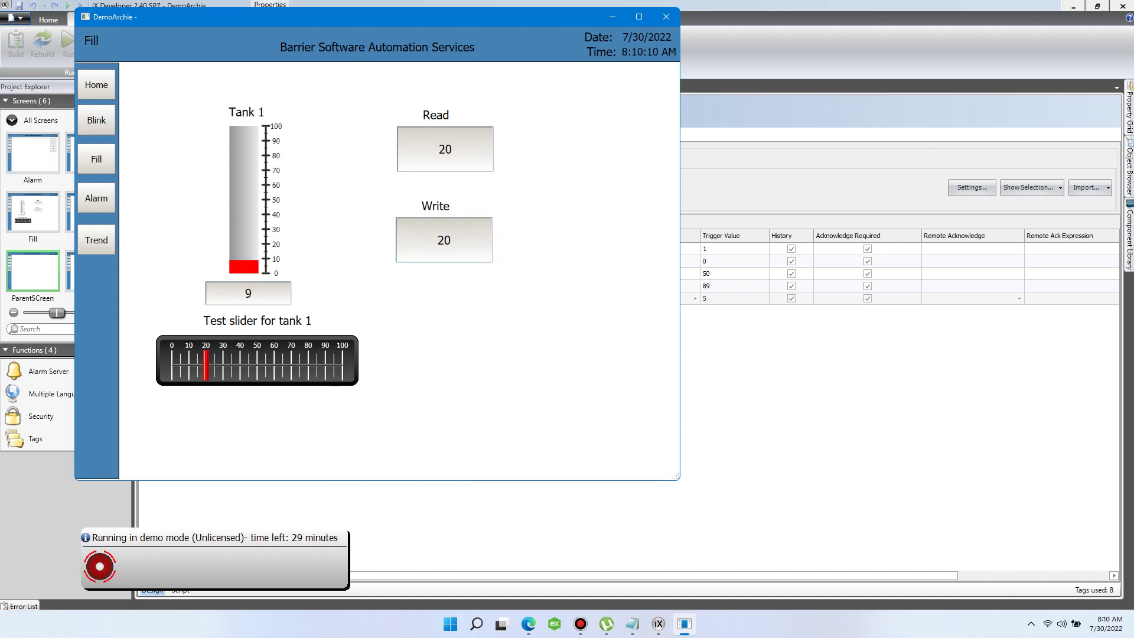
# Step: Operate the test toggle button on the simulated Blink screen, checking the Alarm screen before and after
pyautogui.click(95, 198)
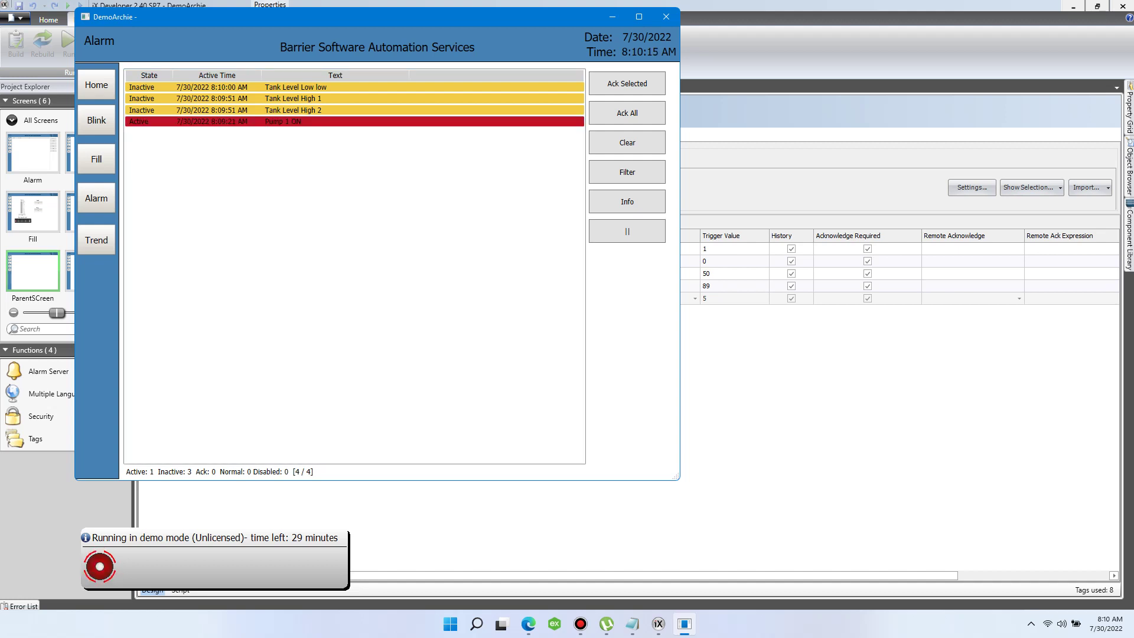
pyautogui.click(95, 120)
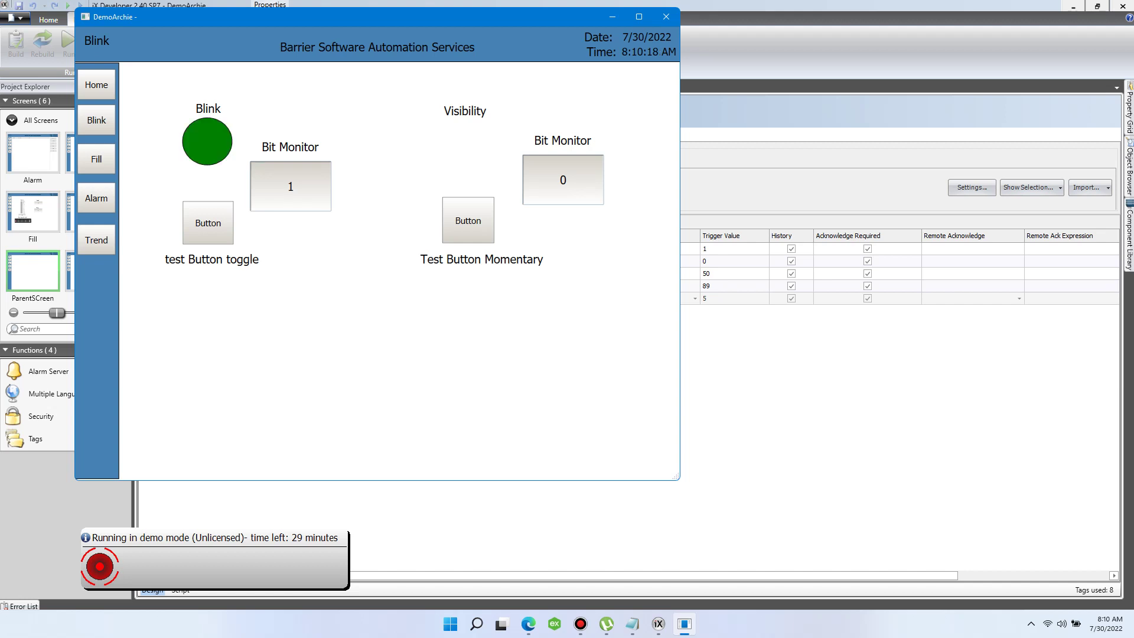
pyautogui.click(208, 223)
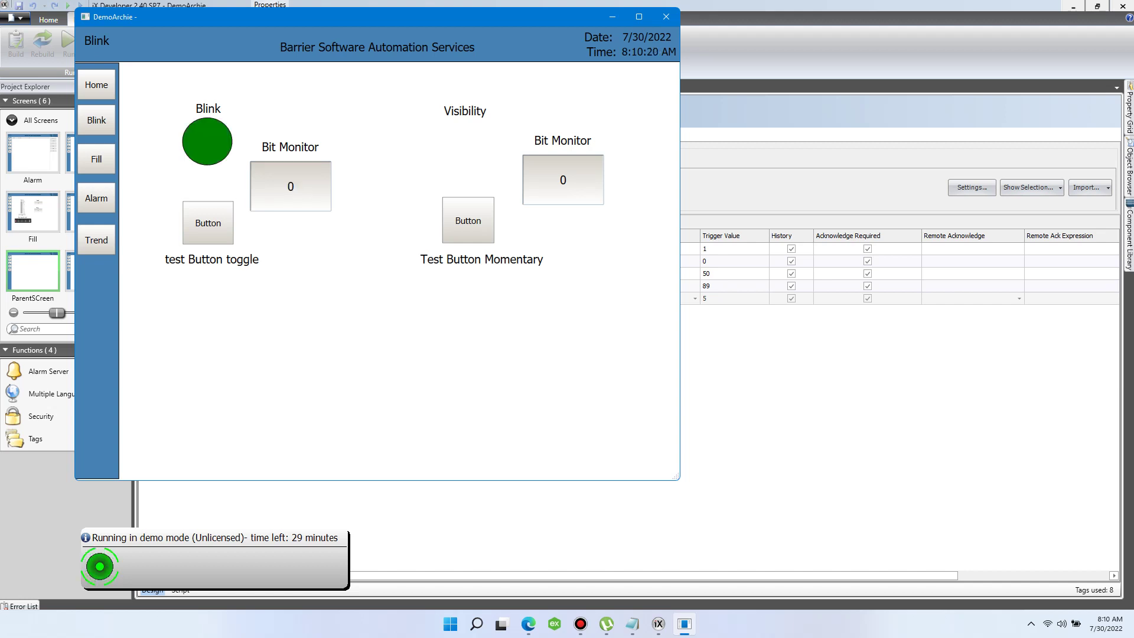
pyautogui.click(97, 198)
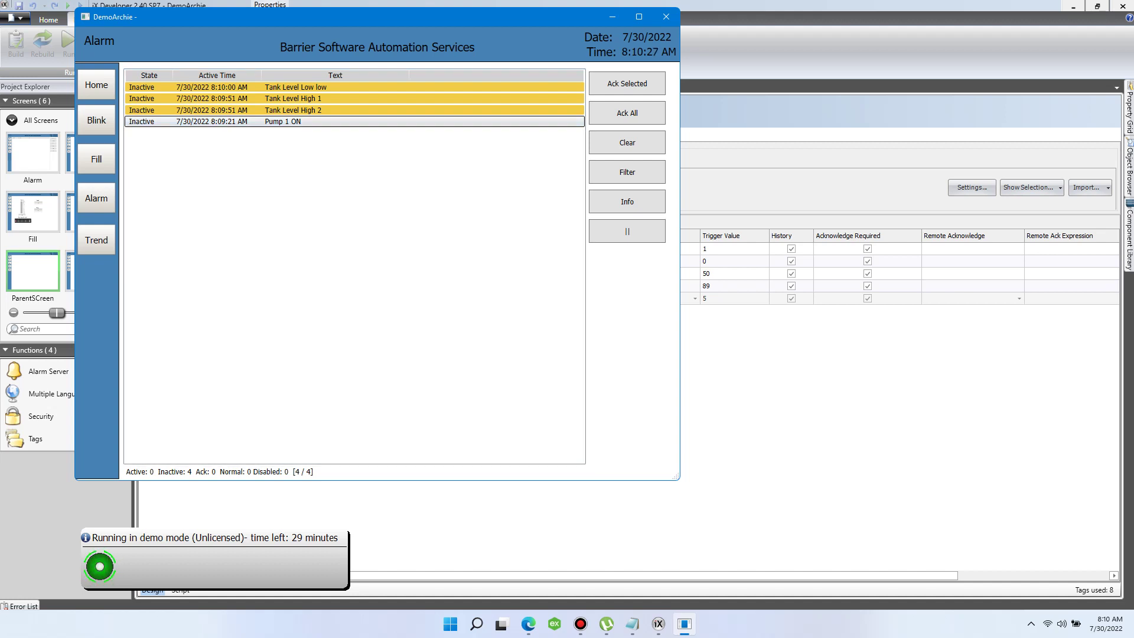
# Step: Look over the simulated Fill and Blink screens and recheck the alarm list on the Alarm screen
pyautogui.click(97, 159)
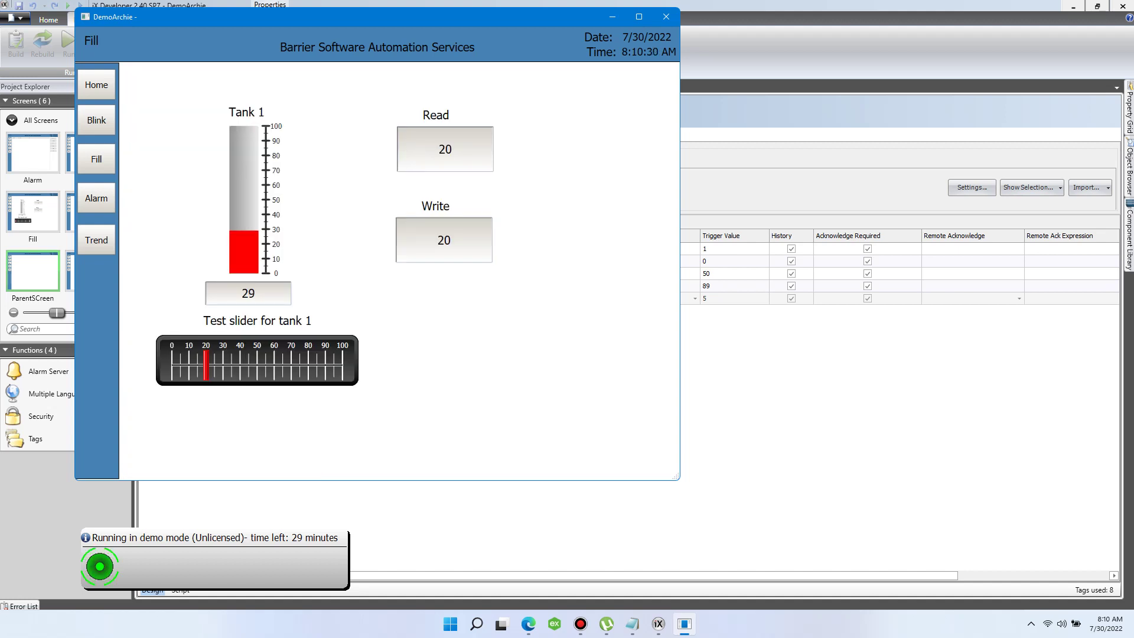
pyautogui.click(96, 120)
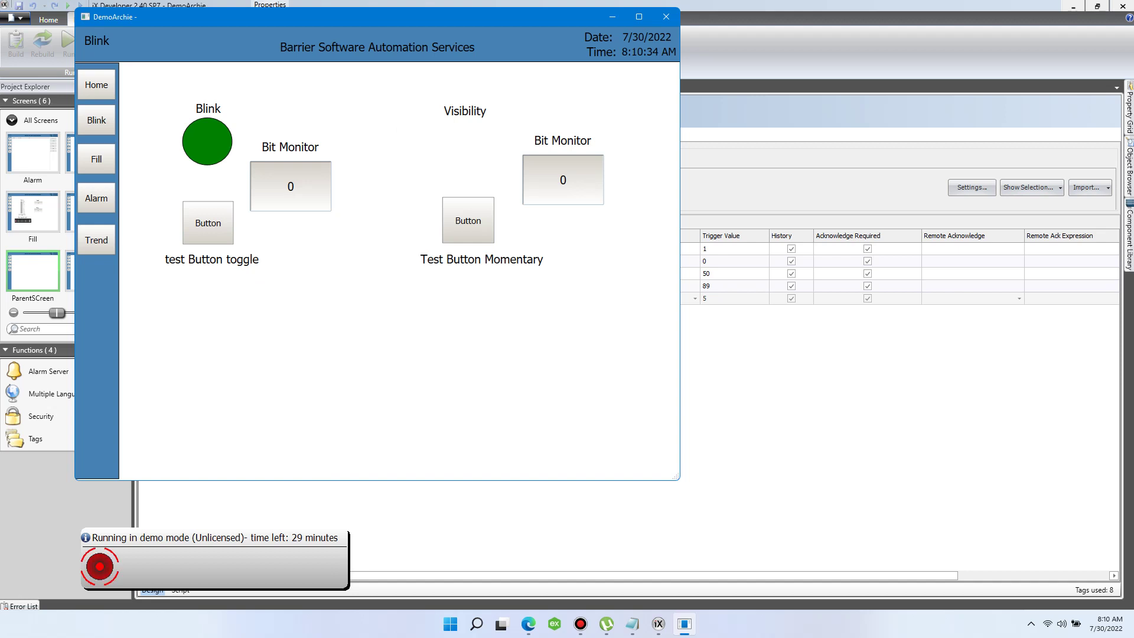
pyautogui.click(96, 198)
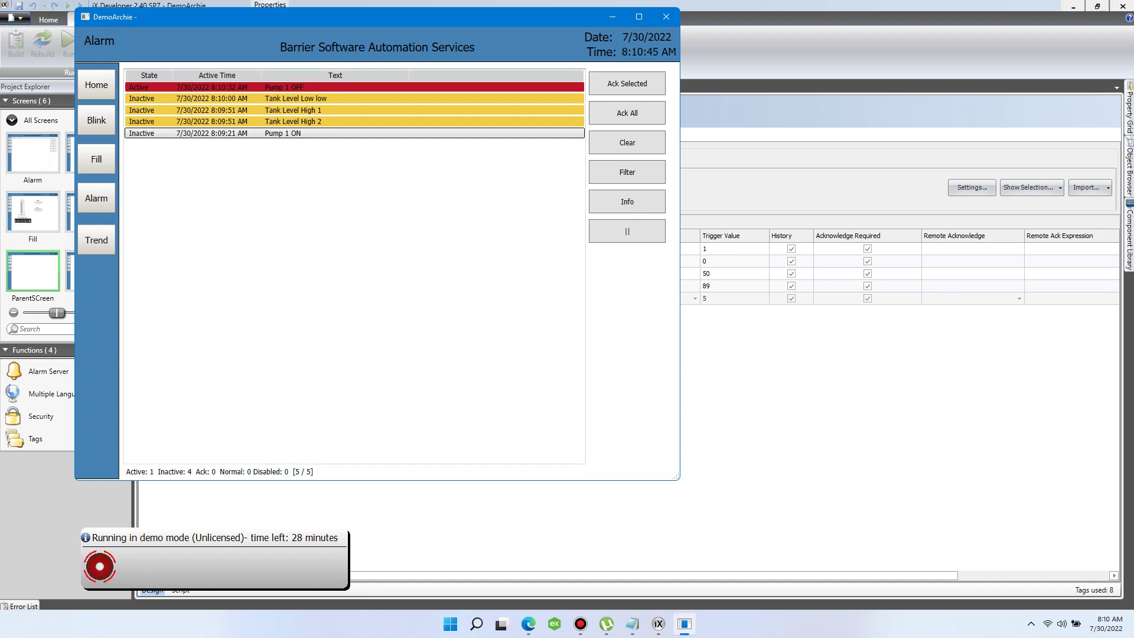
# Step: Set the tank 1 test slider to 100 on the simulated Fill screen and acknowledge all alarms on the Alarm screen
pyautogui.click(96, 159)
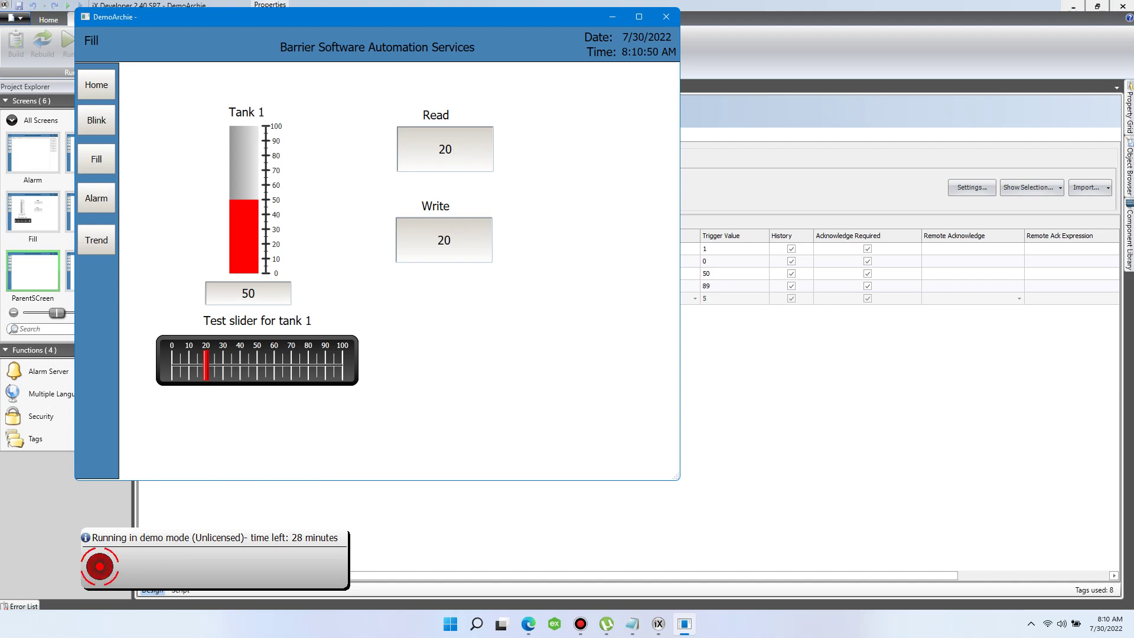
pyautogui.moveTo(206, 364); pyautogui.dragTo(330, 365)
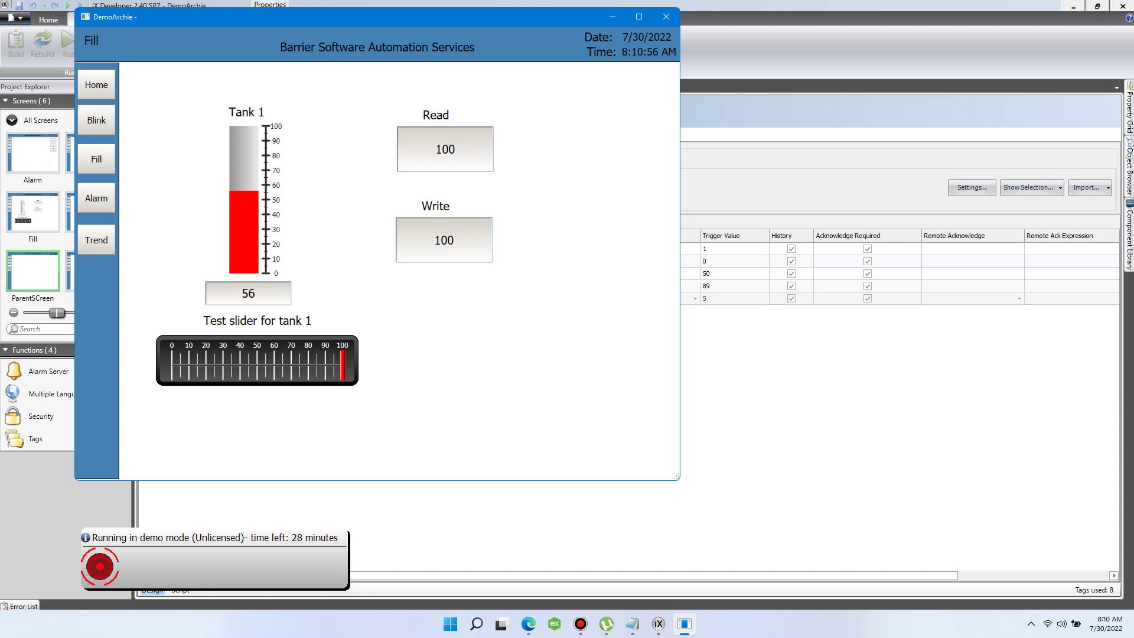
pyautogui.click(97, 198)
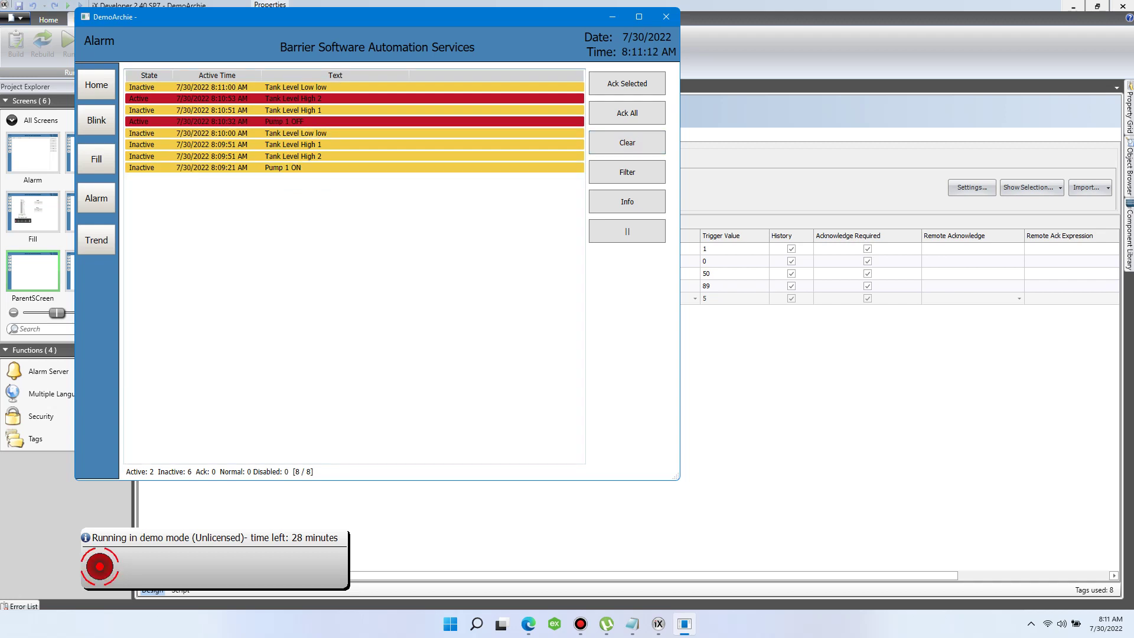
pyautogui.click(627, 113)
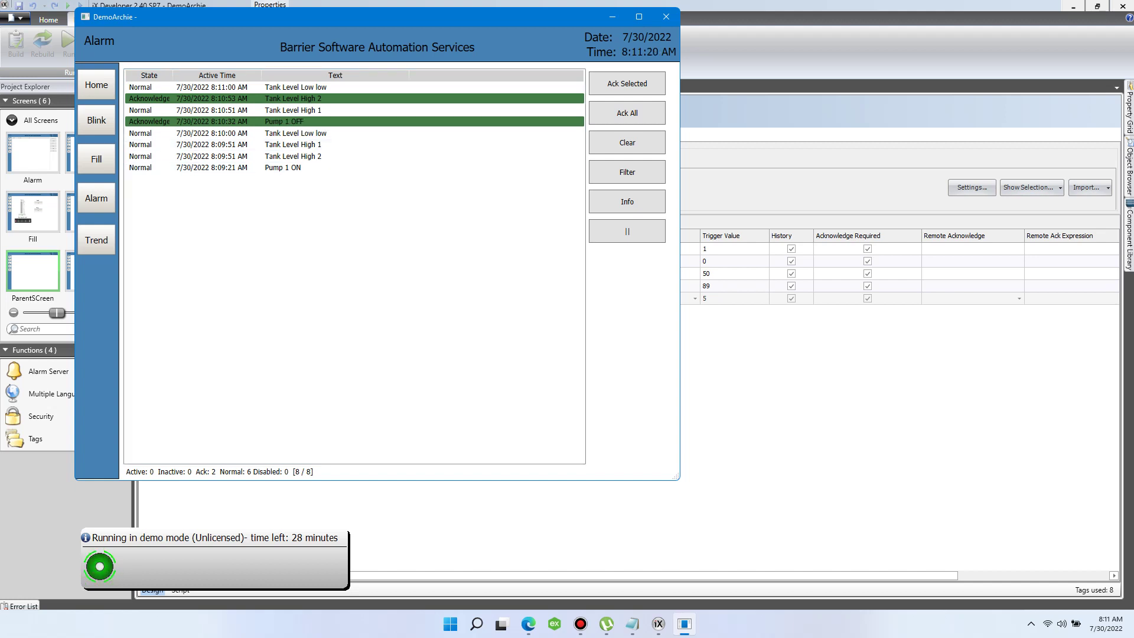
# Step: Switch to Notepad and replace the last two note lines with "now we create a trend screen"
pyautogui.click(658, 624)
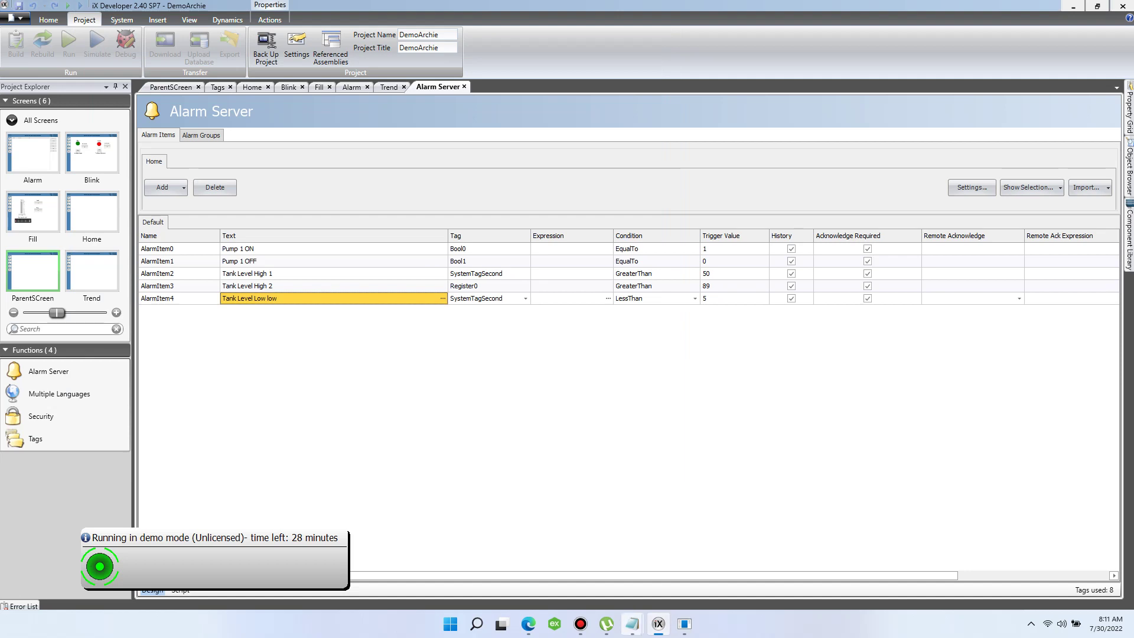
pyautogui.click(631, 623)
pyautogui.click(693, 560)
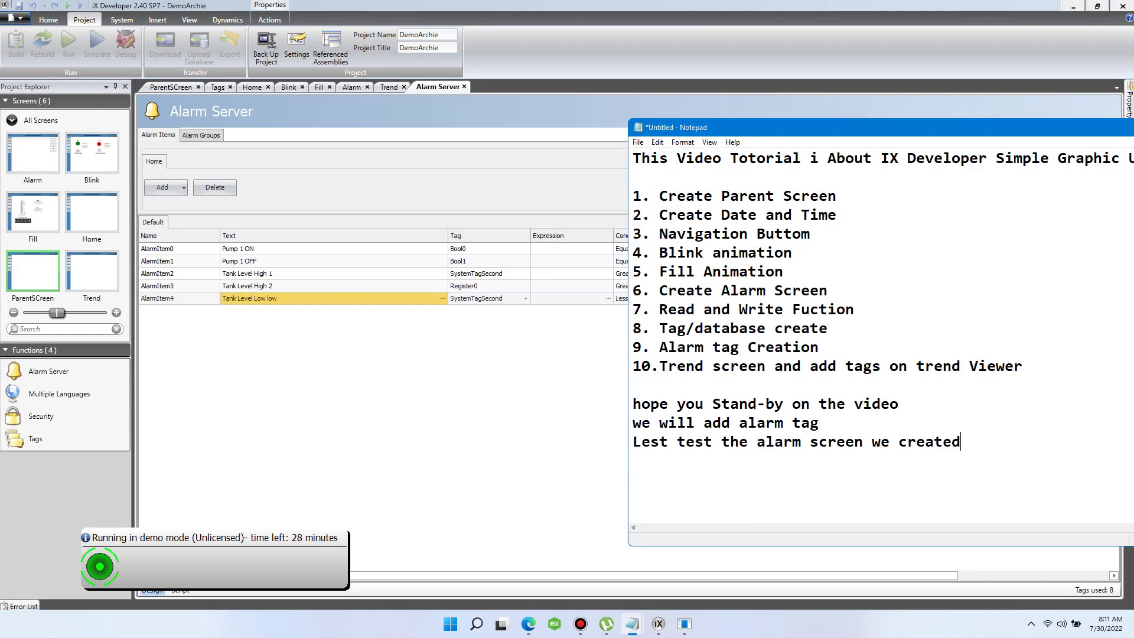
pyautogui.hotkey('shift', 'Up')
pyautogui.hotkey('shift', 'Up')
pyautogui.press('BackSpace')
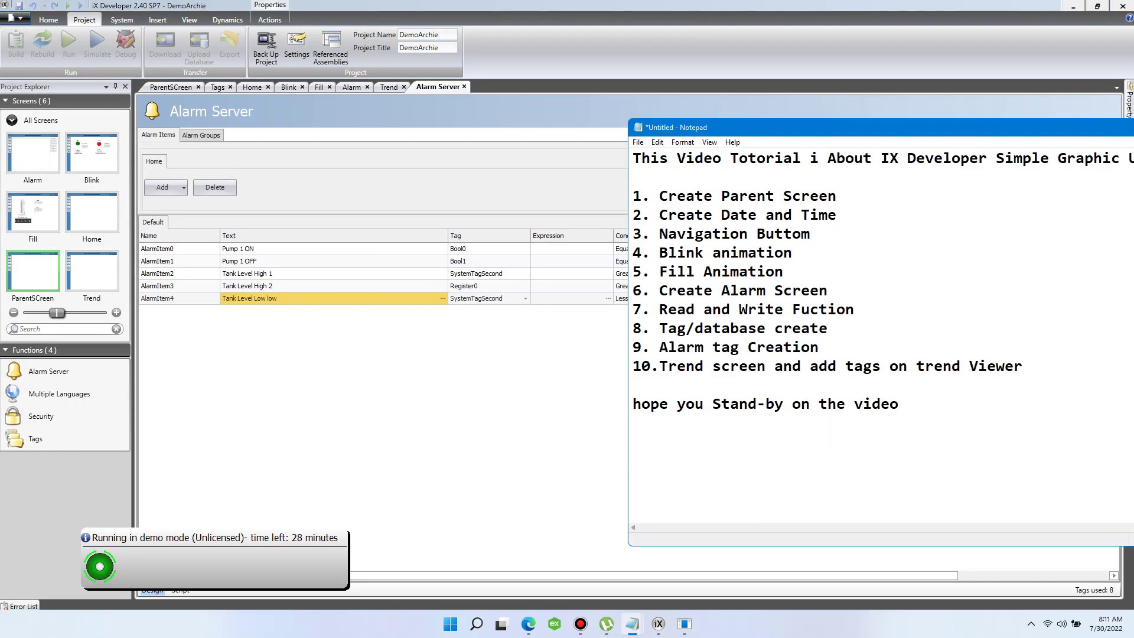
pyautogui.write('now')
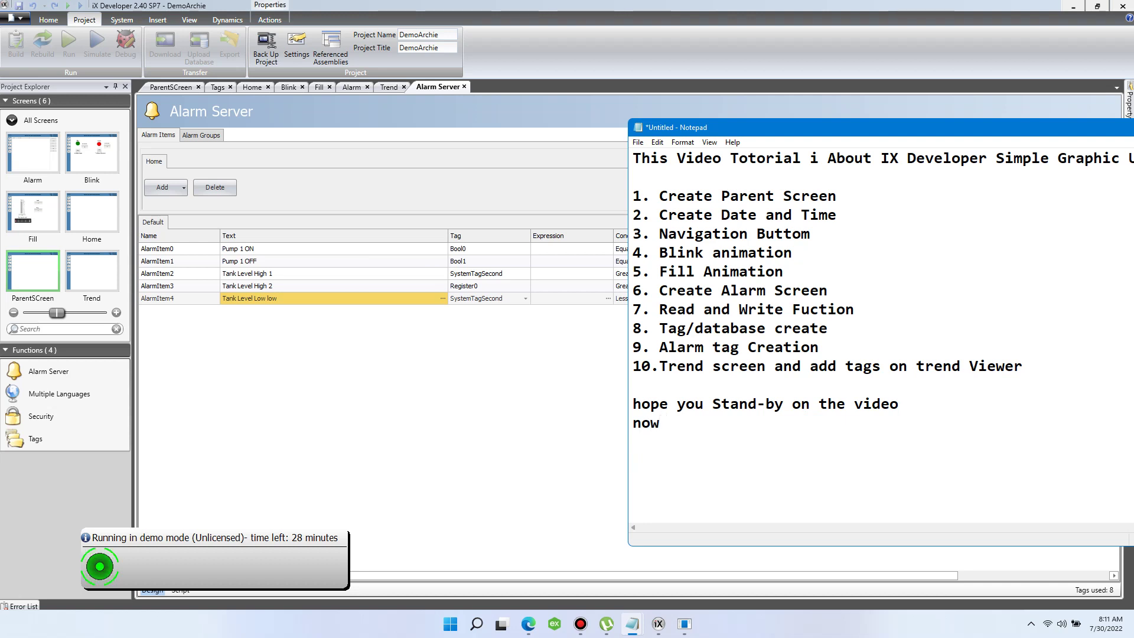
pyautogui.write(' we crea')
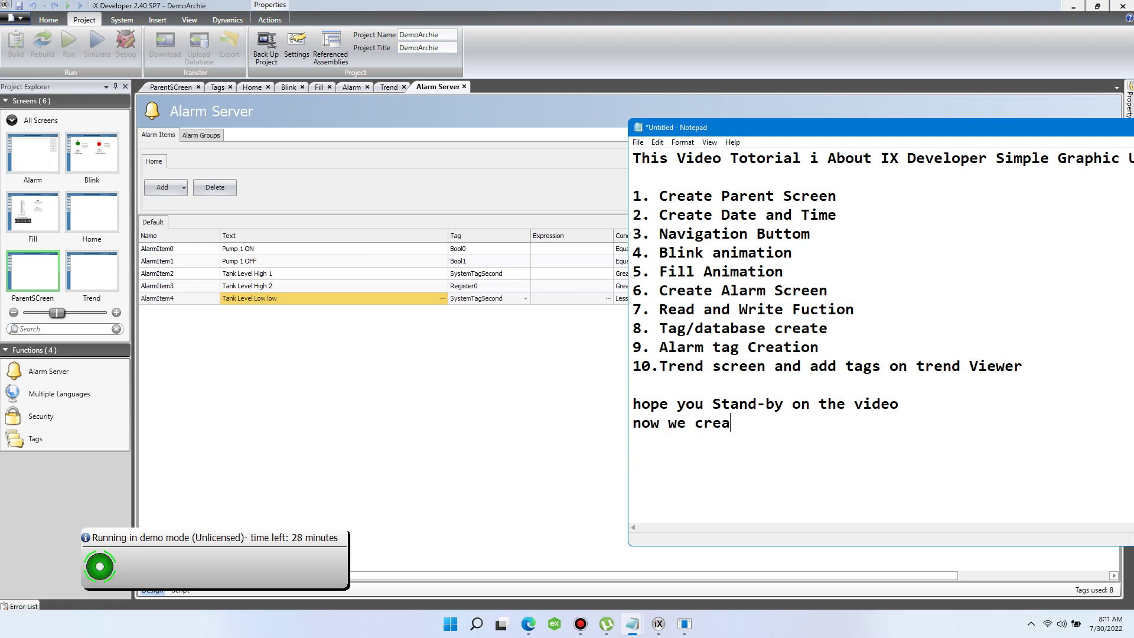
pyautogui.write('te a trend screen')
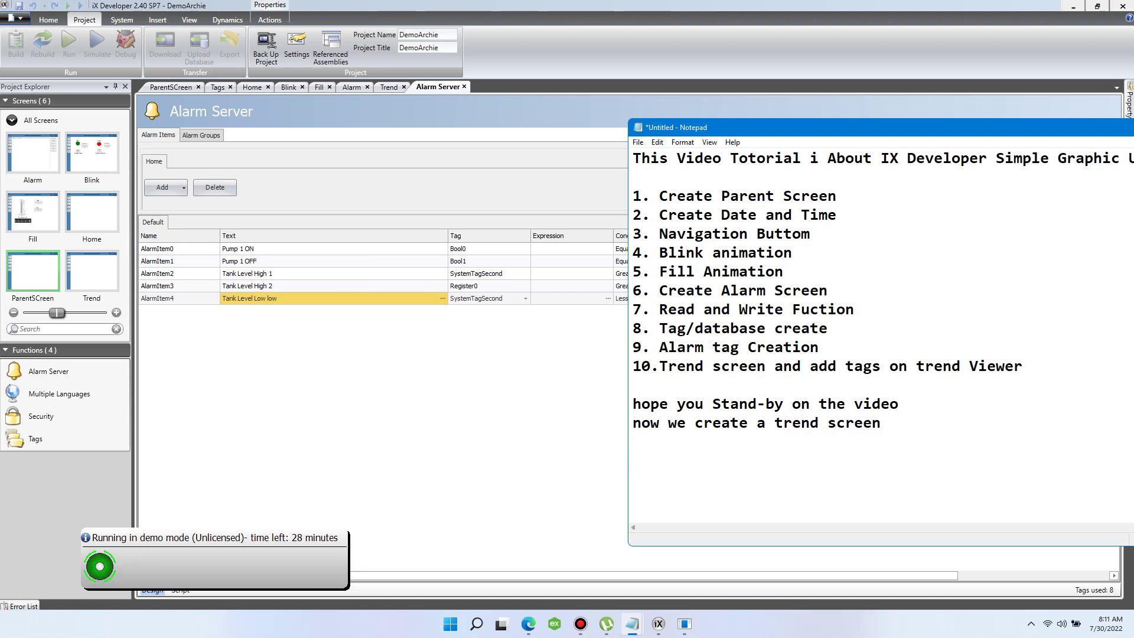
pyautogui.moveTo(880, 423); pyautogui.dragTo(633, 423)
pyautogui.click(633, 441)
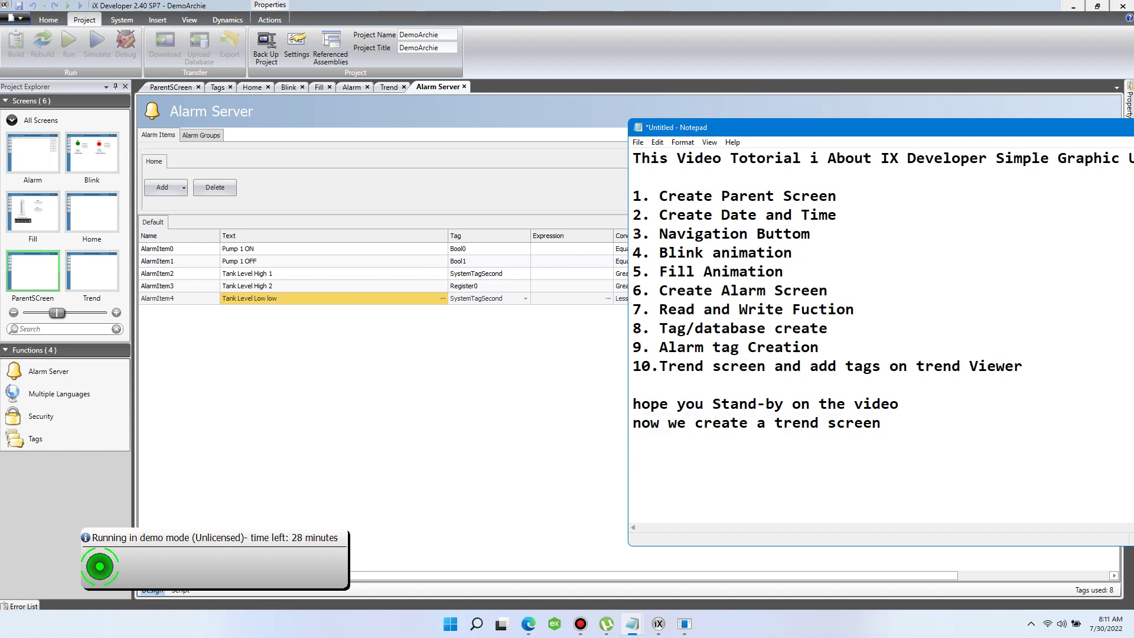
# Step: Return to iX Developer, open the Trend screen and draw a trend viewer about 900 by 598 in its empty area
pyautogui.hotkey('alt', 'Tab')
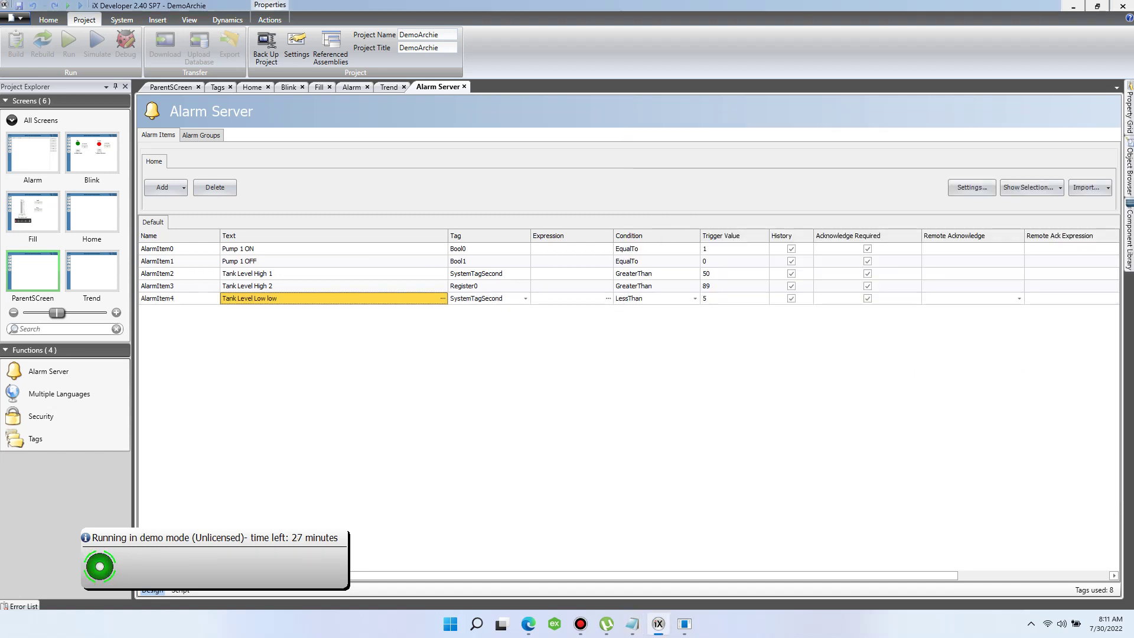
pyautogui.click(91, 270)
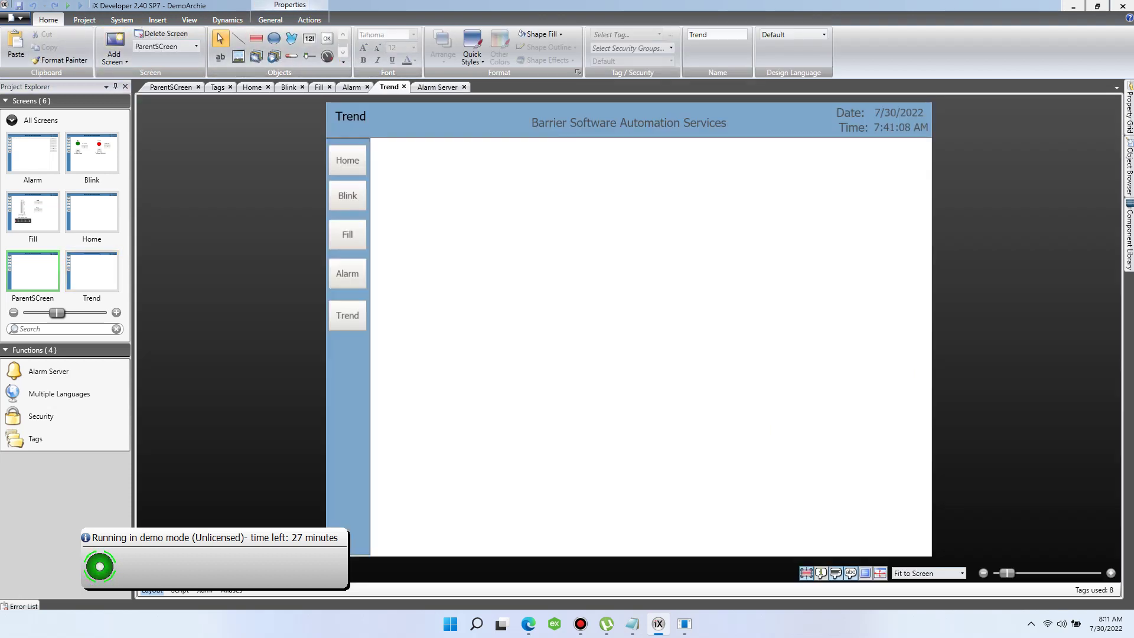
pyautogui.click(342, 61)
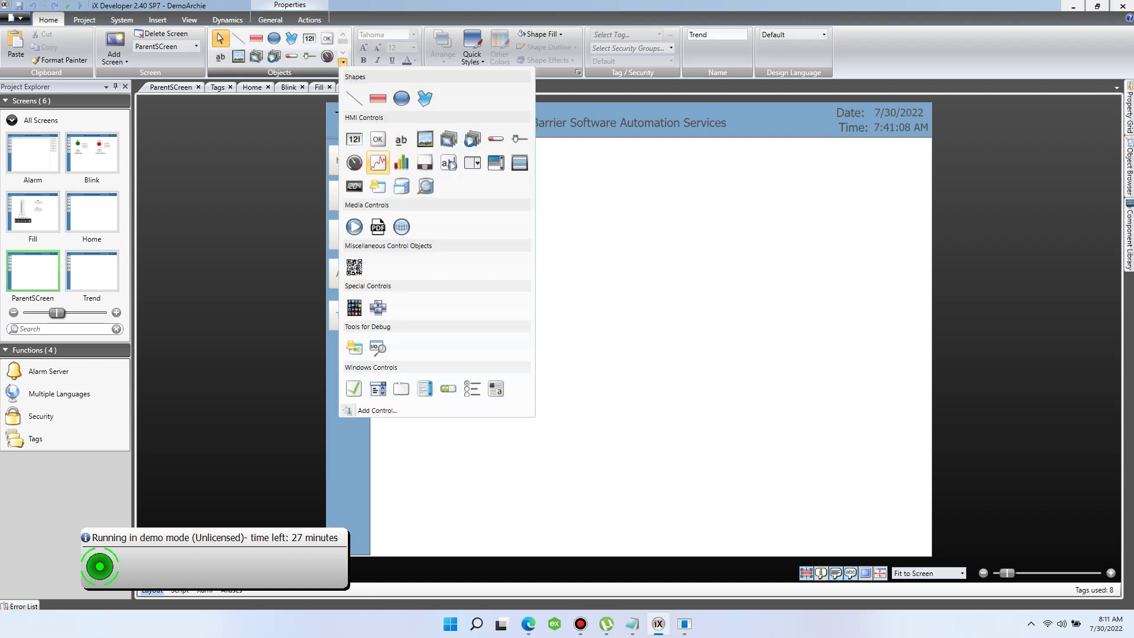
pyautogui.click(378, 162)
pyautogui.moveTo(376, 146)
pyautogui.mouseDown()
pyautogui.moveTo(680, 343)
pyautogui.moveTo(845, 499)
pyautogui.moveTo(914, 544)
pyautogui.moveTo(907, 499)
pyautogui.mouseUp()
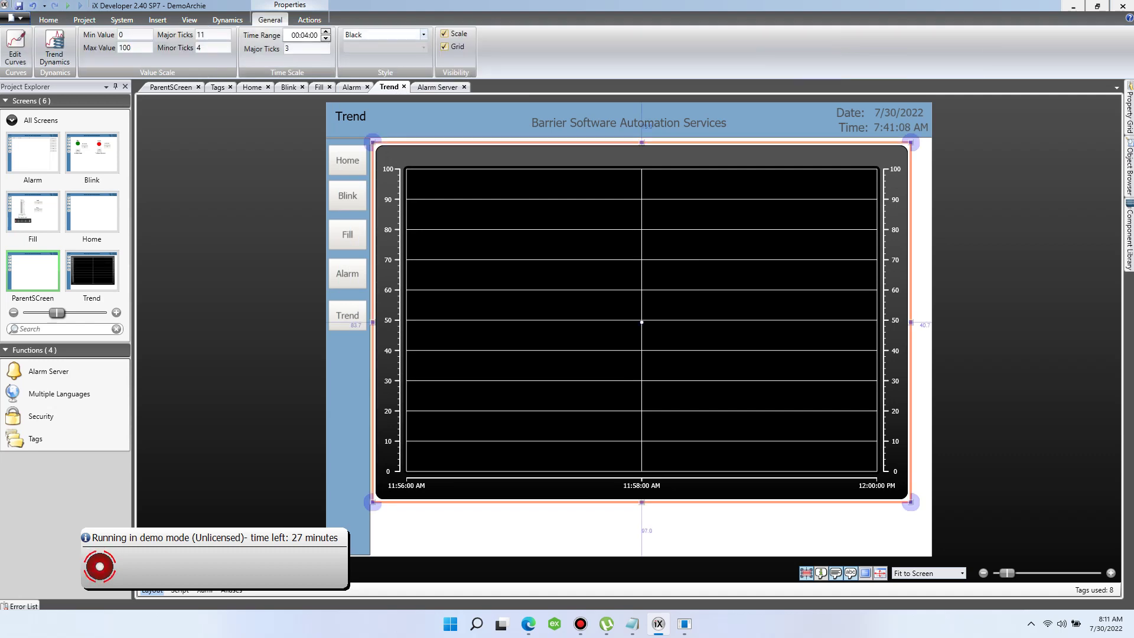
# Step: Try the Black_Compact style on the trend viewer, settling on Chrome_Compact
pyautogui.click(384, 34)
pyautogui.click(368, 55)
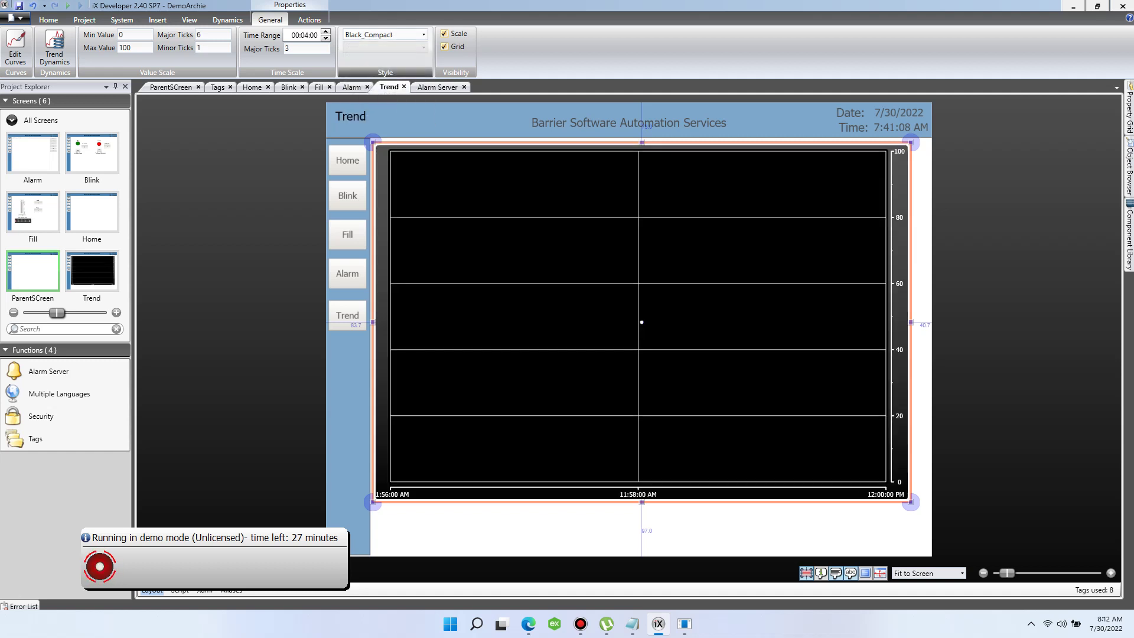
pyautogui.click(384, 34)
pyautogui.click(378, 74)
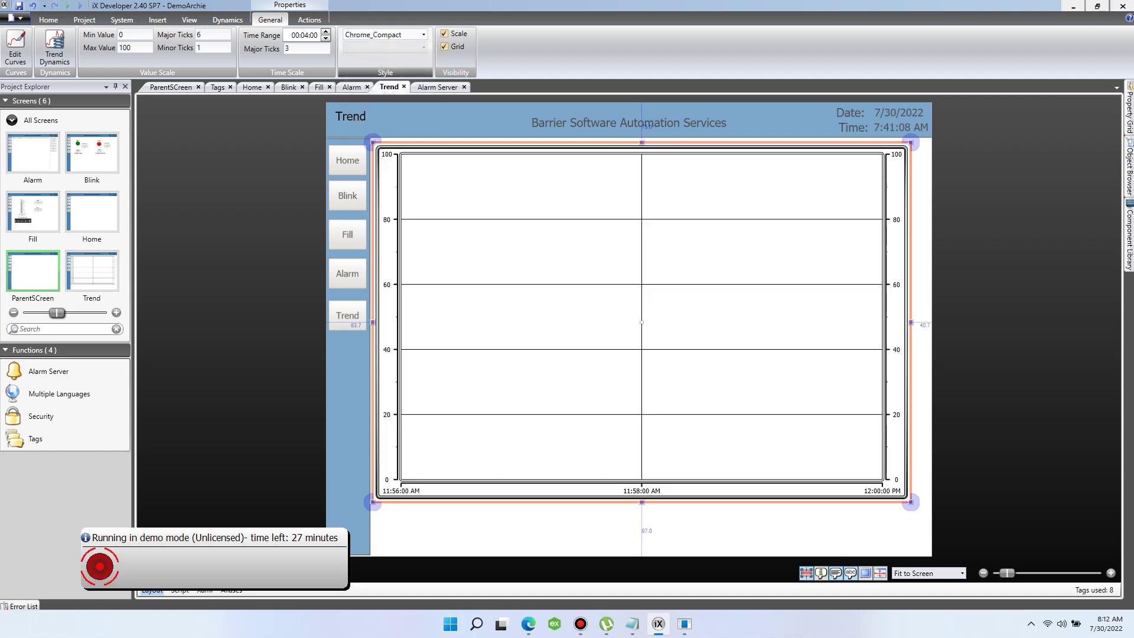
# Step: Set the trend viewer's time scale to 5 major ticks and reduce its height to about 504
pyautogui.click(290, 49)
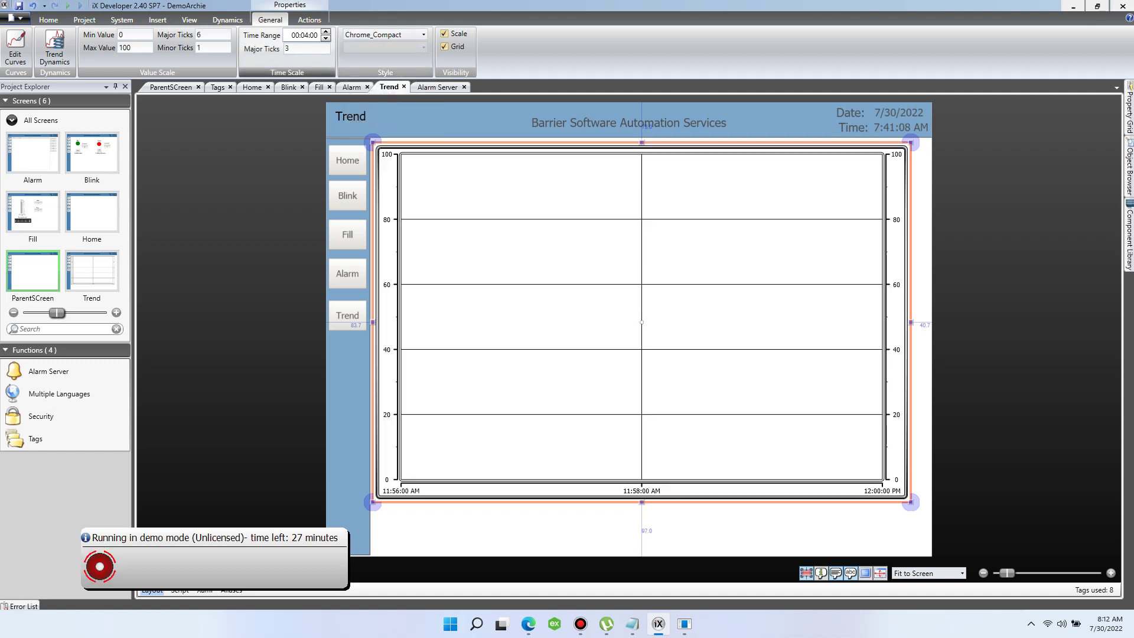
pyautogui.write('5')
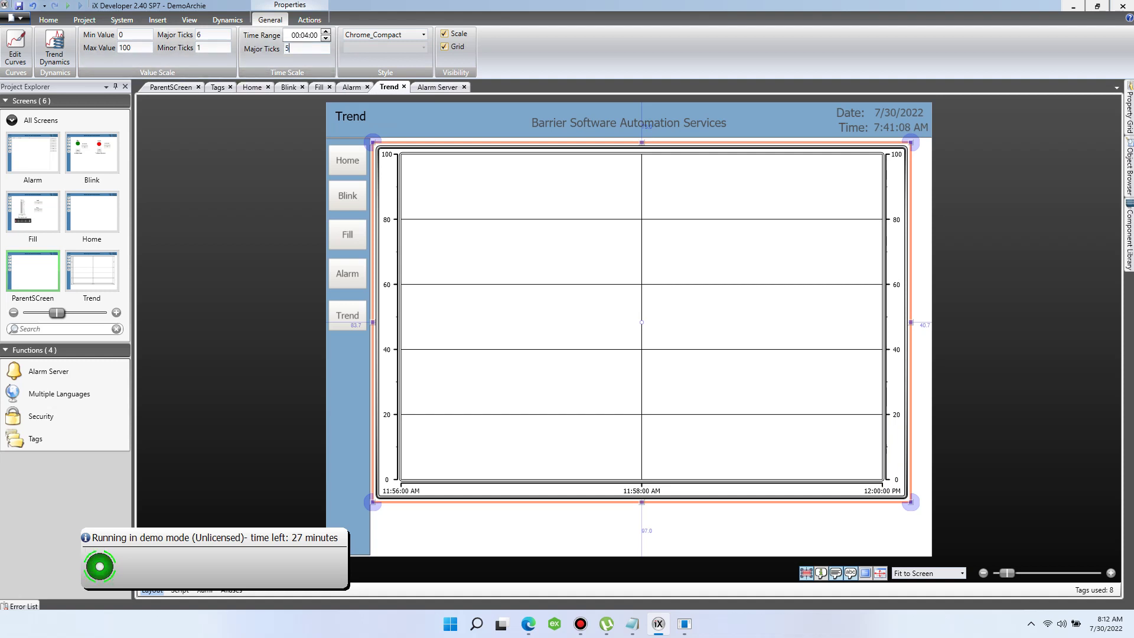
pyautogui.press('Return')
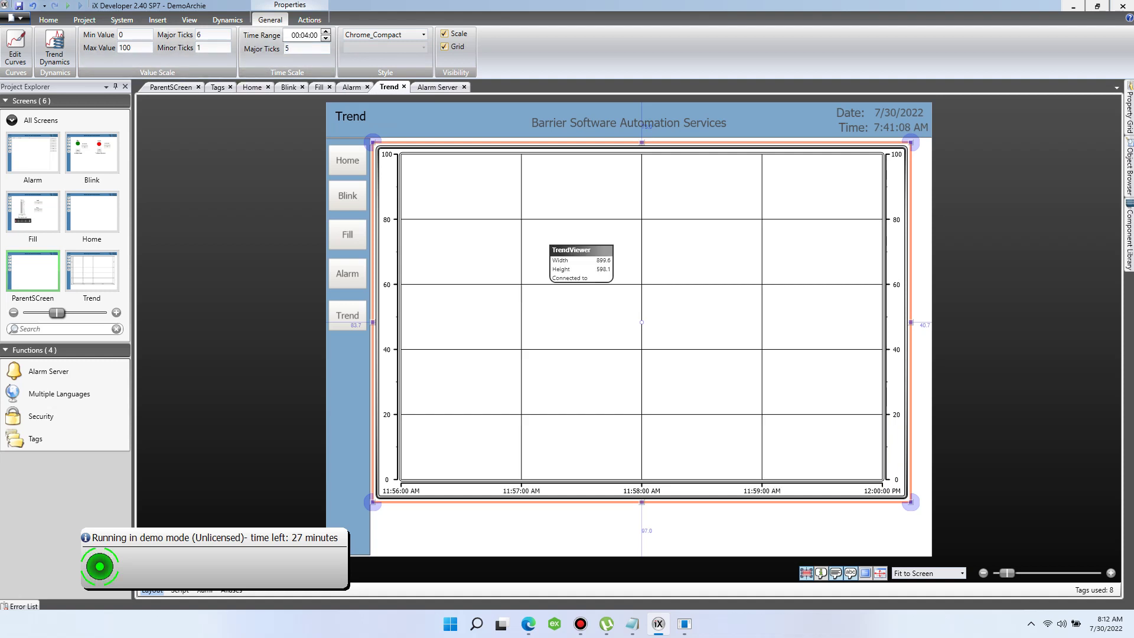
pyautogui.moveTo(641, 502); pyautogui.dragTo(641, 446)
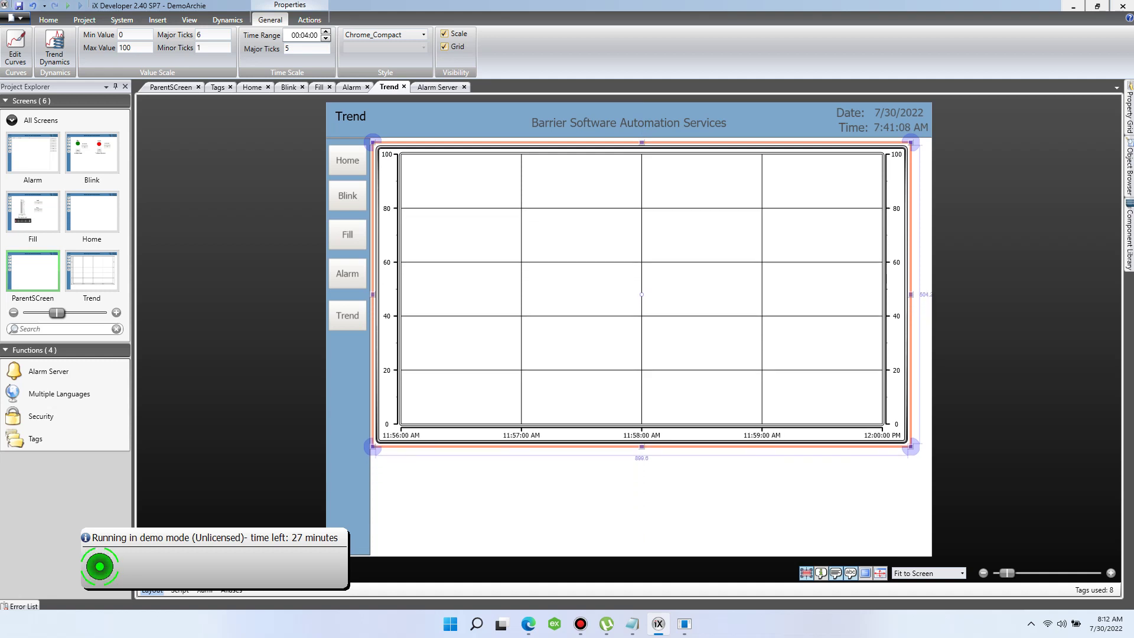
pyautogui.click(635, 472)
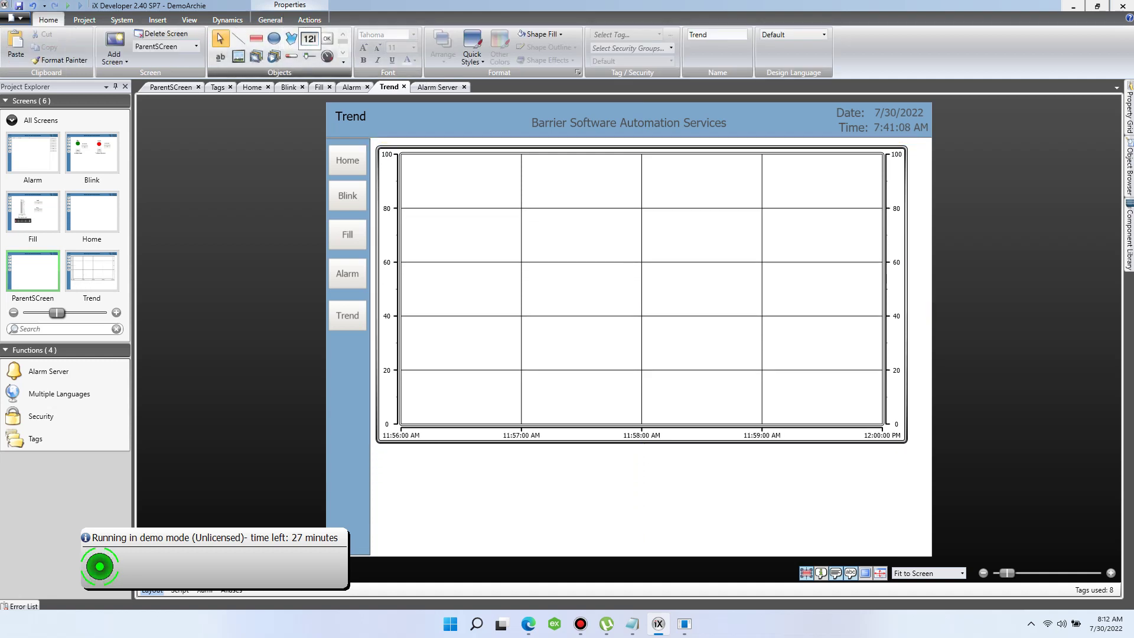
# Step: Add an analog numeric object below the trend viewer's left part and connect it to the Register1 tag
pyautogui.click(309, 39)
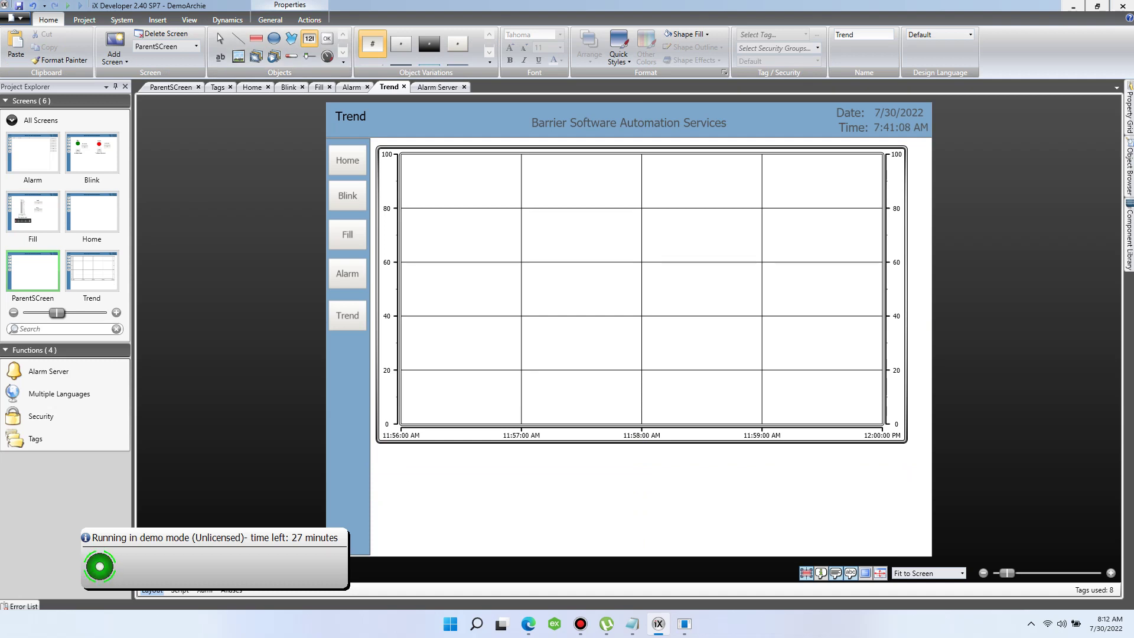
pyautogui.moveTo(405, 483); pyautogui.dragTo(476, 523)
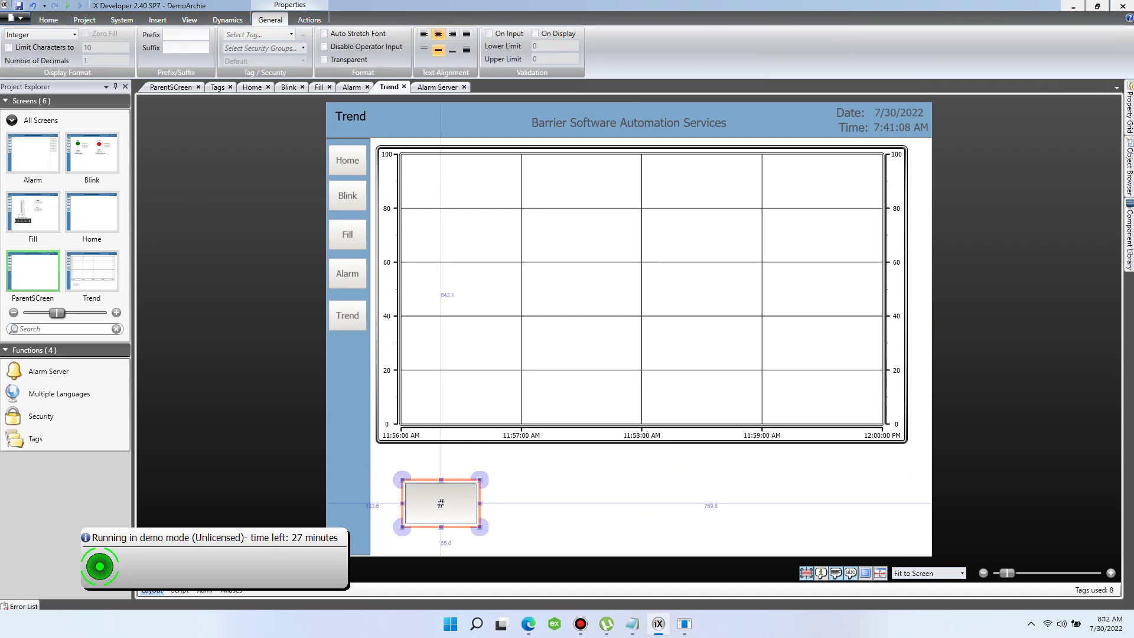
pyautogui.click(291, 34)
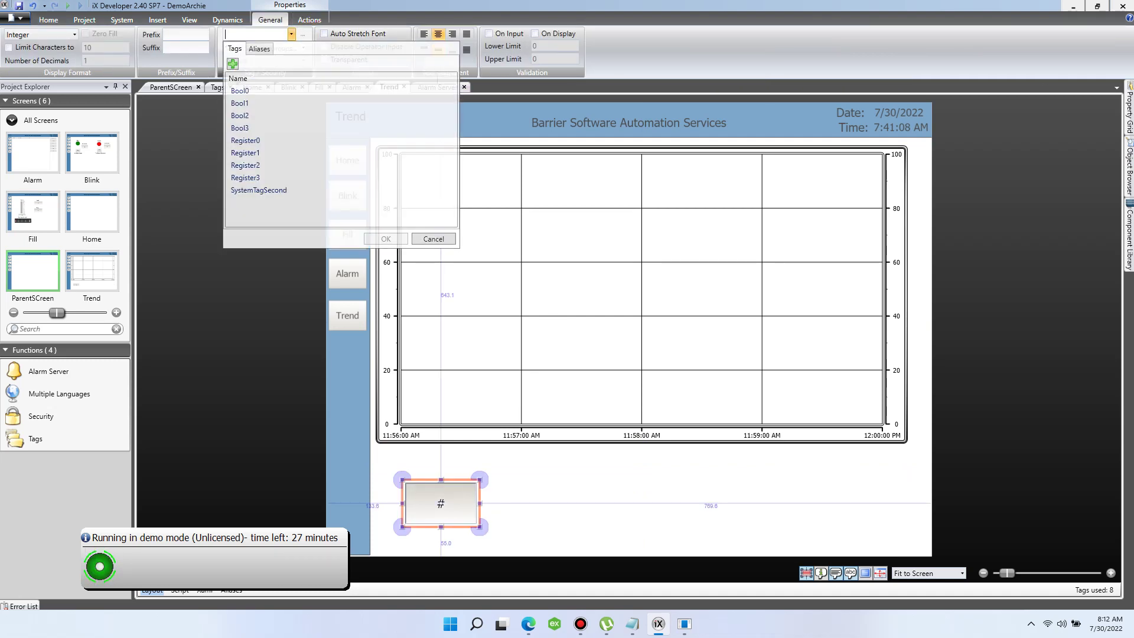
pyautogui.doubleClick(245, 152)
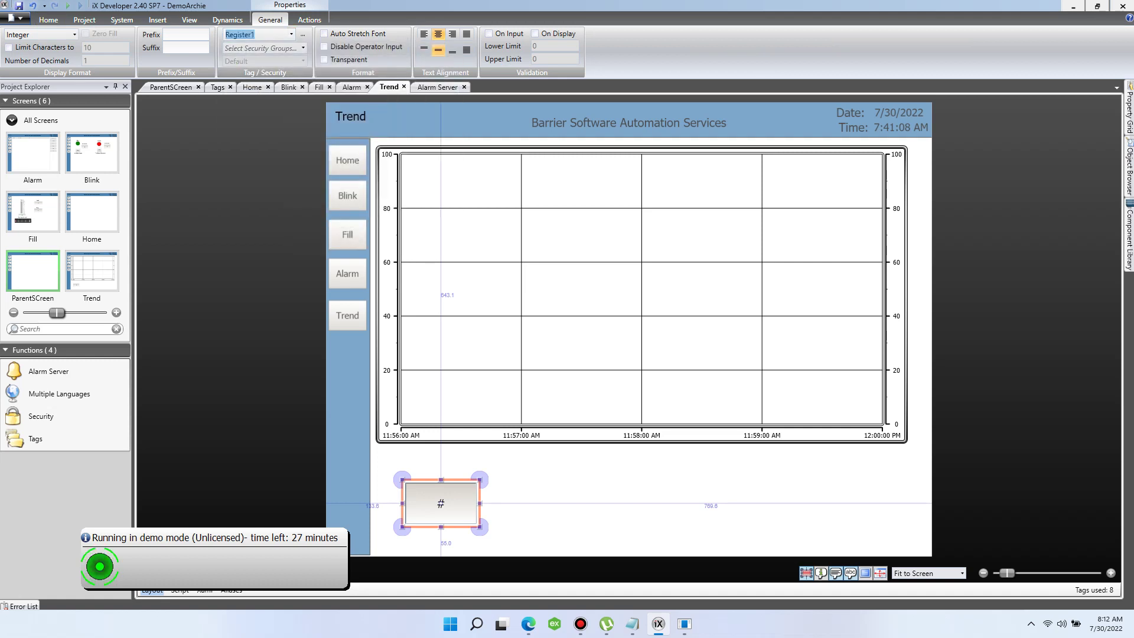
pyautogui.press('Escape')
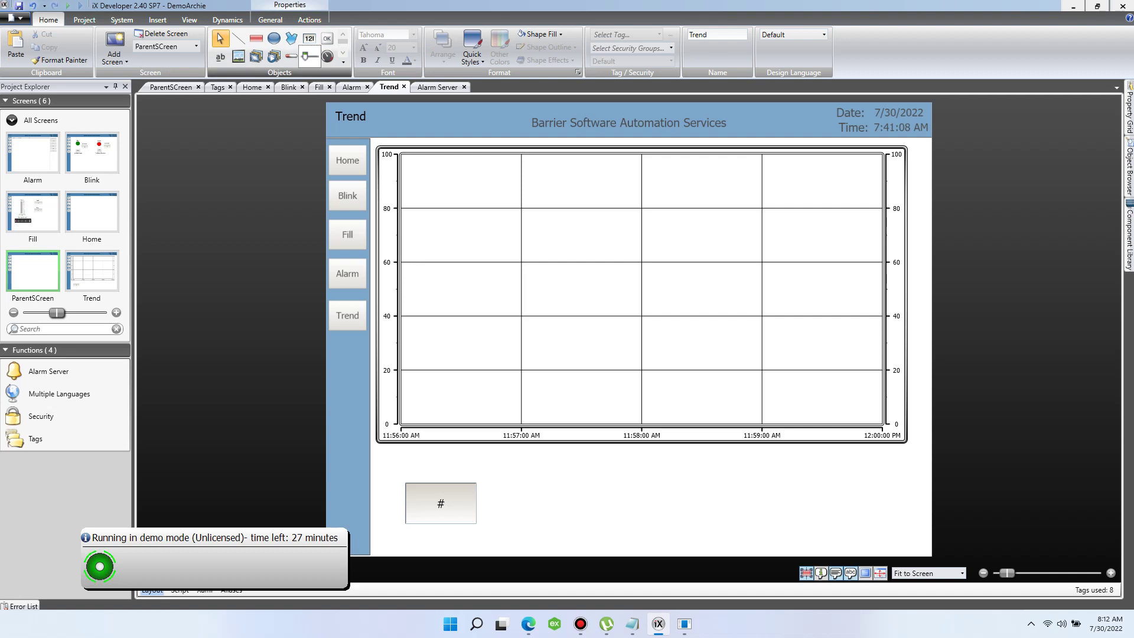
# Step: Add a horizontal slider beside the analog numeric, connect it to the Register1 tag and save the project
pyautogui.click(309, 56)
pyautogui.moveTo(498, 486)
pyautogui.mouseDown()
pyautogui.moveTo(749, 549)
pyautogui.moveTo(792, 537)
pyautogui.moveTo(745, 507)
pyautogui.mouseUp()
pyautogui.click(269, 20)
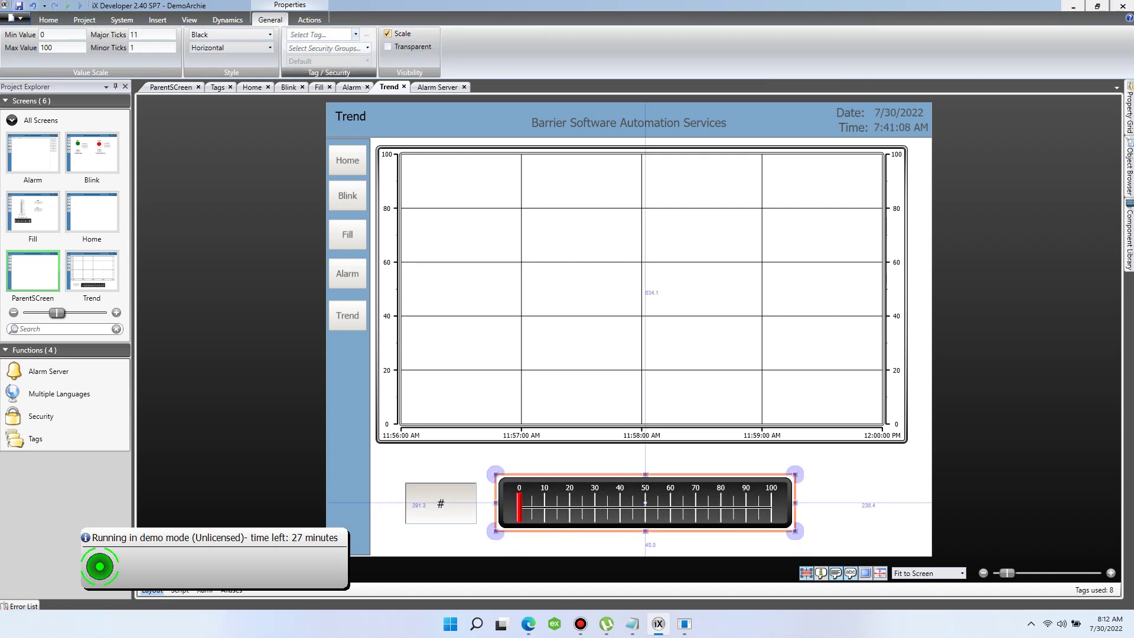
pyautogui.click(356, 34)
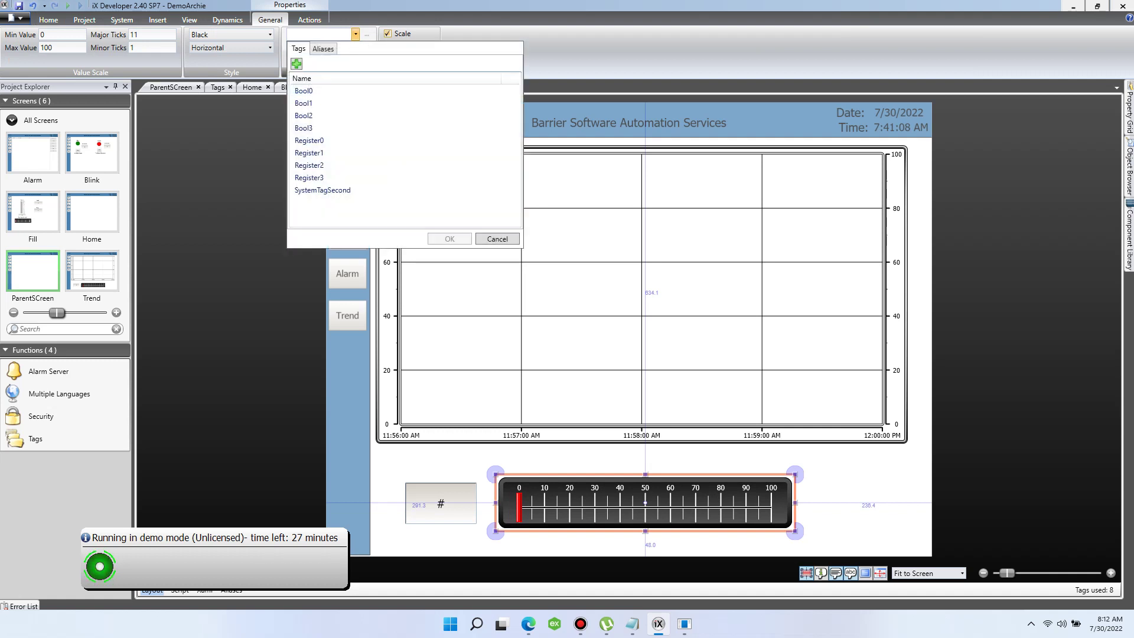
pyautogui.doubleClick(309, 152)
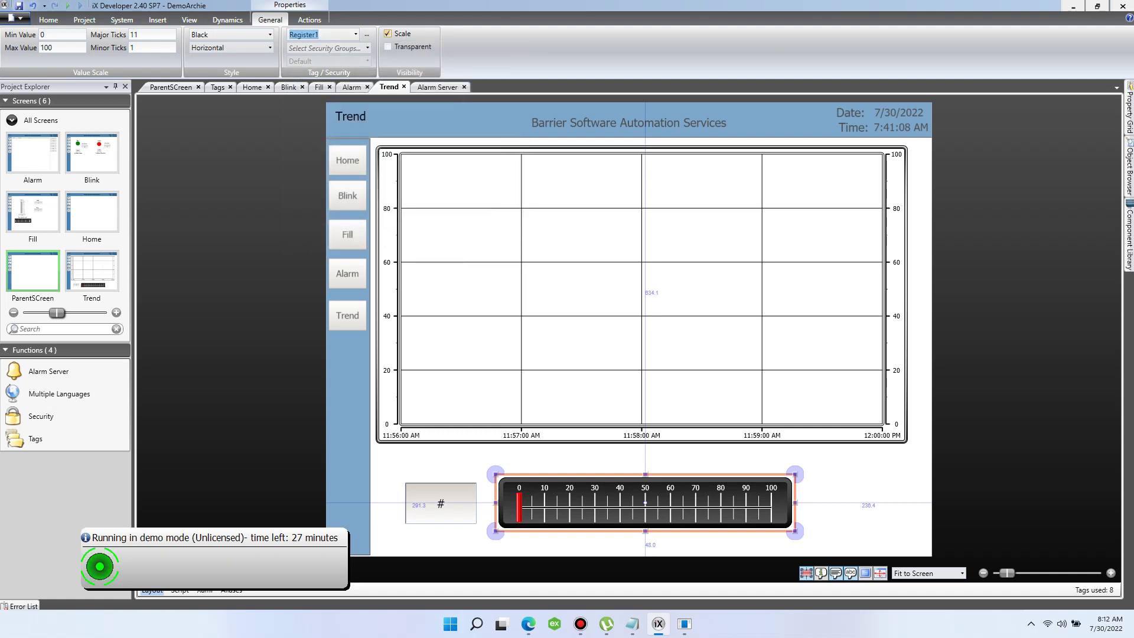
pyautogui.click(19, 5)
# Step: Open the trend viewer's curve configuration and add a first curve connected to the Register1 tag
pyautogui.click(555, 270)
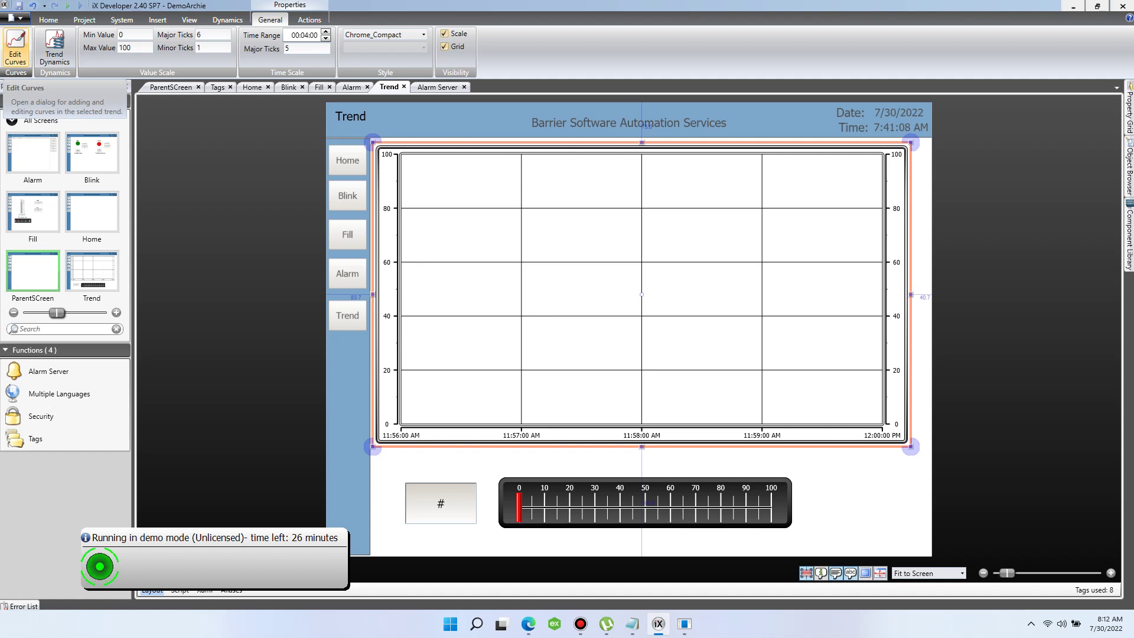
pyautogui.click(15, 47)
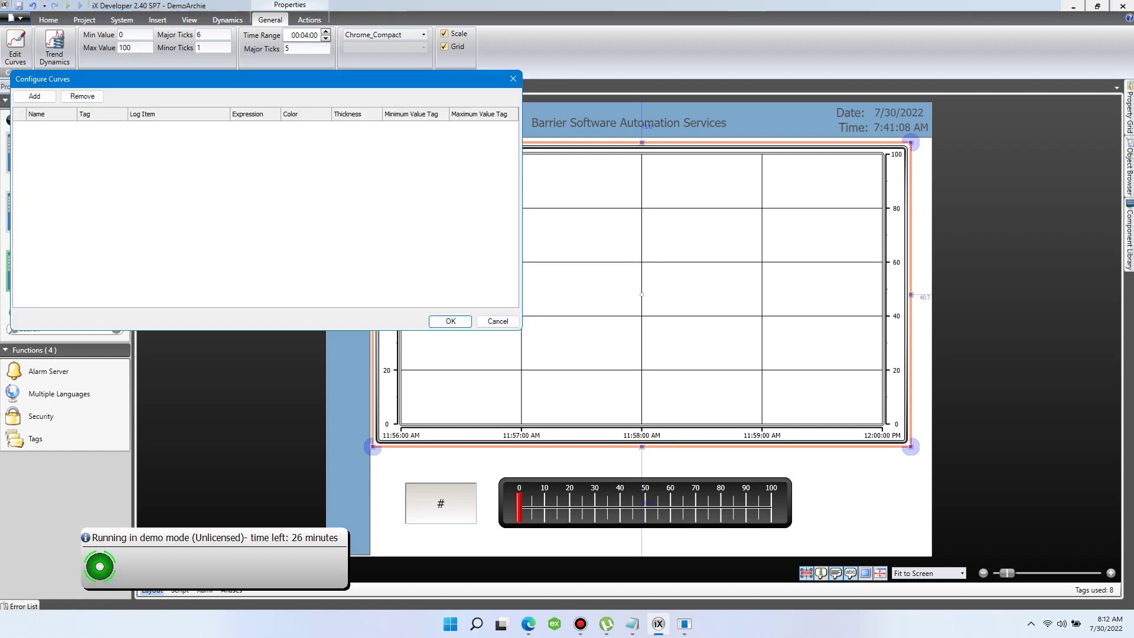
pyautogui.moveTo(117, 78); pyautogui.dragTo(351, 81)
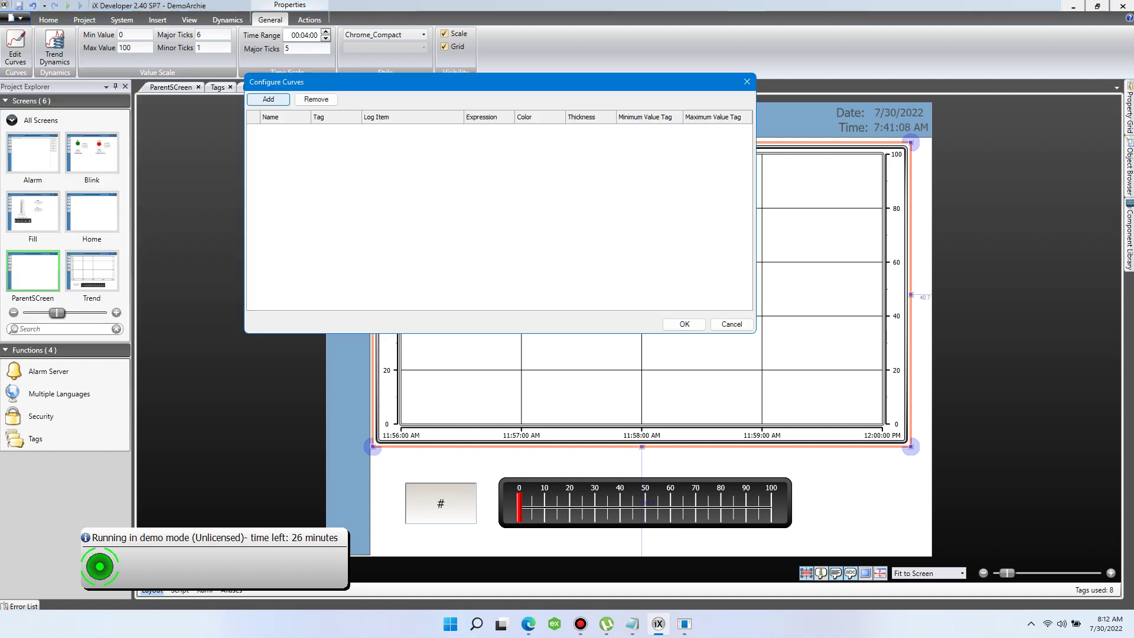
pyautogui.click(268, 98)
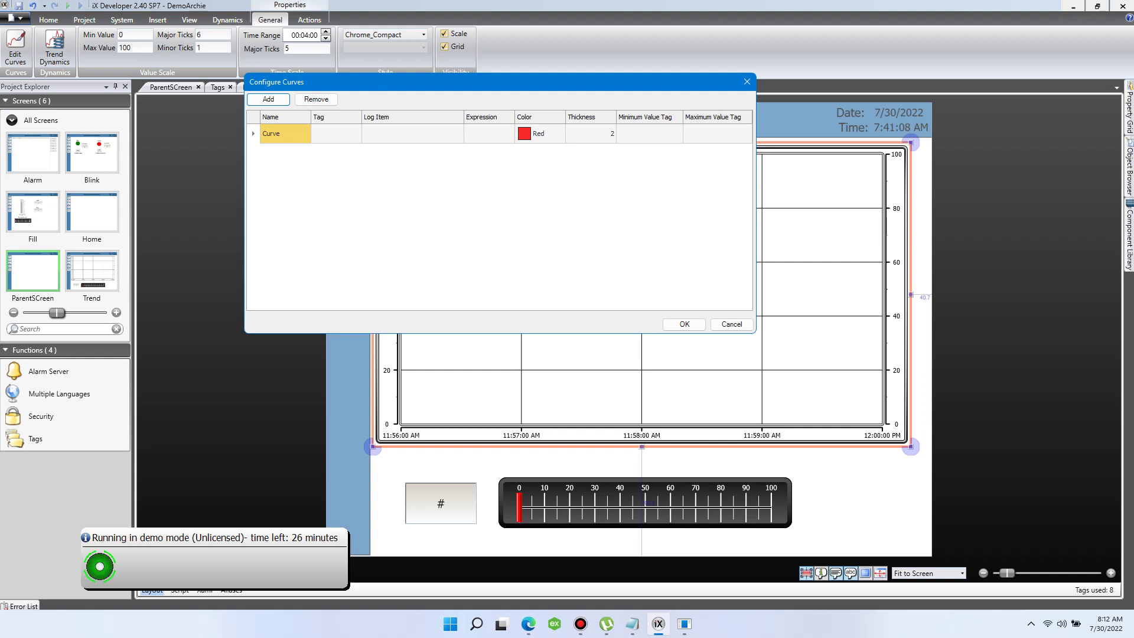
pyautogui.click(336, 133)
pyautogui.click(356, 134)
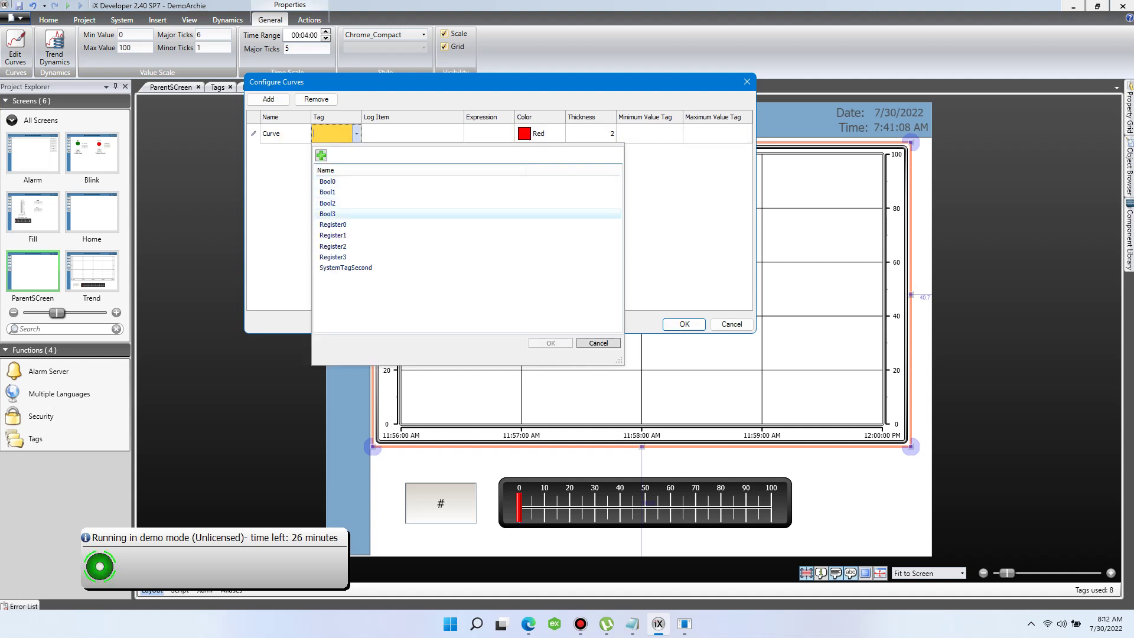
pyautogui.doubleClick(332, 235)
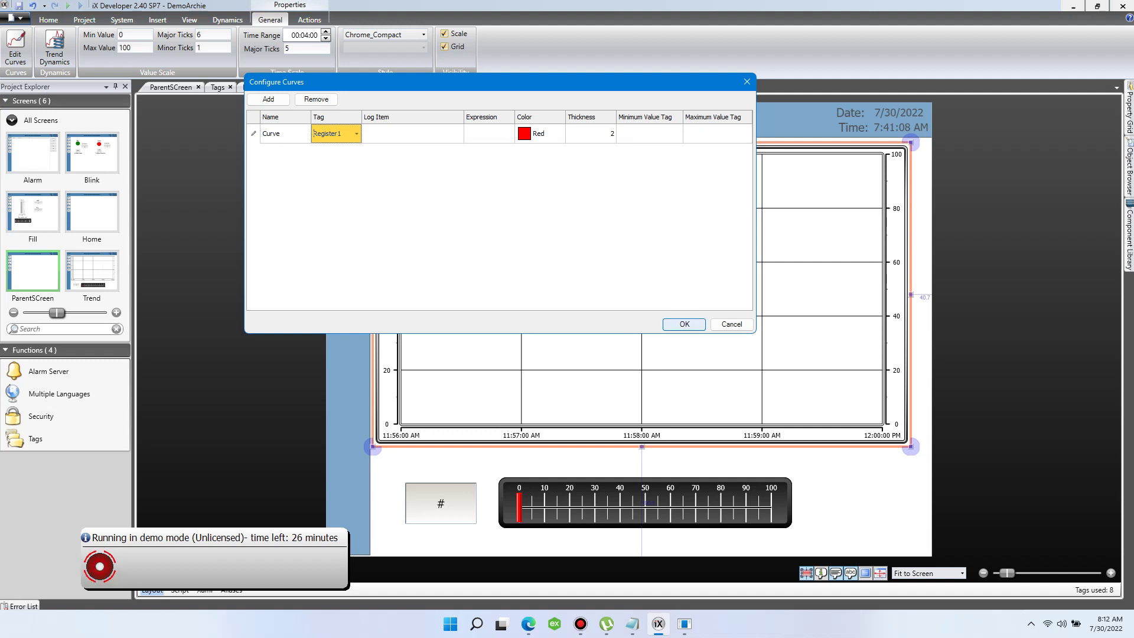
# Step: Add two more curves to the trend viewer, connected to the Register2 and Register0 tags
pyautogui.click(269, 98)
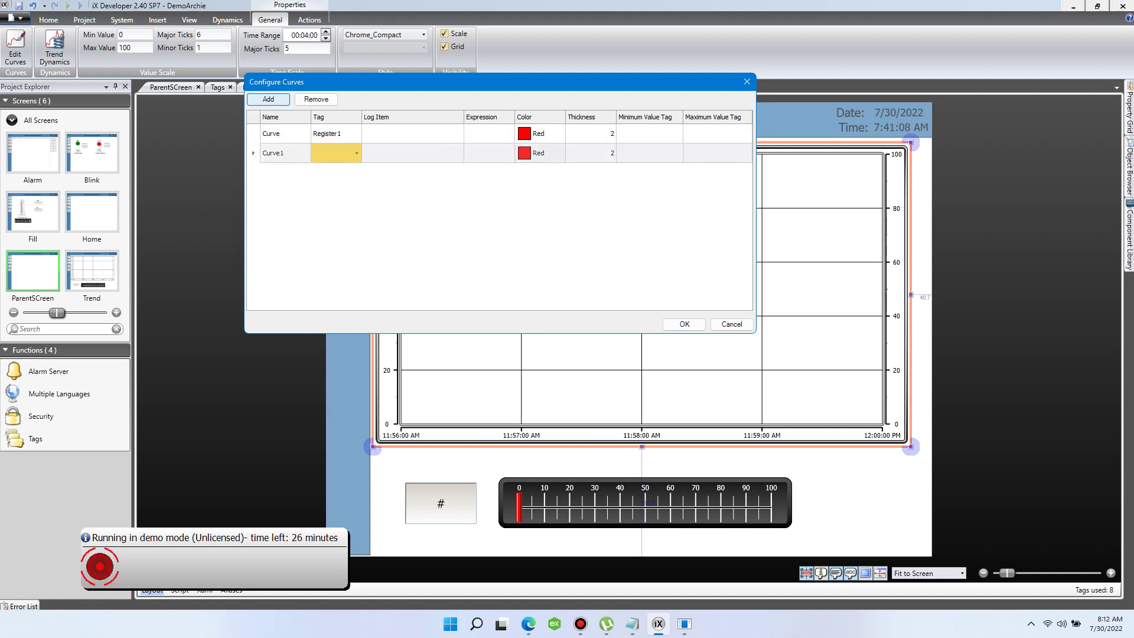
pyautogui.click(356, 153)
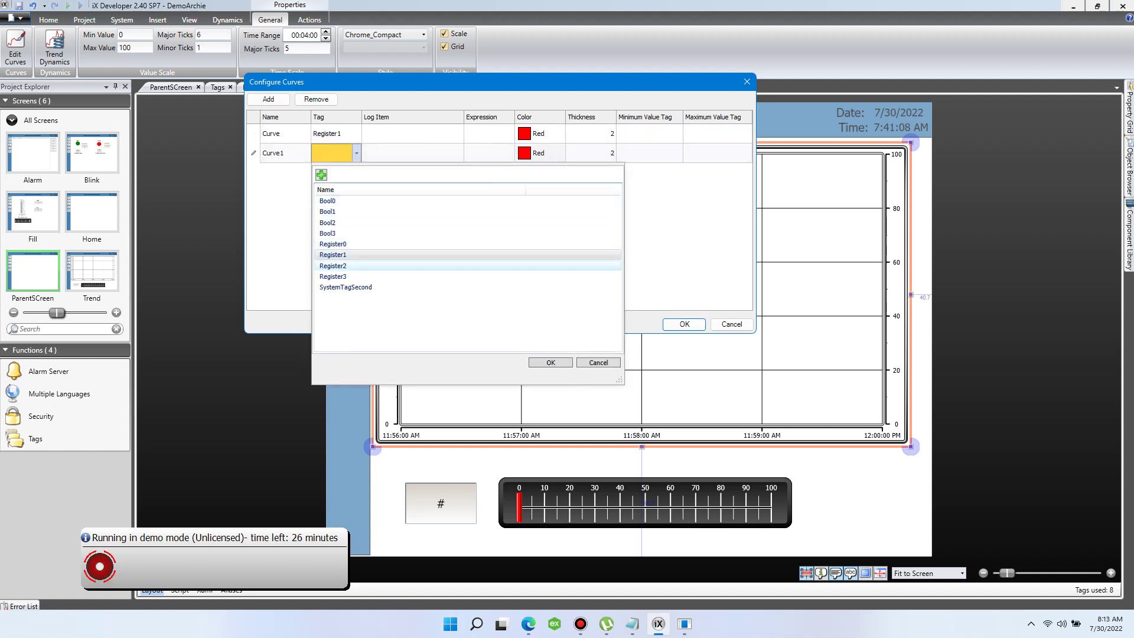
pyautogui.doubleClick(333, 266)
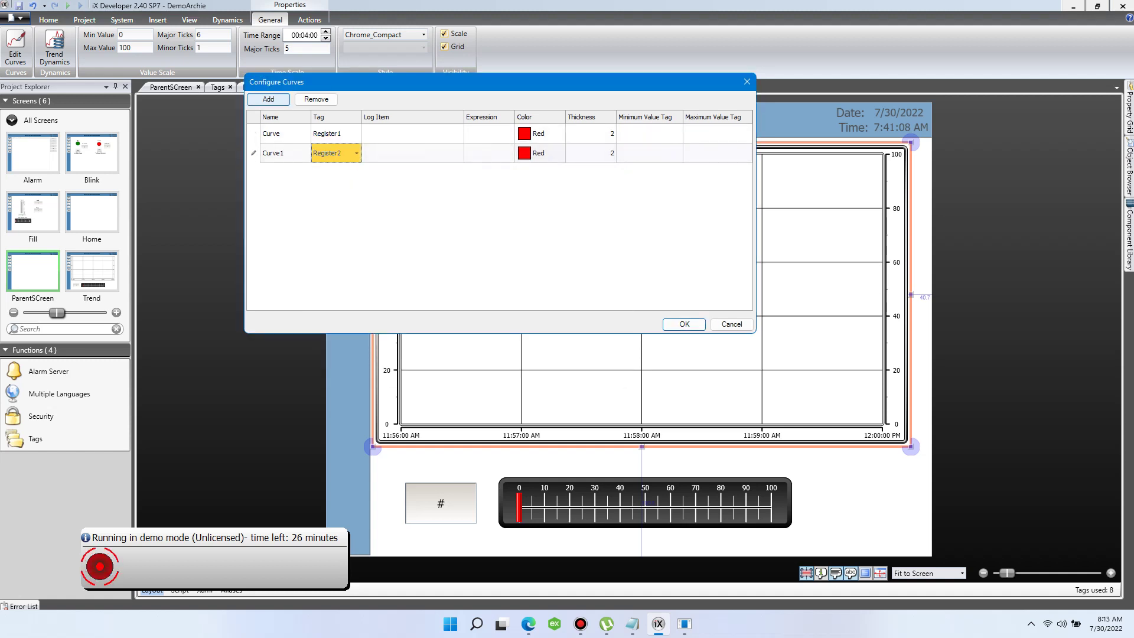
pyautogui.click(268, 98)
pyautogui.click(356, 172)
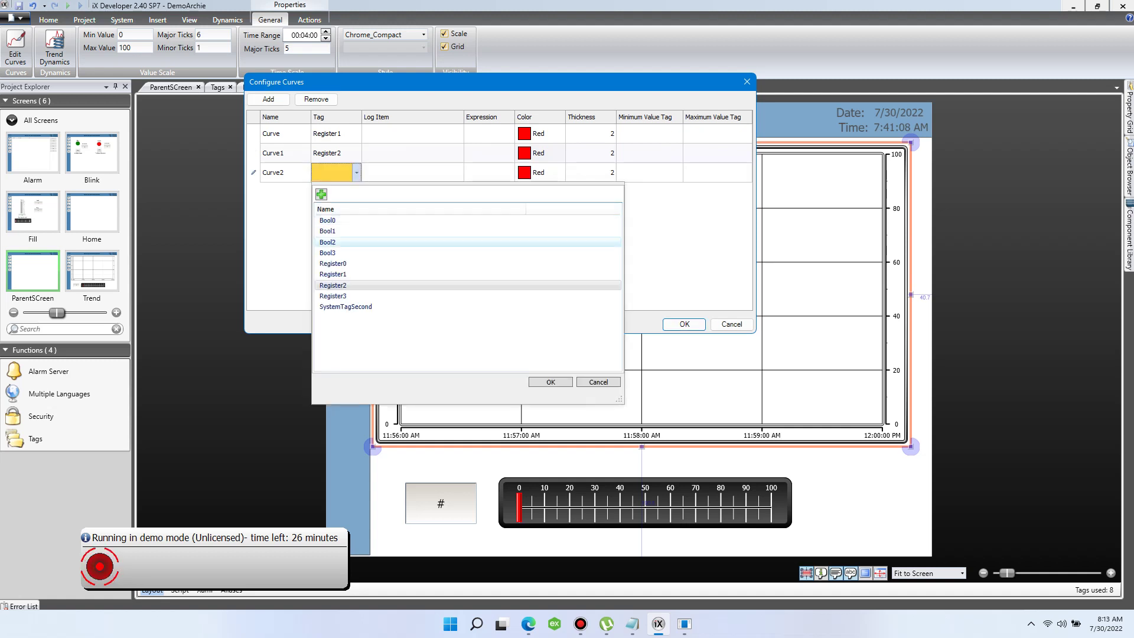
pyautogui.doubleClick(333, 263)
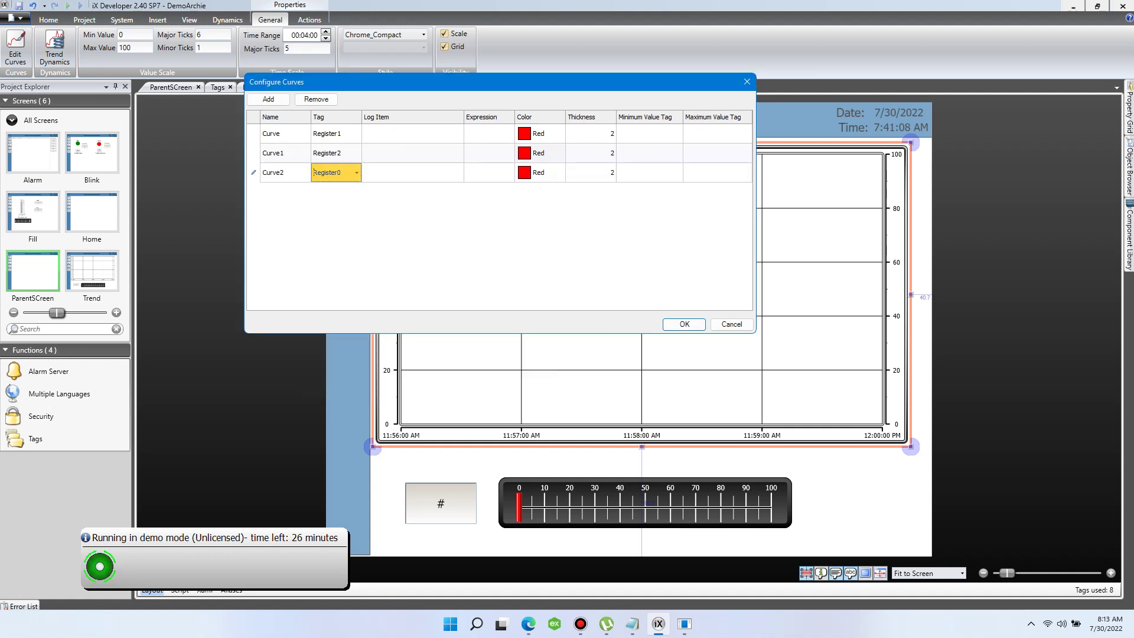
# Step: Color the Register2 curve yellow and the Register0 curve dark red, and accept the curve configuration
pyautogui.click(560, 153)
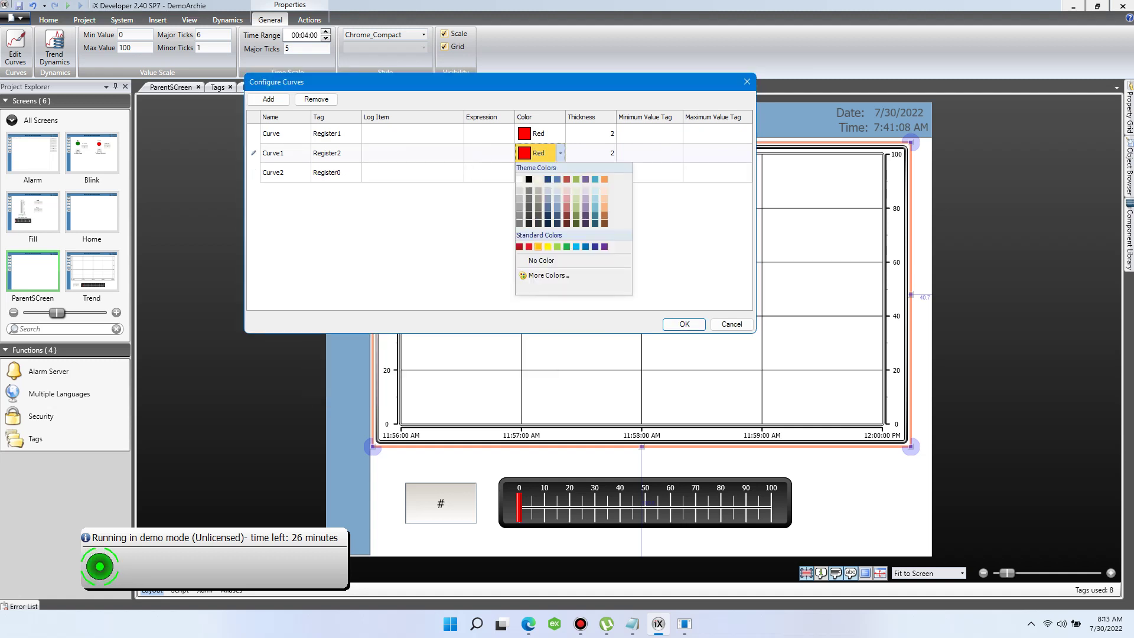
pyautogui.click(538, 247)
pyautogui.click(560, 172)
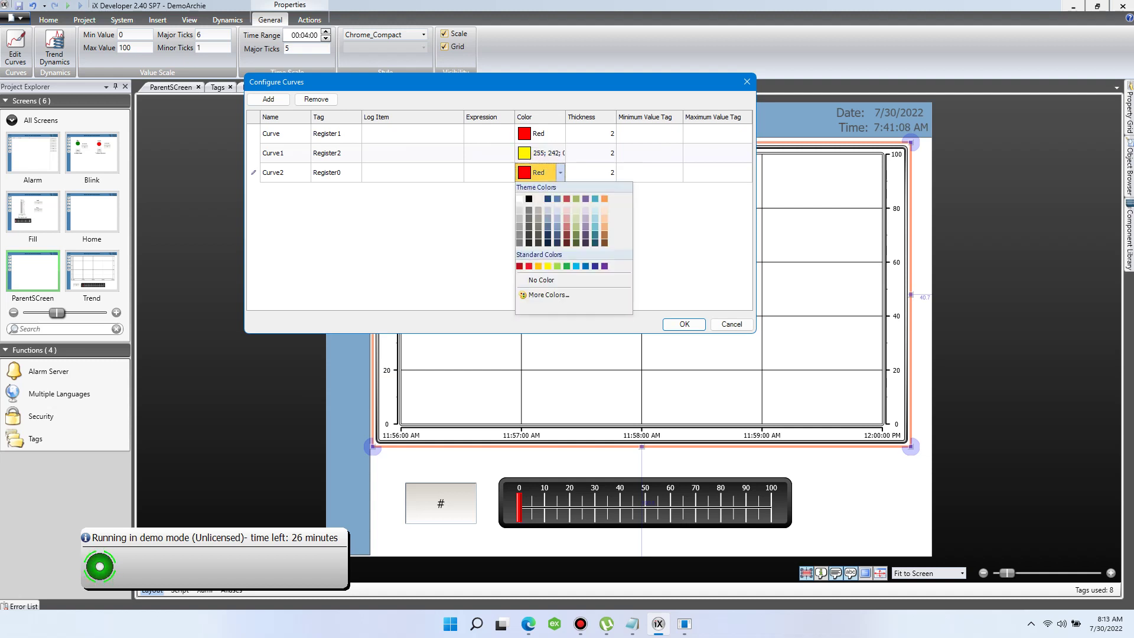
pyautogui.click(565, 233)
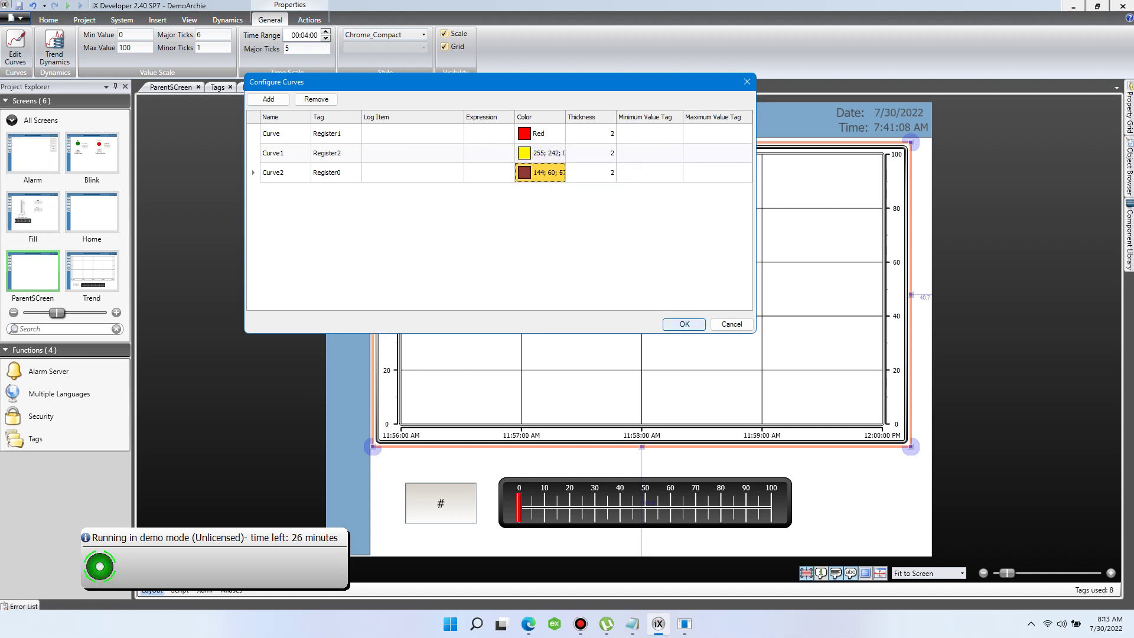
pyautogui.click(683, 324)
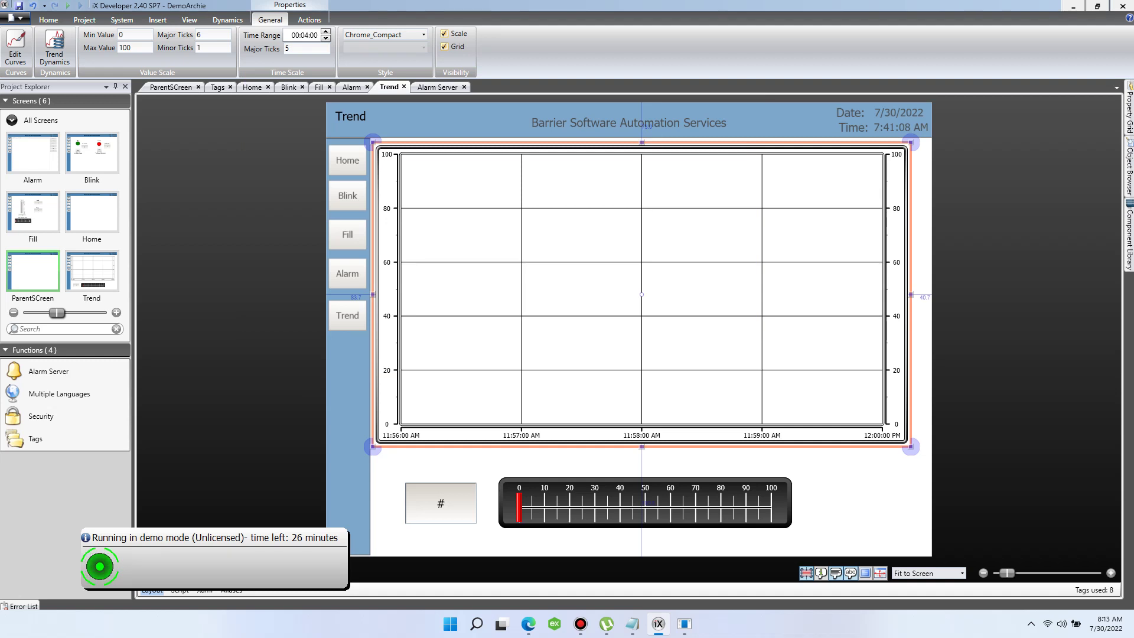
# Step: Replace the analog numeric with a row of three narrowed copies of the slider below the trend viewer
pyautogui.click(440, 503)
pyautogui.click(645, 504)
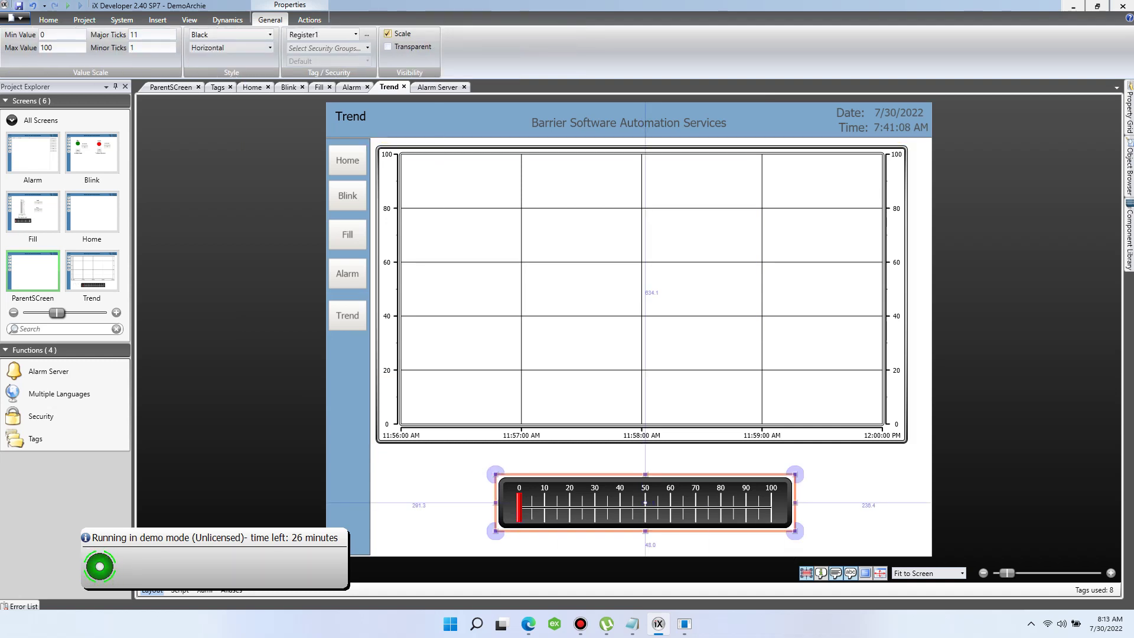
pyautogui.moveTo(795, 530); pyautogui.dragTo(603, 525)
pyautogui.moveTo(549, 500); pyautogui.dragTo(803, 503)
# Step: Connect the left slider to the Bool0 tag, the middle one to Register1 and the right one to Register2
pyautogui.click(468, 505)
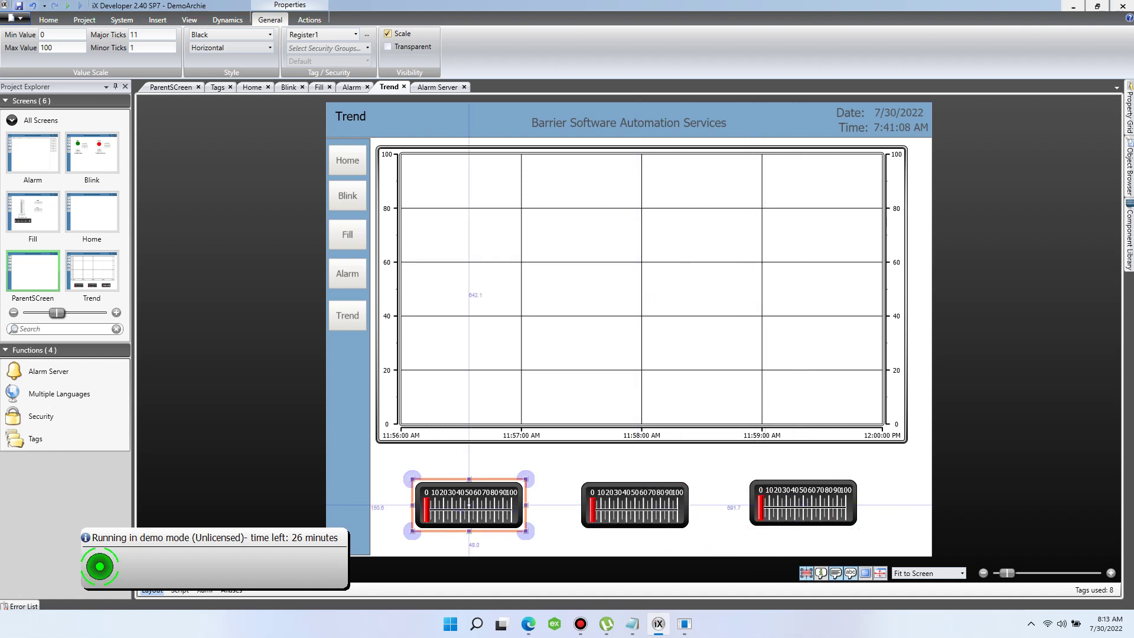
pyautogui.click(356, 34)
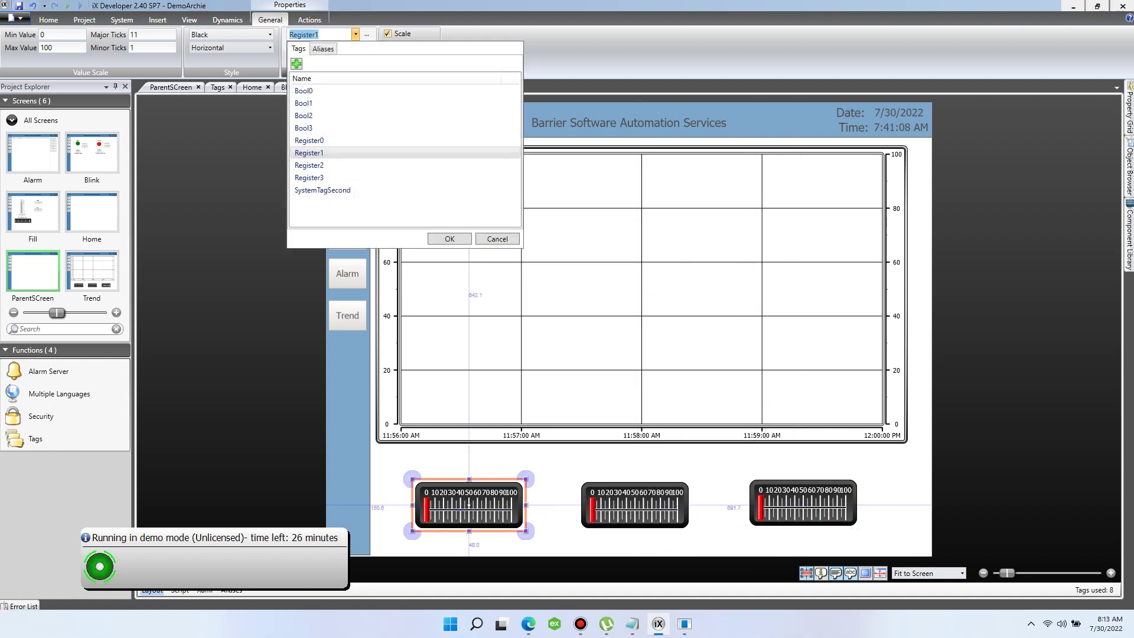
pyautogui.click(318, 91)
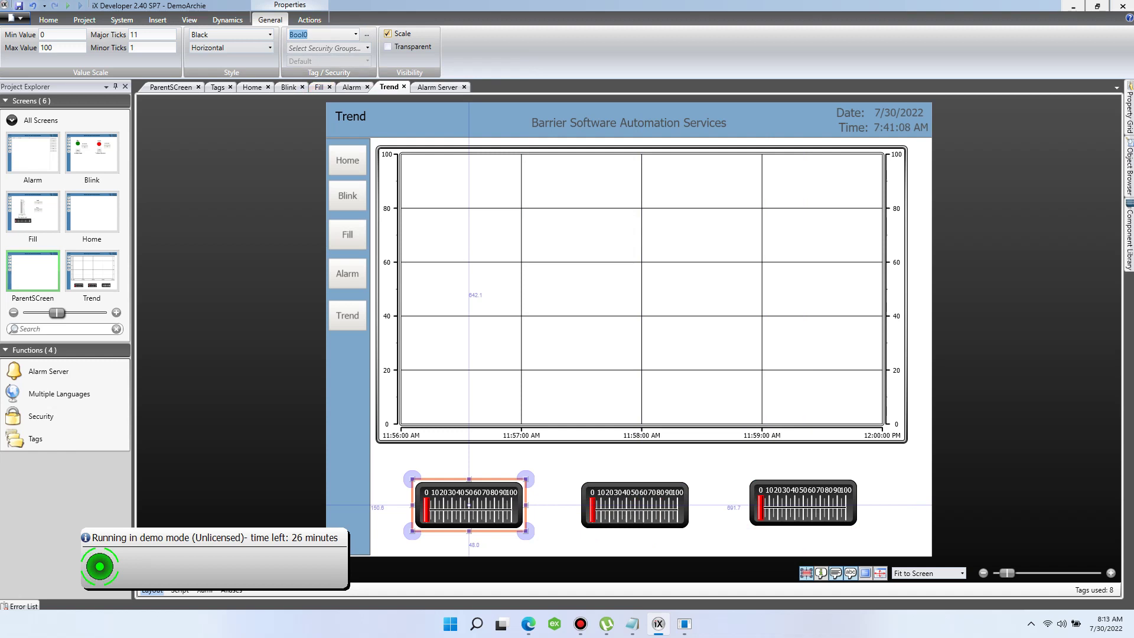
pyautogui.click(628, 512)
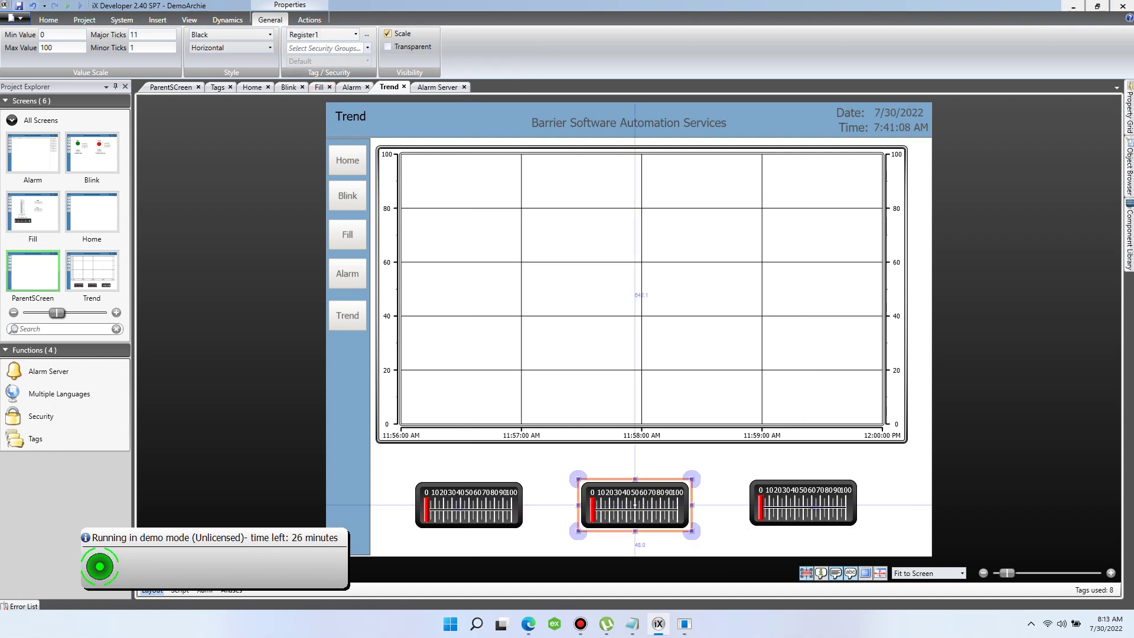
pyautogui.click(355, 34)
pyautogui.click(318, 152)
pyautogui.click(803, 503)
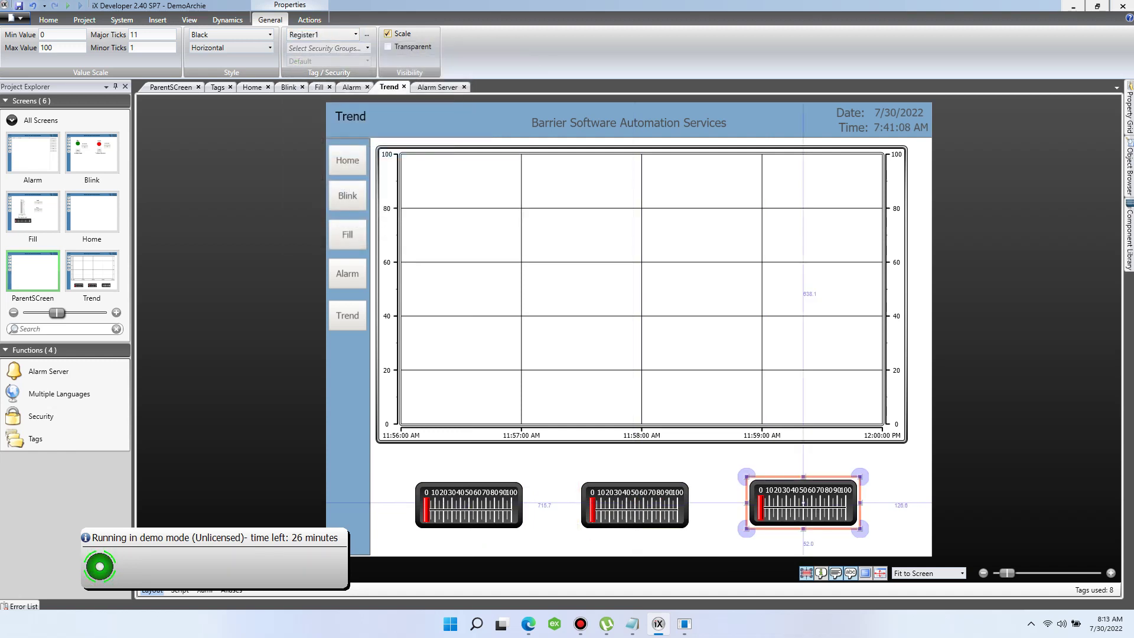
pyautogui.click(356, 34)
pyautogui.press('Down')
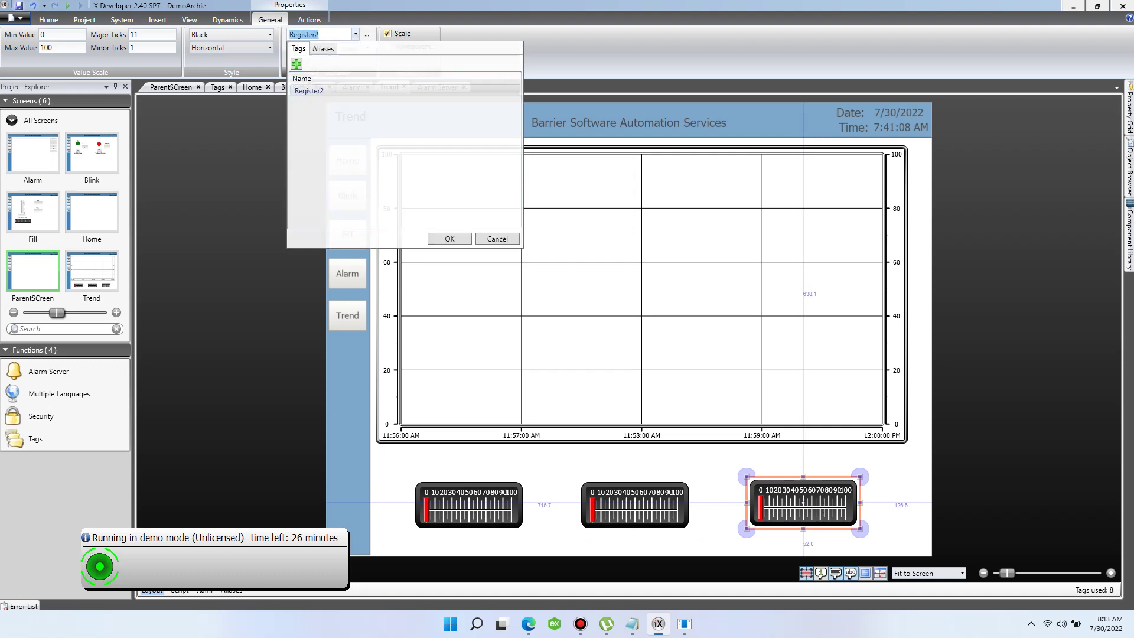
pyautogui.press('Return')
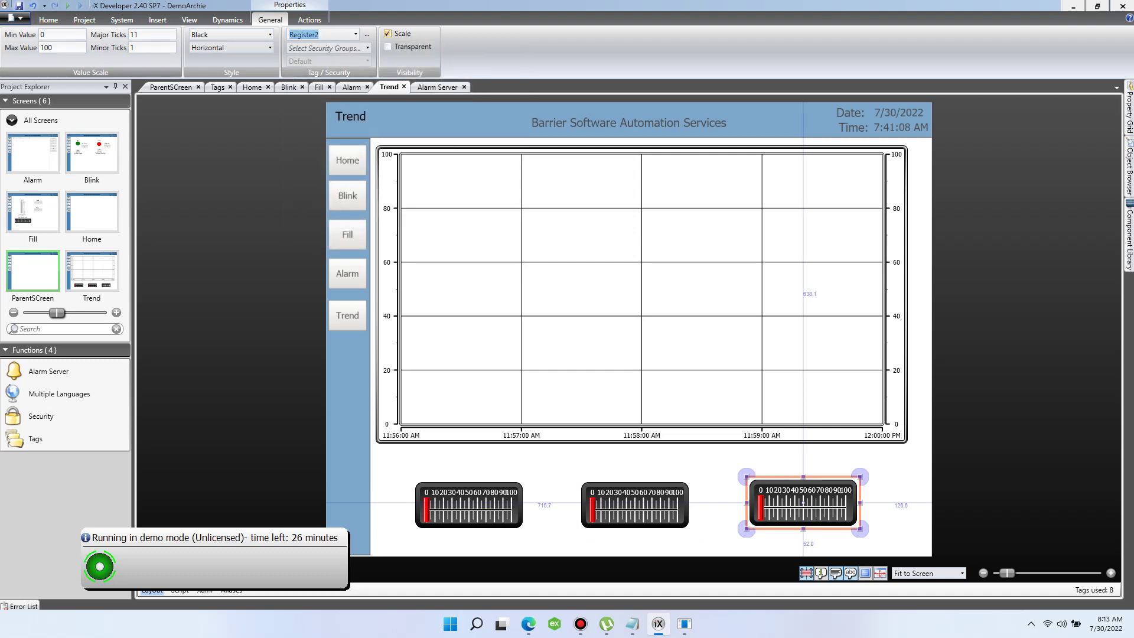
# Step: Add the text label "Test slider" and place it above the middle slider
pyautogui.click(47, 19)
pyautogui.click(84, 19)
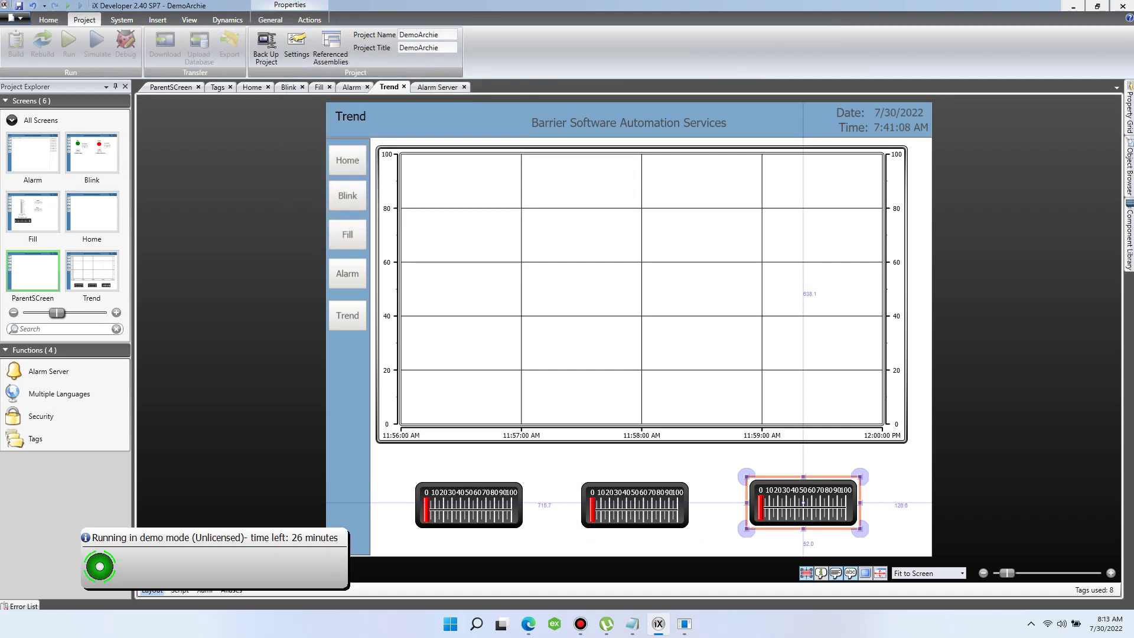
pyautogui.click(48, 20)
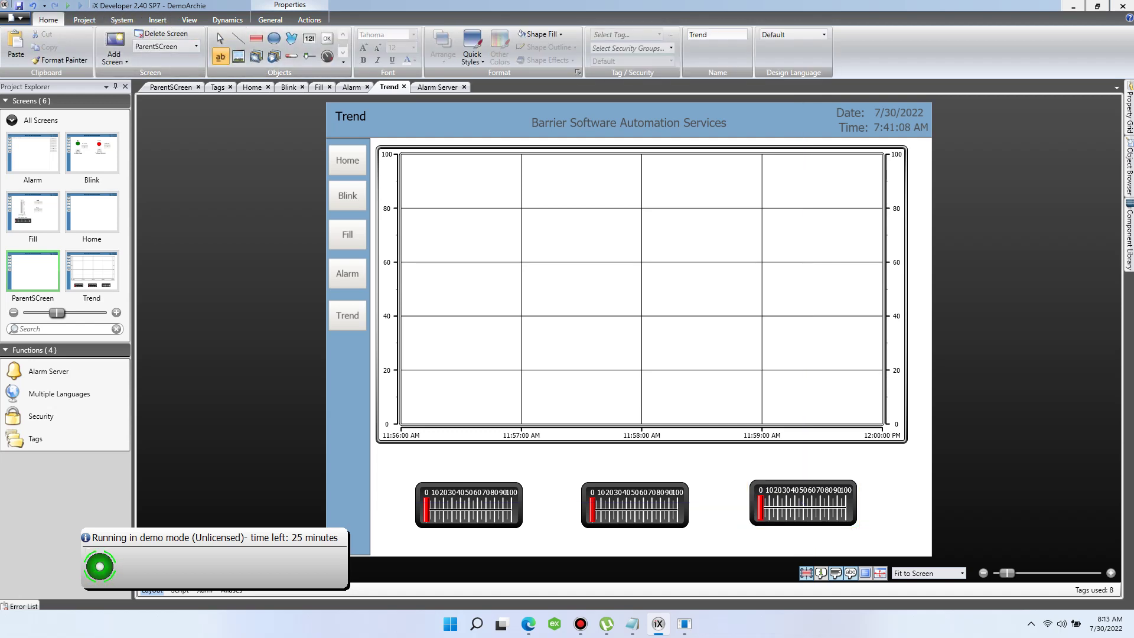
pyautogui.click(469, 475)
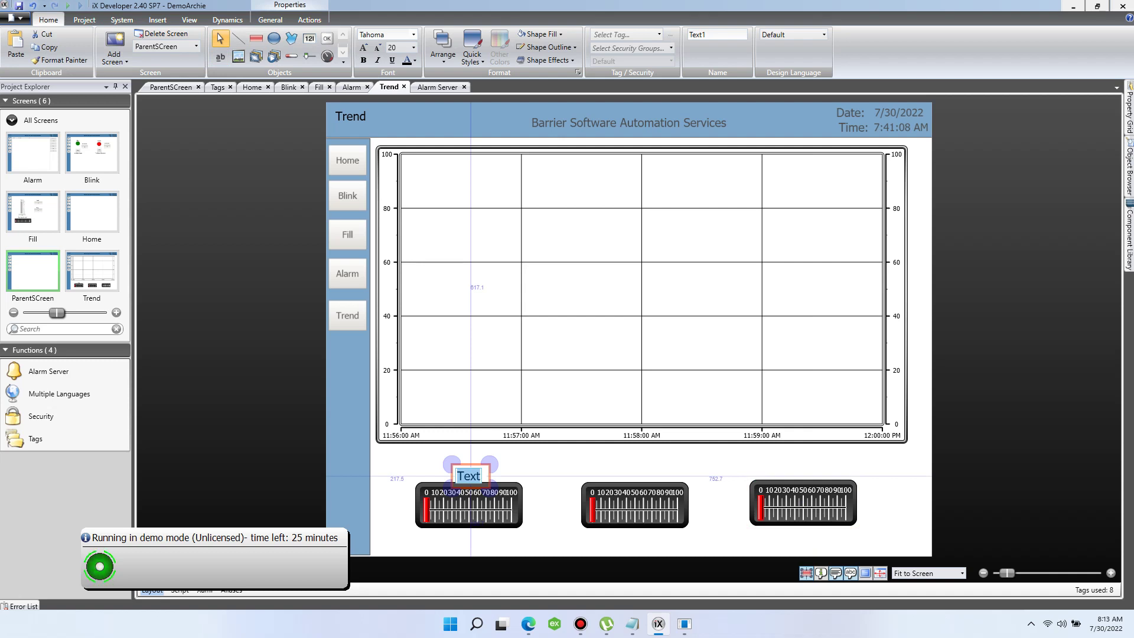
pyautogui.write('TEst slider')
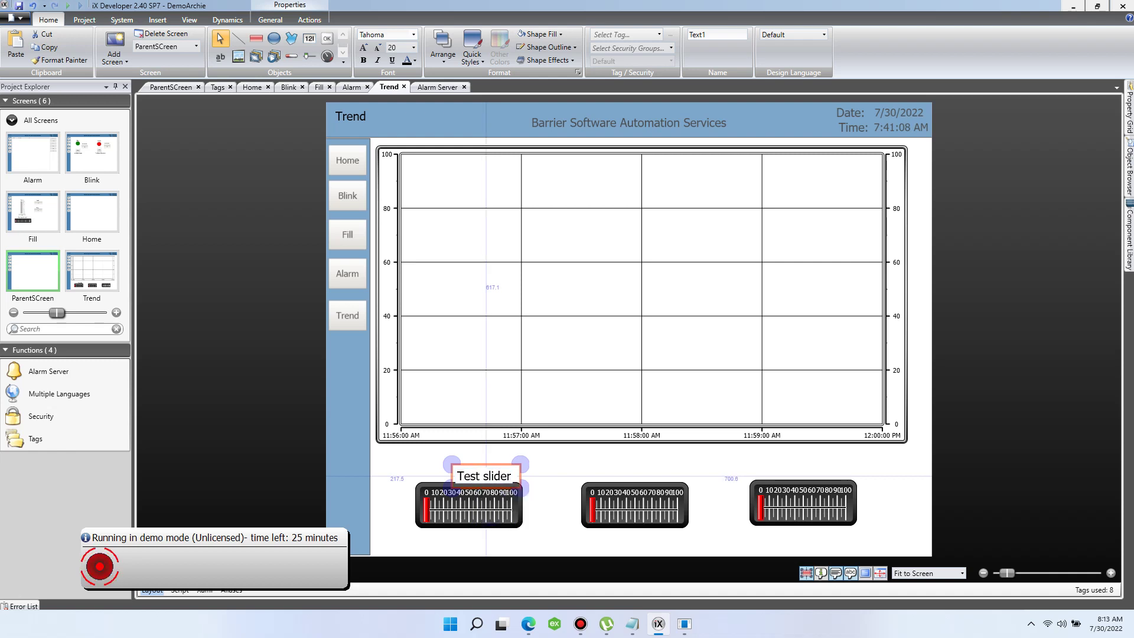
pyautogui.moveTo(484, 475); pyautogui.dragTo(623, 461)
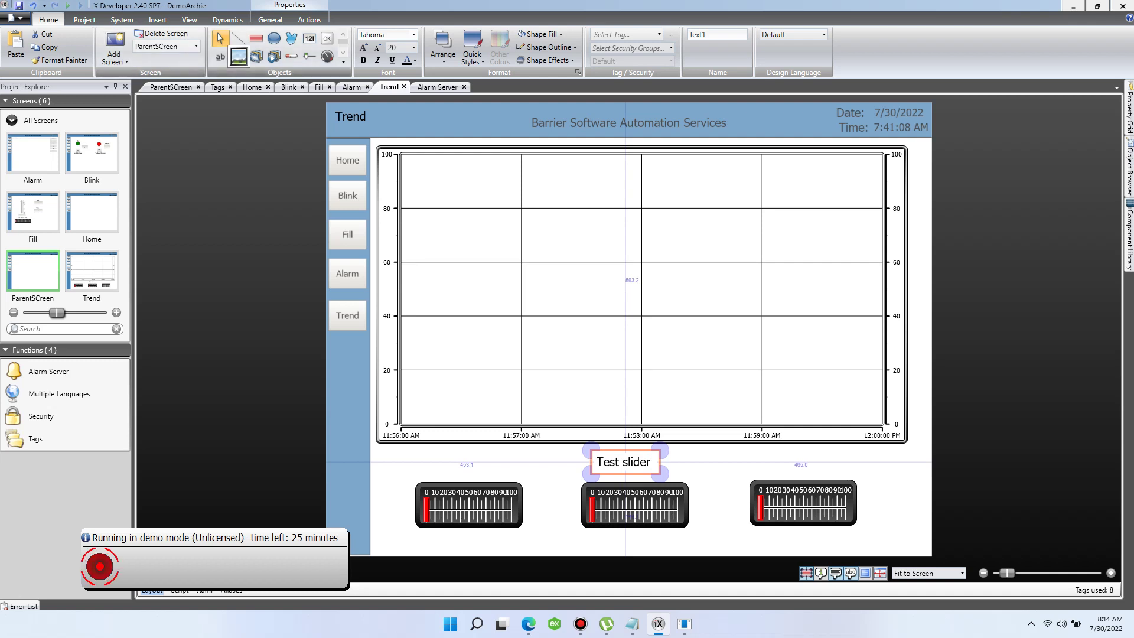
pyautogui.click(220, 57)
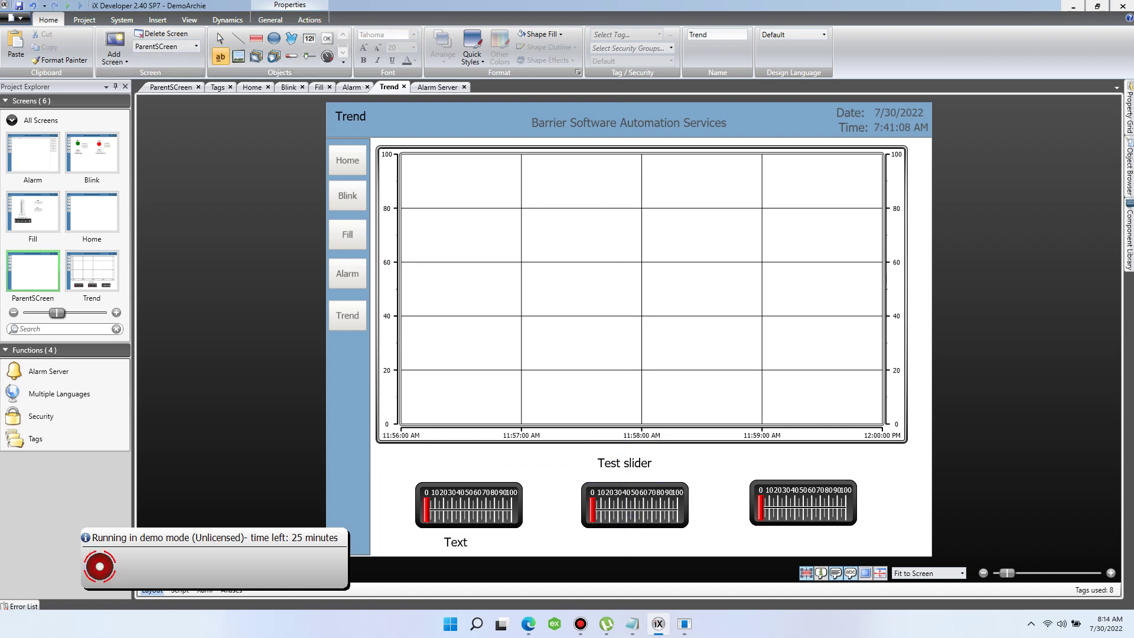
pyautogui.click(456, 542)
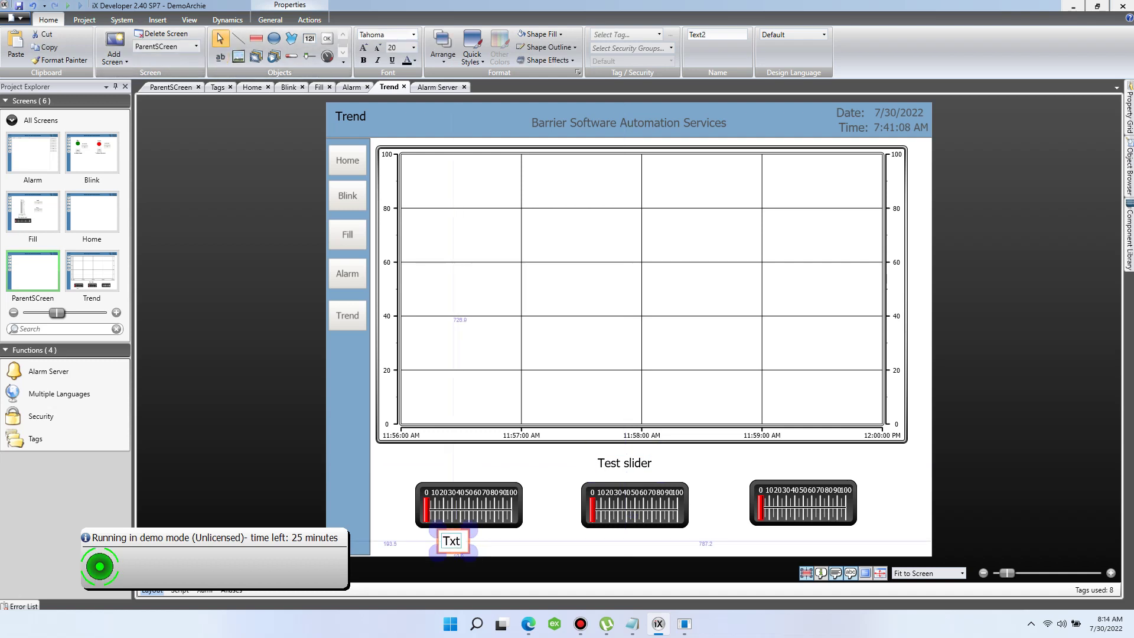
pyautogui.hotkey('ctrl', 'z')
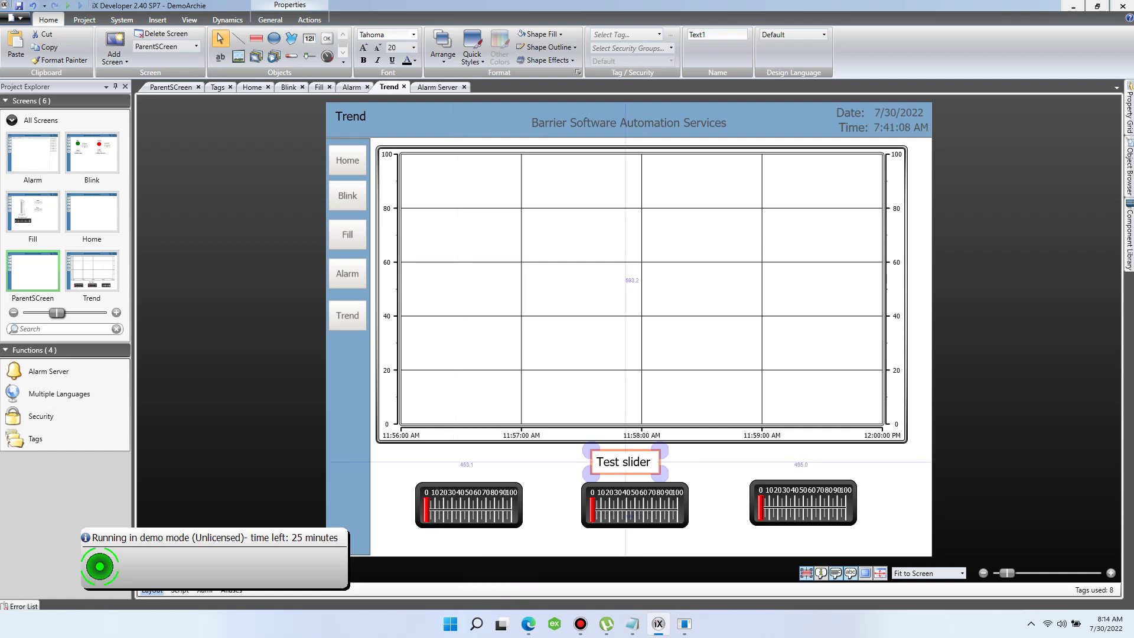
# Step: Place an analog numeric beneath the left slider and connect it to the Register0 tag
pyautogui.click(309, 38)
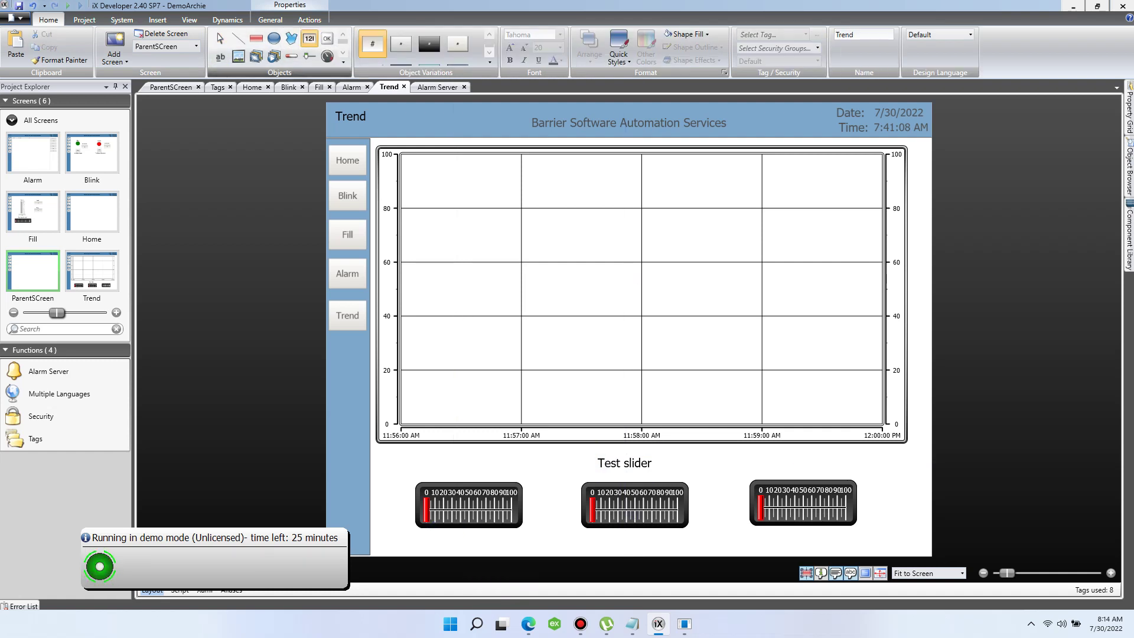
pyautogui.moveTo(437, 529); pyautogui.dragTo(506, 552)
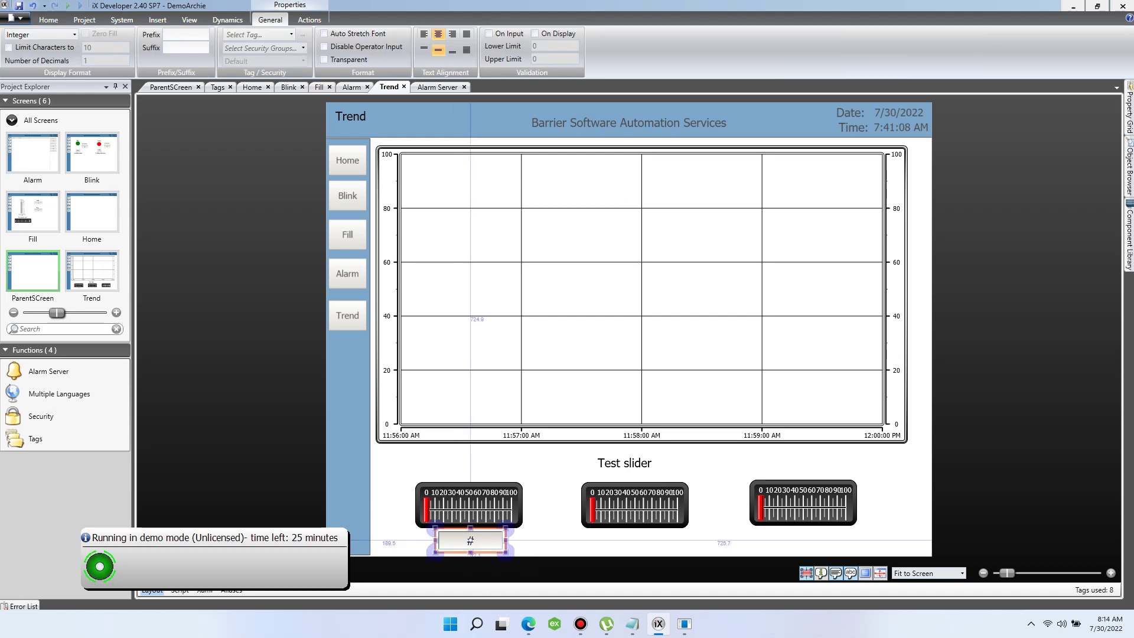
pyautogui.click(257, 35)
pyautogui.click(291, 34)
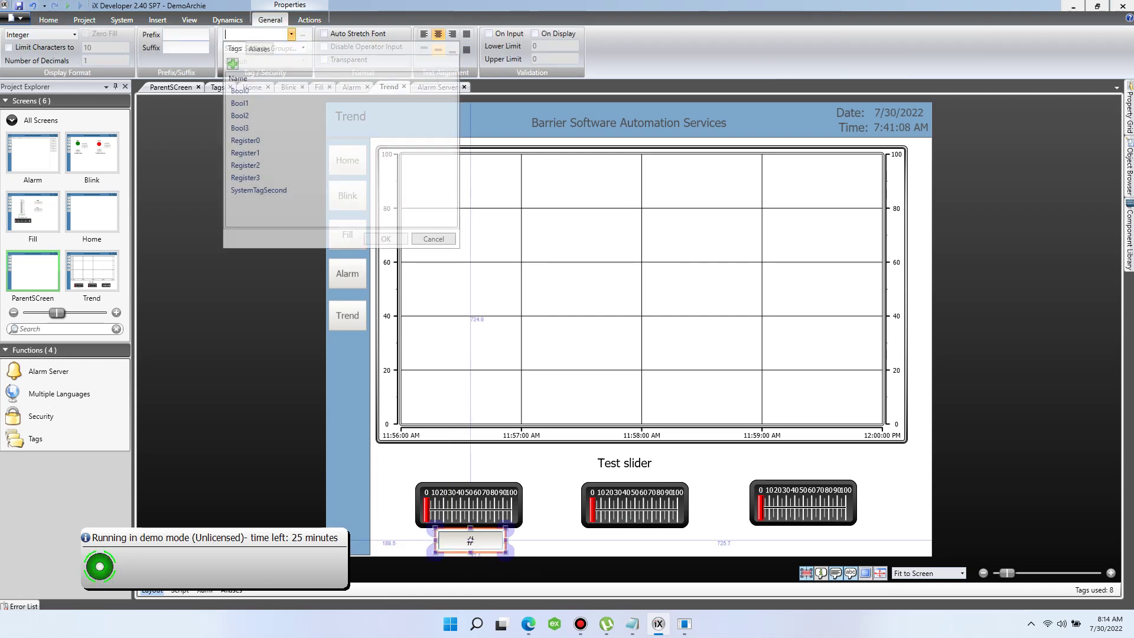
pyautogui.doubleClick(248, 141)
# Step: Copy the analog numeric to beneath the middle slider and connect the copy to the Register1 tag
pyautogui.moveTo(632, 623)
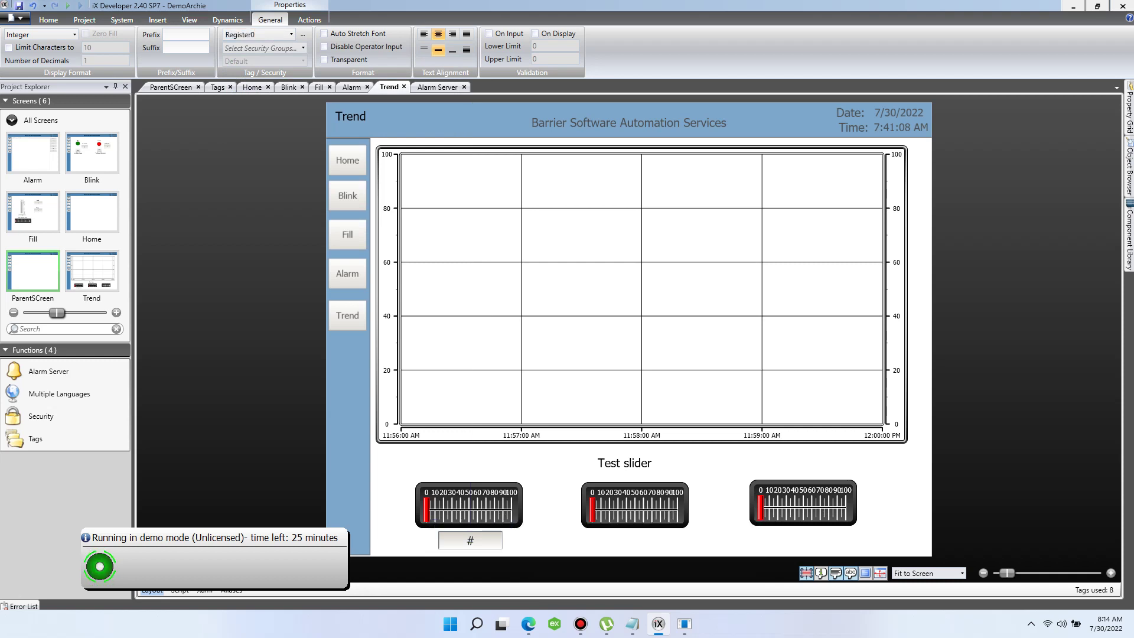
pyautogui.click(470, 540)
pyautogui.moveTo(470, 541); pyautogui.dragTo(632, 541)
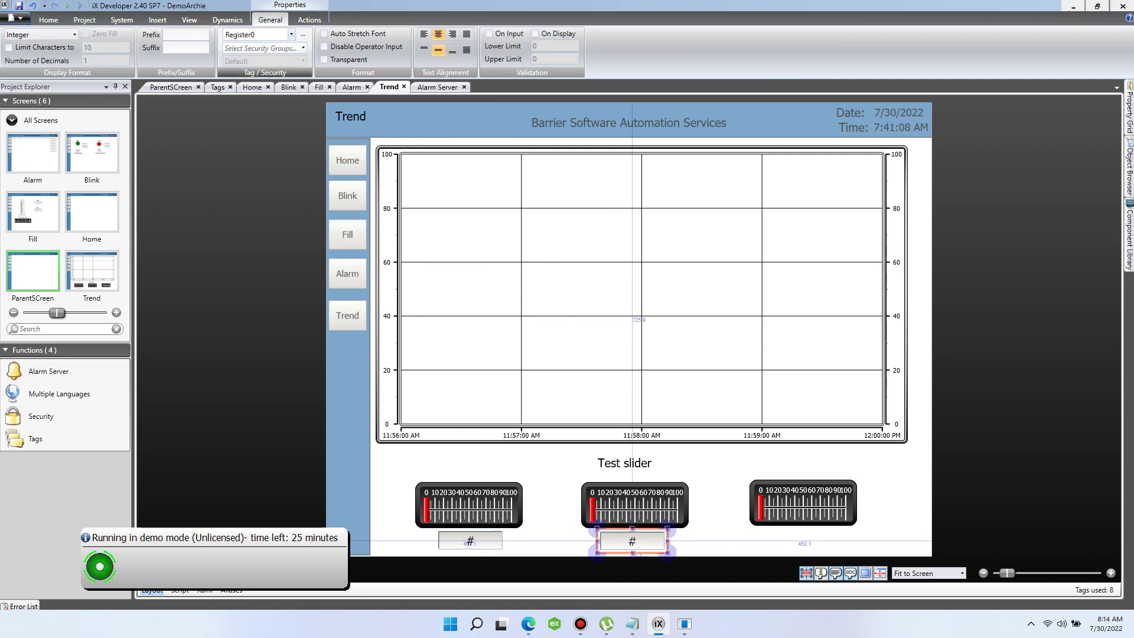
pyautogui.click(257, 34)
pyautogui.click(291, 34)
pyautogui.doubleClick(256, 153)
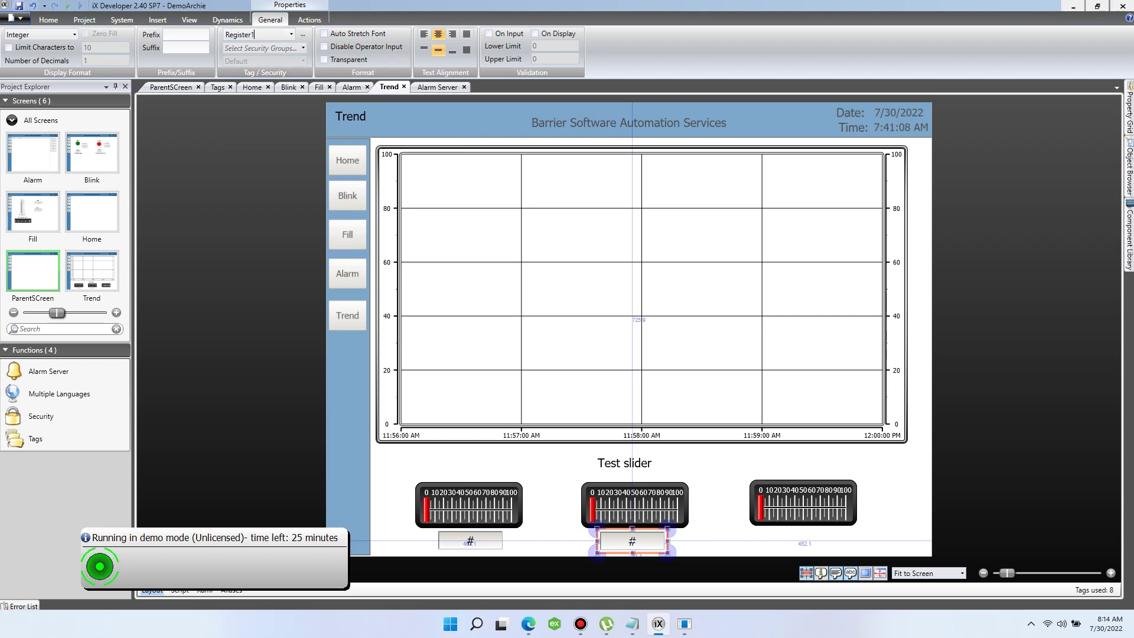
# Step: Copy the middle numeric to beneath the right slider, connect the copy to the Register2 tag and save the project
pyautogui.moveTo(632, 541); pyautogui.dragTo(803, 541)
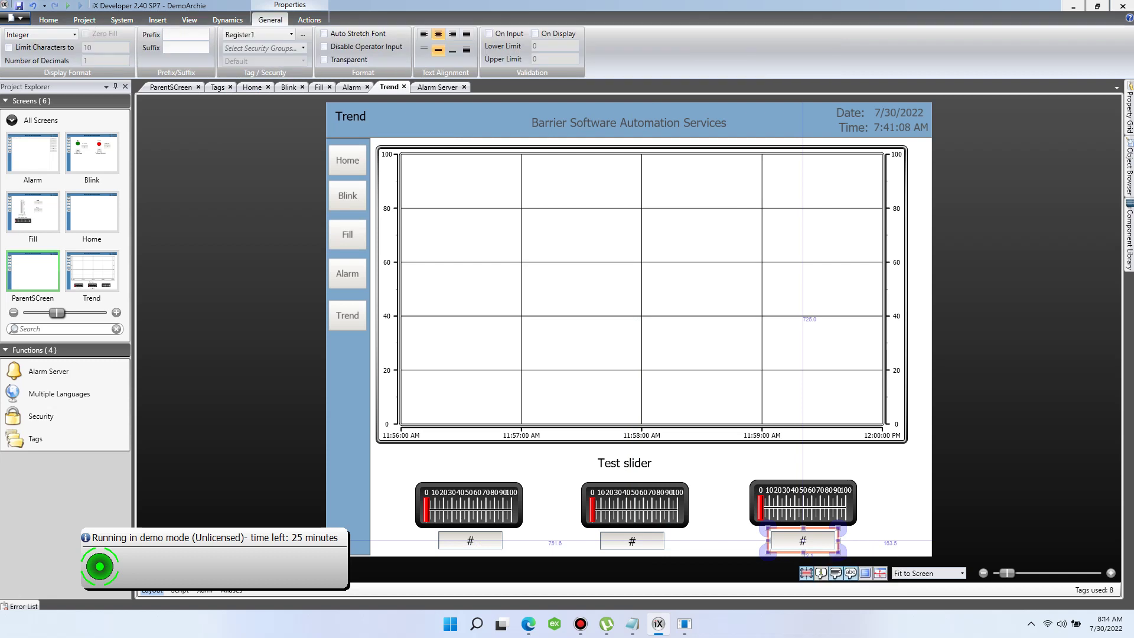
pyautogui.click(290, 35)
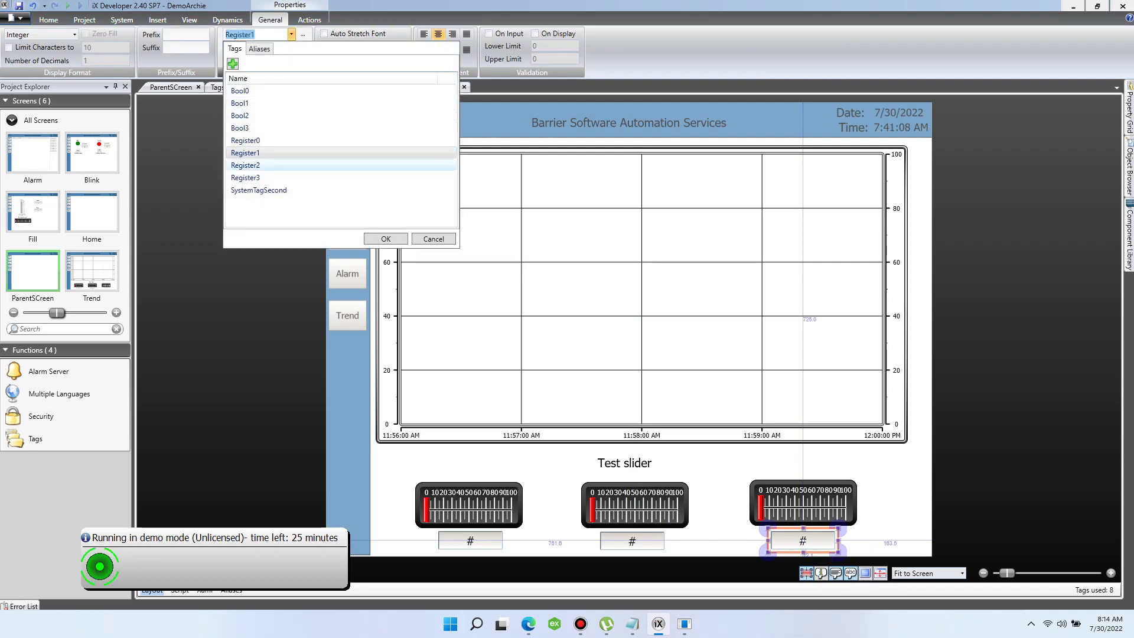
pyautogui.doubleClick(246, 165)
pyautogui.hotkey('ctrl', 's')
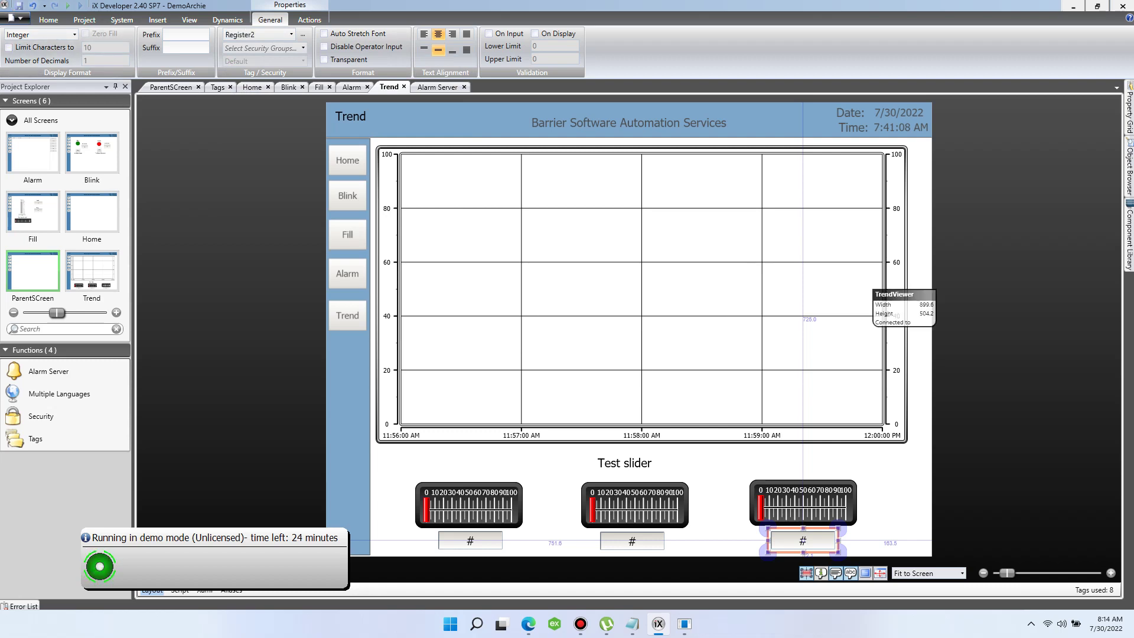
# Step: Close the running DemoArchie simulation and review the tutorial notes in Notepad before returning to iX Developer
pyautogui.click(48, 20)
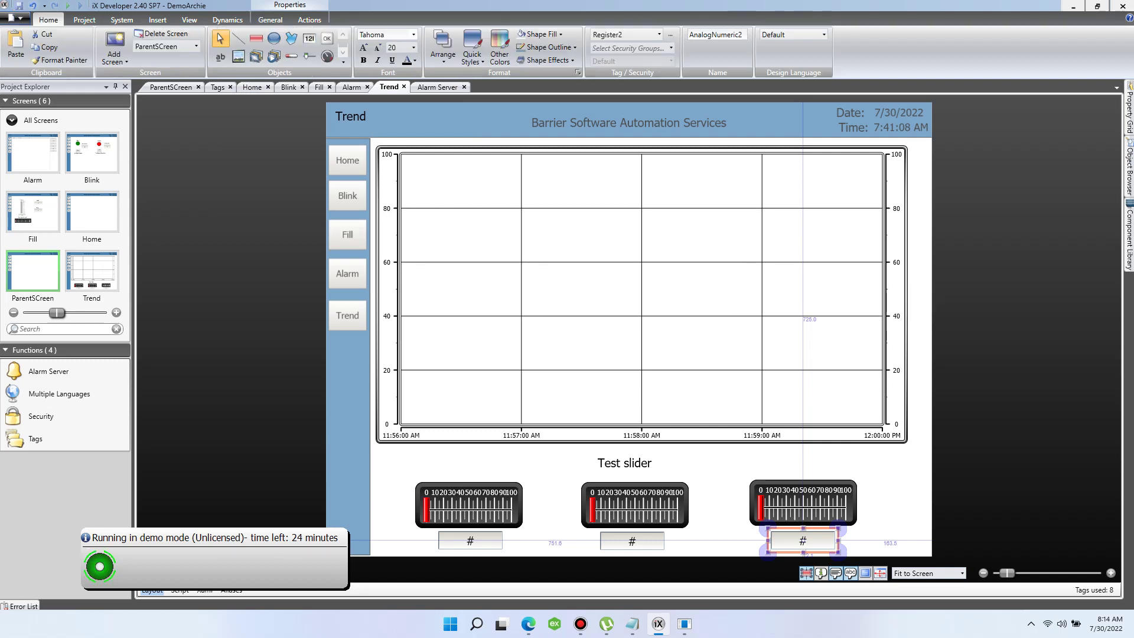
pyautogui.click(684, 624)
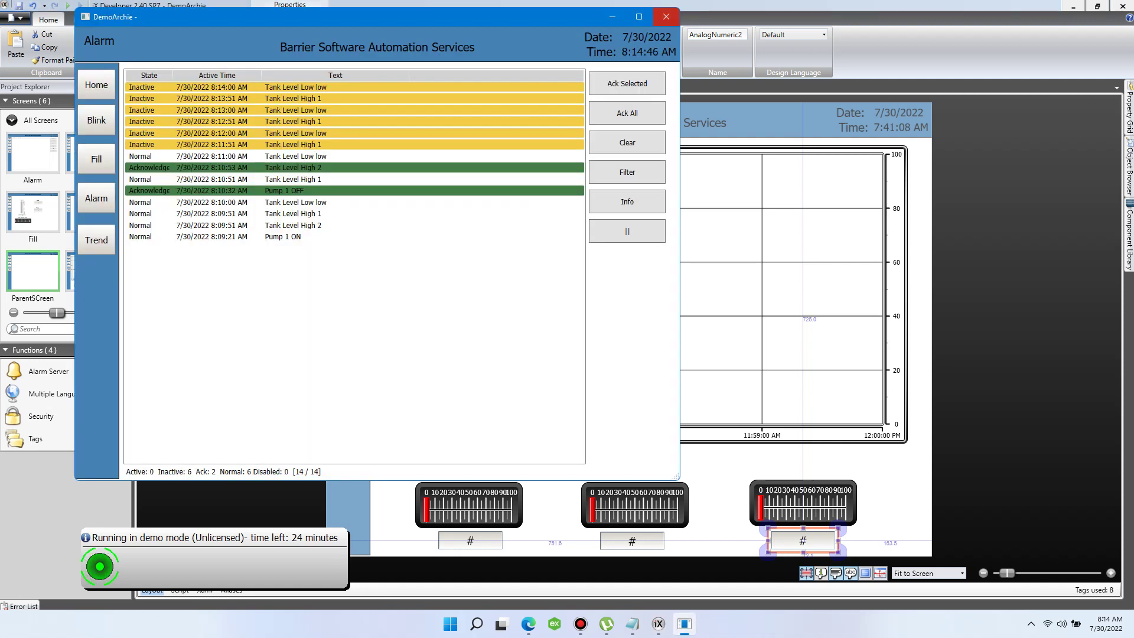
pyautogui.click(665, 17)
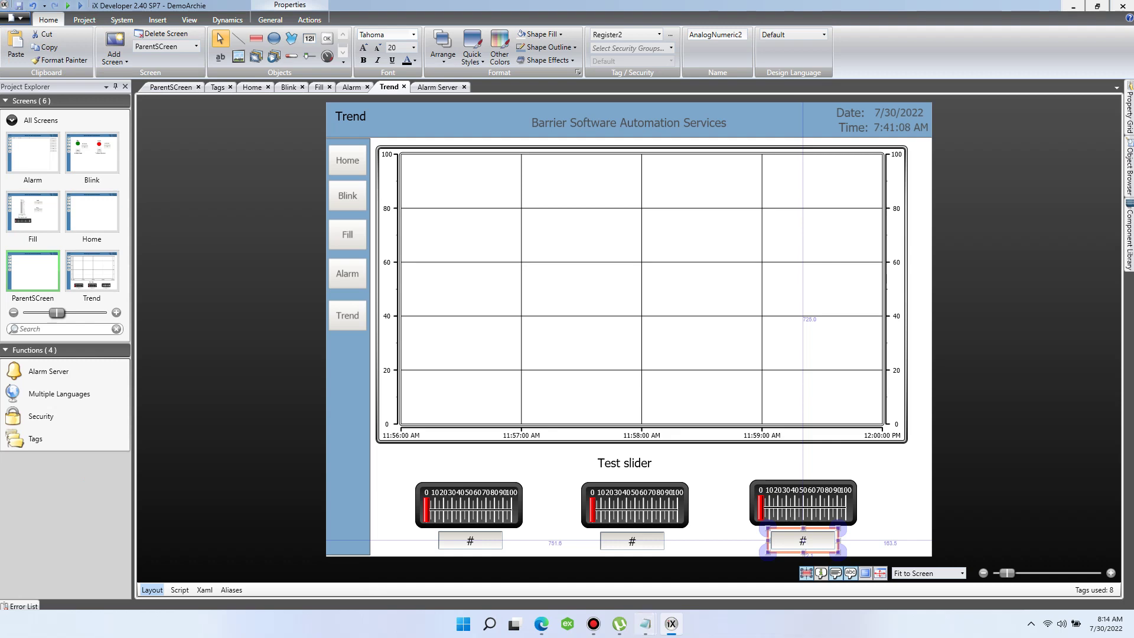
pyautogui.click(645, 624)
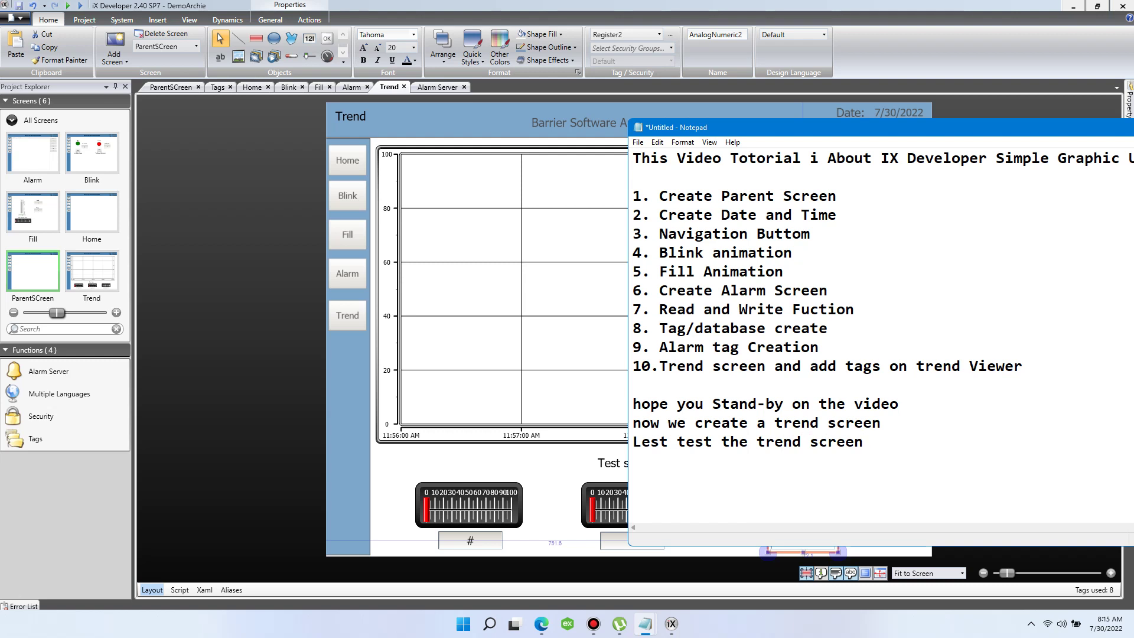
pyautogui.click(555, 472)
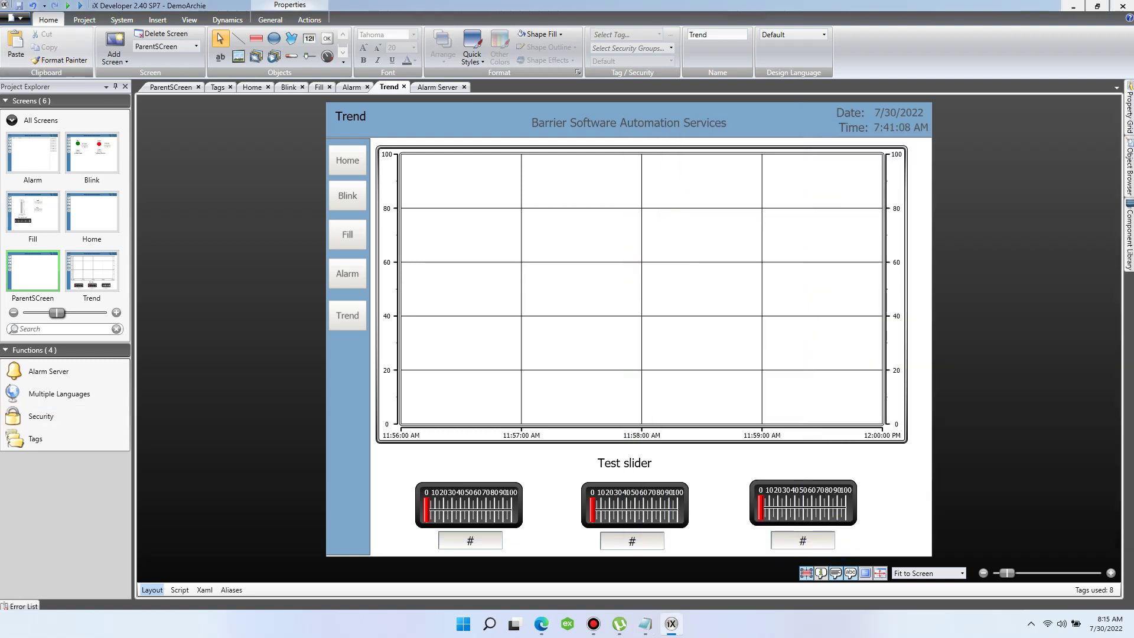
# Step: Run the project and test the three Trend sliders, setting the middle one to 31 and the right one to 22
pyautogui.click(79, 5)
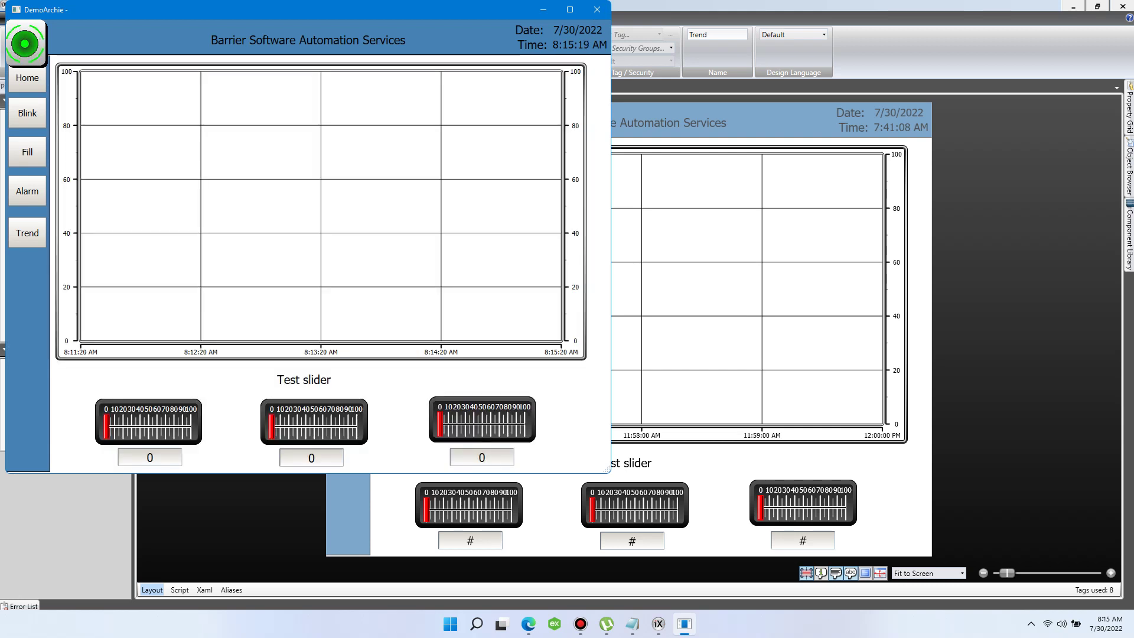
pyautogui.moveTo(260, 10); pyautogui.dragTo(389, 12)
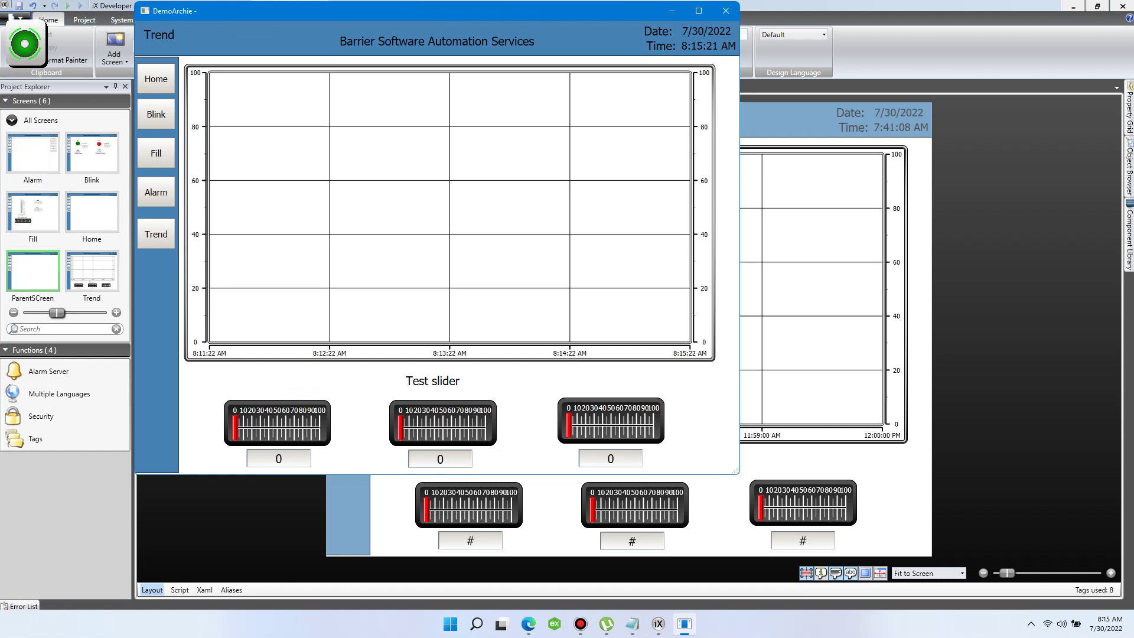
pyautogui.moveTo(248, 427); pyautogui.dragTo(259, 427)
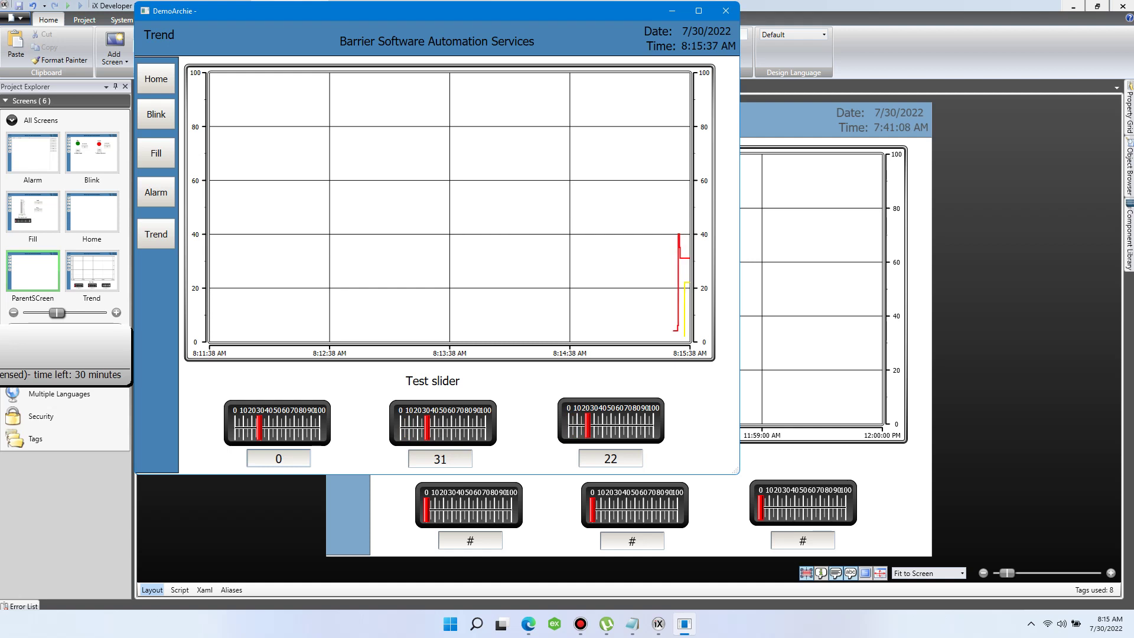
# Step: Return to iX Developer, check the tag of the left numeric and select the trend viewer
pyautogui.hotkey('alt', 'Tab')
pyautogui.click(470, 541)
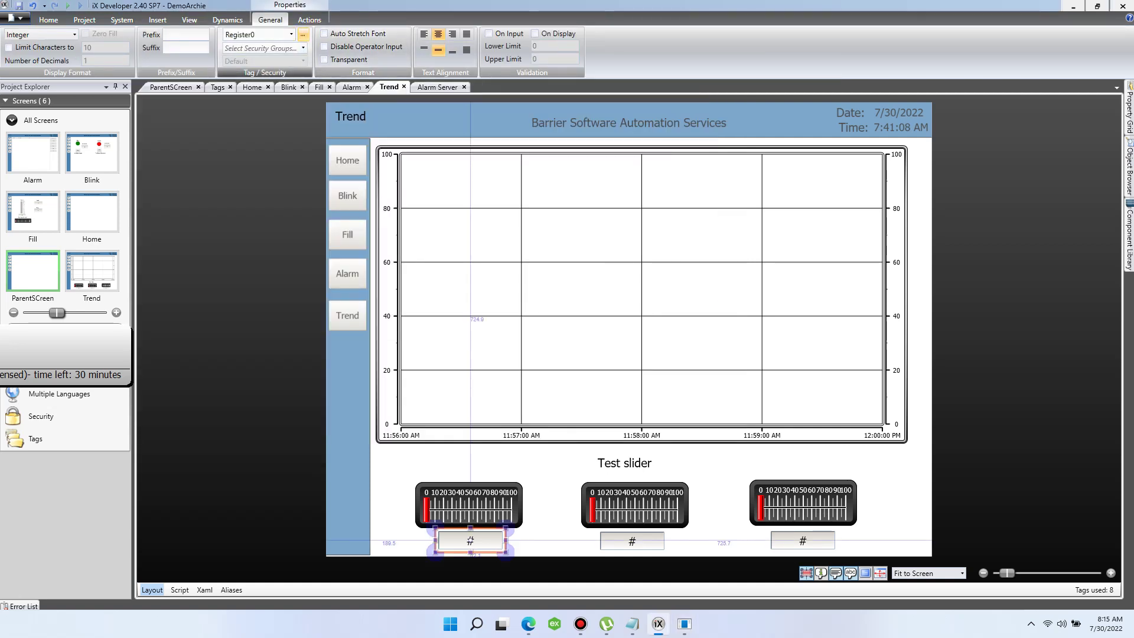
pyautogui.click(641, 294)
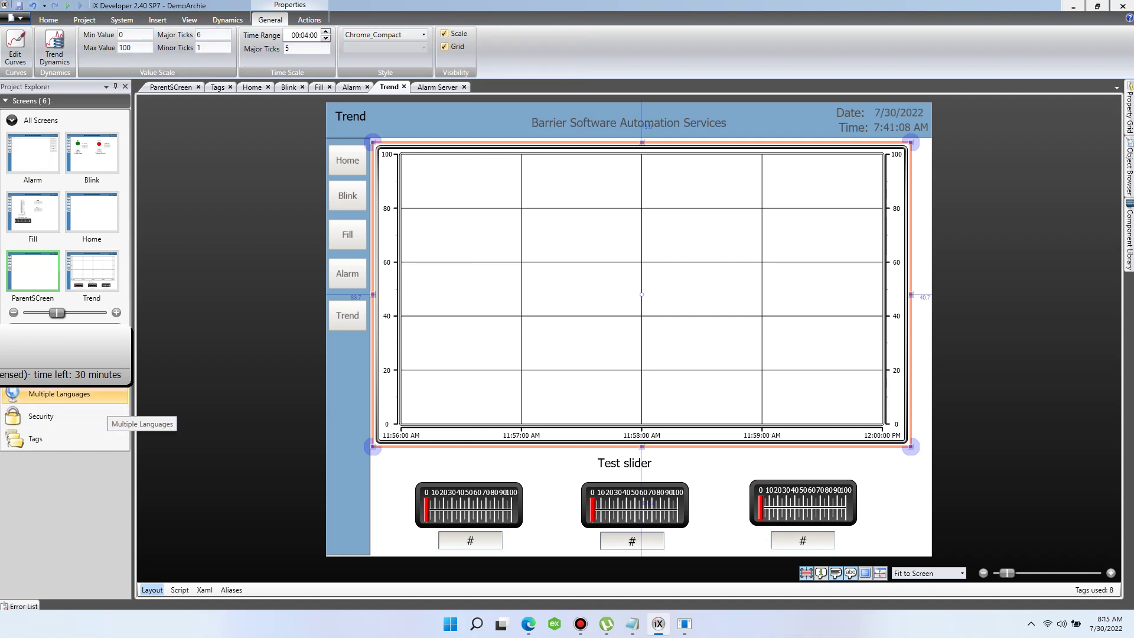
# Step: Detach the Project Explorer so that it floats and close the running DemoArchie simulation
pyautogui.moveTo(59, 87); pyautogui.dragTo(193, 162)
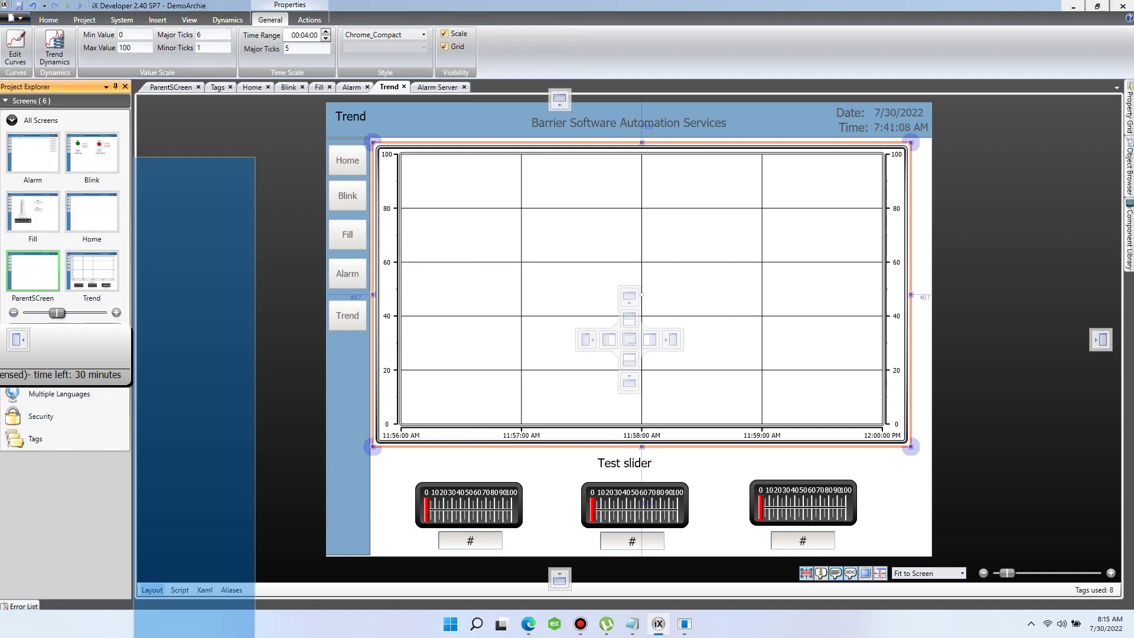
pyautogui.moveTo(18, 339); pyautogui.dragTo(16, 339)
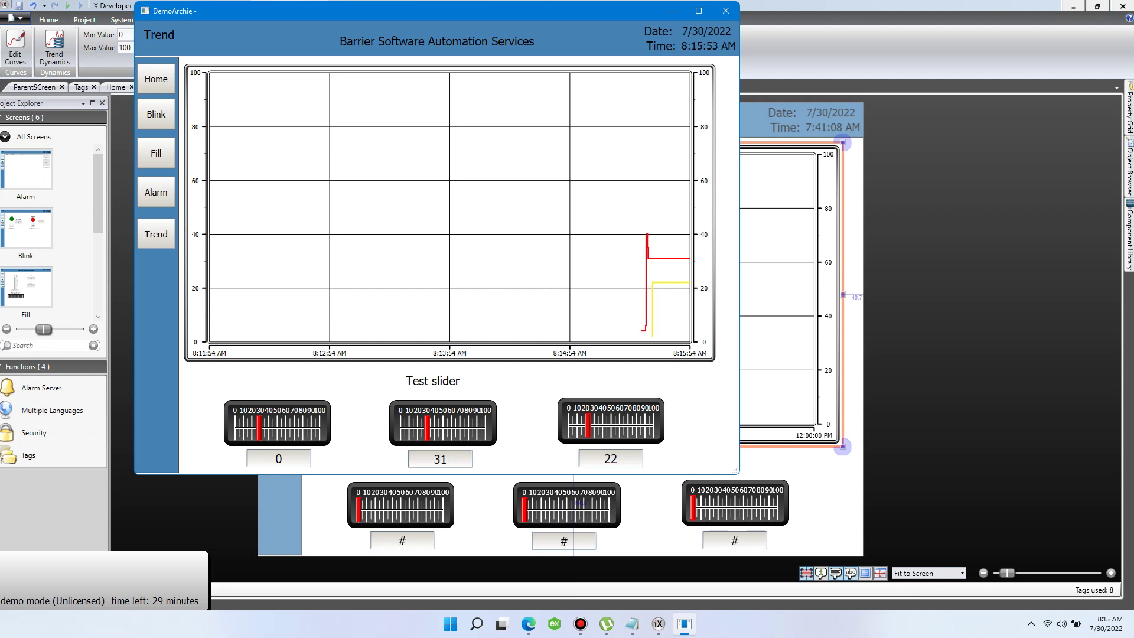
pyautogui.click(725, 11)
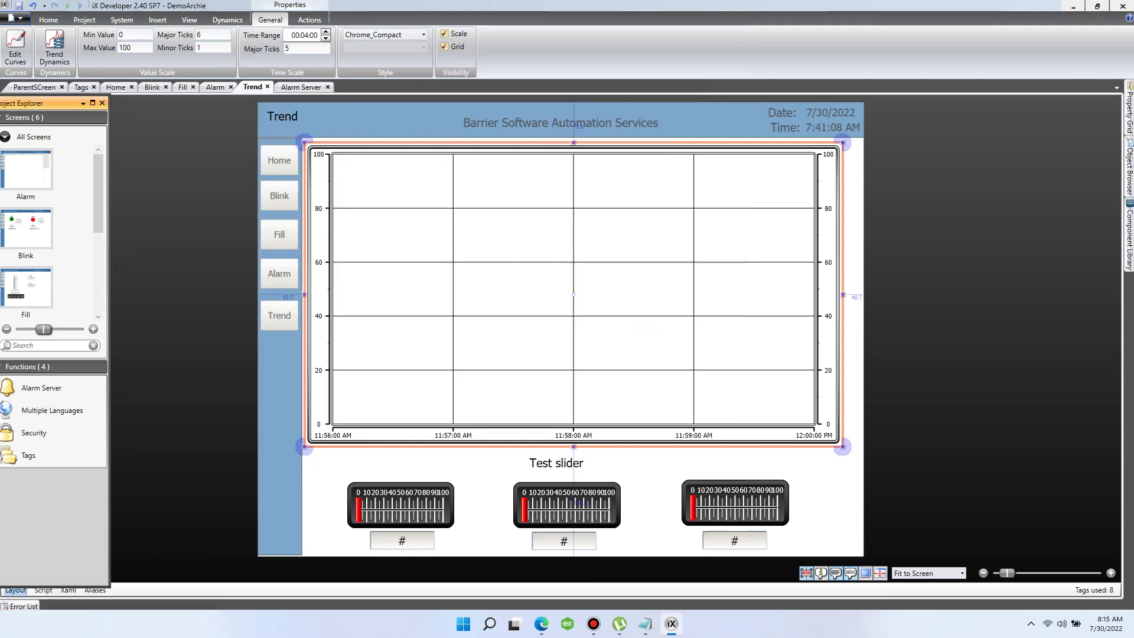
# Step: Check the tags in the trend viewer's curve configuration and the tag of the numeric beneath the left slider
pyautogui.click(15, 47)
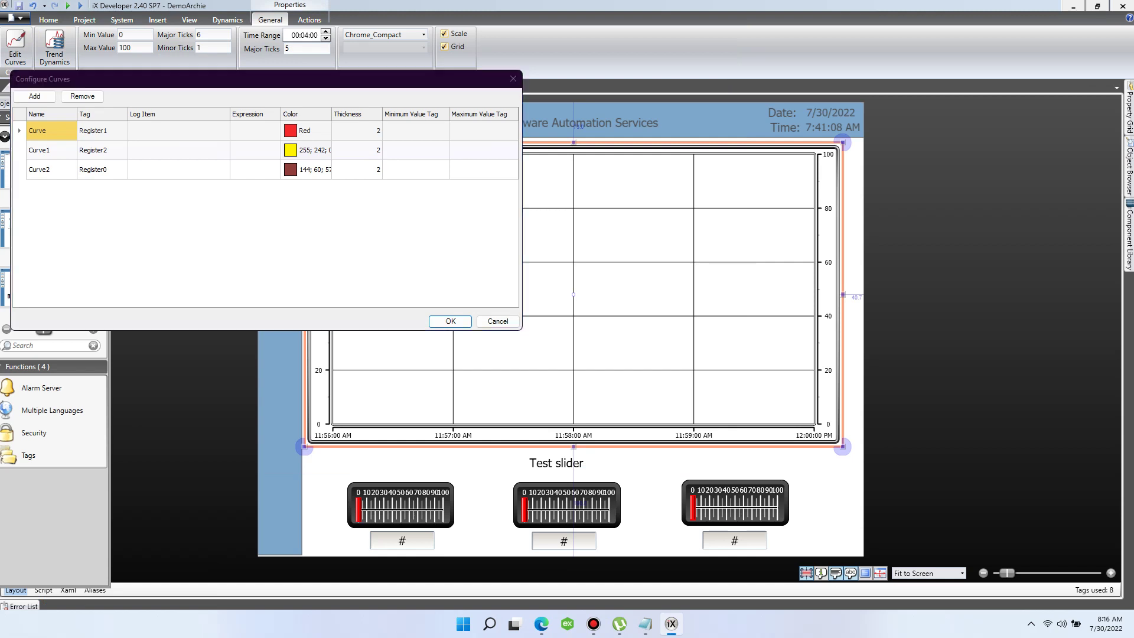
pyautogui.press('Escape')
pyautogui.click(400, 505)
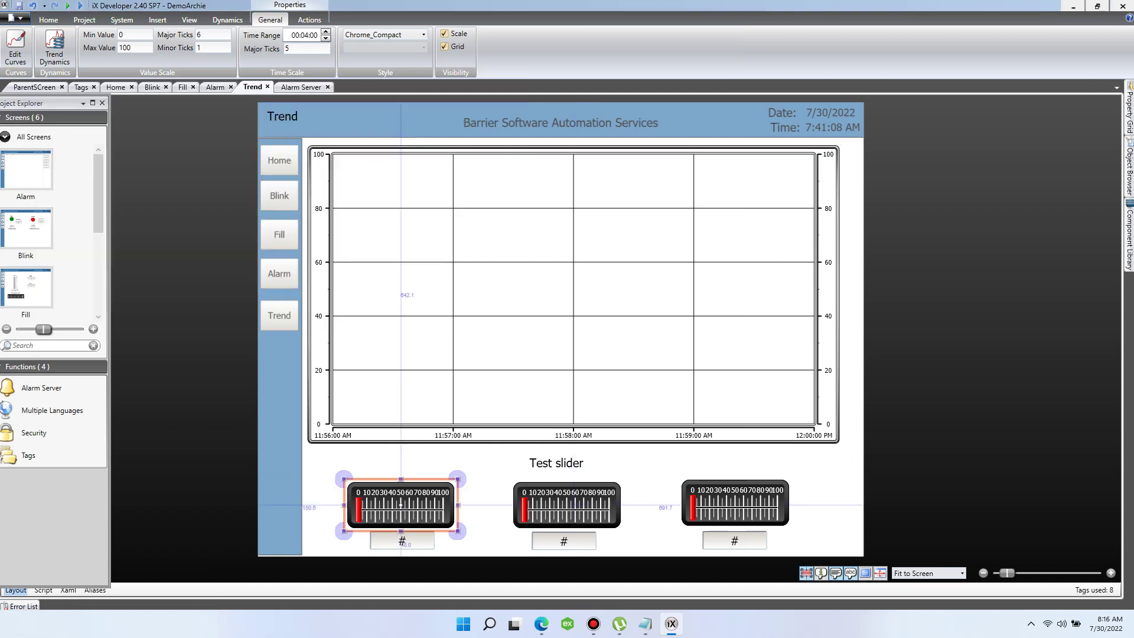
pyautogui.click(401, 540)
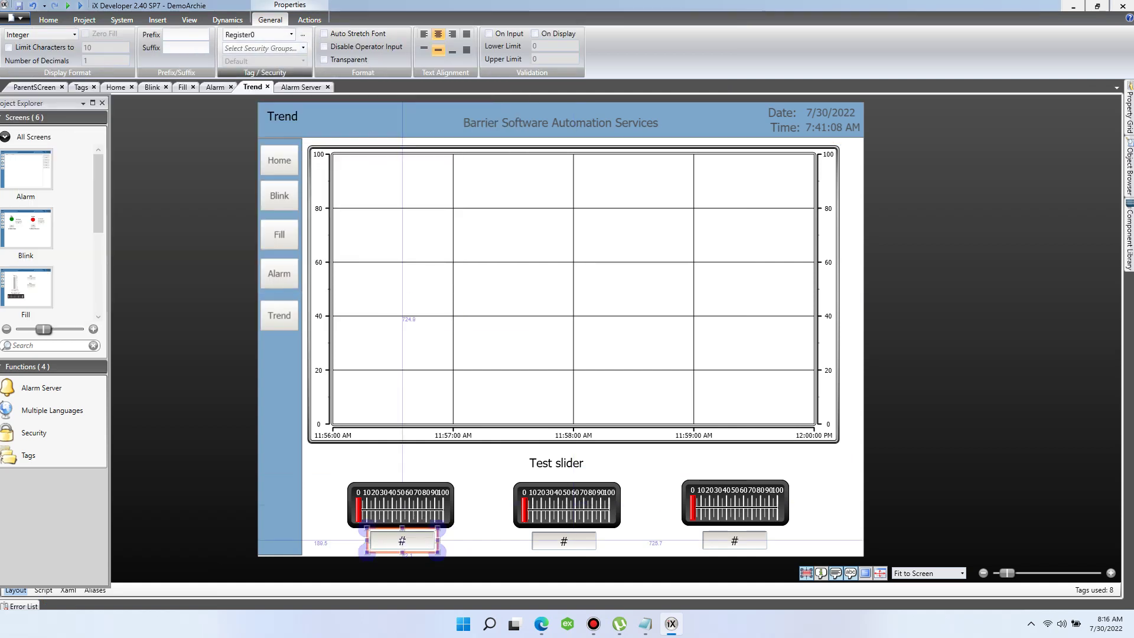
# Step: Connect the left slider to the Register0 tag
pyautogui.click(401, 505)
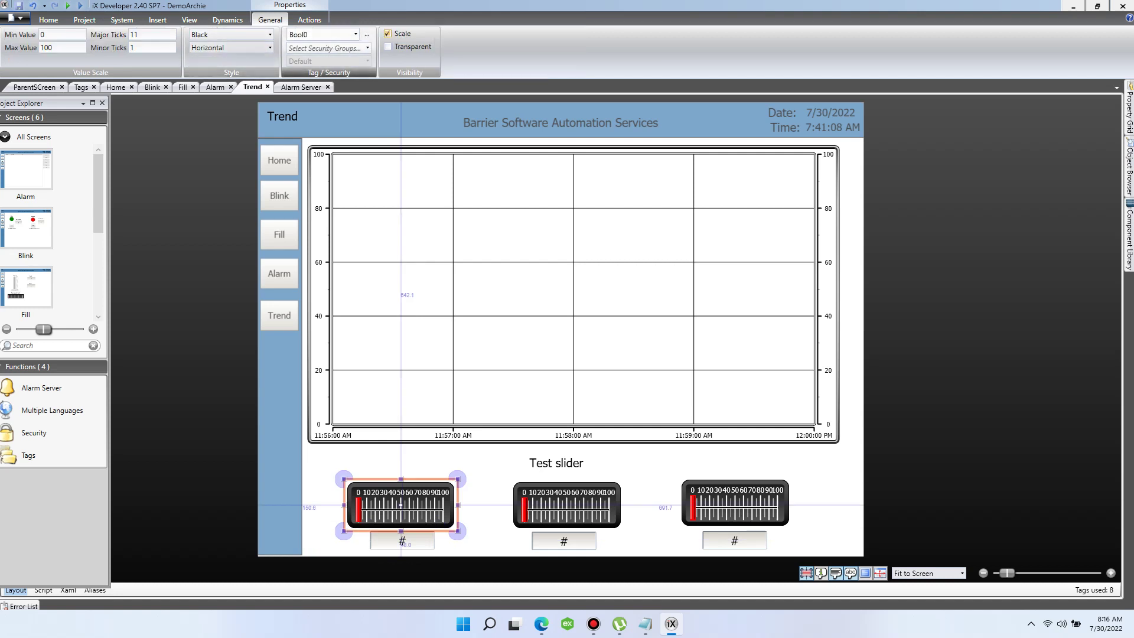
pyautogui.click(355, 34)
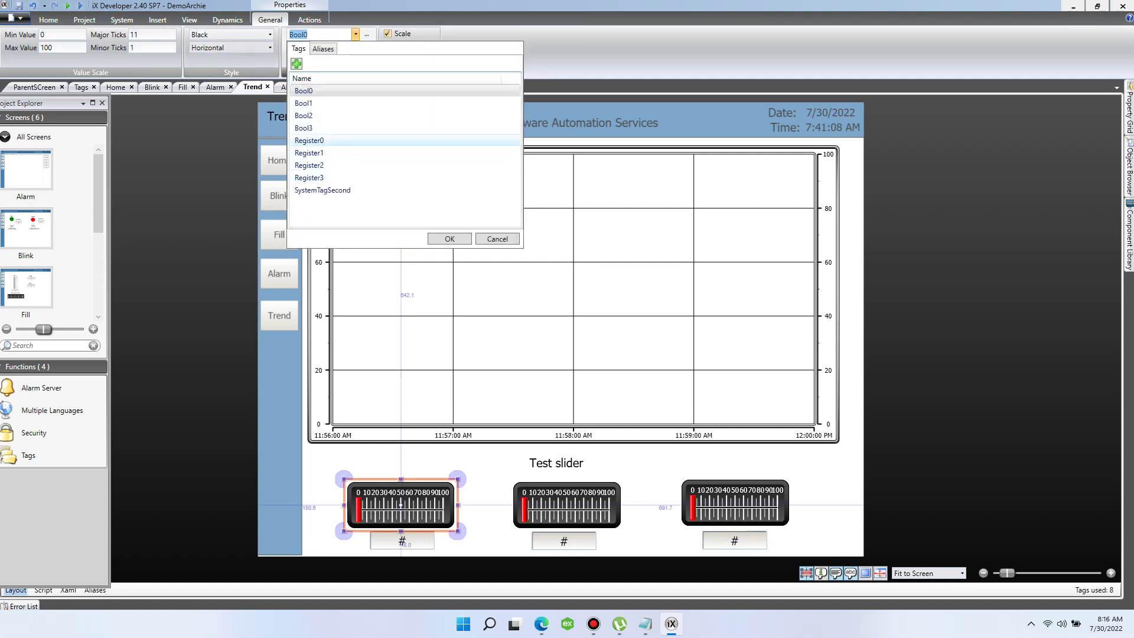
pyautogui.click(309, 141)
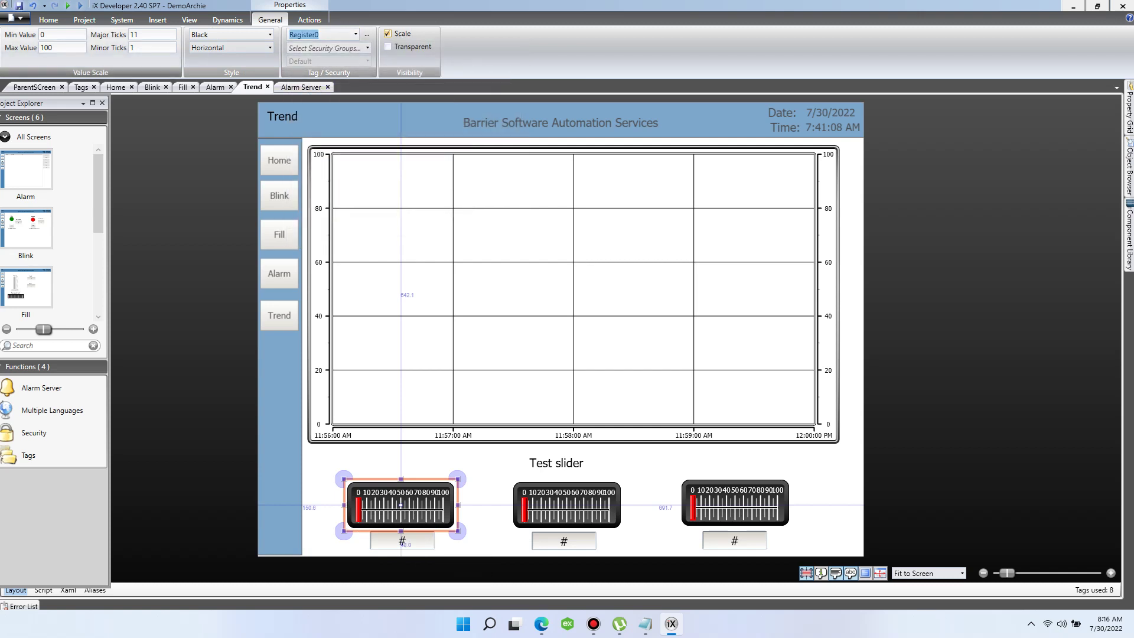
# Step: Run the project, test the Trend screen with the sliders at 24, 53 and 50, and close the simulation
pyautogui.click(80, 5)
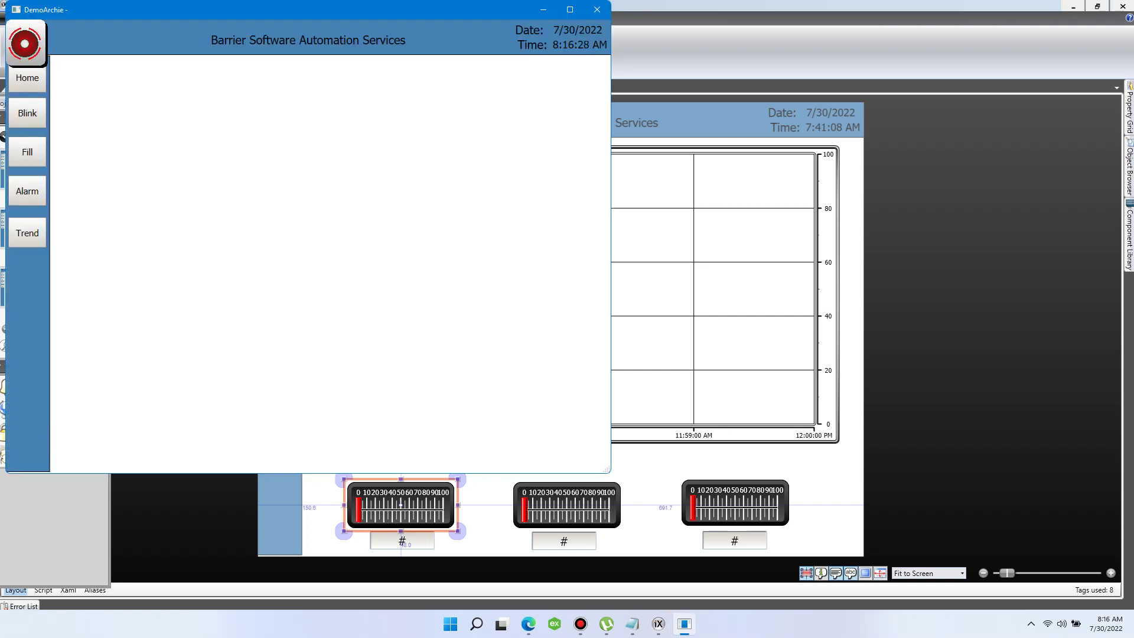
pyautogui.moveTo(340, 9); pyautogui.dragTo(567, 26)
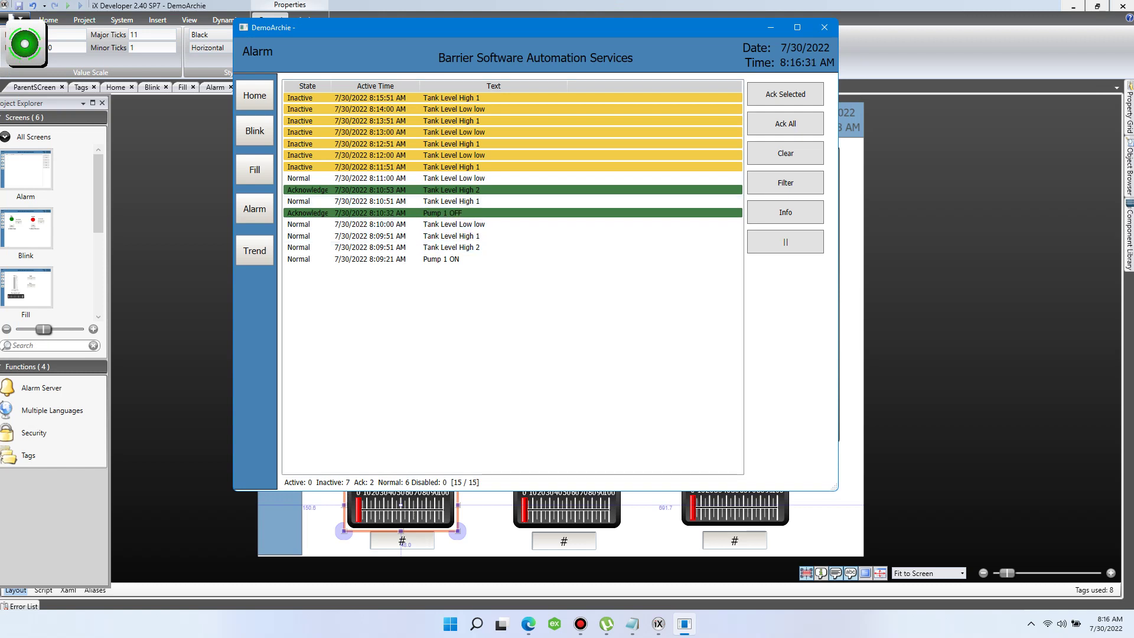
pyautogui.click(254, 251)
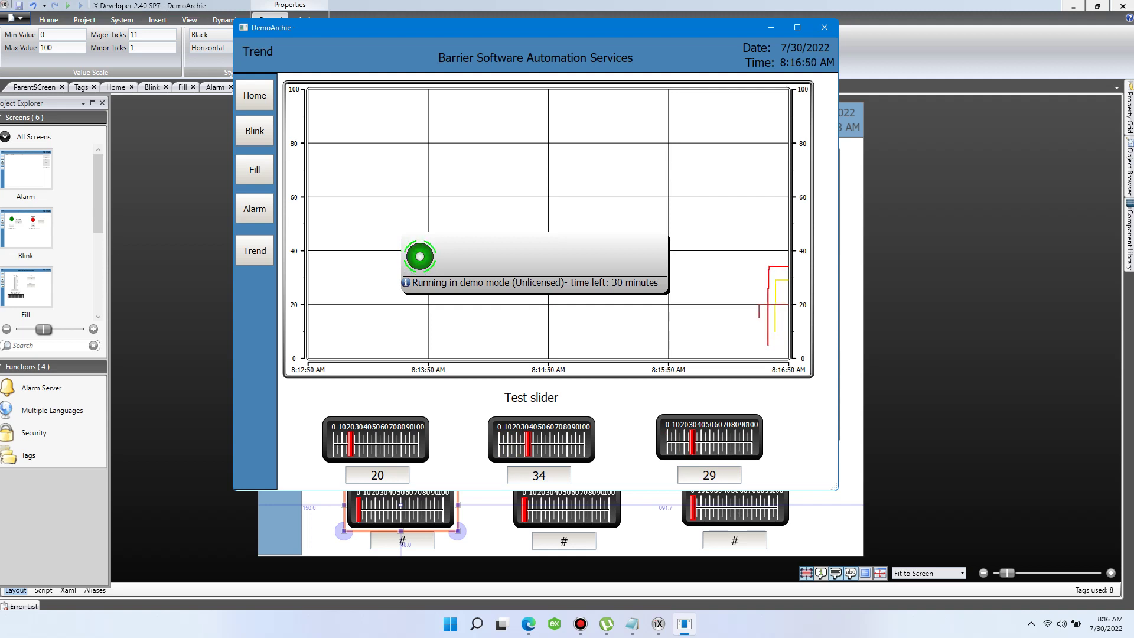
pyautogui.moveTo(528, 444); pyautogui.dragTo(549, 444)
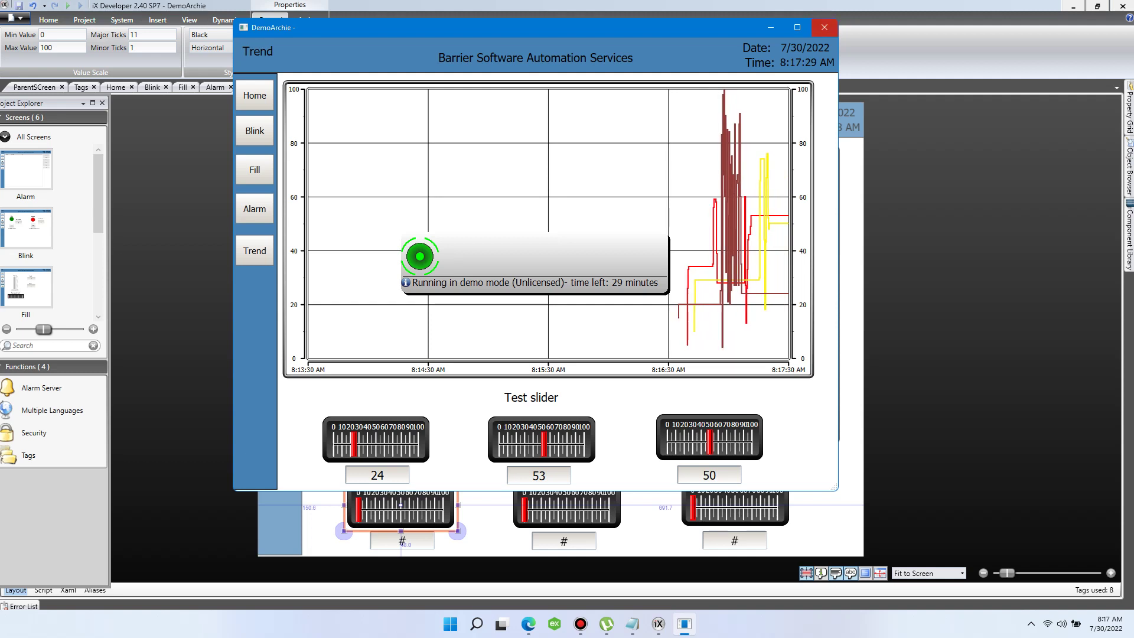
pyautogui.hotkey('alt', 'F4')
# Step: Review the trend viewer's curve tags and colors in the curve configuration without changing them
pyautogui.click(503, 266)
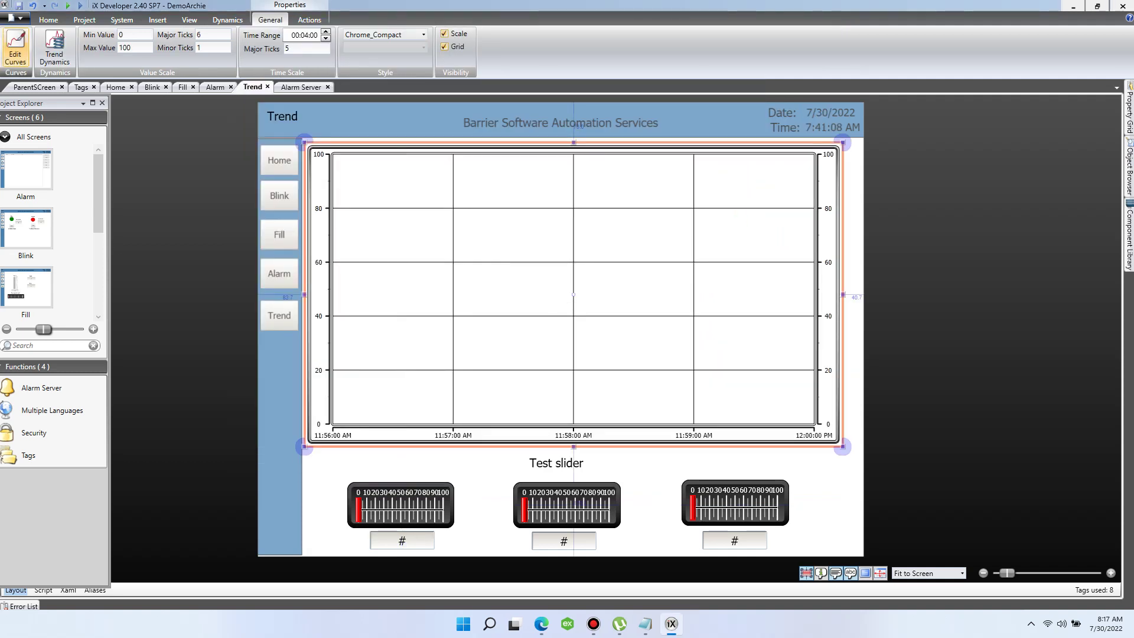
pyautogui.click(15, 55)
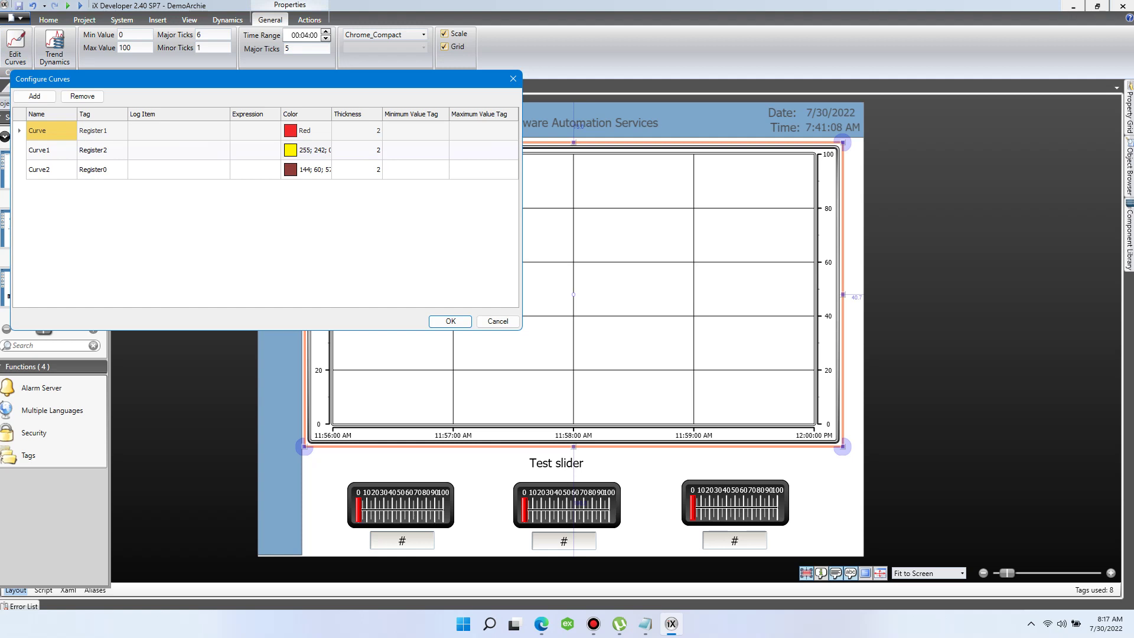
pyautogui.click(498, 320)
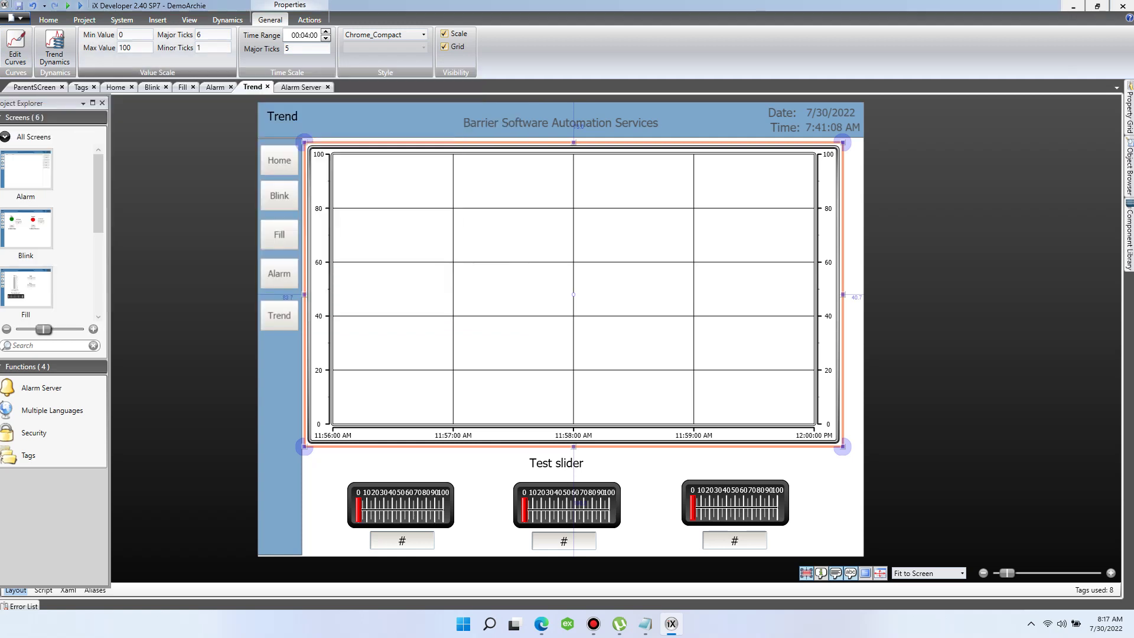
# Step: Check the trend viewer's dynamics settings for the value scale and time scale without changing them
pyautogui.click(54, 51)
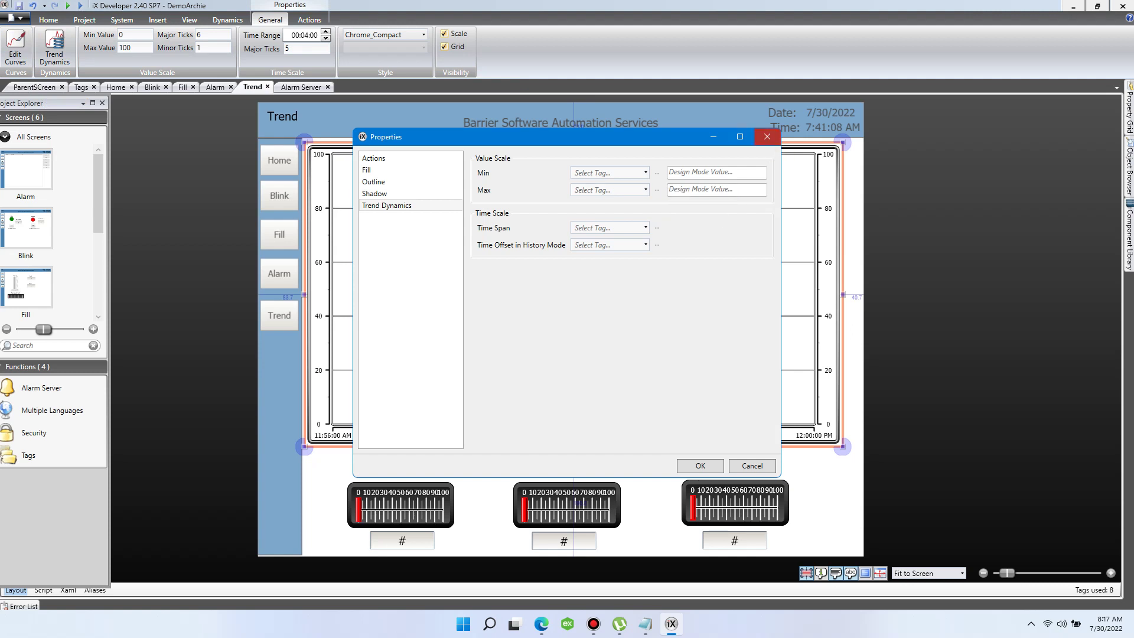
pyautogui.click(767, 136)
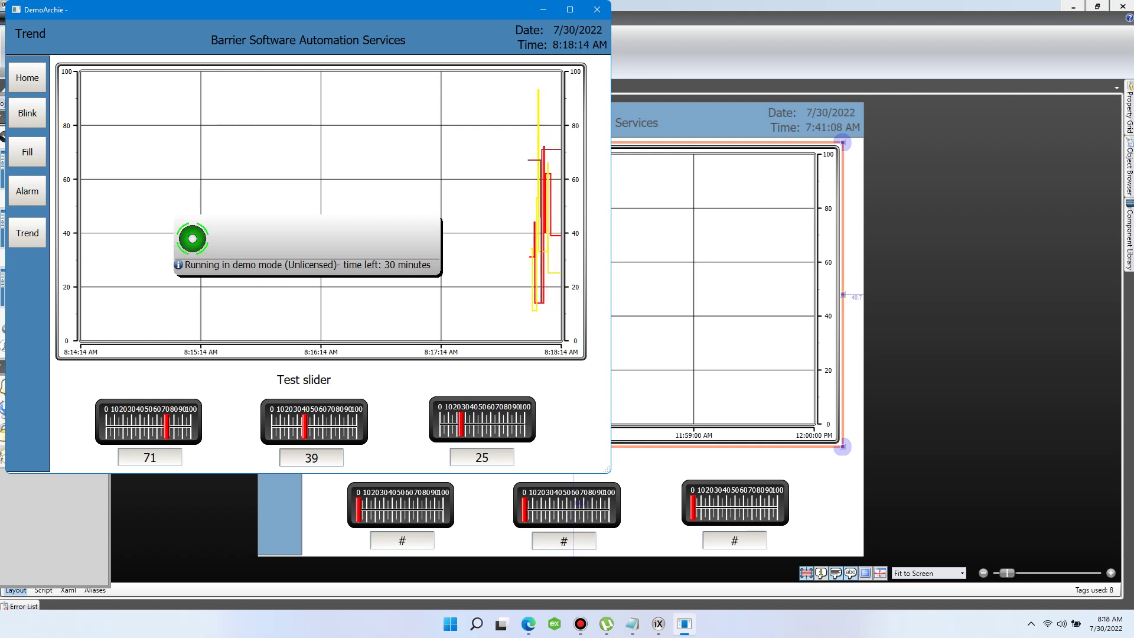
# Step: In the running project, toggle the Blink screen's button, set the tank 1 test slider to 83, and check the Alarm and Trend screens
pyautogui.click(27, 113)
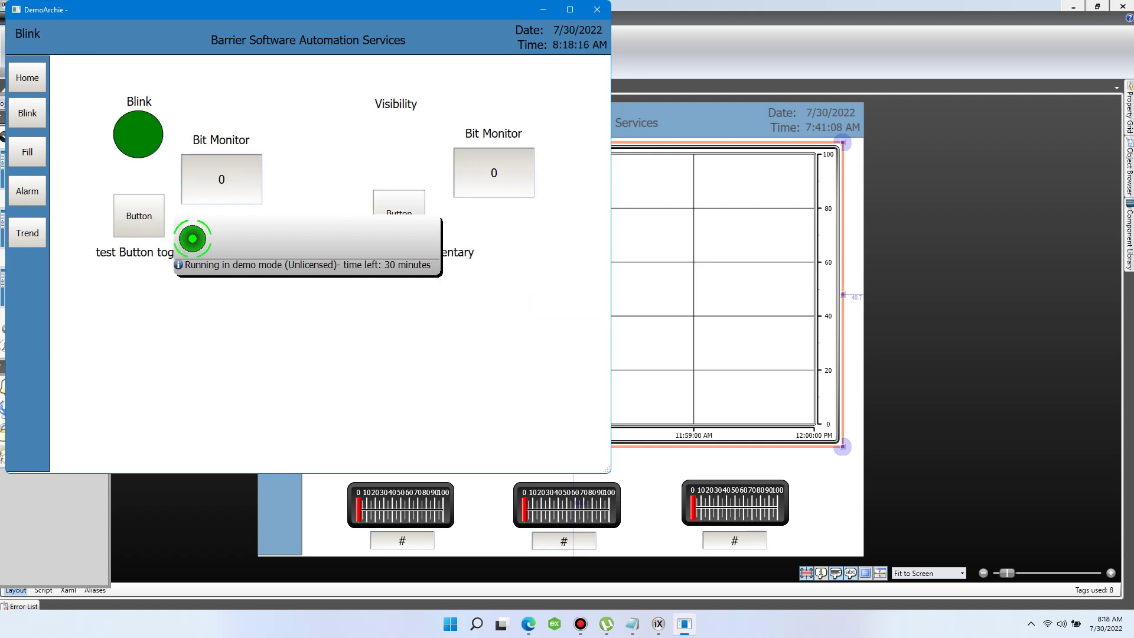
pyautogui.click(139, 215)
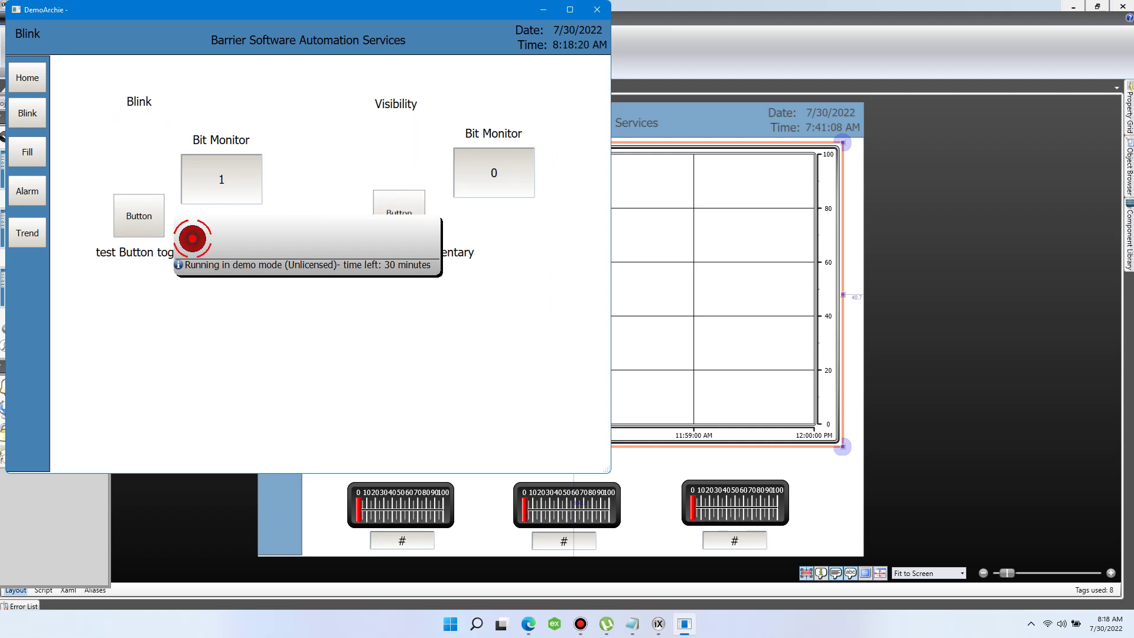
pyautogui.click(27, 152)
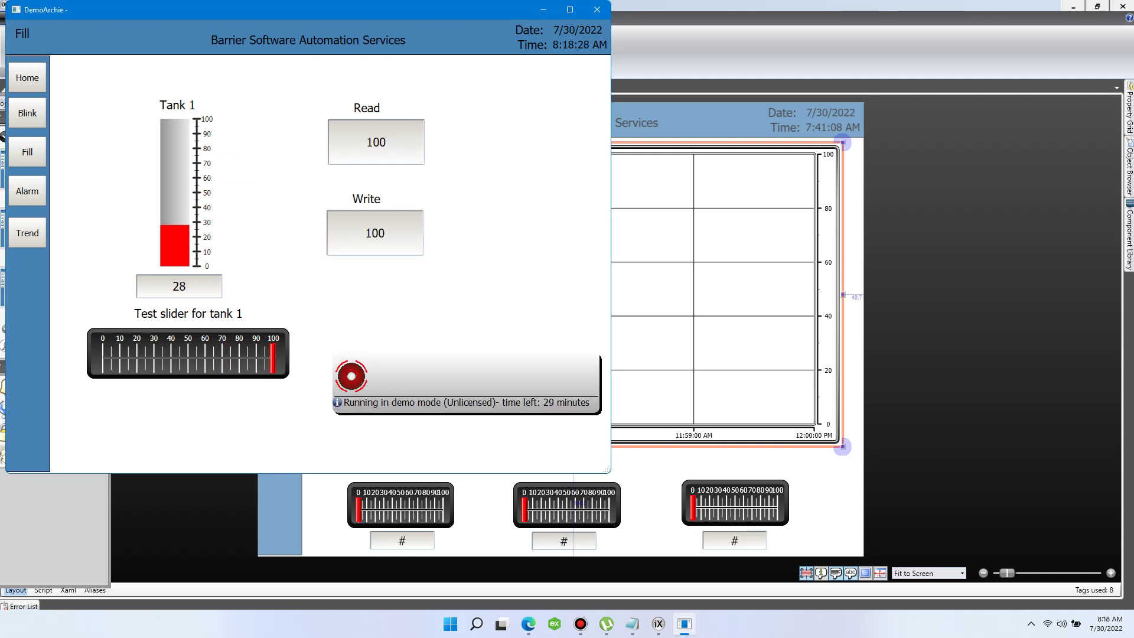
pyautogui.moveTo(265, 358); pyautogui.dragTo(244, 358)
pyautogui.click(26, 191)
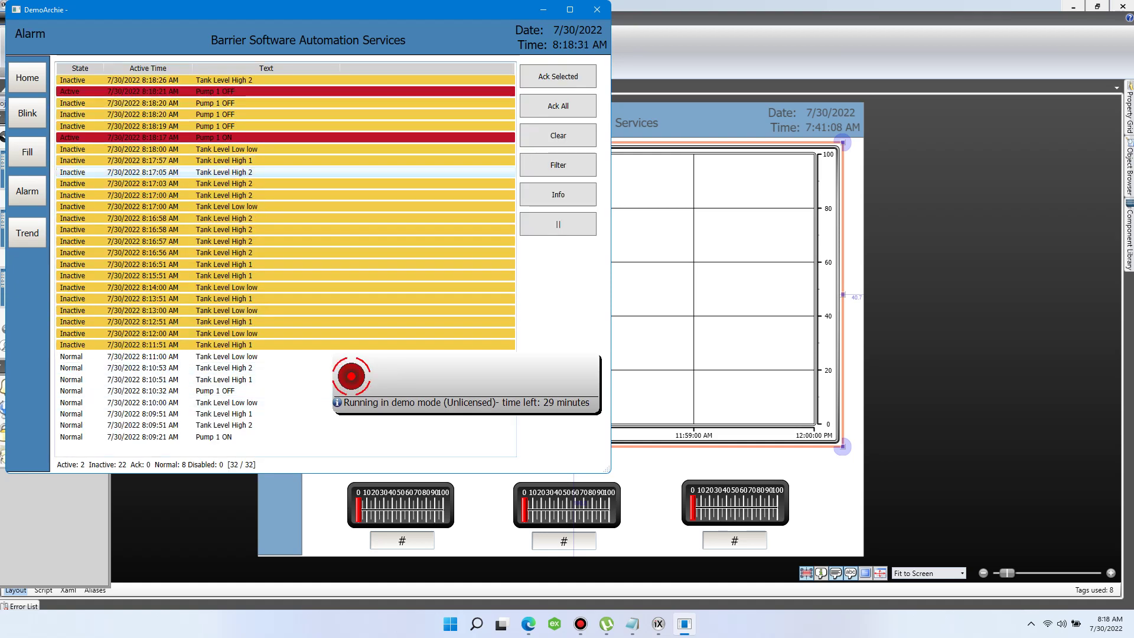
pyautogui.click(26, 233)
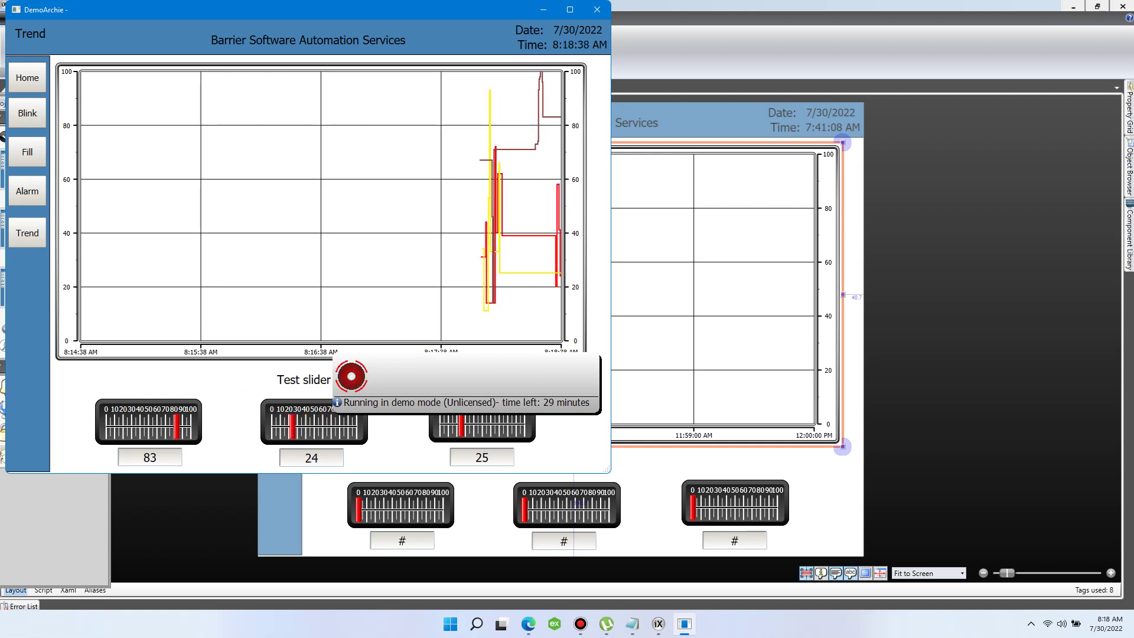
# Step: Switch to the Notepad window containing the closing thank-you message and read through its text
pyautogui.moveTo(632, 624)
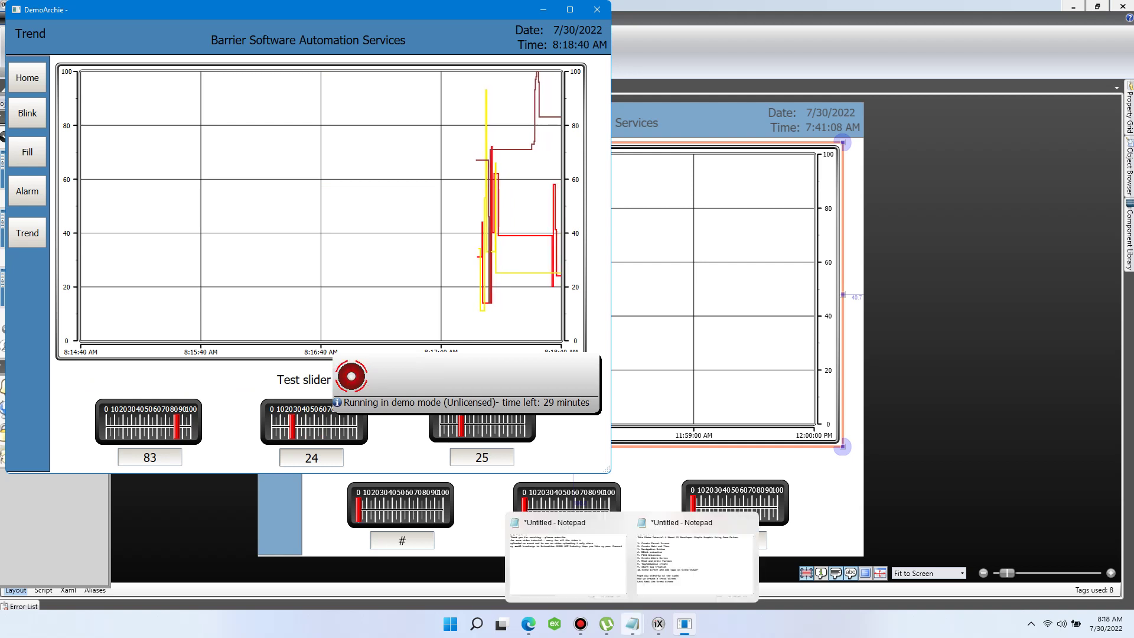
pyautogui.click(567, 561)
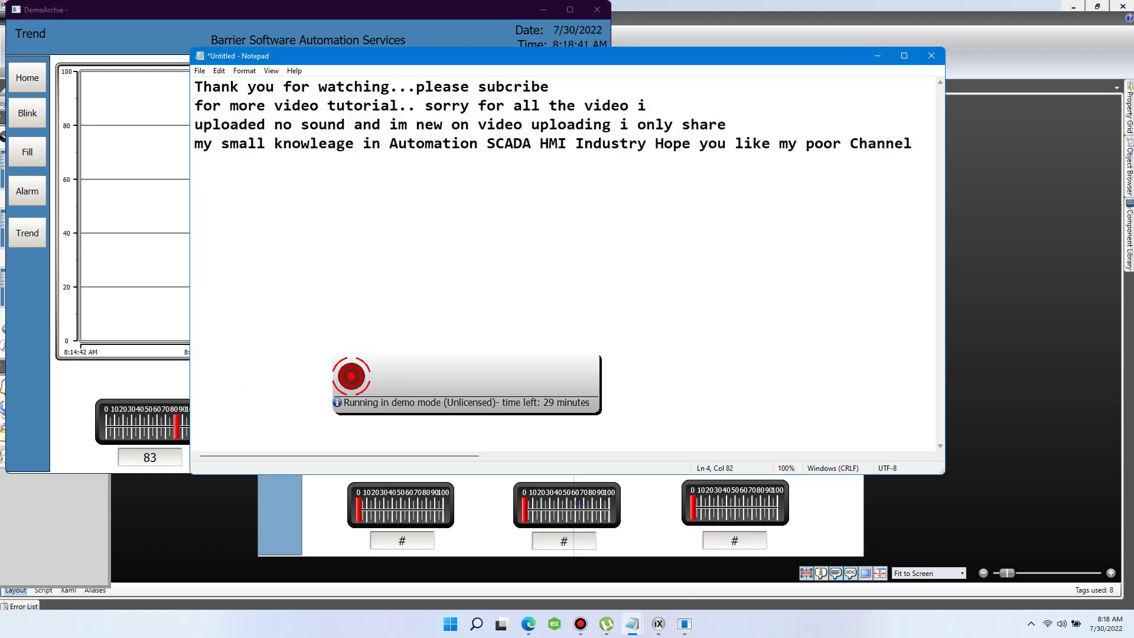
pyautogui.moveTo(195, 86); pyautogui.dragTo(912, 143)
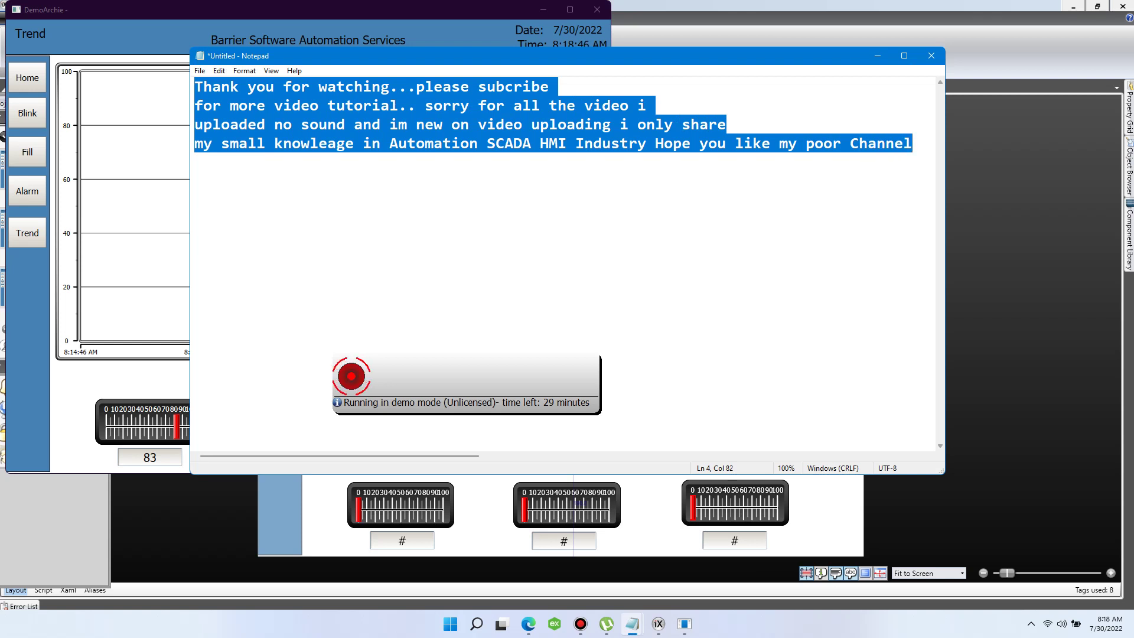
pyautogui.click(682, 143)
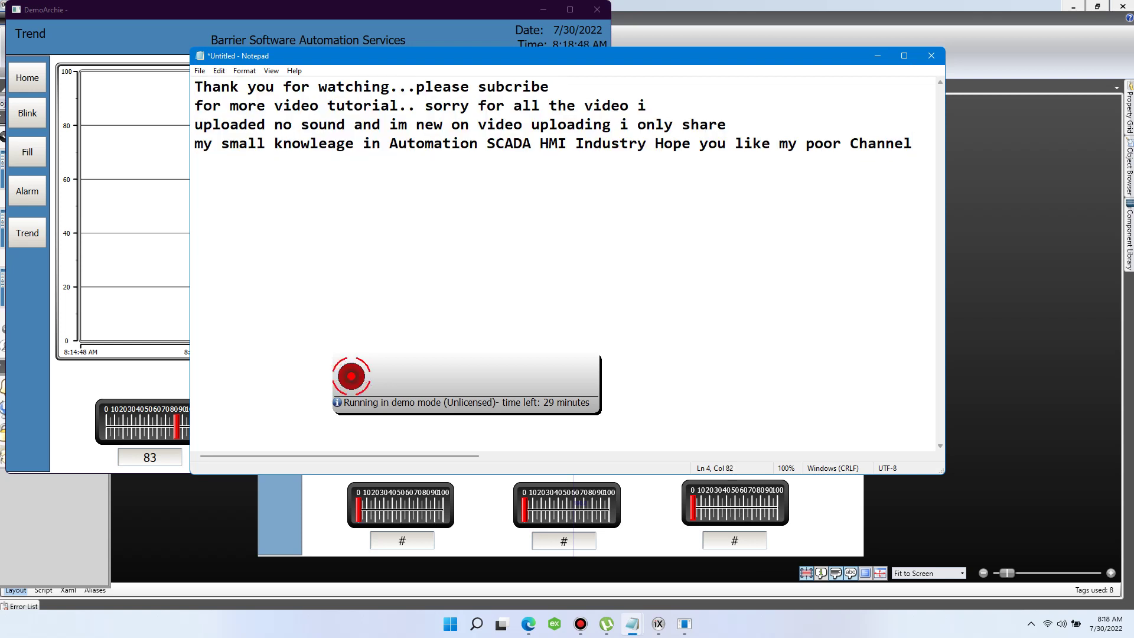
pyautogui.click(580, 623)
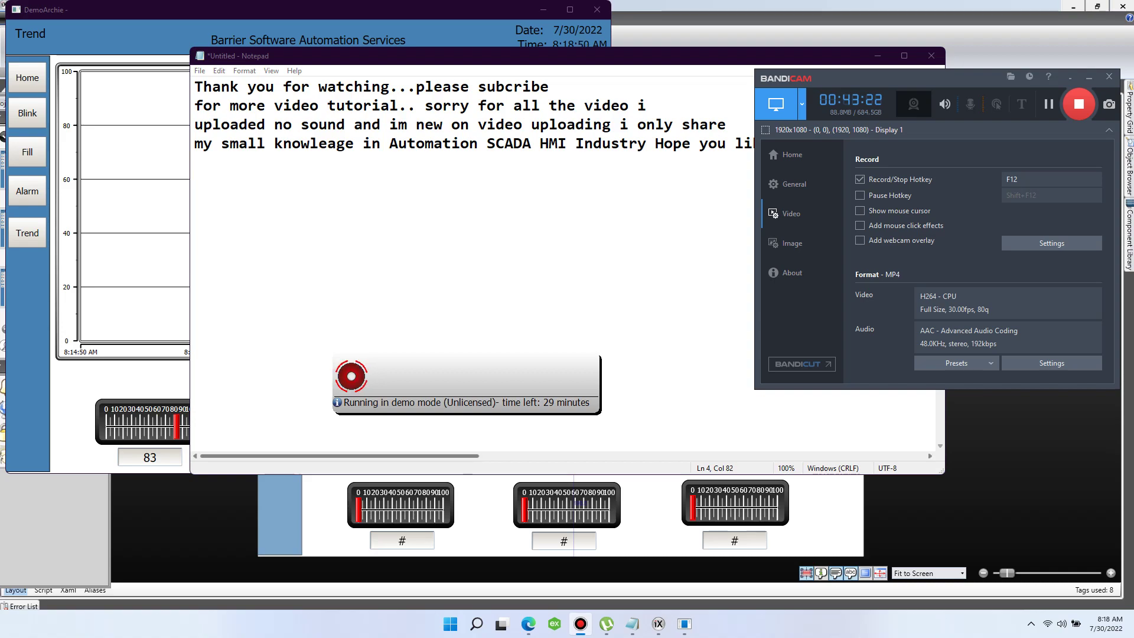